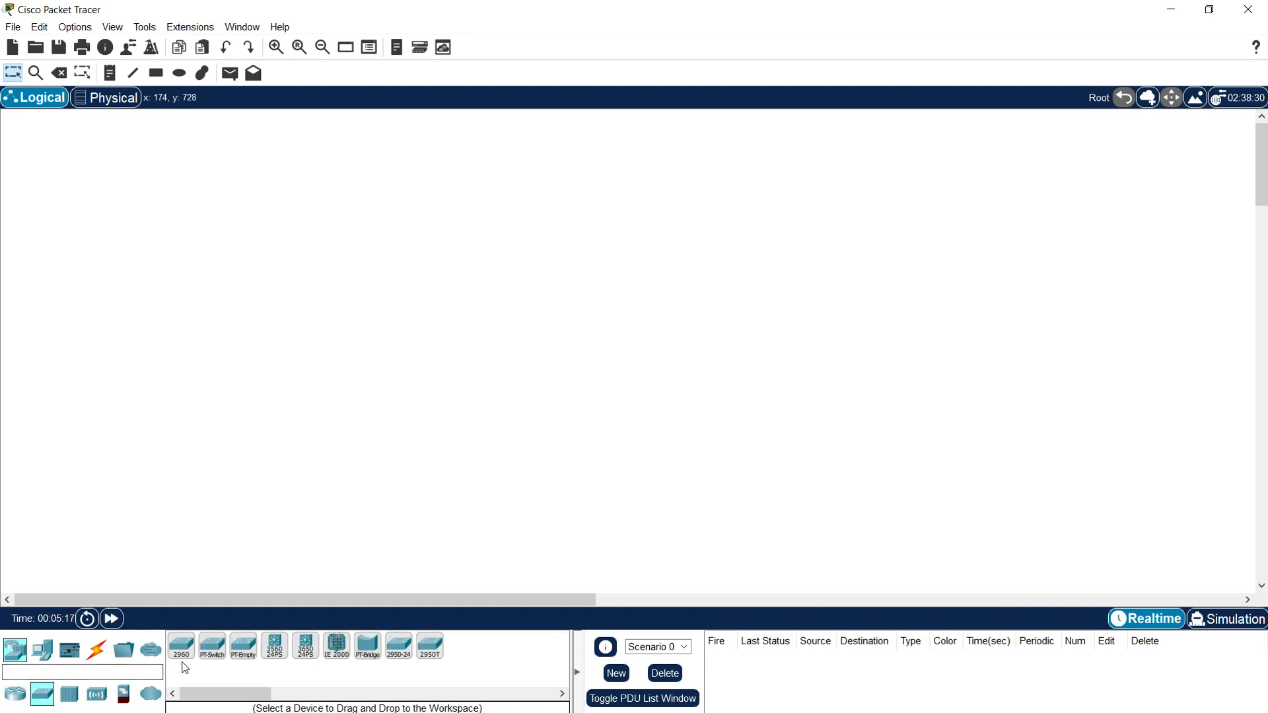
- Place three 2960 switches on the workspace in a triangle, one at the top centre and two below it
{"action": "left_click", "coordinate": [182, 648]}
{"action": "left_click", "coordinate": [574, 234]}
{"action": "left_click", "coordinate": [432, 355]}
{"action": "left_click", "coordinate": [693, 349]}
{"action": "key", "text": "Escape"}
- Rename the top switch S1, the lower-right switch S2 and the lower-left switch S3
{"action": "left_click", "coordinate": [581, 244]}
{"action": "left_click_drag", "start_coordinate": [601, 242], "coordinate": [569, 246]}
{"action": "type", "text": "1"}
{"action": "key", "text": "Return"}
{"action": "left_click", "coordinate": [434, 374]}
{"action": "left_click", "coordinate": [693, 362]}
{"action": "left_click_drag", "start_coordinate": [712, 363], "coordinate": [689, 364]}
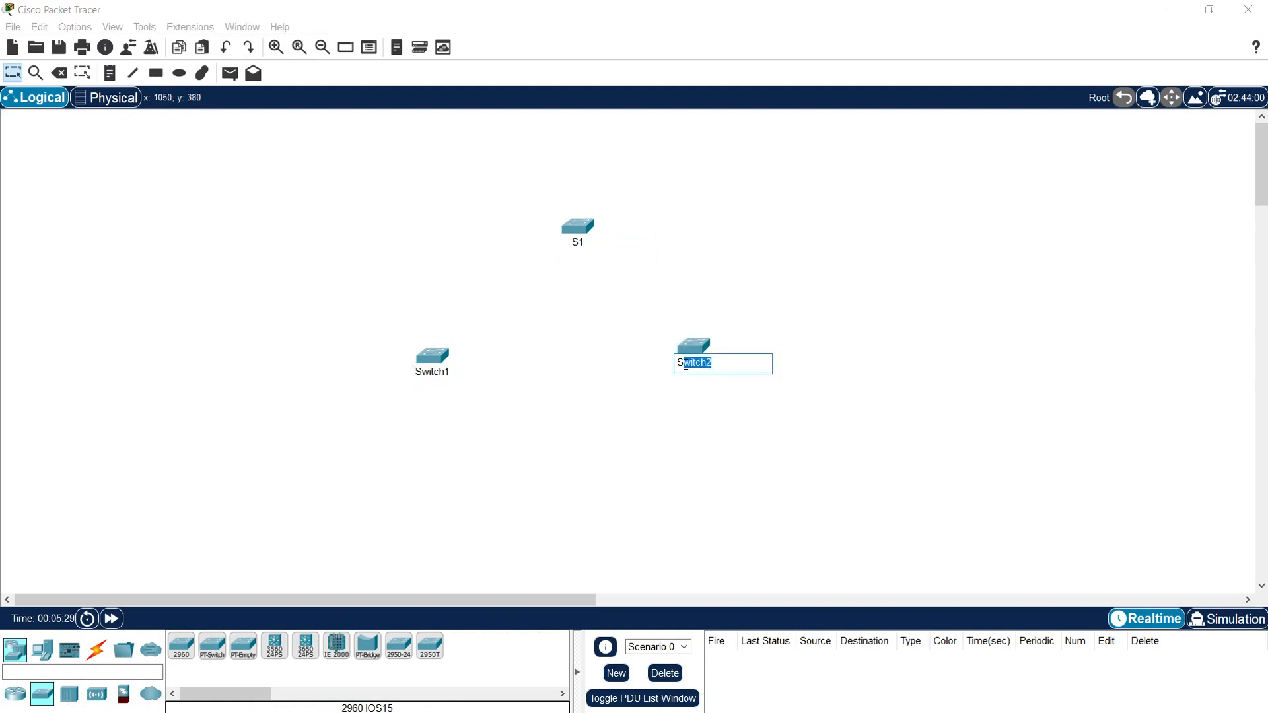
{"action": "type", "text": "2"}
{"action": "left_click", "coordinate": [588, 435]}
{"action": "left_click", "coordinate": [436, 374]}
{"action": "left_click_drag", "start_coordinate": [452, 373], "coordinate": [440, 375]}
{"action": "type", "text": "3"}
{"action": "left_click", "coordinate": [439, 390]}
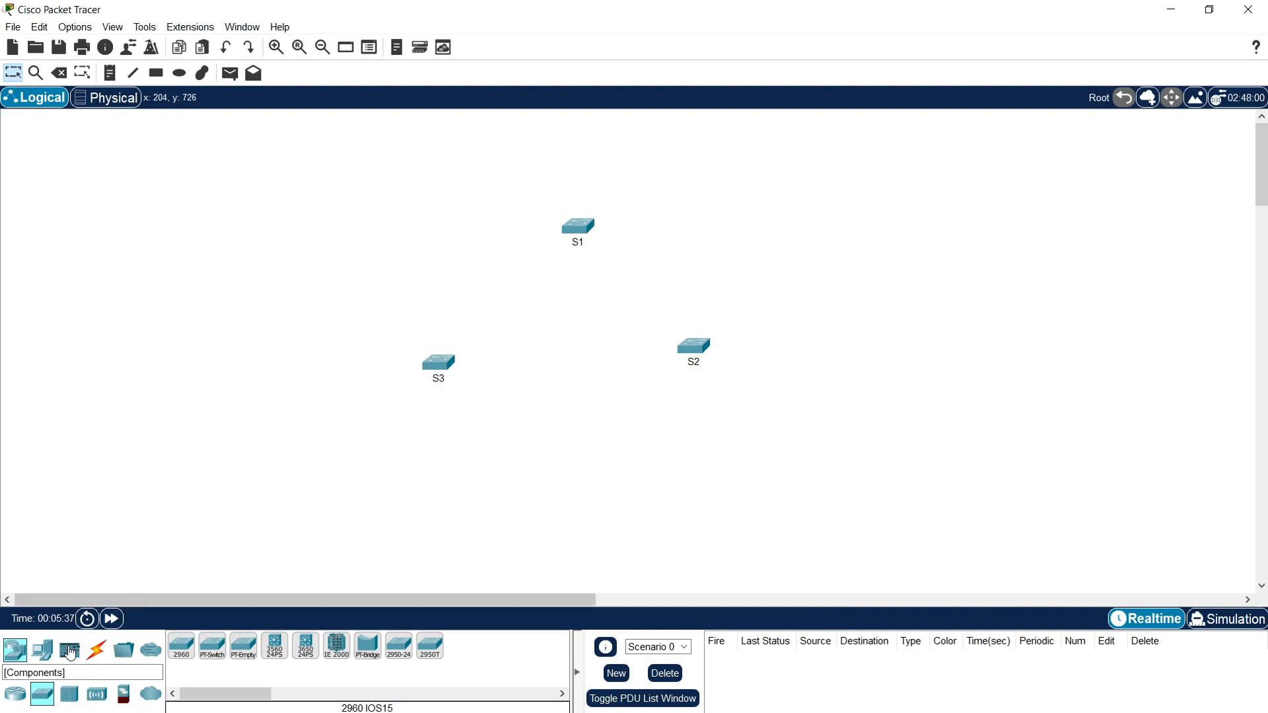
- Place six PCs: one on each side of S1, and one above and one below both S3 and S2
{"action": "left_click", "coordinate": [43, 650]}
{"action": "left_click", "coordinate": [181, 645]}
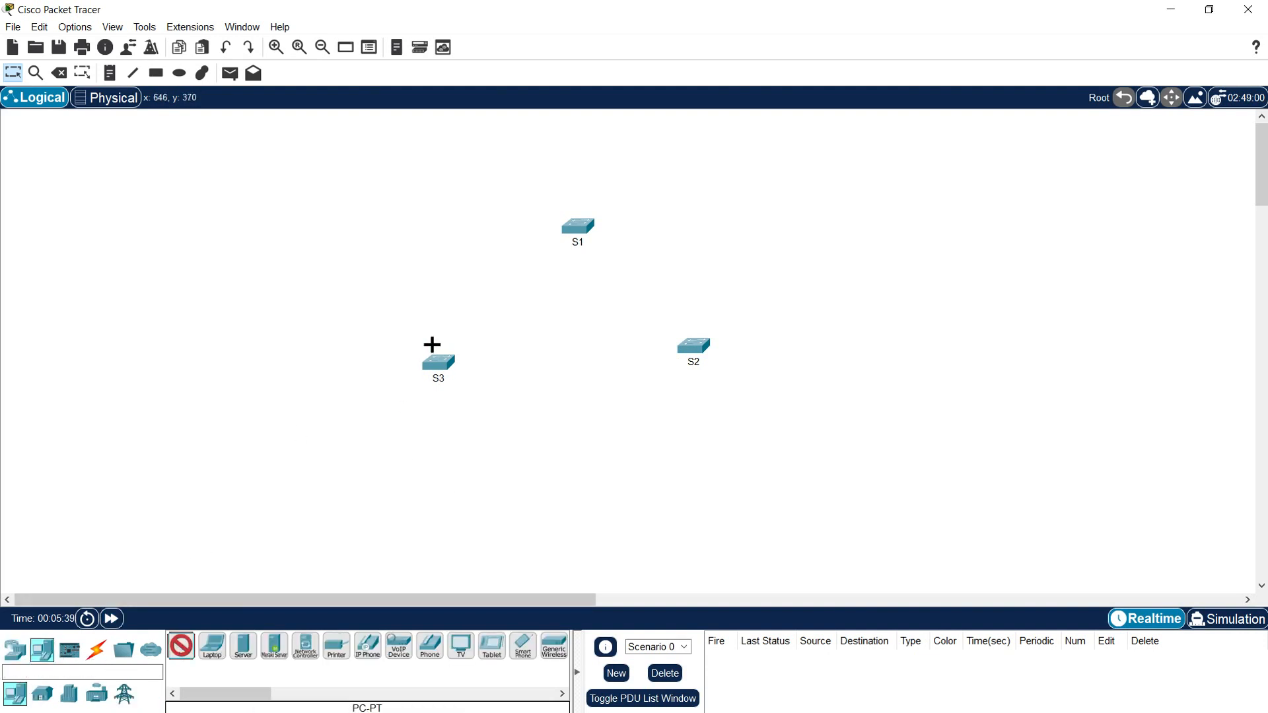
{"action": "left_click", "coordinate": [461, 223]}
{"action": "left_click", "coordinate": [683, 223]}
{"action": "left_click", "coordinate": [434, 302]}
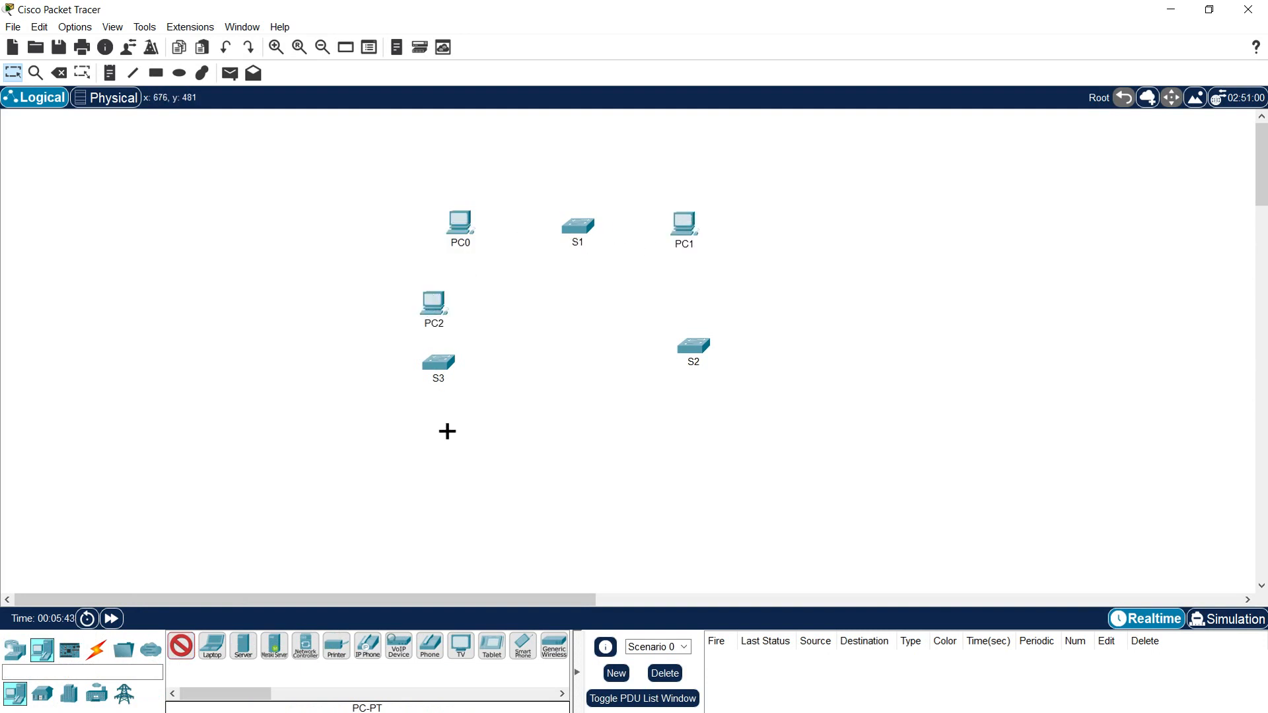
{"action": "left_click", "coordinate": [444, 440]}
{"action": "left_click", "coordinate": [705, 304]}
{"action": "left_click", "coordinate": [701, 430]}
{"action": "key", "text": "Escape"}
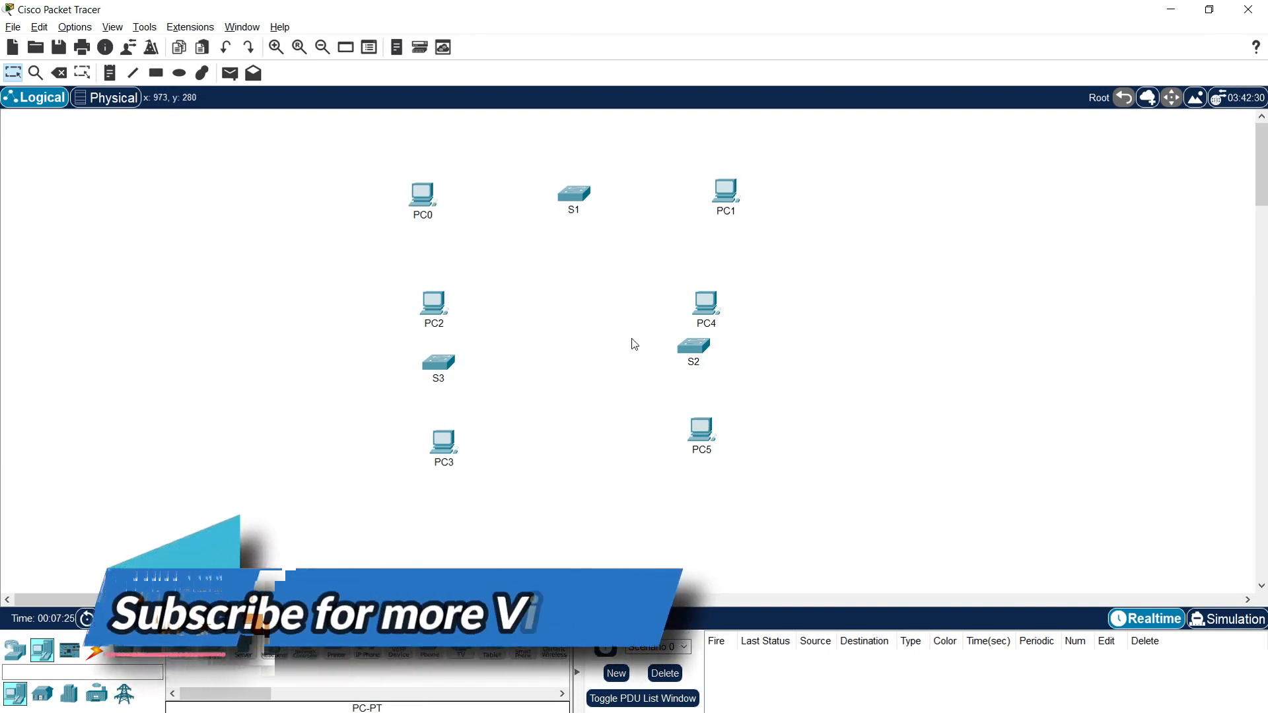
- Add a text note beside the topology with the lines "VLAN 10", "HR" and "192.168.10.0/24"
{"action": "left_click", "coordinate": [109, 73]}
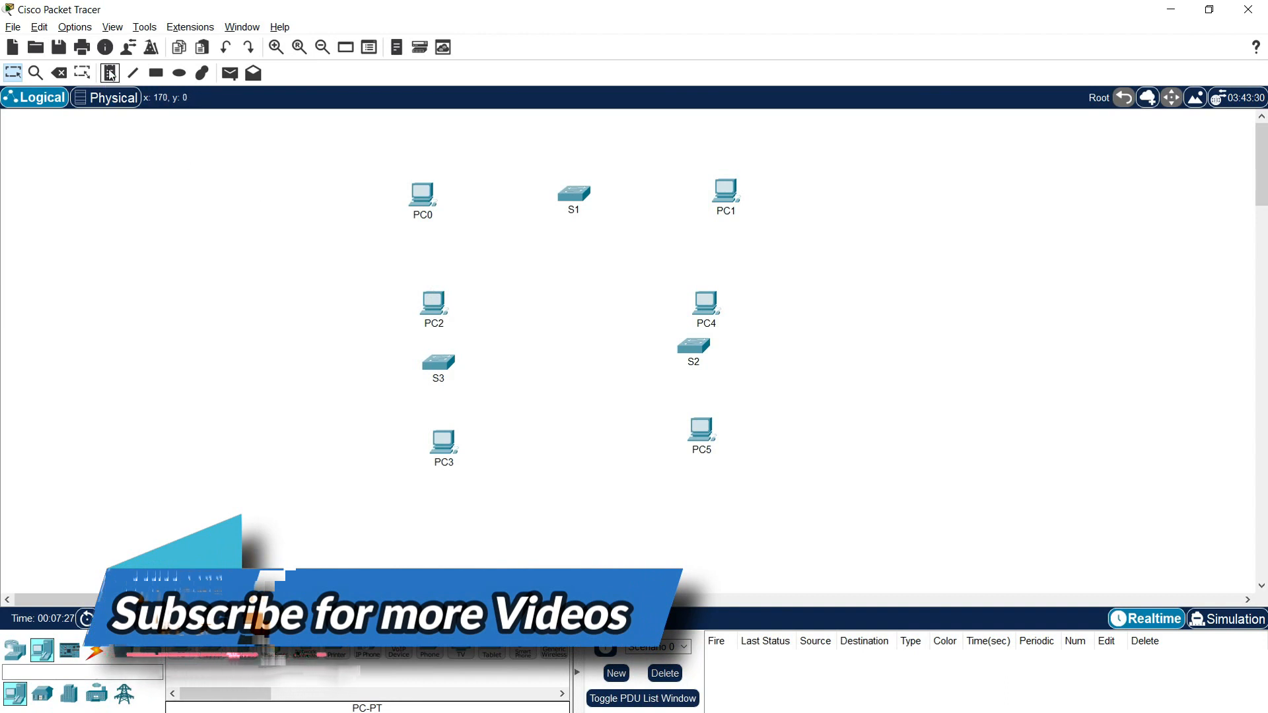
{"action": "left_click", "coordinate": [41, 242]}
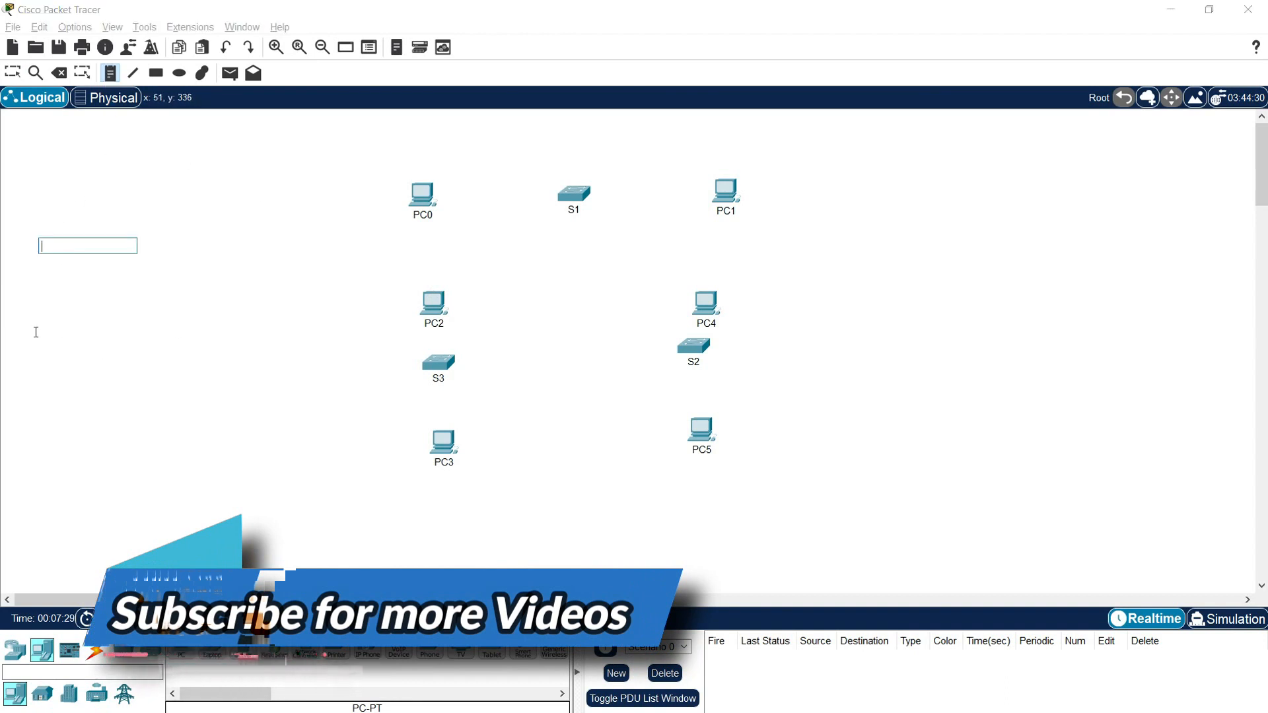
{"action": "type", "text": "VLAN 10"}
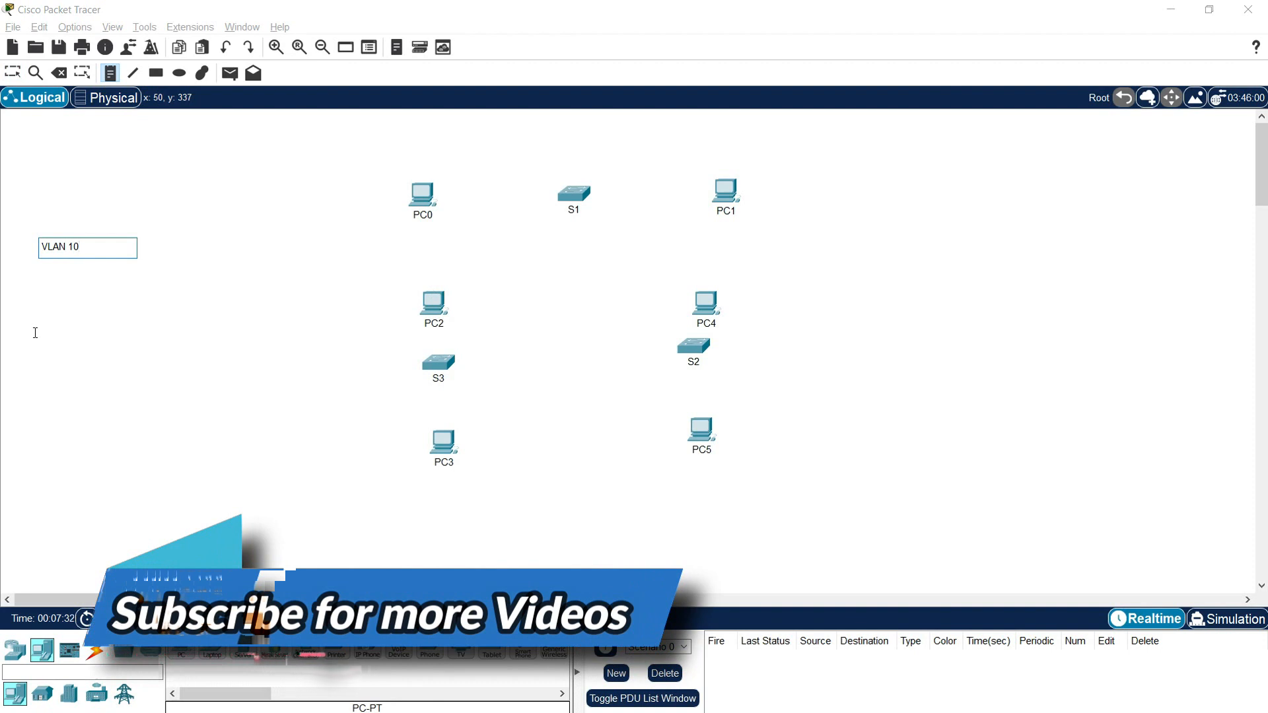
{"action": "key", "text": "Return"}
{"action": "type", "text": "HR"}
{"action": "key", "text": "Return"}
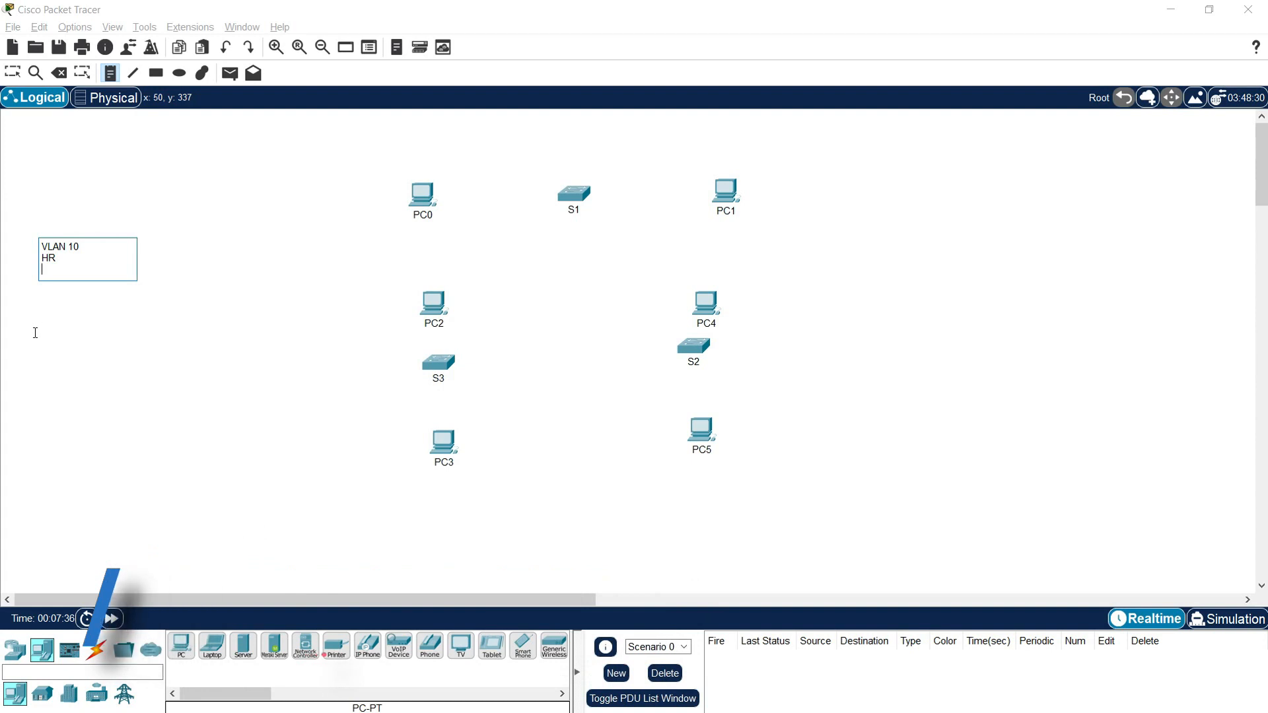
{"action": "type", "text": "192.168."}
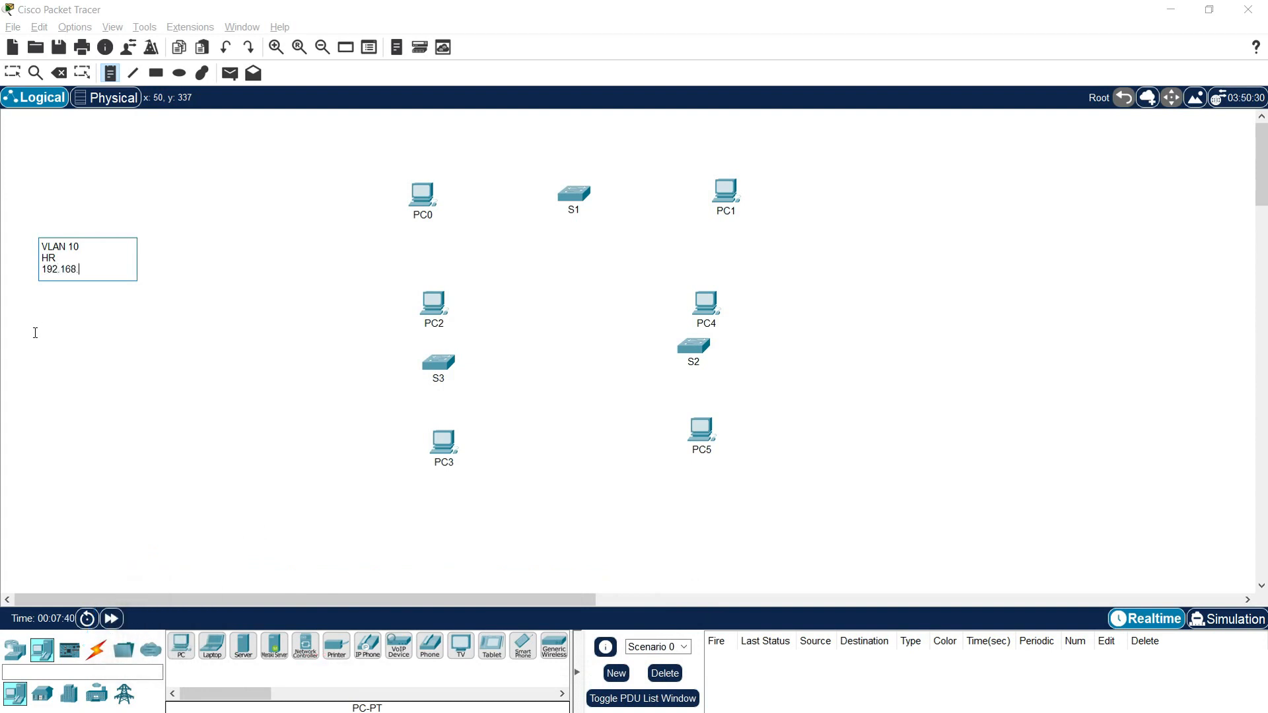
{"action": "type", "text": "10.0/25"}
{"action": "key", "text": "BackSpace"}
{"action": "type", "text": "4"}
{"action": "key", "text": "Return"}
- Add a blank line and the lines "VLAN 20", "Accounts" and "192.168.20.0/24" to the note
{"action": "key", "text": "Return"}
{"action": "type", "text": "VLAN 20"}
{"action": "key", "text": "Return"}
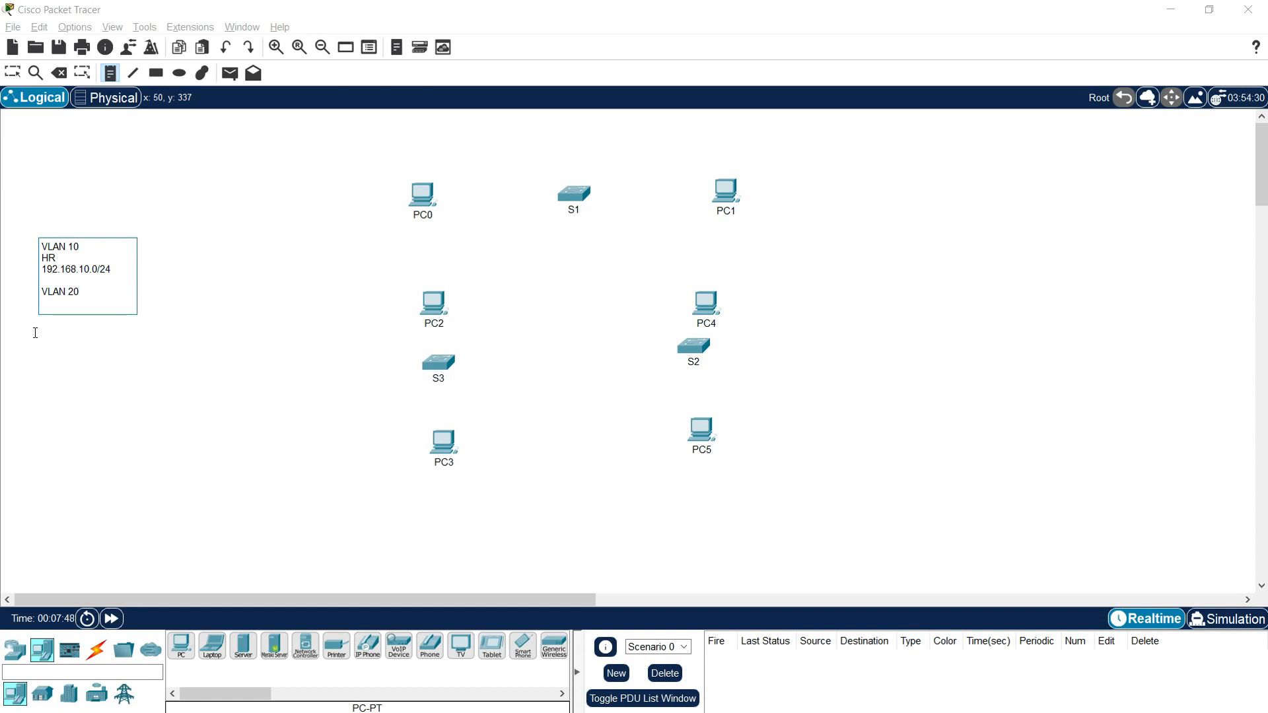
{"action": "type", "text": "Accounts"}
{"action": "key", "text": "Return"}
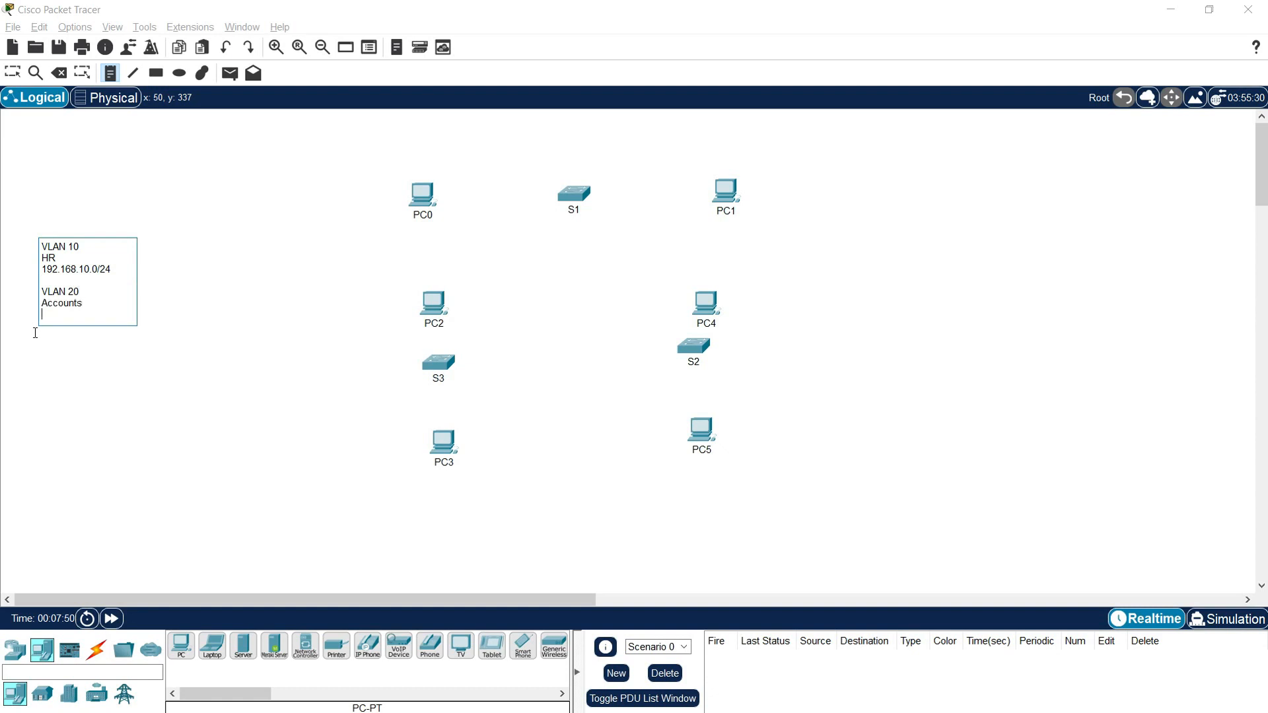
{"action": "type", "text": "192.168.20.0/24"}
- Finish the note with the lines "VLAN 99" and "Native", and shift it slightly on the workspace
{"action": "key", "text": "Return"}
{"action": "type", "text": "VLAN 99"}
{"action": "key", "text": "Return"}
{"action": "type", "text": "Native"}
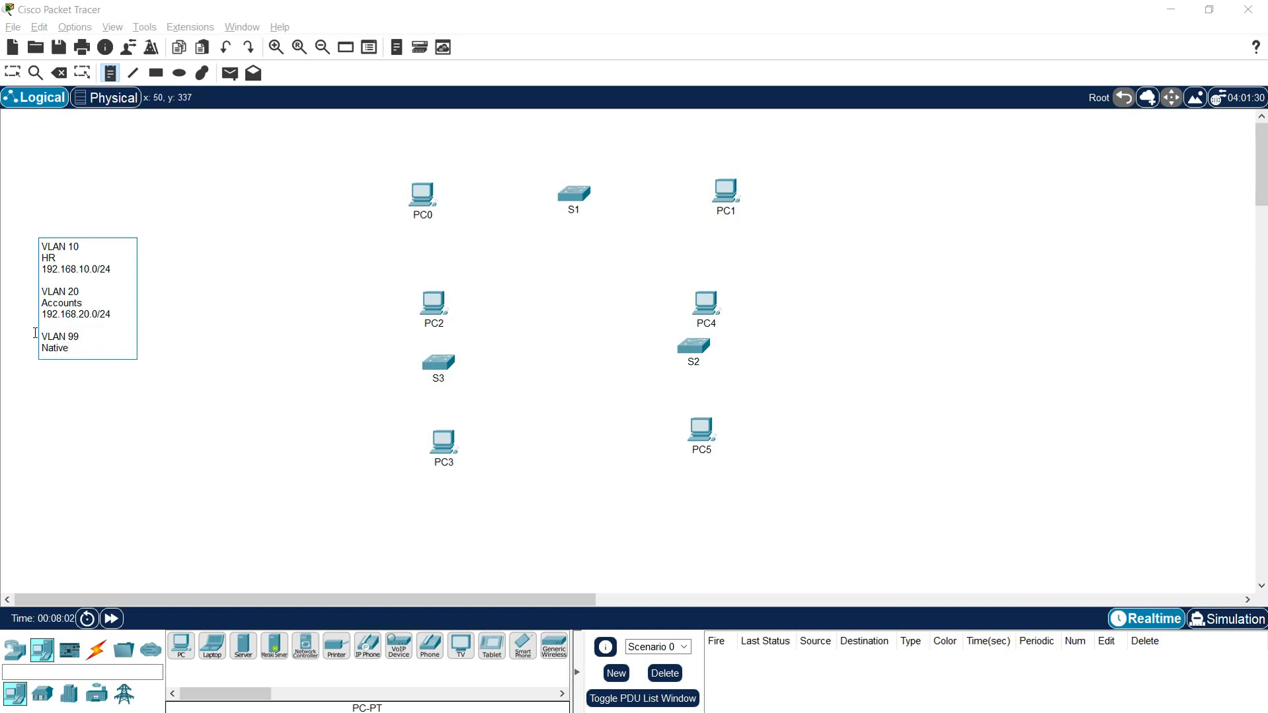
{"action": "key", "text": "Escape"}
{"action": "left_click_drag", "start_coordinate": [69, 303], "coordinate": [80, 297]}
{"action": "left_click", "coordinate": [454, 243]}
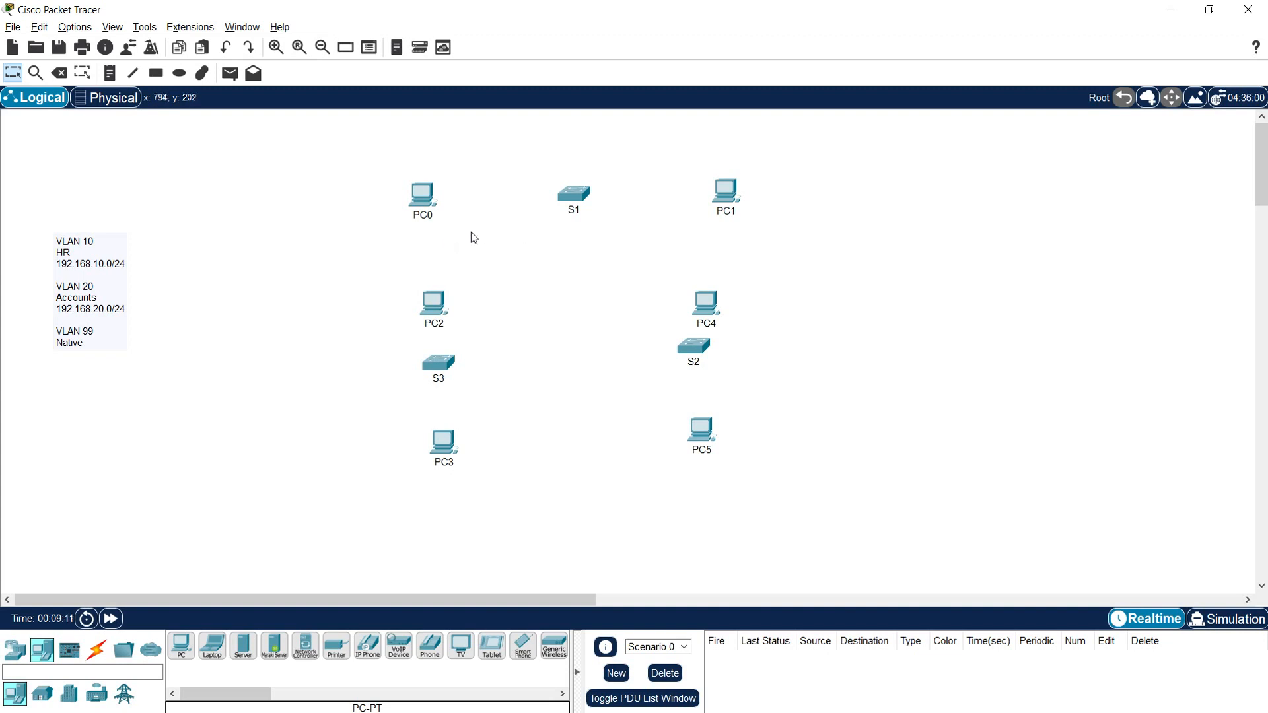
- Rename PC0 as HR-PC1 and move it slightly closer to S1
{"action": "left_click", "coordinate": [422, 217]}
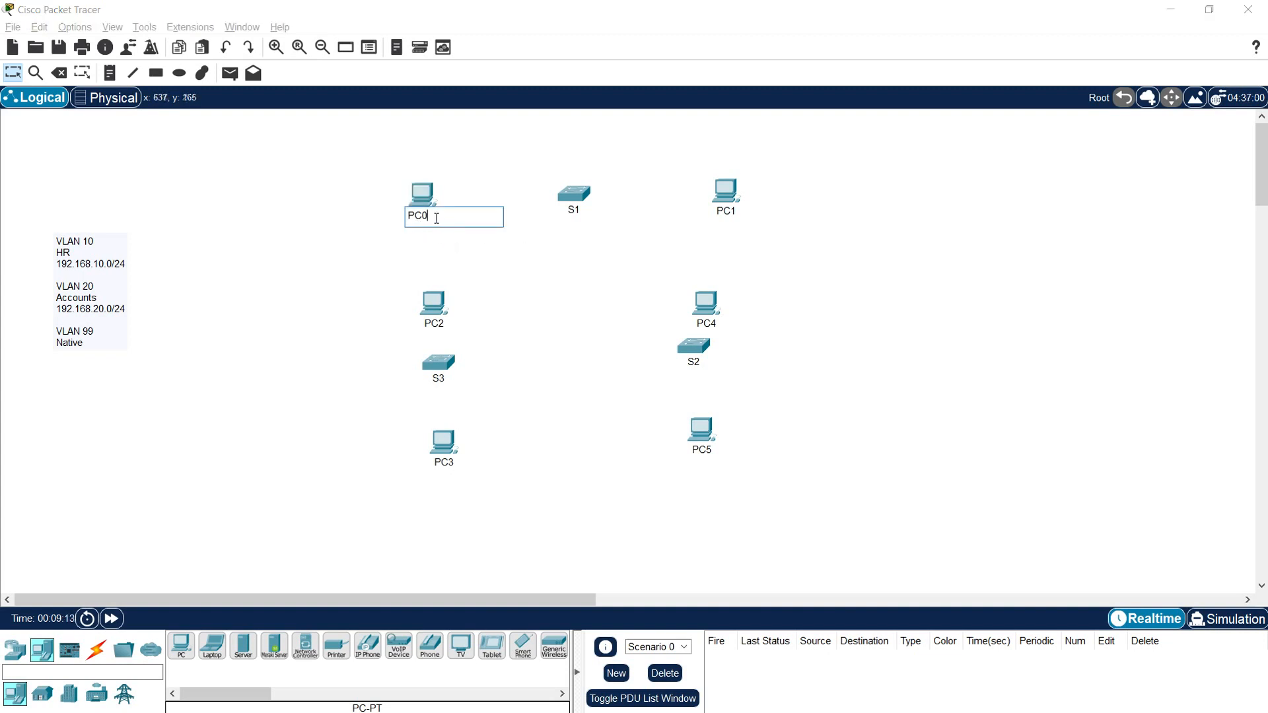
{"action": "left_click_drag", "start_coordinate": [437, 218], "coordinate": [363, 213]}
{"action": "type", "text": "HR-PC1"}
{"action": "left_click", "coordinate": [545, 310]}
{"action": "left_click_drag", "start_coordinate": [413, 198], "coordinate": [427, 196]}
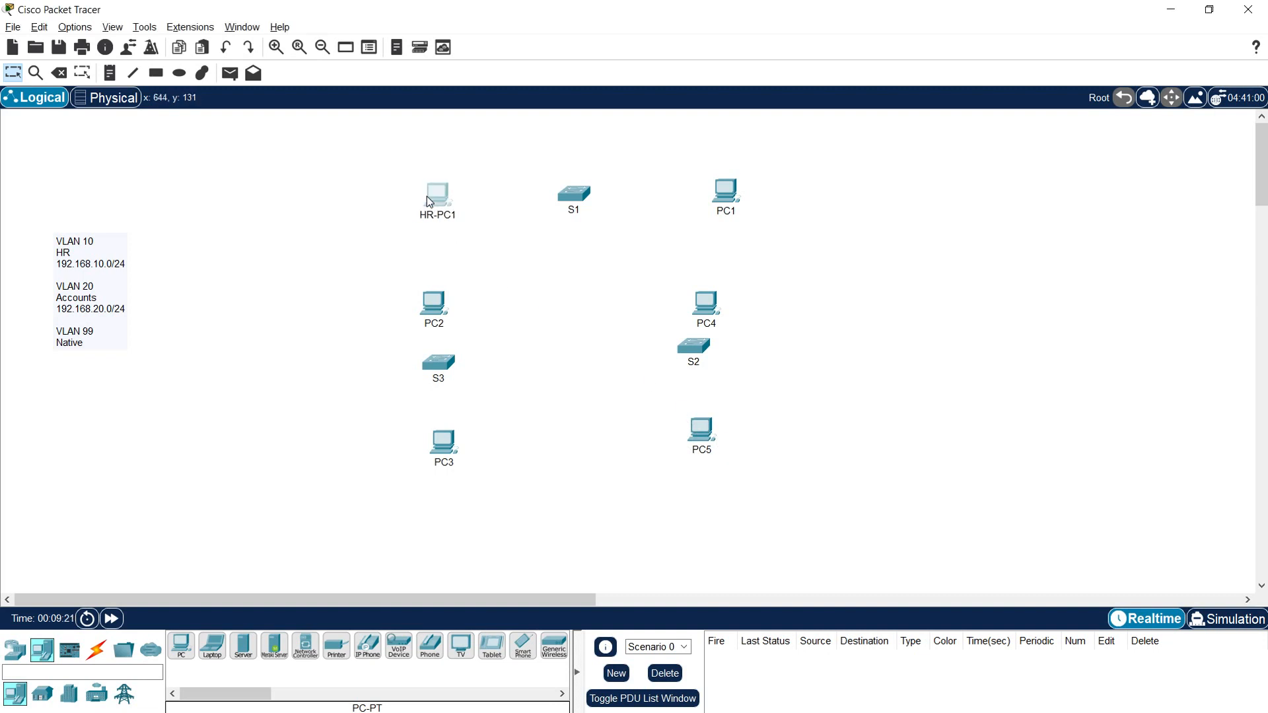
- Shift PC1 slightly away from S1 and rename it Accounts-PC1
{"action": "left_click_drag", "start_coordinate": [724, 209], "coordinate": [732, 209]}
{"action": "left_click", "coordinate": [734, 212]}
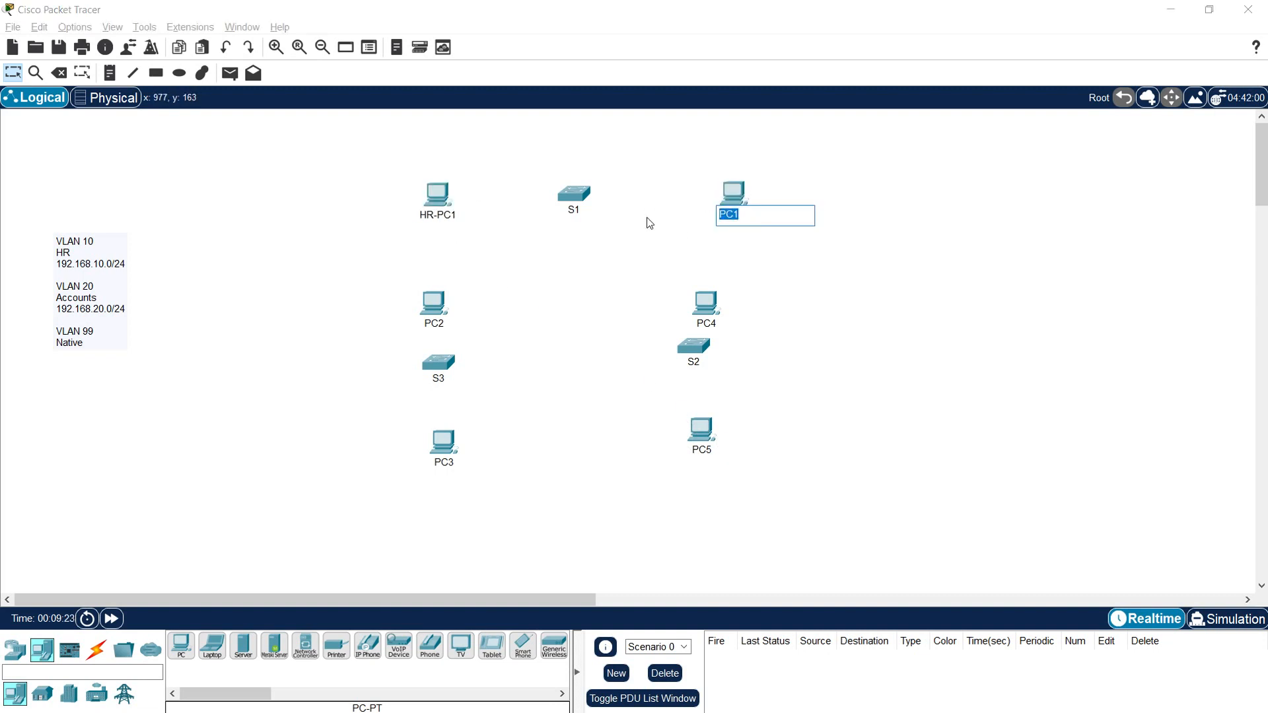
{"action": "type", "text": "Accounts-PC1"}
{"action": "key", "text": "Return"}
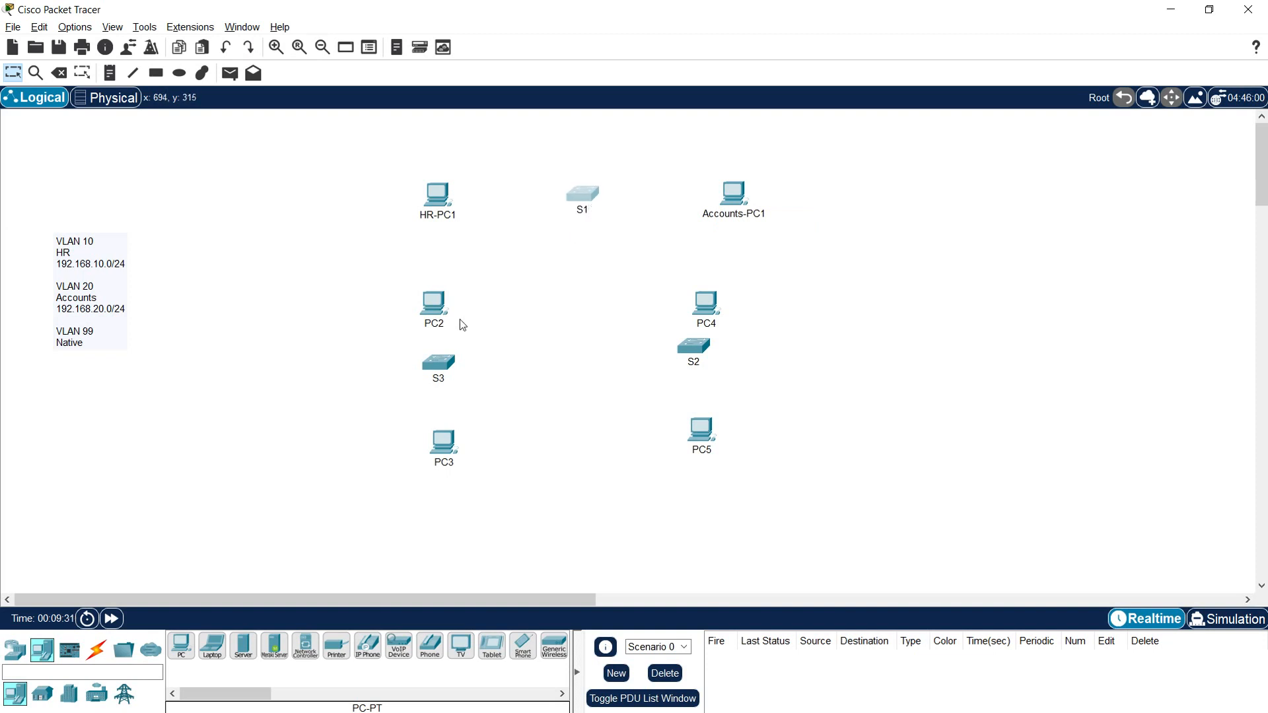
- Move PC2 away from S3, adjust the positions of S3 and S2, and bring HR-PC1 and Accounts-PC1 closer to S1
{"action": "left_click_drag", "start_coordinate": [433, 308], "coordinate": [379, 295]}
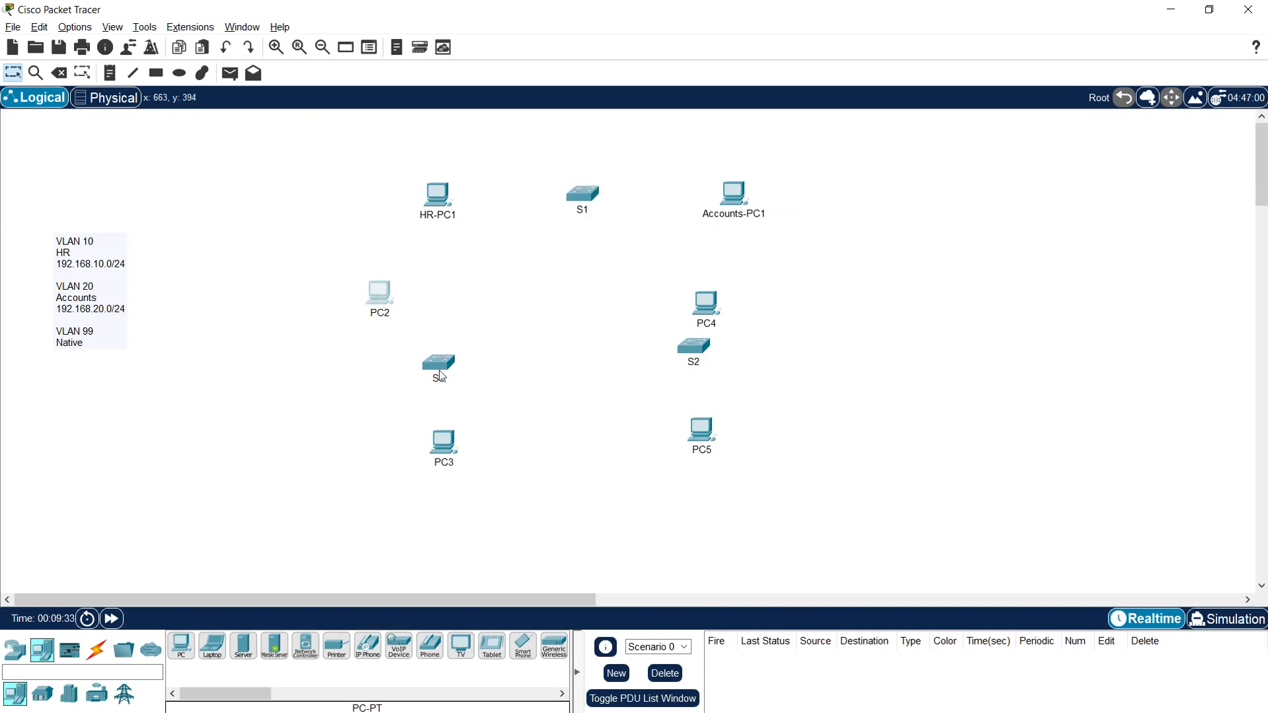
{"action": "left_click_drag", "start_coordinate": [440, 376], "coordinate": [457, 373]}
{"action": "mouse_move", "coordinate": [695, 350]}
{"action": "left_mouse_down"}
{"action": "mouse_move", "coordinate": [716, 360]}
{"action": "mouse_move", "coordinate": [682, 362]}
{"action": "left_mouse_up"}
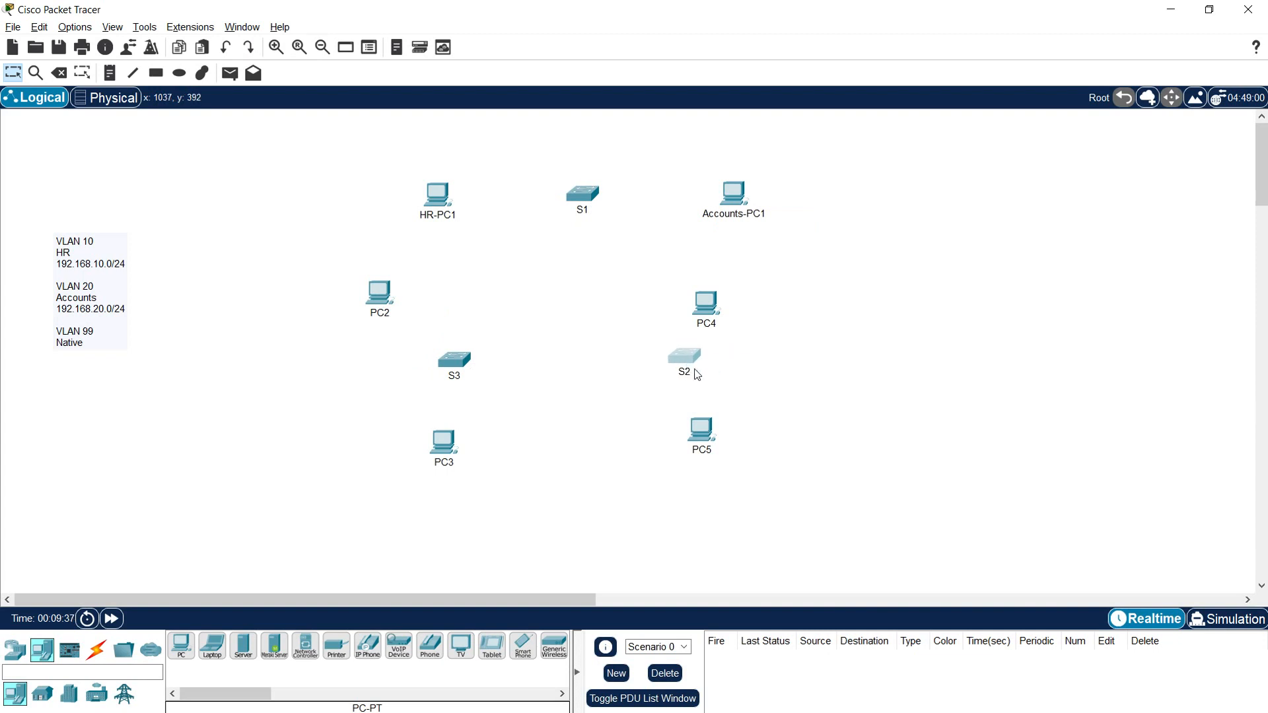
{"action": "left_click_drag", "start_coordinate": [465, 363], "coordinate": [451, 362]}
{"action": "left_click_drag", "start_coordinate": [702, 374], "coordinate": [738, 381]}
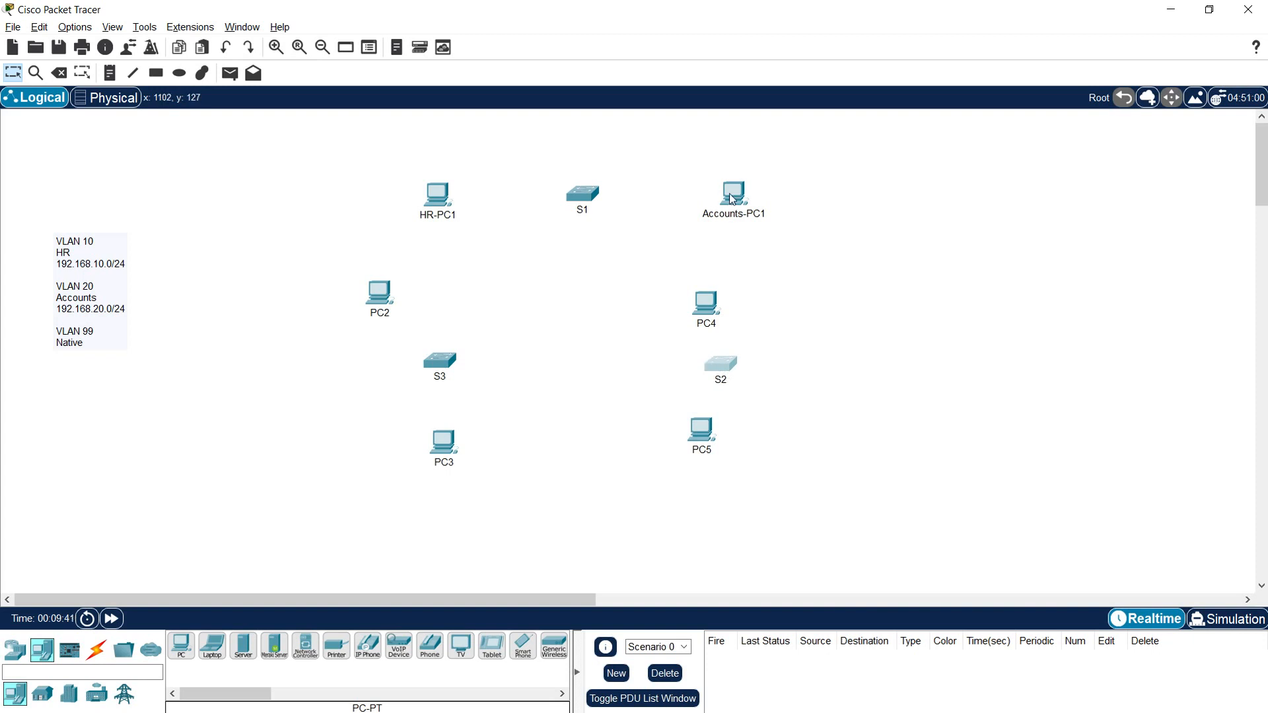
{"action": "left_click_drag", "start_coordinate": [732, 199], "coordinate": [697, 197]}
{"action": "left_click_drag", "start_coordinate": [457, 200], "coordinate": [489, 197]}
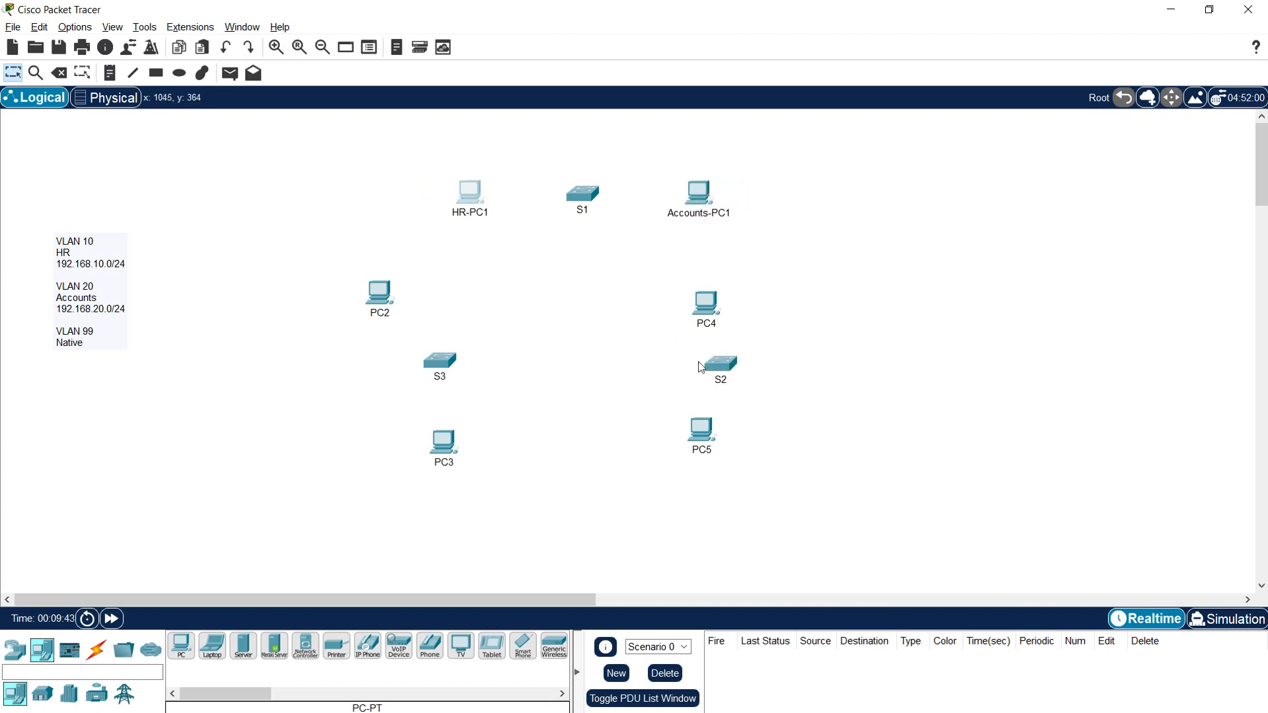
- Spread S2 and S3 further apart and reposition PC4 above S2 and PC2 above S3
{"action": "left_click_drag", "start_coordinate": [716, 373], "coordinate": [721, 368]}
{"action": "left_click_drag", "start_coordinate": [703, 305], "coordinate": [735, 275]}
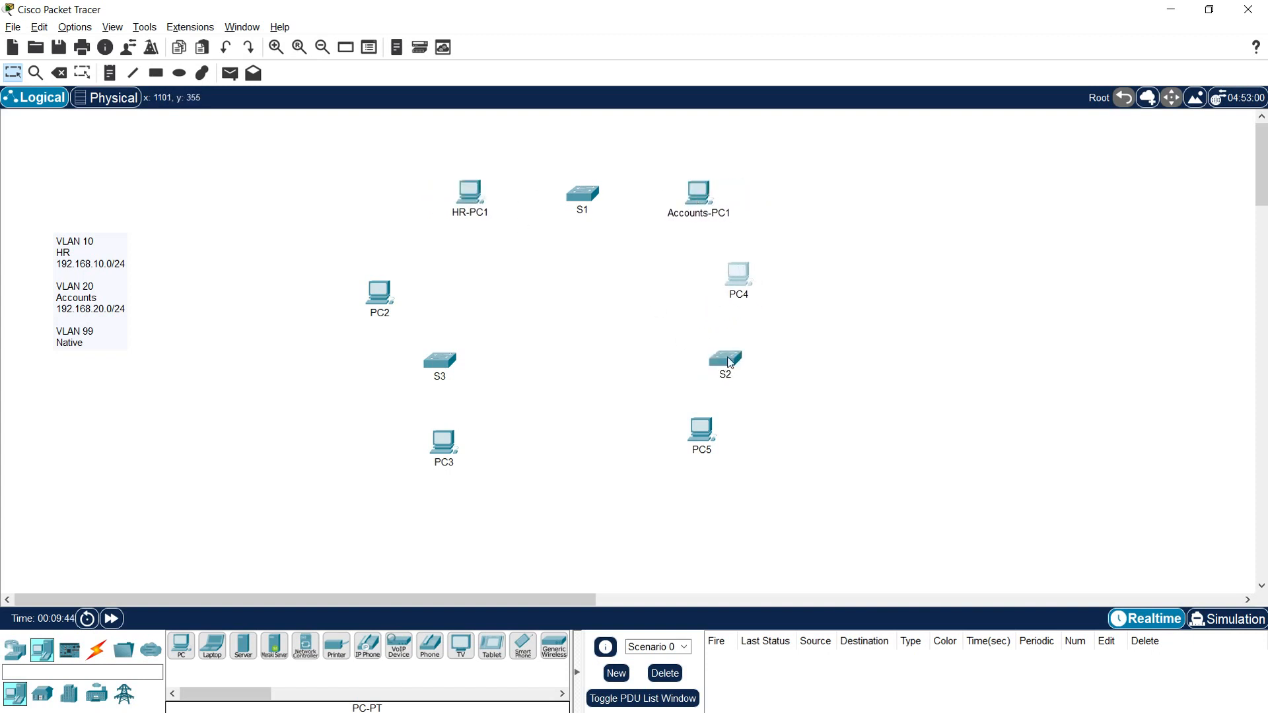
{"action": "left_click_drag", "start_coordinate": [720, 367], "coordinate": [744, 368]}
{"action": "left_click_drag", "start_coordinate": [446, 365], "coordinate": [422, 364]}
{"action": "left_click_drag", "start_coordinate": [382, 319], "coordinate": [403, 300]}
{"action": "double_click", "coordinate": [403, 300]}
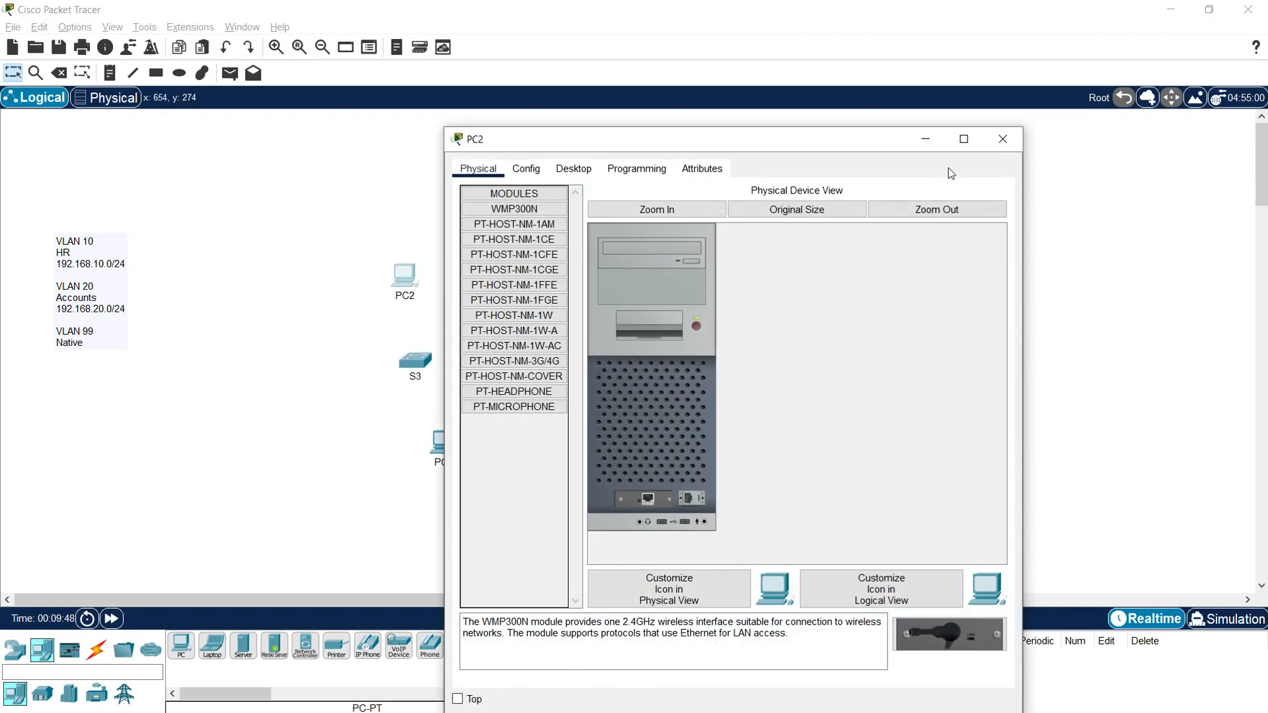
{"action": "left_click", "coordinate": [991, 148]}
- Reuse the HR-PC1 label to rename PC4 as HR-PC2 and PC2 as HR-PC3
{"action": "left_click", "coordinate": [409, 293]}
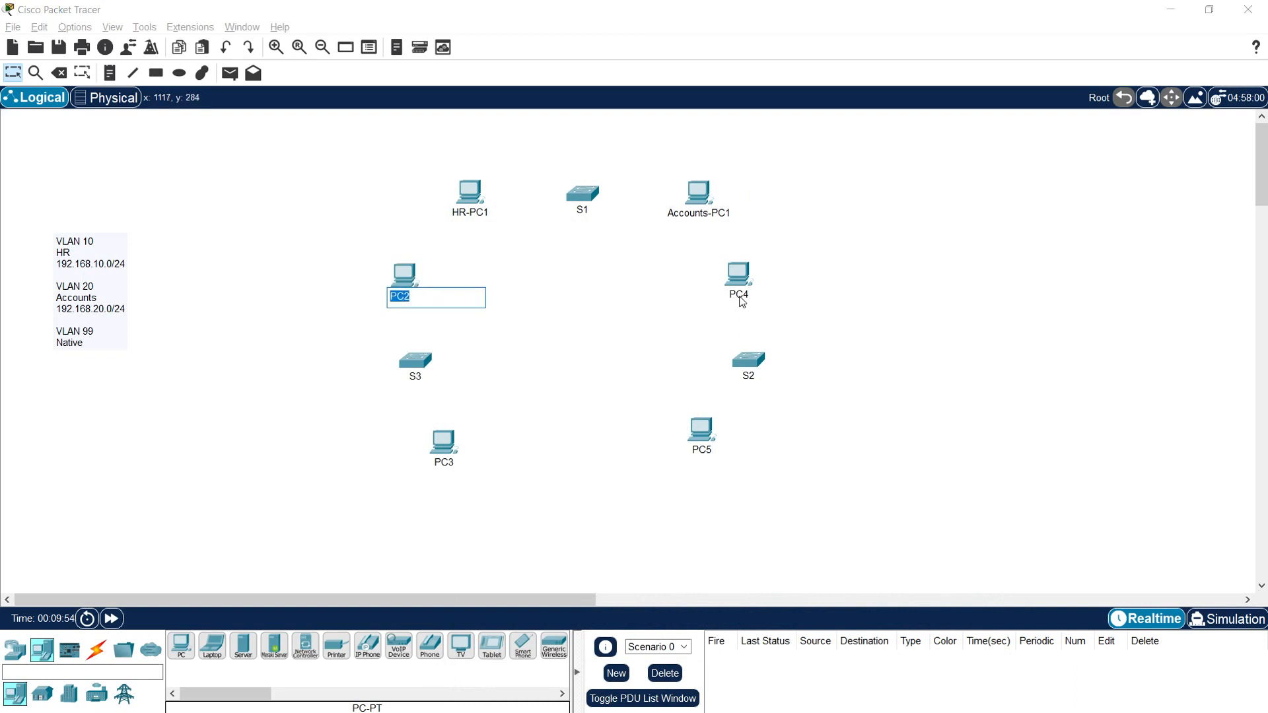
{"action": "left_click", "coordinate": [470, 212]}
{"action": "key", "text": "ctrl+c"}
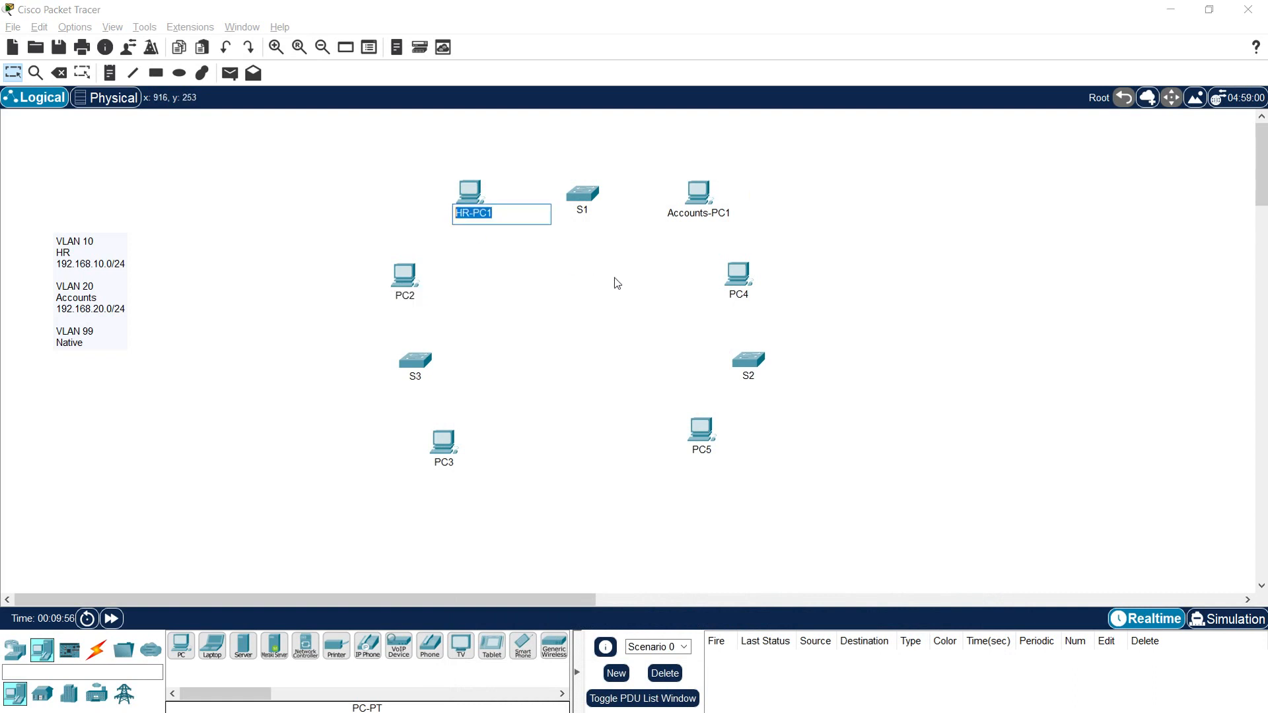
{"action": "left_click", "coordinate": [737, 295]}
{"action": "key", "text": "ctrl+v"}
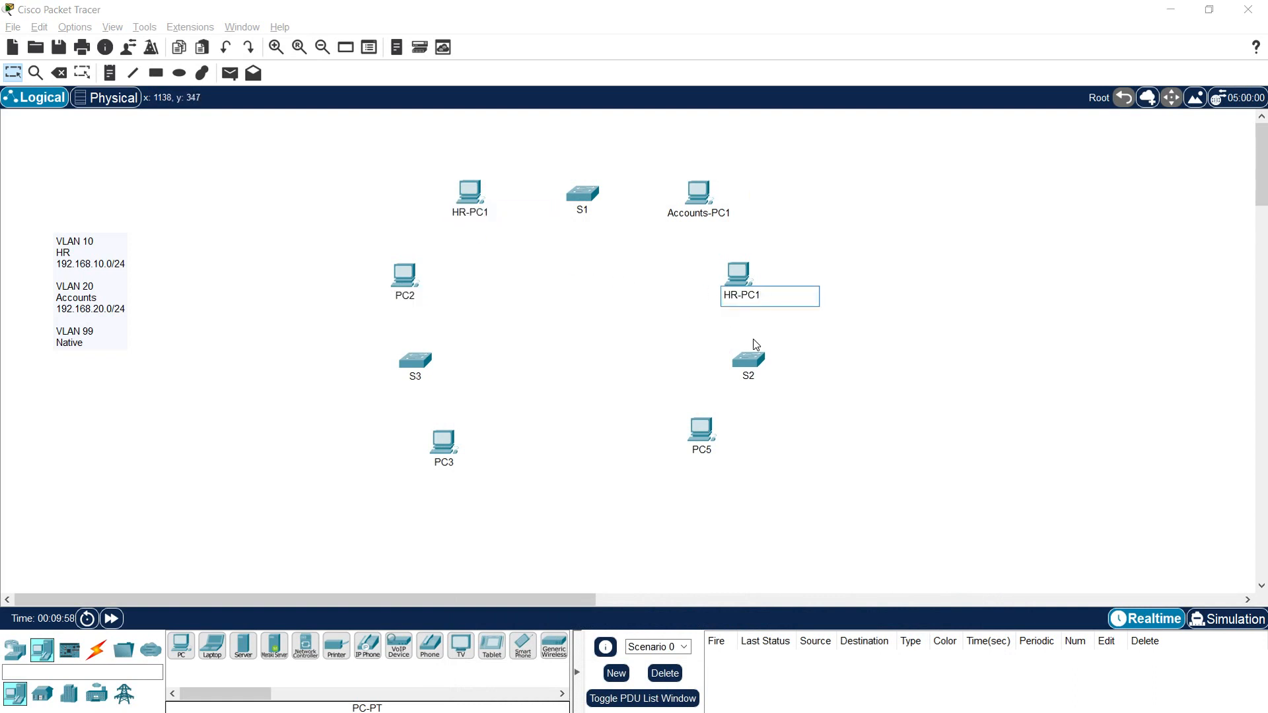
{"action": "left_click", "coordinate": [405, 296]}
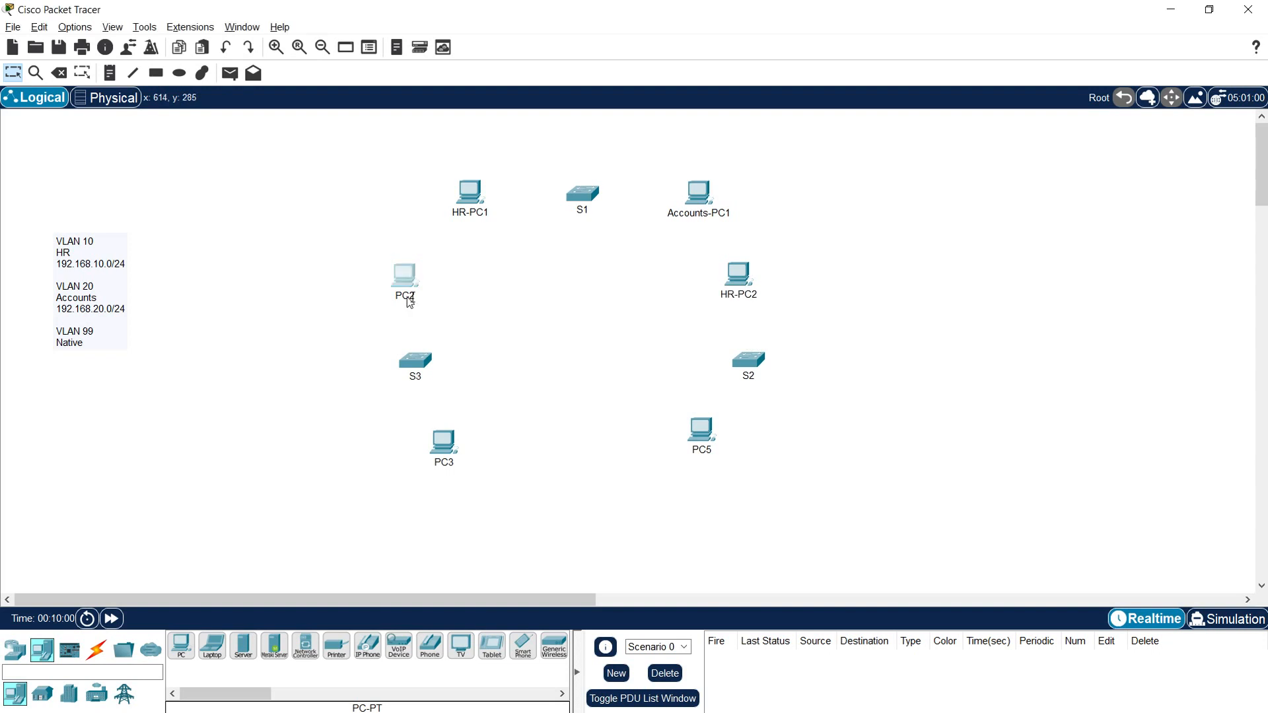
{"action": "key", "text": "ctrl+v"}
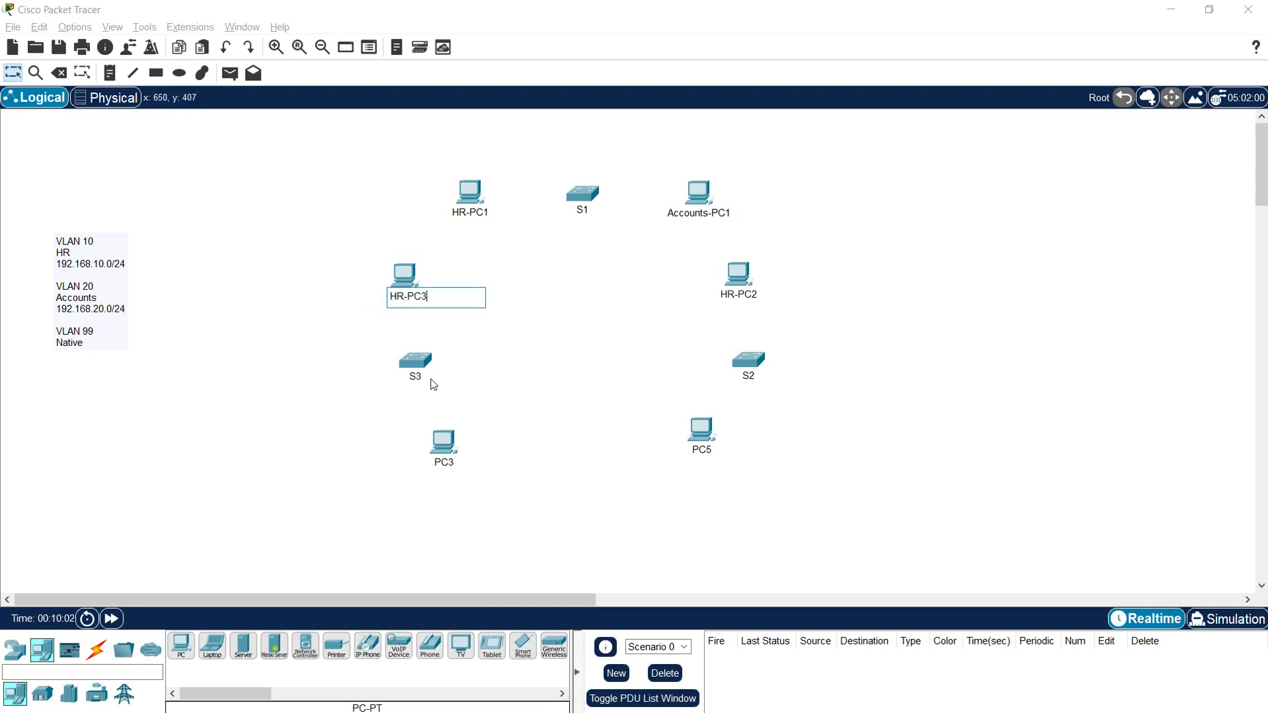
{"action": "left_click", "coordinate": [553, 372]}
- Copy the Accounts-PC1 label and use it to rename PC5 as Accounts-PC2
{"action": "left_click", "coordinate": [695, 214]}
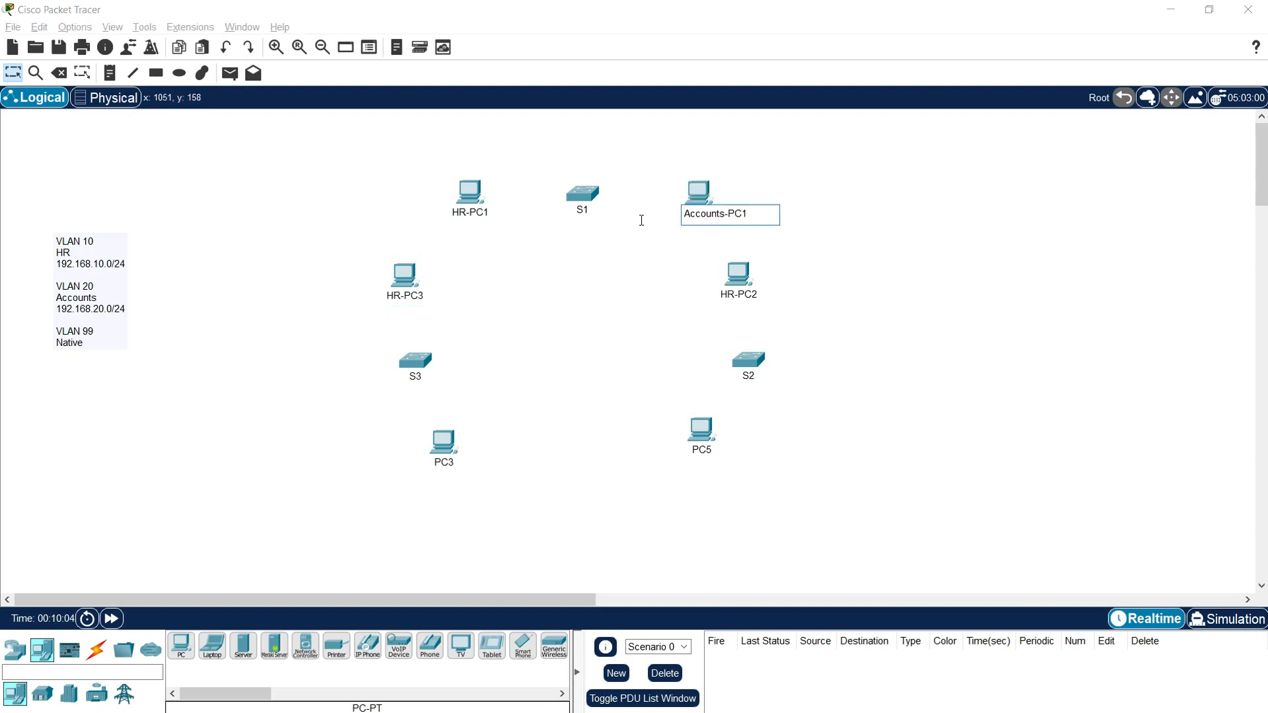
{"action": "left_click_drag", "start_coordinate": [758, 213], "coordinate": [671, 218]}
{"action": "key", "text": "ctrl+c"}
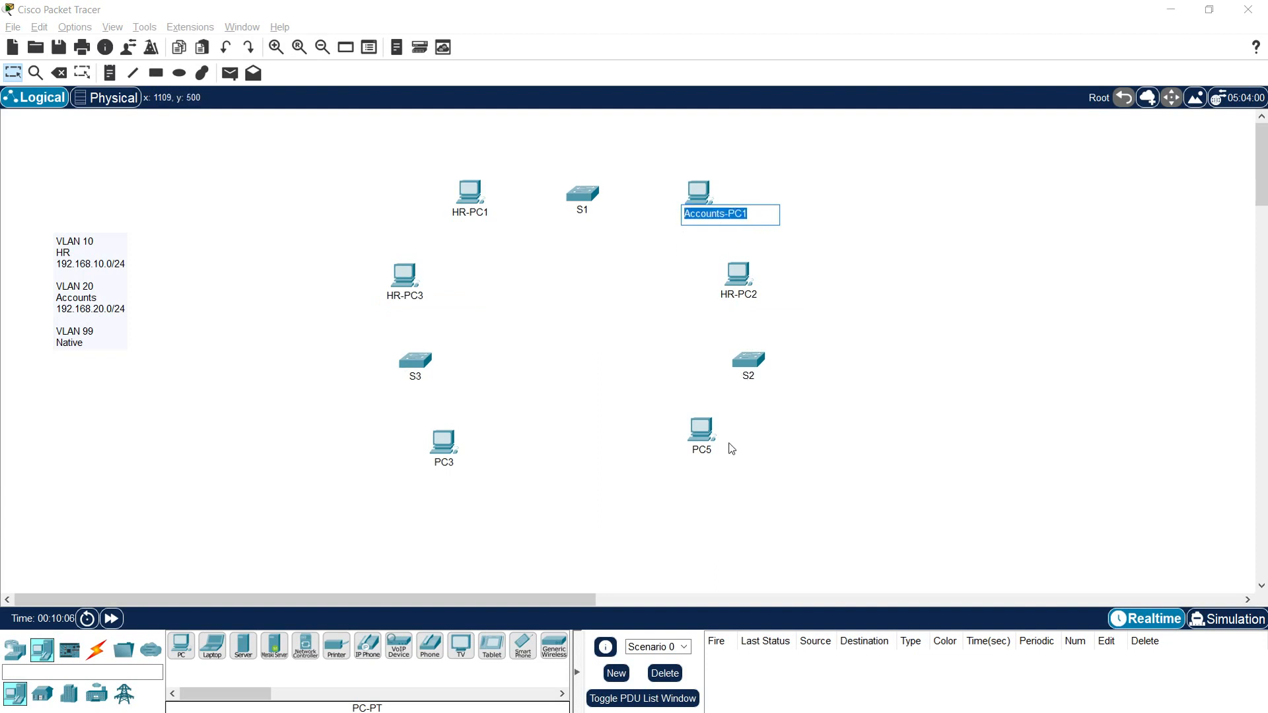
{"action": "left_click", "coordinate": [703, 455]}
{"action": "key", "text": "ctrl+a"}
{"action": "key", "text": "ctrl+v"}
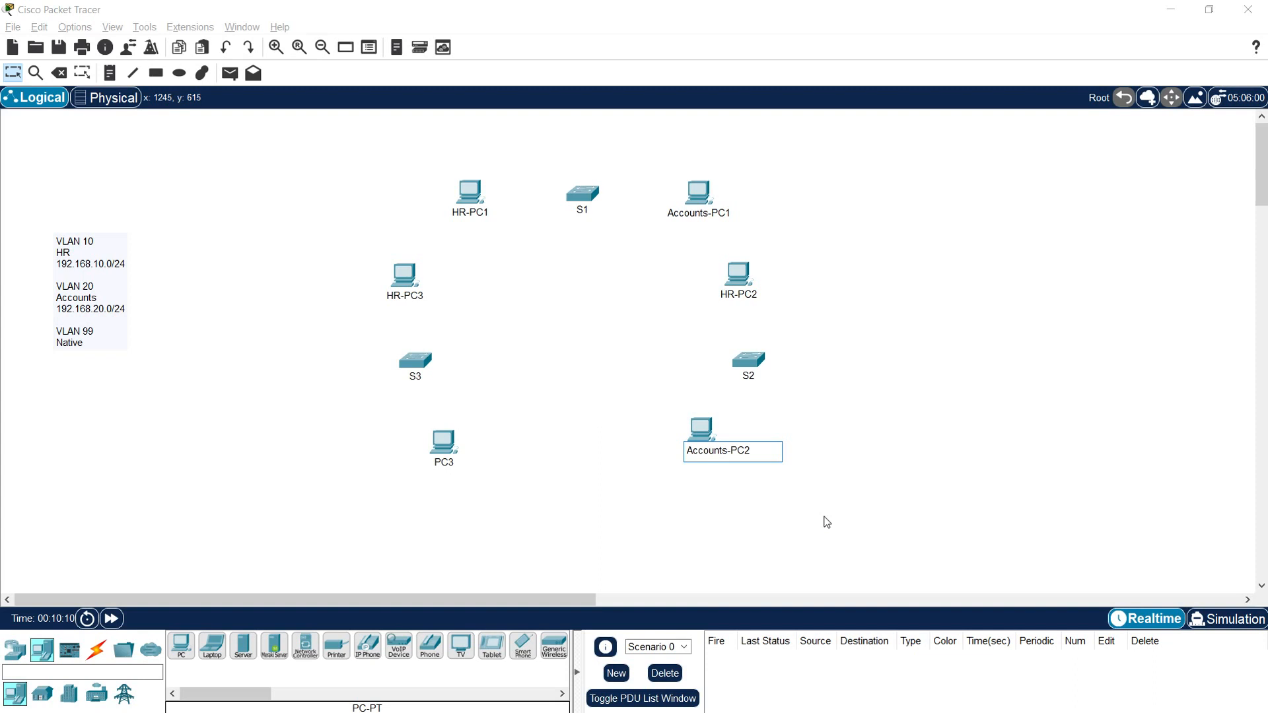
- Rename PC3 as Accounts-PC3 and adjust its position slightly below S3
{"action": "left_click", "coordinate": [444, 462]}
{"action": "key", "text": "ctrl+a"}
{"action": "key", "text": "ctrl+v"}
{"action": "type", "text": "3"}
{"action": "key", "text": "Return"}
{"action": "left_click_drag", "start_coordinate": [453, 453], "coordinate": [444, 455]}
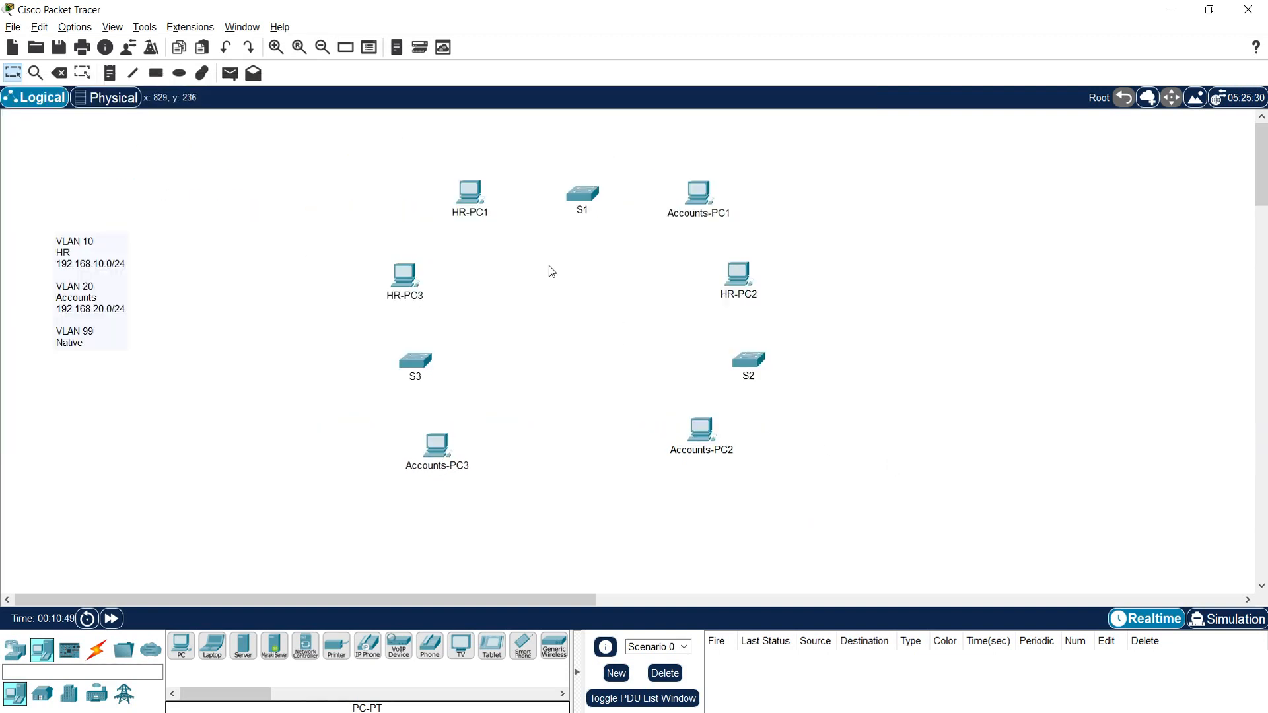
- Link S1 to S2 with two copper cross-over cables, FastEthernet0/1 to FastEthernet0/1 and FastEthernet0/2 to FastEthernet0/2
{"action": "left_click", "coordinate": [96, 650]}
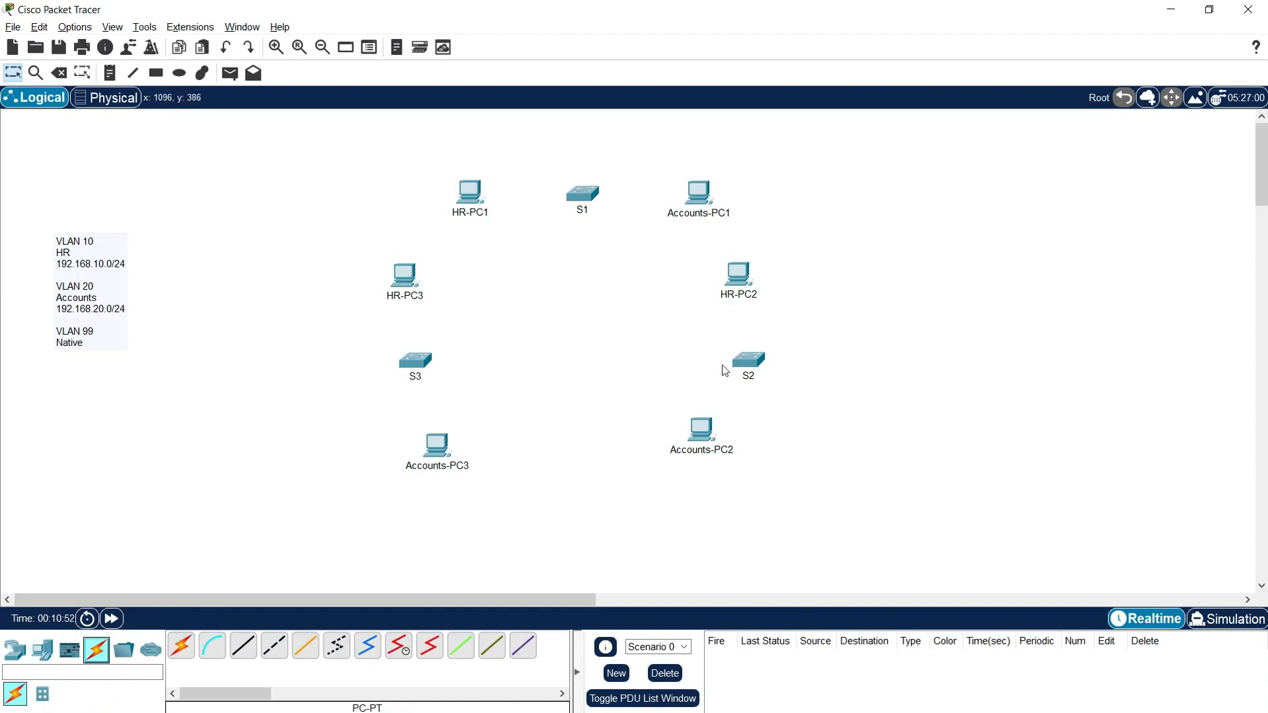
{"action": "left_click", "coordinate": [270, 651]}
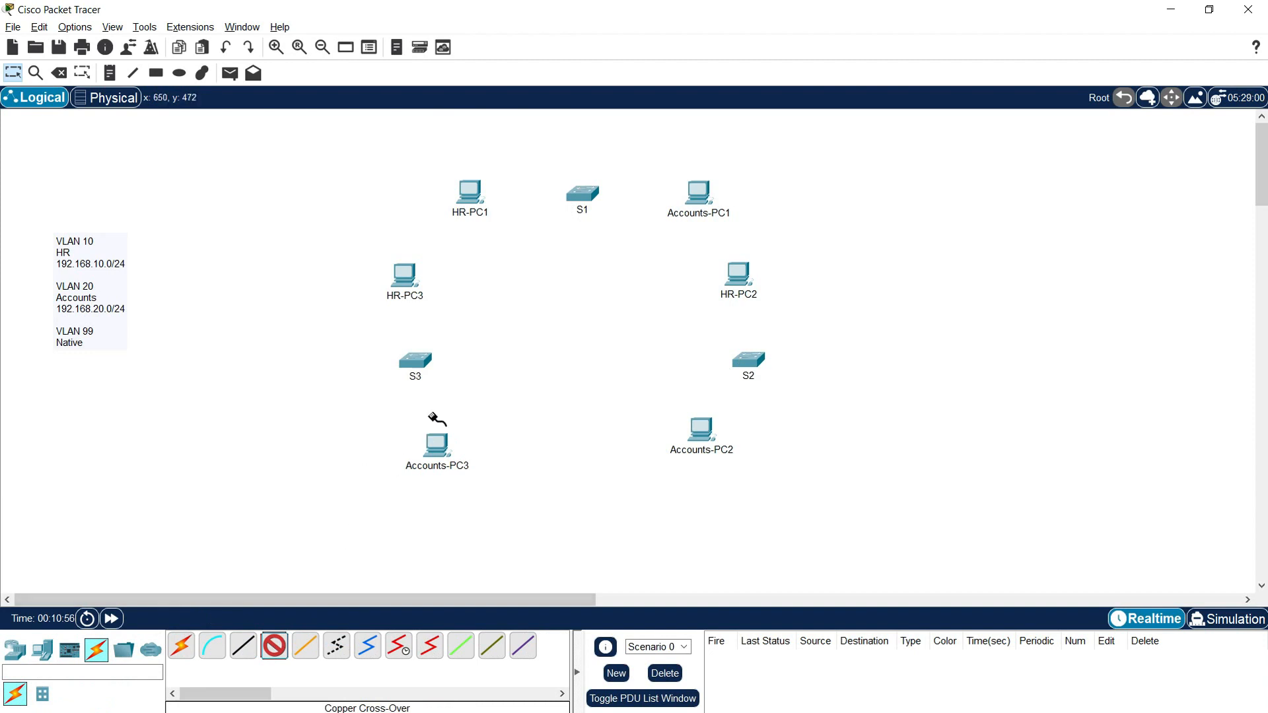
{"action": "left_click", "coordinate": [588, 209]}
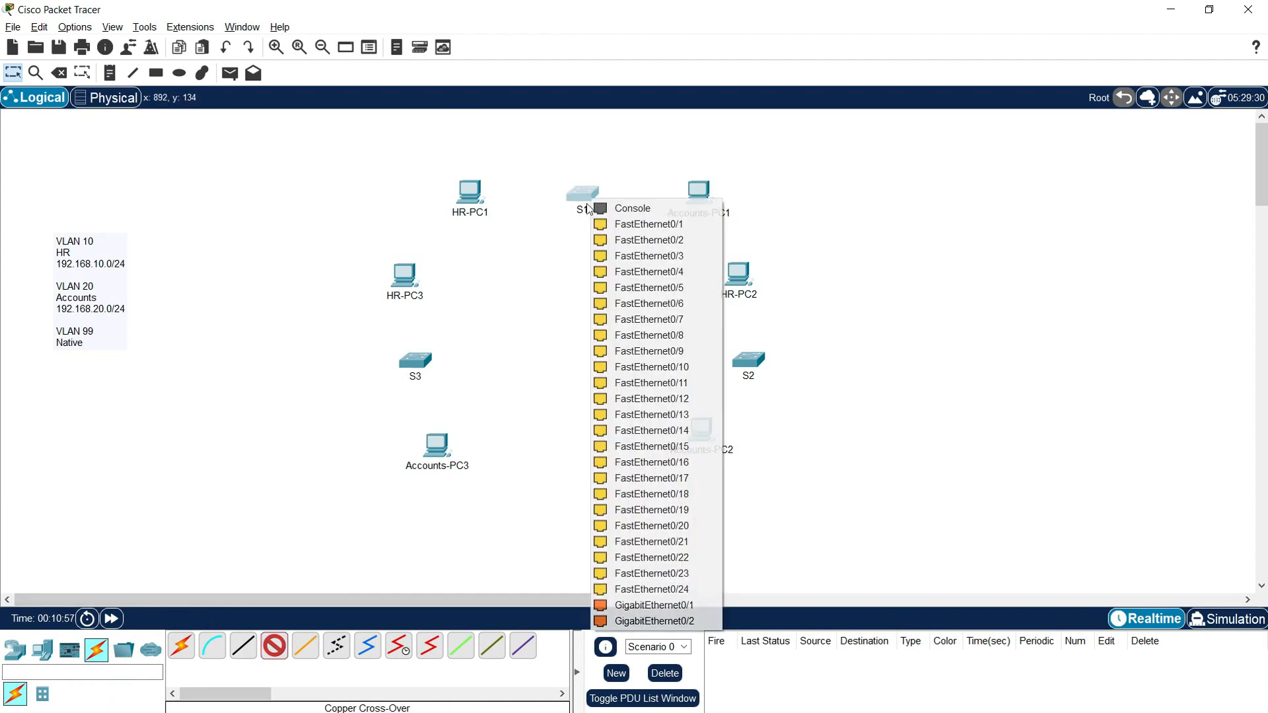
{"action": "left_click", "coordinate": [617, 224]}
{"action": "left_click", "coordinate": [749, 361]}
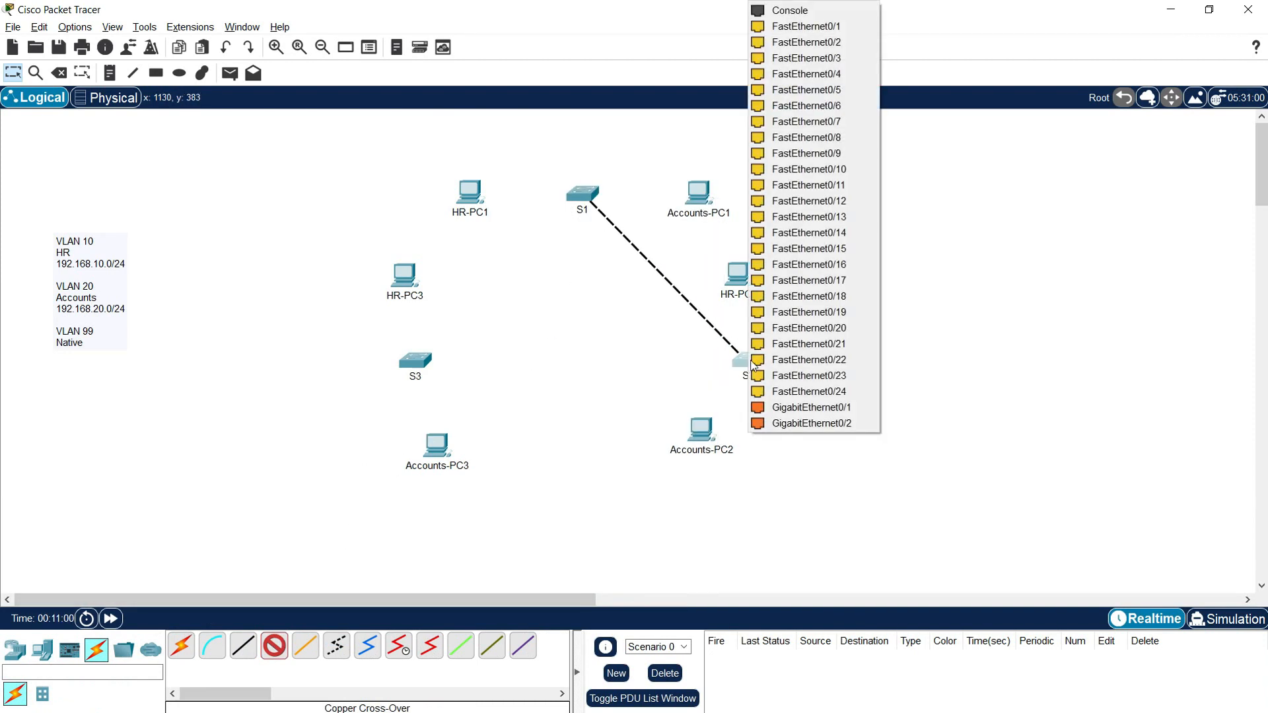
{"action": "left_click", "coordinate": [809, 27]}
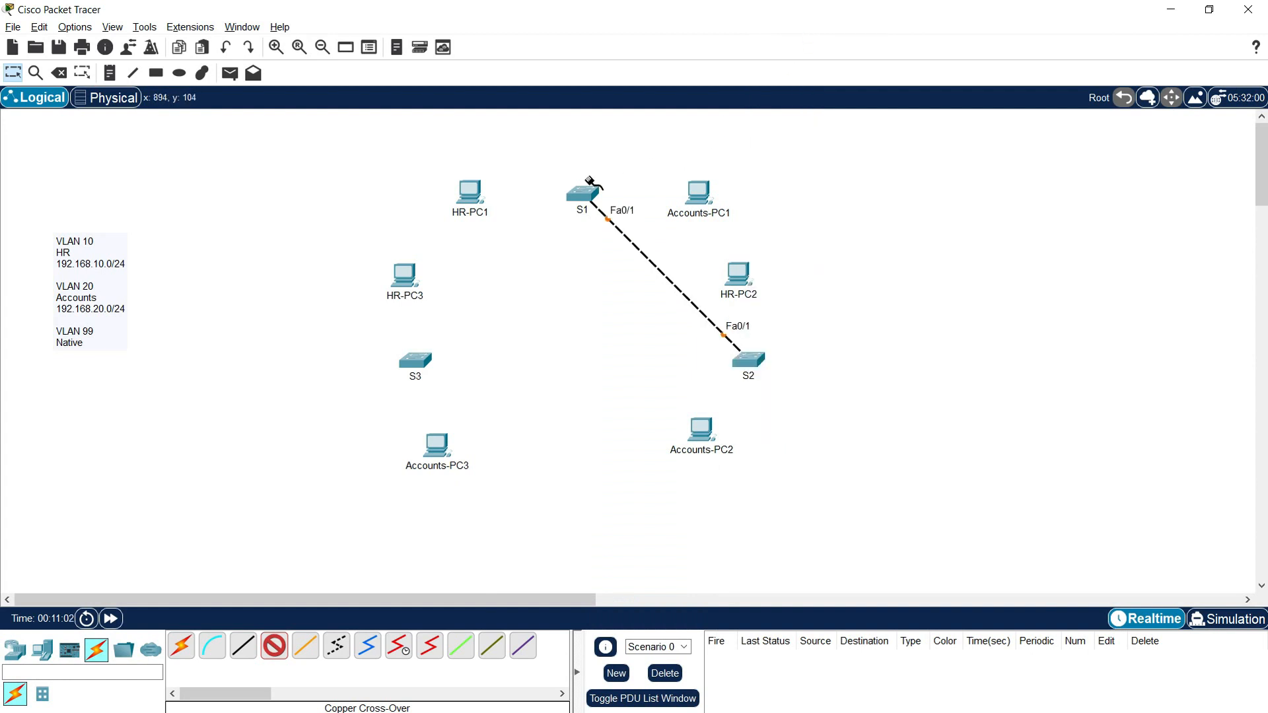
{"action": "left_click", "coordinate": [583, 194]}
{"action": "left_click", "coordinate": [635, 218]}
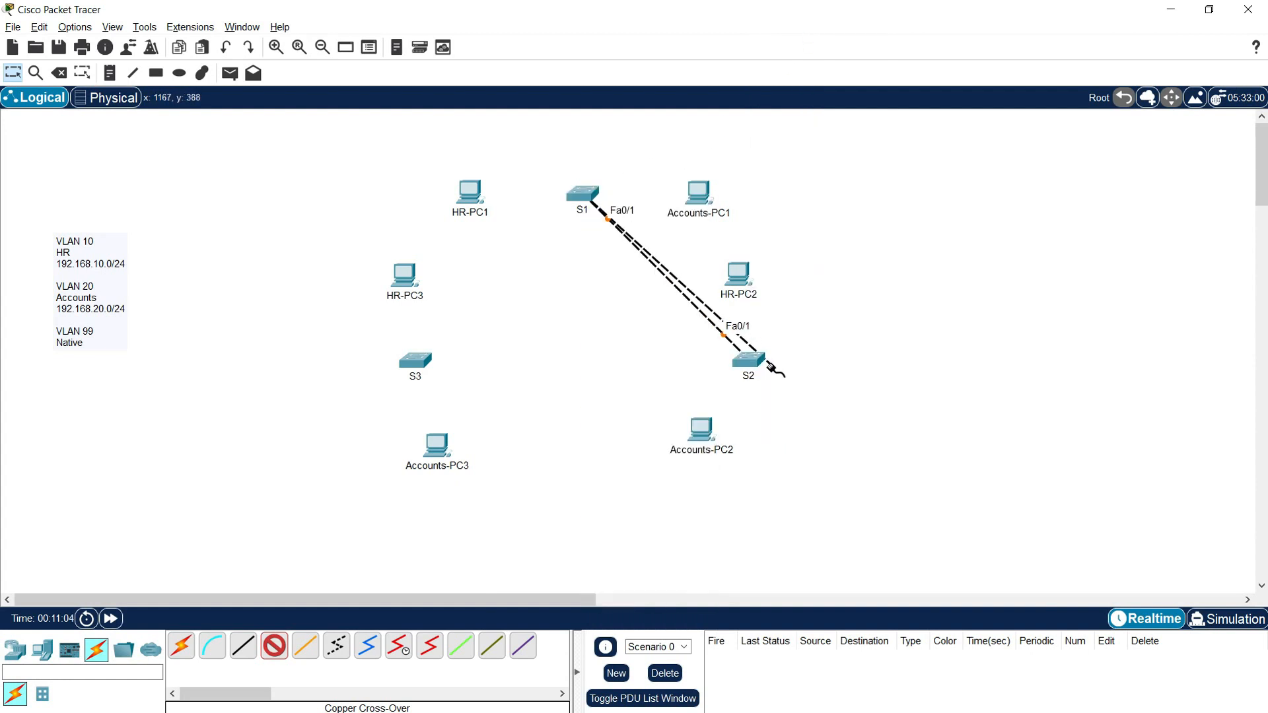
{"action": "left_click", "coordinate": [747, 360]}
{"action": "left_click", "coordinate": [822, 28]}
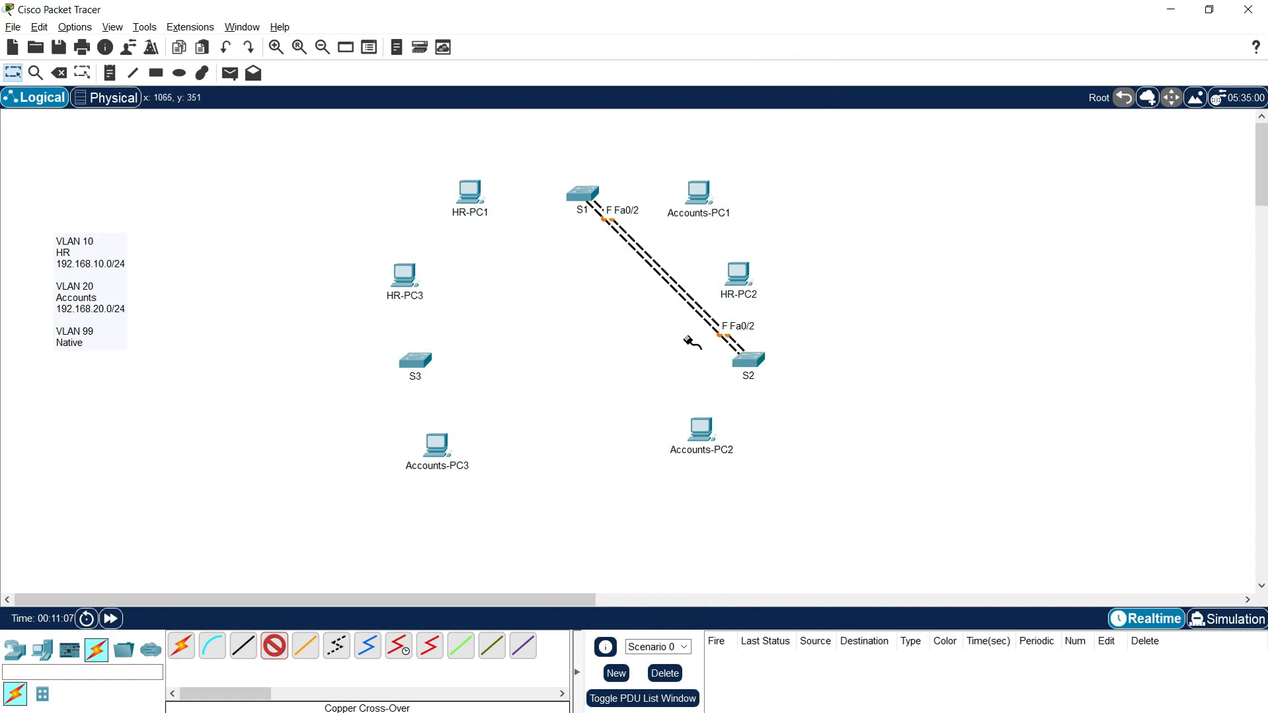
- Add the note "Fa0/1, Fa0/2" and position it across the middle of the S1–S2 link
{"action": "left_click", "coordinate": [116, 77]}
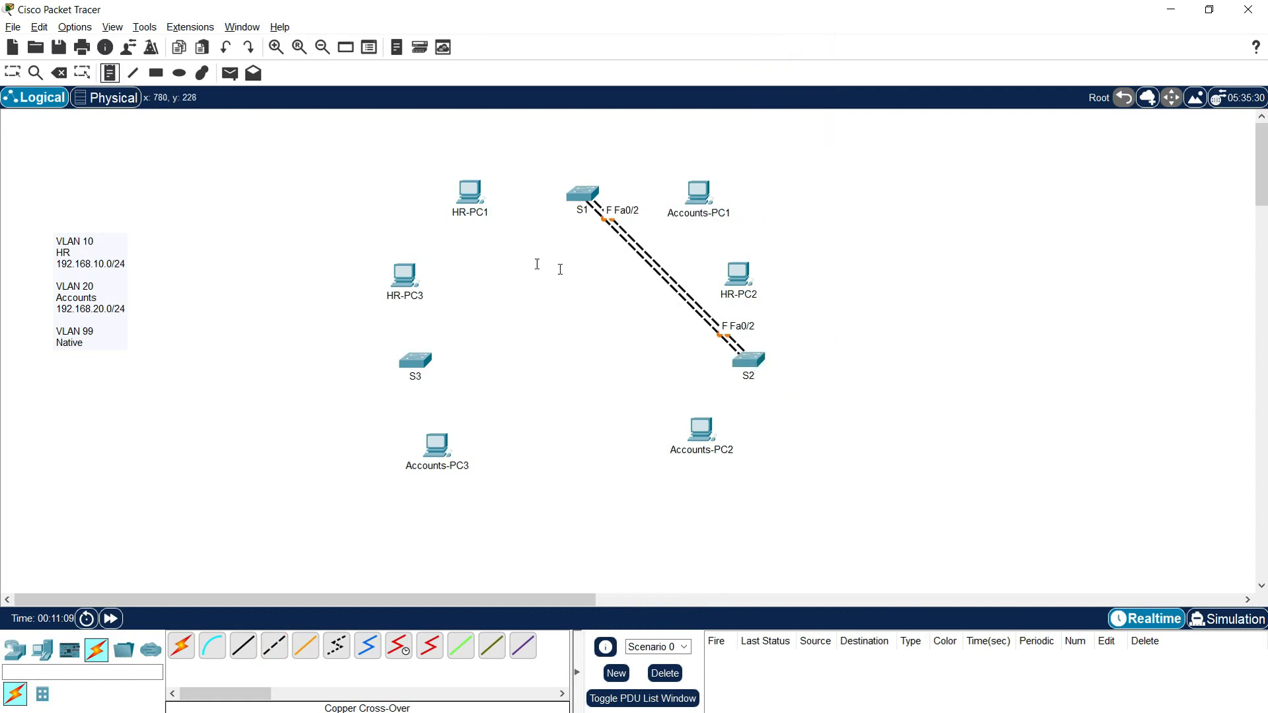
{"action": "left_click", "coordinate": [611, 249]}
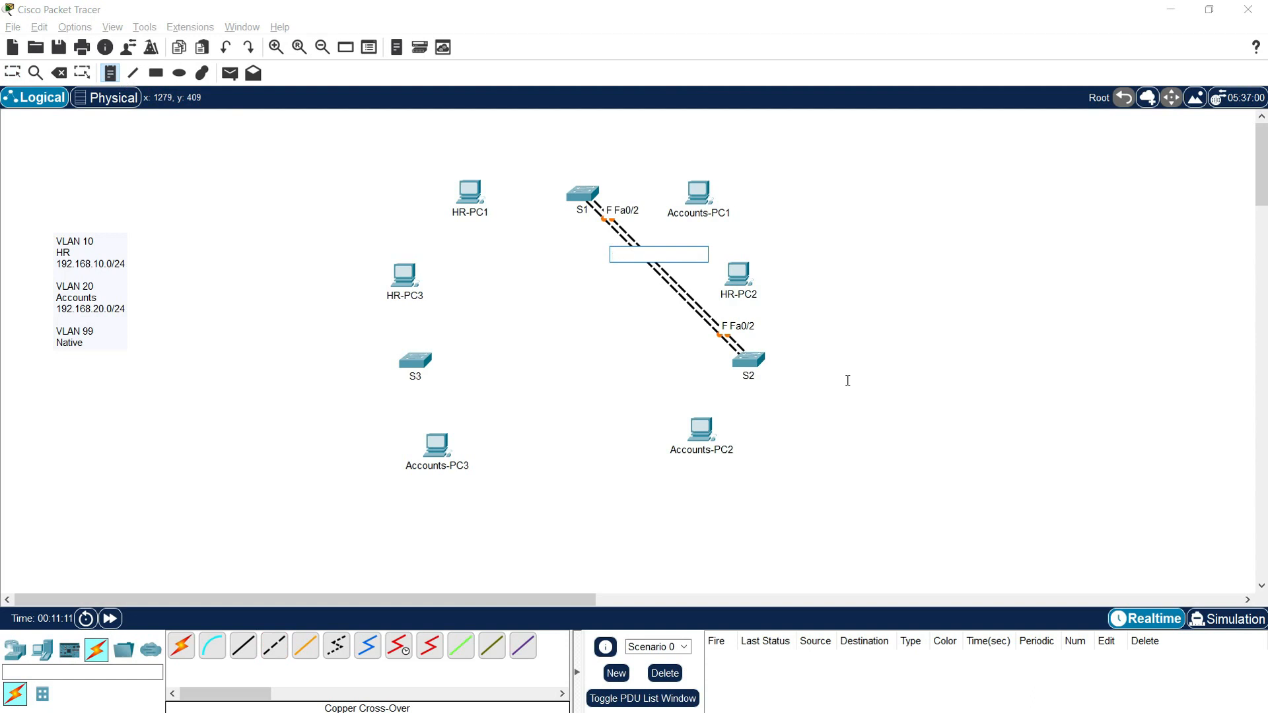
{"action": "type", "text": "Fa0/1, Fa0/2"}
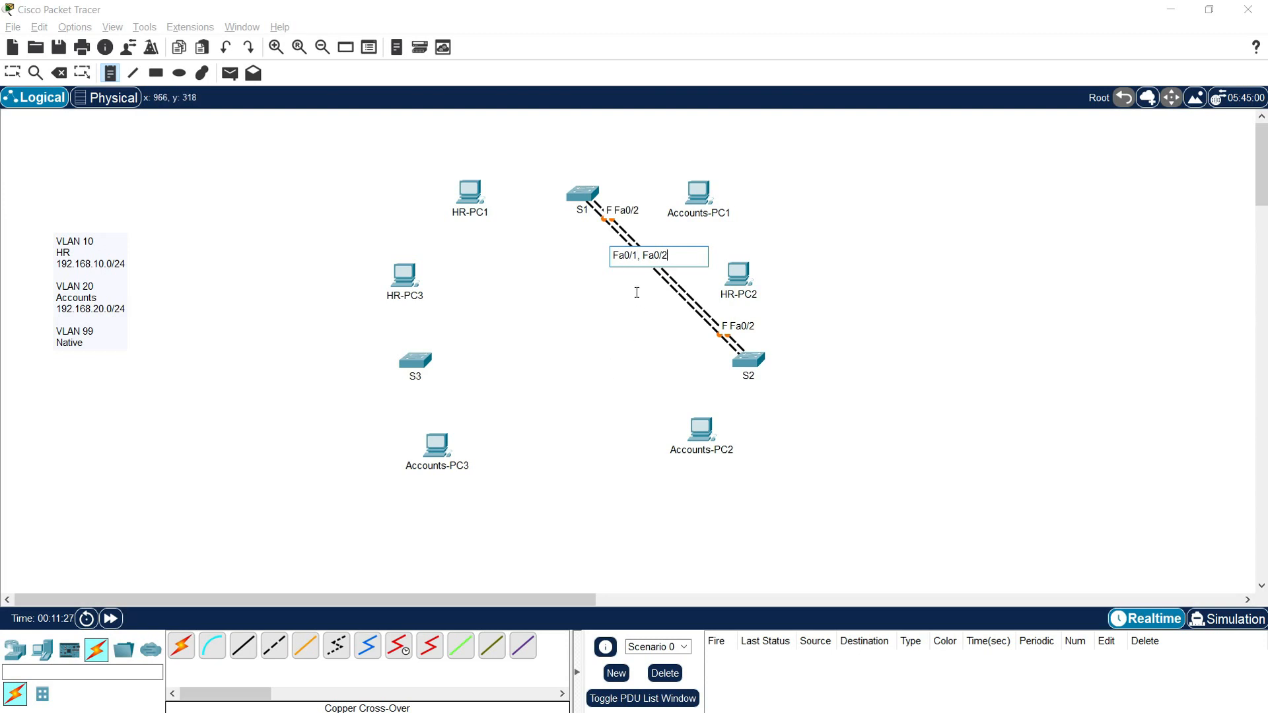
{"action": "key", "text": "Escape"}
{"action": "left_click_drag", "start_coordinate": [651, 259], "coordinate": [664, 281]}
- Add a two-line note "LACP / Port-Channel 1" above the Fa0/1, Fa0/2 note and shift S2 slightly away from S1
{"action": "left_click", "coordinate": [109, 74]}
{"action": "left_click", "coordinate": [602, 253]}
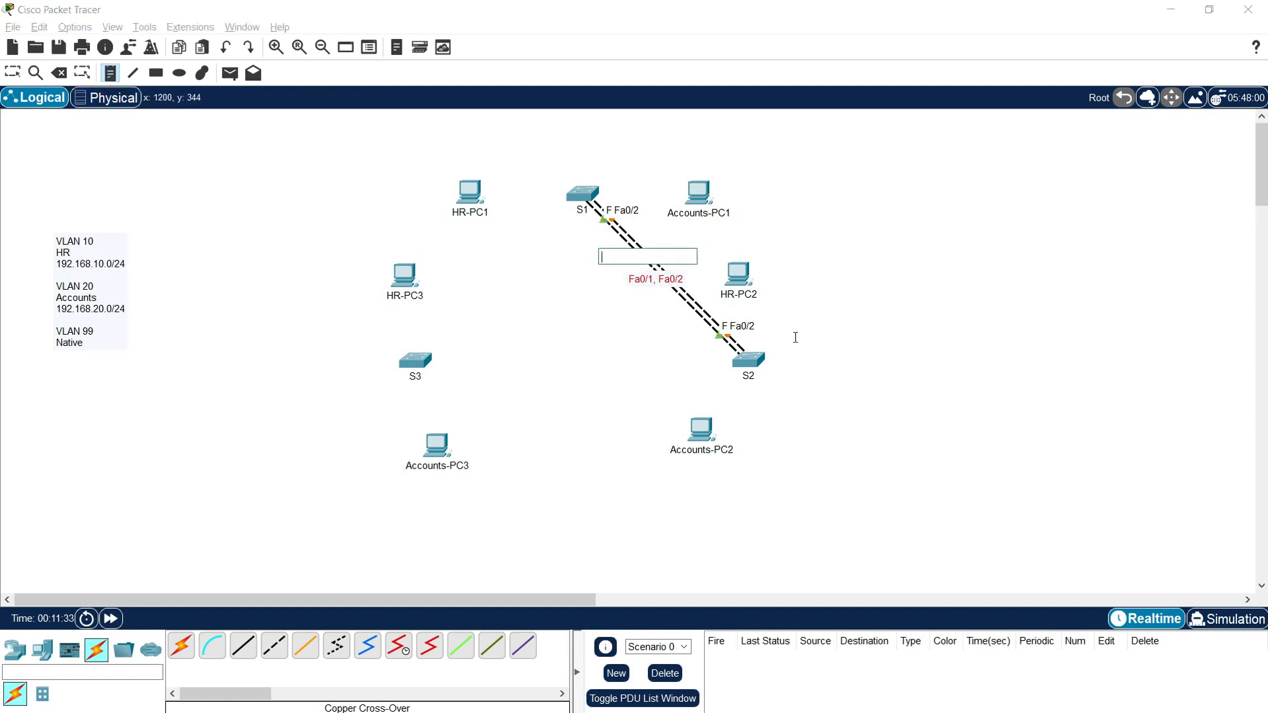
{"action": "type", "text": "LACP"}
{"action": "key", "text": "Return"}
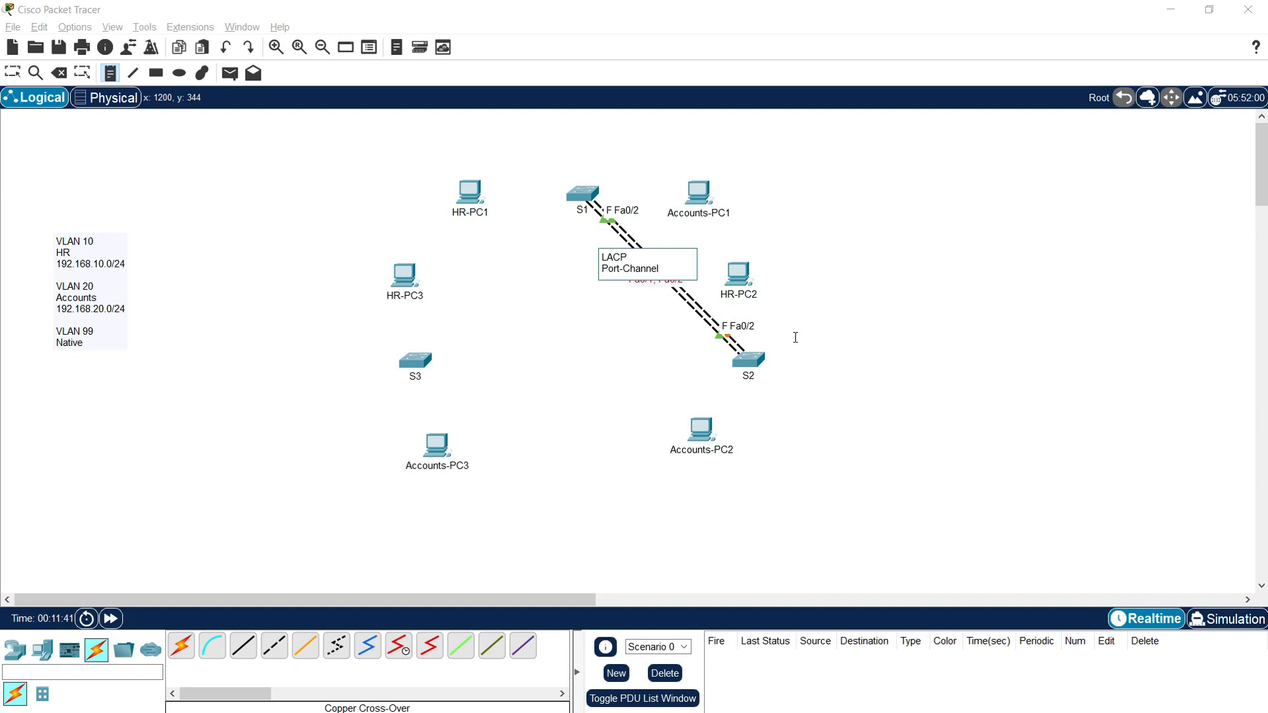
{"action": "key", "text": "Escape"}
{"action": "mouse_move", "coordinate": [634, 264]}
{"action": "left_mouse_down"}
{"action": "mouse_move", "coordinate": [653, 258]}
{"action": "mouse_move", "coordinate": [665, 292]}
{"action": "mouse_move", "coordinate": [651, 268]}
{"action": "left_mouse_up"}
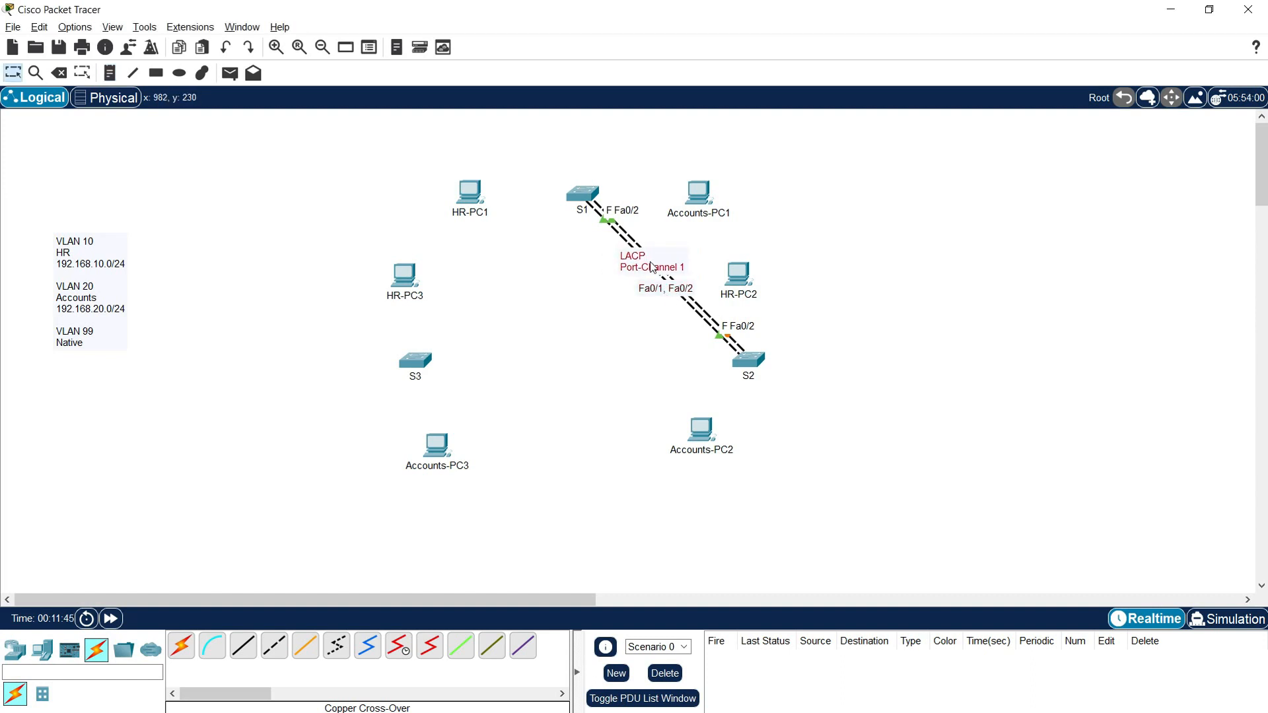
{"action": "left_click_drag", "start_coordinate": [749, 360], "coordinate": [768, 368]}
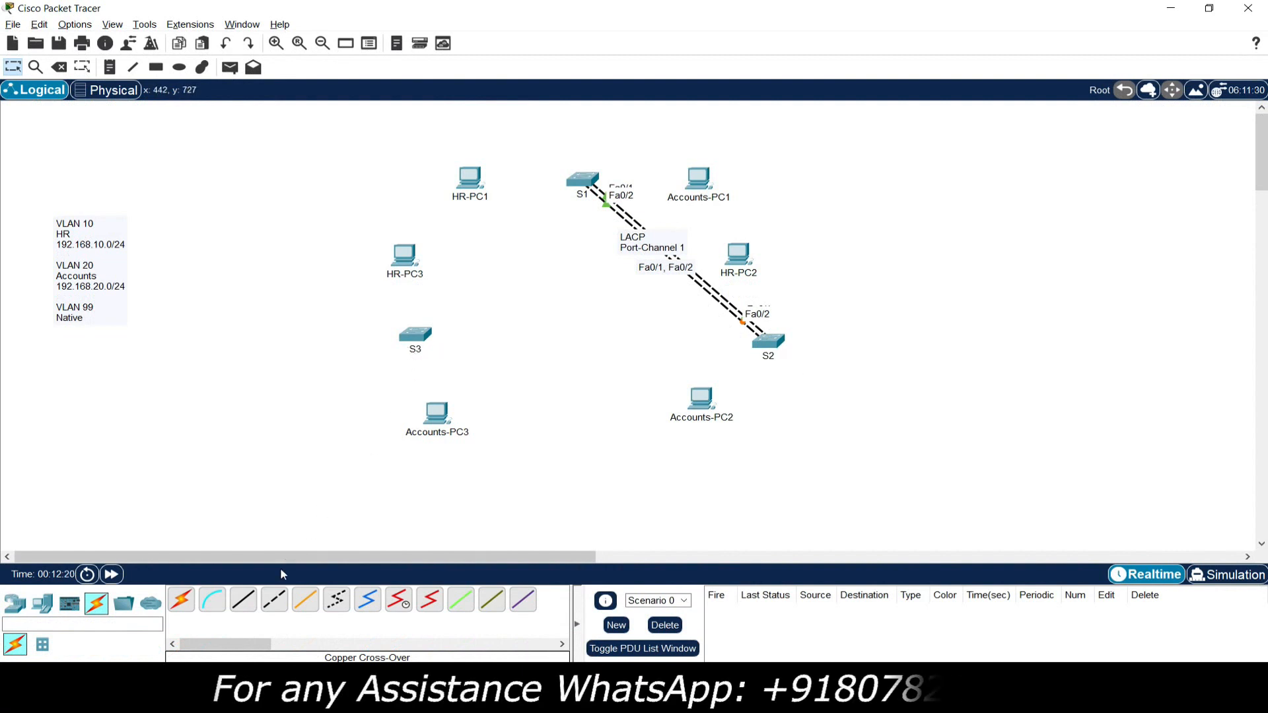
- Link S2 to S3 with two copper cross-over cables, FastEthernet0/3 to FastEthernet0/3 and FastEthernet0/4 to FastEthernet0/4
{"action": "left_click", "coordinate": [274, 600]}
{"action": "left_click", "coordinate": [766, 343]}
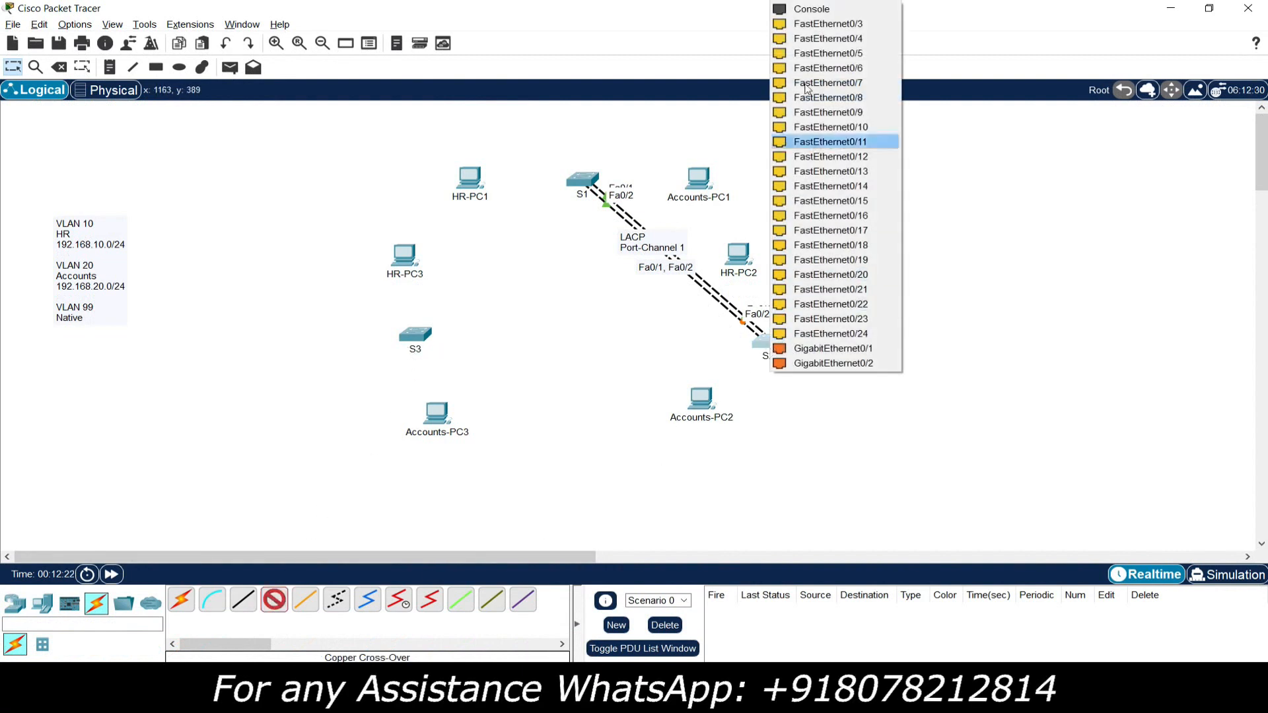
{"action": "left_click", "coordinate": [792, 22]}
{"action": "left_click", "coordinate": [415, 335]}
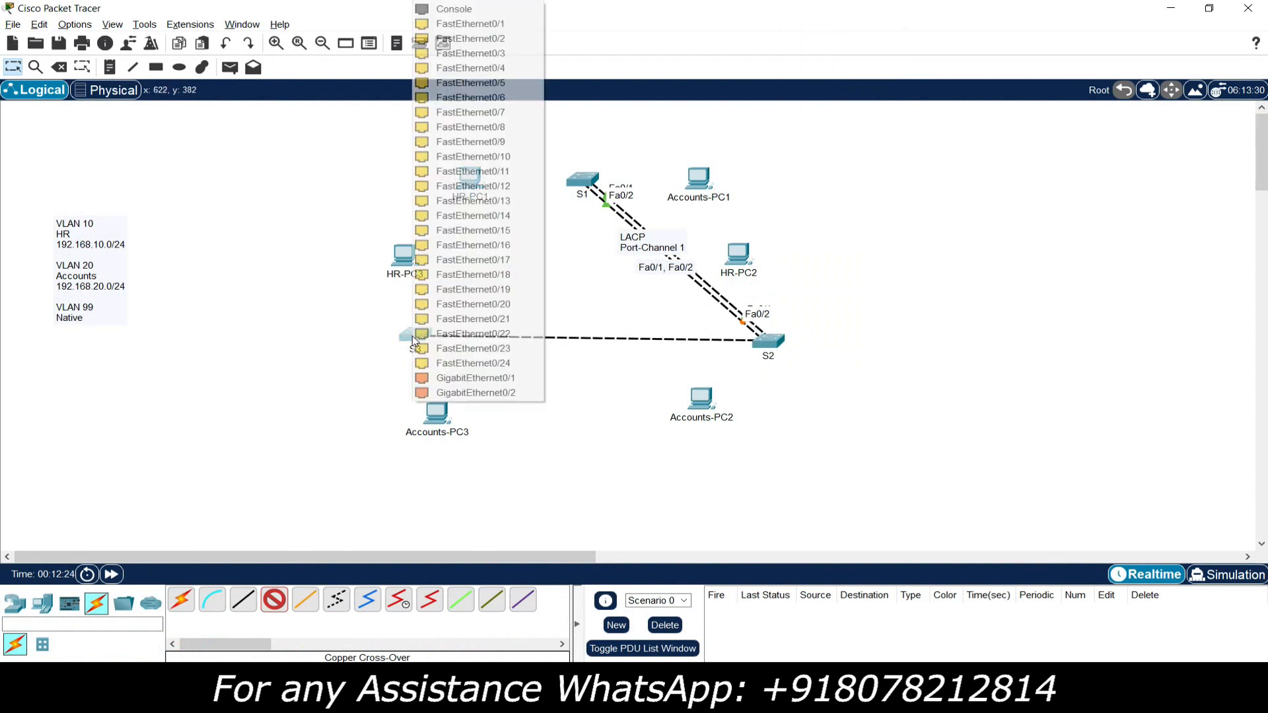
{"action": "left_click", "coordinate": [487, 54]}
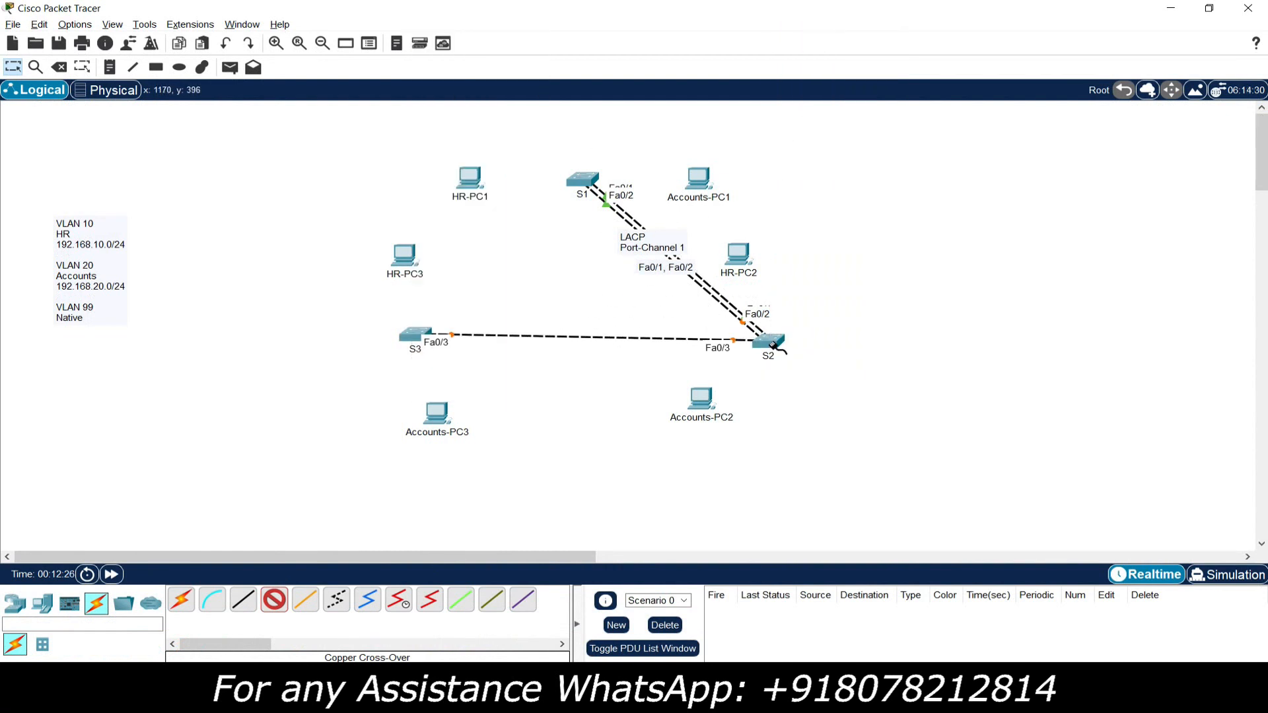
{"action": "left_click", "coordinate": [768, 341]}
{"action": "left_click", "coordinate": [839, 25]}
{"action": "left_click", "coordinate": [414, 335]}
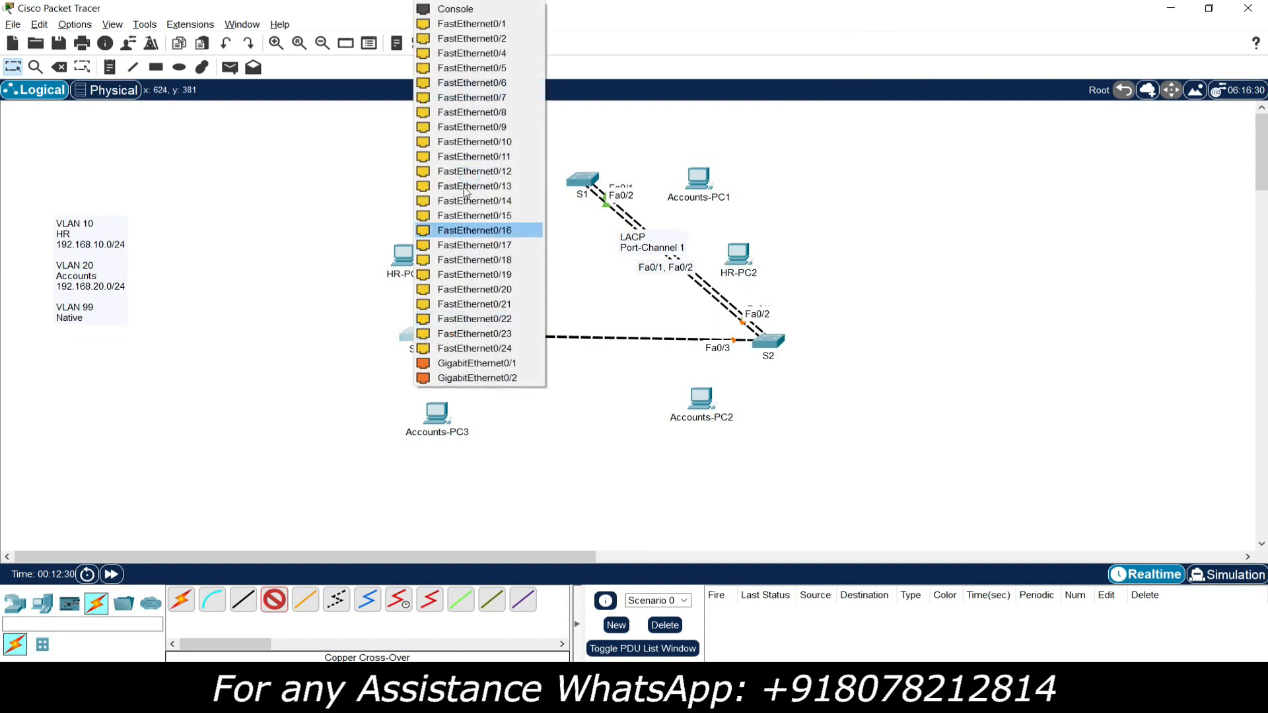
{"action": "left_click", "coordinate": [494, 56]}
{"action": "key", "text": "Escape"}
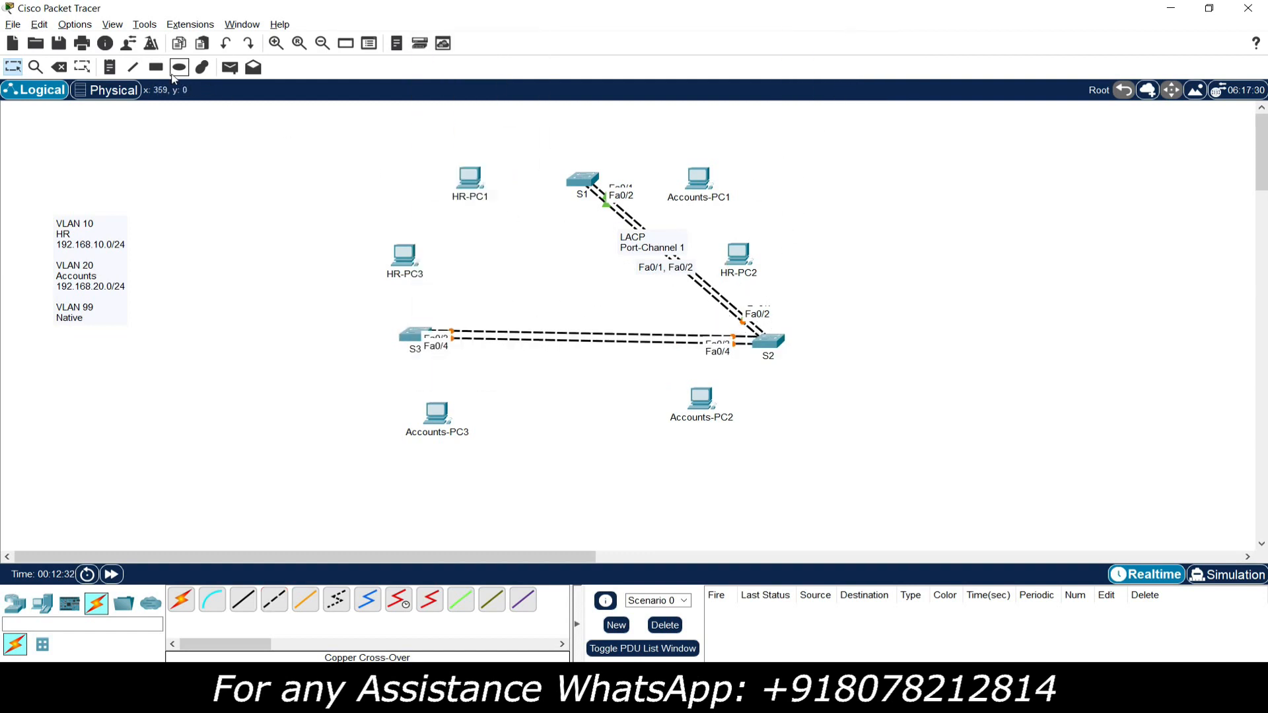
- Add the note "Fa0/3, Fa0/4" below the S2–S3 link
{"action": "left_click", "coordinate": [109, 68]}
{"action": "left_click", "coordinate": [528, 360]}
{"action": "type", "text": "Fa0/3,"}
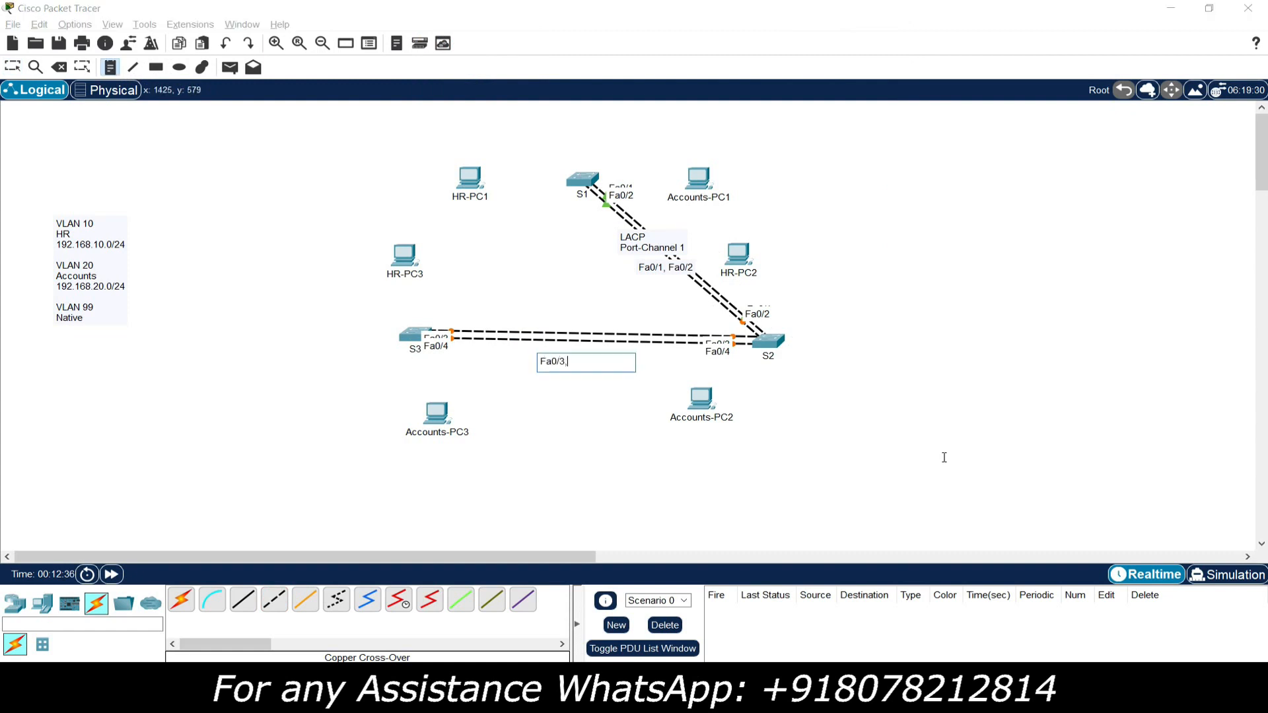
{"action": "type", "text": " Fa0/4"}
{"action": "key", "text": "Escape"}
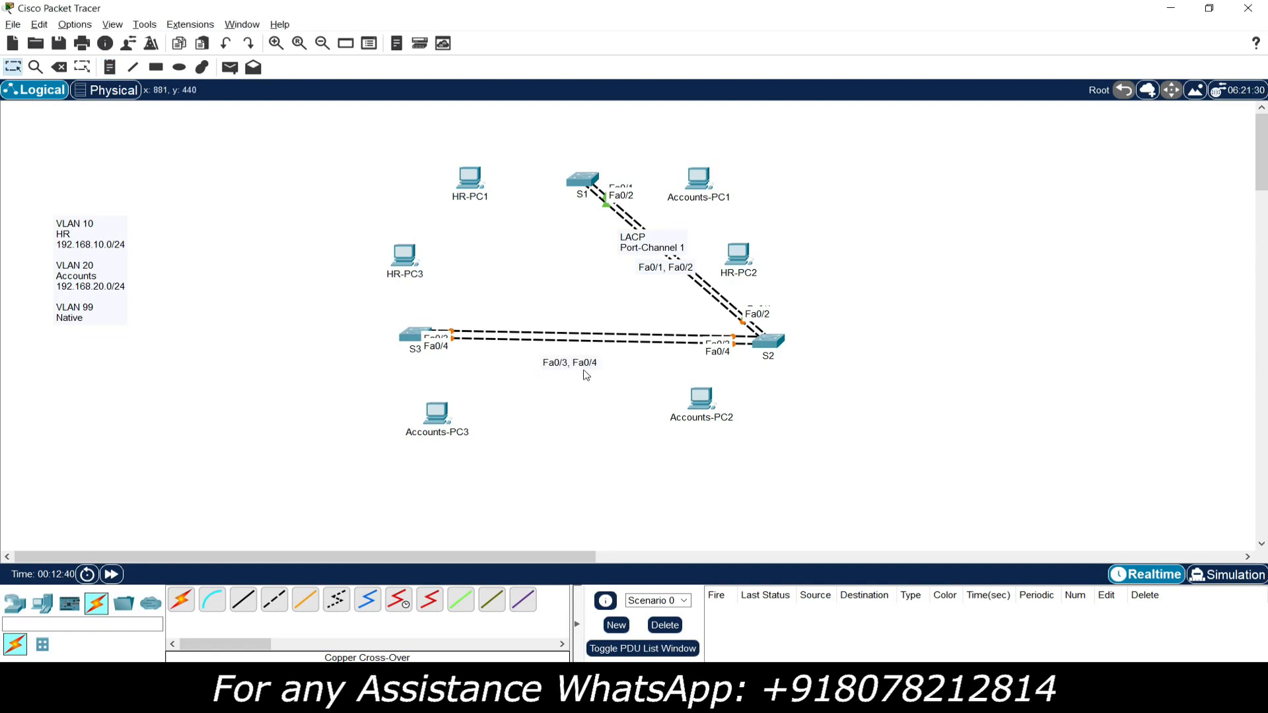
- Add a two-line note "PAgP / Port-Channel 2" and place it just above the S2–S3 link
{"action": "key", "text": "n"}
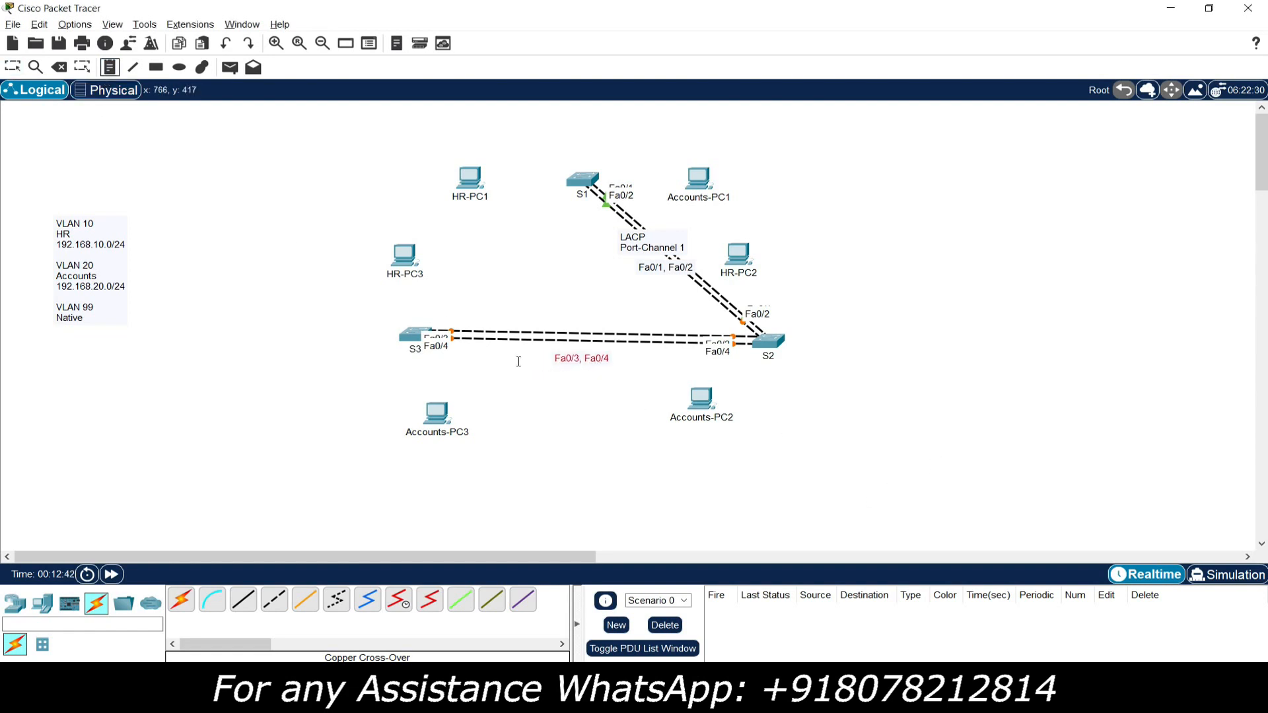
{"action": "left_click", "coordinate": [545, 369]}
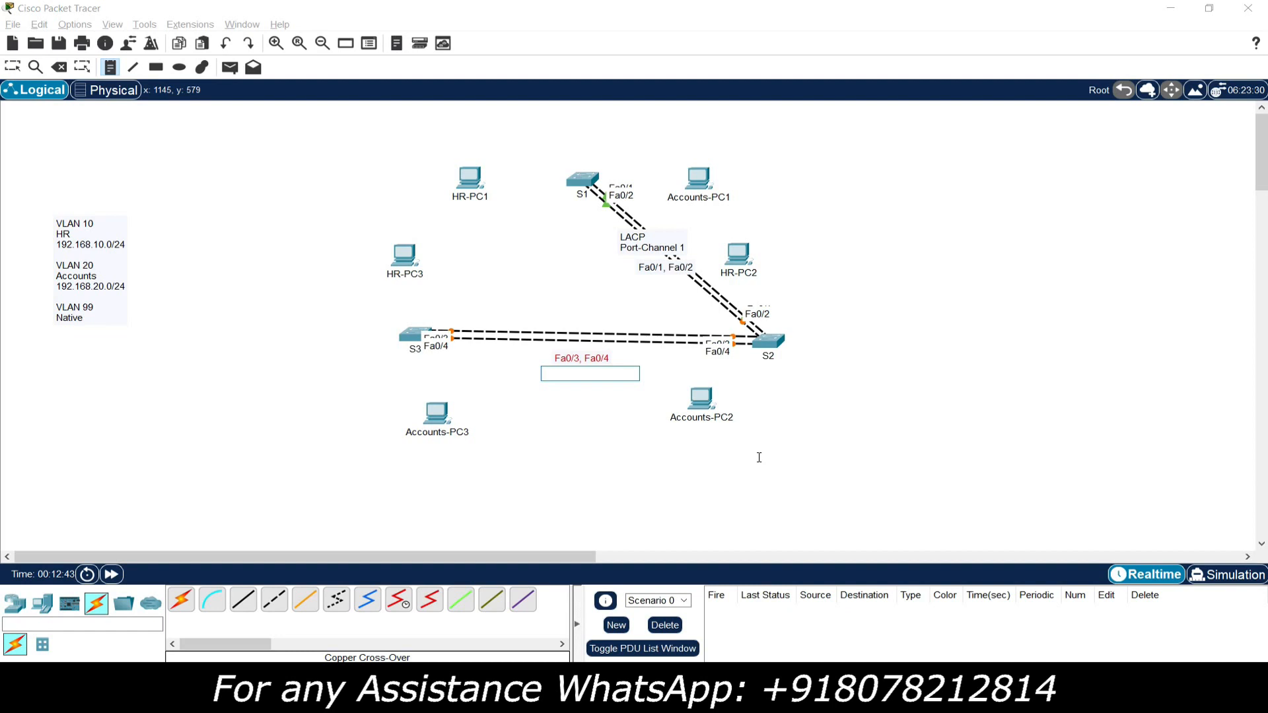
{"action": "type", "text": "PAgP"}
{"action": "key", "text": "Return"}
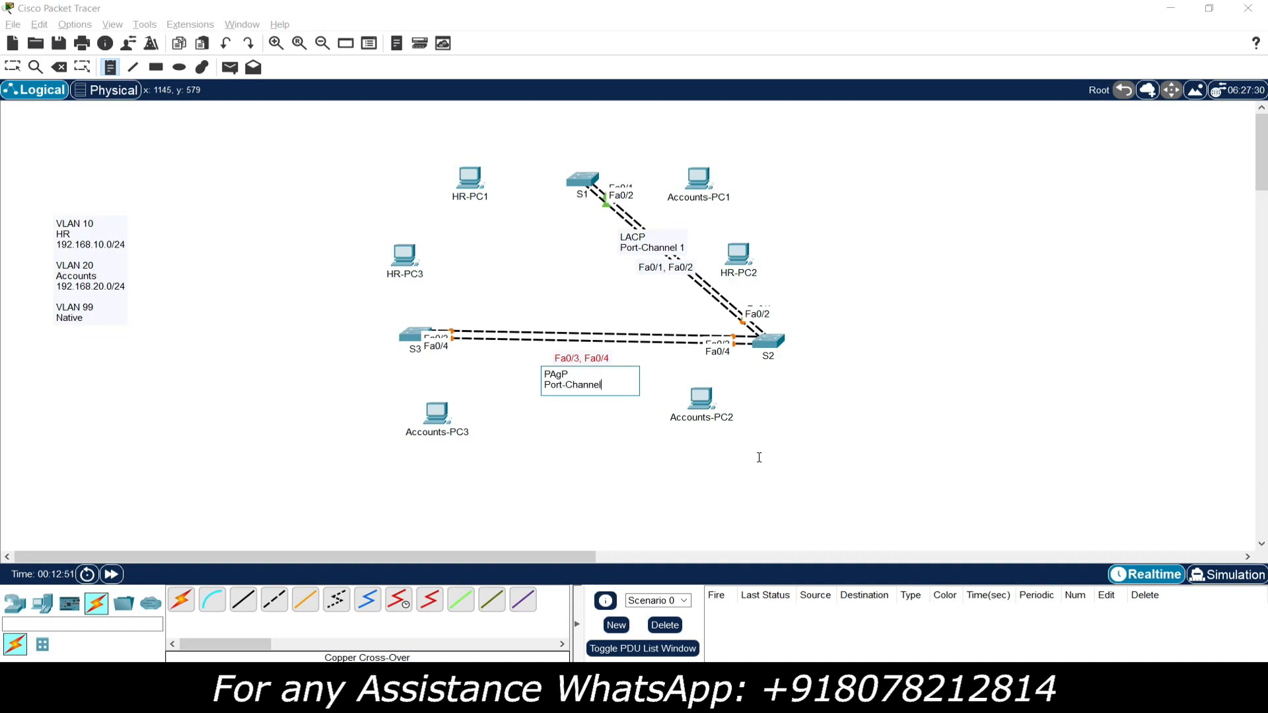
{"action": "key", "text": "Escape"}
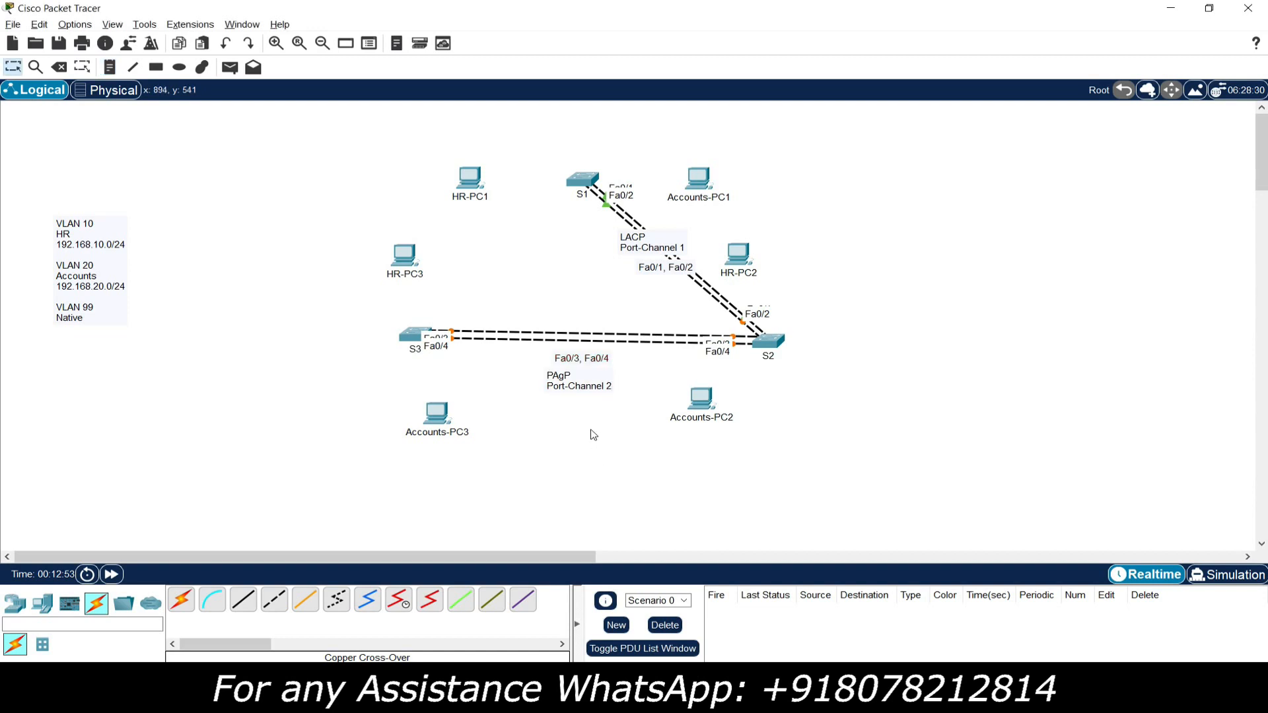
{"action": "left_click_drag", "start_coordinate": [576, 392], "coordinate": [583, 356]}
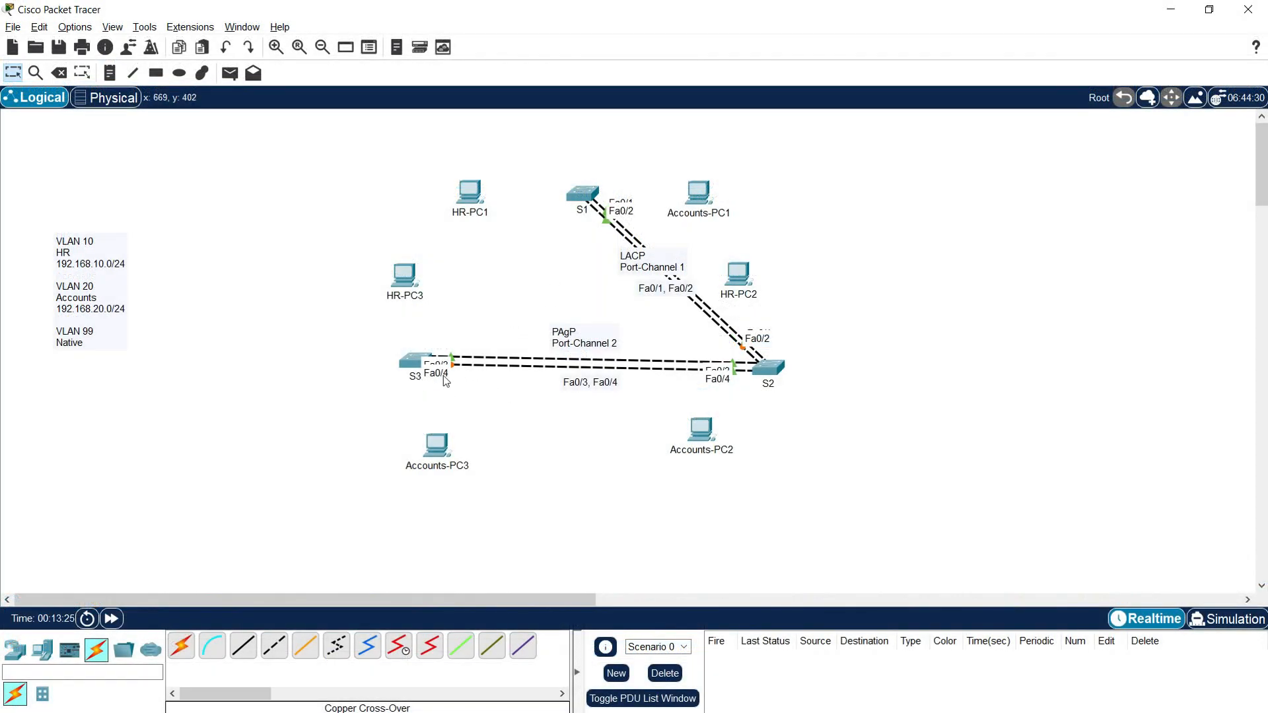
- Move S2, S3, Accounts-PC2, Accounts-PC3 and their link notes down together, then level S3 with S2
{"action": "left_click_drag", "start_coordinate": [368, 338], "coordinate": [851, 512]}
{"action": "mouse_move", "coordinate": [770, 387]}
{"action": "left_mouse_down"}
{"action": "mouse_move", "coordinate": [770, 406]}
{"action": "mouse_move", "coordinate": [785, 405]}
{"action": "left_mouse_up"}
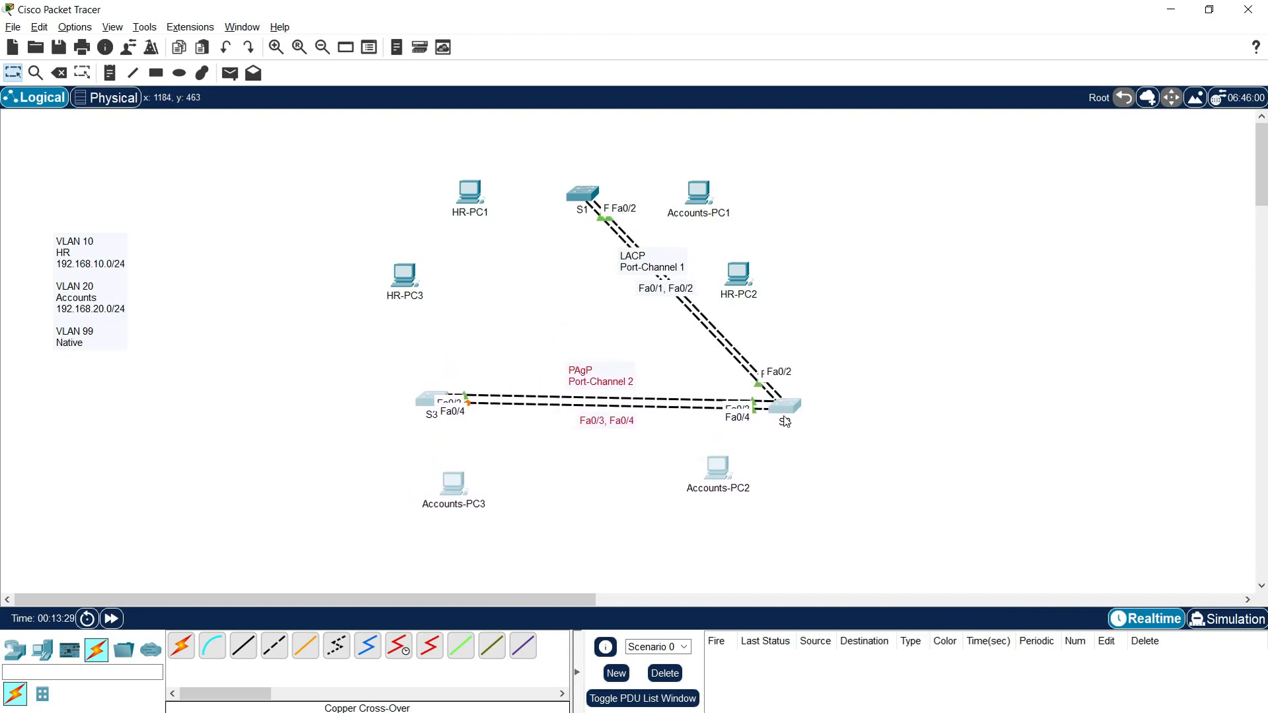
{"action": "left_click", "coordinate": [898, 443]}
{"action": "left_click_drag", "start_coordinate": [425, 401], "coordinate": [422, 406]}
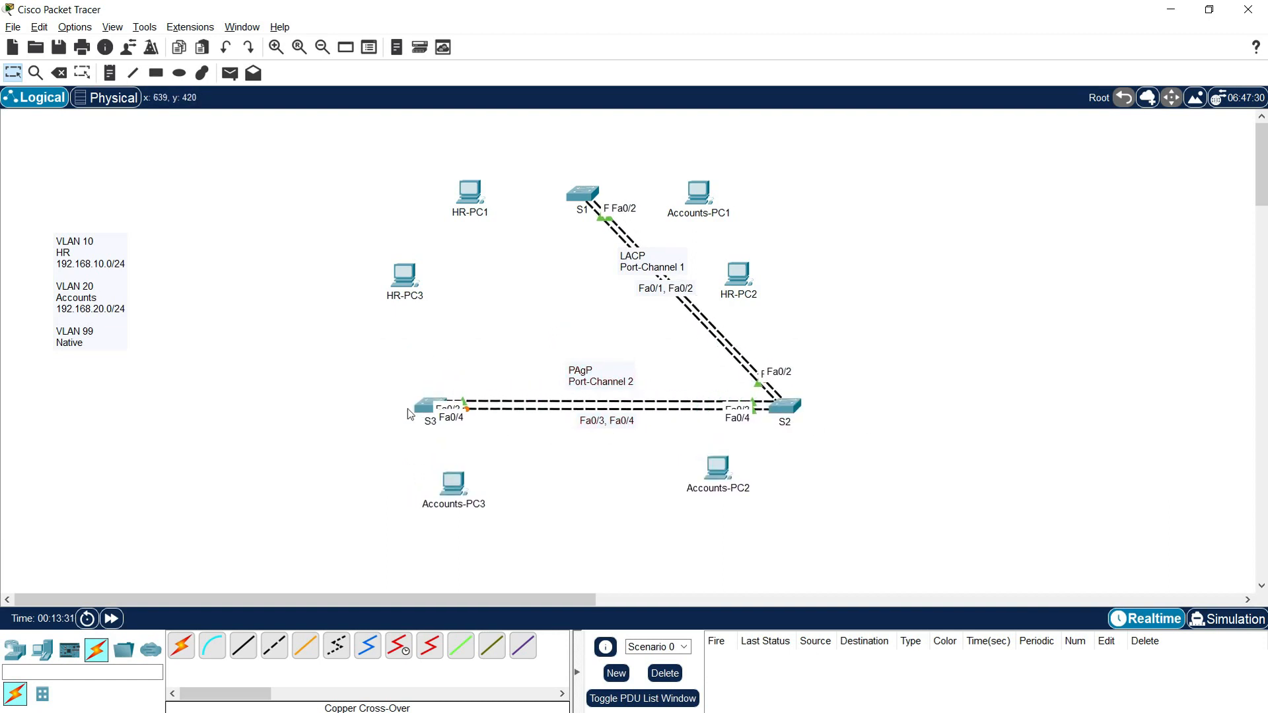
- Link S3 to S1 with two copper cross-over cables, FastEthernet0/5 to FastEthernet0/5 and FastEthernet0/6 to FastEthernet0/6
{"action": "left_click", "coordinate": [273, 647]}
{"action": "left_click", "coordinate": [429, 405]}
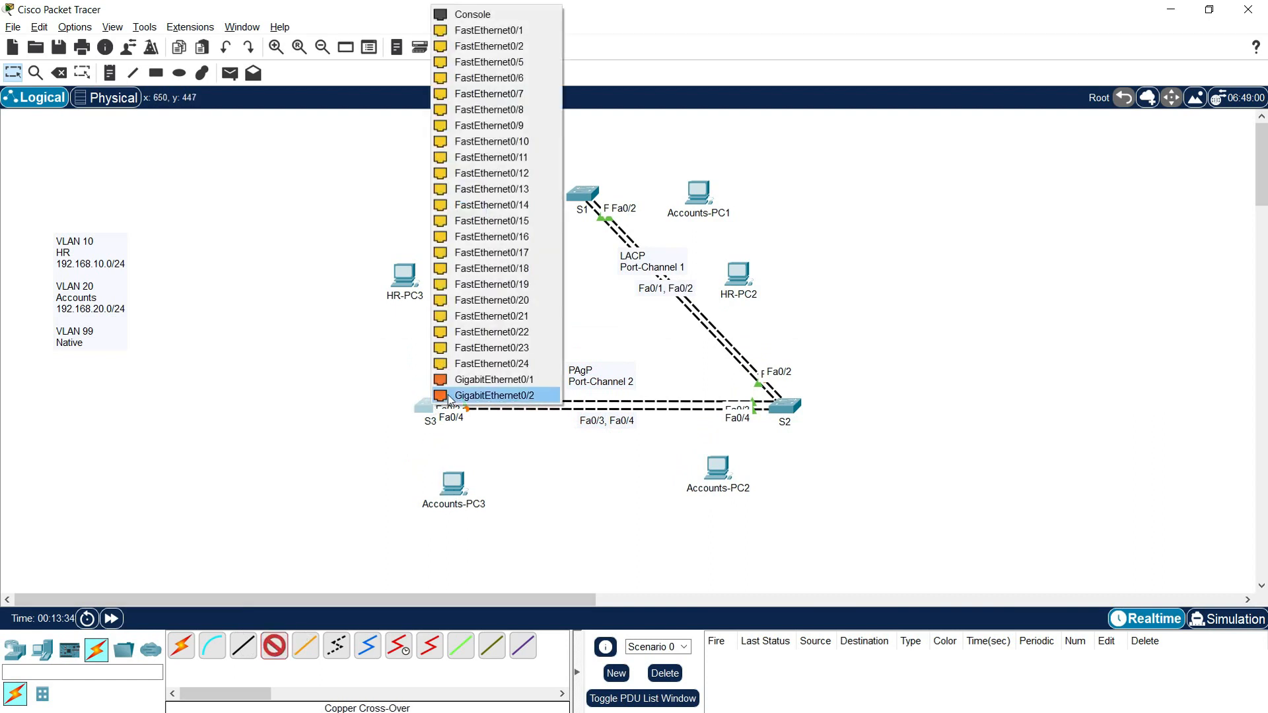
{"action": "left_click", "coordinate": [492, 77]}
{"action": "left_click", "coordinate": [582, 197]}
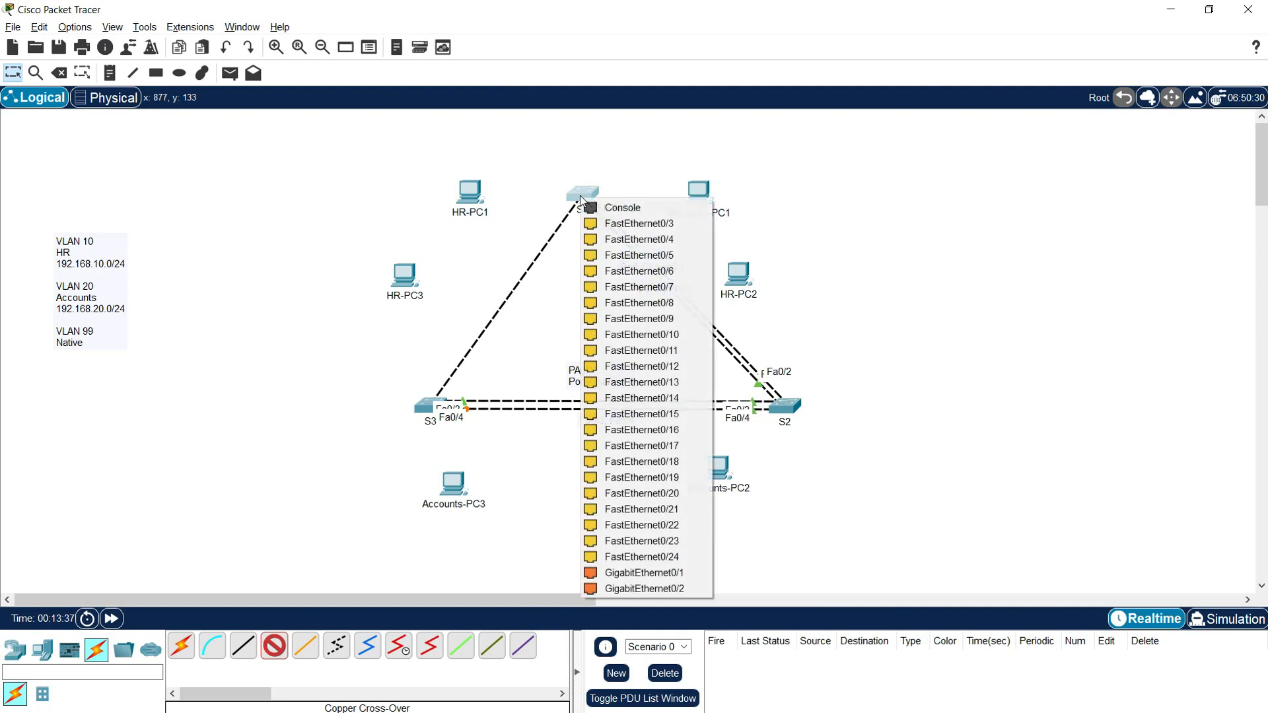
{"action": "left_click", "coordinate": [661, 253]}
{"action": "left_click", "coordinate": [426, 405]}
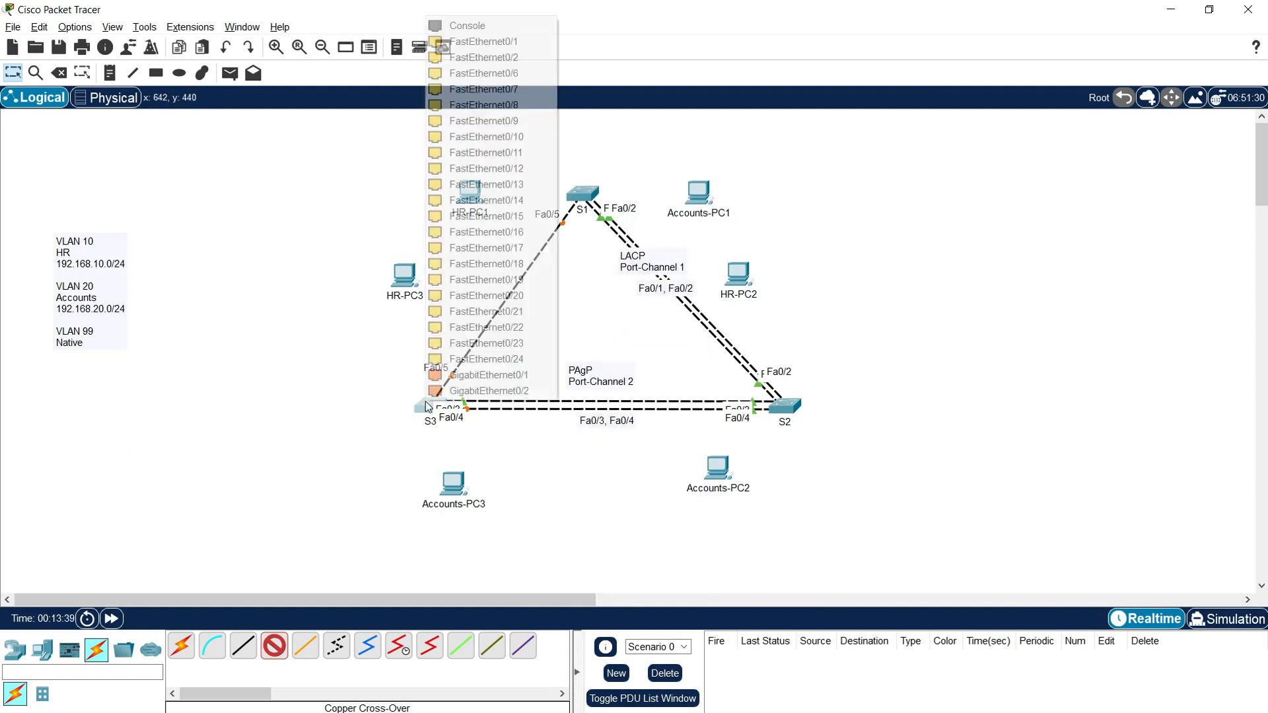
{"action": "left_click", "coordinate": [506, 75]}
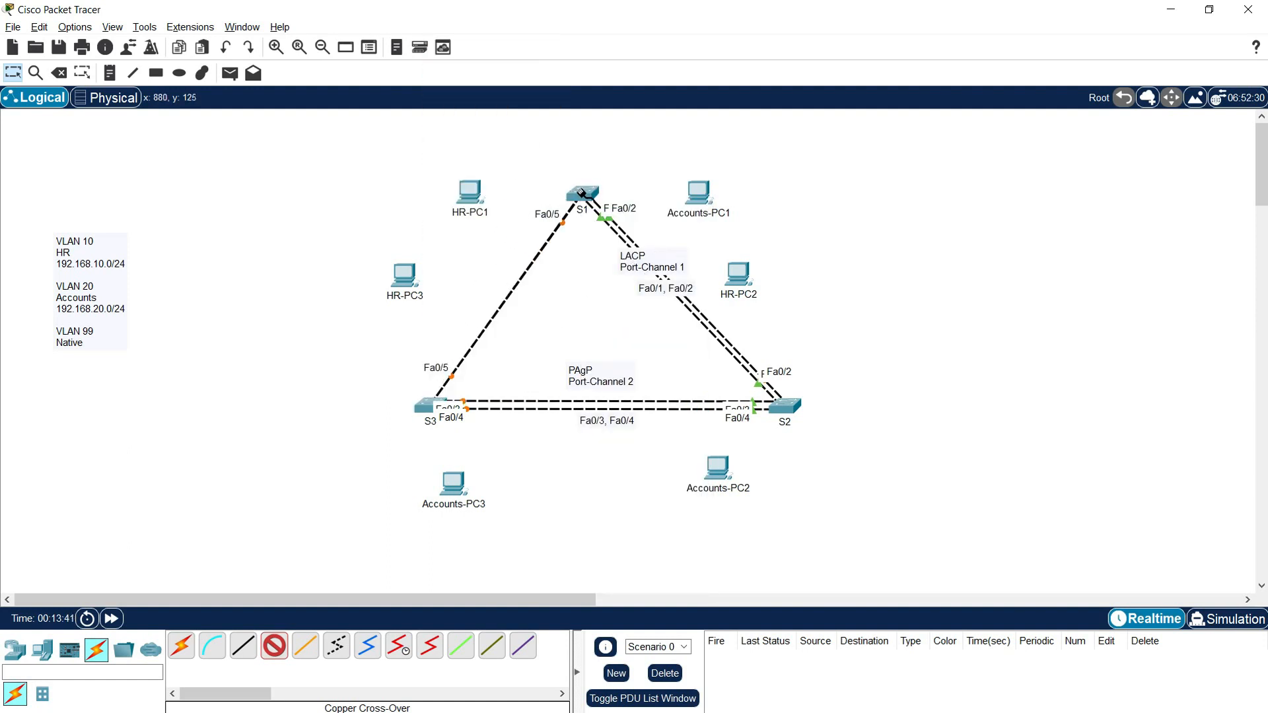
{"action": "left_click", "coordinate": [585, 195]}
{"action": "left_click", "coordinate": [638, 250]}
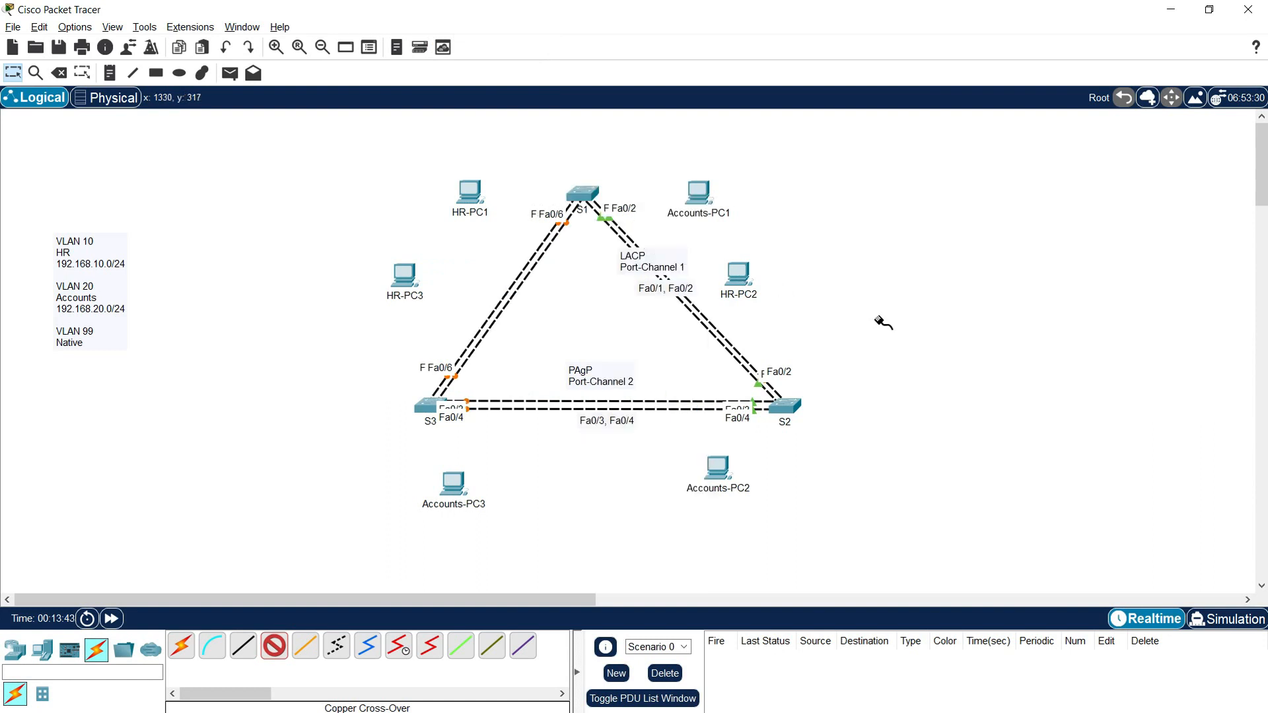
{"action": "key", "text": "Escape"}
- Move S3 outward and slightly down, and shift the Fa0/3, Fa0/4 and Port-Channel 2 notes clear of the cables
{"action": "left_click_drag", "start_coordinate": [428, 406], "coordinate": [395, 420]}
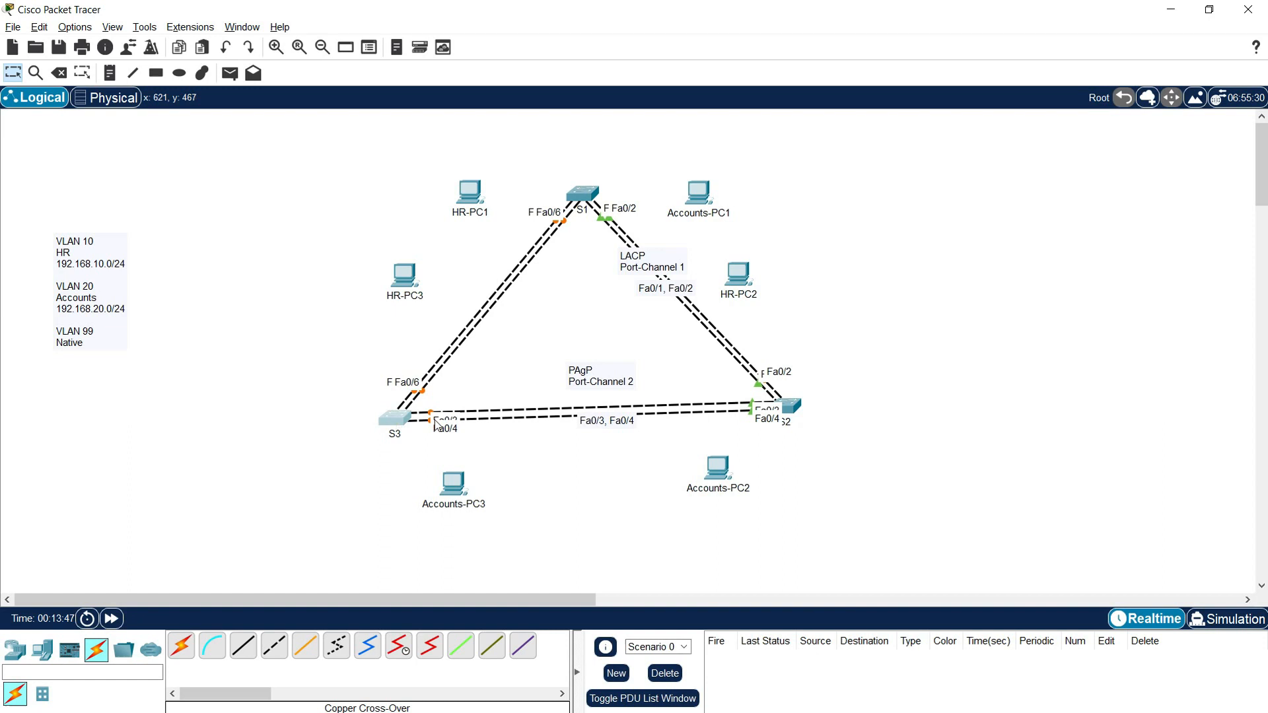
{"action": "left_click_drag", "start_coordinate": [605, 426], "coordinate": [594, 438]}
{"action": "left_click_drag", "start_coordinate": [588, 382], "coordinate": [591, 391]}
- Add a note "Fa0/5, Fa0/6" and place it over the middle of the S1–S3 link
{"action": "left_click", "coordinate": [110, 72]}
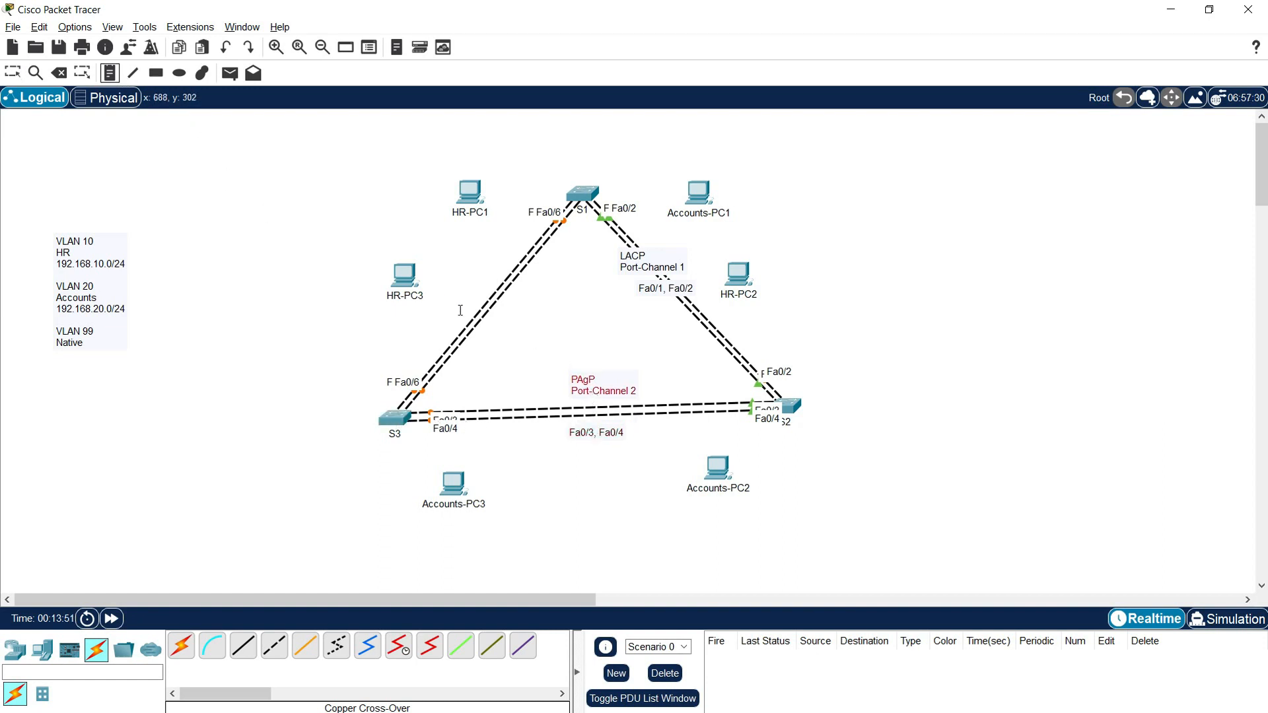
{"action": "left_click", "coordinate": [462, 298]}
{"action": "type", "text": "Fa0/5, Fa0/6"}
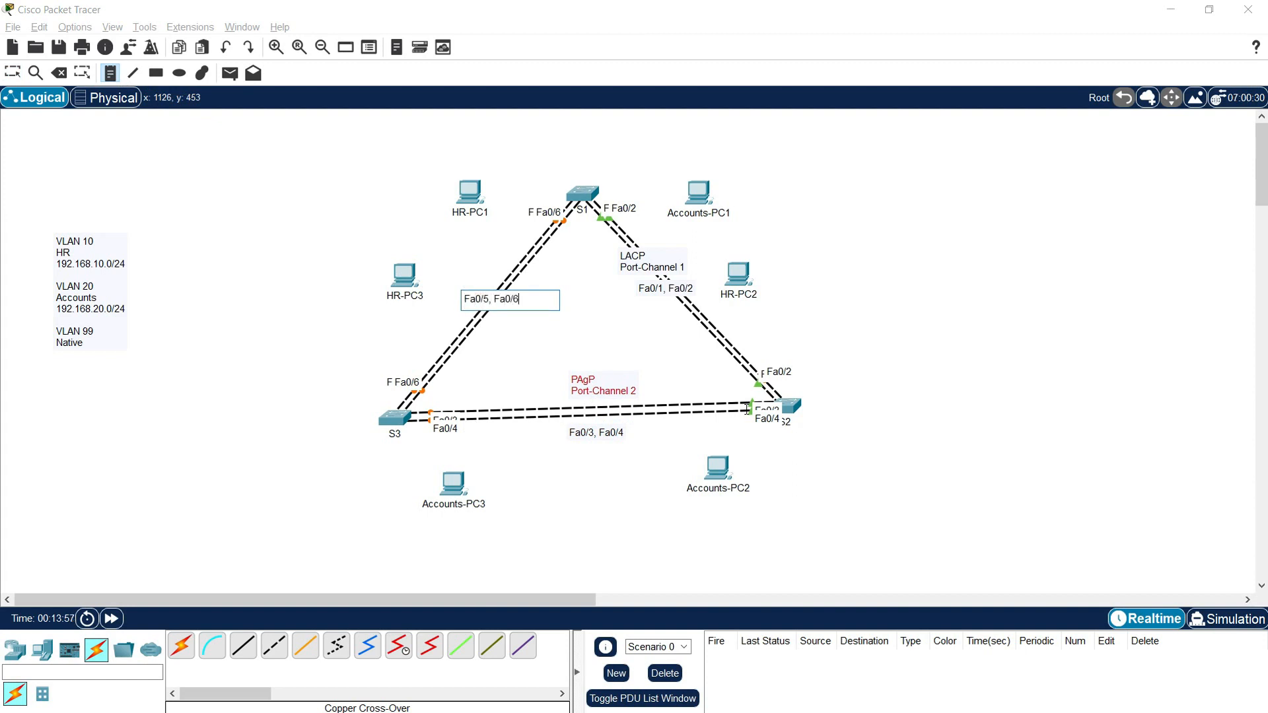
{"action": "key", "text": "Escape"}
{"action": "left_click_drag", "start_coordinate": [493, 303], "coordinate": [504, 295]}
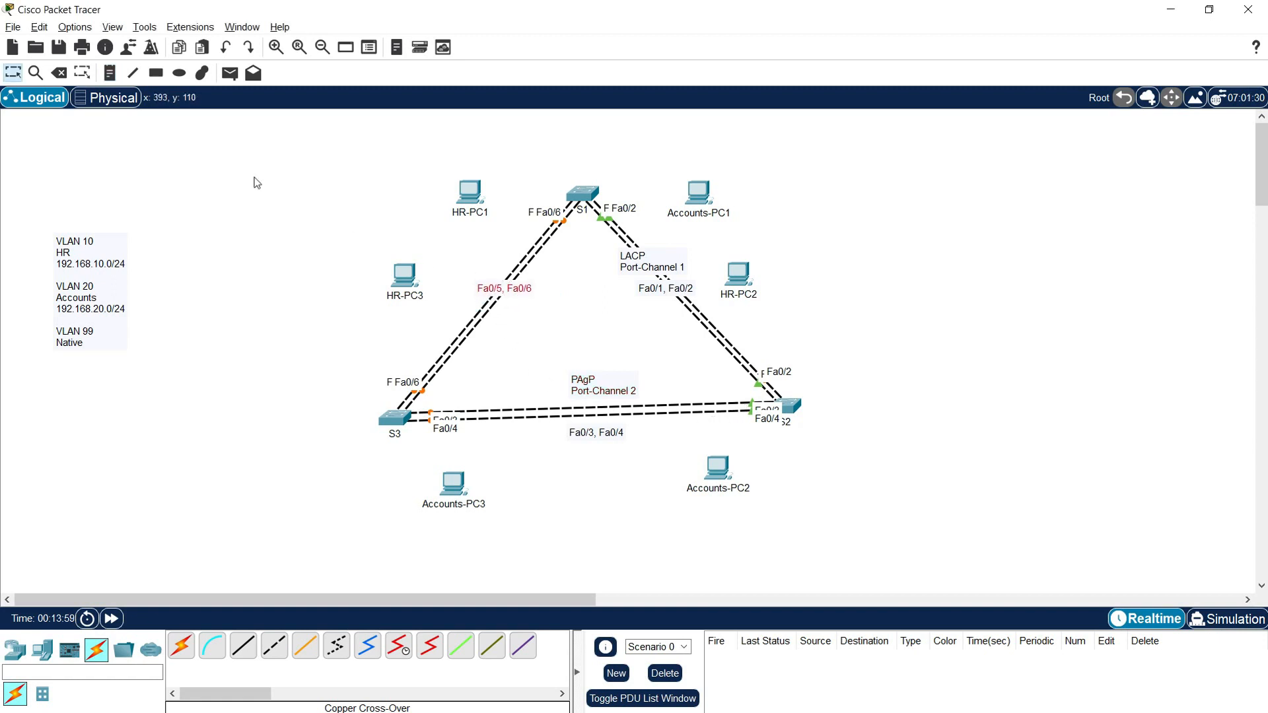
- Add a two-line note "ON / Port-Channel 3" and place it on the S1–S3 link just below the Fa0/5, Fa0/6 note
{"action": "left_click", "coordinate": [110, 73]}
{"action": "left_click", "coordinate": [465, 308]}
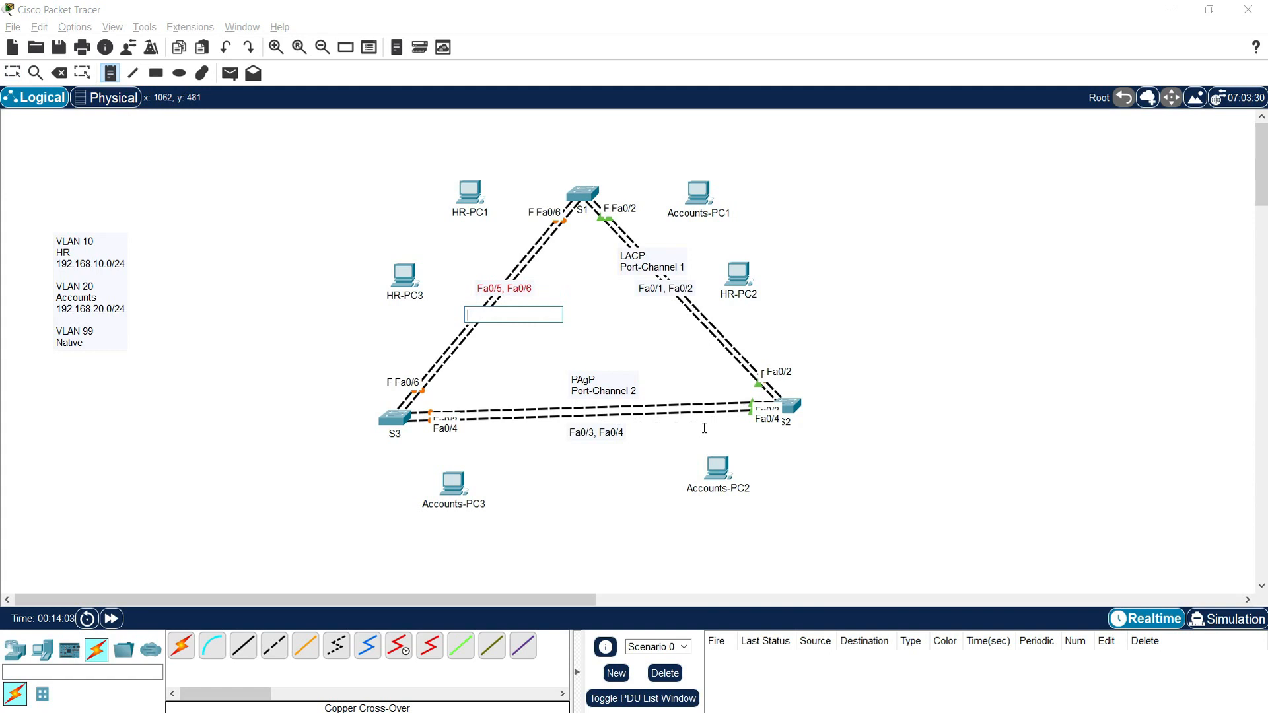
{"action": "type", "text": "ON"}
{"action": "key", "text": "Return"}
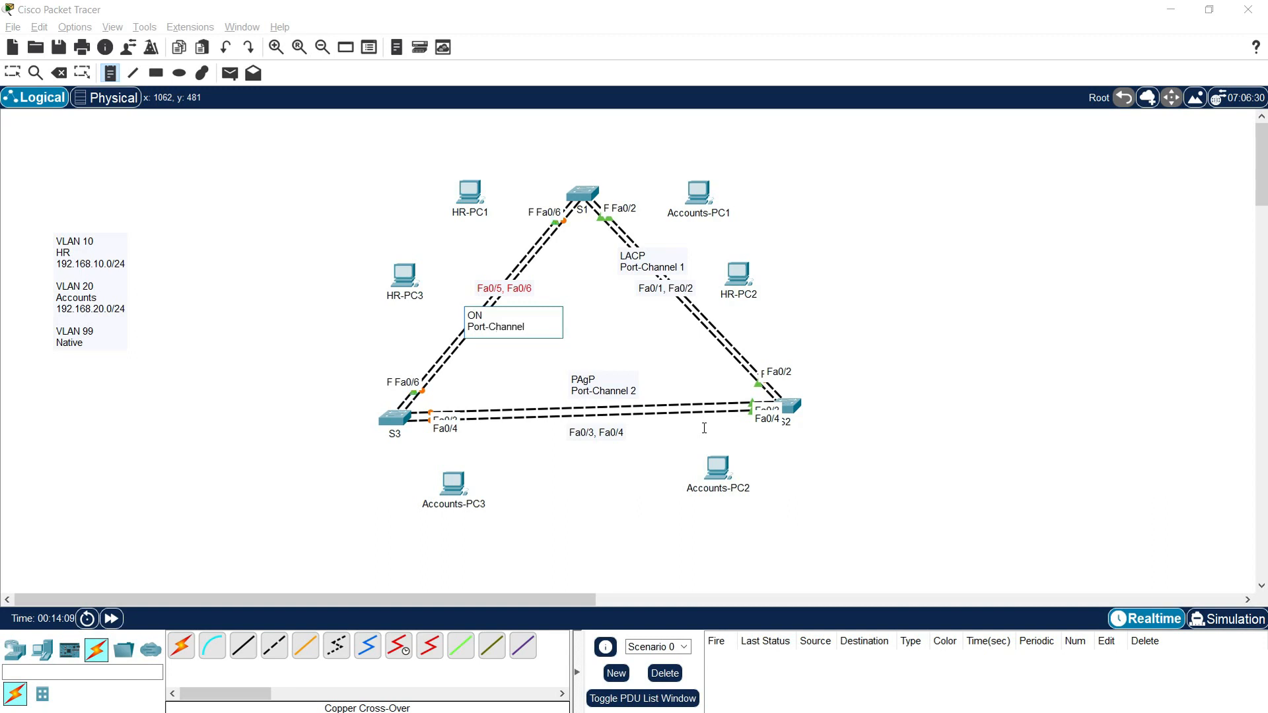
{"action": "key", "text": "Escape"}
{"action": "left_click_drag", "start_coordinate": [489, 334], "coordinate": [473, 329]}
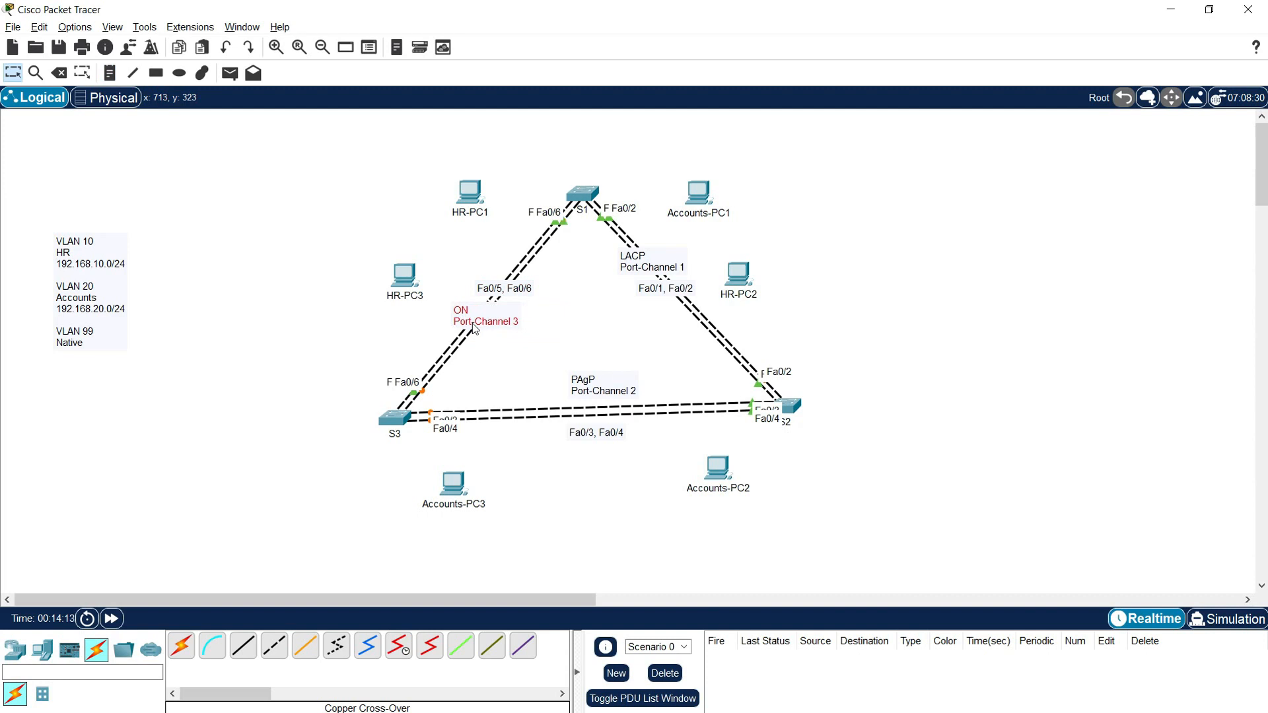
{"action": "left_click", "coordinate": [877, 348]}
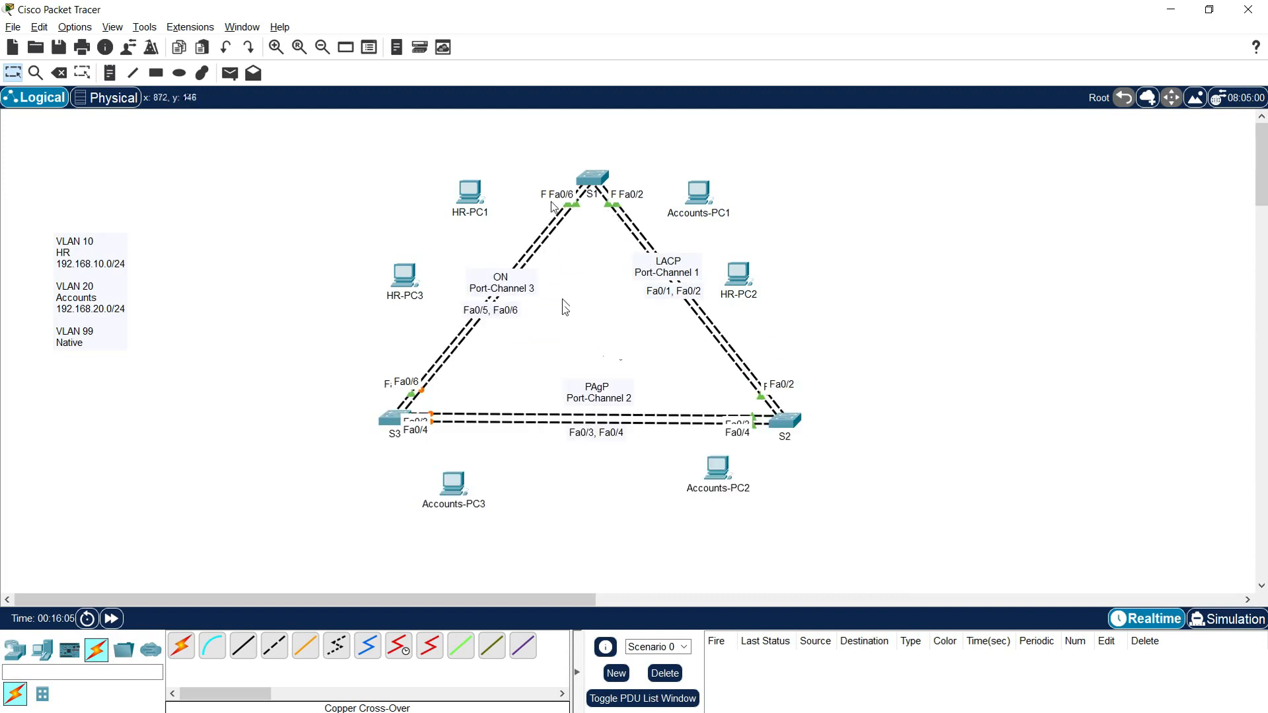
- Connect S1 FastEthernet0/10 to HR-PC1 FastEthernet0 with a copper straight-through cable
{"action": "left_click", "coordinate": [243, 646]}
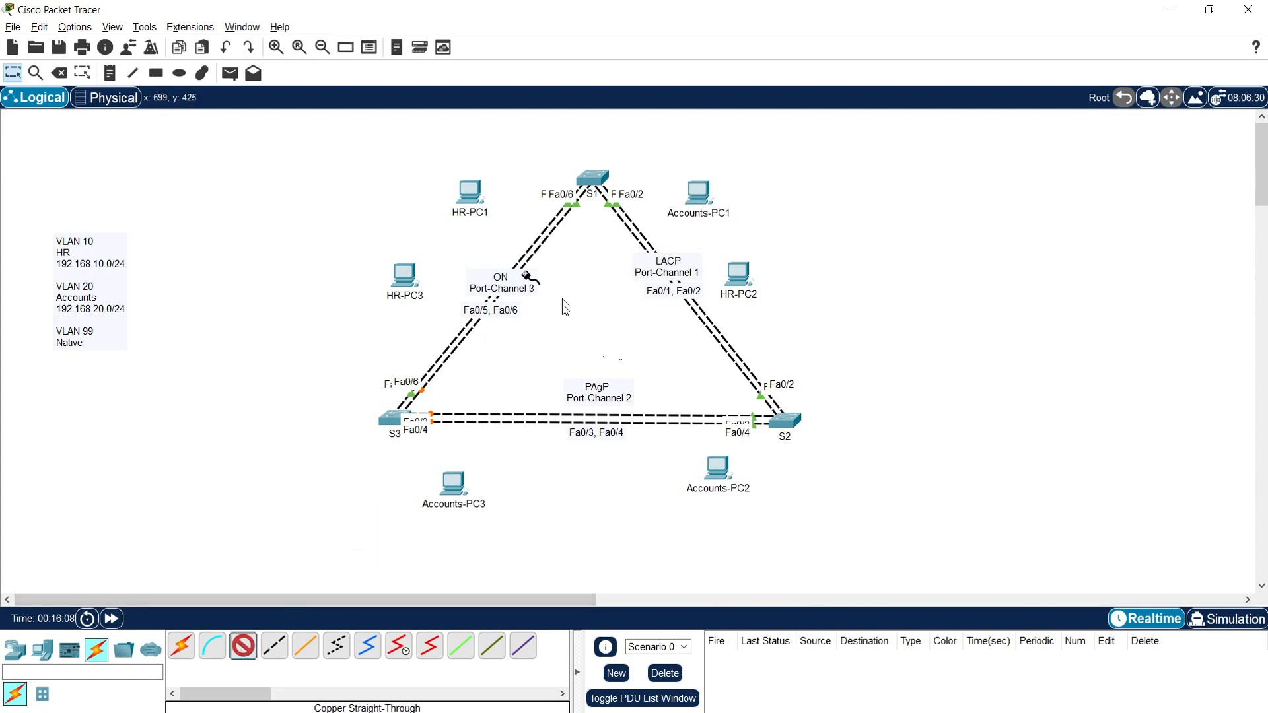
{"action": "left_click", "coordinate": [593, 182]}
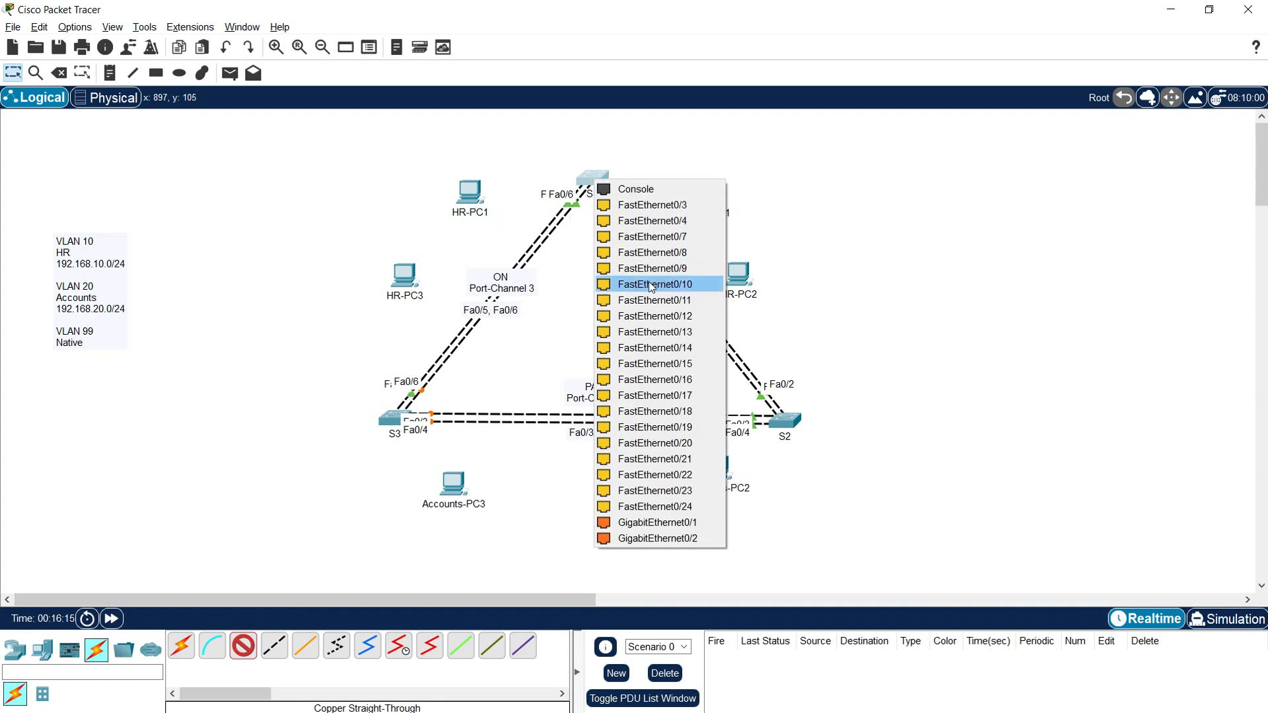
{"action": "left_click", "coordinate": [681, 291]}
{"action": "left_click", "coordinate": [470, 192]}
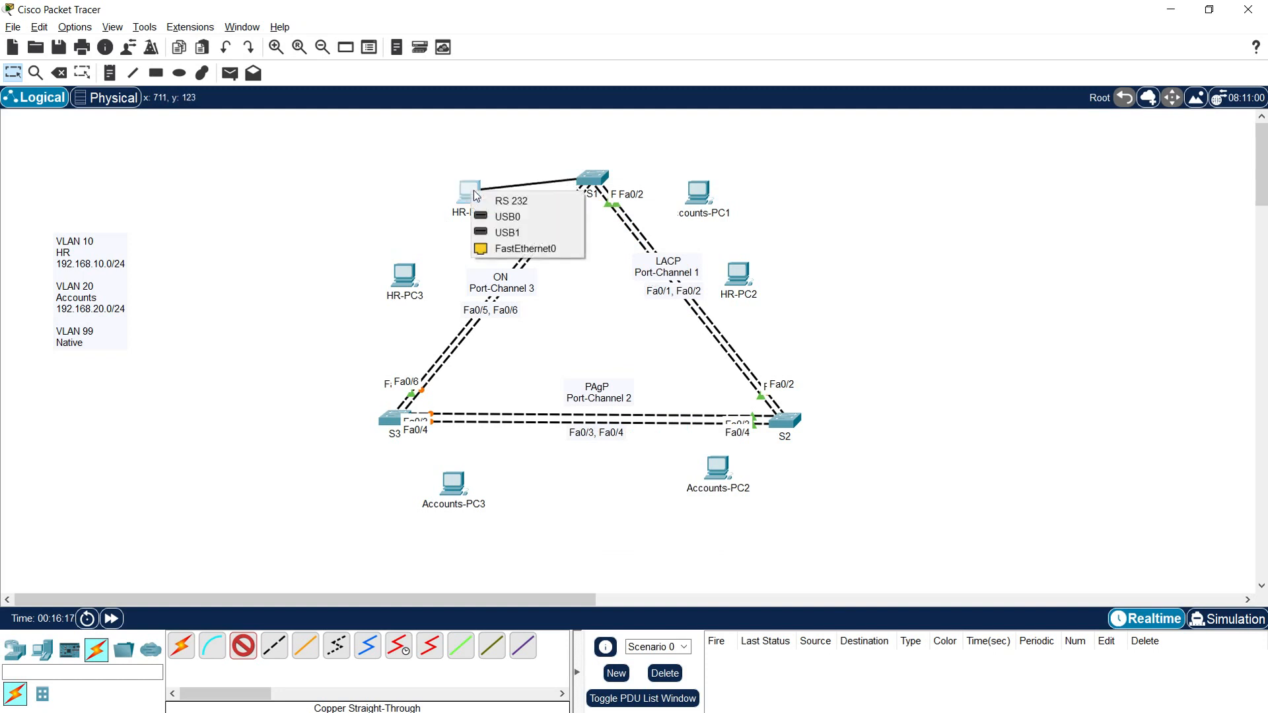
{"action": "left_click", "coordinate": [513, 249]}
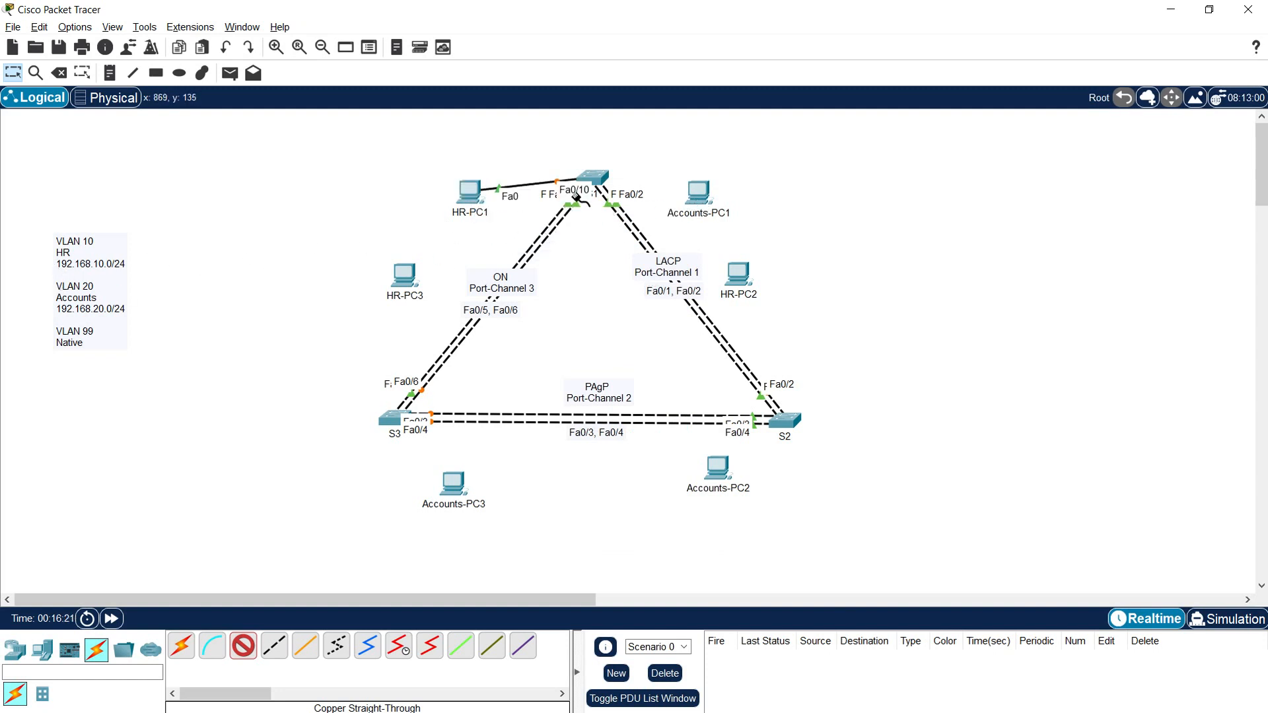
- Connect S1 FastEthernet0/20 to Accounts-PC1 FastEthernet0 with a copper straight-through cable
{"action": "left_click", "coordinate": [604, 177]}
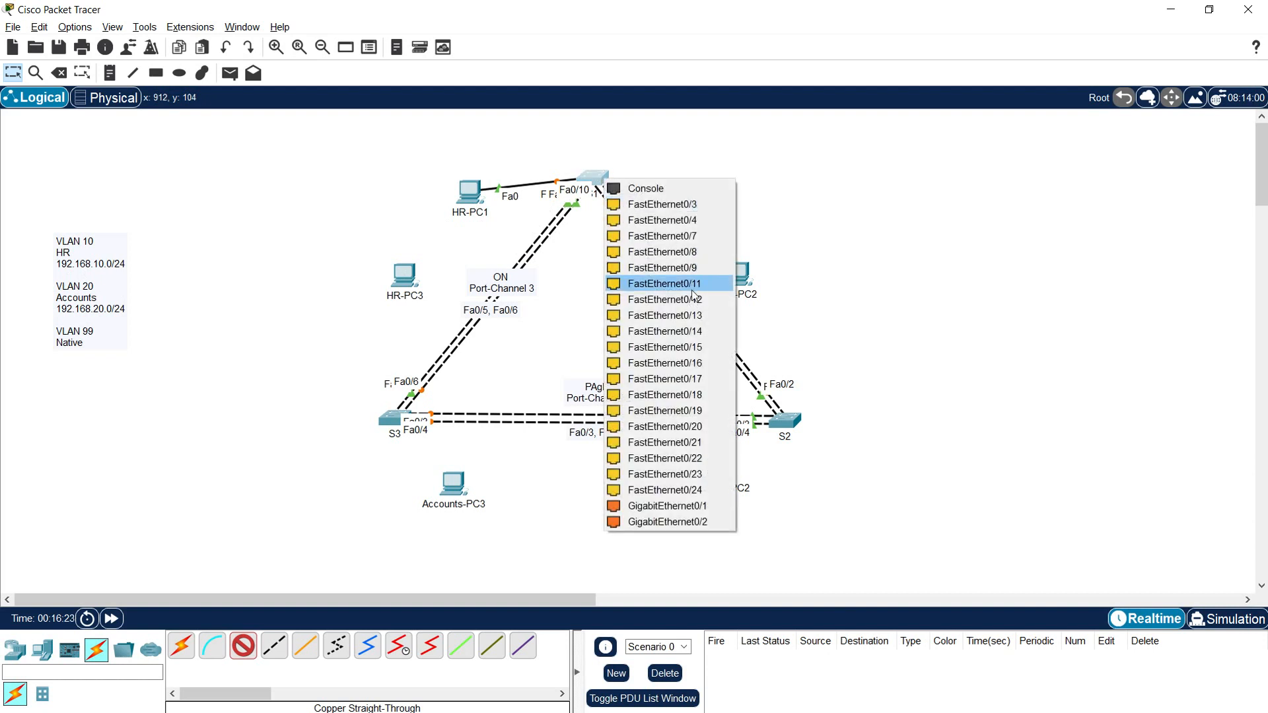
{"action": "left_click", "coordinate": [694, 427]}
{"action": "left_click", "coordinate": [710, 192]}
{"action": "left_click", "coordinate": [728, 248]}
- Move HR-PC1 and Accounts-PC1 up so they sit roughly level with S1 on either side of it
{"action": "left_click_drag", "start_coordinate": [700, 193], "coordinate": [727, 181]}
{"action": "left_click_drag", "start_coordinate": [456, 194], "coordinate": [466, 172]}
{"action": "mouse_move", "coordinate": [729, 191]}
{"action": "left_mouse_down"}
{"action": "mouse_move", "coordinate": [702, 192]}
{"action": "mouse_move", "coordinate": [714, 193]}
{"action": "left_mouse_up"}
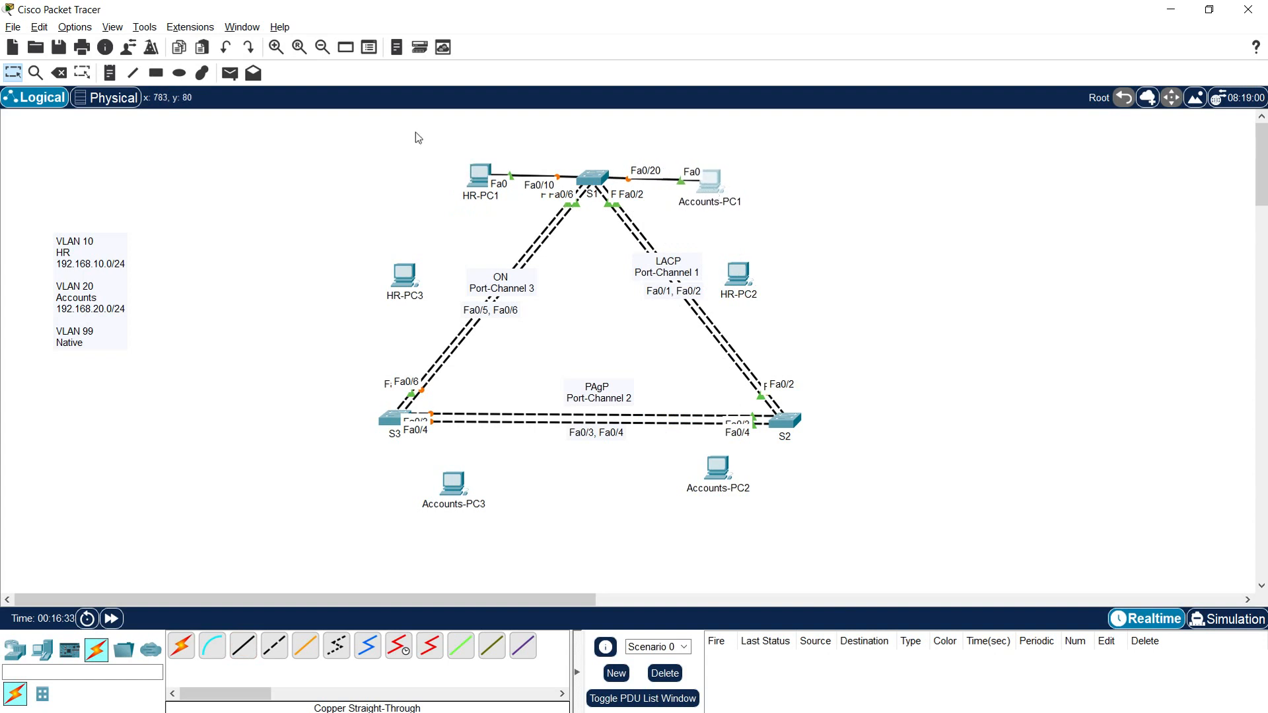
- Add a note "VLAN 10" just above HR-PC1
{"action": "left_click", "coordinate": [109, 73]}
{"action": "left_click", "coordinate": [468, 147]}
{"action": "type", "text": "VLAN 10"}
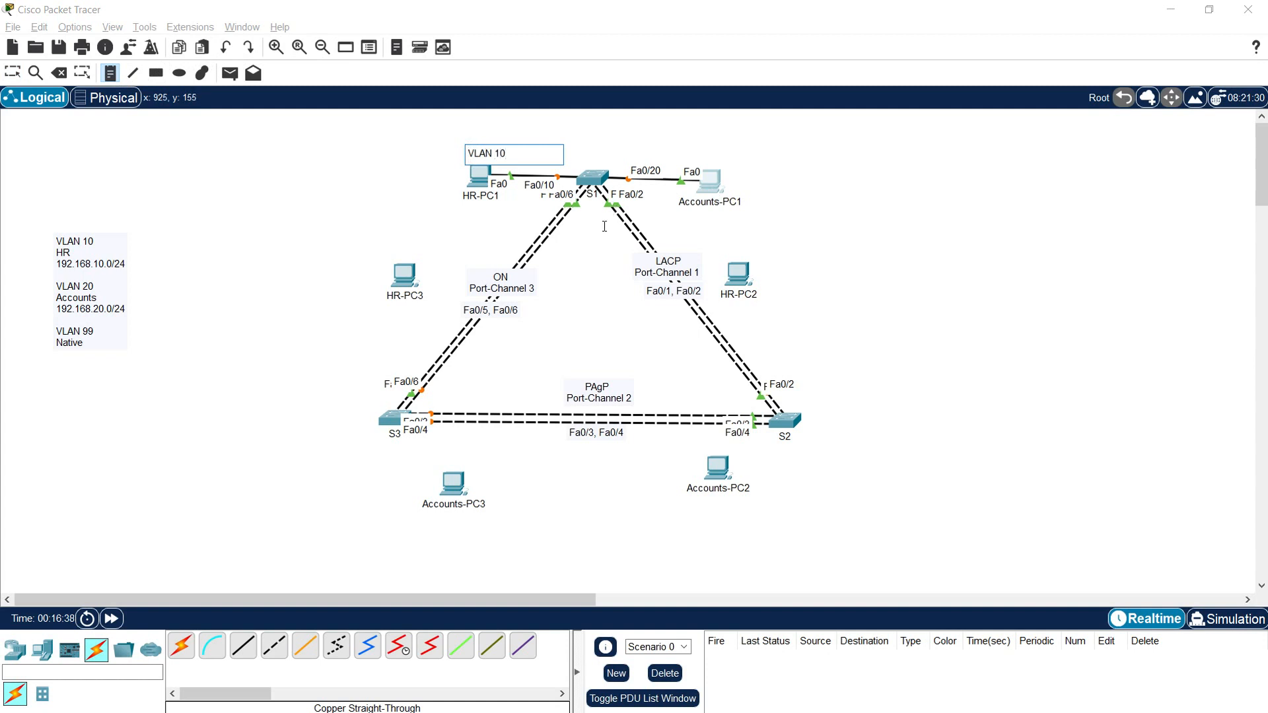
{"action": "left_click", "coordinate": [604, 226]}
- Add a note "VLAN 20" above Accounts-PC1, and centre both VLAN notes over their PCs
{"action": "left_click", "coordinate": [111, 74]}
{"action": "left_click", "coordinate": [692, 142]}
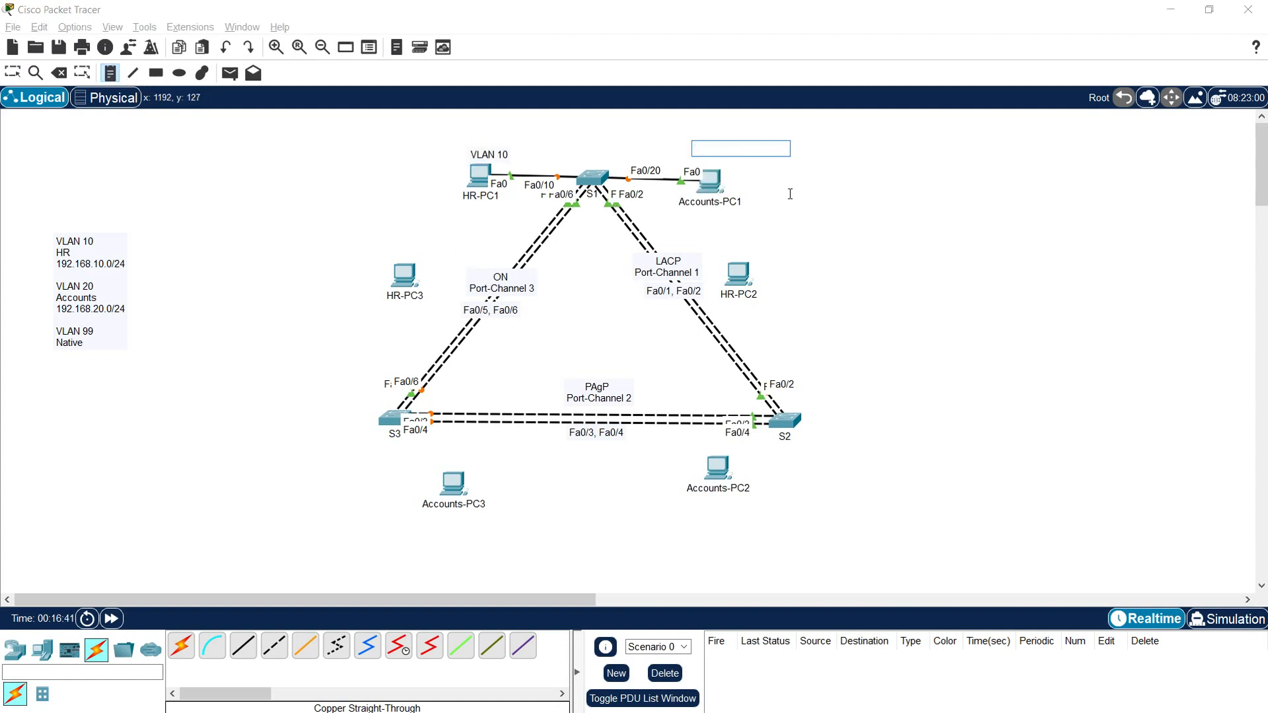
{"action": "type", "text": "VLAN 20"}
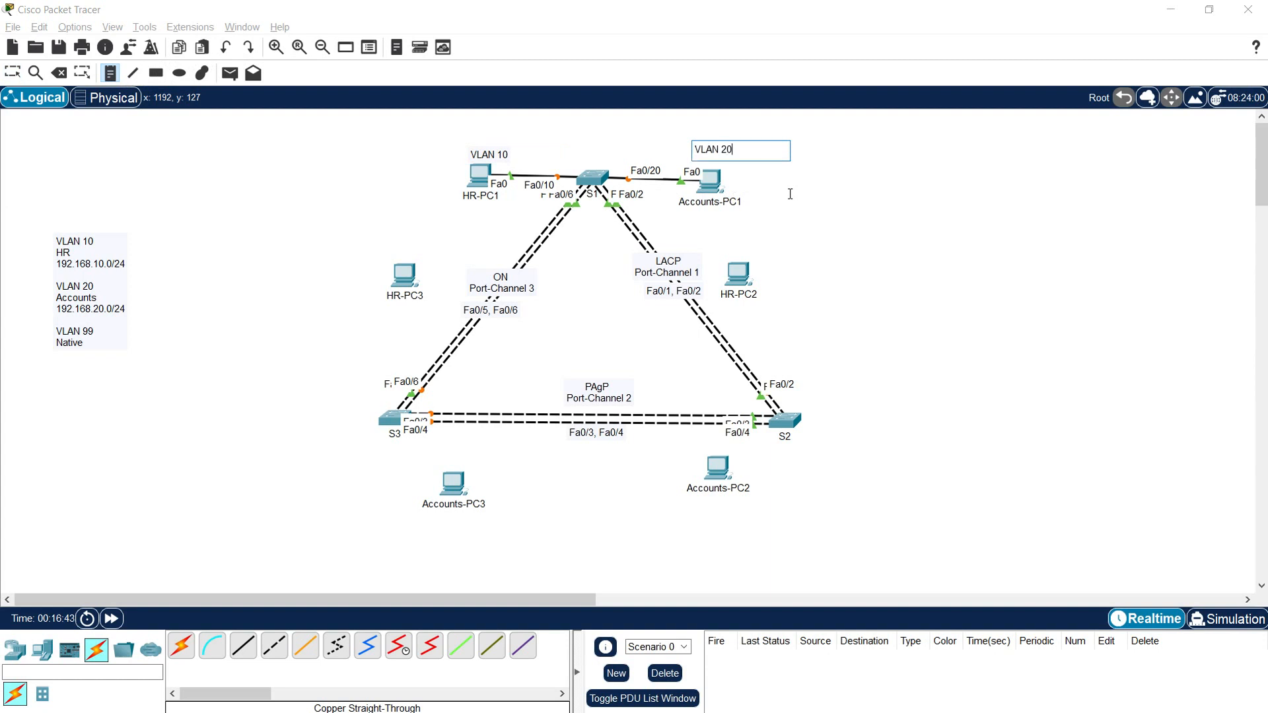
{"action": "left_click", "coordinate": [790, 194]}
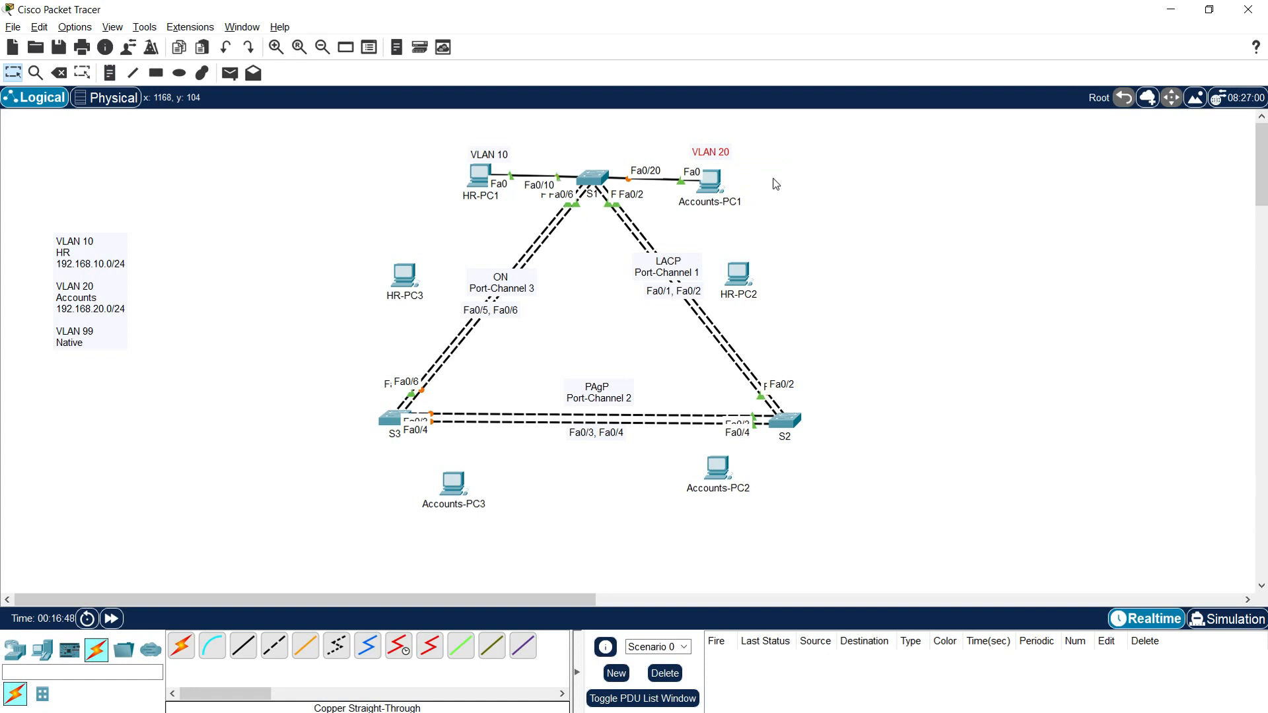
{"action": "left_click_drag", "start_coordinate": [710, 153], "coordinate": [705, 157]}
{"action": "left_click_drag", "start_coordinate": [497, 158], "coordinate": [488, 156]}
- Line up HR-PC2 above and Accounts-PC2 below S2, and cable S2 FastEthernet0/10 to HR-PC2 FastEthernet0 with copper straight-through
{"action": "left_click_drag", "start_coordinate": [751, 287], "coordinate": [801, 328]}
{"action": "left_click_drag", "start_coordinate": [731, 470], "coordinate": [802, 495]}
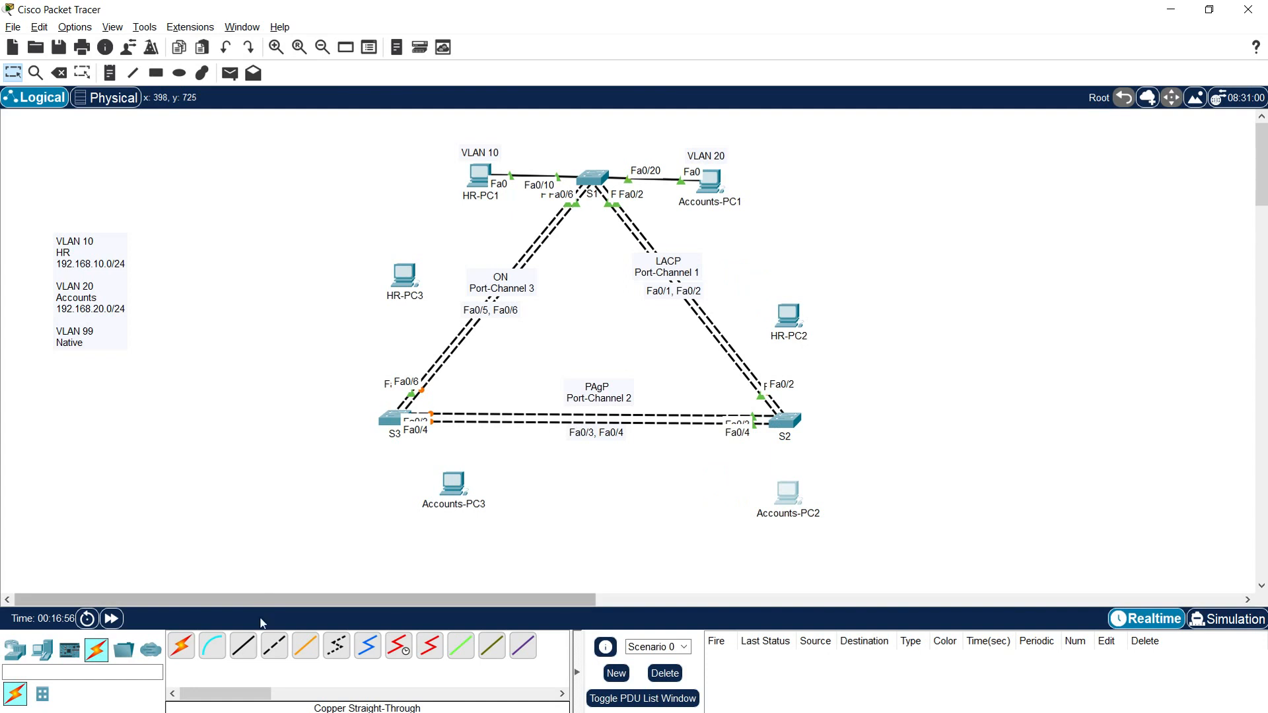
{"action": "left_click", "coordinate": [246, 647]}
{"action": "left_click", "coordinate": [790, 423]}
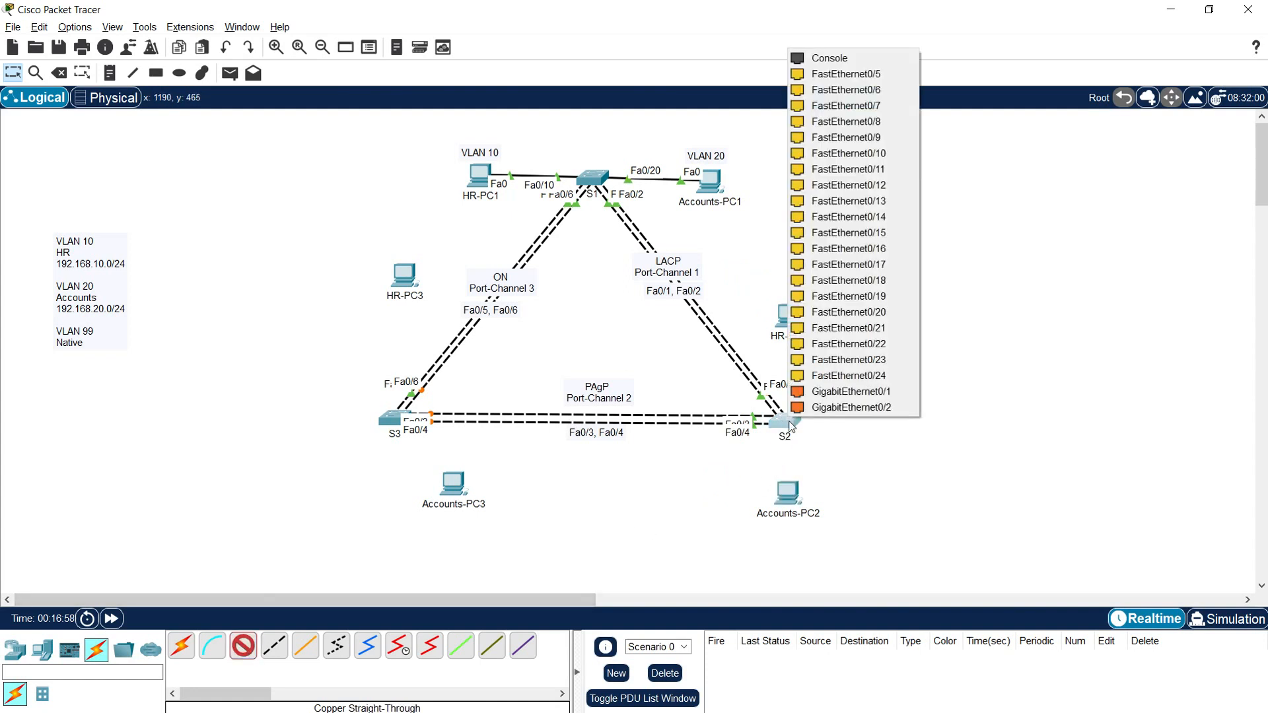
{"action": "left_click", "coordinate": [863, 154]}
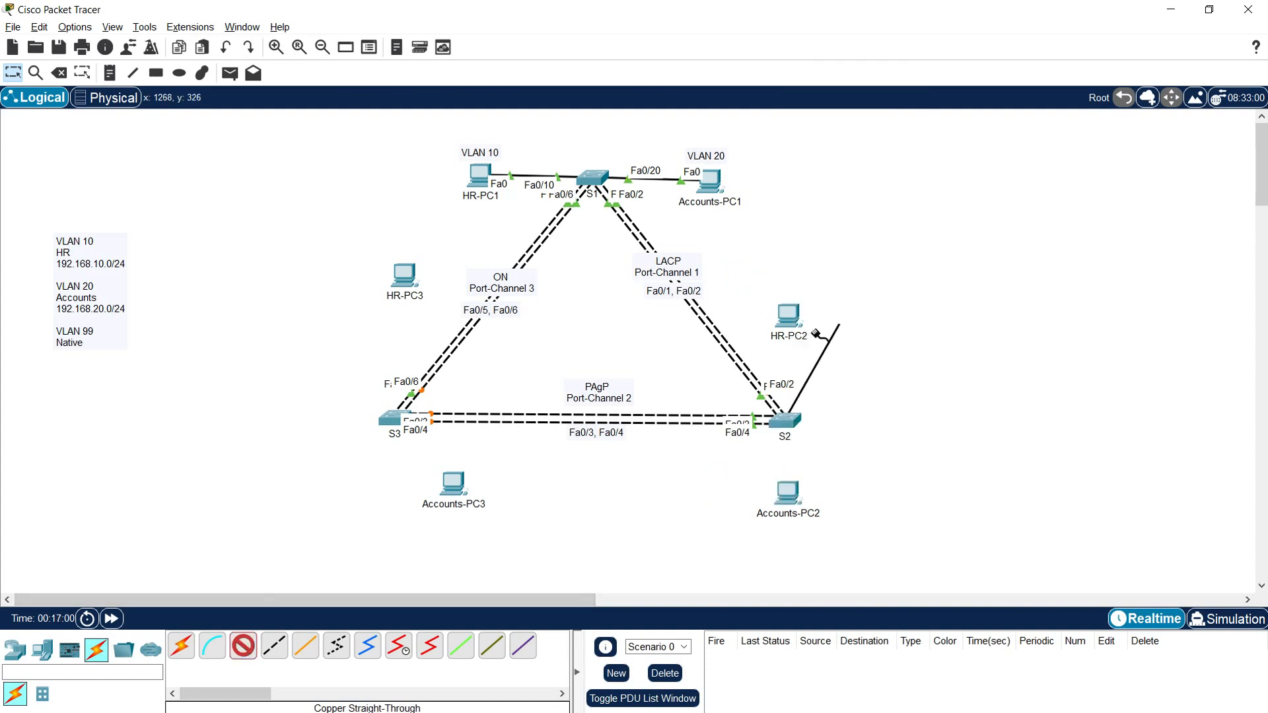
{"action": "left_click", "coordinate": [788, 320]}
{"action": "left_click", "coordinate": [829, 375]}
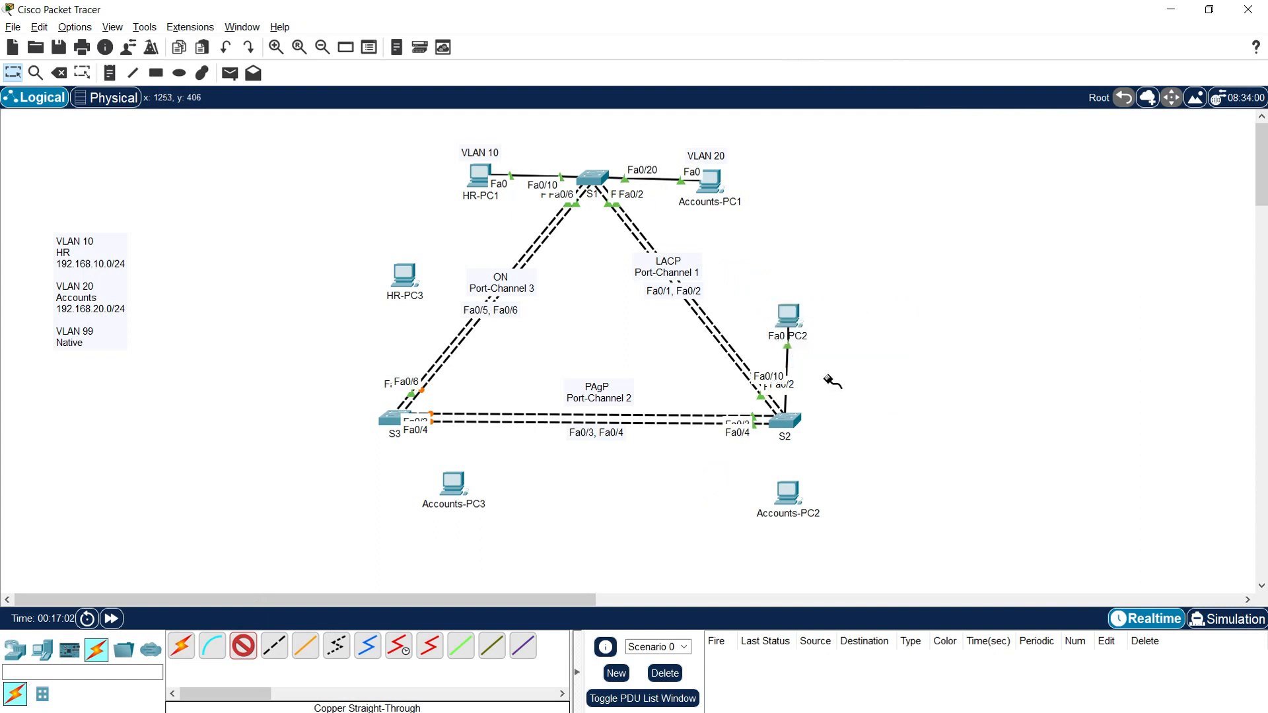
- Connect S2 FastEthernet0/20 to Accounts-PC2 FastEthernet0 with a copper straight-through cable
{"action": "left_click", "coordinate": [790, 420]}
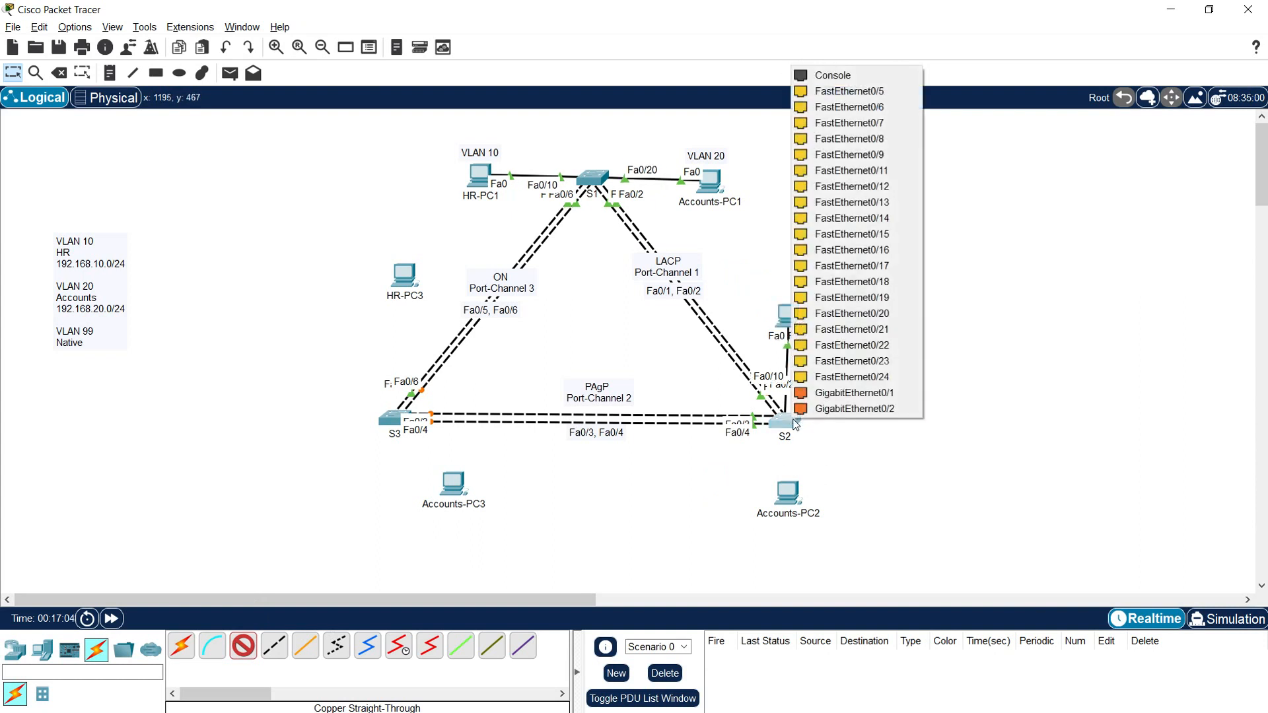
{"action": "left_click", "coordinate": [848, 316]}
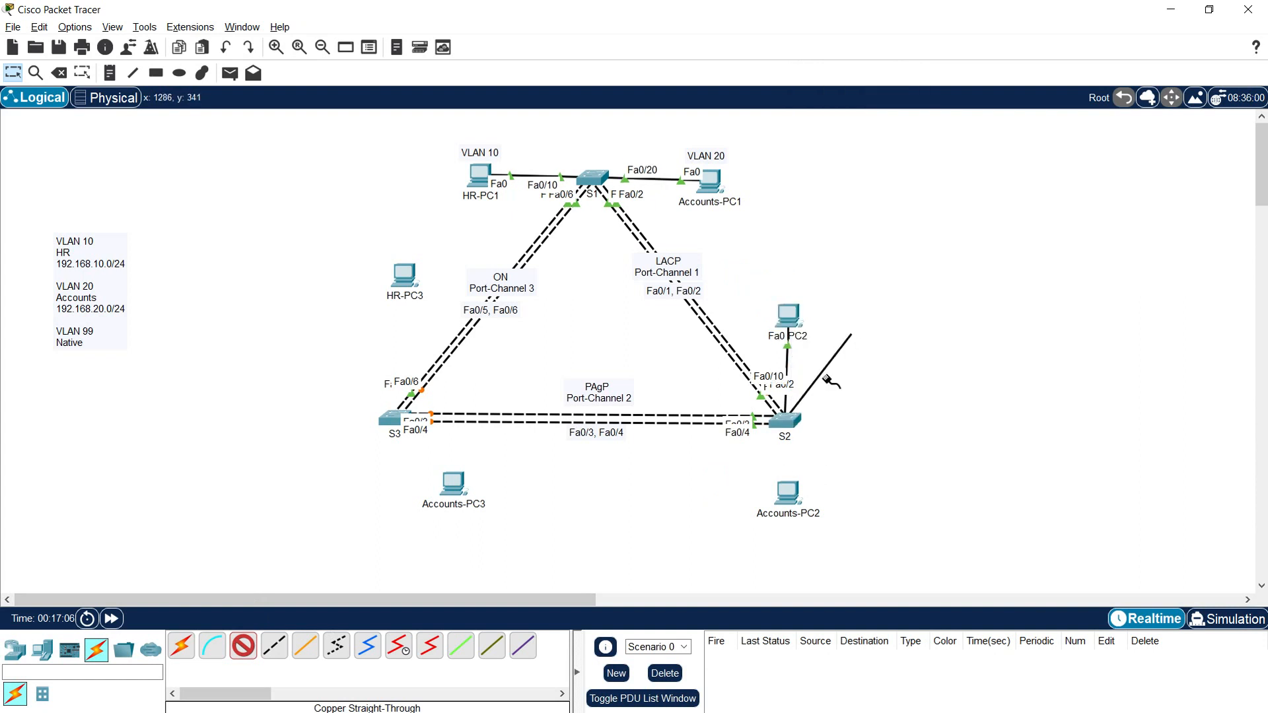
{"action": "left_click", "coordinate": [787, 495]}
{"action": "left_click", "coordinate": [820, 551]}
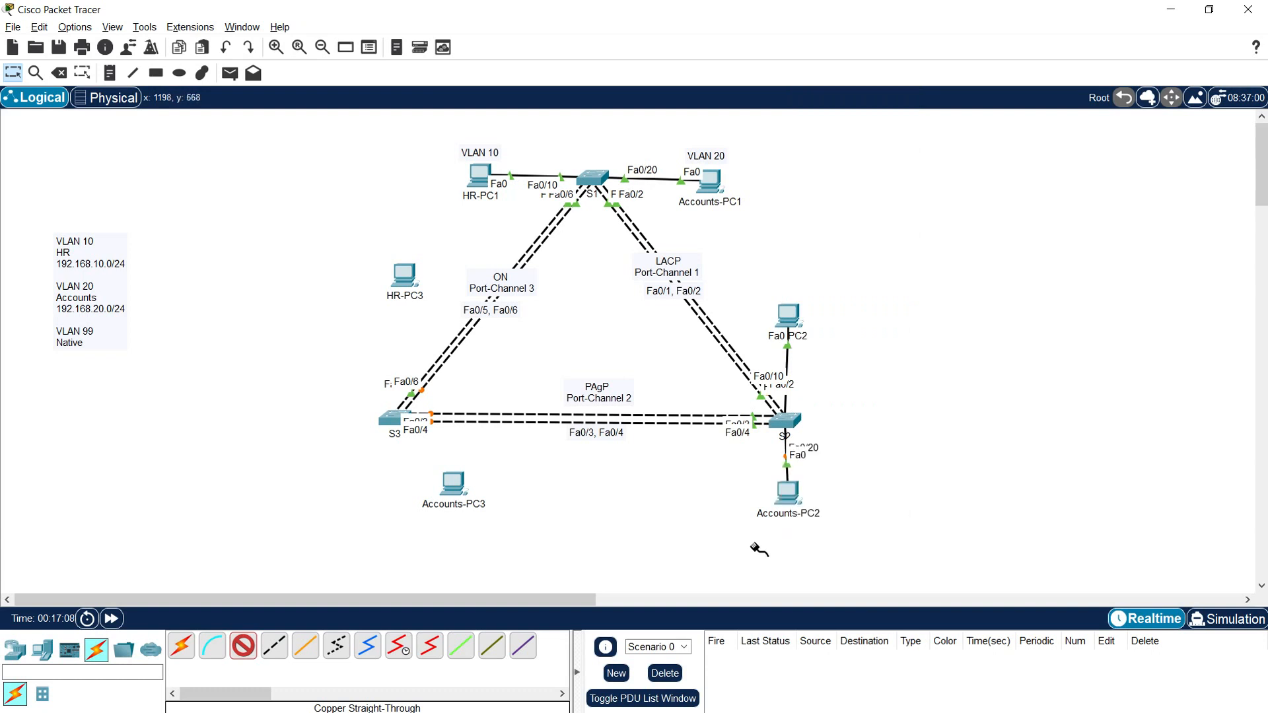
- Connect S3 FastEthernet0/10 to HR-PC3 FastEthernet0 with a copper straight-through cable
{"action": "left_click", "coordinate": [393, 420]}
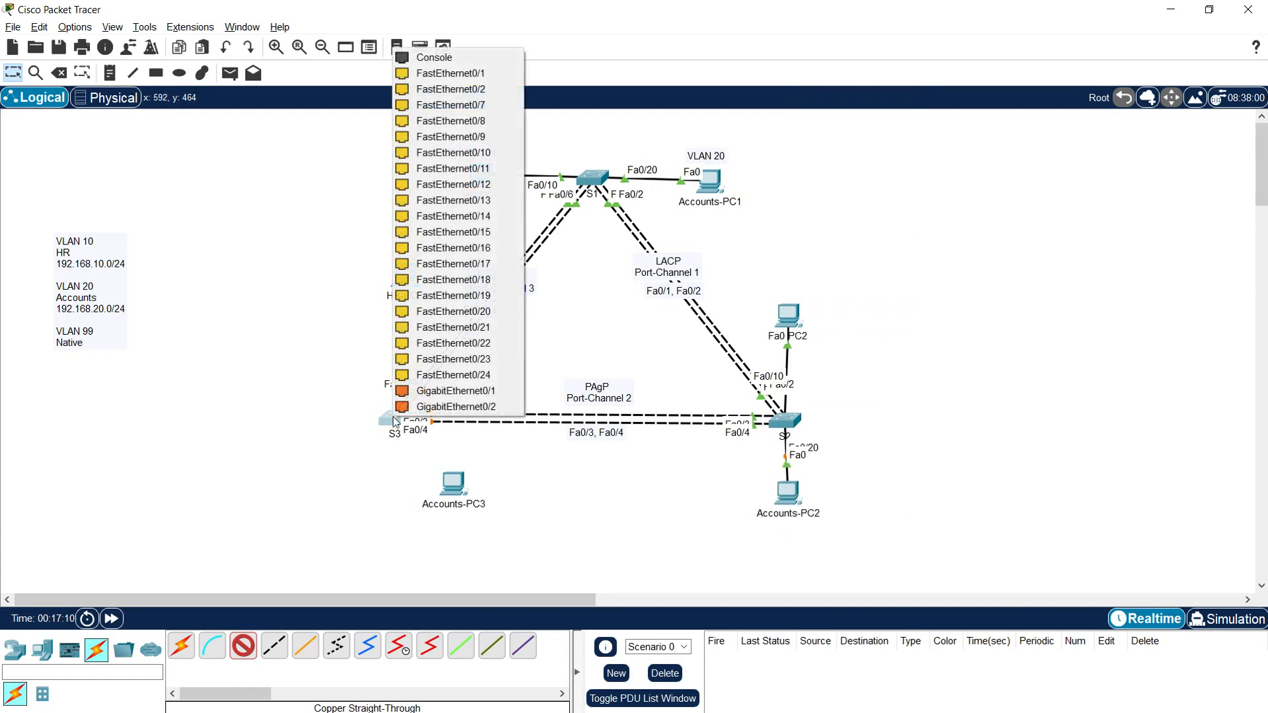
{"action": "left_click", "coordinate": [447, 153]}
{"action": "left_click", "coordinate": [404, 276]}
{"action": "left_click", "coordinate": [423, 333]}
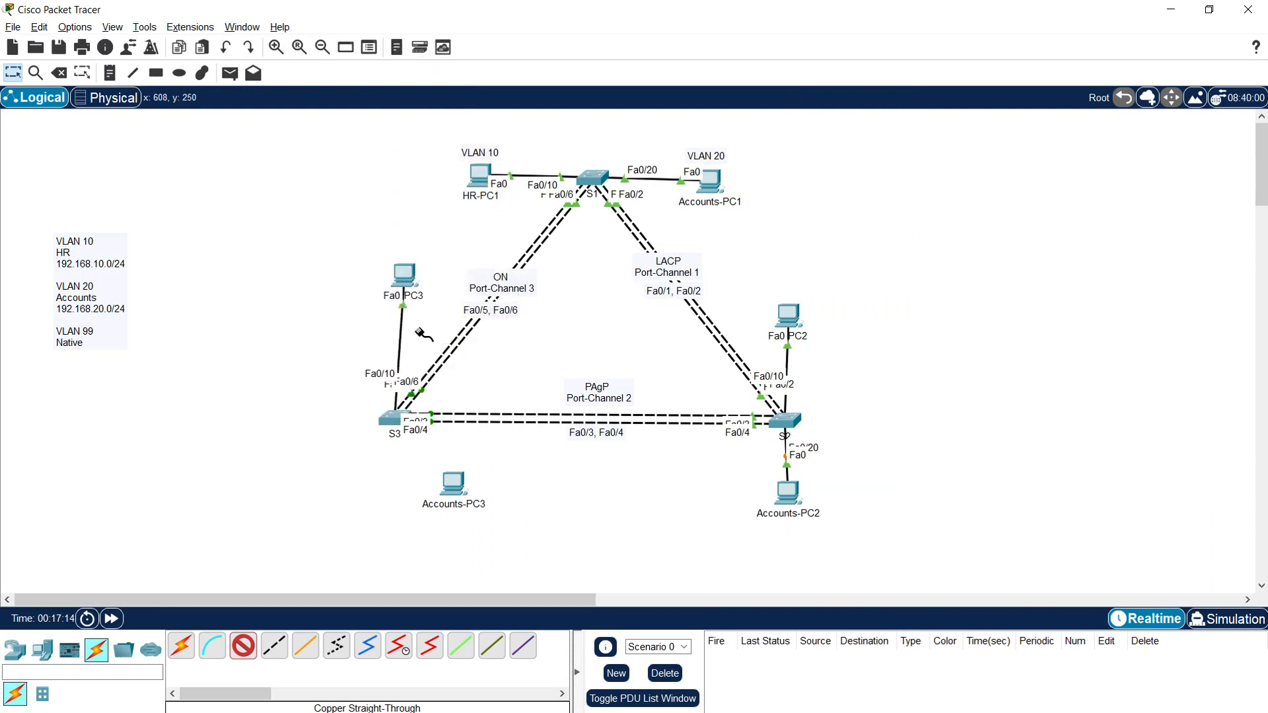
- Connect S3 FastEthernet0/20 to Accounts-PC3 FastEthernet0 with a copper straight-through cable
{"action": "left_click", "coordinate": [395, 425]}
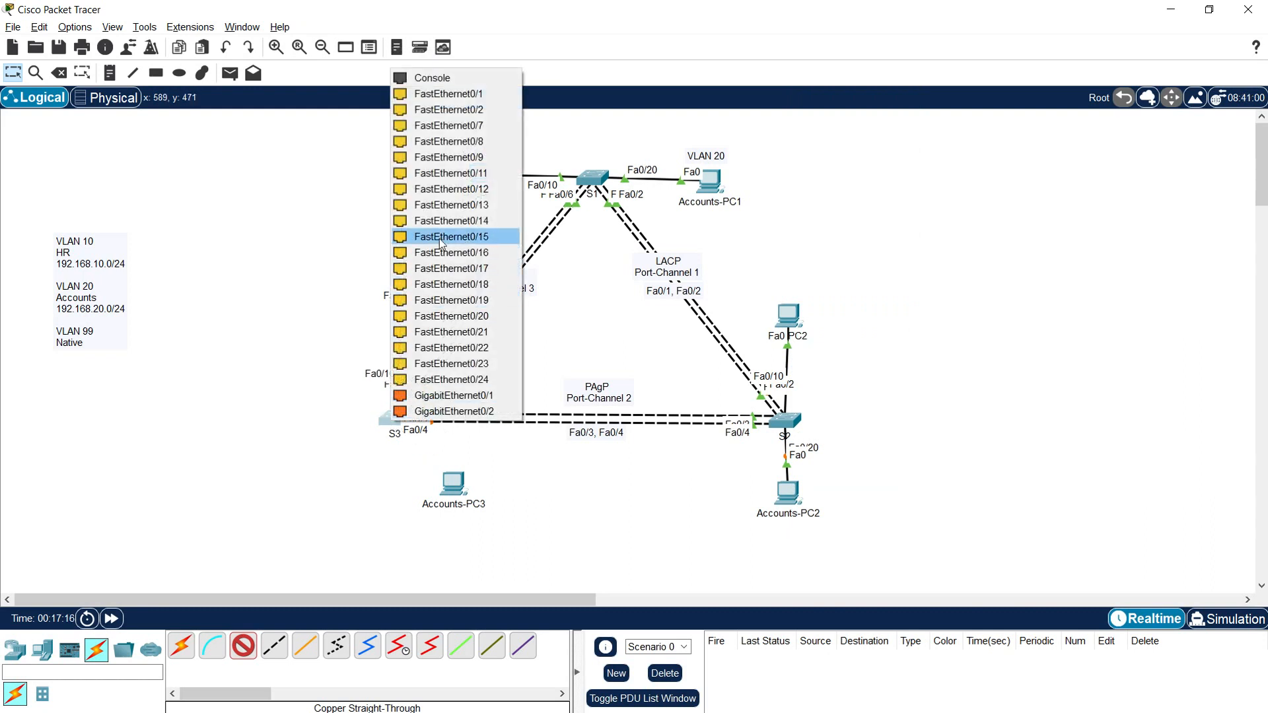
{"action": "left_click", "coordinate": [451, 316]}
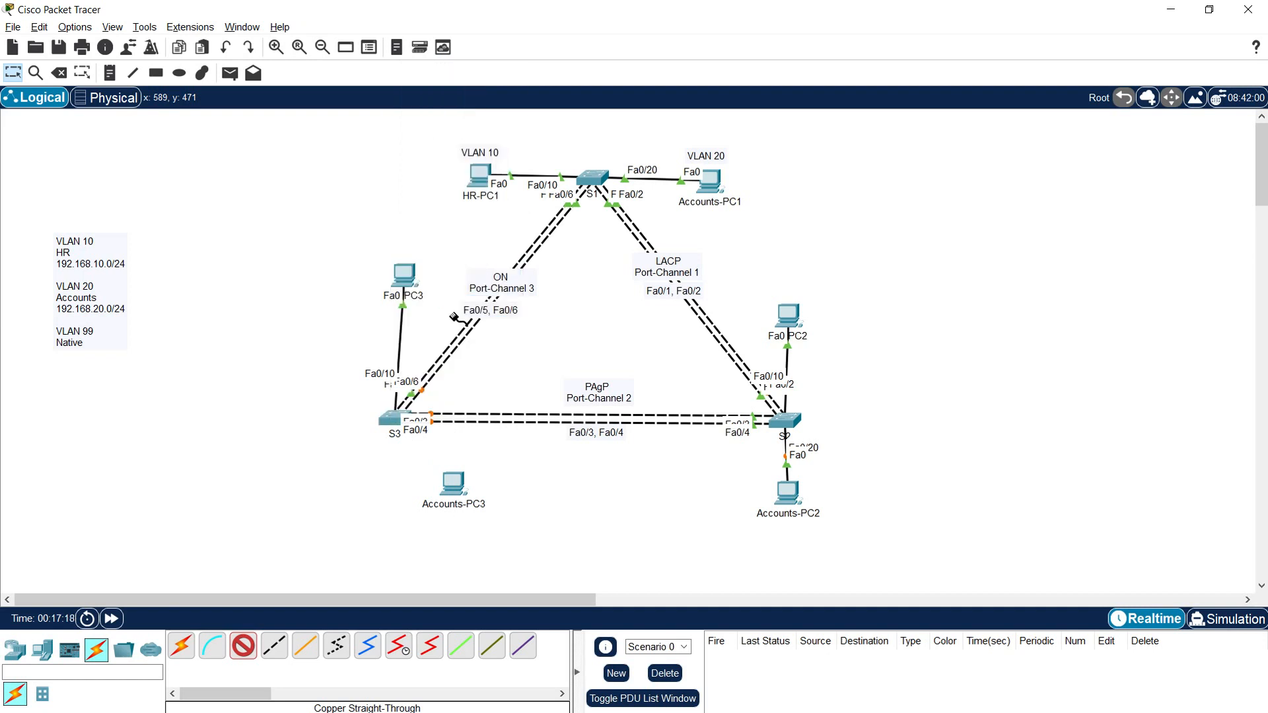
{"action": "left_click", "coordinate": [461, 491]}
{"action": "left_click", "coordinate": [492, 546]}
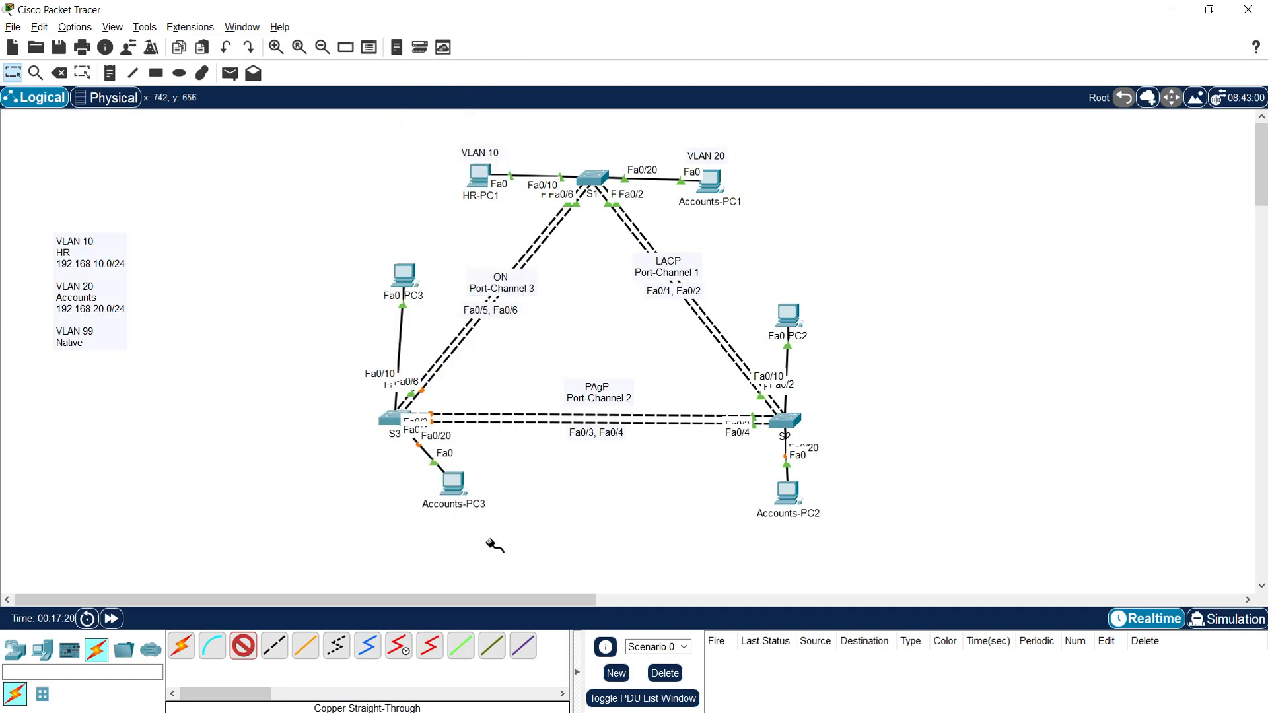
- Move Accounts-PC3 directly below S3 and shift HR-PC3 down so it lines up above S3
{"action": "left_click_drag", "start_coordinate": [455, 492], "coordinate": [394, 518]}
{"action": "left_click_drag", "start_coordinate": [405, 277], "coordinate": [399, 302]}
{"action": "left_click", "coordinate": [972, 401]}
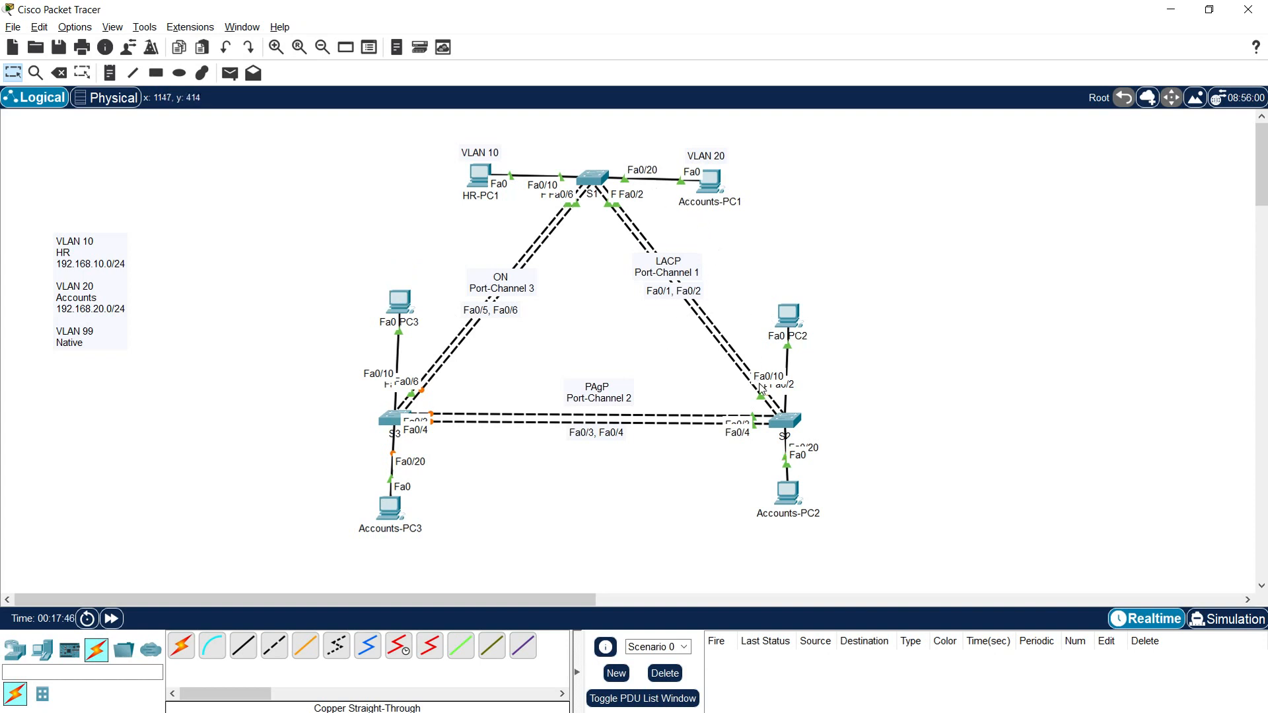
- Turn off the preference to always show port labels in the logical workspace
{"action": "left_click", "coordinate": [74, 27]}
{"action": "left_click", "coordinate": [97, 48]}
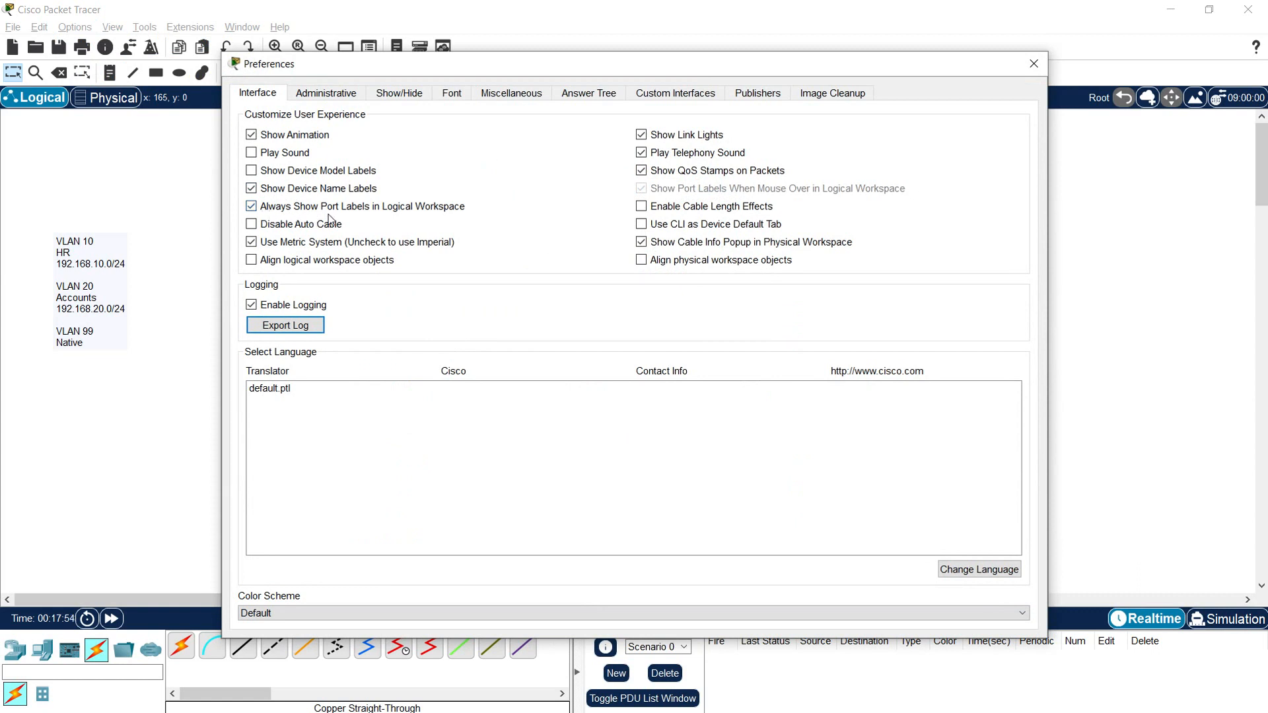
{"action": "left_click", "coordinate": [255, 208]}
{"action": "left_click", "coordinate": [1034, 63]}
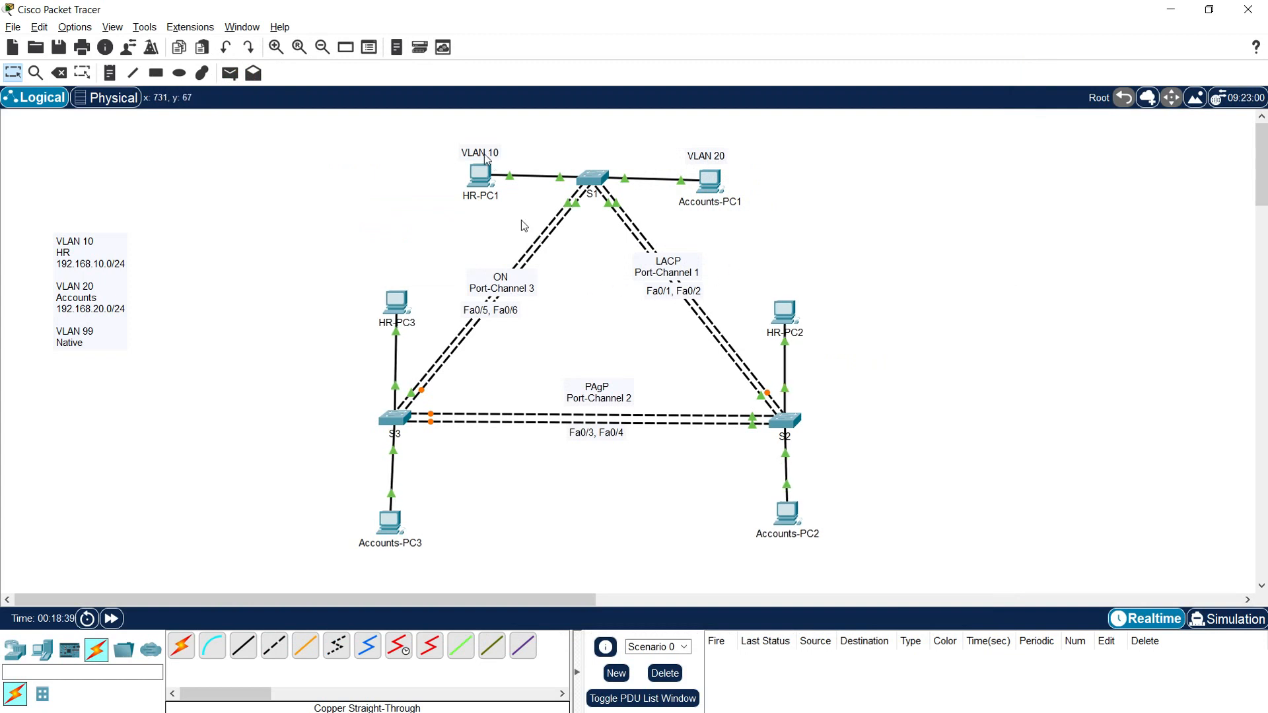
- Place copies of the VLAN 10 note above HR-PC2 and HR-PC3, and copies of the VLAN 20 note below Accounts-PC2 and Accounts-PC3
{"action": "left_click_drag", "start_coordinate": [484, 153], "coordinate": [397, 285]}
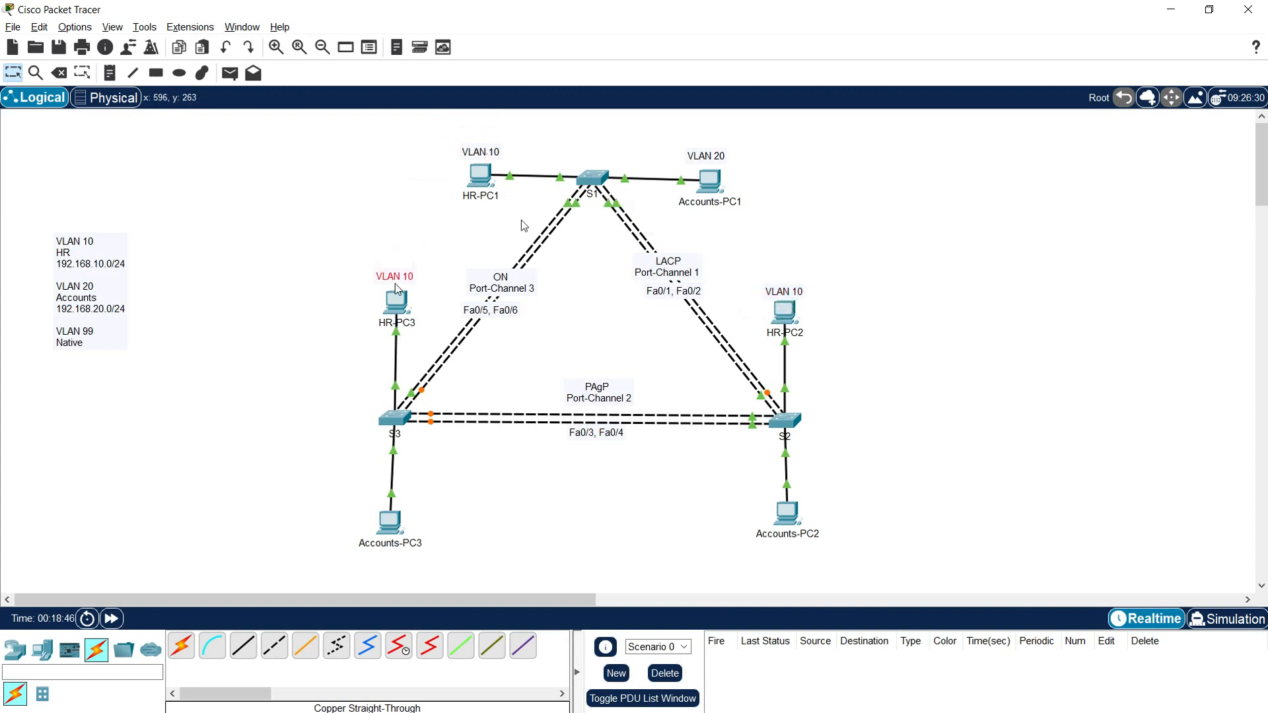
{"action": "left_click_drag", "start_coordinate": [705, 158], "coordinate": [376, 563]}
{"action": "key", "text": "ctrl+c"}
{"action": "key", "text": "ctrl+v"}
{"action": "key", "text": "ctrl+v"}
{"action": "left_click_drag", "start_coordinate": [699, 129], "coordinate": [796, 560]}
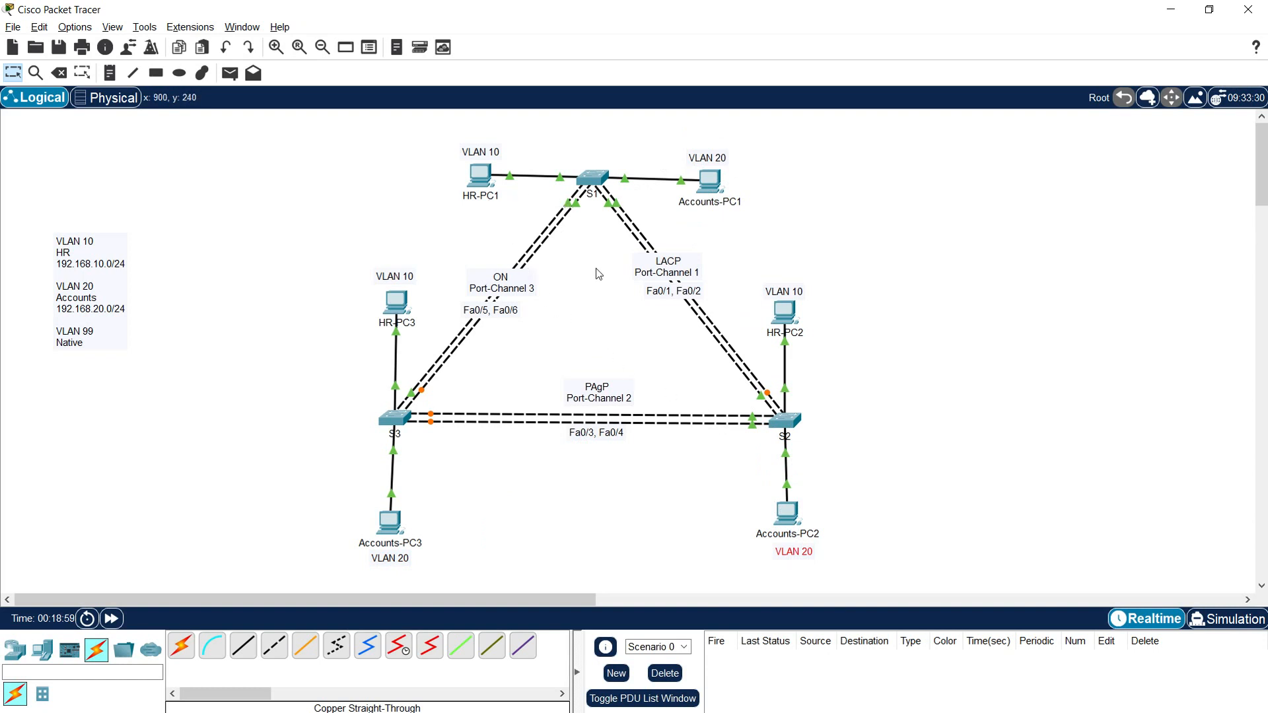
- Give HR-PC1 the static IPv4 address 192.168.10.1 with subnet mask 255.255.255.0 and copy the address
{"action": "left_click", "coordinate": [481, 185]}
{"action": "left_click", "coordinate": [572, 169]}
{"action": "left_click", "coordinate": [513, 216]}
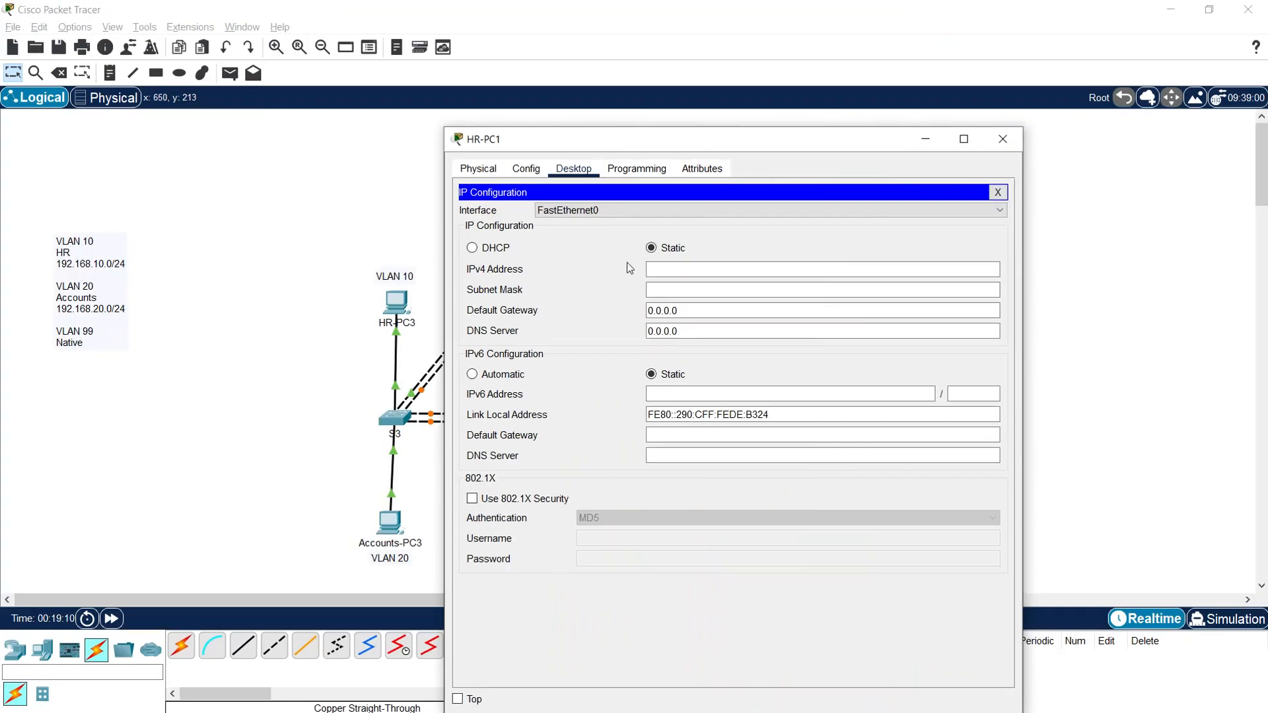
{"action": "left_click", "coordinate": [701, 269]}
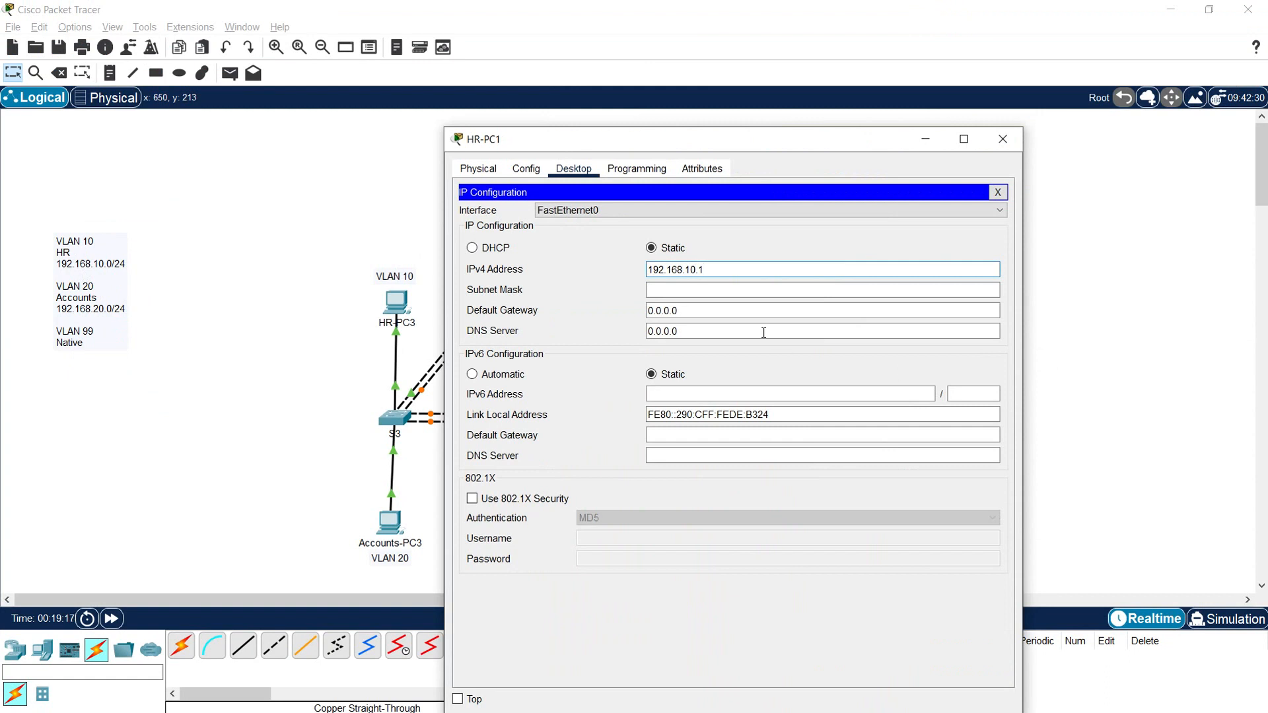
{"action": "left_click", "coordinate": [741, 288]}
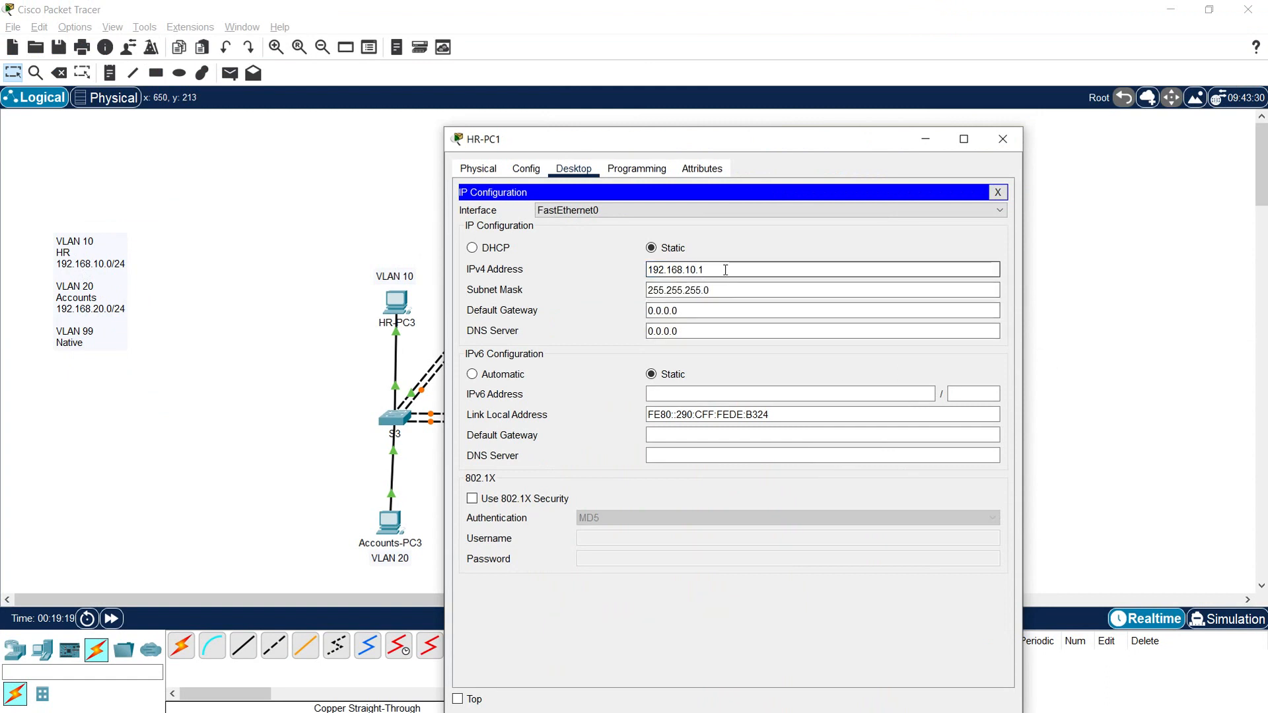
{"action": "double_click", "coordinate": [725, 269]}
{"action": "left_click", "coordinate": [1001, 140]}
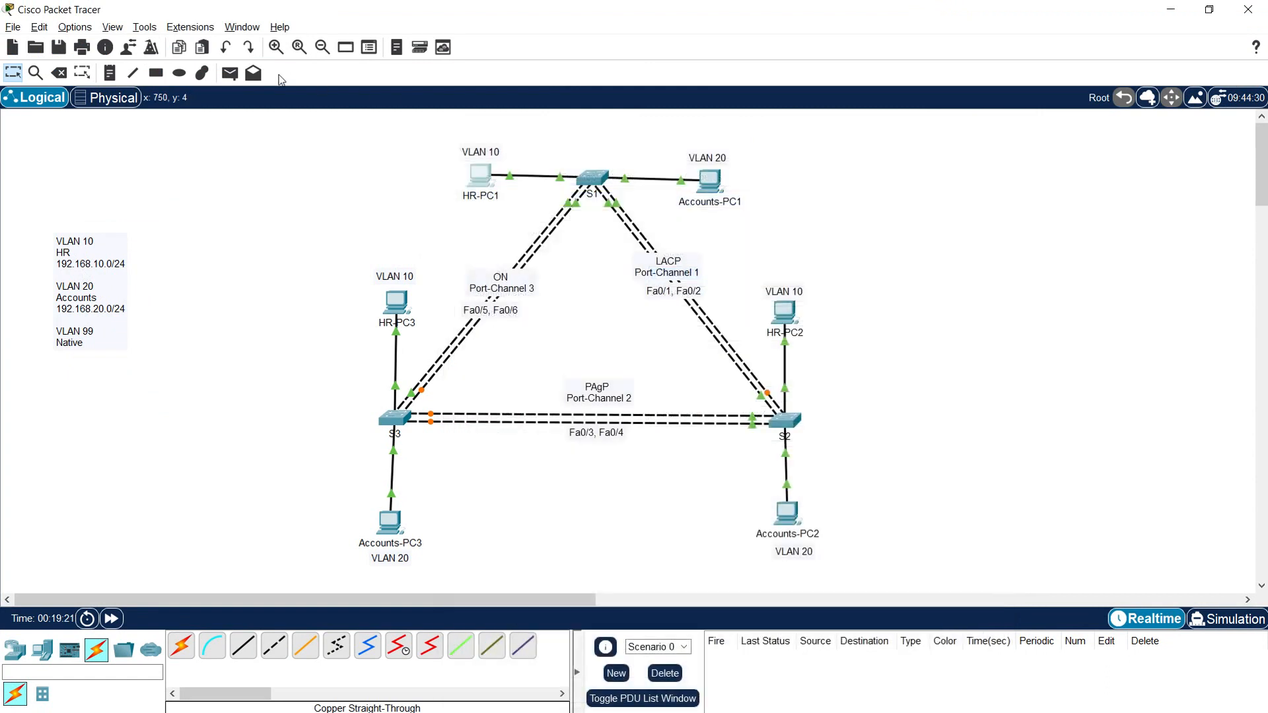
- Add the note 192.168.10.1/24 to the workspace and centre it just below HR-PC1
{"action": "left_click", "coordinate": [454, 213]}
{"action": "key", "text": "ctrl+v"}
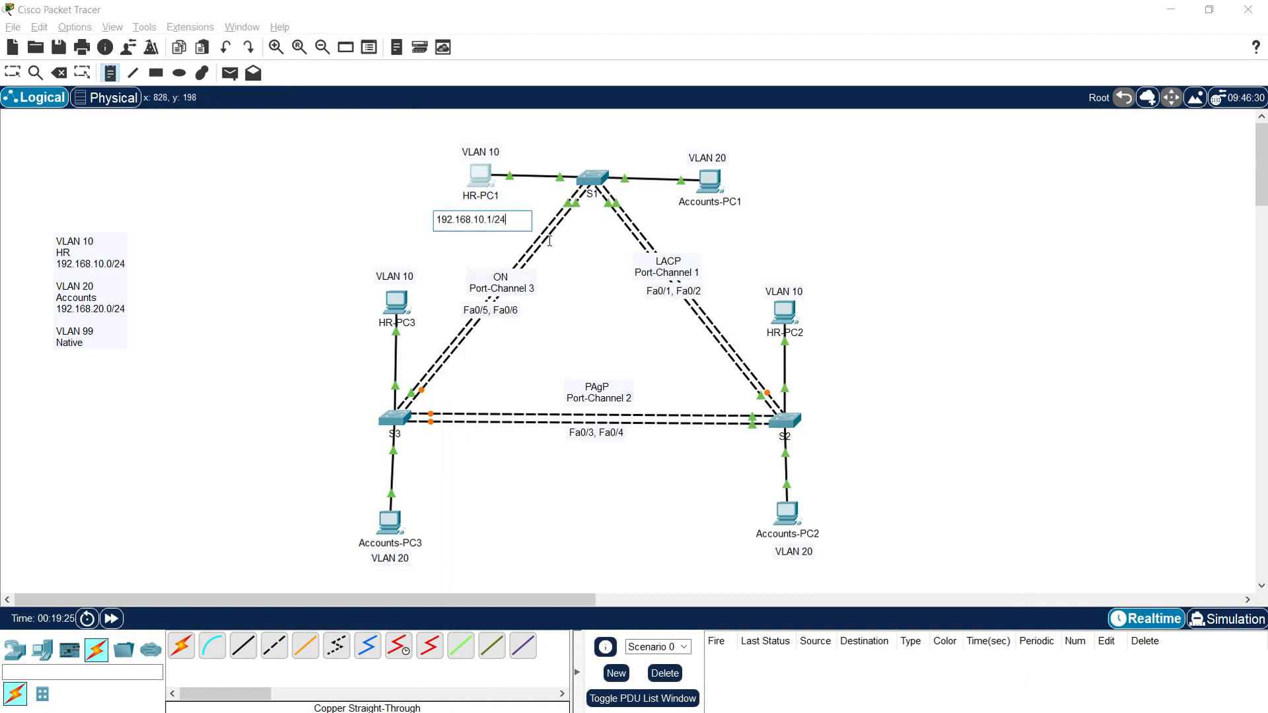
{"action": "key", "text": "Escape"}
{"action": "left_click_drag", "start_coordinate": [480, 218], "coordinate": [480, 221]}
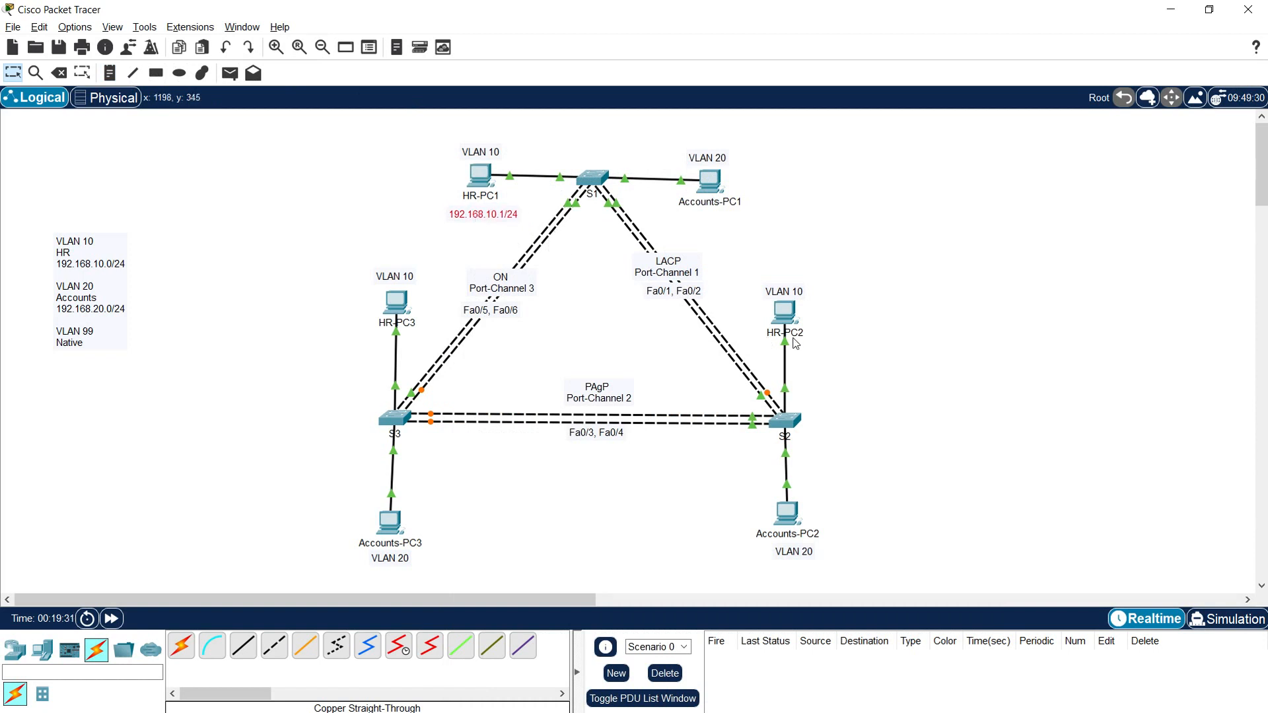
- Give HR-PC2 the static IPv4 address 192.168.10.2 with subnet mask 255.255.255.0 and copy the address
{"action": "left_click", "coordinate": [786, 311]}
{"action": "left_click", "coordinate": [574, 193]}
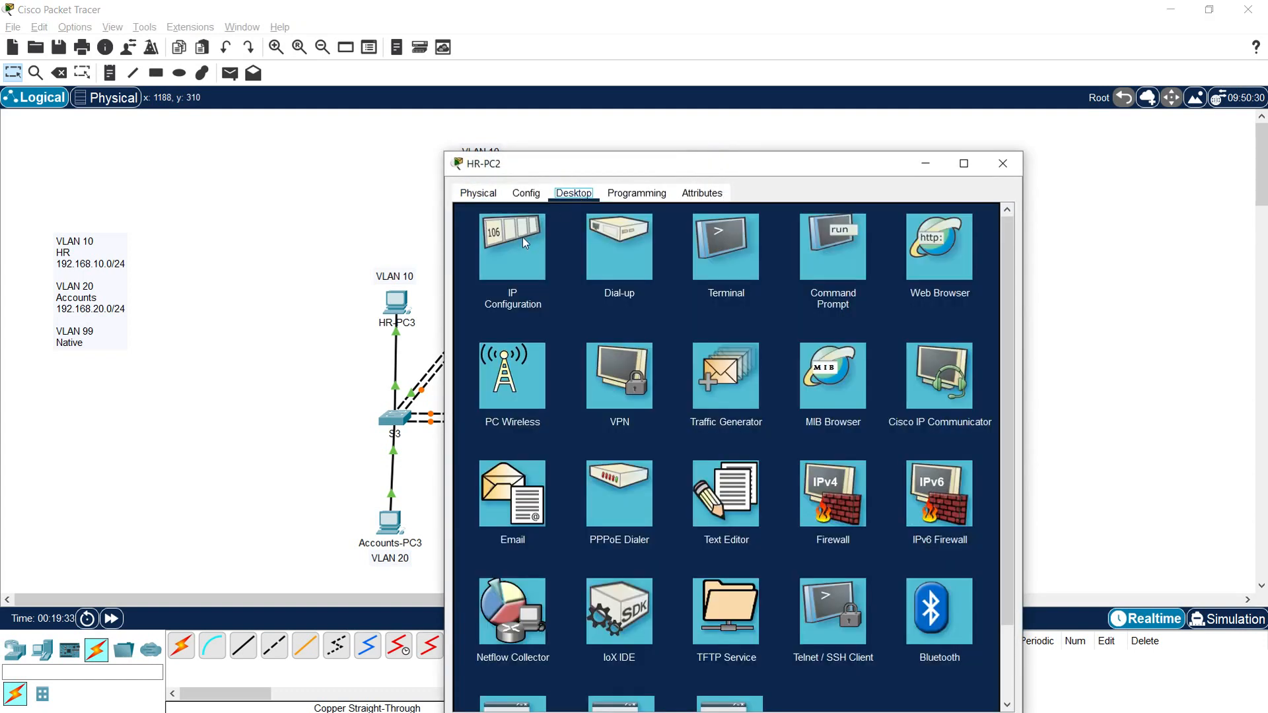
{"action": "left_click", "coordinate": [522, 239]}
{"action": "left_click", "coordinate": [648, 292]}
{"action": "type", "text": "192.168.10.2"}
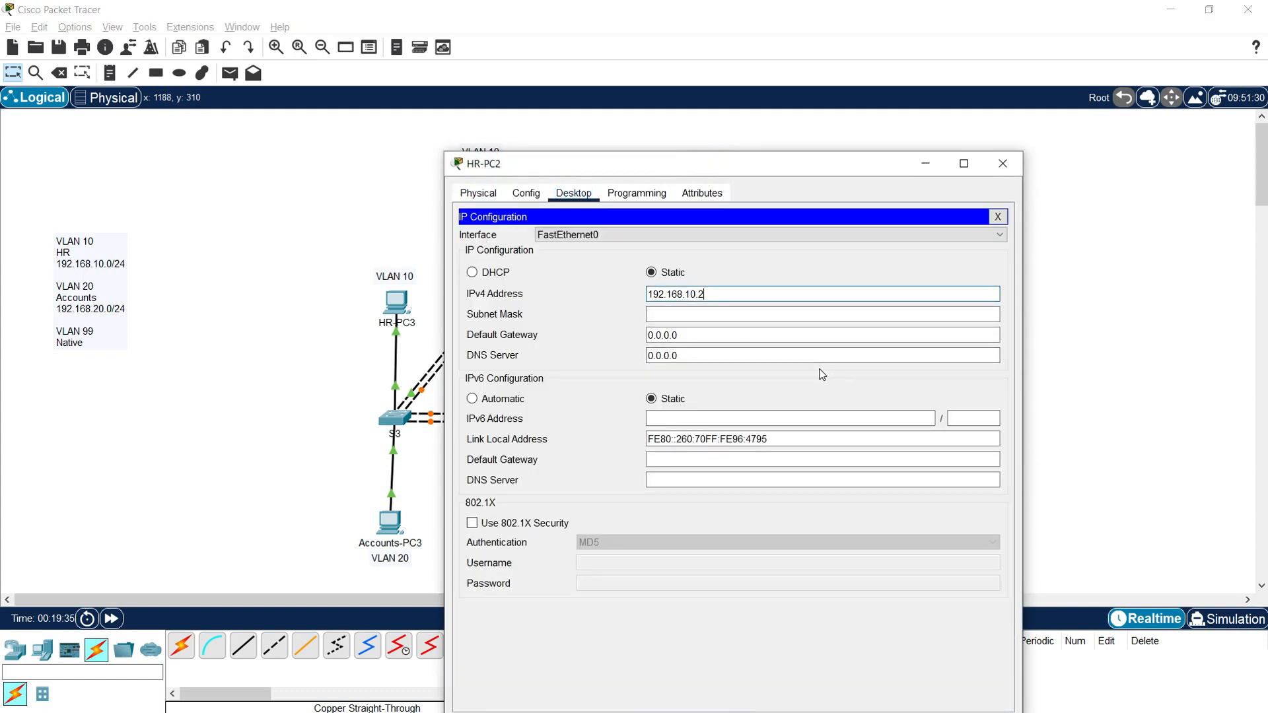
{"action": "key", "text": "Tab"}
{"action": "double_click", "coordinate": [792, 293]}
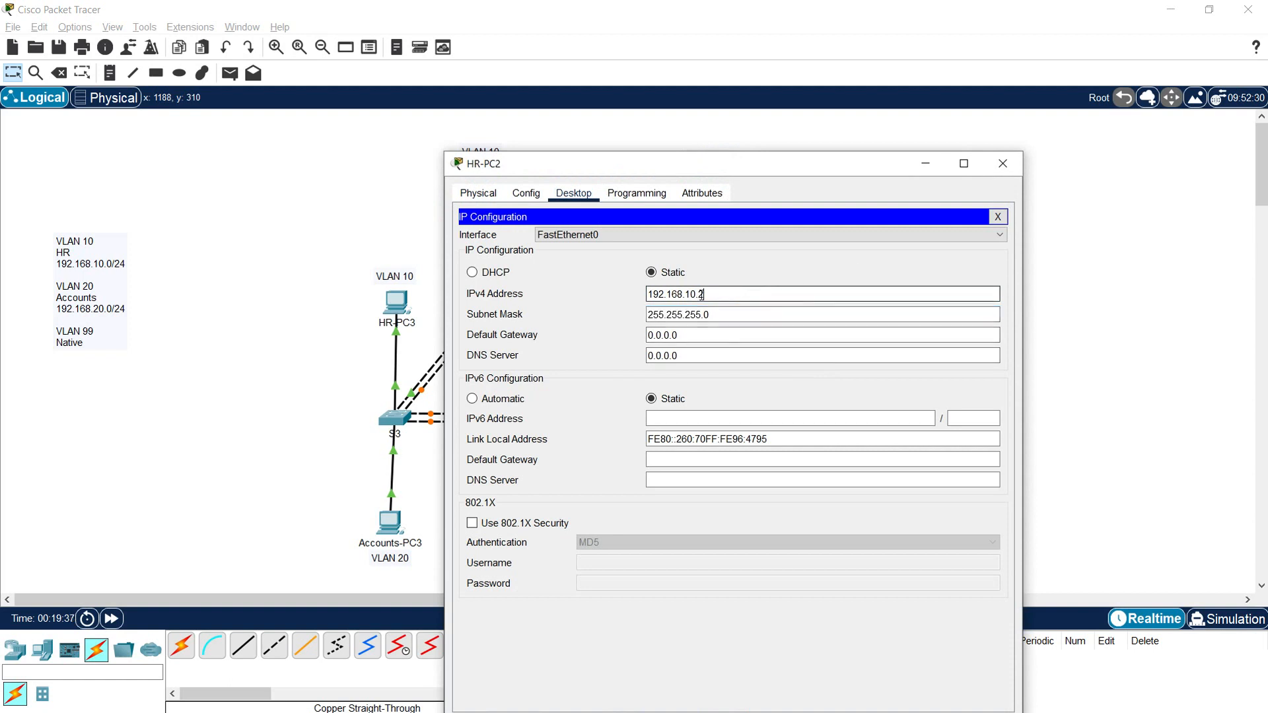
{"action": "left_click", "coordinate": [1002, 163]}
- Add the note 192.168.10.2/24 and line it up above the VLAN 10 label of HR-PC2
{"action": "left_click", "coordinate": [109, 73]}
{"action": "left_click", "coordinate": [766, 274]}
{"action": "key", "text": "ctrl+v"}
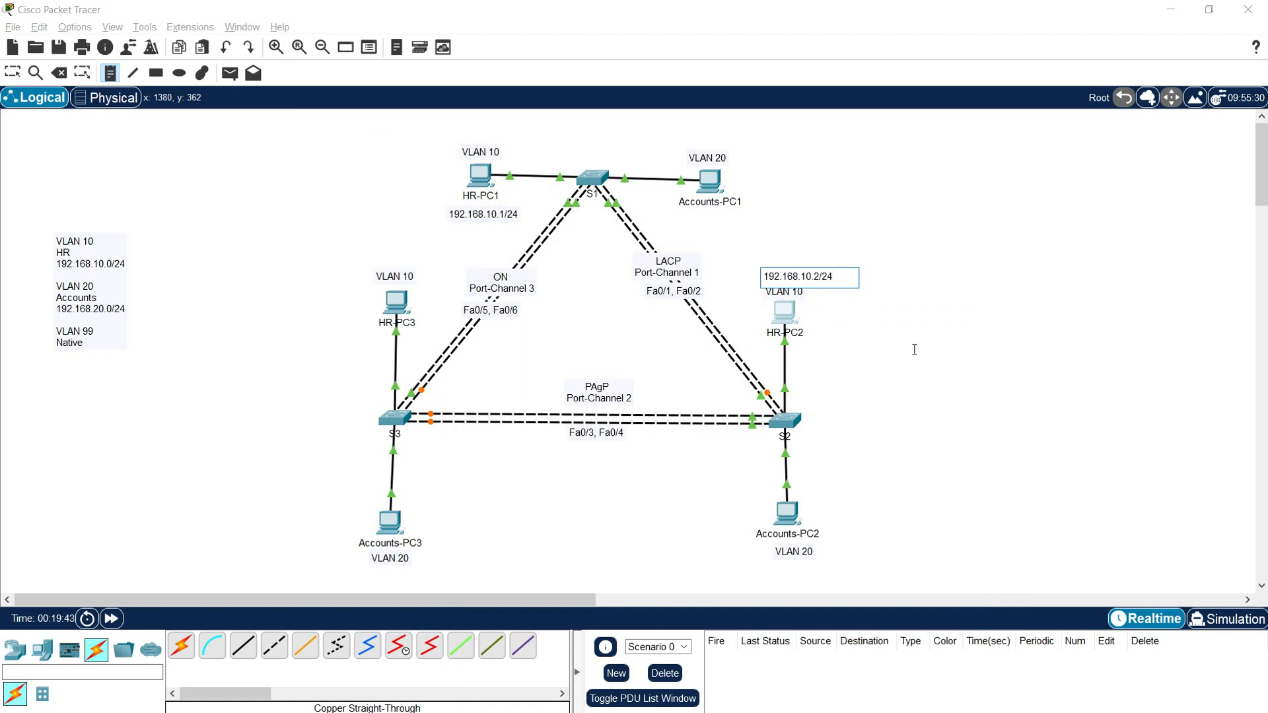
{"action": "key", "text": "Escape"}
{"action": "left_click_drag", "start_coordinate": [786, 274], "coordinate": [787, 274]}
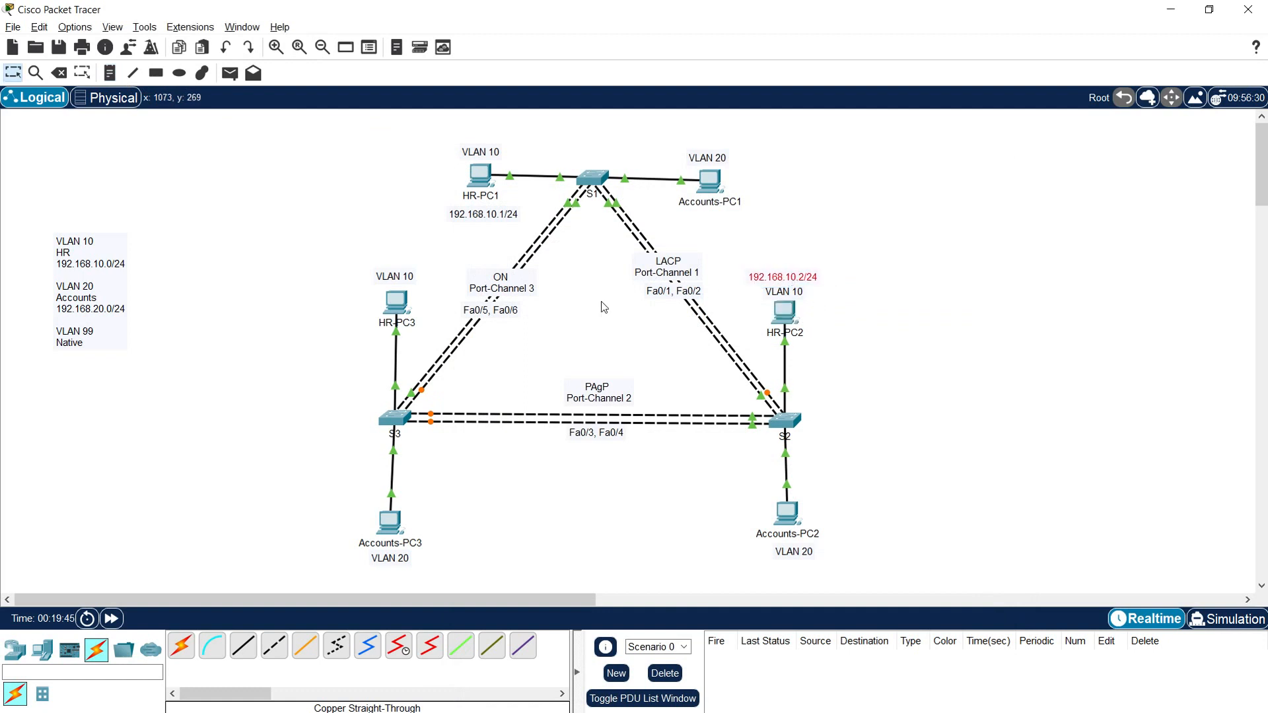
- Give HR-PC3 the static IPv4 address 192.168.10.3 with subnet mask 255.255.255.0 and copy the address
{"action": "left_click", "coordinate": [396, 304]}
{"action": "left_click", "coordinate": [584, 170]}
{"action": "left_click", "coordinate": [518, 248]}
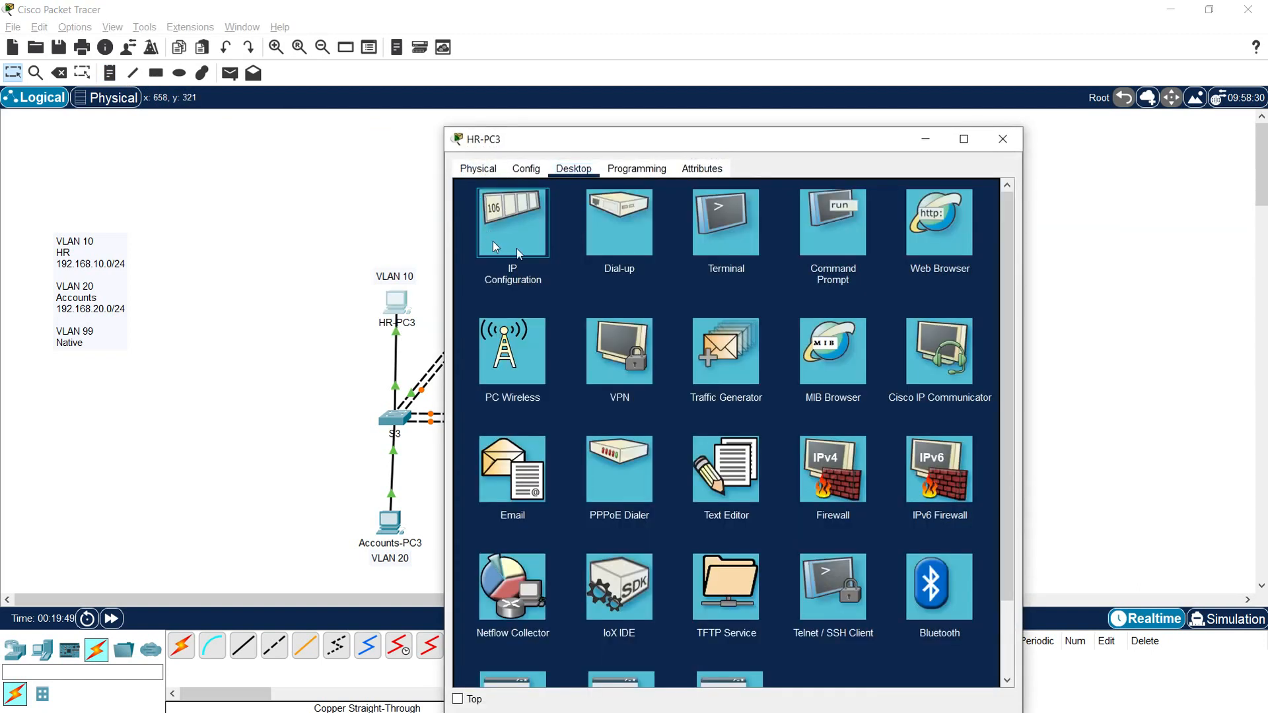
{"action": "left_click", "coordinate": [672, 272]}
{"action": "key", "text": "ctrl+v"}
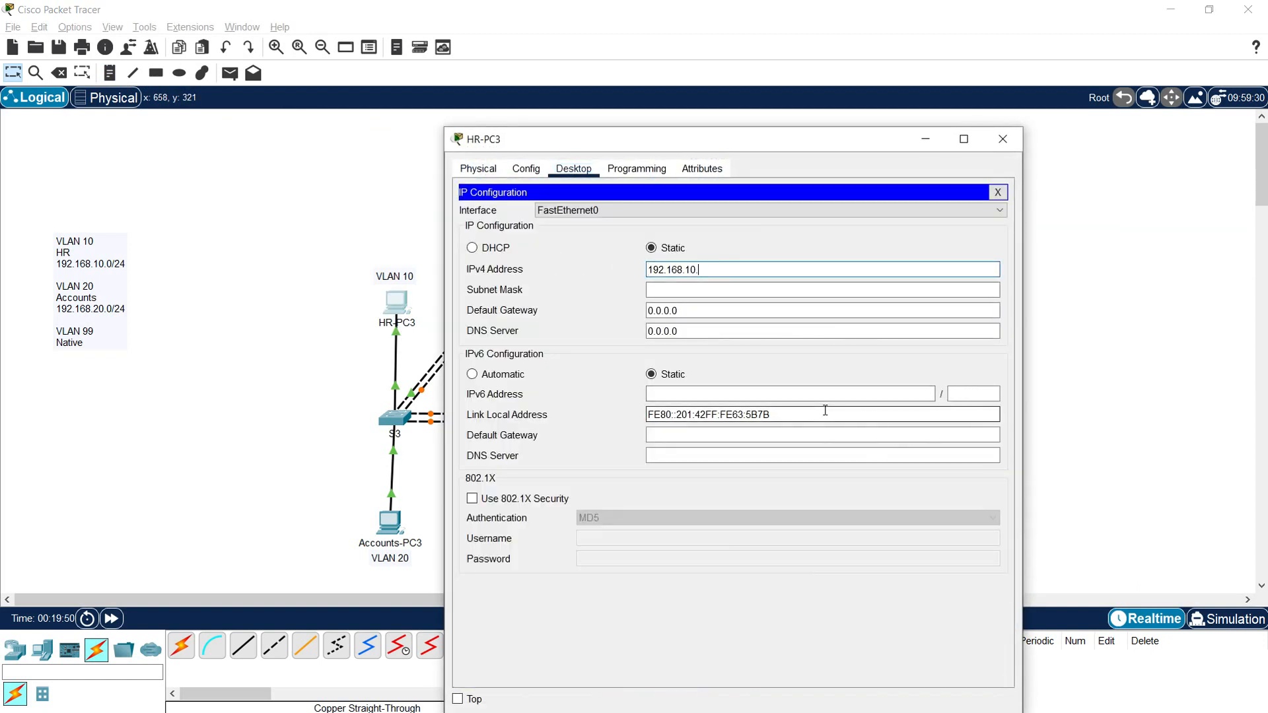
{"action": "left_click", "coordinate": [750, 292]}
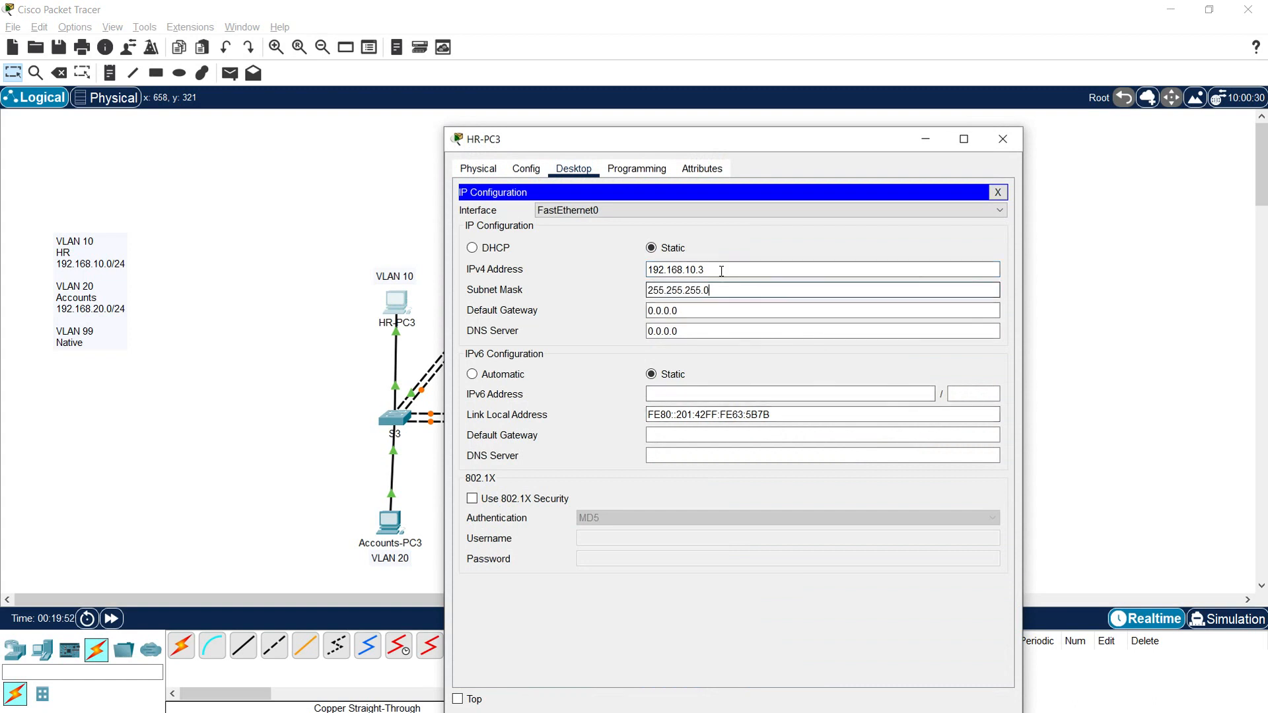
{"action": "left_click_drag", "start_coordinate": [711, 269], "coordinate": [645, 271]}
{"action": "left_click", "coordinate": [1002, 138]}
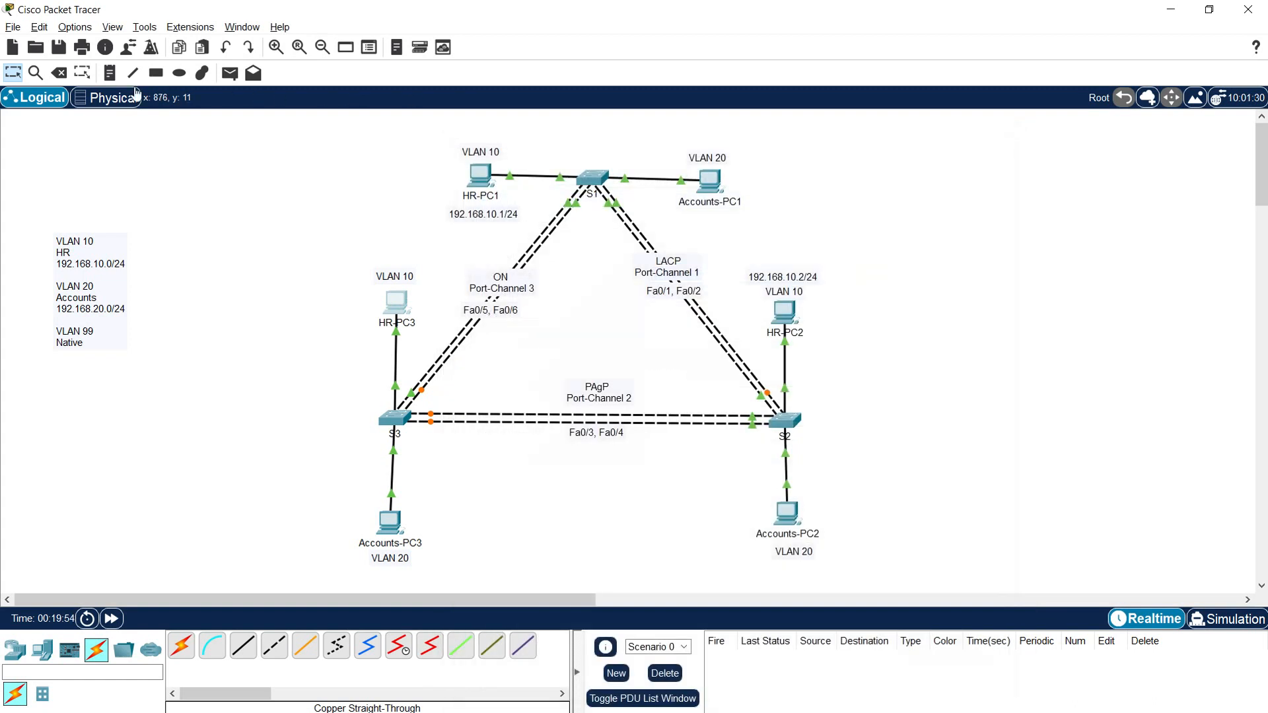
- Add the note 192.168.10.3/24 and line it up above the VLAN 10 label of HR-PC3
{"action": "left_click", "coordinate": [359, 249]}
{"action": "key", "text": "ctrl+v"}
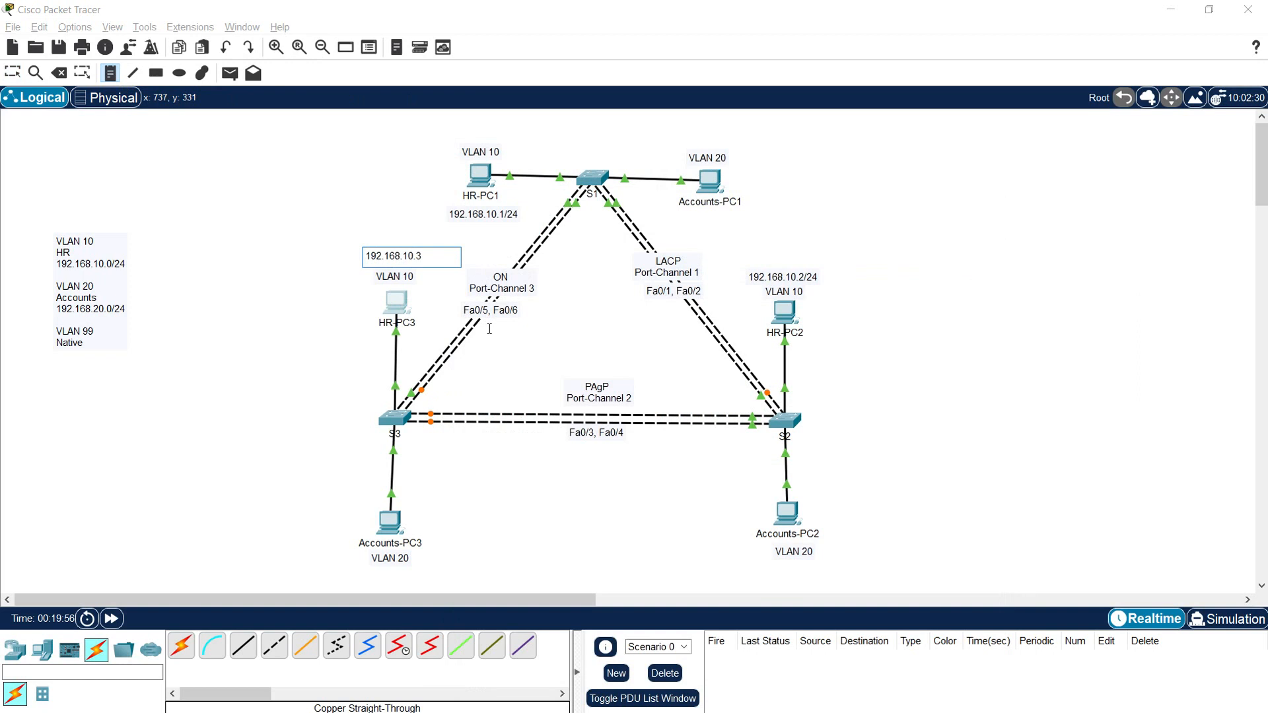
{"action": "left_click", "coordinate": [489, 329]}
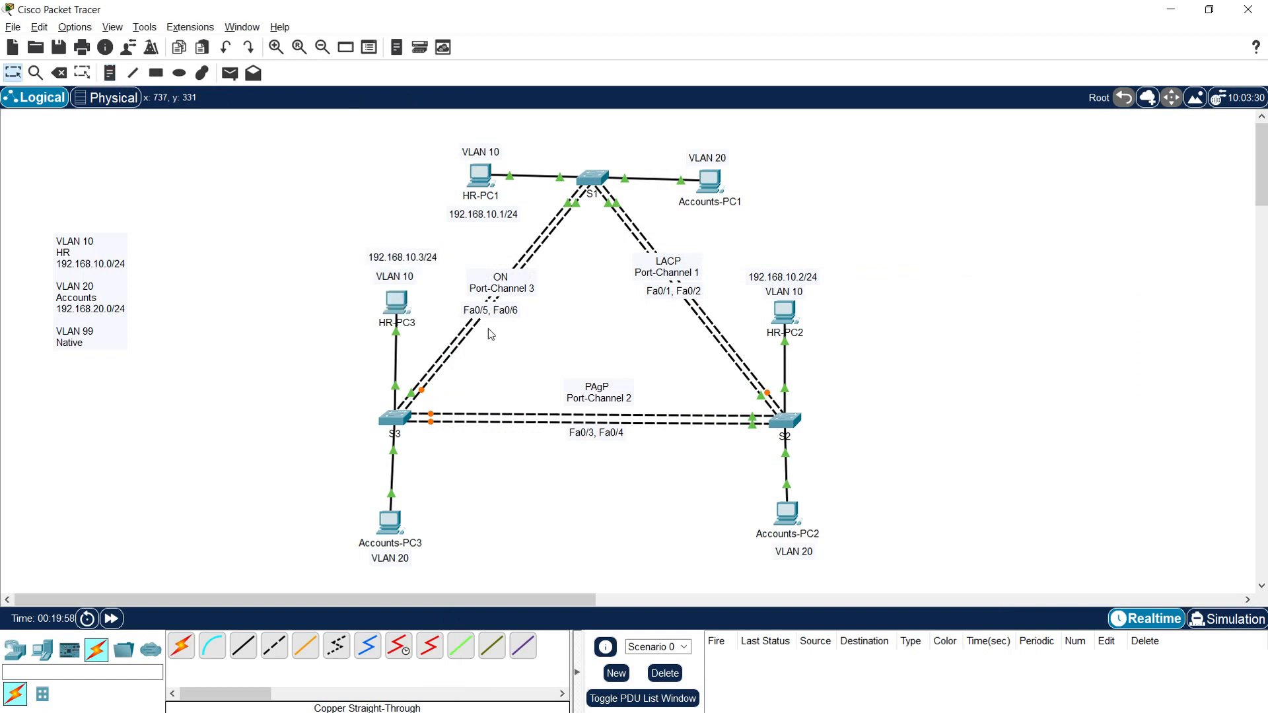
{"action": "left_click_drag", "start_coordinate": [409, 259], "coordinate": [400, 266]}
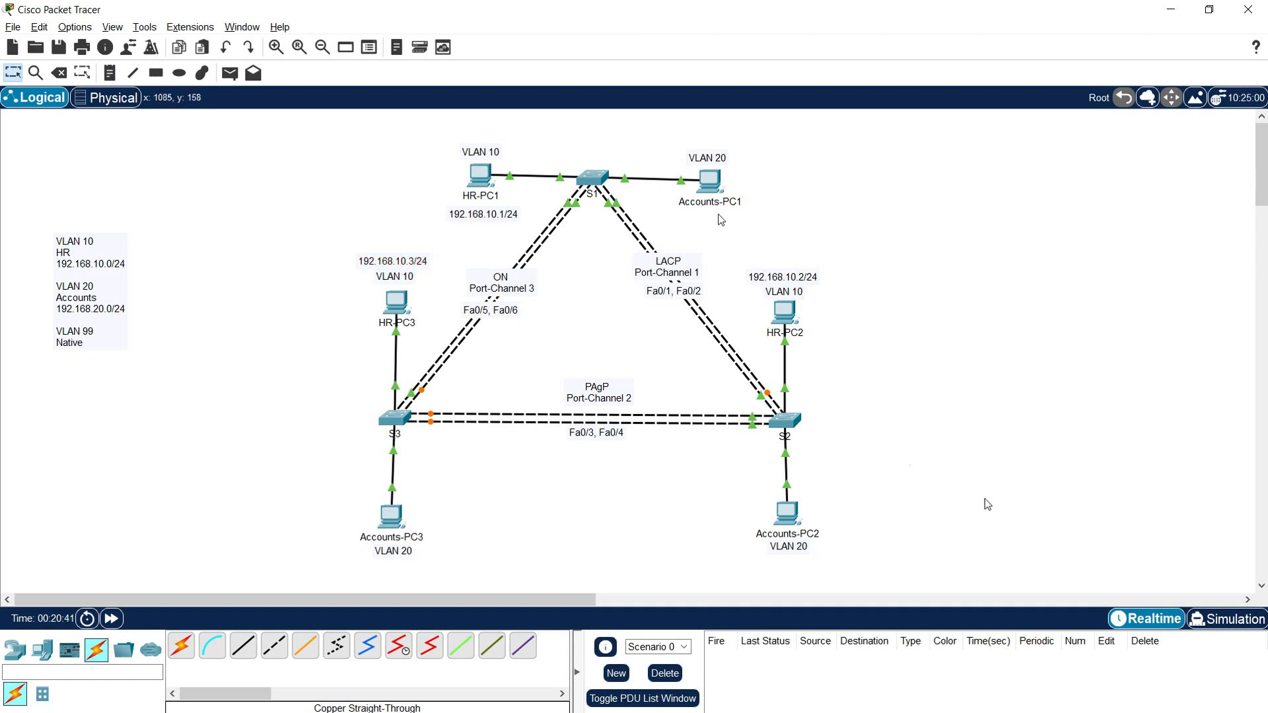
- Give Accounts-PC1 the static IPv4 address 192.168.20.1 with subnet mask 255.255.255.0 and copy the address
{"action": "left_click", "coordinate": [701, 179]}
{"action": "left_click", "coordinate": [574, 169]}
{"action": "left_click", "coordinate": [511, 239]}
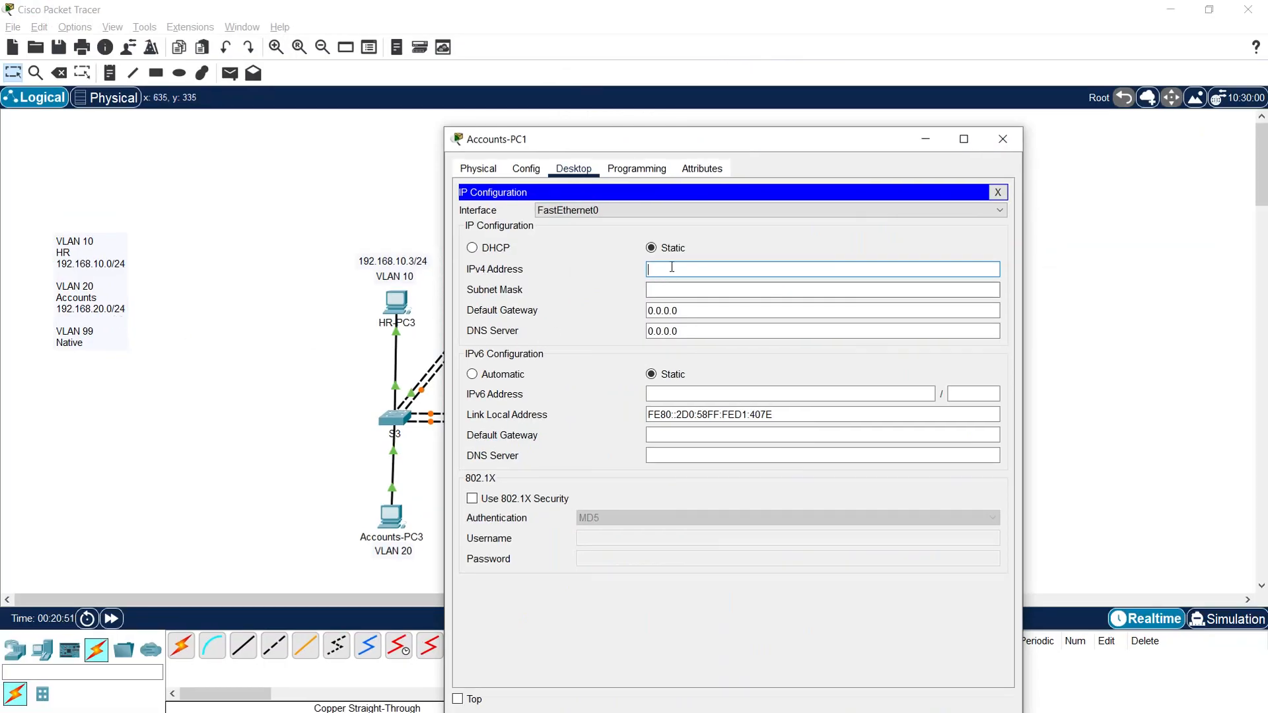
{"action": "left_click", "coordinate": [681, 272]}
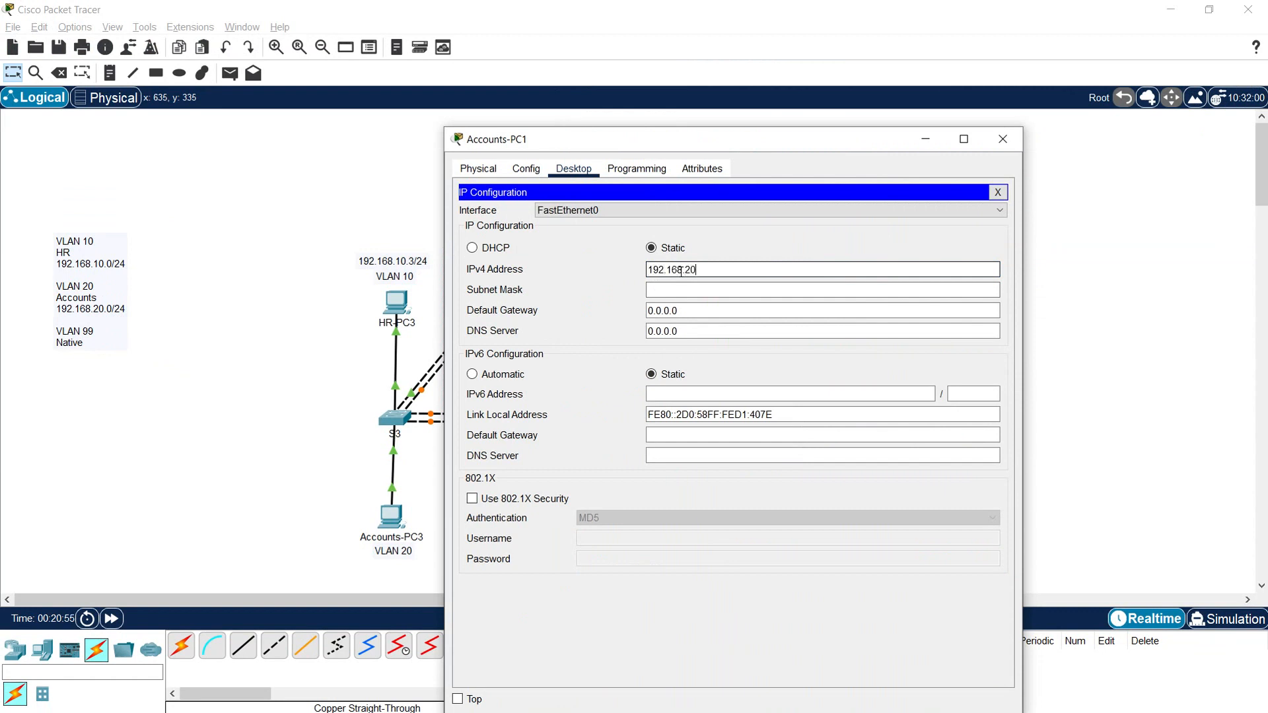
{"action": "type", "text": "192.168.20.1"}
{"action": "left_click", "coordinate": [681, 290]}
{"action": "left_click_drag", "start_coordinate": [722, 271], "coordinate": [609, 275]}
{"action": "key", "text": "ctrl+c"}
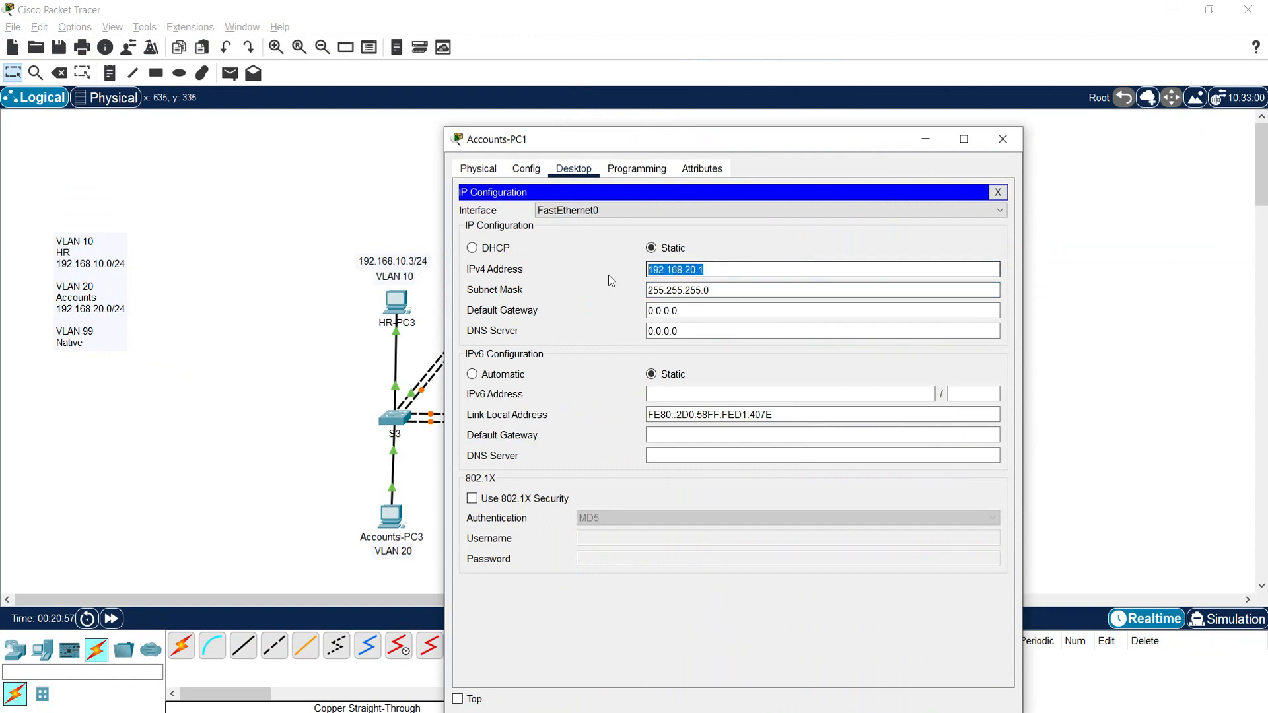
{"action": "left_click", "coordinate": [1002, 139]}
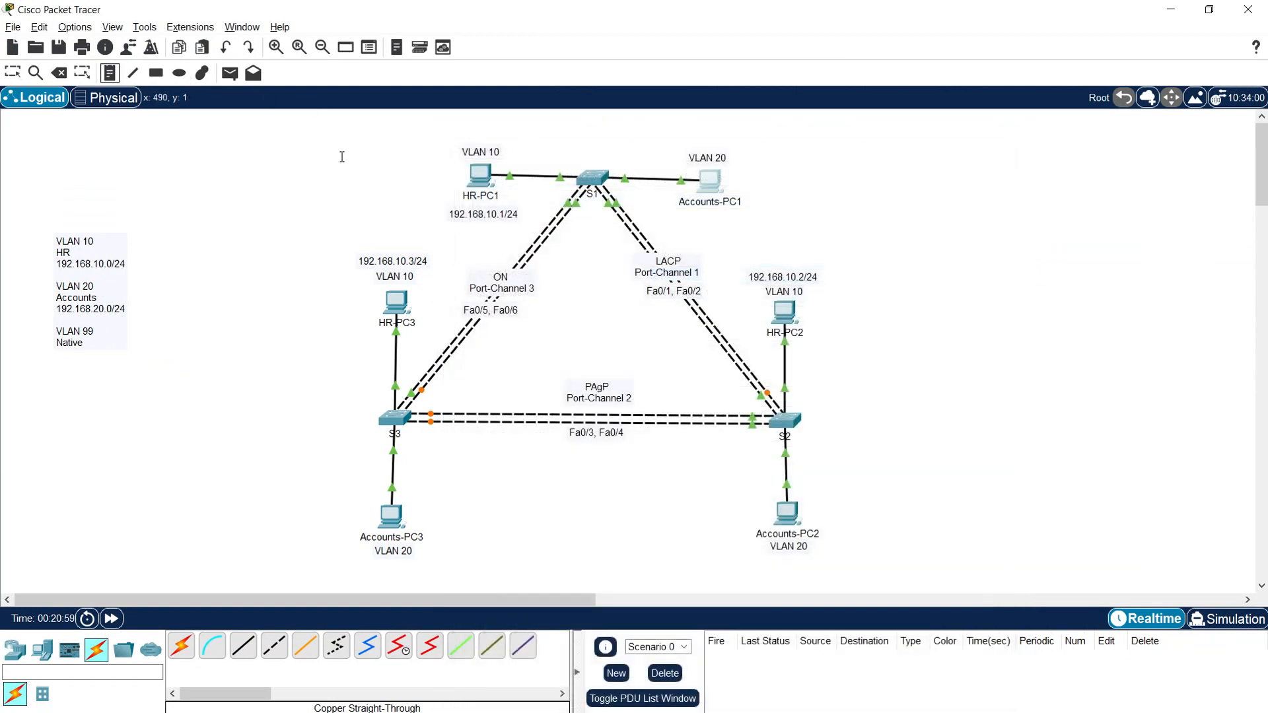
- Add the note 192.168.20.1/24 and centre it above the VLAN 20 label of Accounts-PC1
{"action": "left_click", "coordinate": [683, 134]}
{"action": "key", "text": "ctrl+v"}
{"action": "type", "text": "/24"}
{"action": "key", "text": "Escape"}
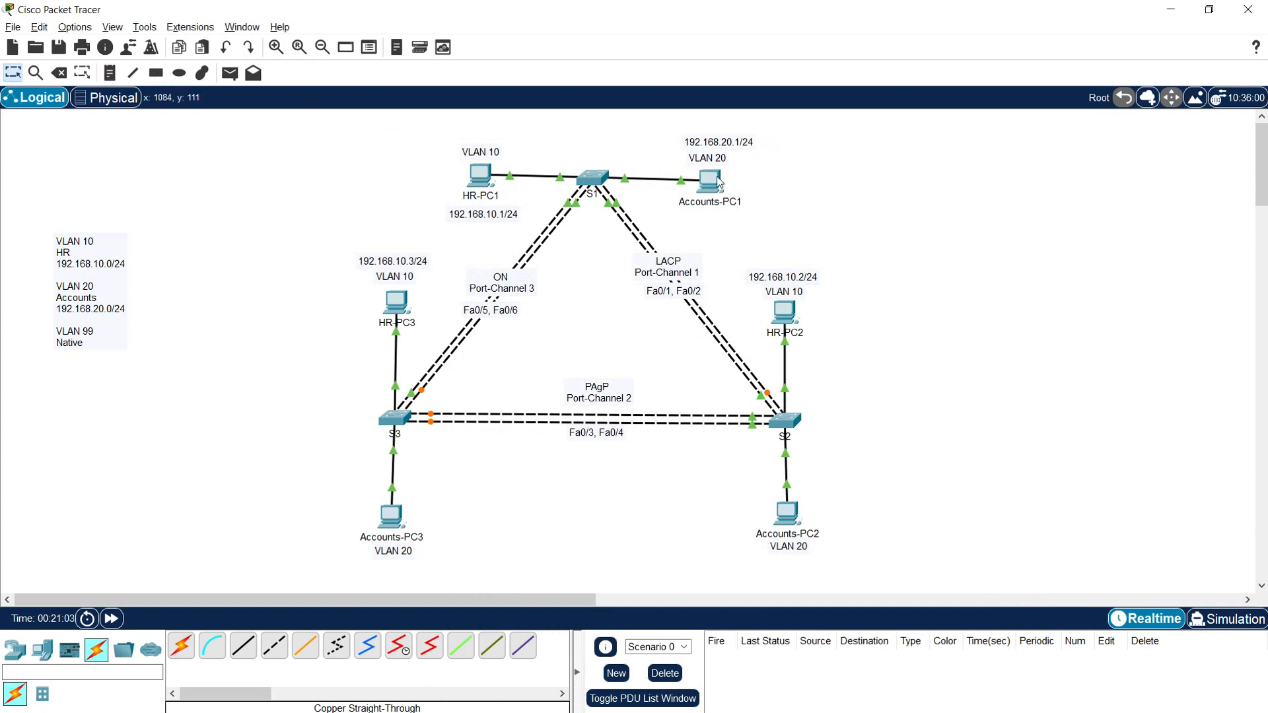
{"action": "left_click_drag", "start_coordinate": [719, 144], "coordinate": [706, 145]}
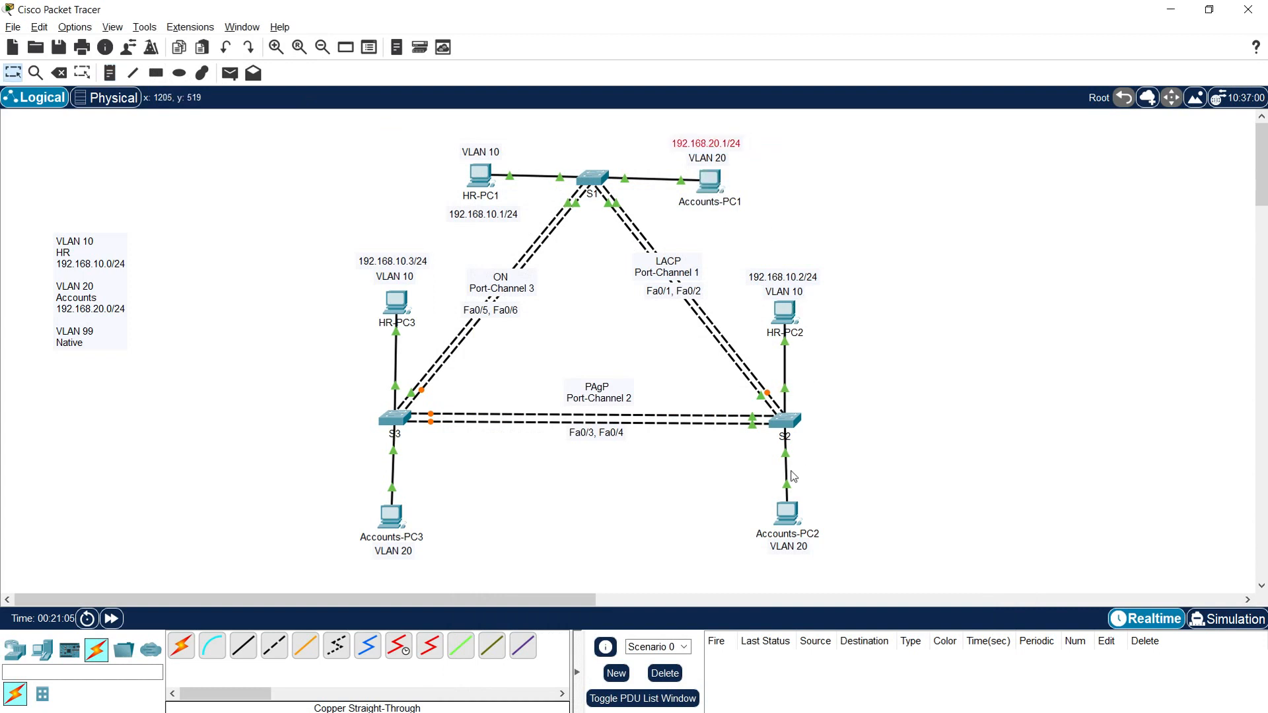
- Give Accounts-PC2 the static IPv4 address 192.168.20.2 with subnet mask 255.255.255.0 and copy the address
{"action": "left_click", "coordinate": [788, 516]}
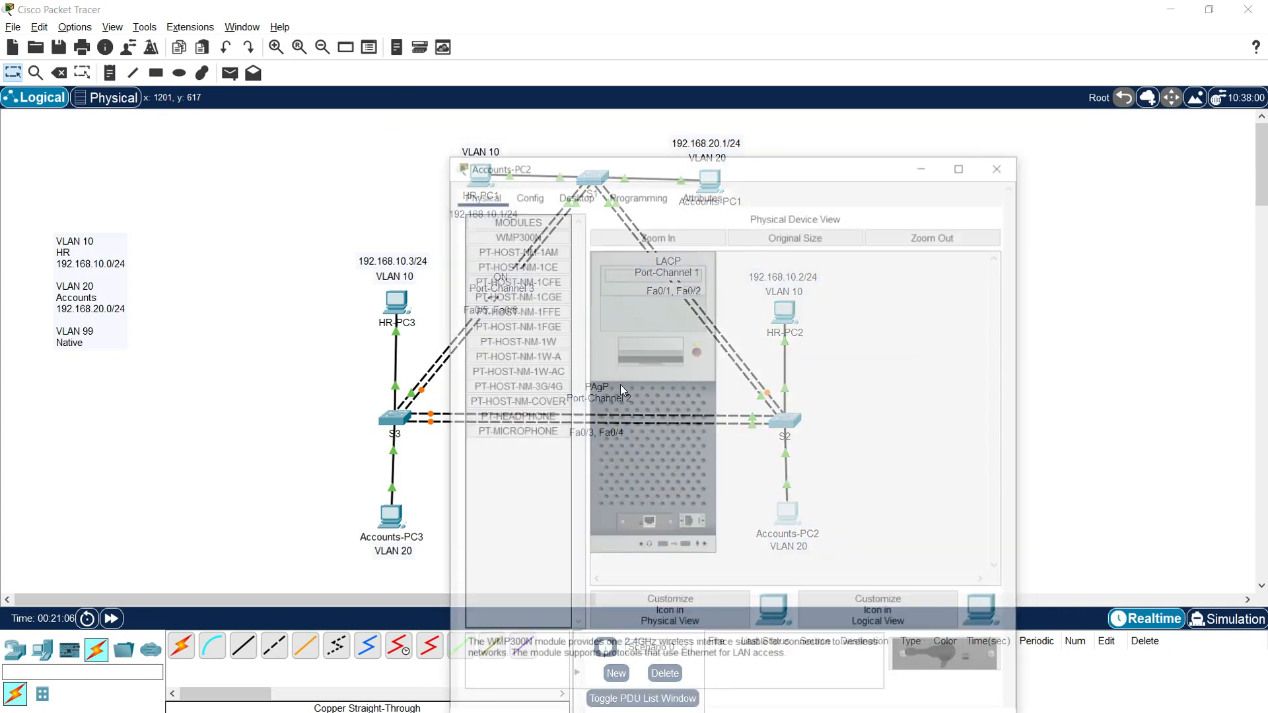
{"action": "left_click", "coordinate": [574, 169]}
{"action": "left_click", "coordinate": [522, 238]}
{"action": "left_click", "coordinate": [674, 270]}
{"action": "type", "text": "192.168.20.1"}
{"action": "key", "text": "BackSpace"}
{"action": "type", "text": "2"}
{"action": "key", "text": "Tab"}
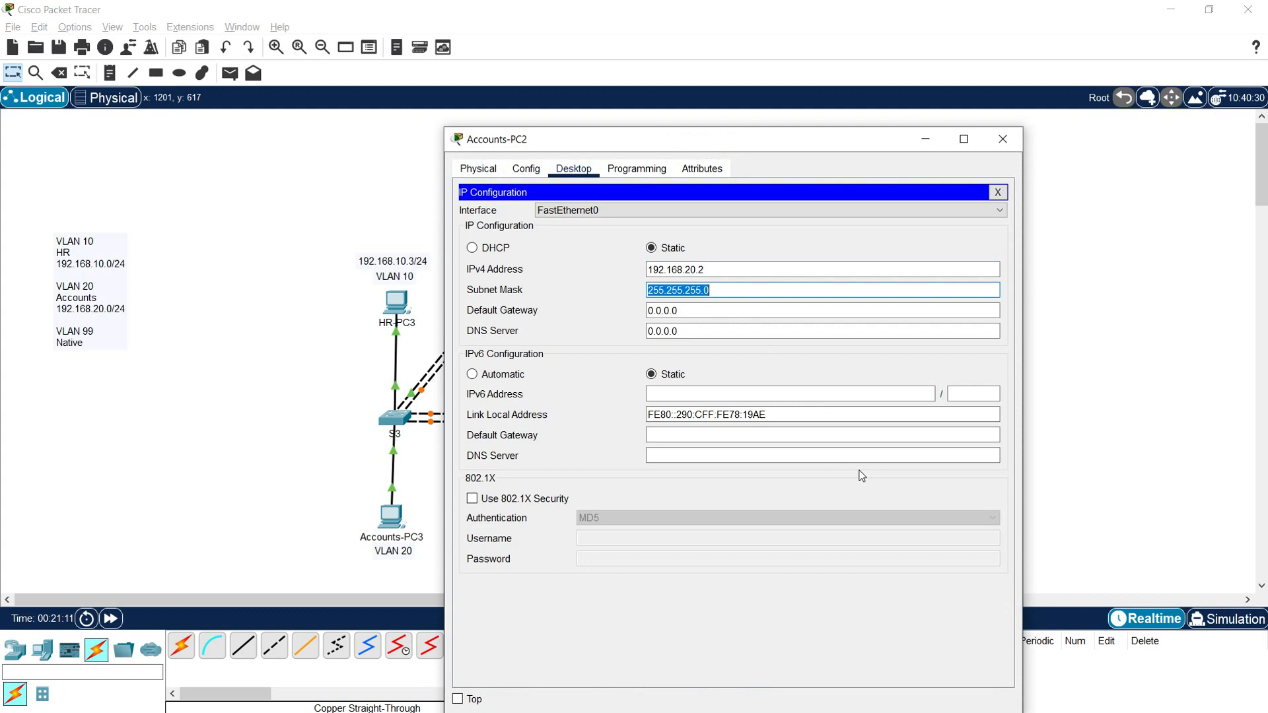
{"action": "double_click", "coordinate": [713, 268]}
{"action": "key", "text": "ctrl+c"}
{"action": "left_click", "coordinate": [1002, 139]}
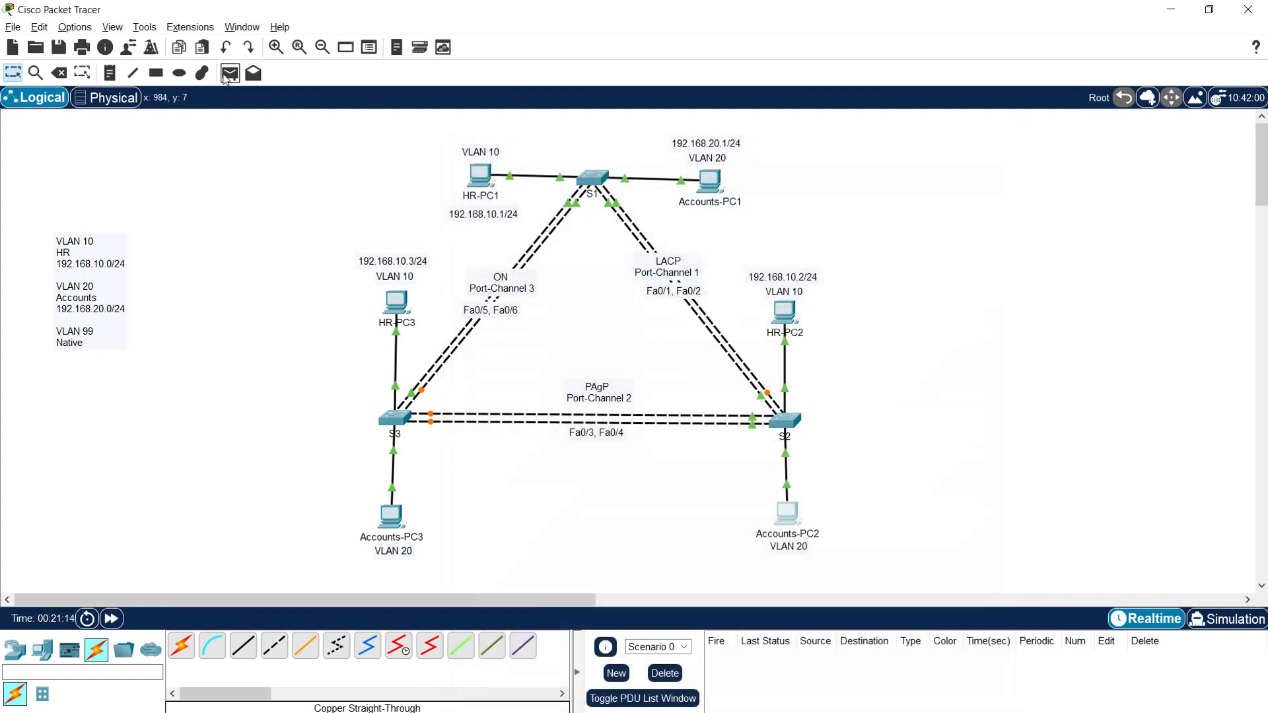
- Add the note 192.168.20.2/24 and place it directly below the VLAN 20 label of Accounts-PC2
{"action": "left_click", "coordinate": [109, 72]}
{"action": "left_click", "coordinate": [751, 565]}
{"action": "key", "text": "ctrl+v"}
{"action": "type", "text": "/24"}
{"action": "key", "text": "Escape"}
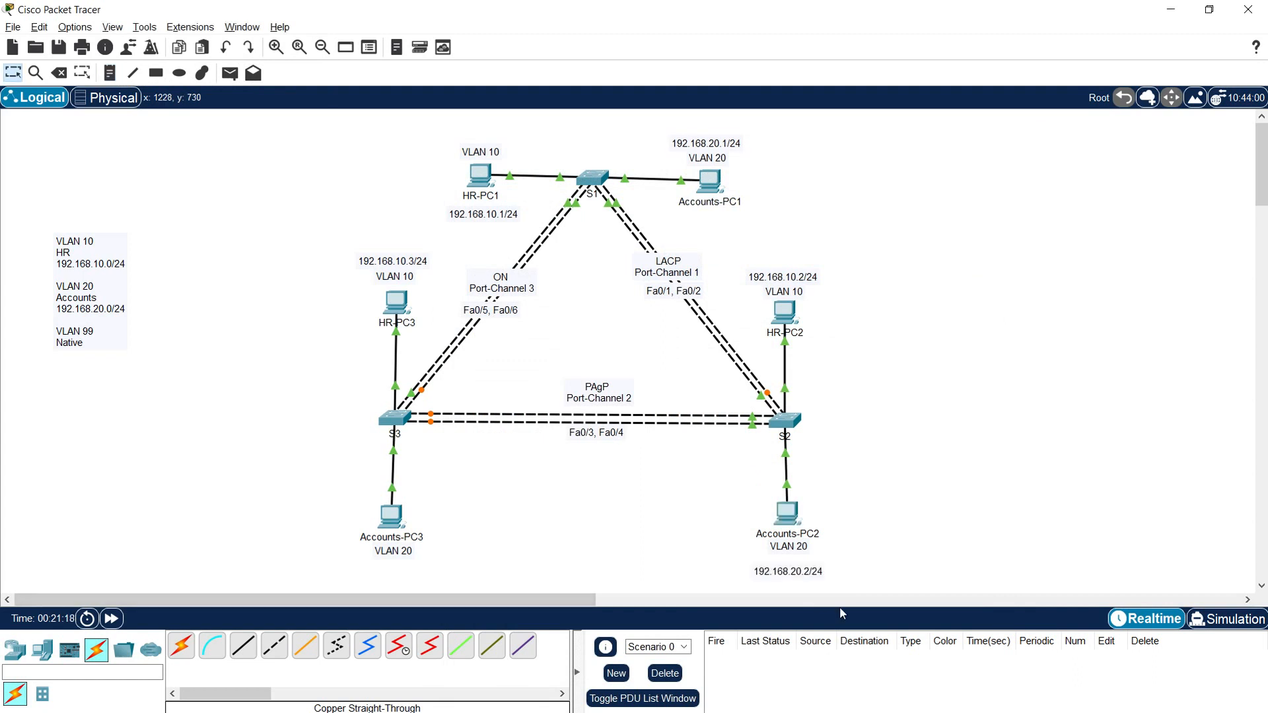
{"action": "left_click_drag", "start_coordinate": [780, 574], "coordinate": [784, 563]}
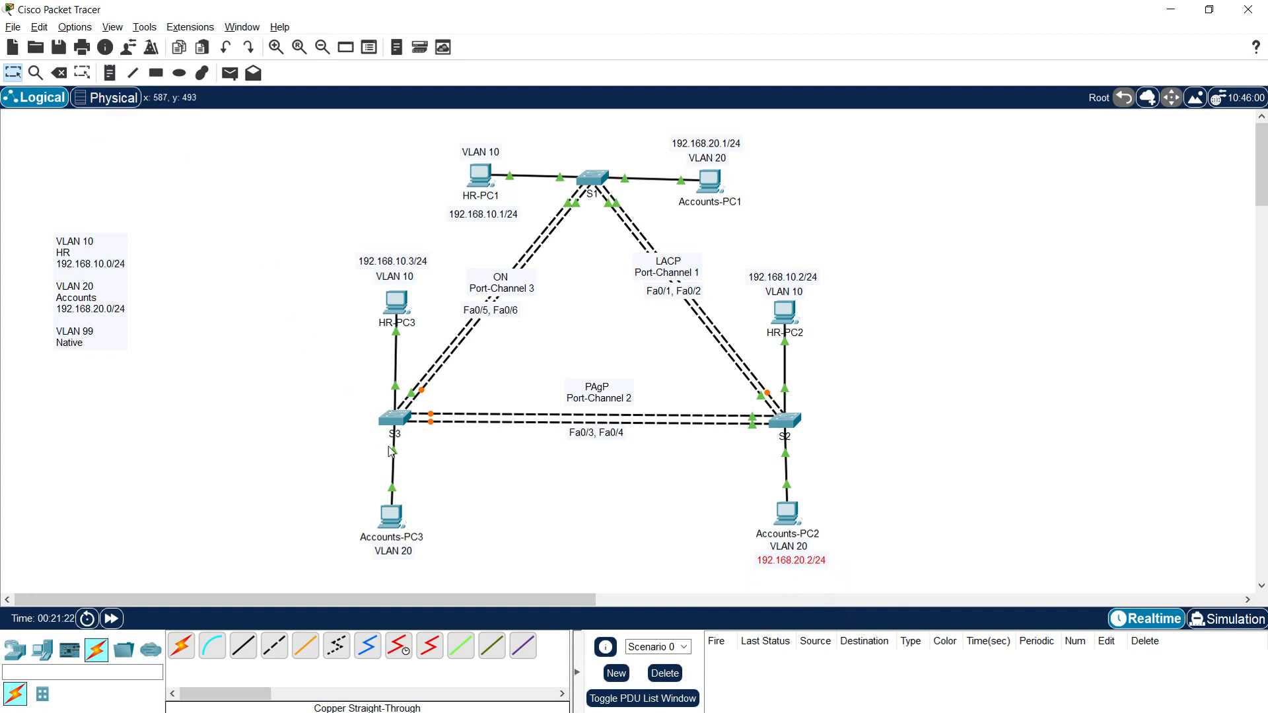
- Give Accounts-PC3 the static IPv4 address 192.168.20.3 with the default subnet mask and copy the address
{"action": "left_click", "coordinate": [391, 517]}
{"action": "left_click", "coordinate": [581, 173]}
{"action": "left_click", "coordinate": [662, 268]}
{"action": "key", "text": "ctrl+v"}
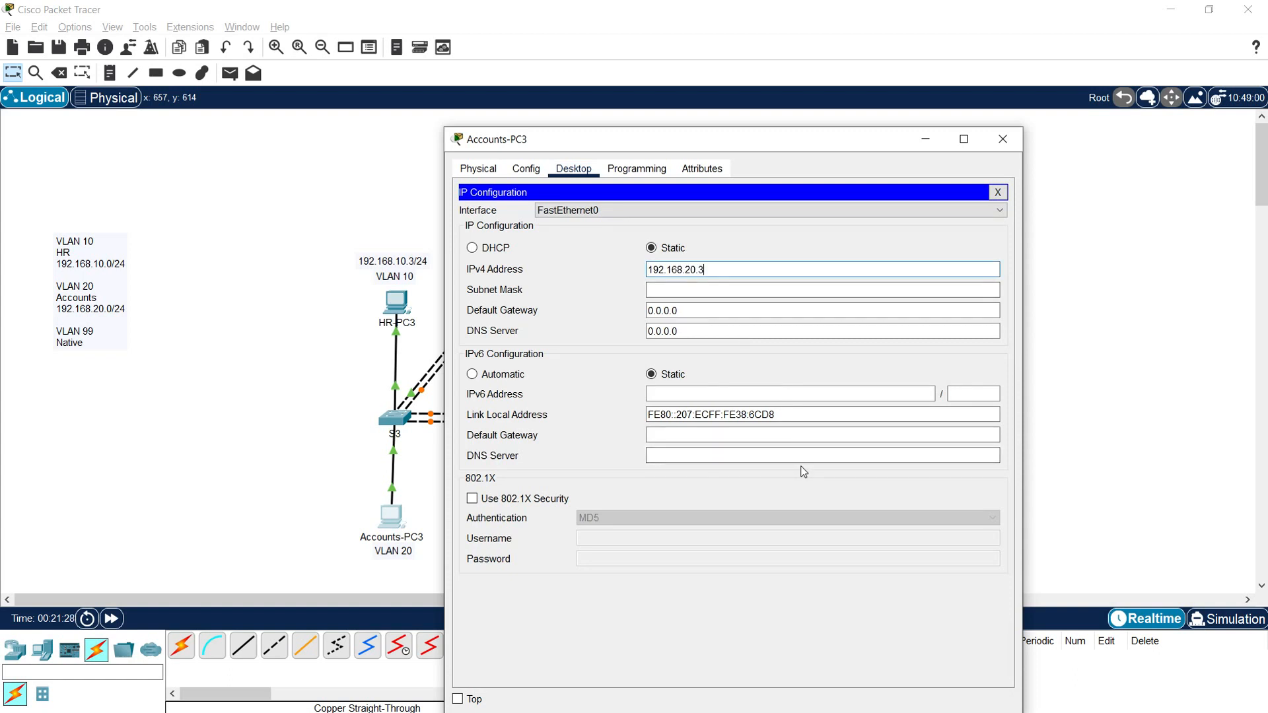
{"action": "left_click_drag", "start_coordinate": [716, 273], "coordinate": [625, 271]}
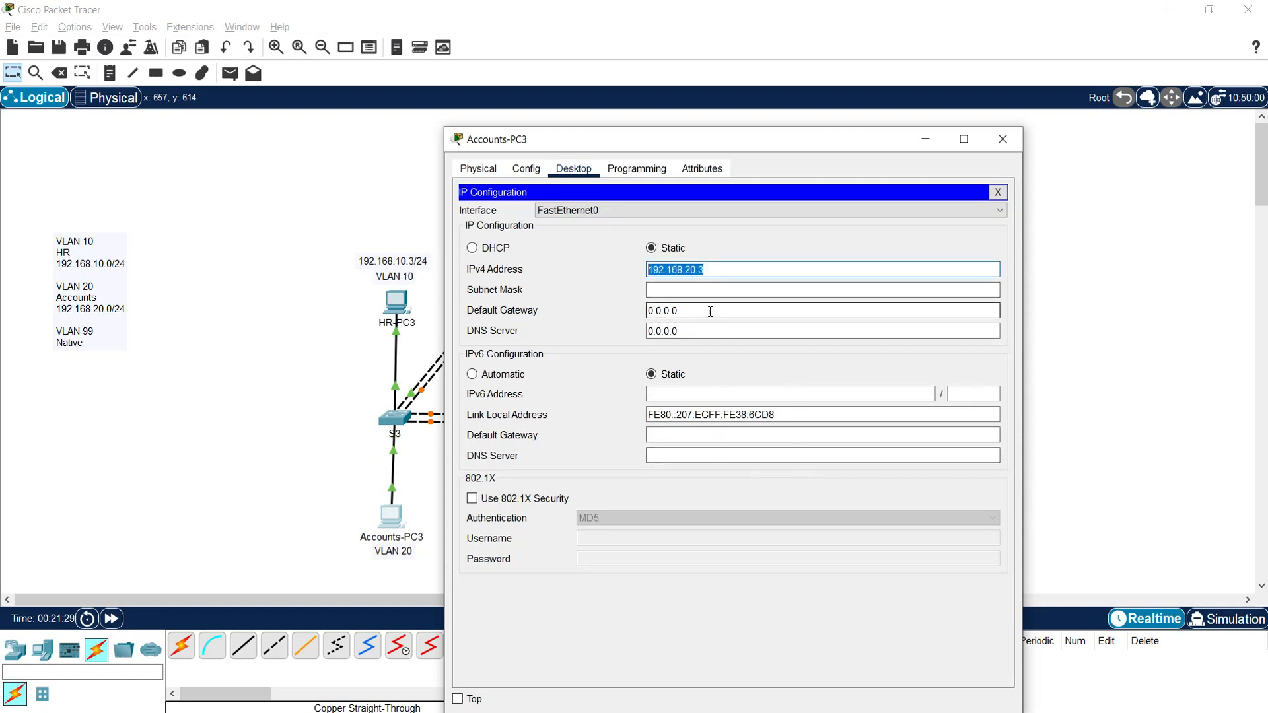
{"action": "left_click", "coordinate": [711, 291]}
{"action": "left_click", "coordinate": [1003, 139]}
- Add the note 192.168.20.3/24 and centre it below the VLAN 20 label of Accounts-PC3
{"action": "left_click", "coordinate": [230, 73]}
{"action": "left_click", "coordinate": [110, 73]}
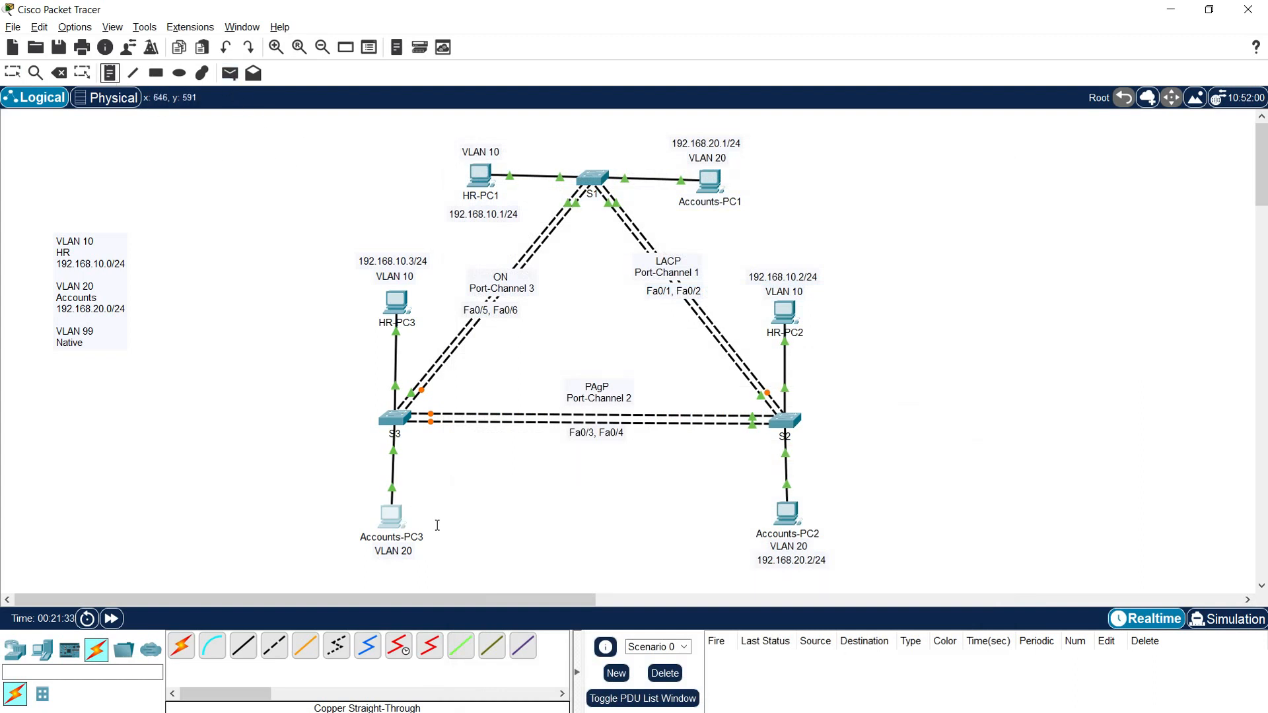
{"action": "left_click", "coordinate": [371, 561]}
{"action": "type", "text": "192.168.20.3"}
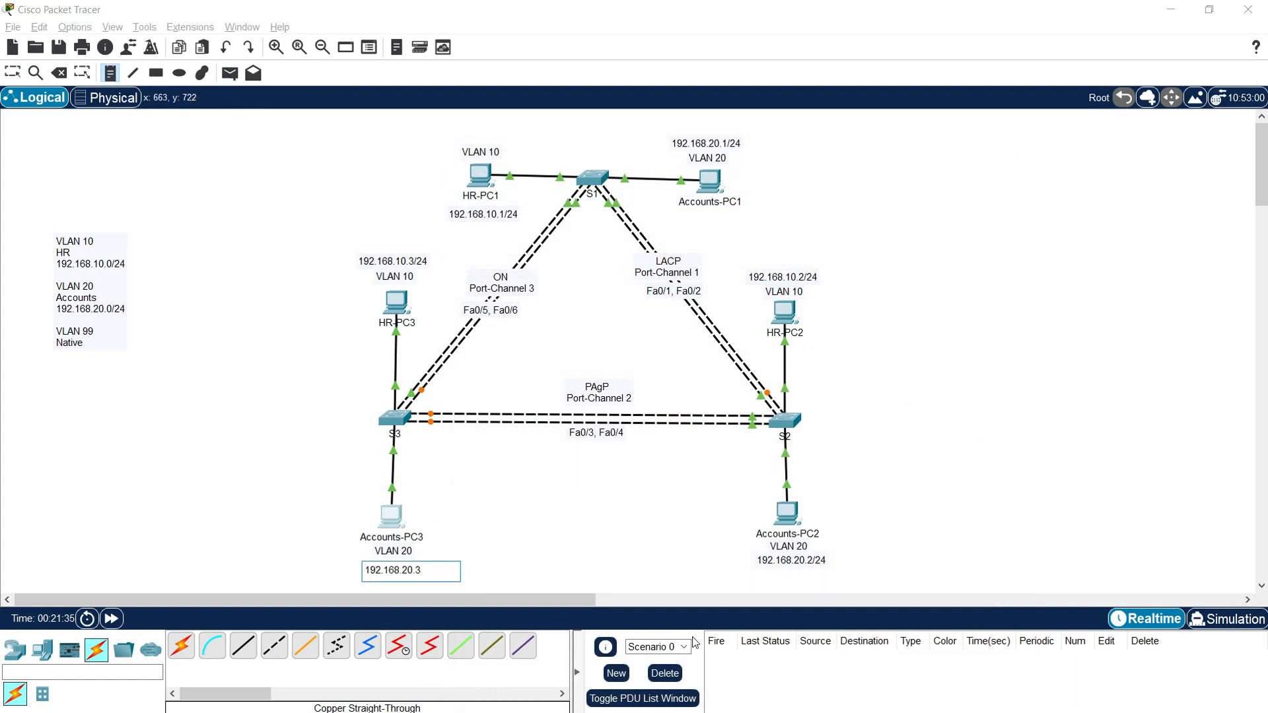
{"action": "key", "text": "Escape"}
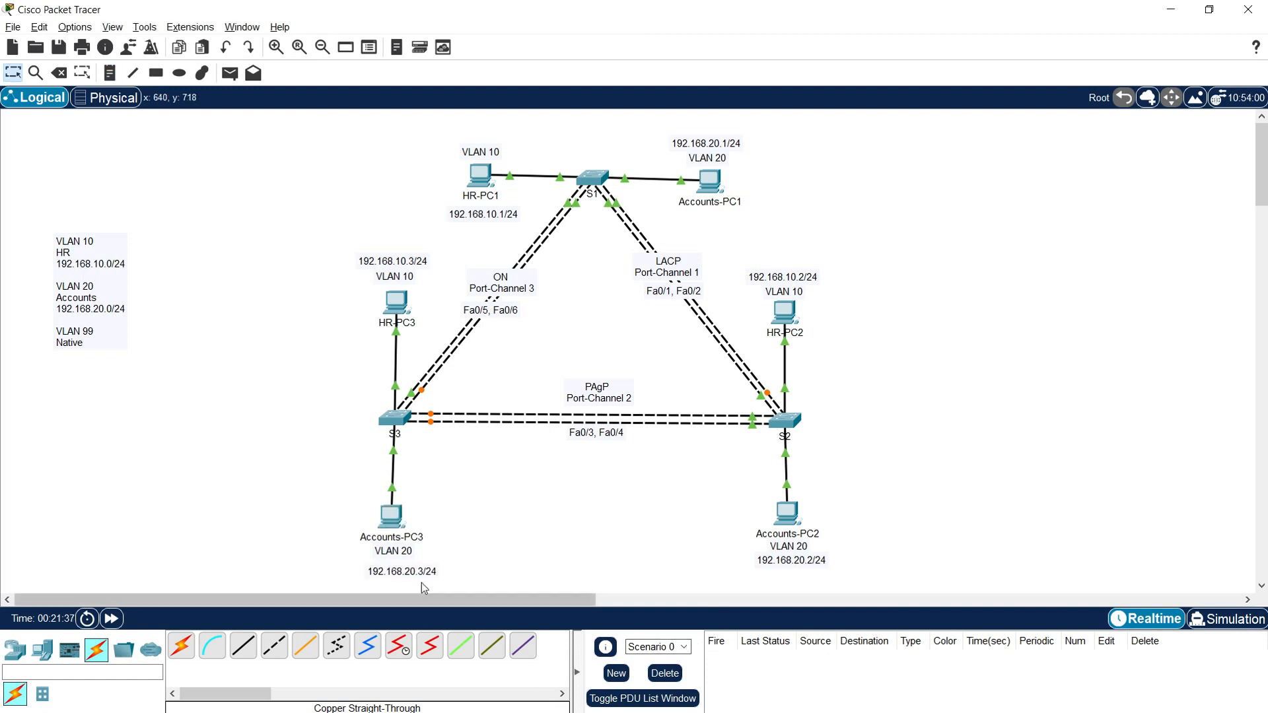
{"action": "left_click_drag", "start_coordinate": [392, 572], "coordinate": [405, 569]}
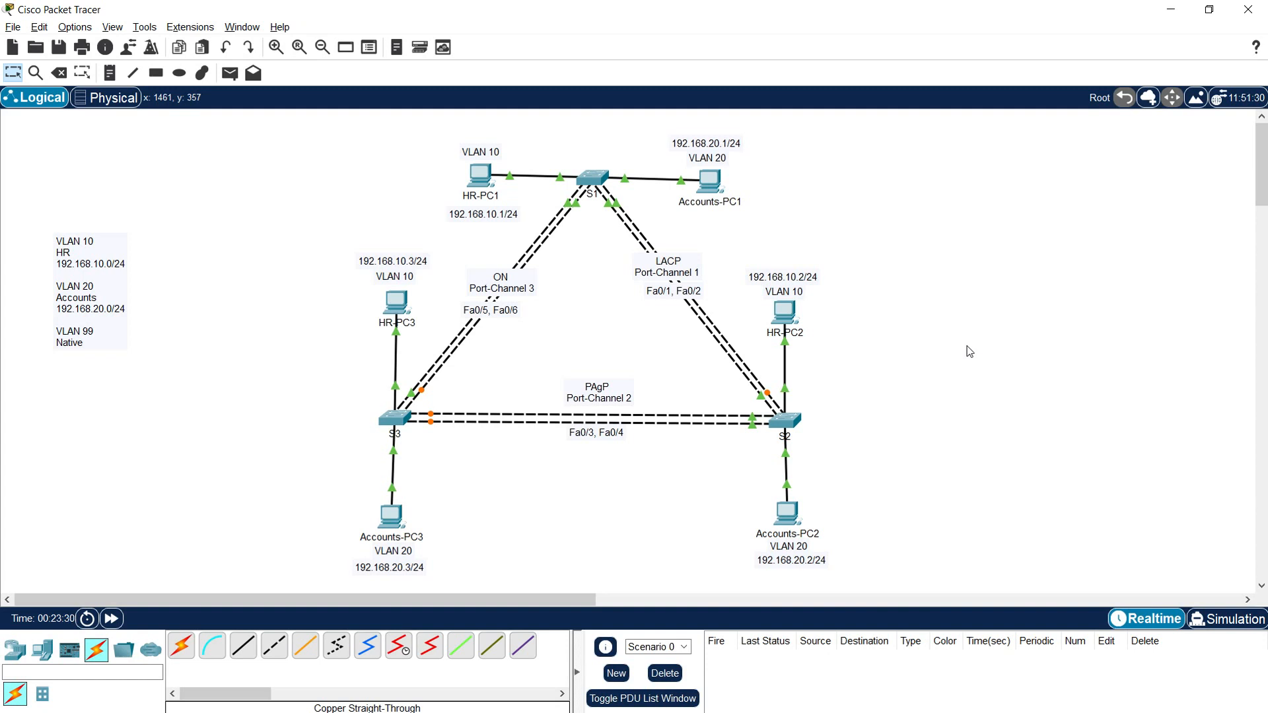
- Open the command line of switch S1 and enter global configuration mode with enable and configure terminal
{"action": "left_click", "coordinate": [592, 177]}
{"action": "left_click", "coordinate": [566, 168]}
{"action": "left_click_drag", "start_coordinate": [587, 150], "coordinate": [500, 59]}
{"action": "left_click_drag", "start_coordinate": [937, 259], "coordinate": [1147, 262]}
{"action": "key", "text": "Return"}
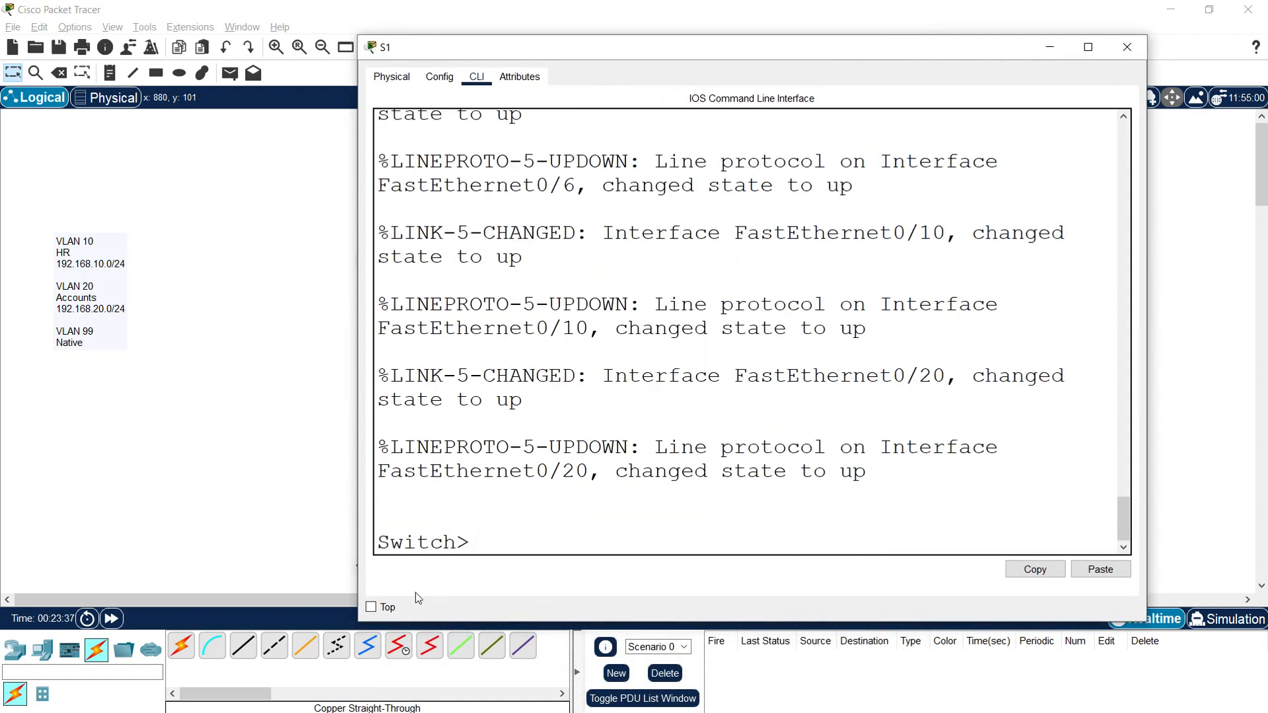
{"action": "type", "text": "ENABLE"}
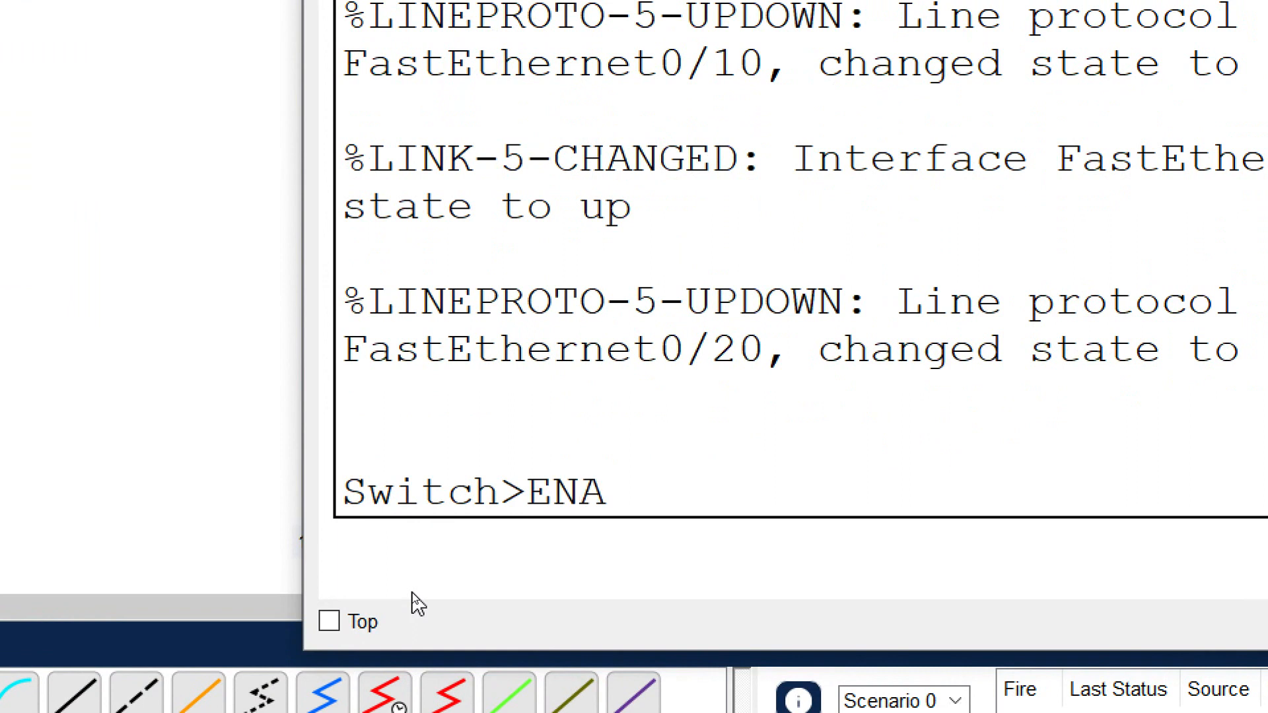
{"action": "key", "text": "Return"}
{"action": "type", "text": "configure terminal"}
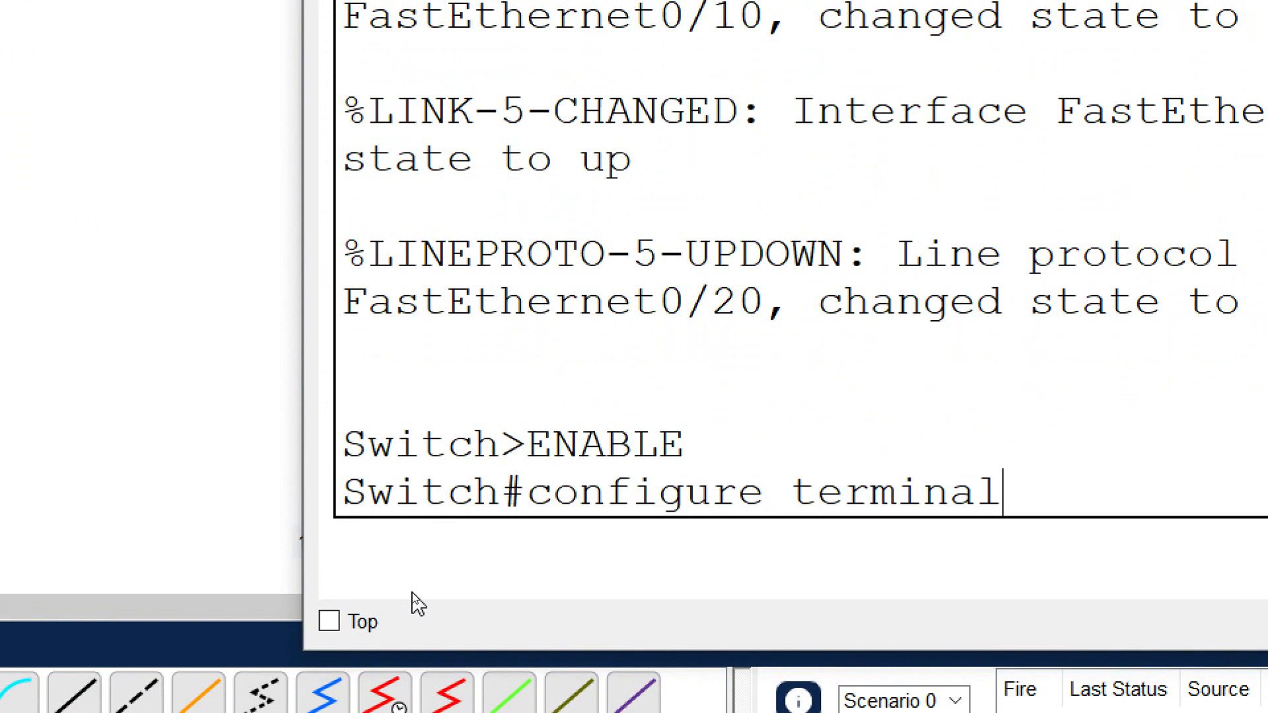
{"action": "key", "text": "Return"}
- Set the switch's hostname to S1 and disable DNS lookups with no ip domain-lookup
{"action": "type", "text": "hostname S1"}
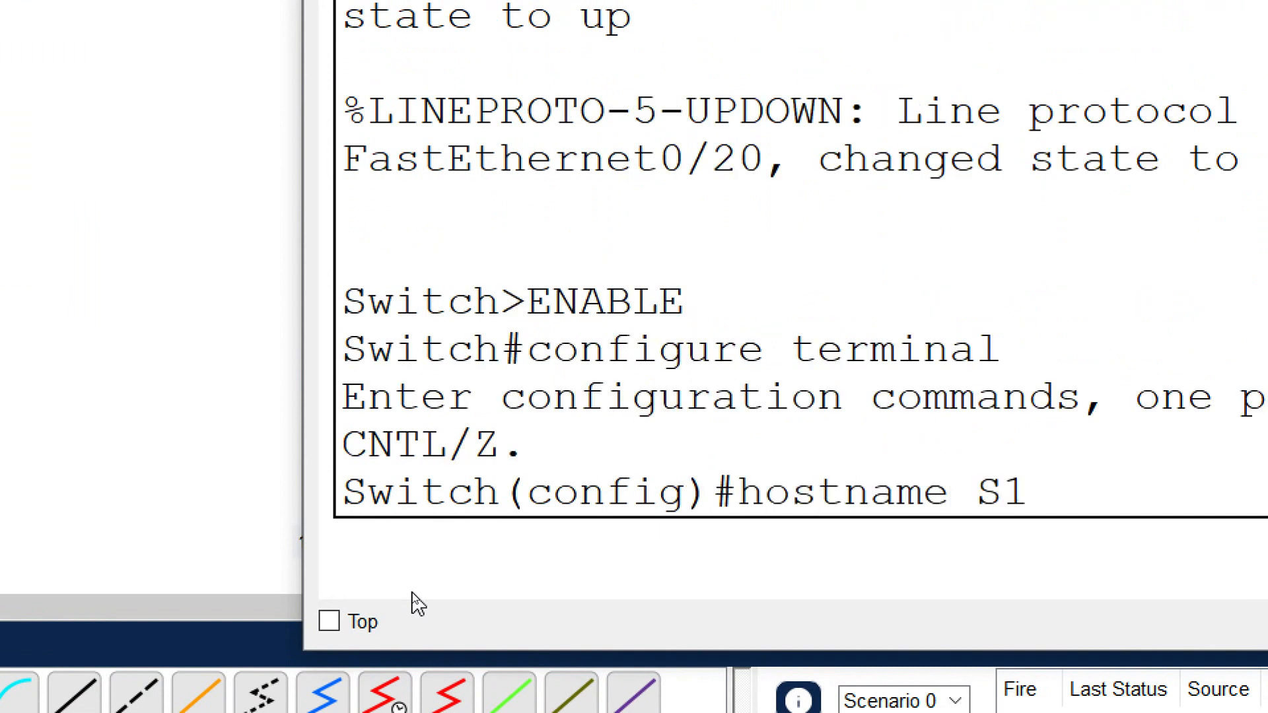
{"action": "key", "text": "Return"}
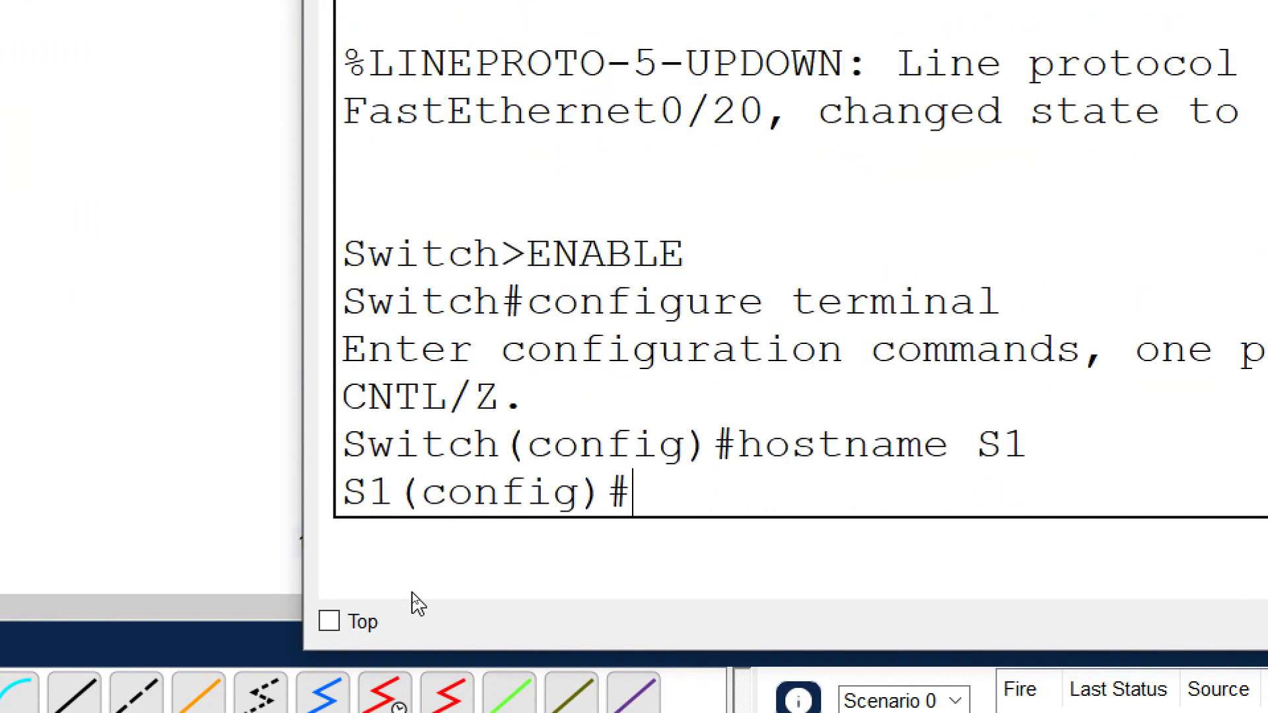
{"action": "type", "text": "no ip "}
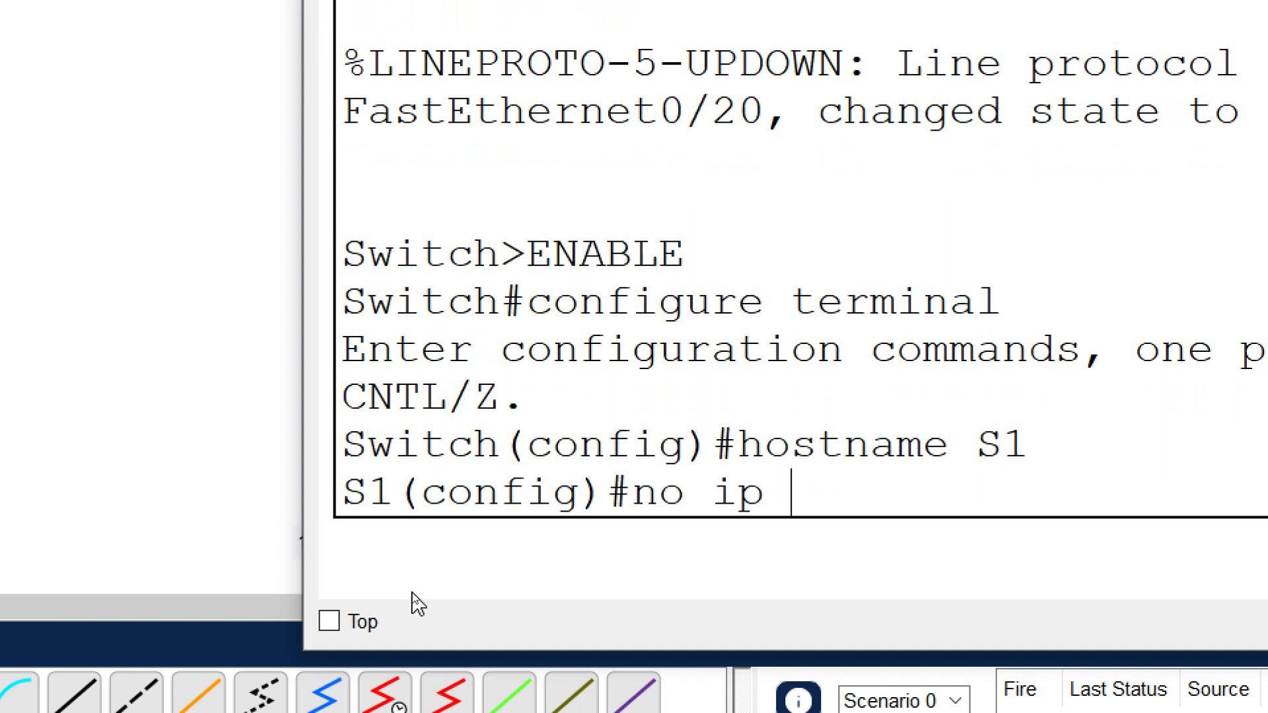
{"action": "type", "text": "domain"}
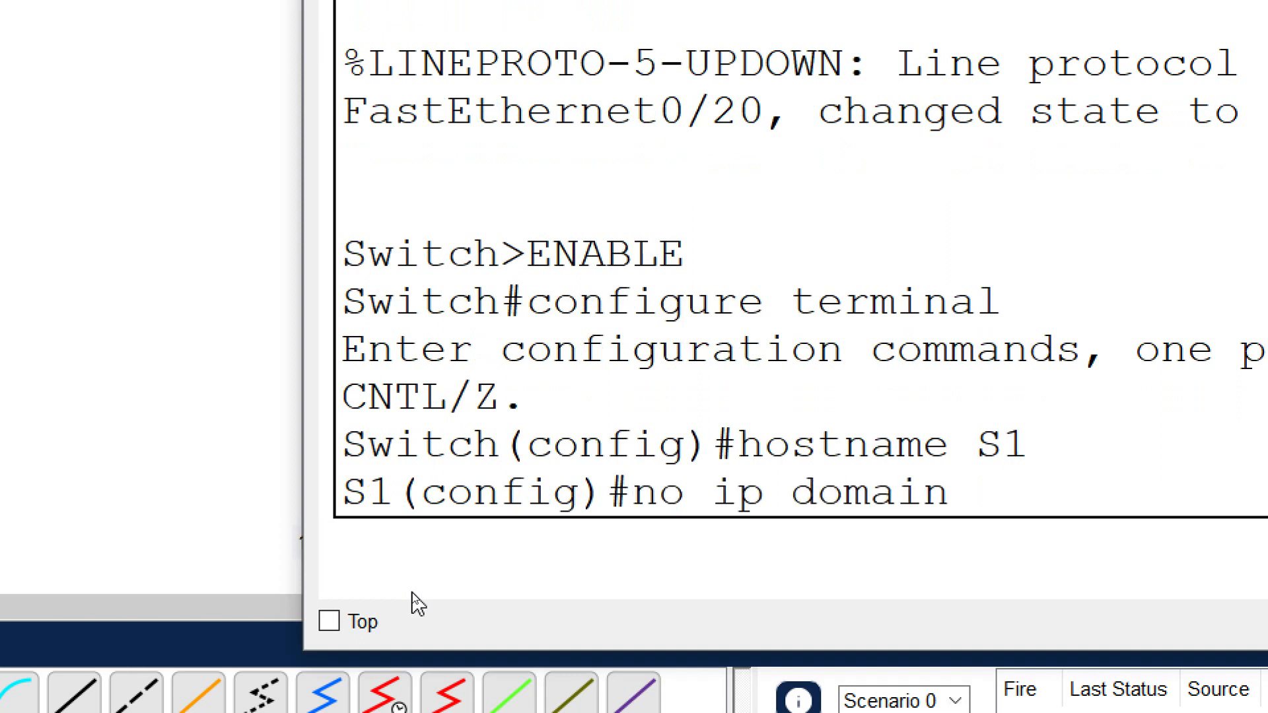
{"action": "type", "text": "-lookup"}
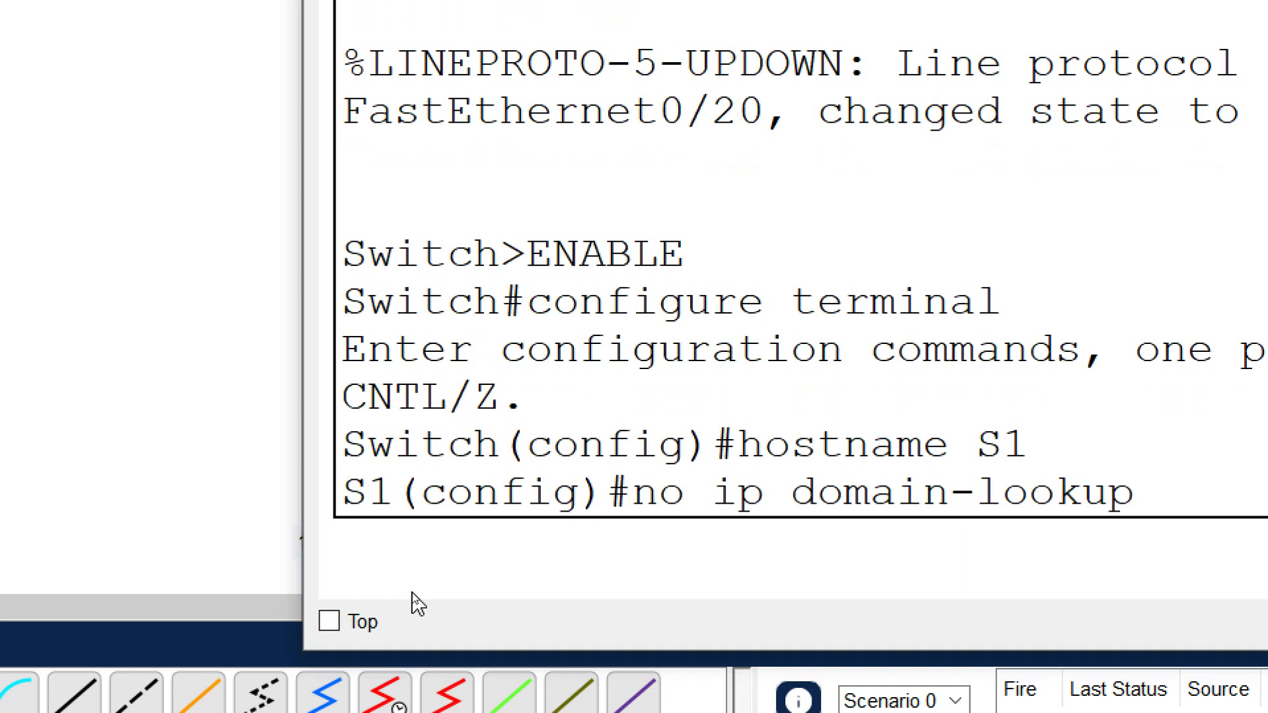
{"action": "key", "text": "Return"}
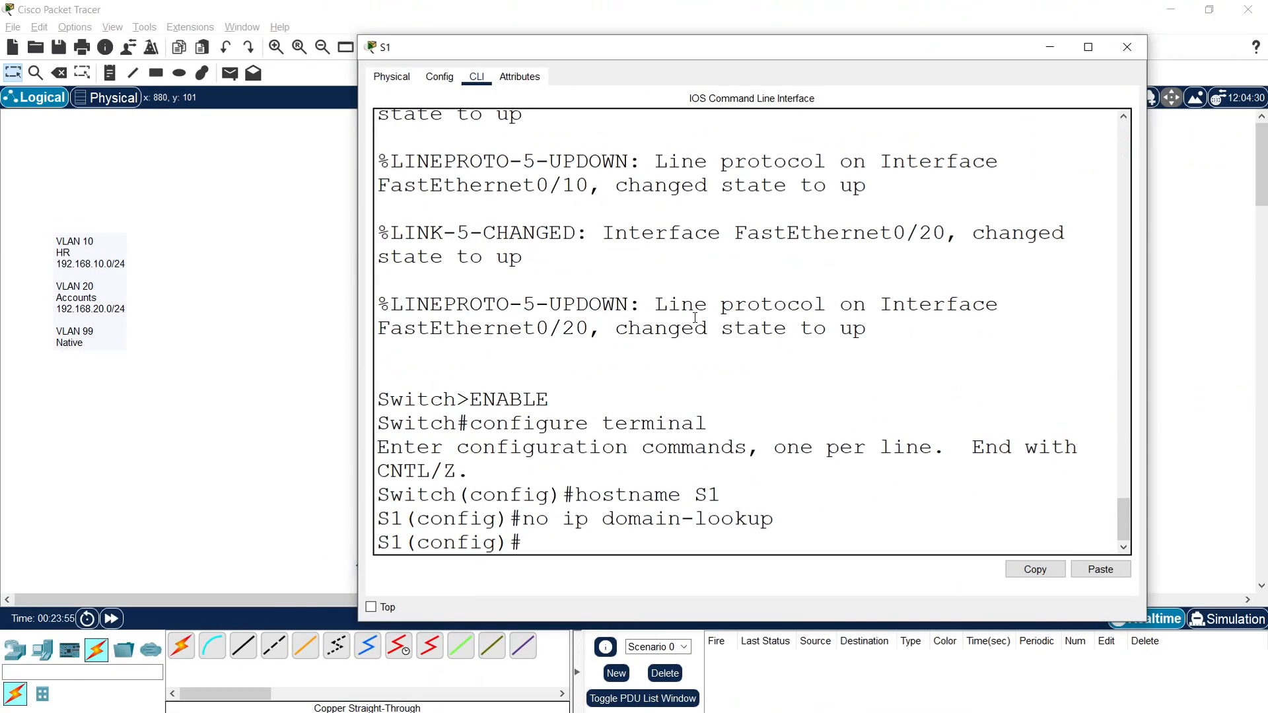
{"action": "left_click", "coordinate": [1127, 47]}
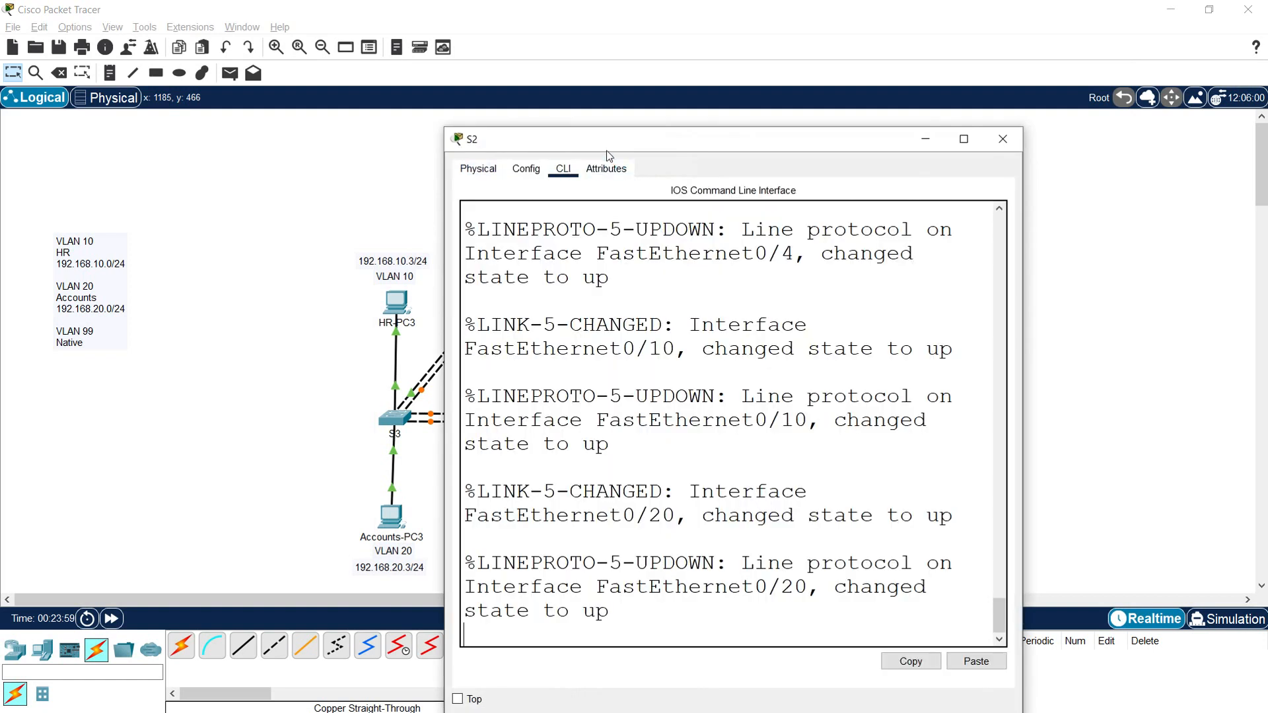
- Enter global configuration mode on switch S2 with enable and configure terminal, using an enlarged command-line window
{"action": "left_click_drag", "start_coordinate": [608, 149], "coordinate": [441, 72]}
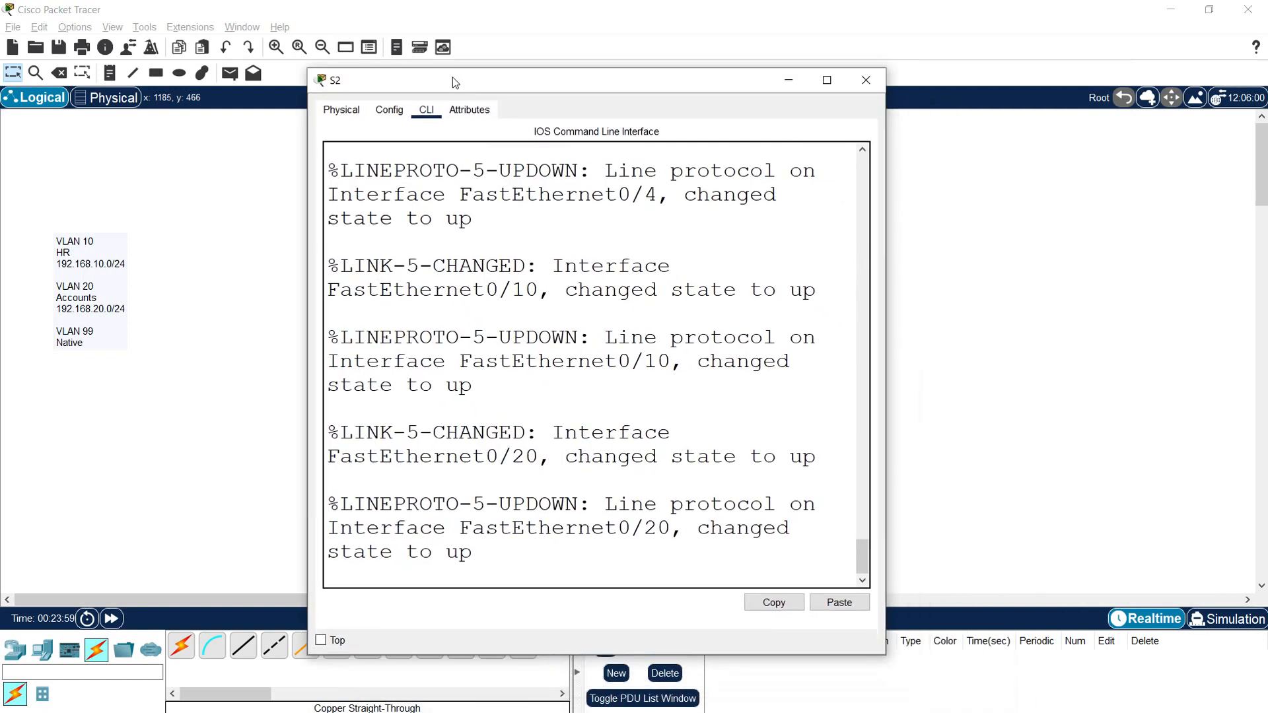
{"action": "left_click_drag", "start_coordinate": [857, 327], "coordinate": [1125, 327]}
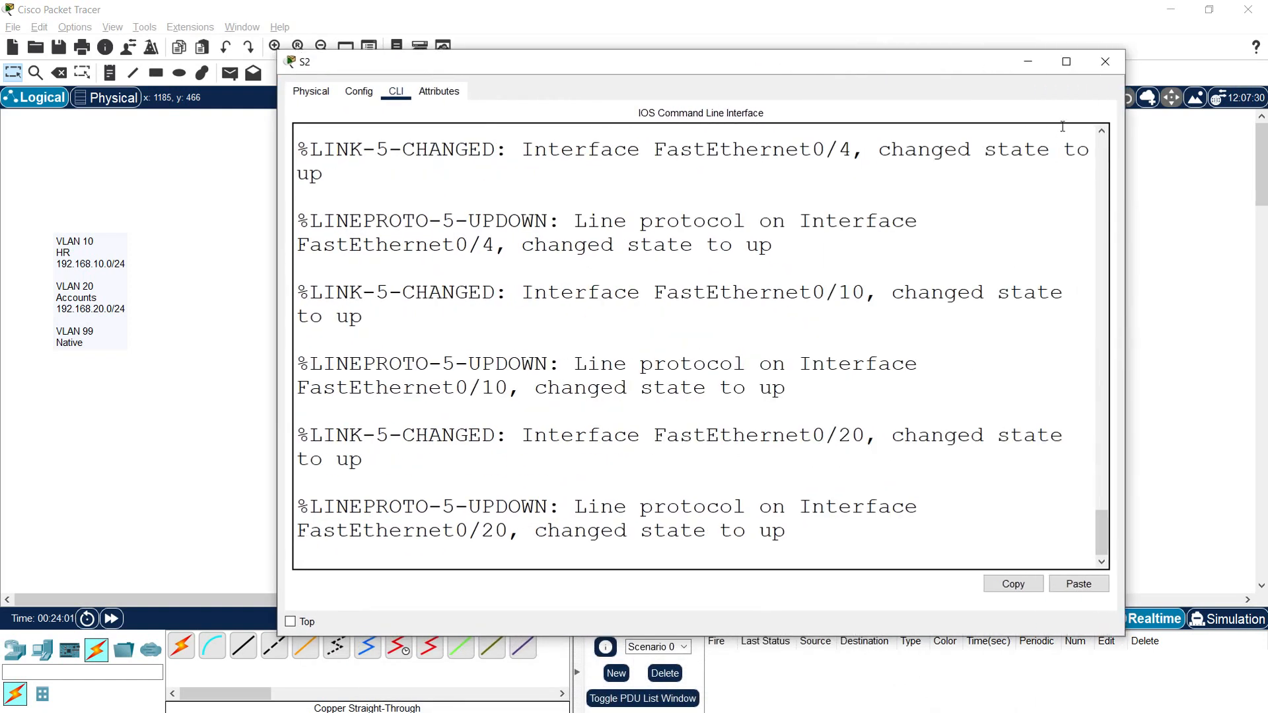
{"action": "key", "text": "Return"}
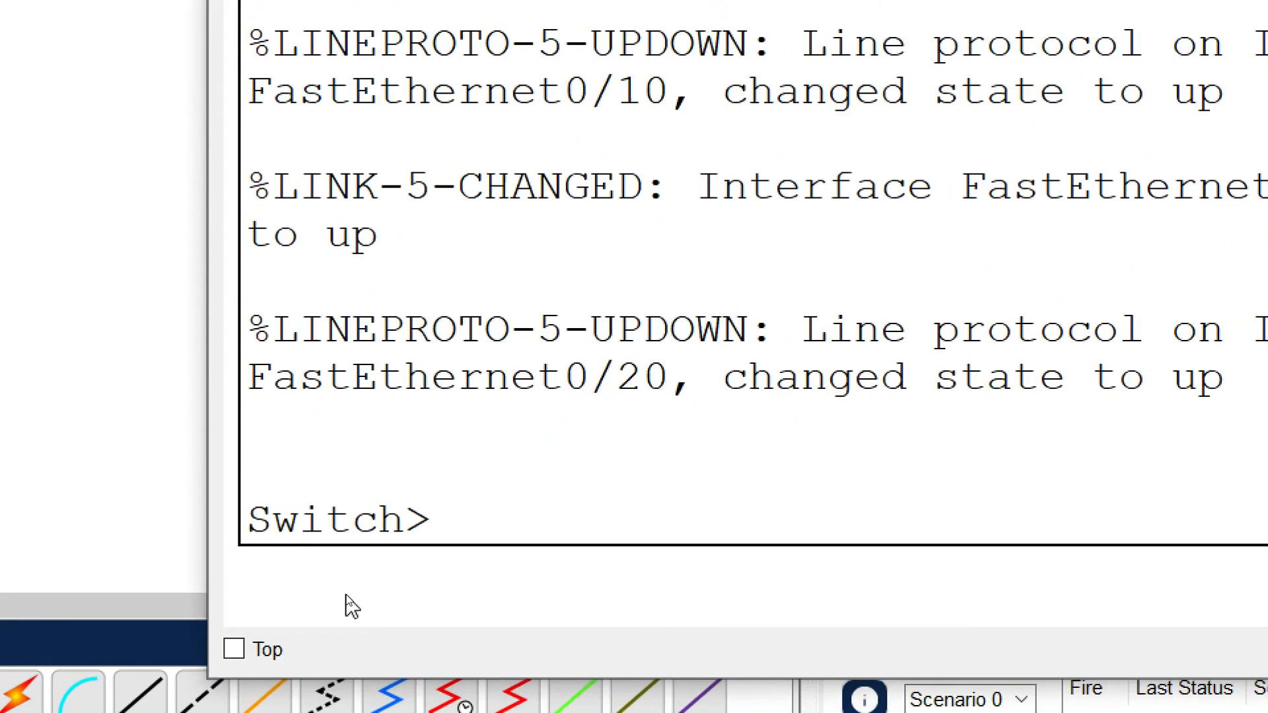
{"action": "type", "text": "enable"}
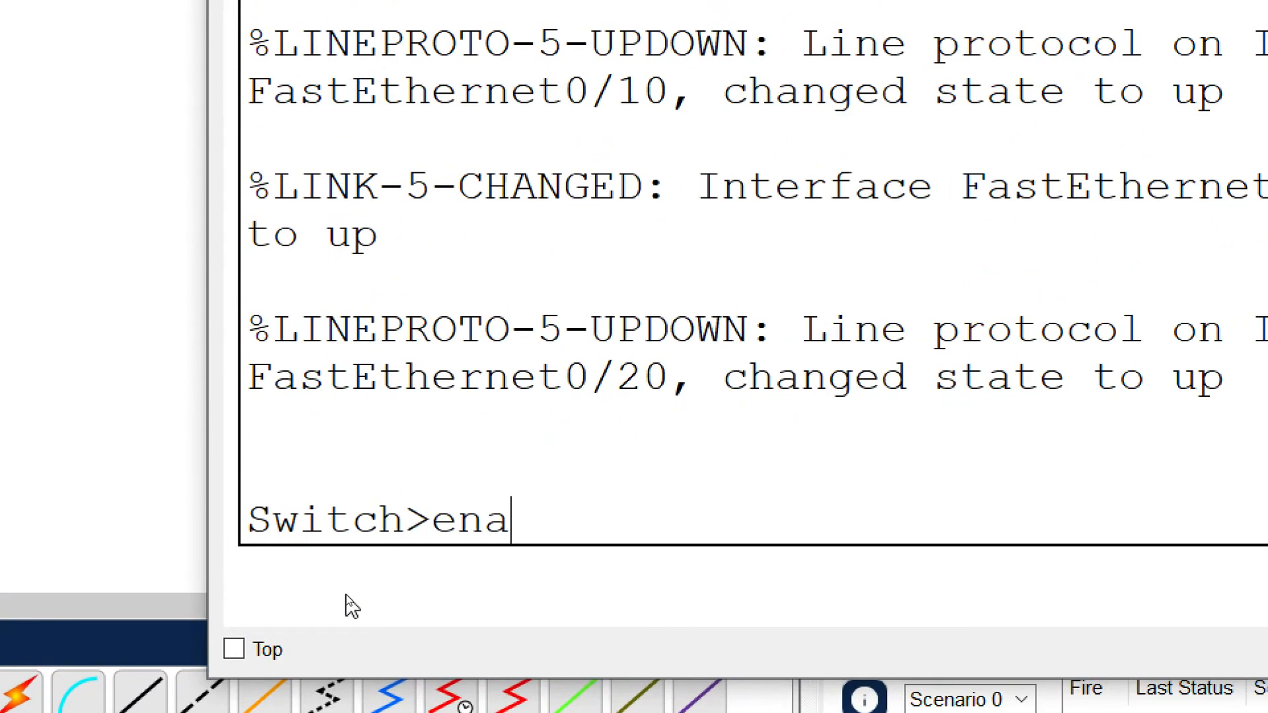
{"action": "key", "text": "Return"}
{"action": "type", "text": "configure "}
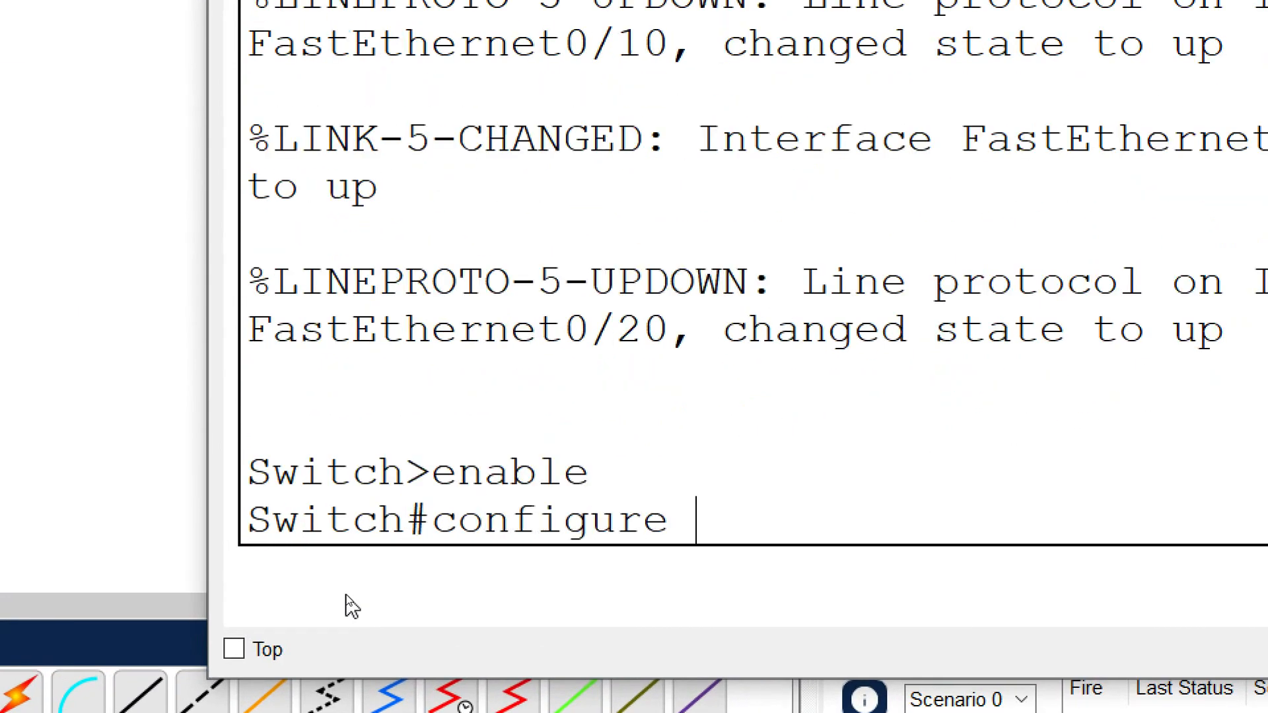
{"action": "type", "text": "terminal"}
{"action": "key", "text": "Return"}
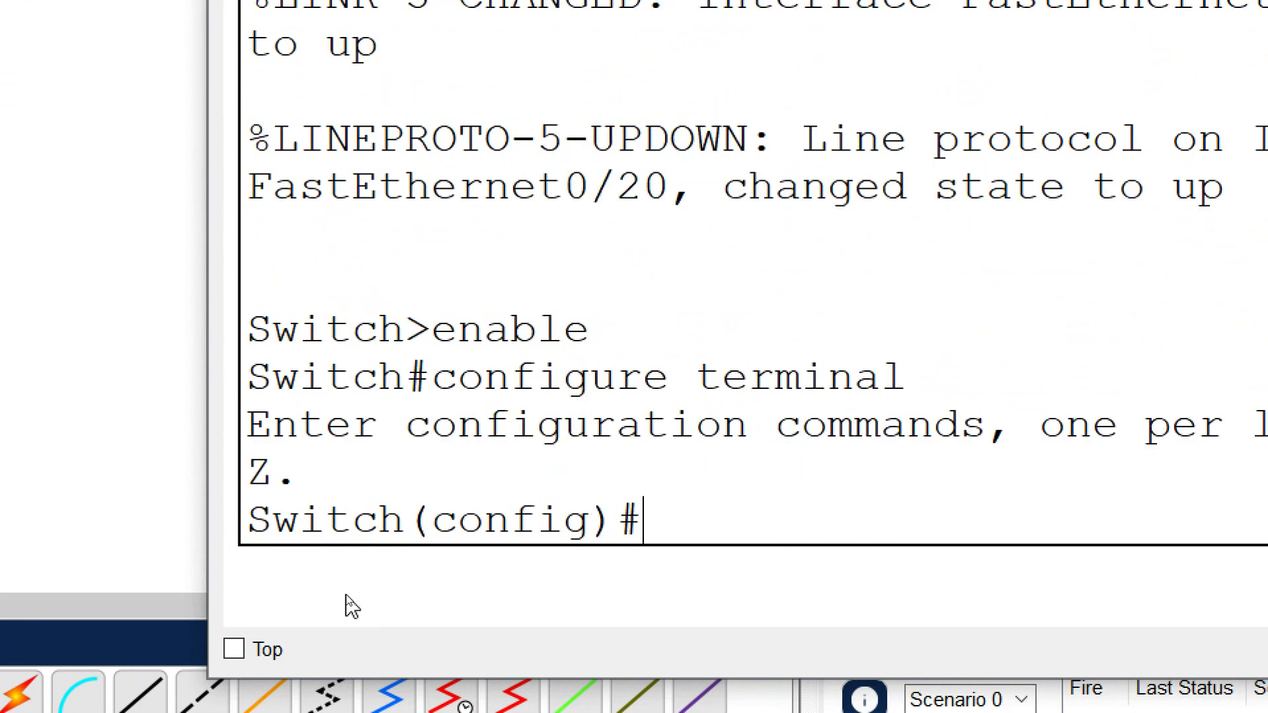
- Set the switch's hostname to S2 and turn off name resolution with no ip domain-lookup
{"action": "type", "text": "hostname "}
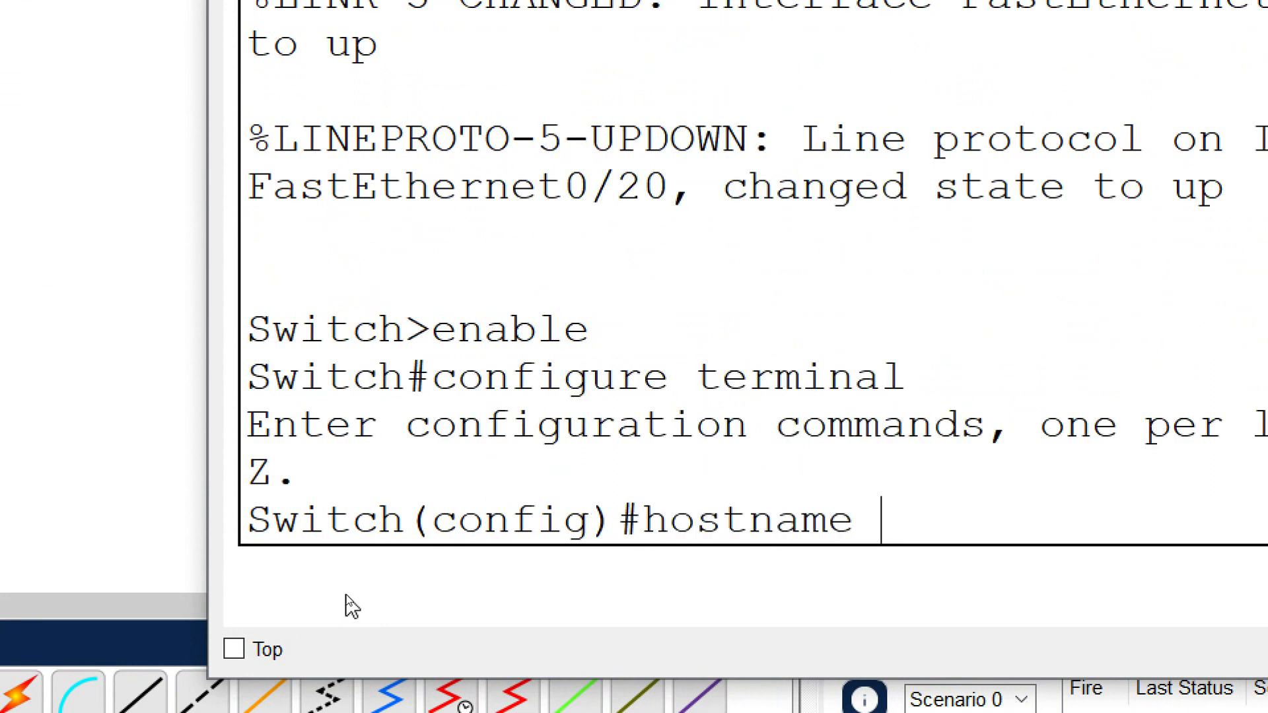
{"action": "type", "text": "S2"}
{"action": "key", "text": "Return"}
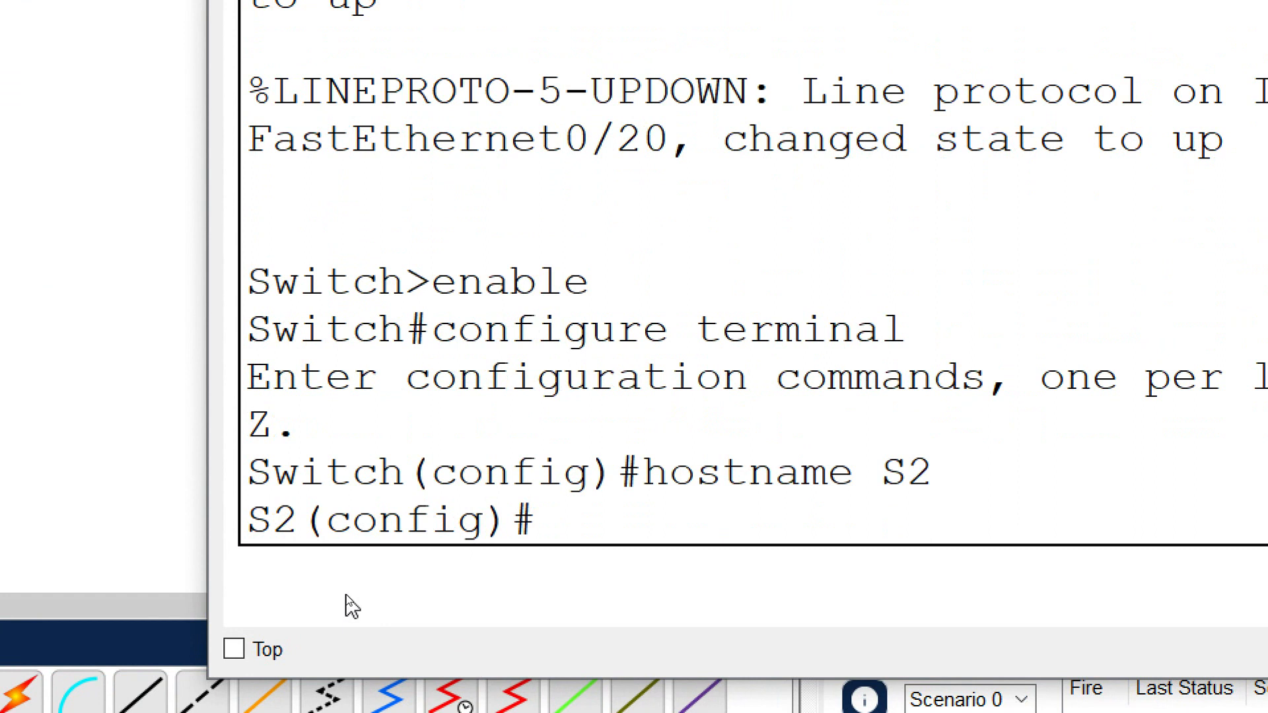
{"action": "type", "text": "no ip"}
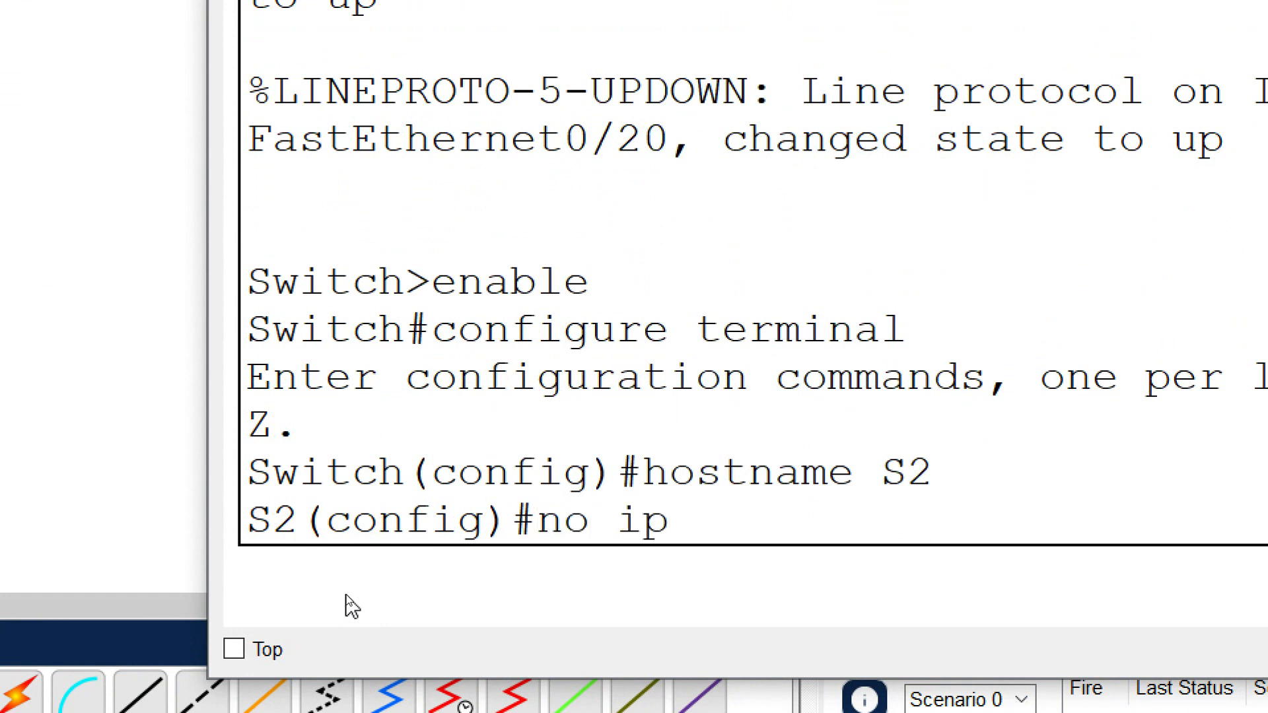
{"action": "type", "text": " domain-lookup"}
{"action": "key", "text": "Return"}
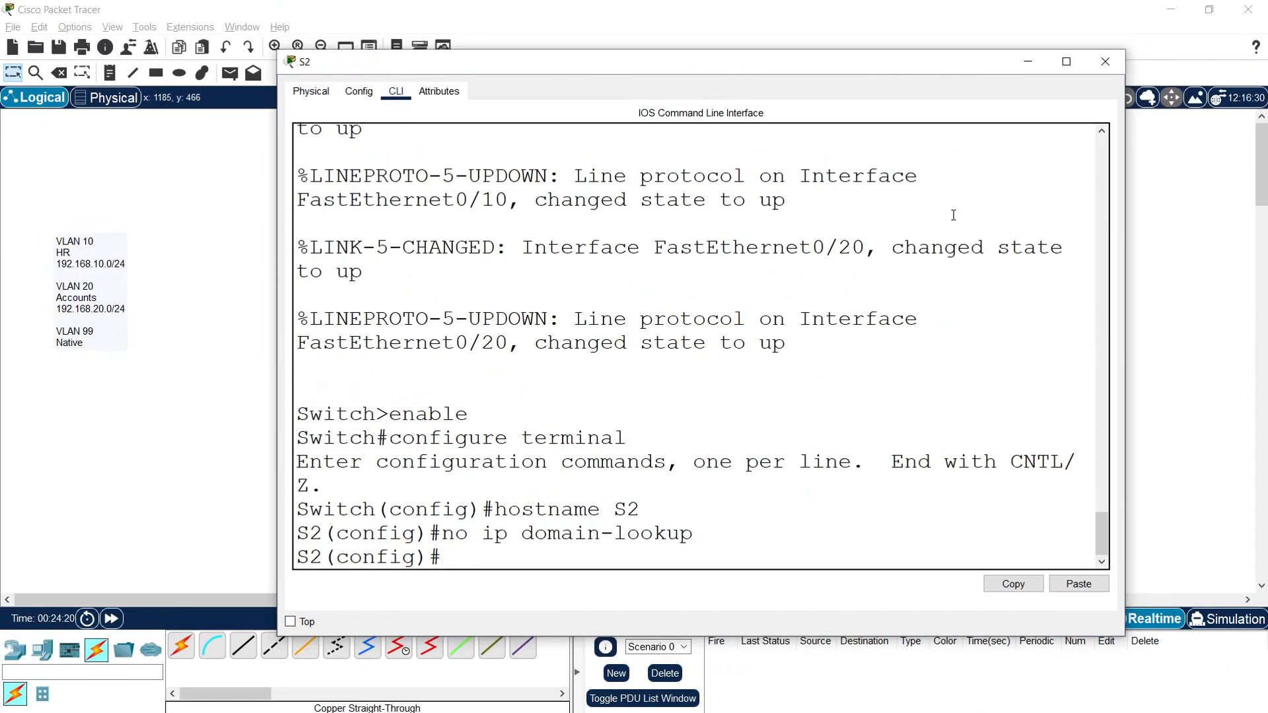
{"action": "left_click", "coordinate": [1106, 62]}
- Open the command line of switch S3 and enter global configuration mode with enable and configure terminal
{"action": "left_click", "coordinate": [396, 421]}
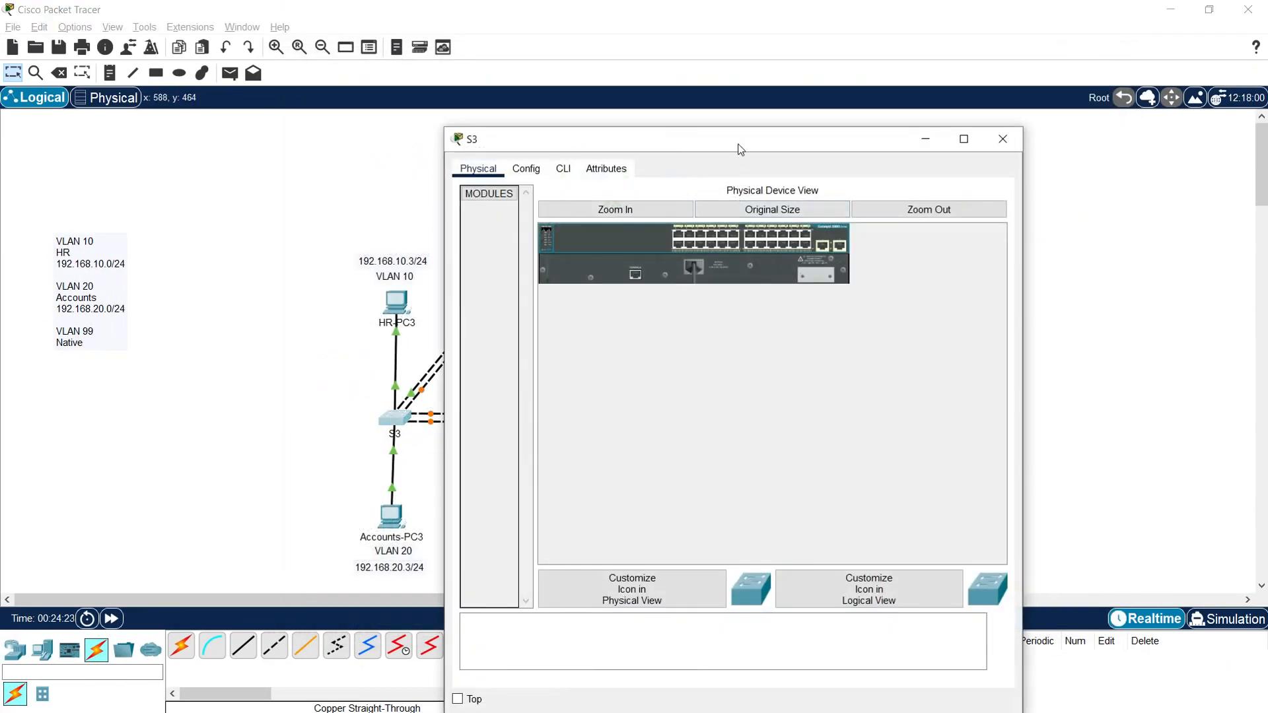
{"action": "left_click_drag", "start_coordinate": [738, 138], "coordinate": [497, 90]}
{"action": "left_click_drag", "start_coordinate": [782, 258], "coordinate": [1171, 257]}
{"action": "left_click", "coordinate": [319, 114]}
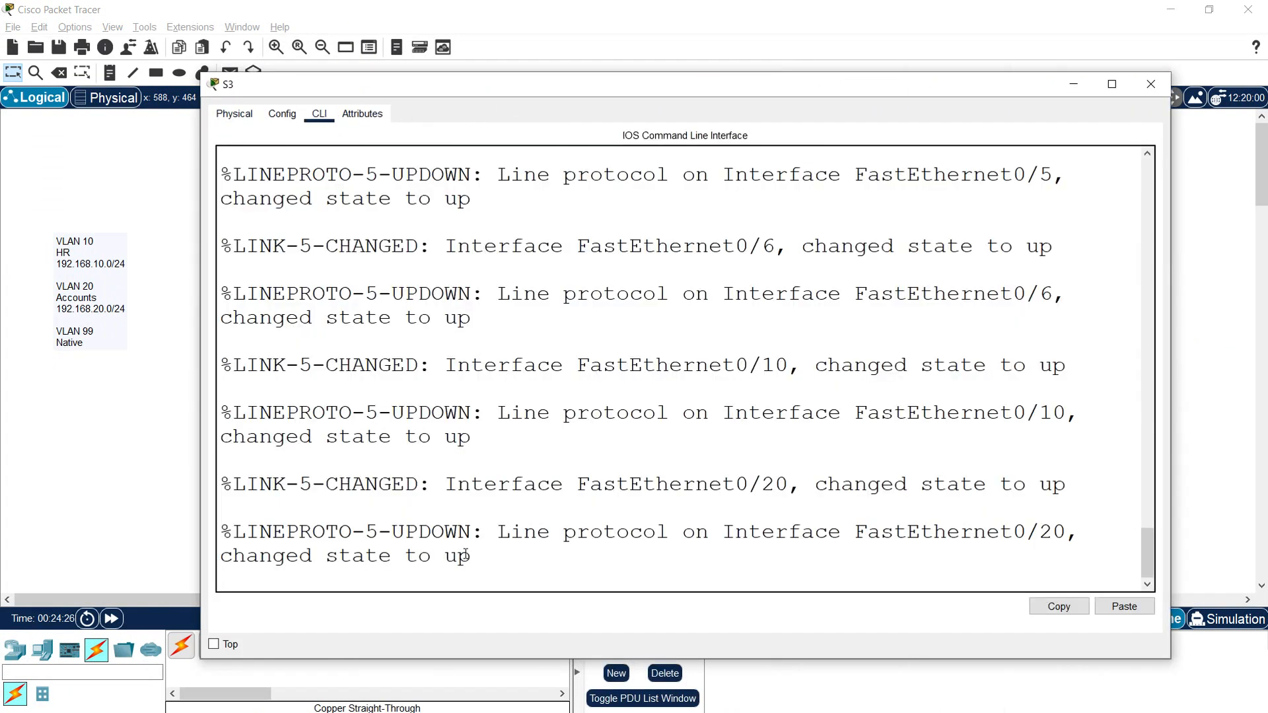
{"action": "key", "text": "Return"}
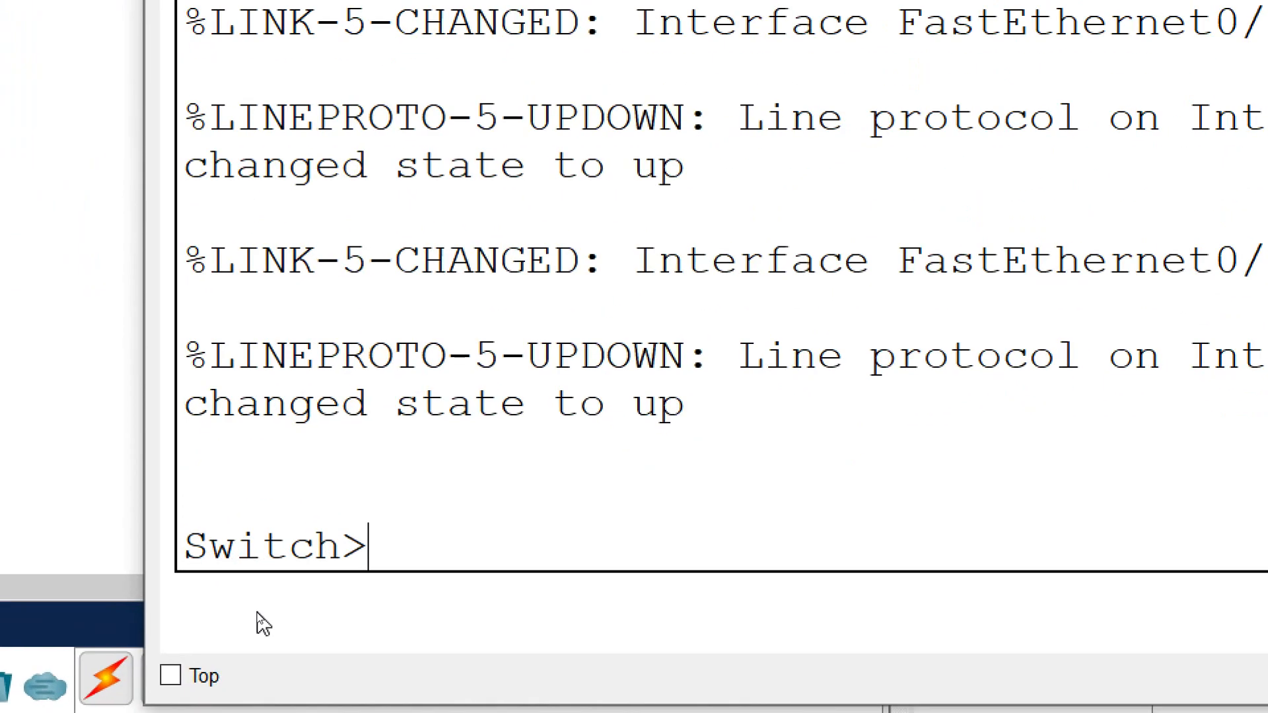
{"action": "type", "text": "enable"}
{"action": "key", "text": "Return"}
{"action": "type", "text": "confi"}
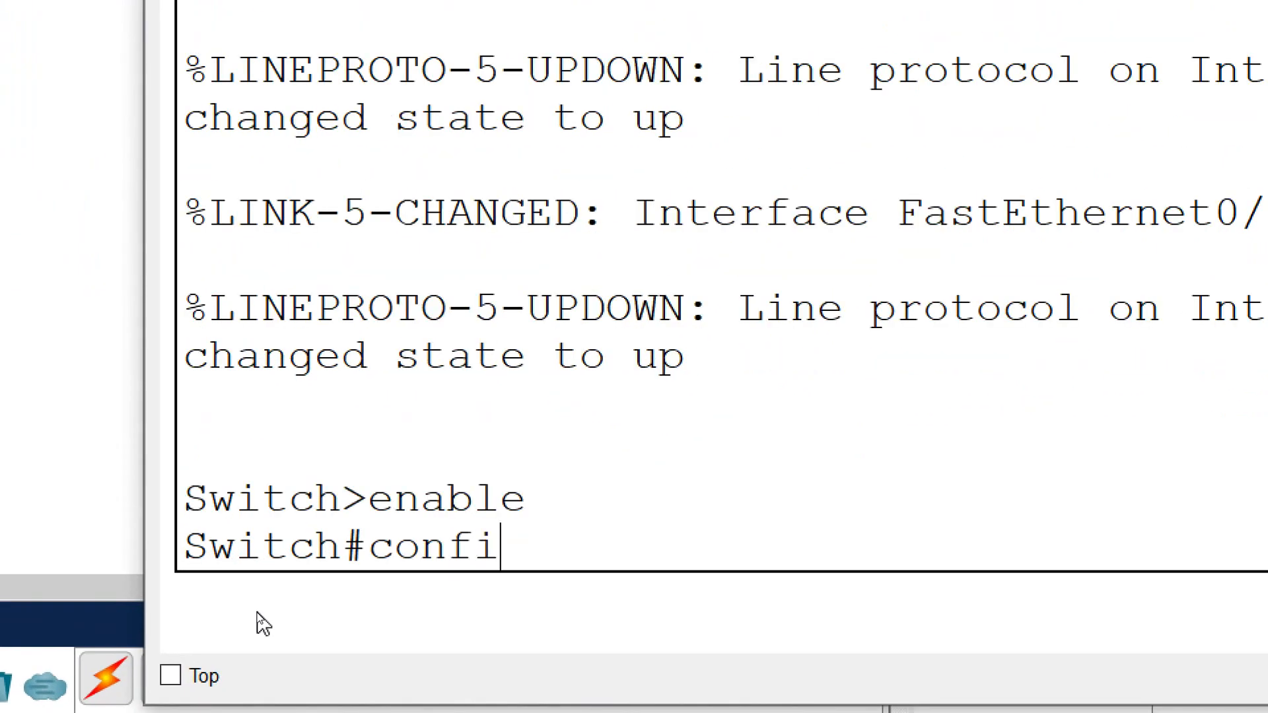
{"action": "type", "text": "gure terminal"}
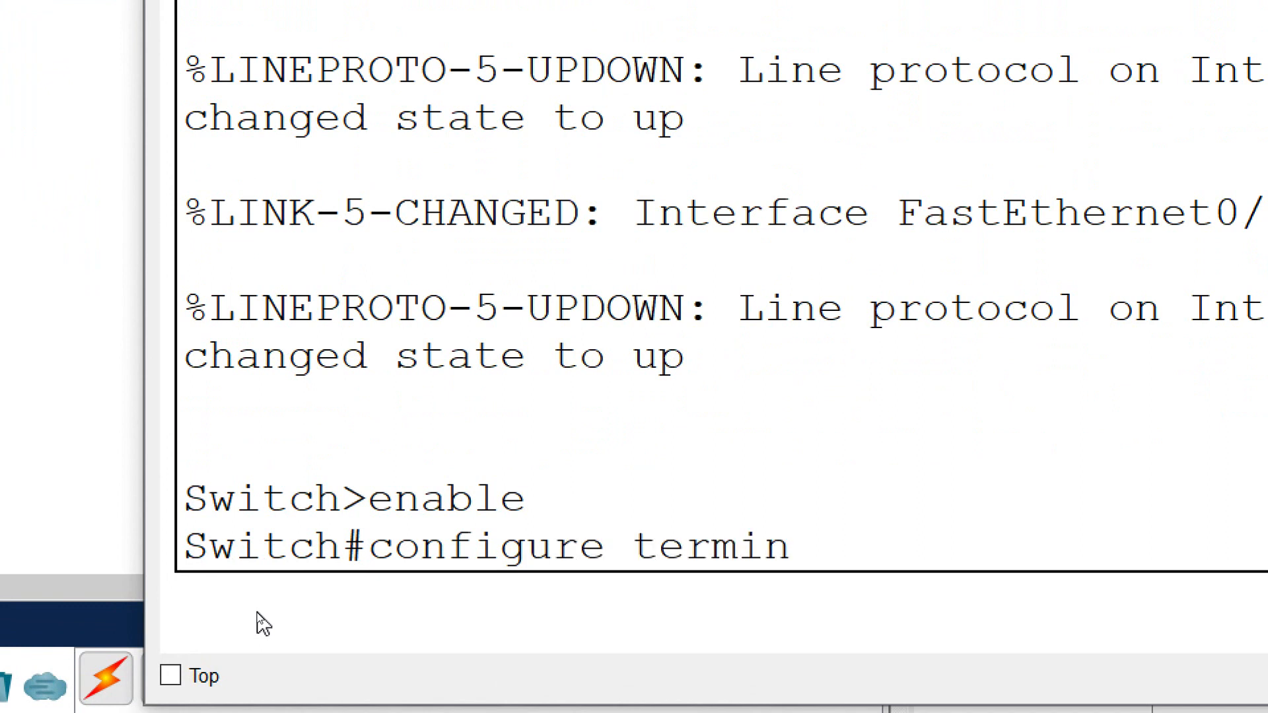
{"action": "key", "text": "Return"}
- Set the hostname of the third switch to S3
{"action": "type", "text": "hostname"}
{"action": "type", "text": " S2"}
{"action": "key", "text": "BackSpace"}
{"action": "type", "text": "3"}
{"action": "key", "text": "Return"}
- Disable DNS lookups on S3 with no ip domain-lookup and close its window
{"action": "type", "text": "no ip m"}
{"action": "key", "text": "BackSpace"}
{"action": "type", "text": "dm"}
{"action": "key", "text": "BackSpace"}
{"action": "type", "text": "oain"}
{"action": "key", "text": "BackSpace"}
{"action": "key", "text": "BackSpace"}
{"action": "key", "text": "BackSpace"}
{"action": "type", "text": "main-lookup"}
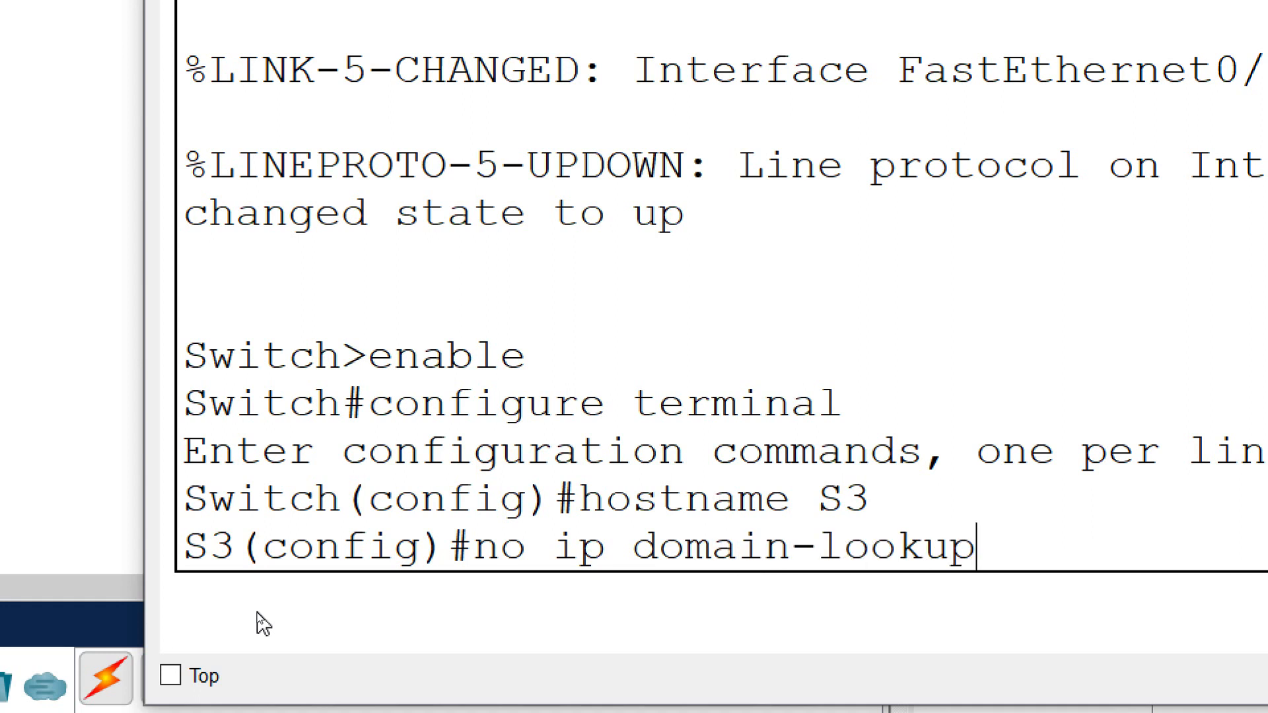
{"action": "key", "text": "Return"}
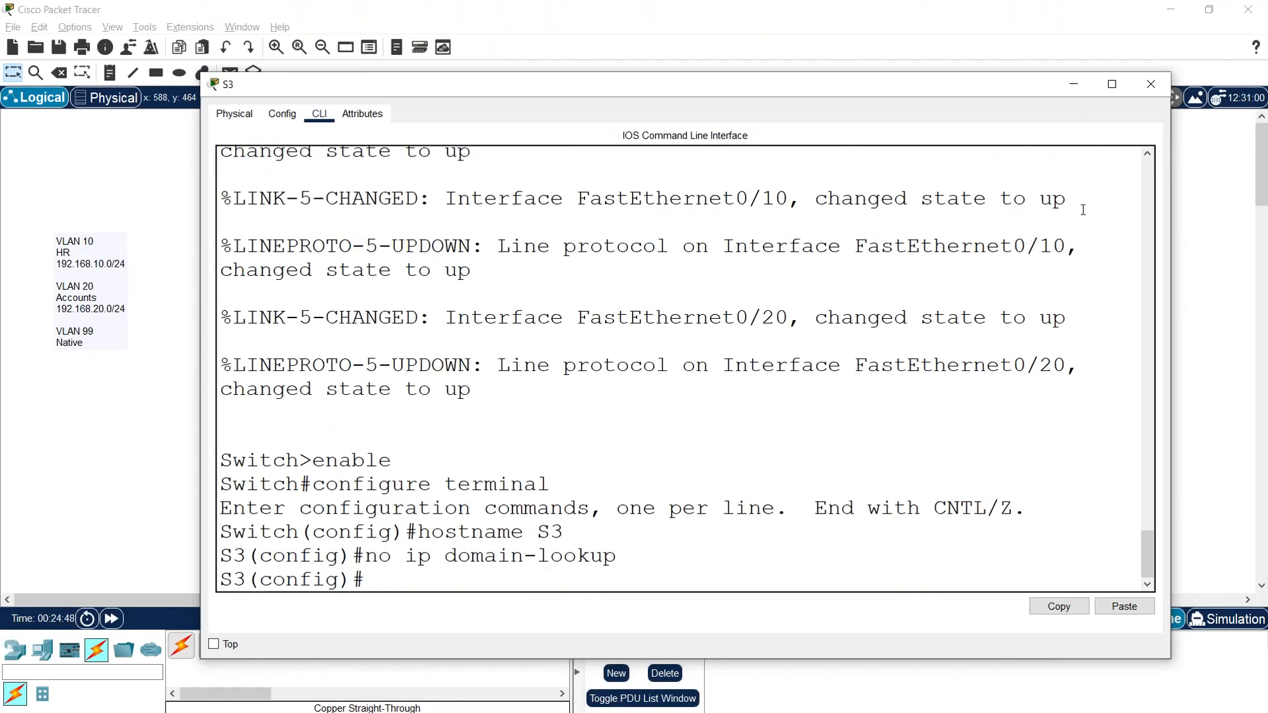
{"action": "left_click", "coordinate": [1150, 84]}
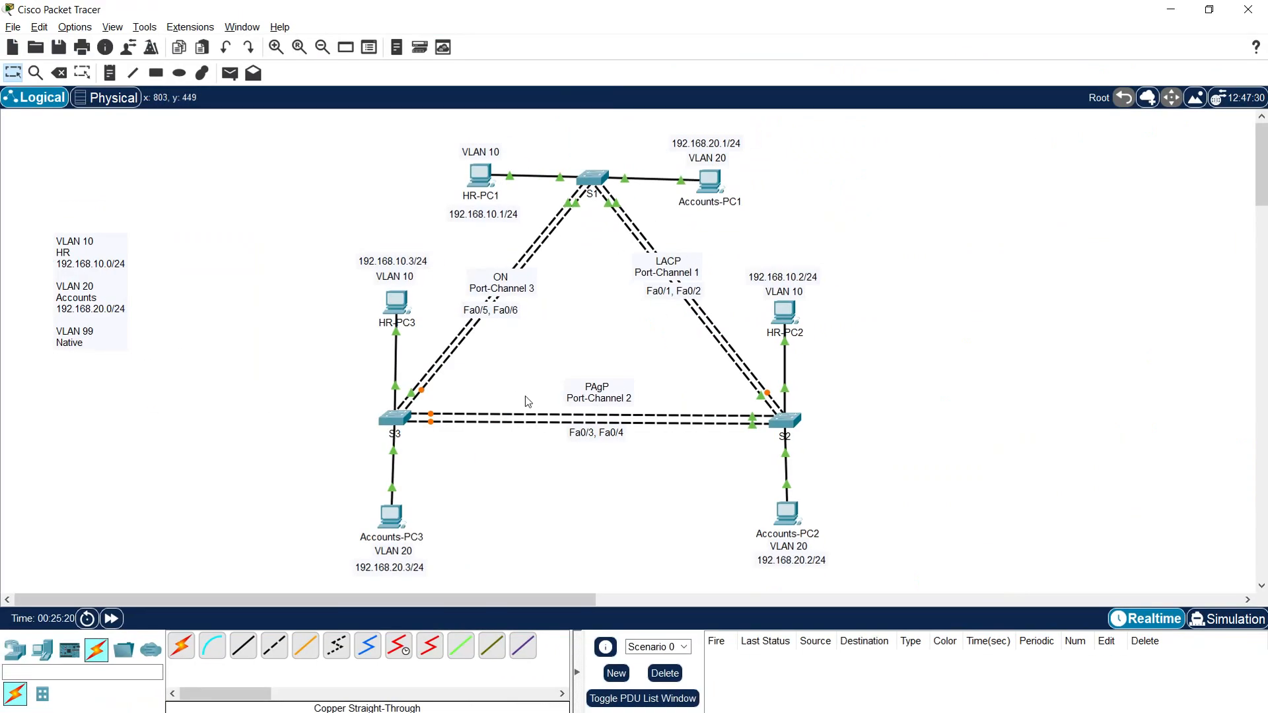
- Create VLAN 10 on switch S1 and name it HR
{"action": "left_click", "coordinate": [609, 200]}
{"action": "left_click_drag", "start_coordinate": [646, 153], "coordinate": [480, 58]}
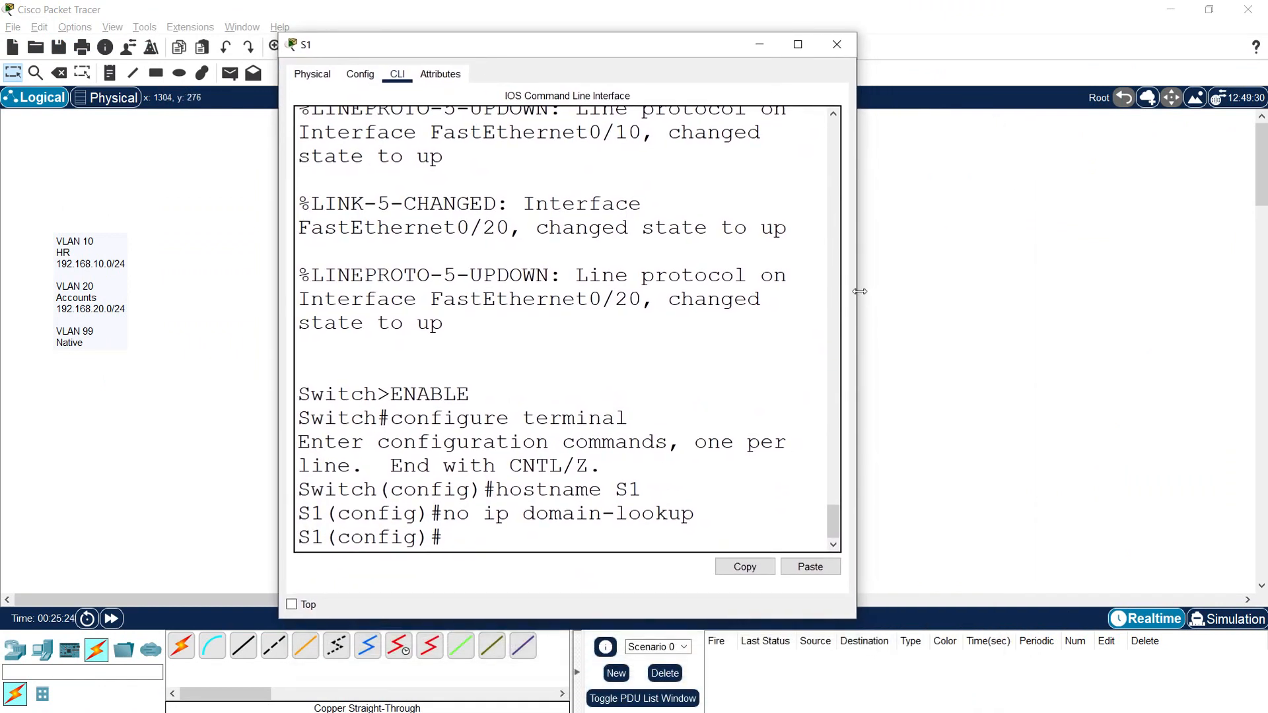
{"action": "left_click_drag", "start_coordinate": [859, 291], "coordinate": [1038, 291]}
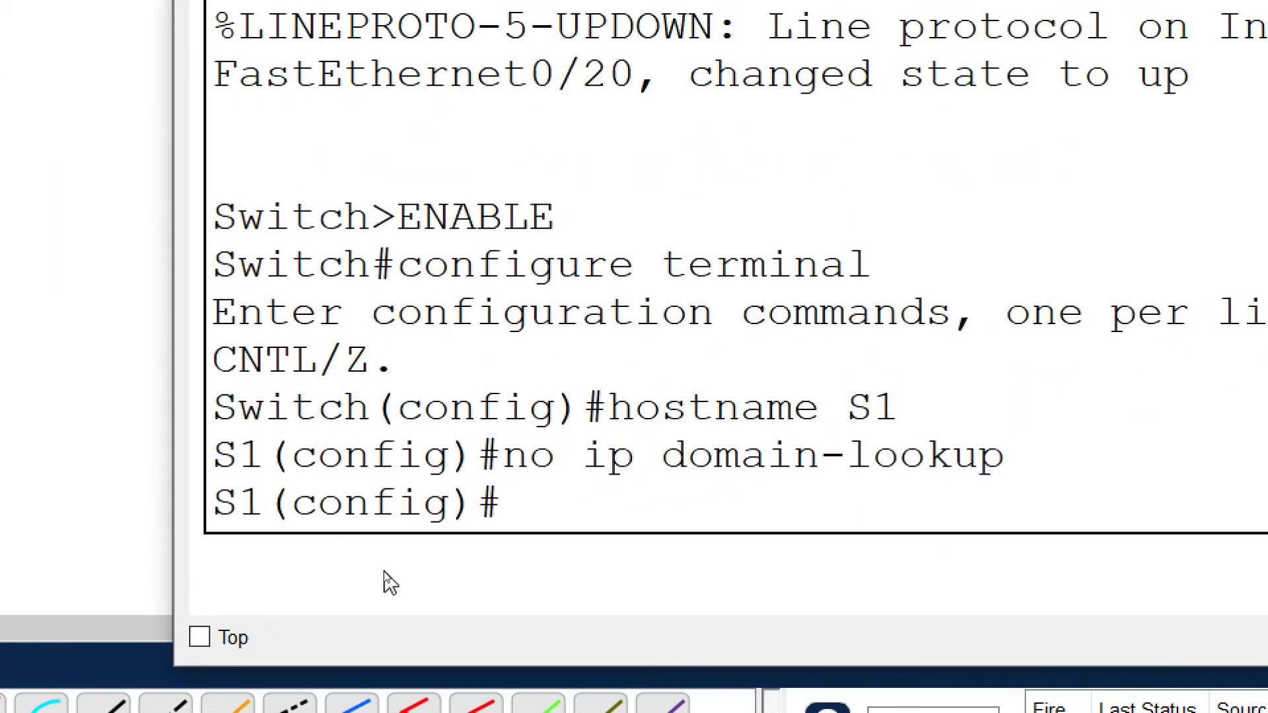
{"action": "type", "text": "vlan 10"}
{"action": "key", "text": "Return"}
{"action": "type", "text": "name HR"}
{"action": "key", "text": "Return"}
- Create VLAN 20 on S1 and name it Accounts
{"action": "type", "text": "vlan 20"}
{"action": "key", "text": "Return"}
{"action": "type", "text": "na"}
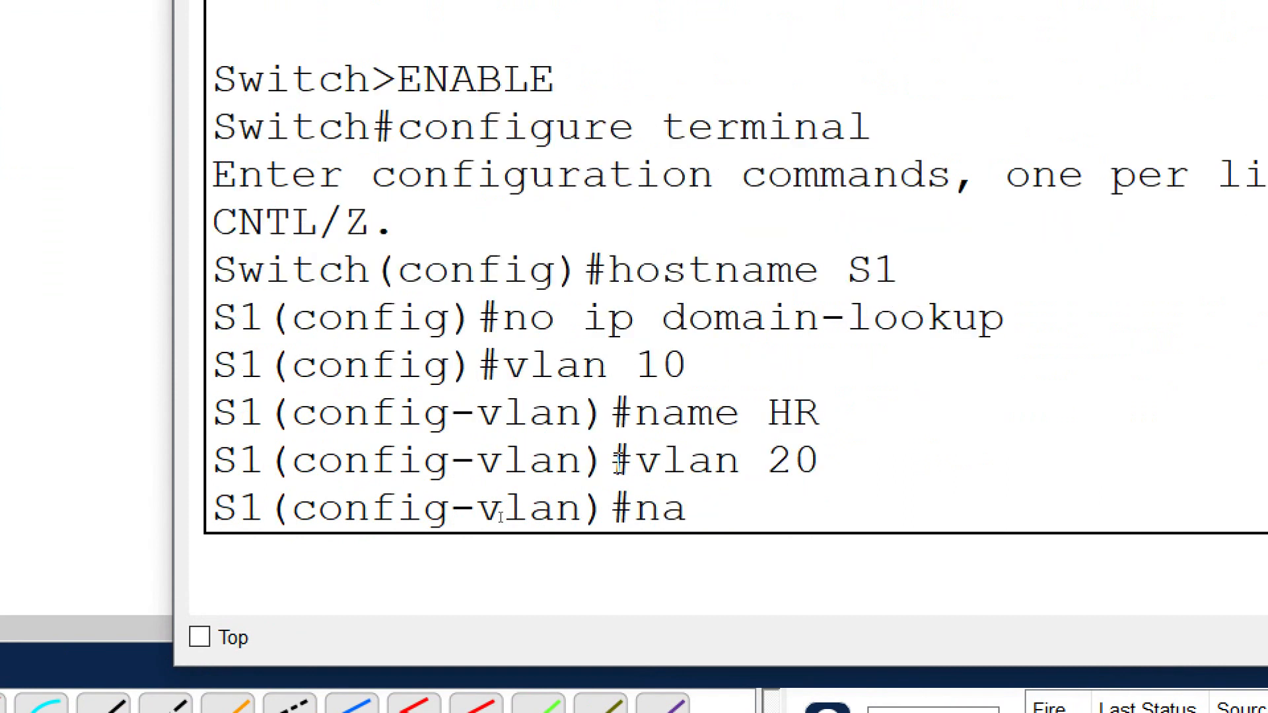
{"action": "type", "text": "me Accounts"}
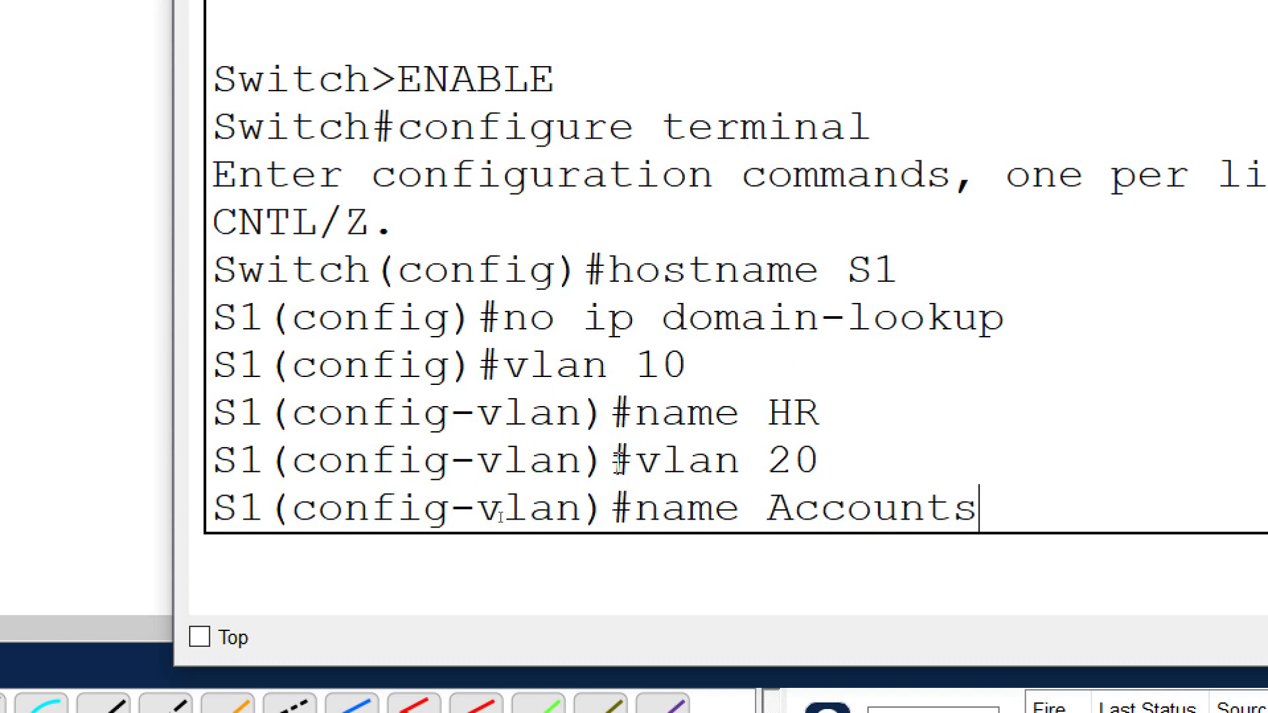
{"action": "key", "text": "Return"}
- Create VLAN 99 on S1 and name it Native
{"action": "type", "text": "vlan)#vlan"}
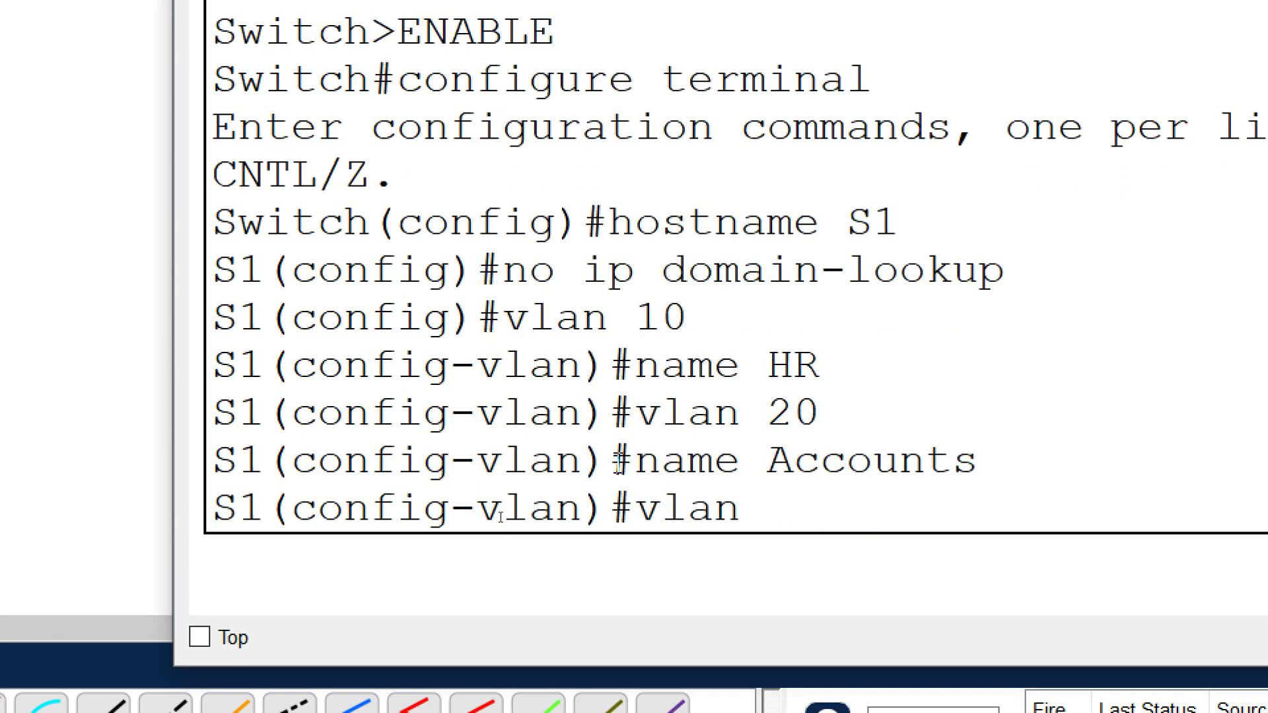
{"action": "type", "text": " 99"}
{"action": "key", "text": "Return"}
{"action": "type", "text": "Name Native"}
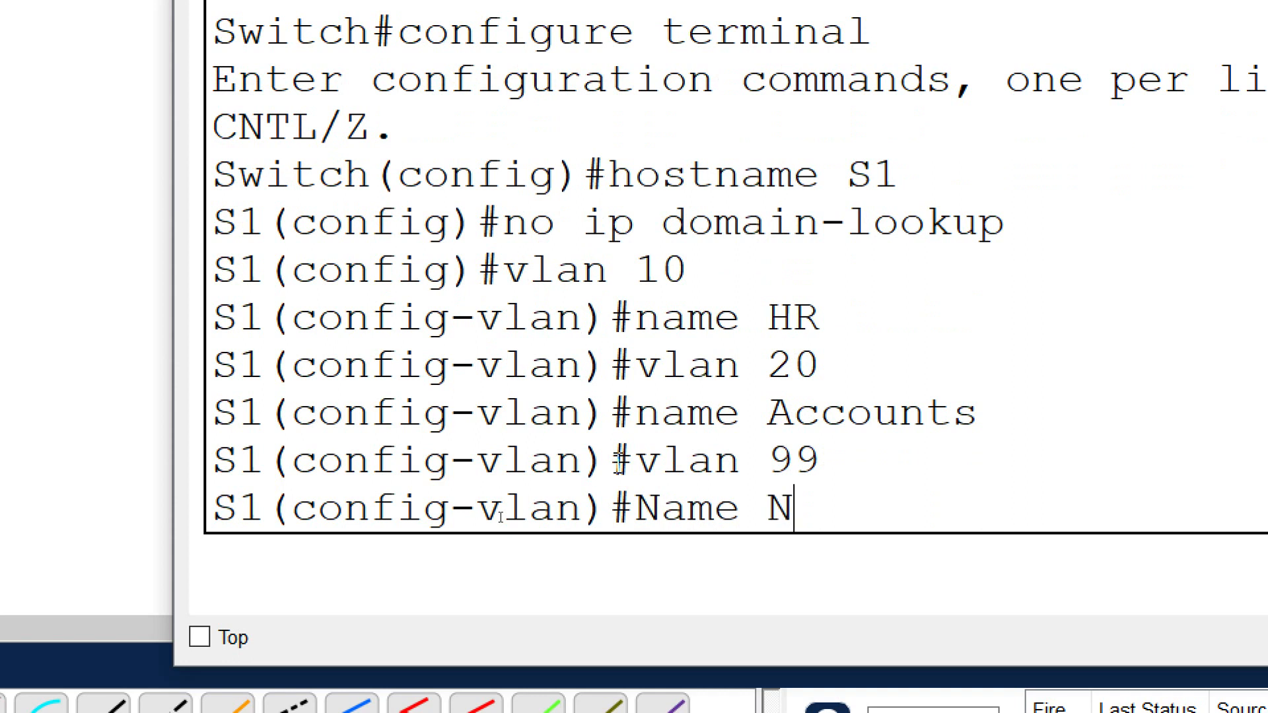
{"action": "key", "text": "Return"}
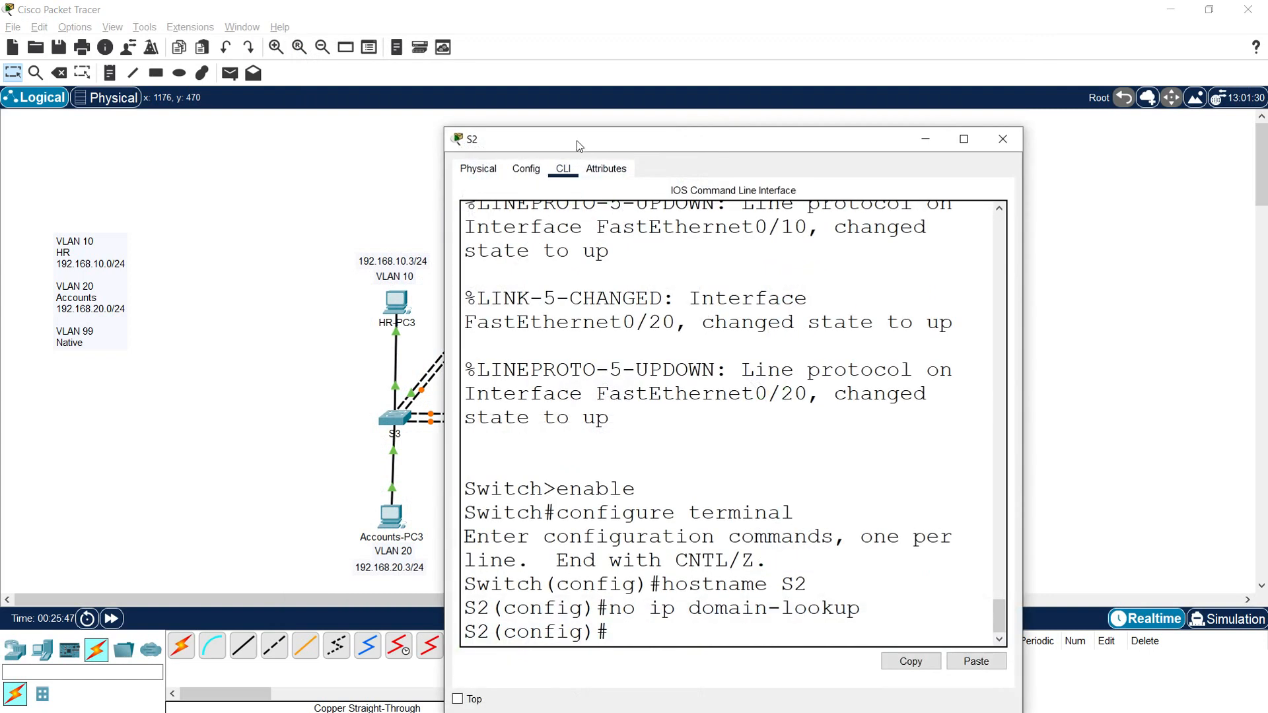
- Create VLAN 10 on switch S2 and name it HR
{"action": "left_click_drag", "start_coordinate": [576, 140], "coordinate": [365, 71]}
{"action": "left_click_drag", "start_coordinate": [809, 290], "coordinate": [1158, 291]}
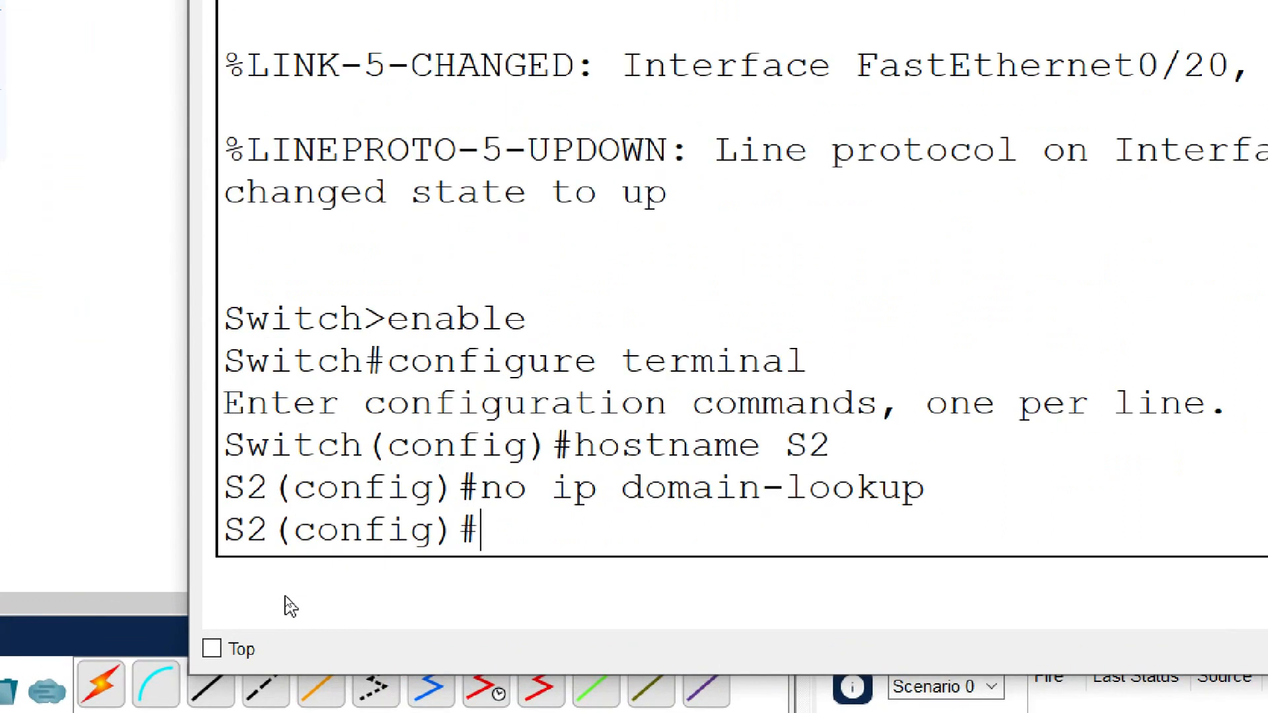
{"action": "type", "text": "vlan 10"}
{"action": "key", "text": "Return"}
{"action": "type", "text": "name HR"}
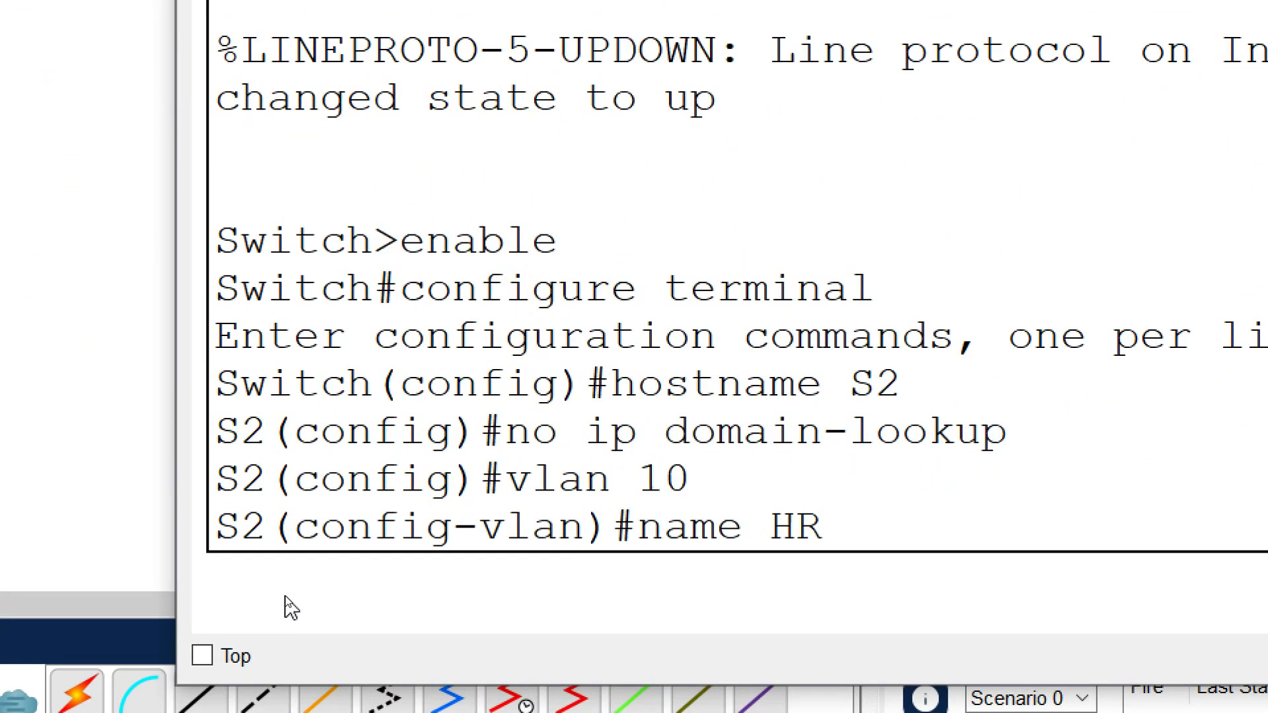
{"action": "key", "text": "Return"}
- Create VLAN 20 on S2 and name it Accounts
{"action": "type", "text": "vlan 2"}
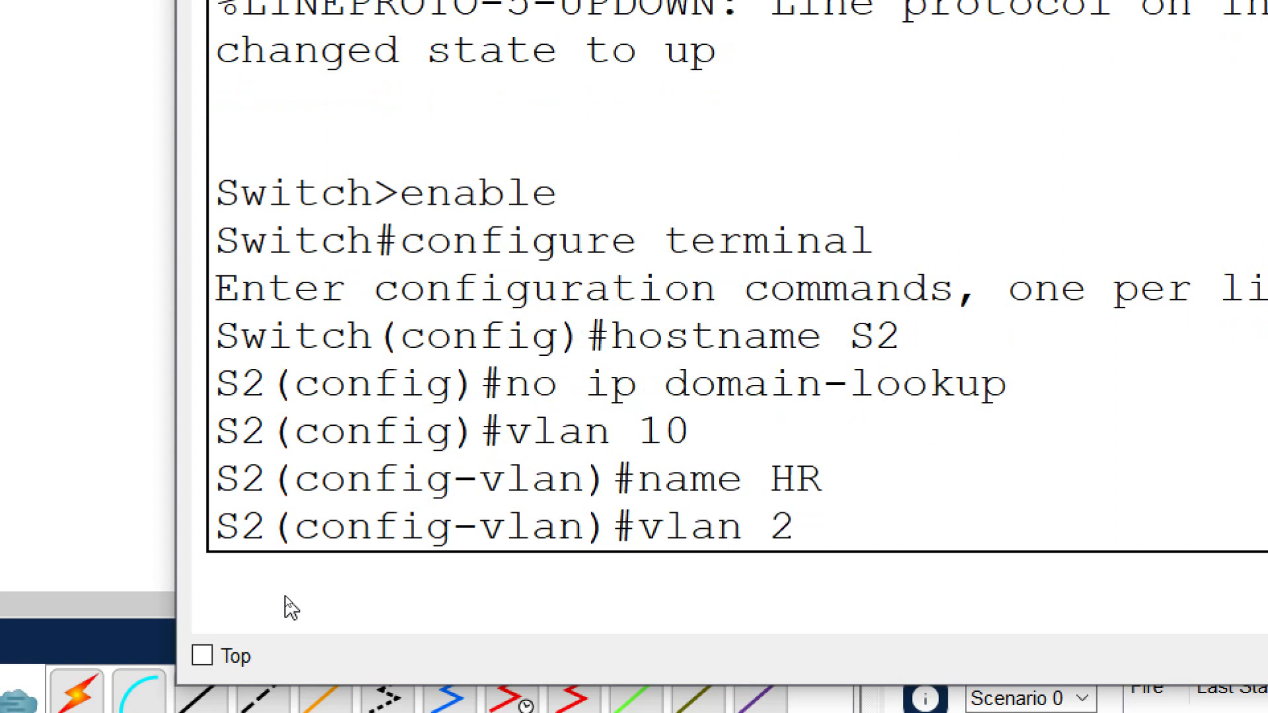
{"action": "type", "text": "0"}
{"action": "key", "text": "Return"}
{"action": "type", "text": "name Accounts"}
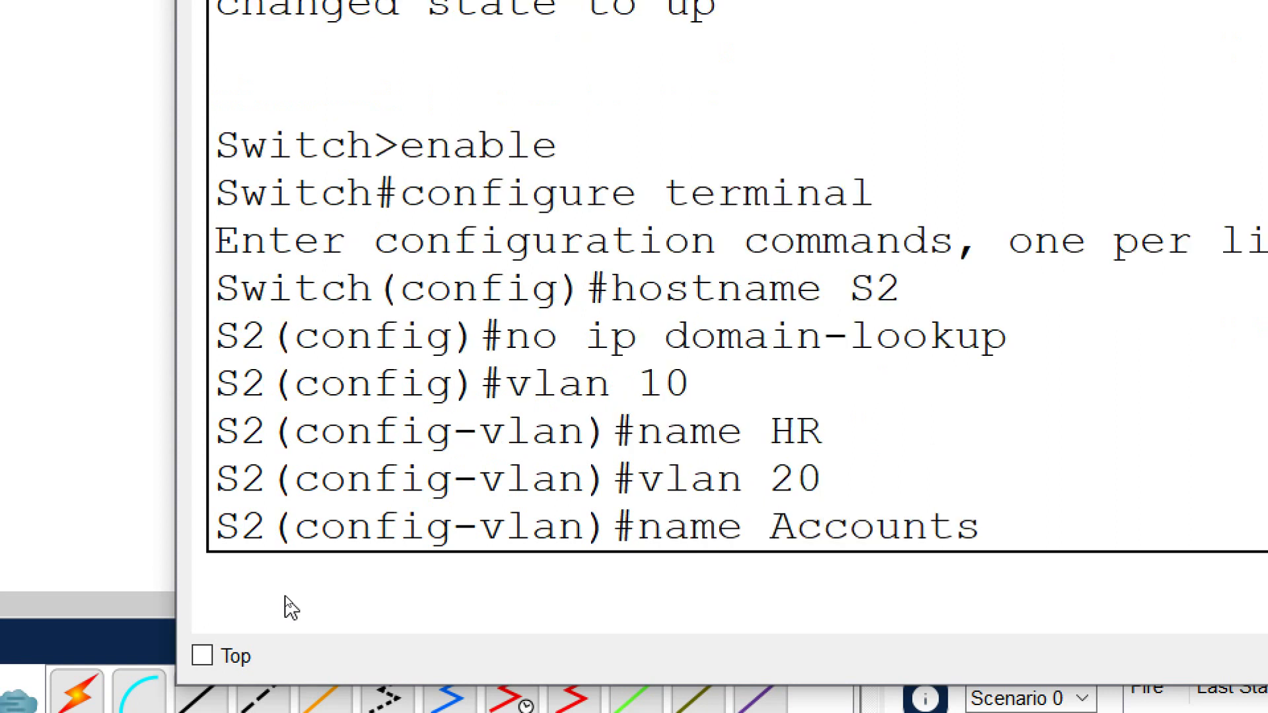
{"action": "key", "text": "Return"}
- Create VLAN 99 on S2, name it Native, and close the switch's window
{"action": "type", "text": "vlan 99"}
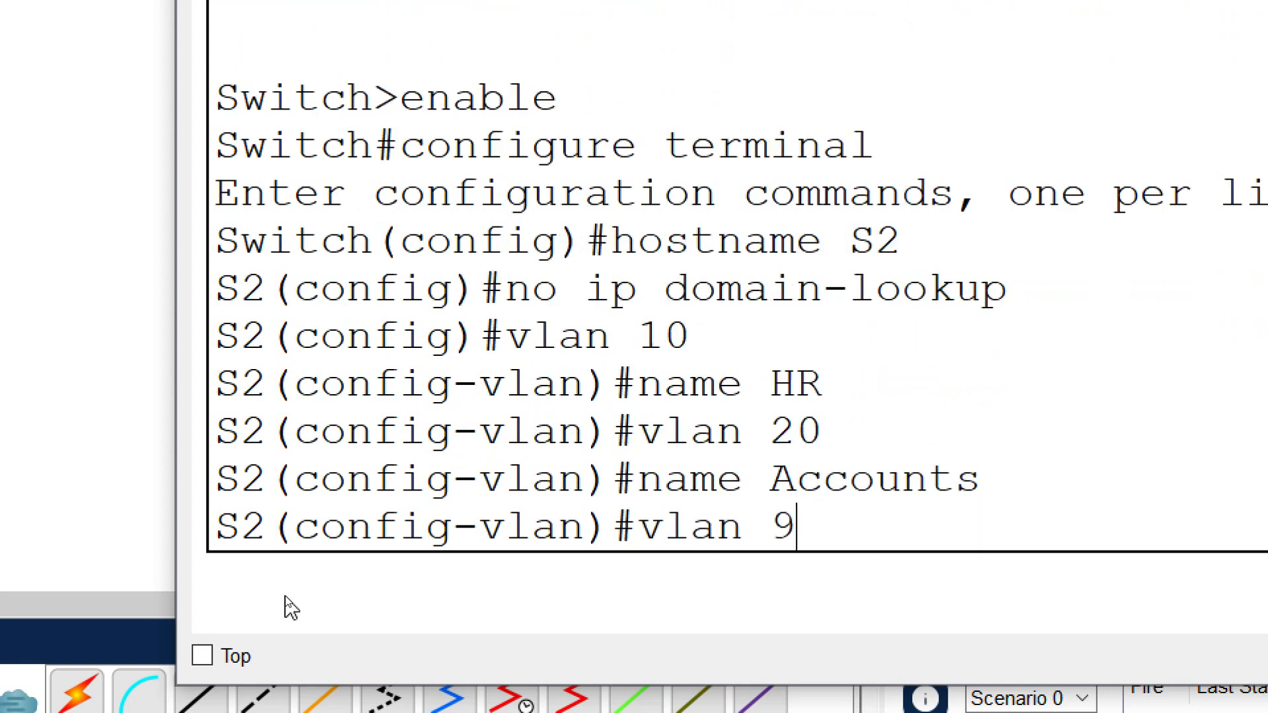
{"action": "key", "text": "Return"}
{"action": "type", "text": "Name Native"}
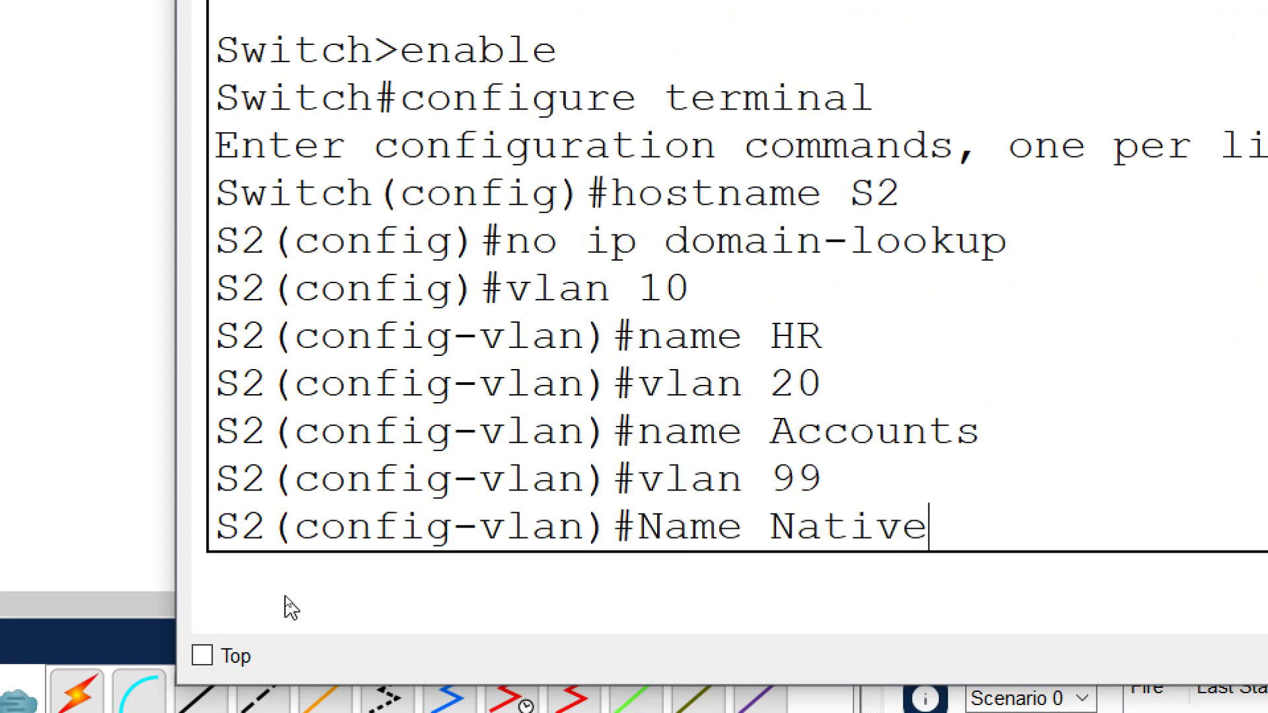
{"action": "key", "text": "Return"}
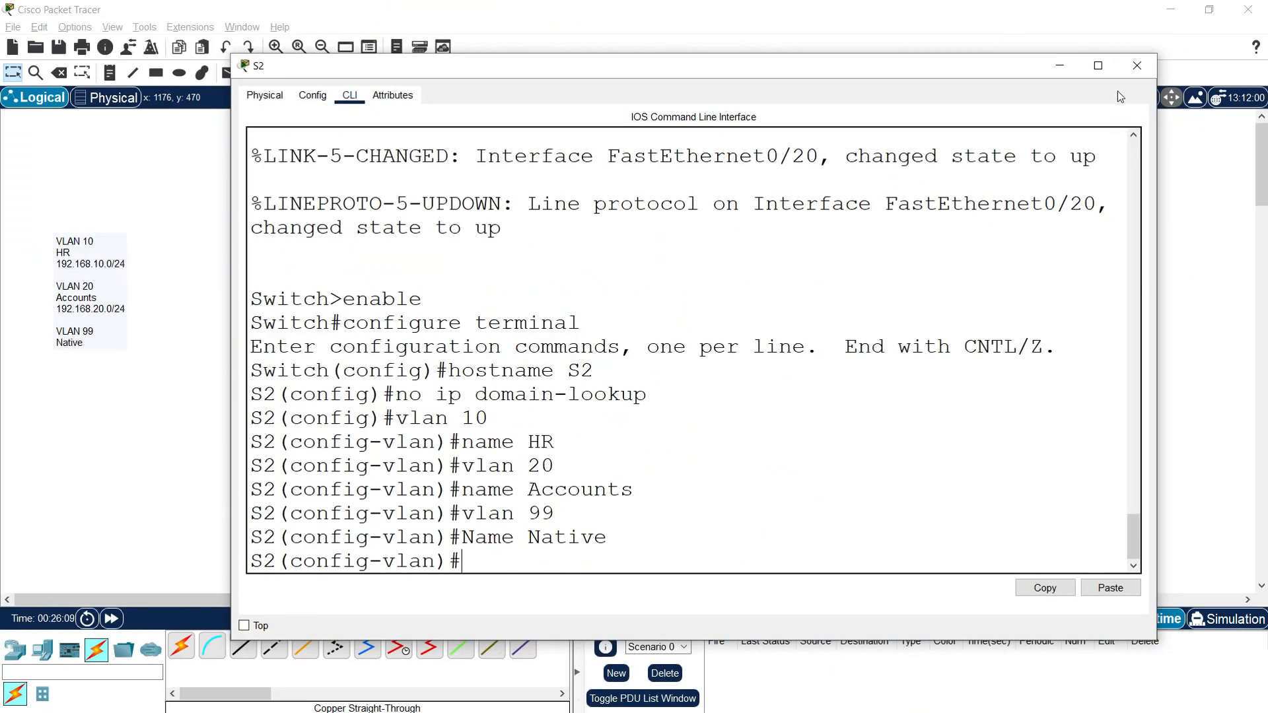
{"action": "left_click", "coordinate": [1137, 65]}
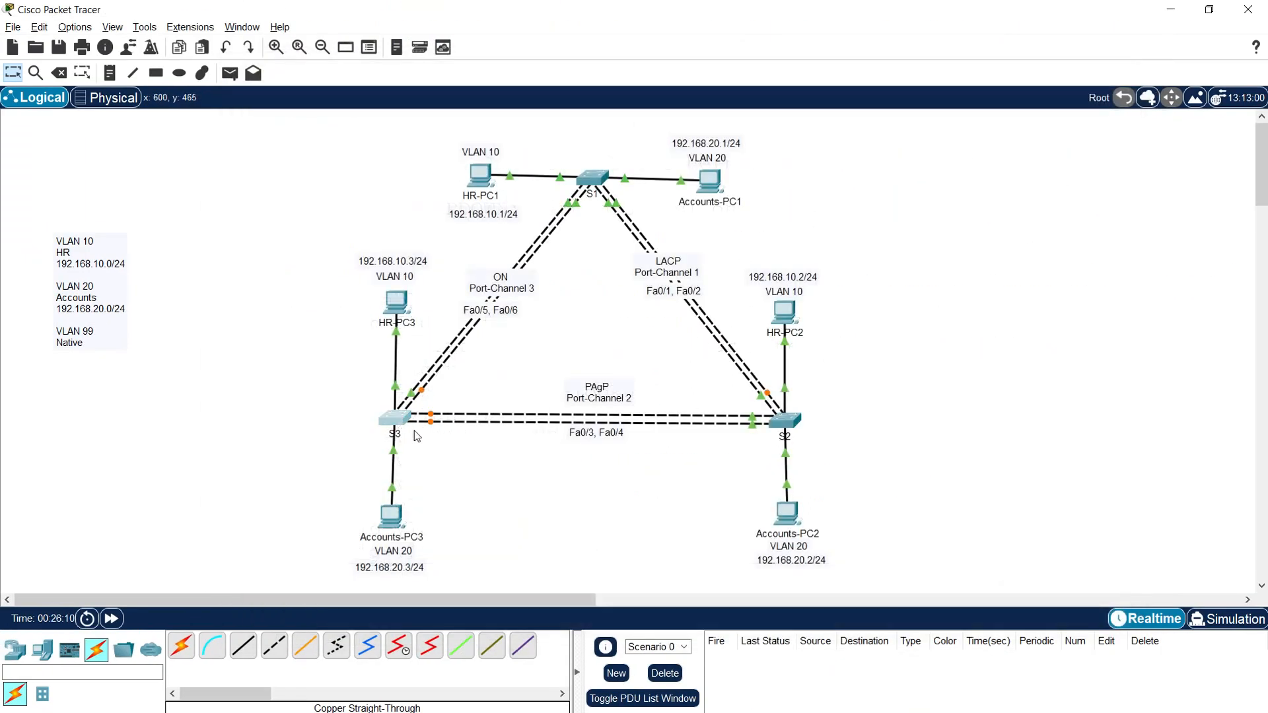
- Create VLAN 10 on switch S3 and name it HR
{"action": "left_click", "coordinate": [395, 418]}
{"action": "left_click_drag", "start_coordinate": [574, 142], "coordinate": [418, 68]}
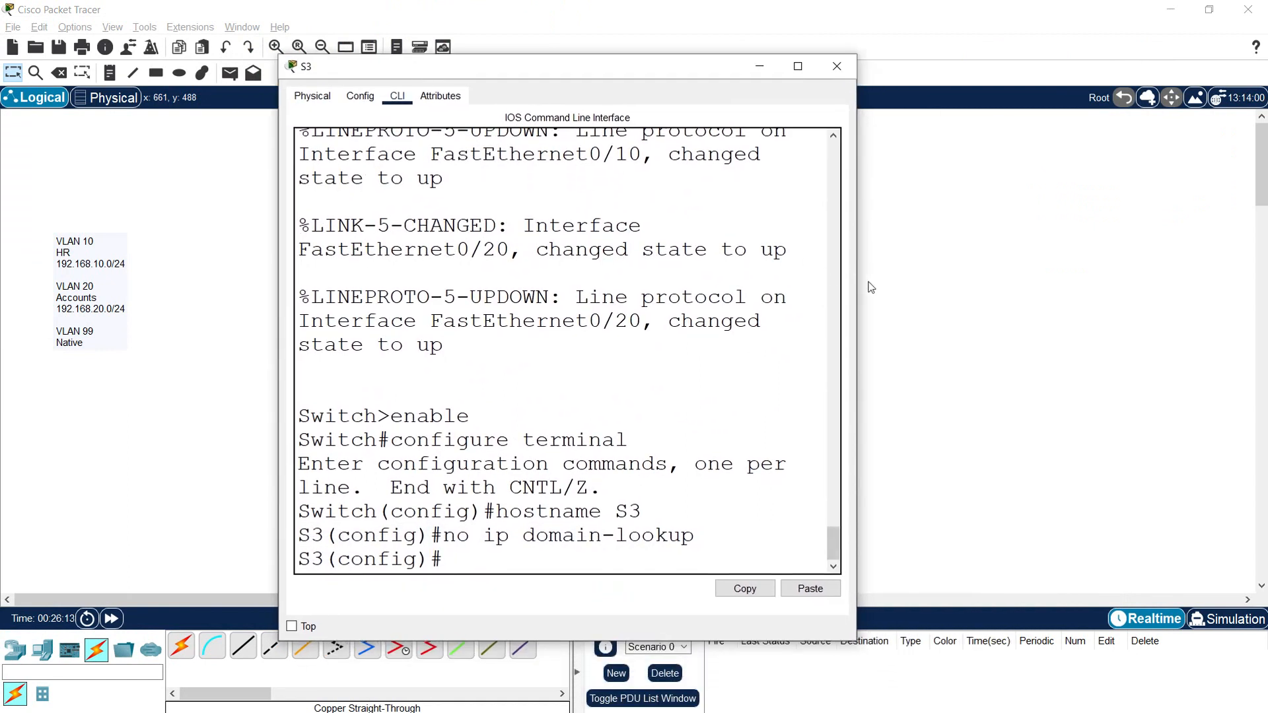
{"action": "left_click_drag", "start_coordinate": [857, 276], "coordinate": [1137, 277]}
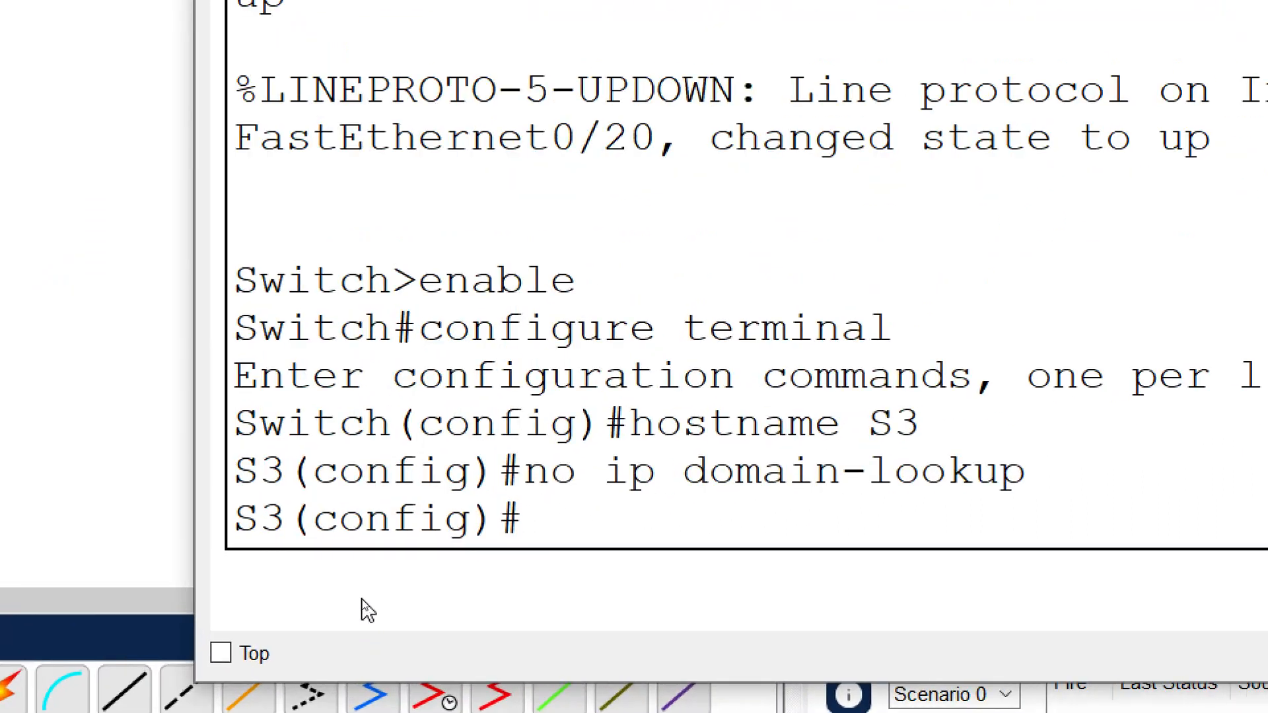
{"action": "type", "text": "vlan 10"}
{"action": "key", "text": "Return"}
{"action": "type", "text": "name HR"}
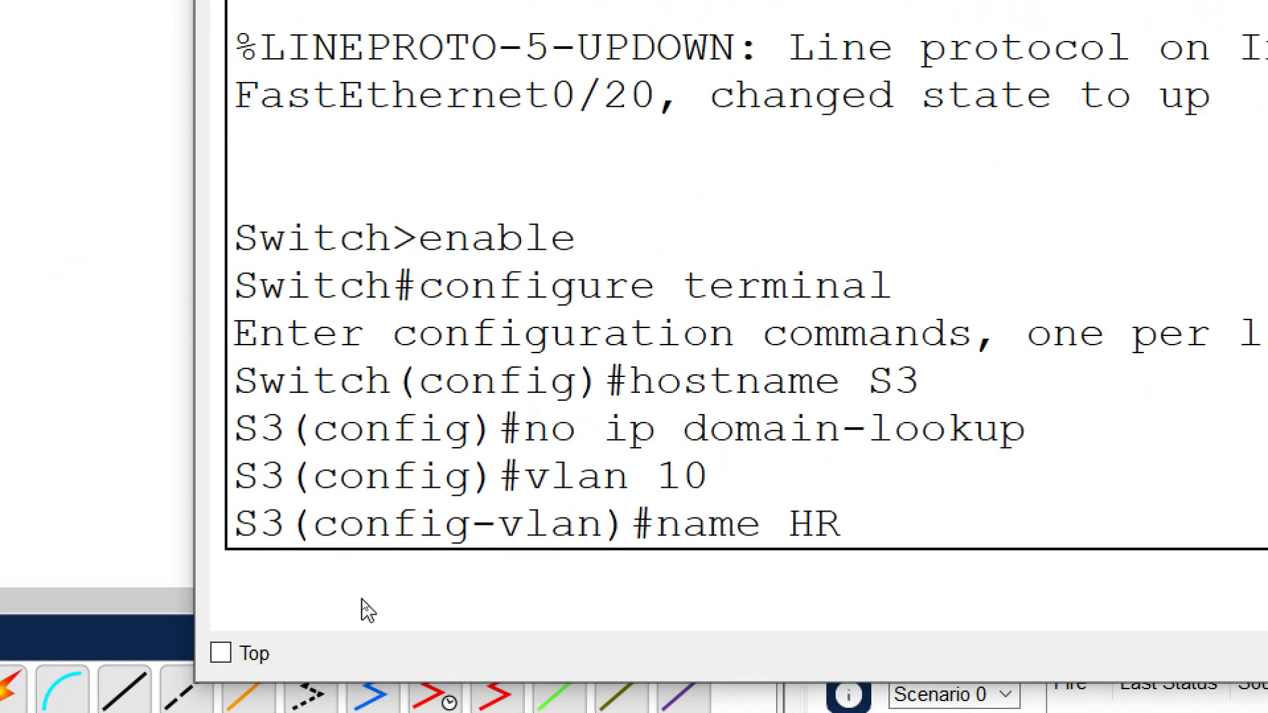
{"action": "key", "text": "Return"}
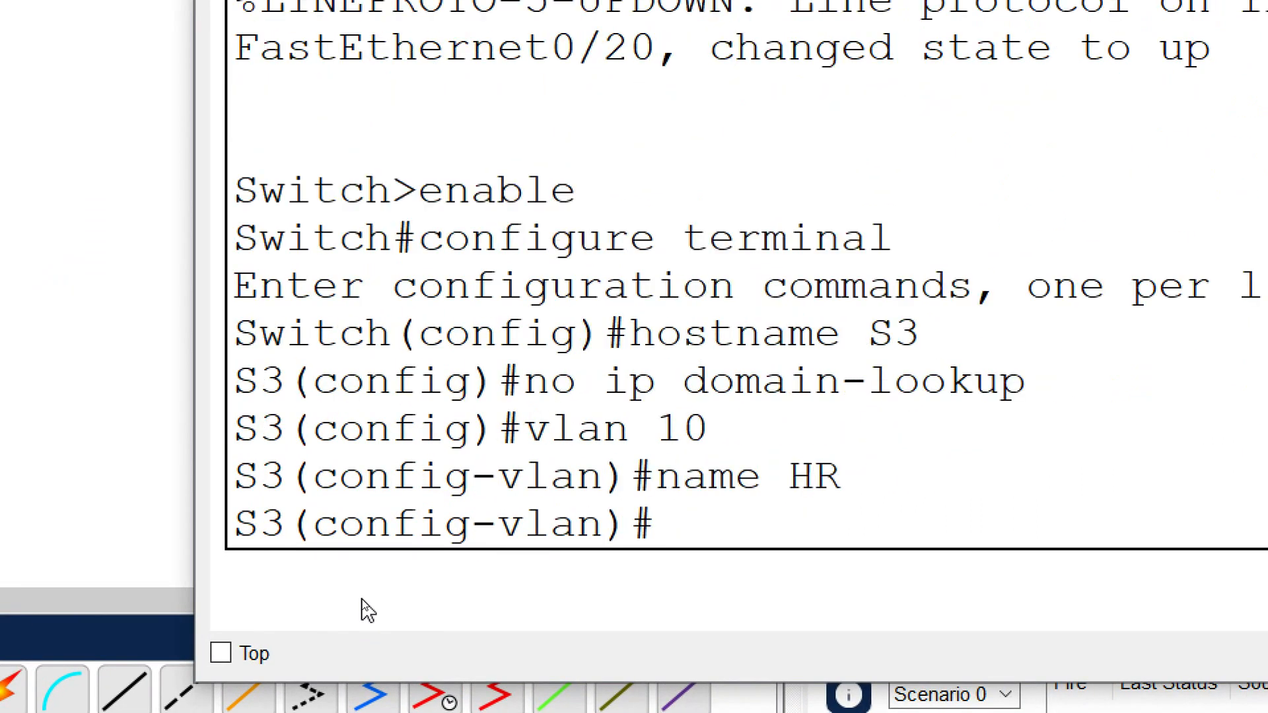
- Create VLAN 20 on S3 and name it Accounts
{"action": "type", "text": "vlan 20"}
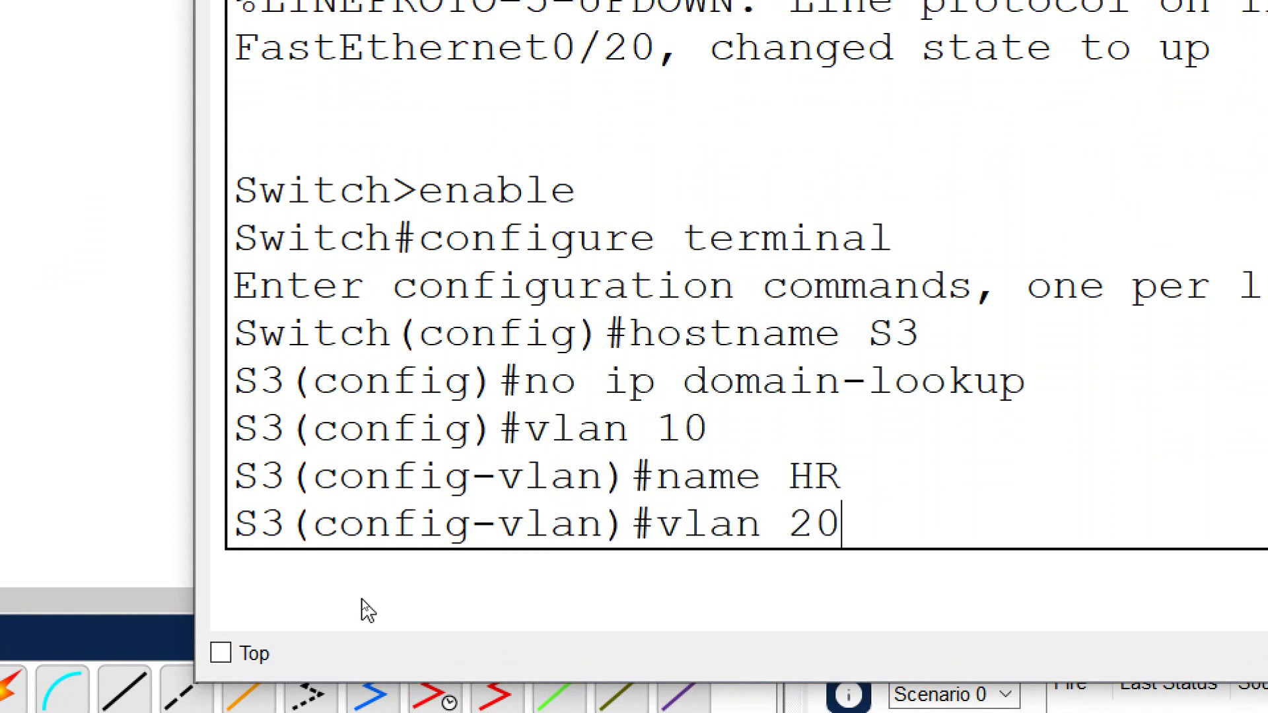
{"action": "key", "text": "Return"}
{"action": "type", "text": "name Accounts"}
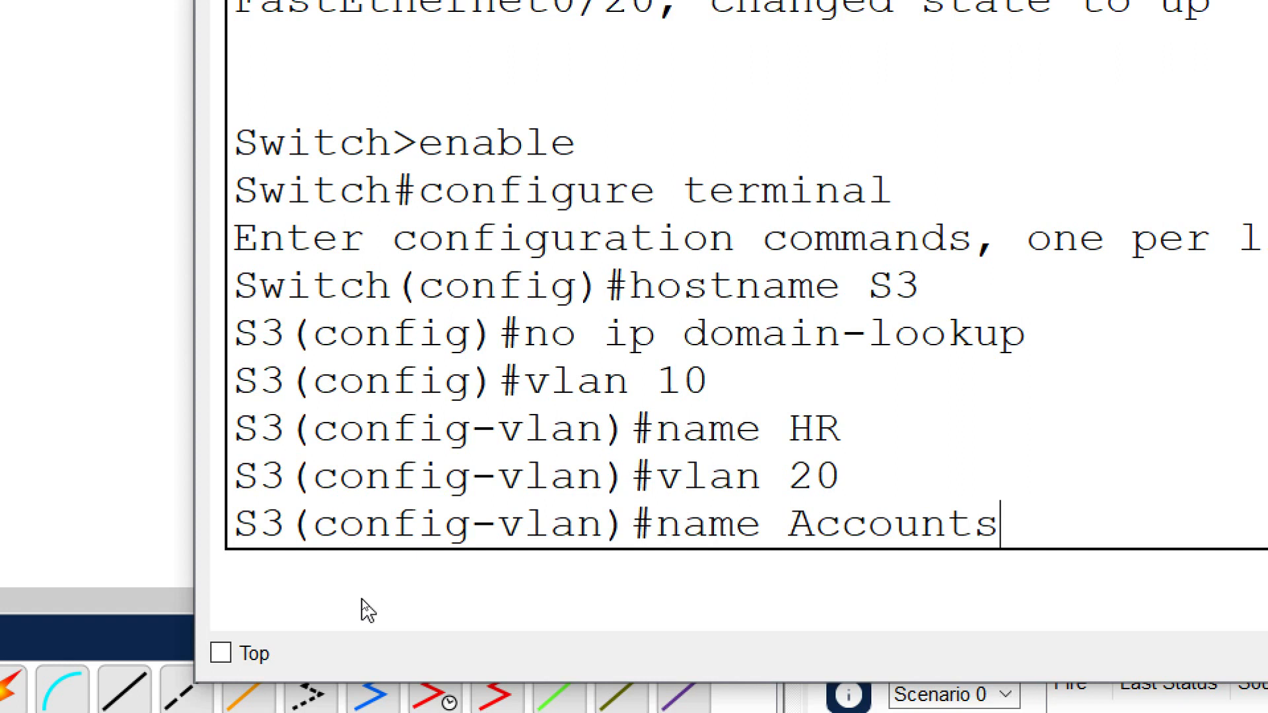
{"action": "key", "text": "Return"}
- Create VLAN 99 on S3, name it Native, and close the switch's window
{"action": "type", "text": "vlan)#vlan"}
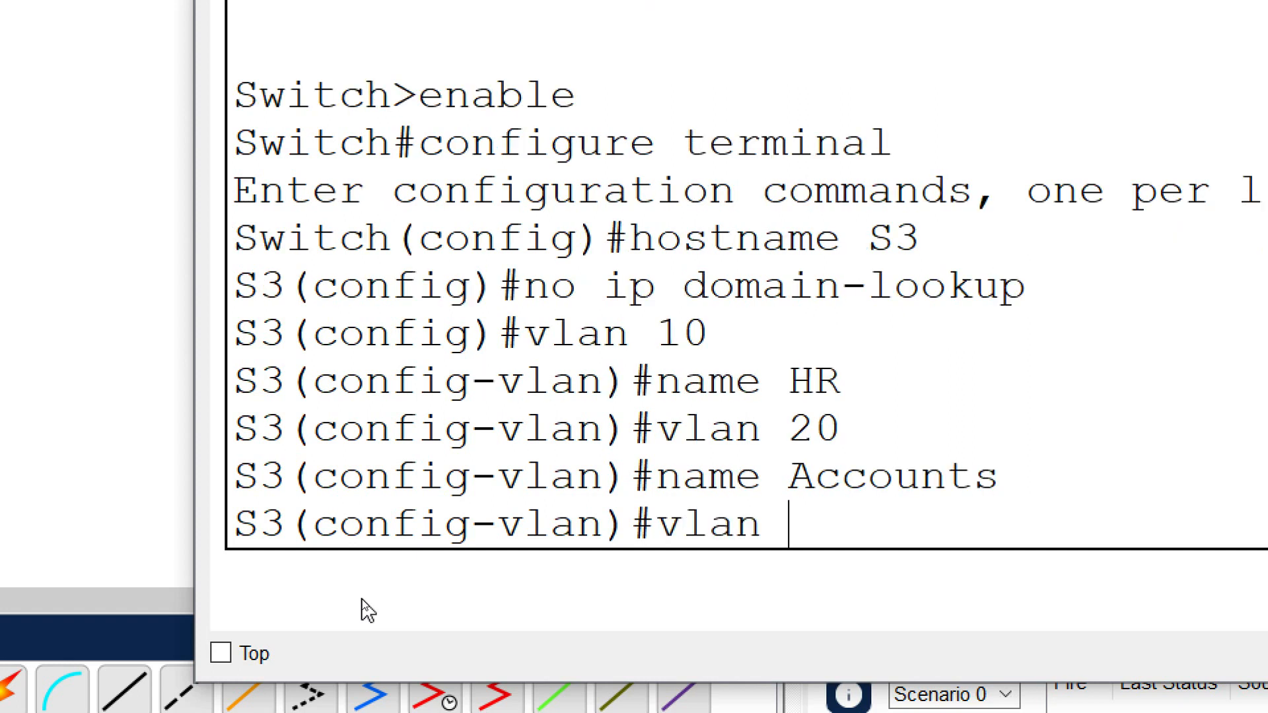
{"action": "type", "text": " 99"}
{"action": "key", "text": "Return"}
{"action": "type", "text": "name Native"}
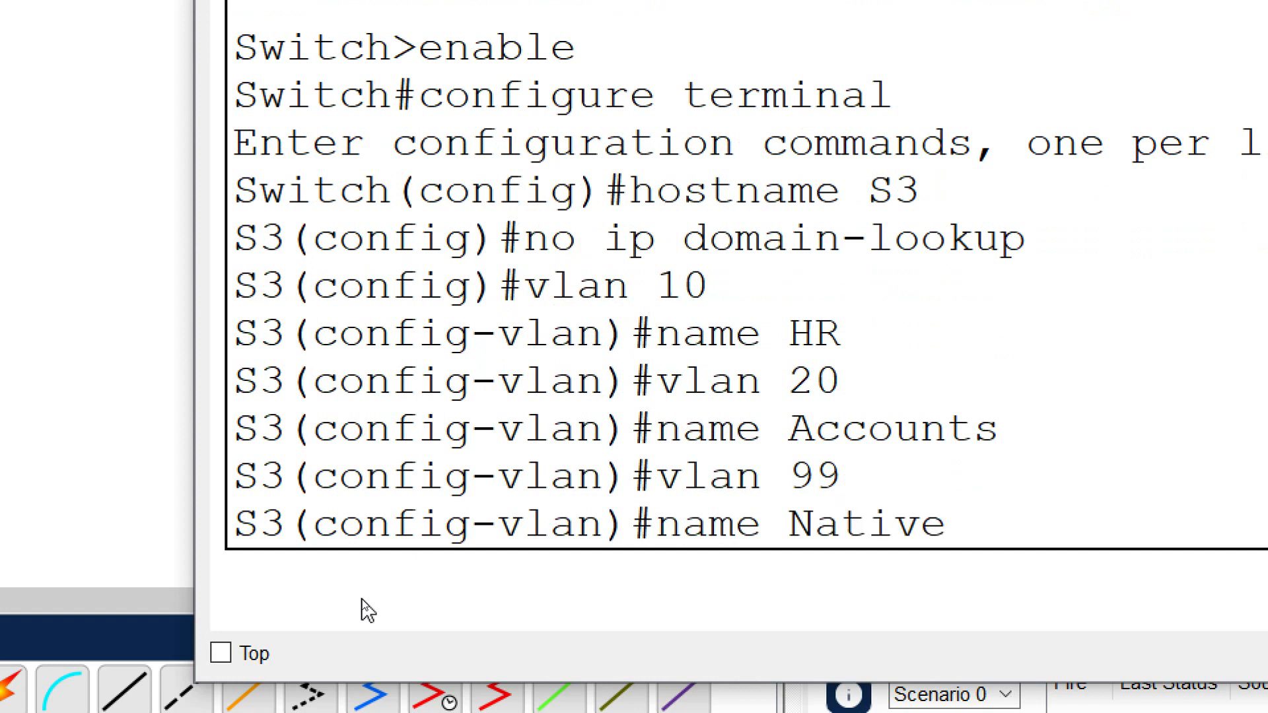
{"action": "key", "text": "Return"}
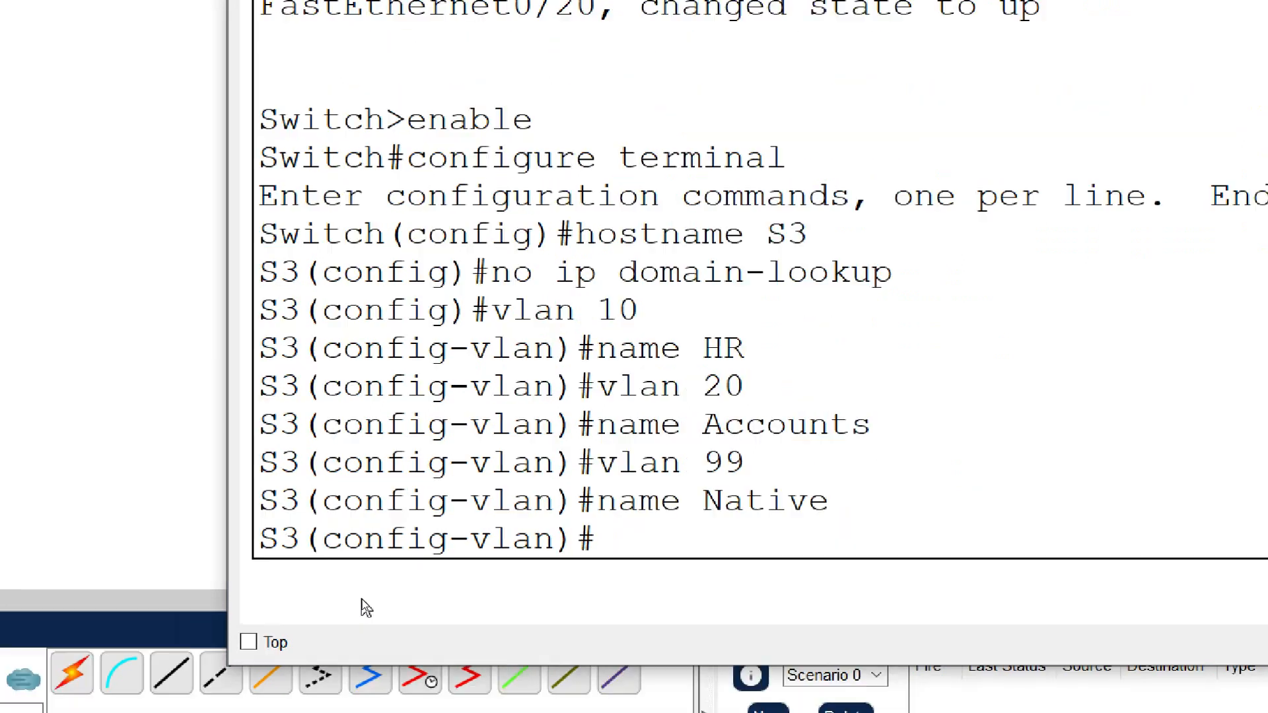
{"action": "left_click", "coordinate": [1116, 67]}
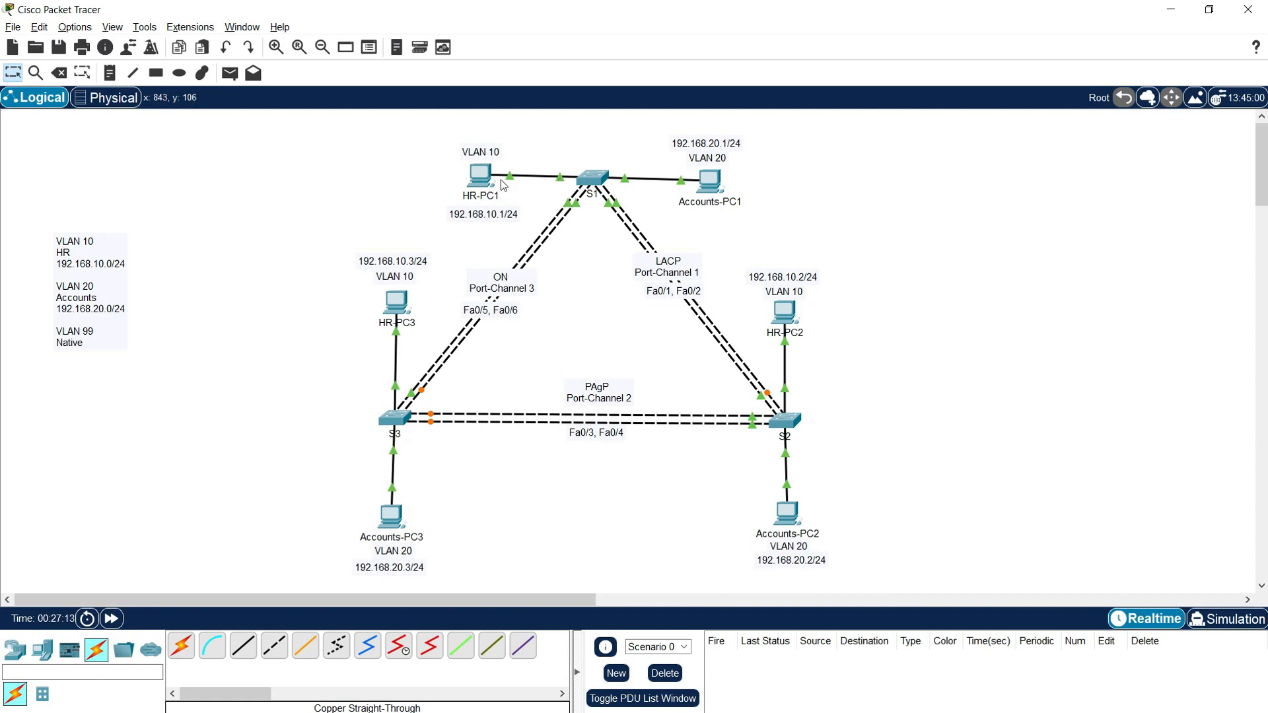
- Enable port labels on mouse-over in the logical workspace and check S1's ports towards HR-PC1 and Accounts-PC1
{"action": "left_click", "coordinate": [75, 27]}
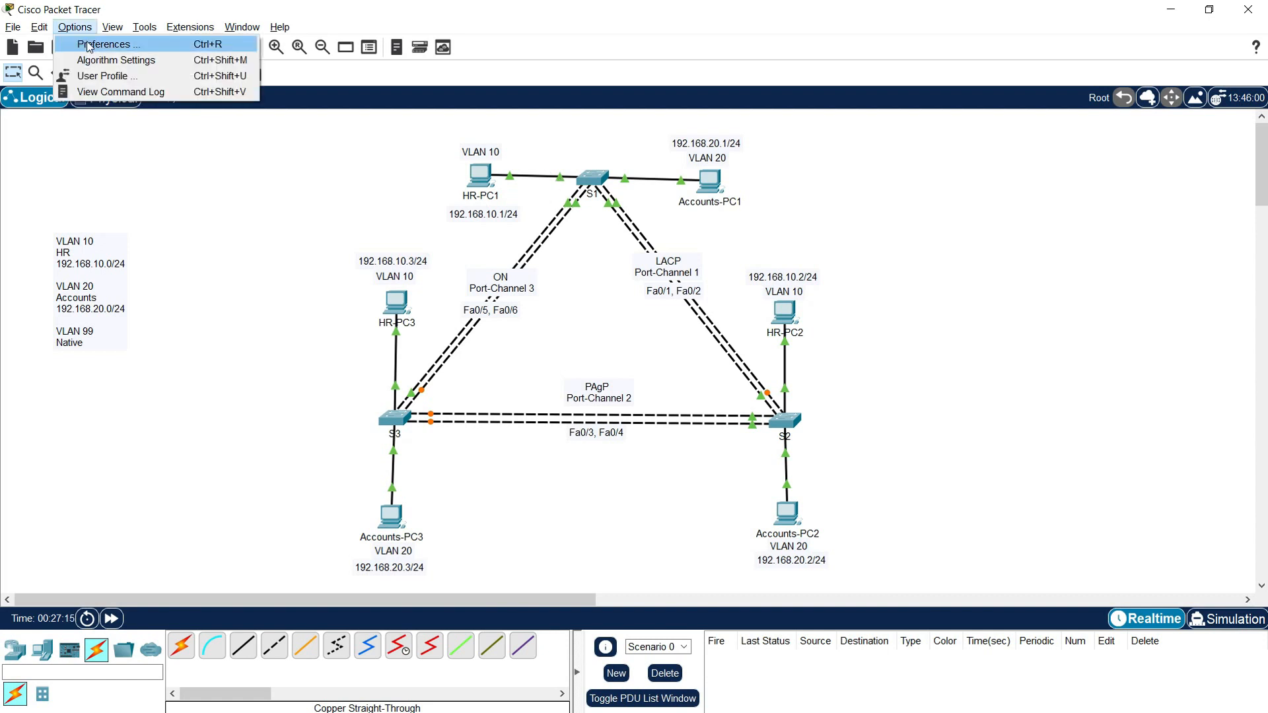
{"action": "left_click", "coordinate": [90, 45]}
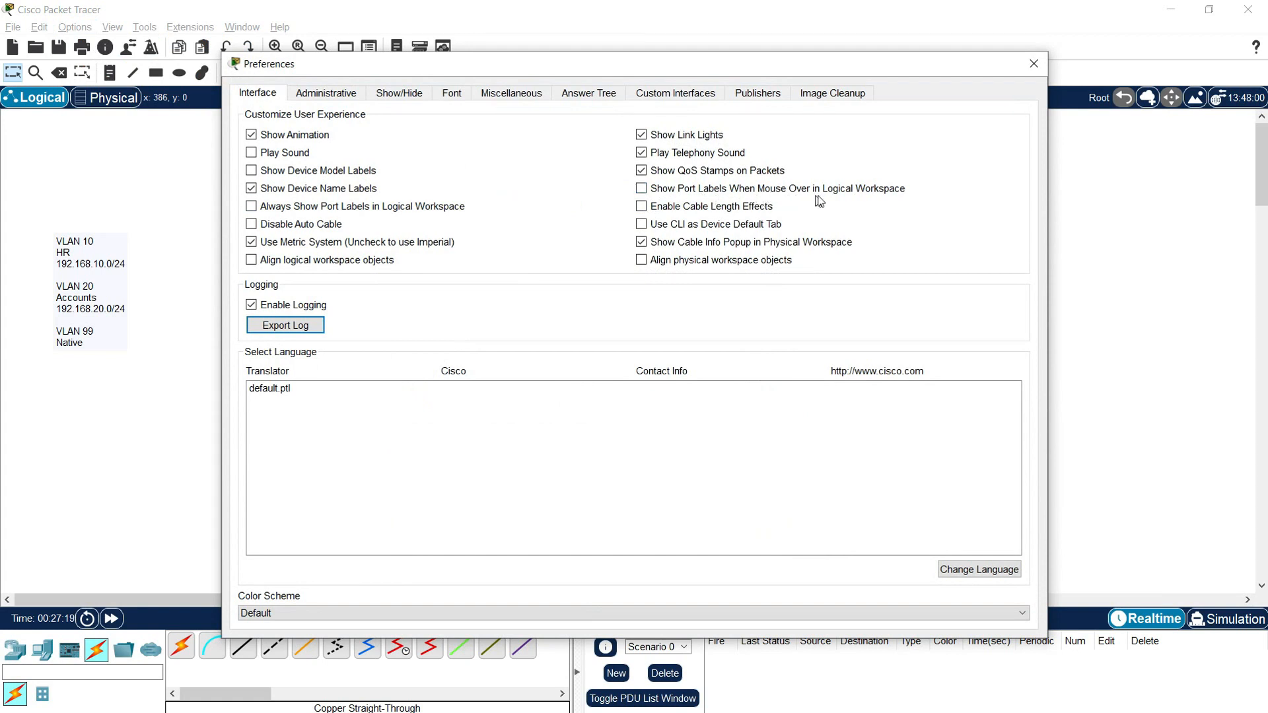
{"action": "left_click", "coordinate": [642, 190]}
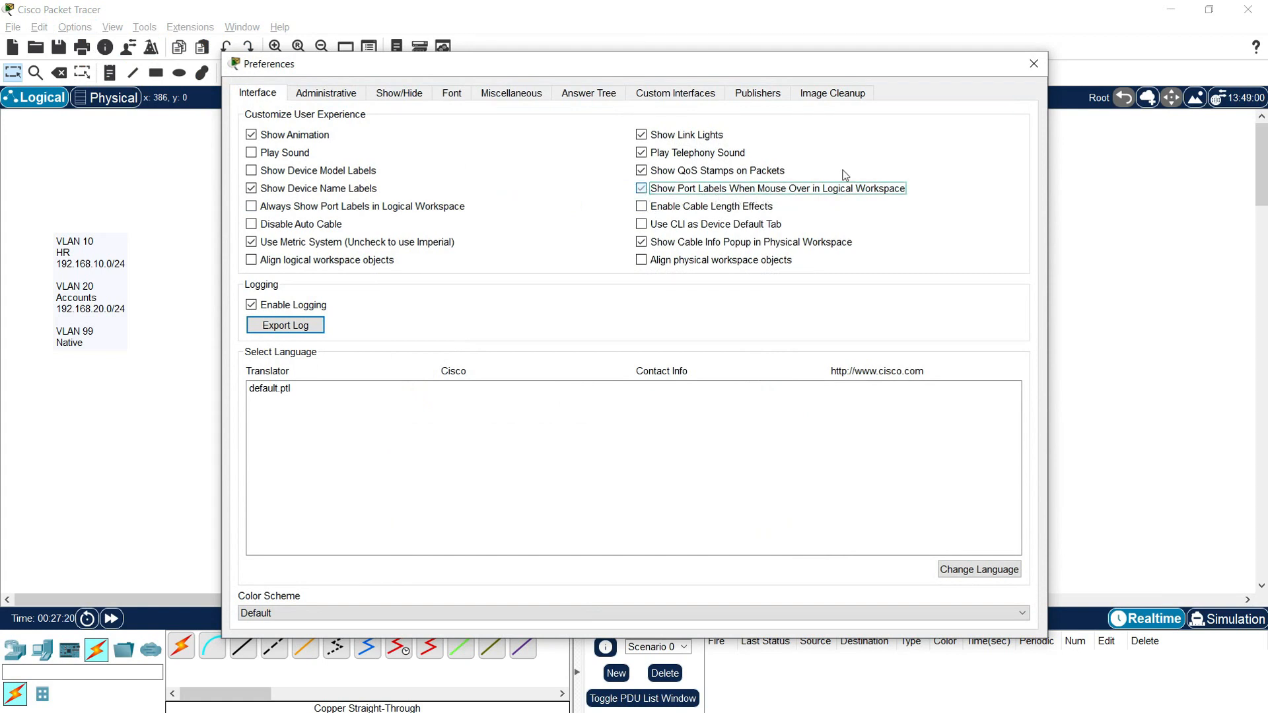
{"action": "left_click", "coordinate": [1034, 64]}
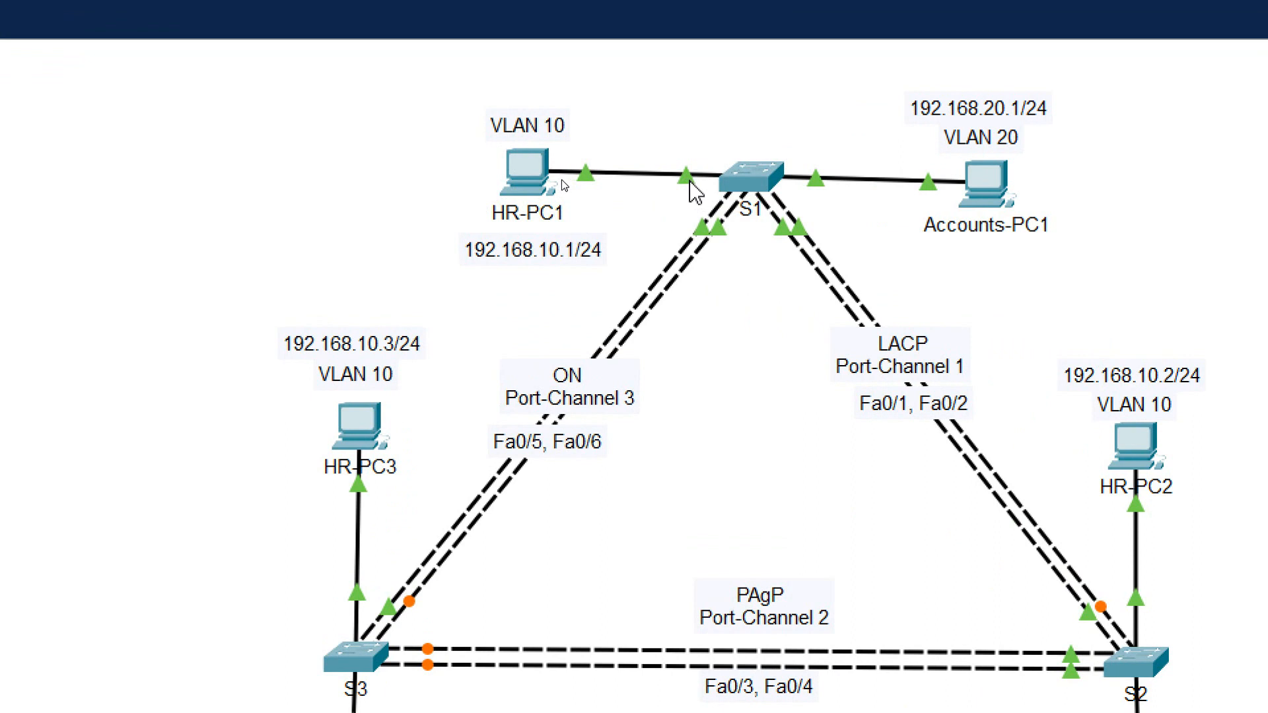
{"action": "mouse_move", "coordinate": [693, 188]}
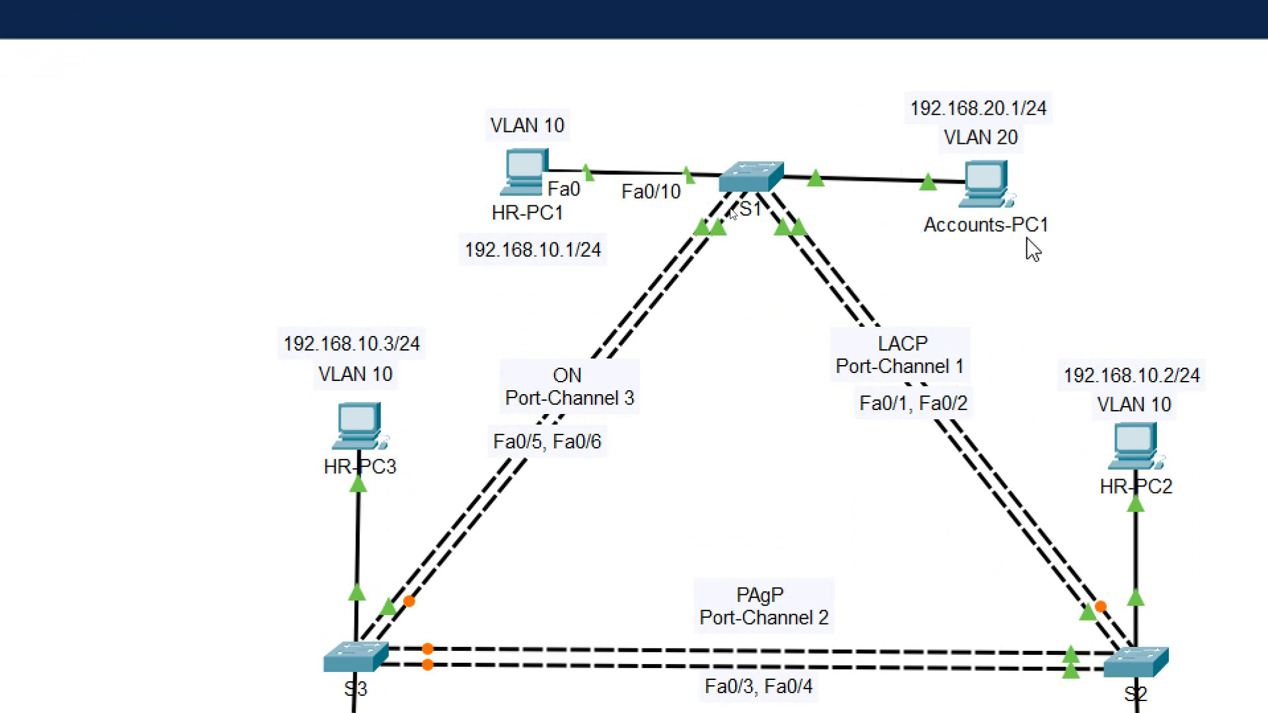
{"action": "mouse_move", "coordinate": [812, 181]}
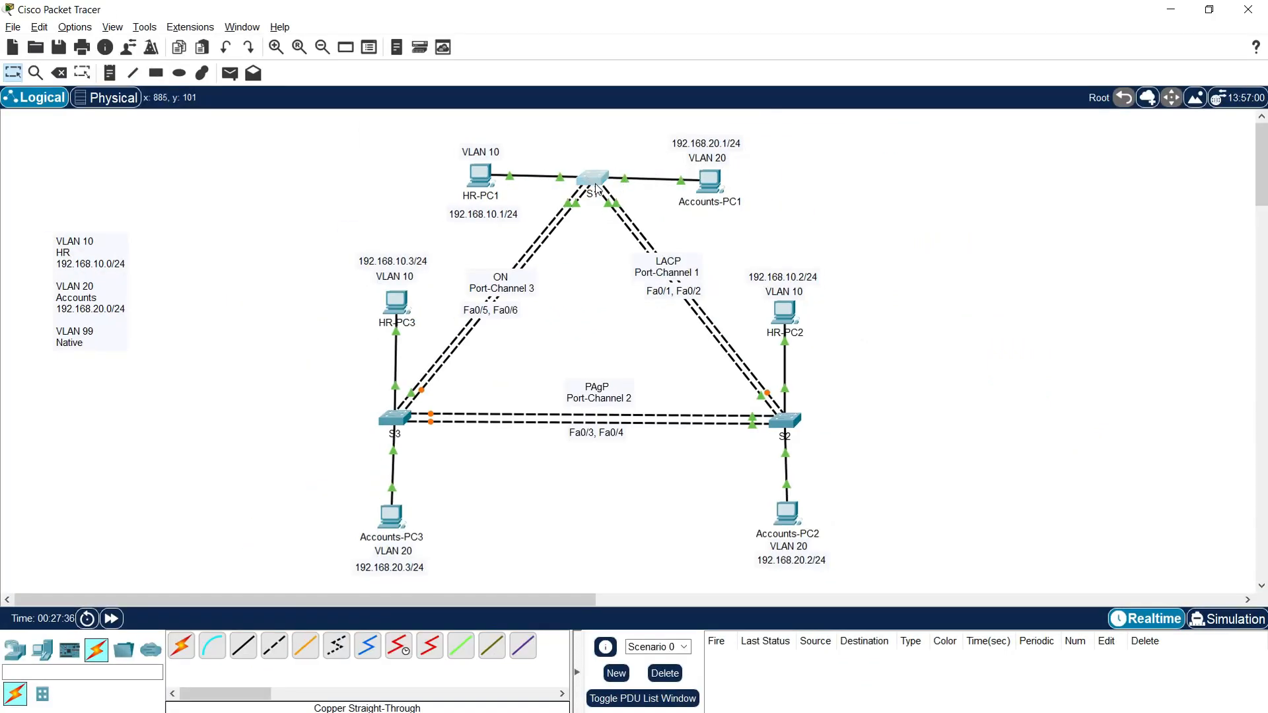
- Set interface fa0/10 on switch S1 to access mode with switchport mode access
{"action": "left_click", "coordinate": [590, 180]}
{"action": "left_click_drag", "start_coordinate": [732, 146], "coordinate": [571, 56]}
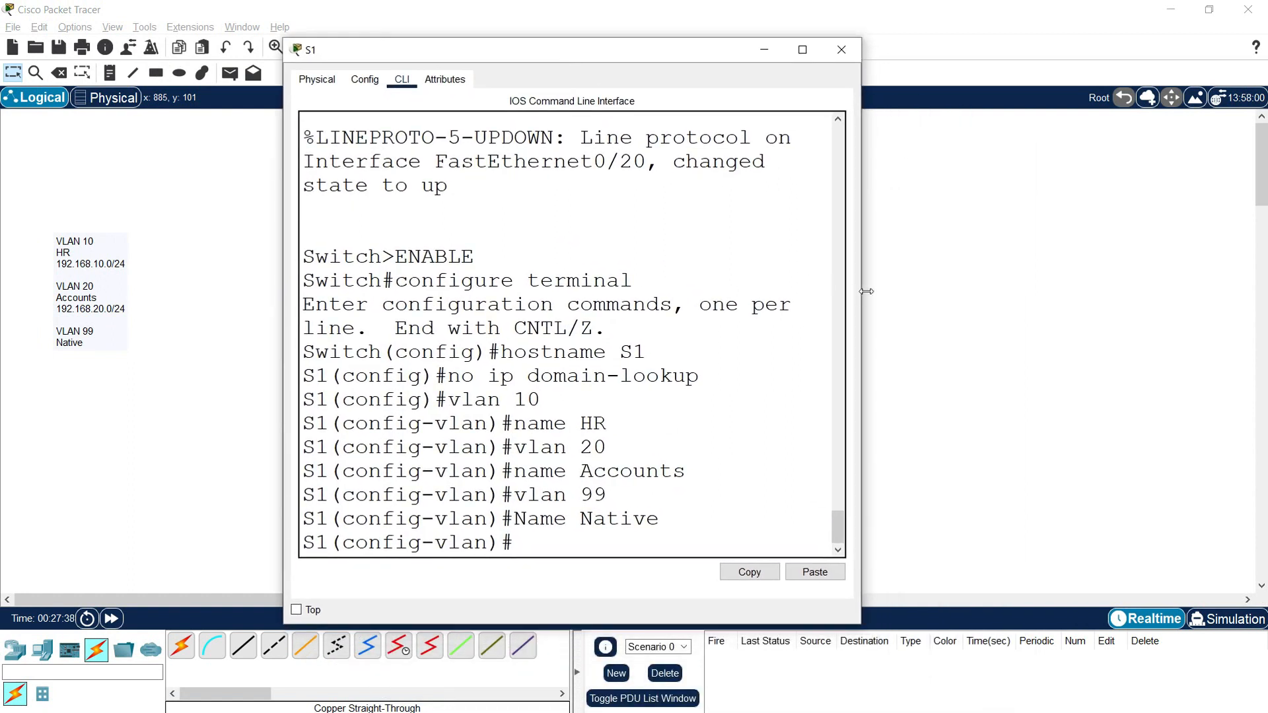
{"action": "left_click_drag", "start_coordinate": [864, 284], "coordinate": [1053, 284]}
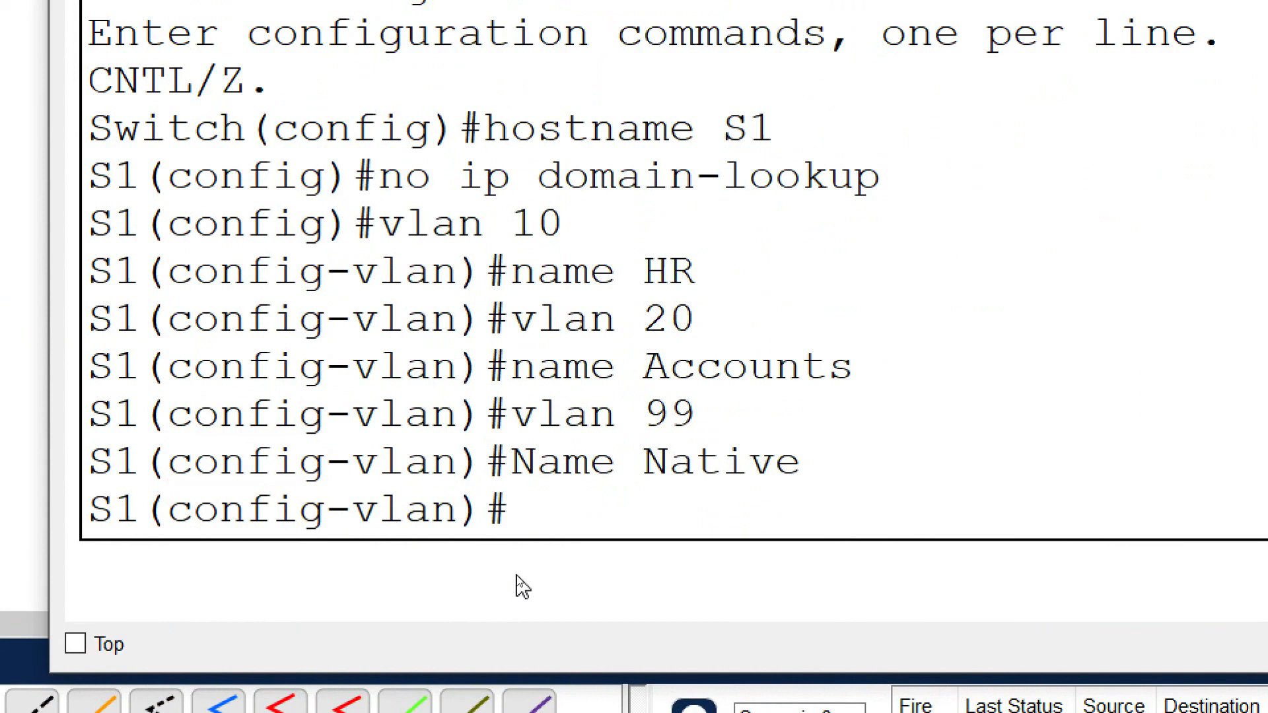
{"action": "type", "text": "interface"}
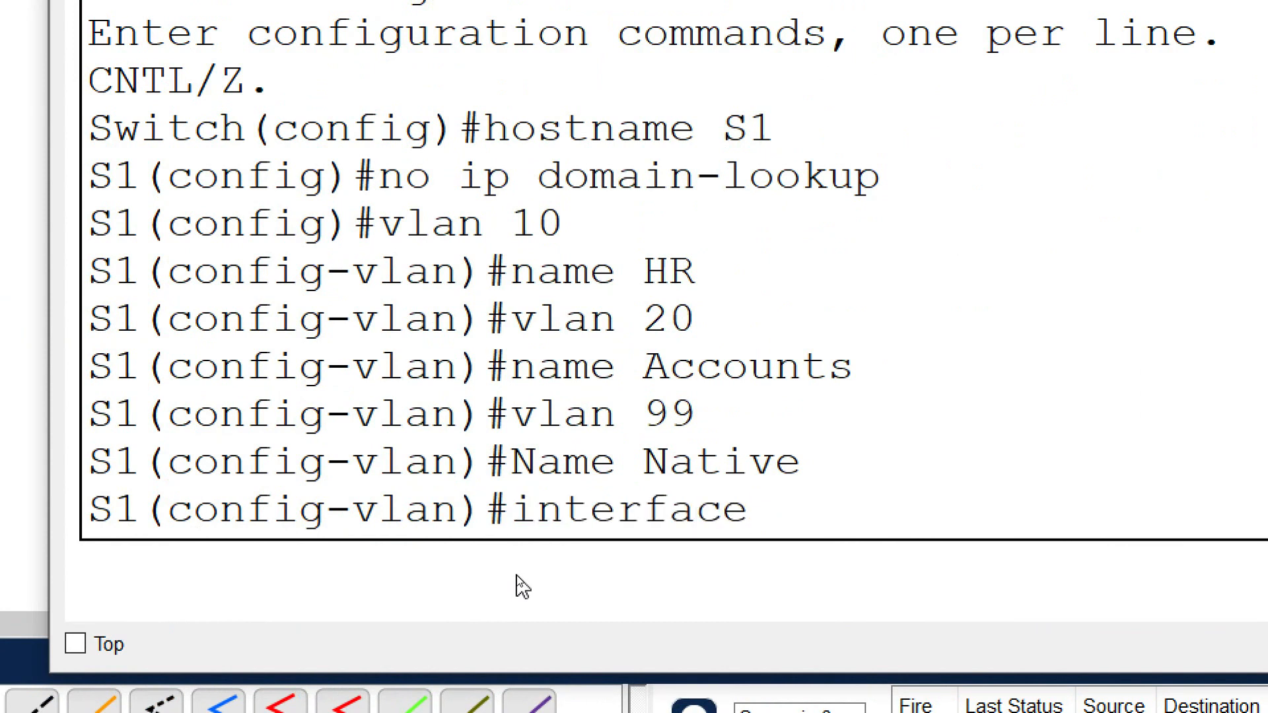
{"action": "type", "text": " fa0/10"}
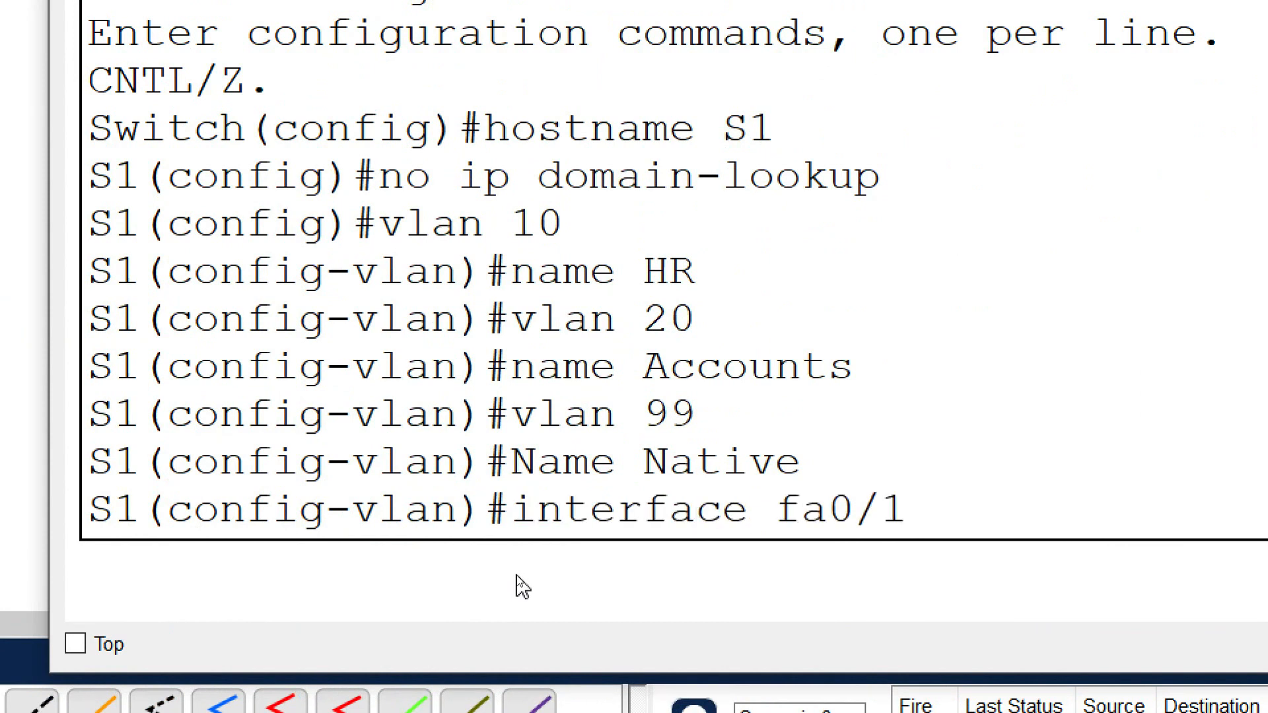
{"action": "key", "text": "Return"}
{"action": "type", "text": "switchpo"}
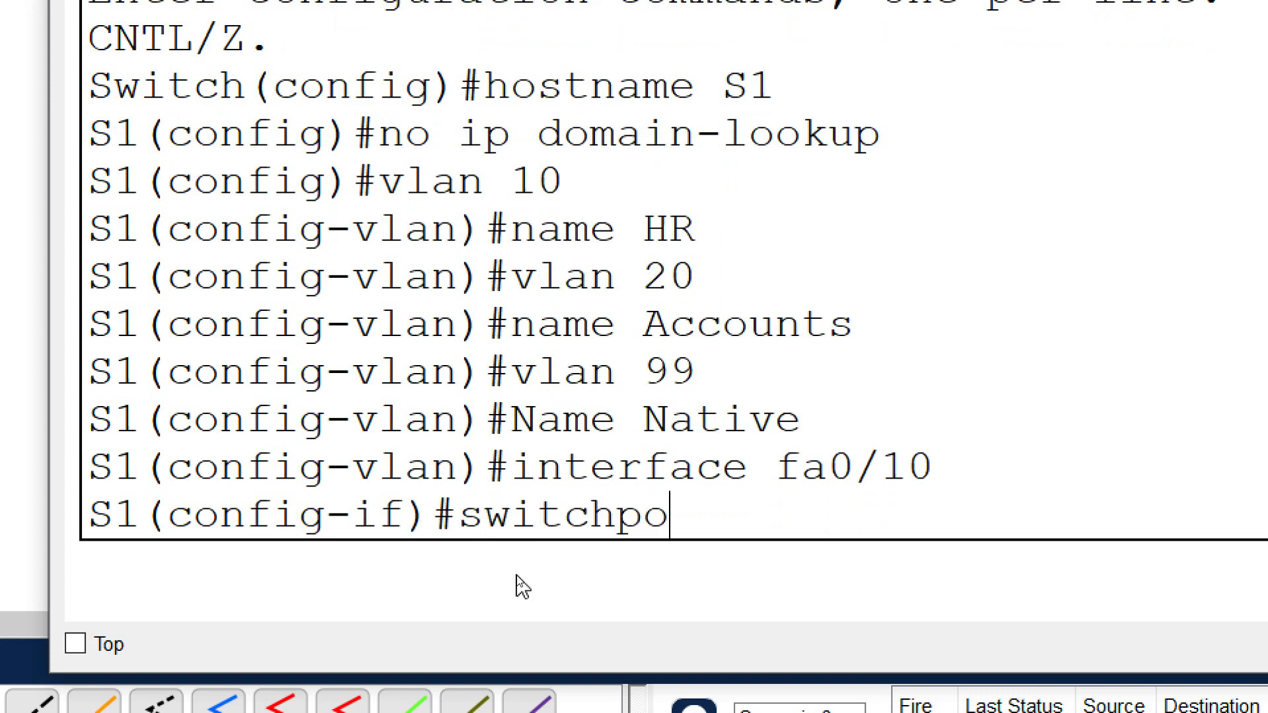
{"action": "type", "text": "rt mode access"}
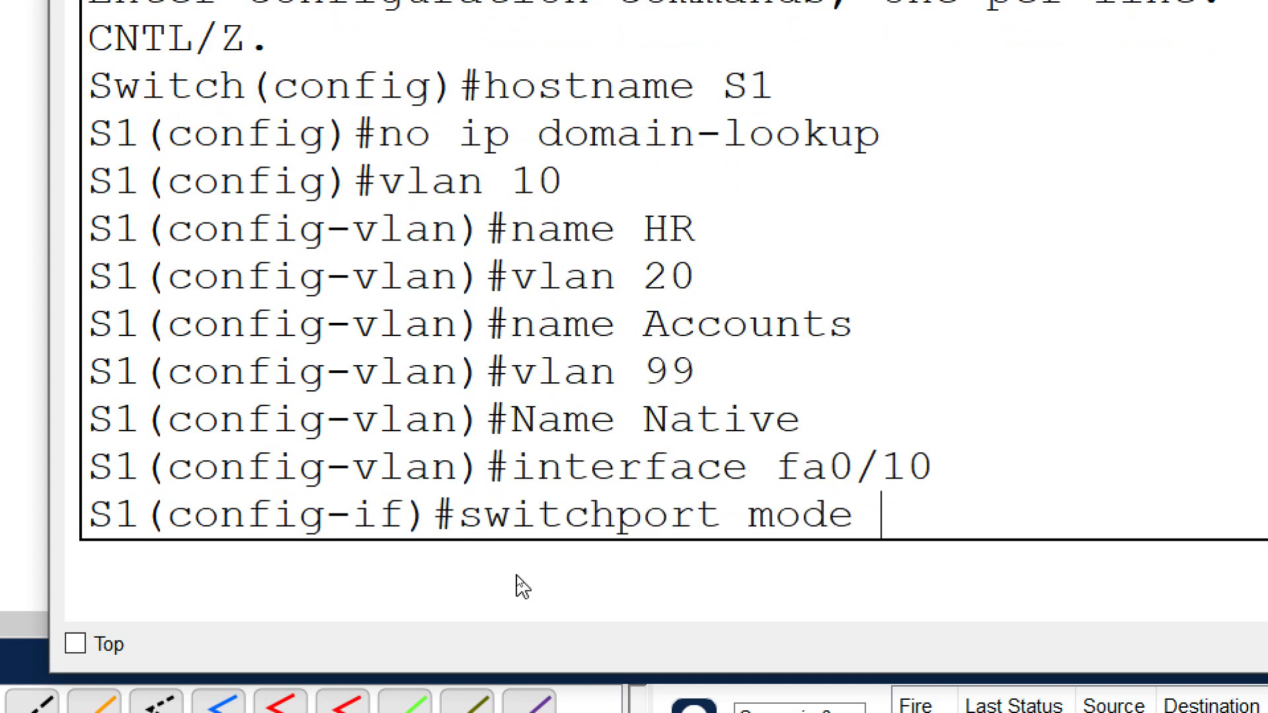
{"action": "key", "text": "Return"}
- Assign S1's interface fa0/10 to VLAN 10 with switchport access vlan 10
{"action": "type", "text": "switch"}
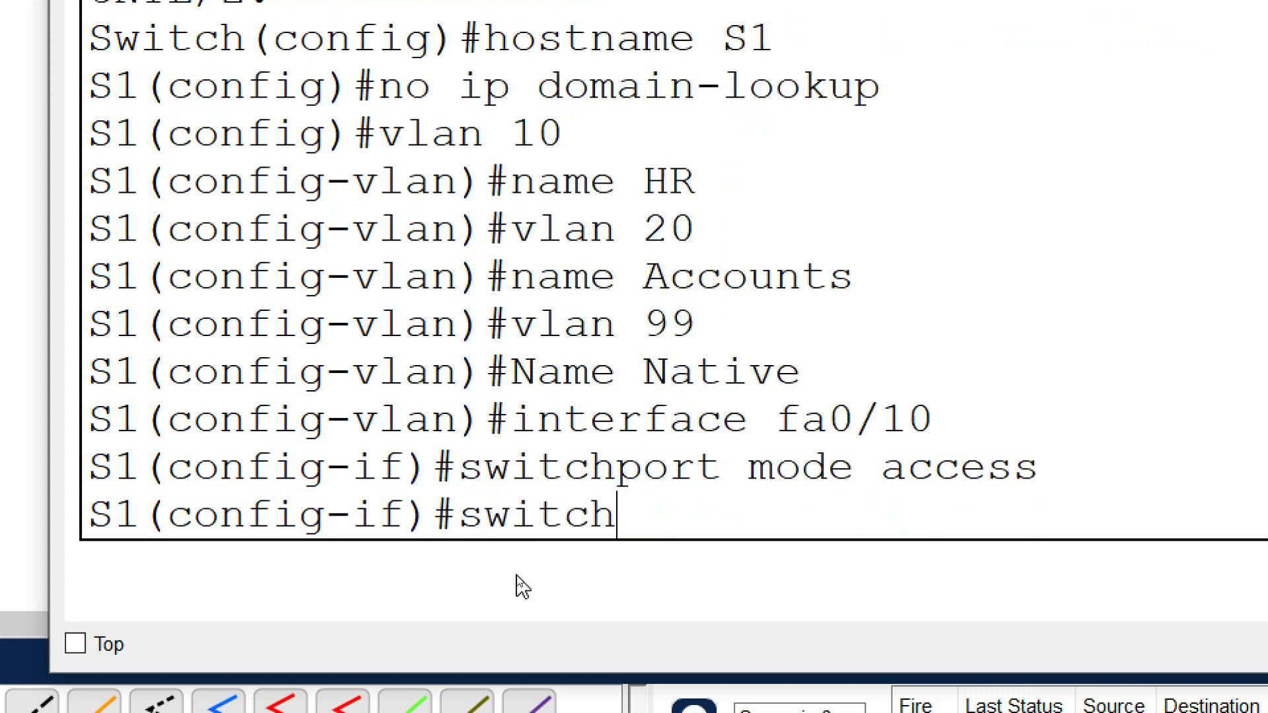
{"action": "type", "text": "t ace"}
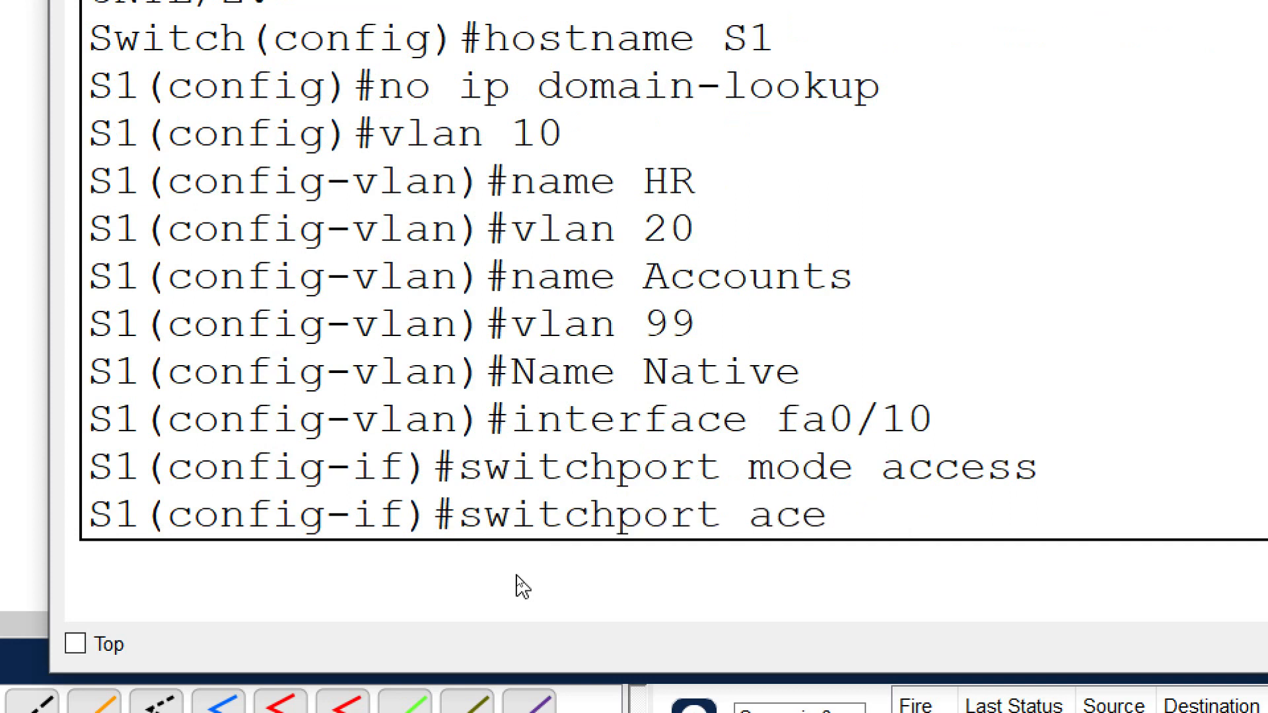
{"action": "key", "text": "BackSpace"}
{"action": "type", "text": "cess vlan "}
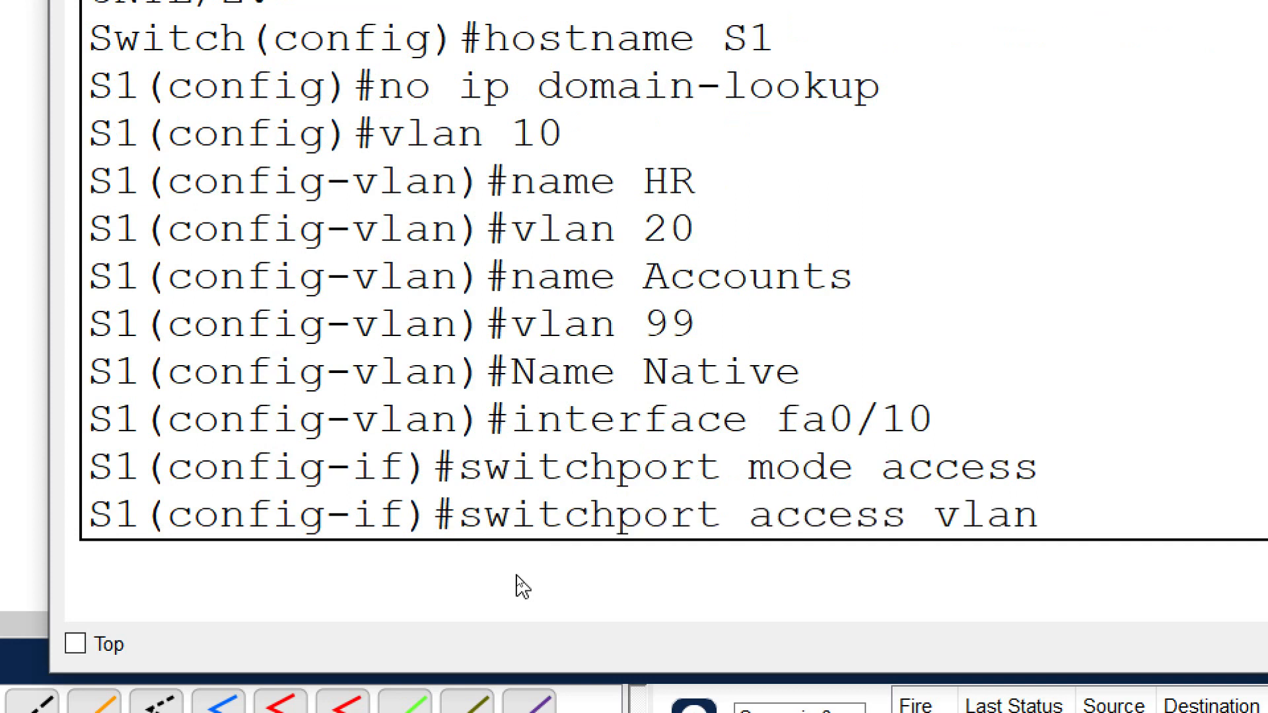
{"action": "type", "text": "10"}
{"action": "key", "text": "Return"}
- Set interface fa0/20 on switch S1 to access mode with the switchport mode command
{"action": "type", "text": "i"}
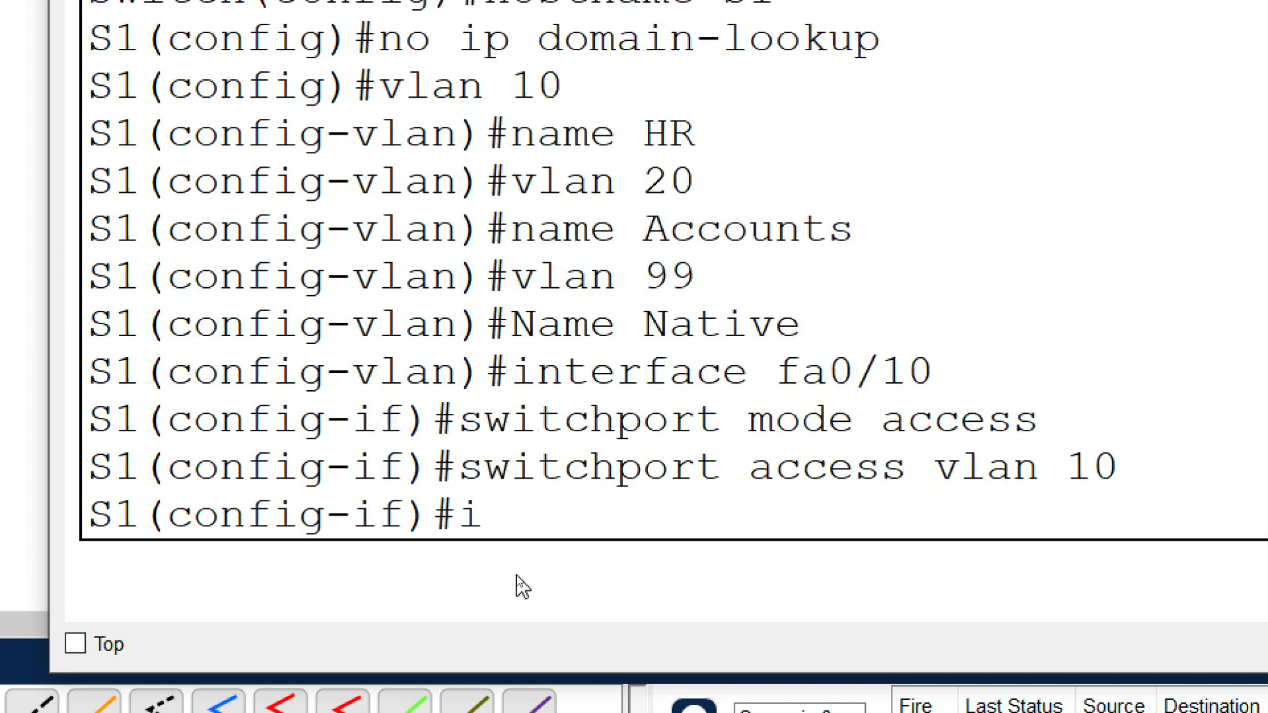
{"action": "type", "text": "nterface fa0/20"}
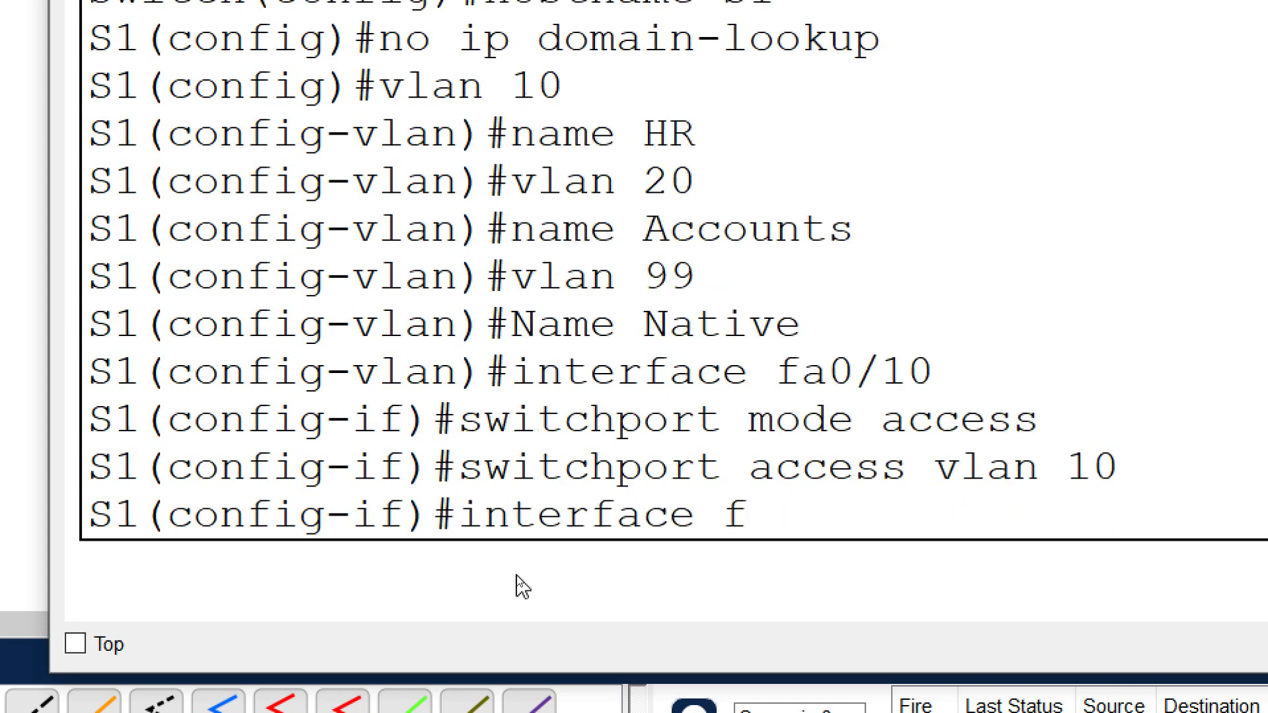
{"action": "key", "text": "Return"}
{"action": "type", "text": "switchport mode acces"}
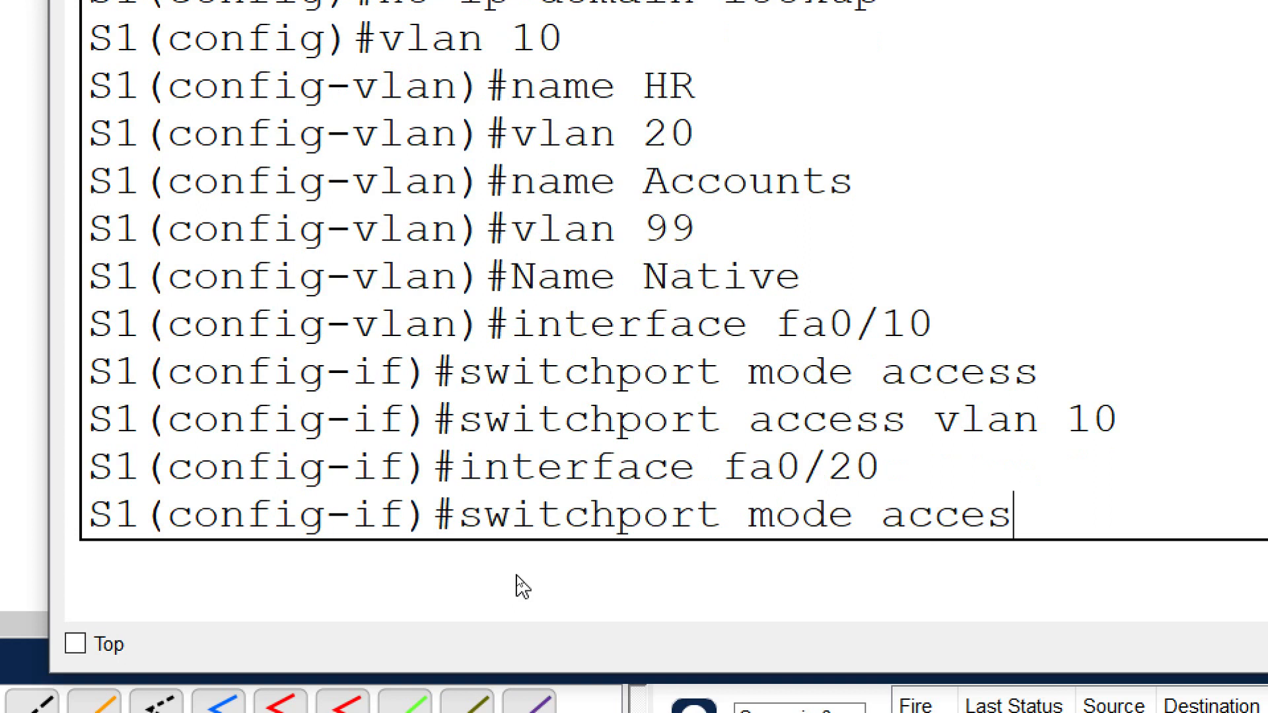
{"action": "key", "text": "Return"}
- Assign S1's interface fa0/20 to VLAN 20 with switchport access vlan 20
{"action": "type", "text": "switchp"}
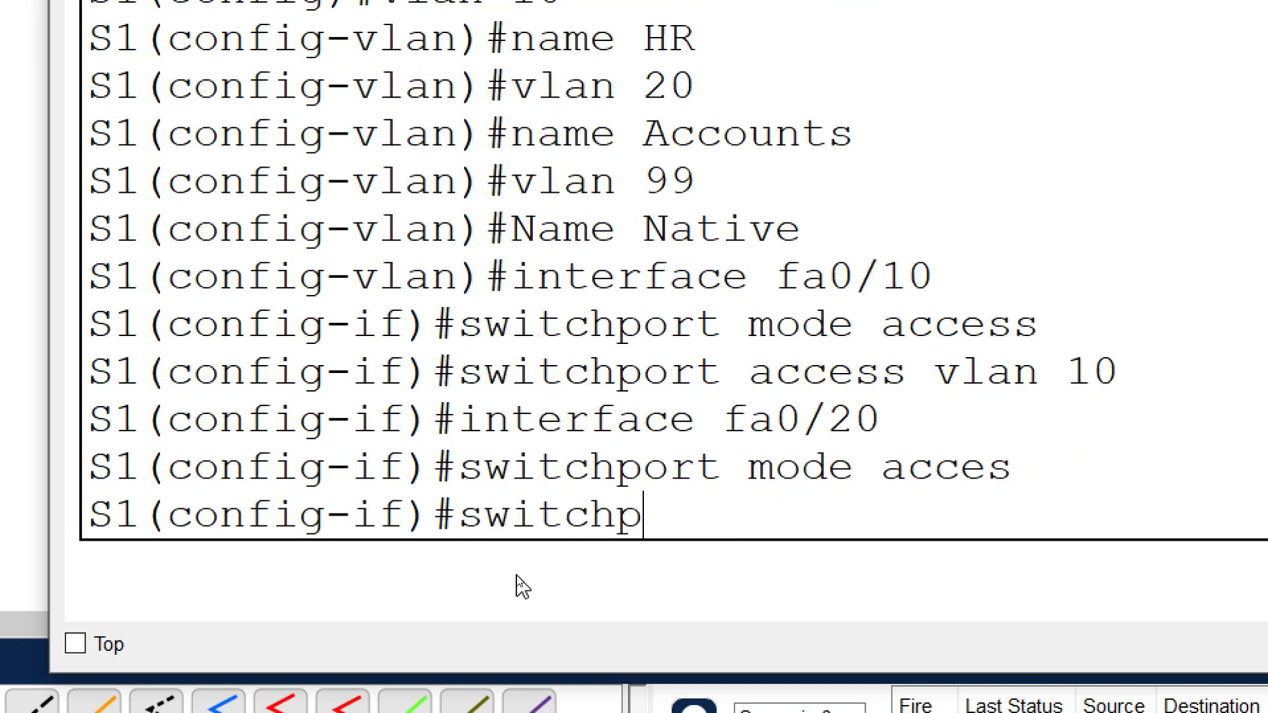
{"action": "type", "text": "ort access"}
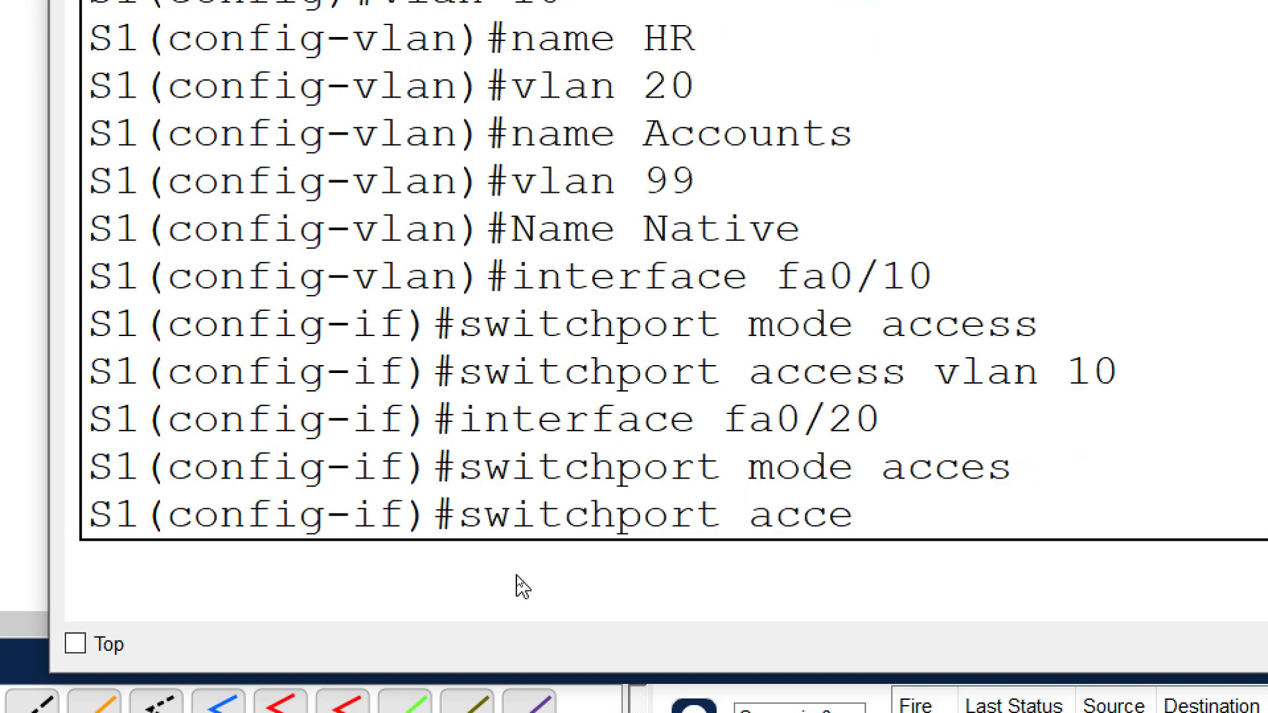
{"action": "type", "text": " vlan 20"}
{"action": "key", "text": "Return"}
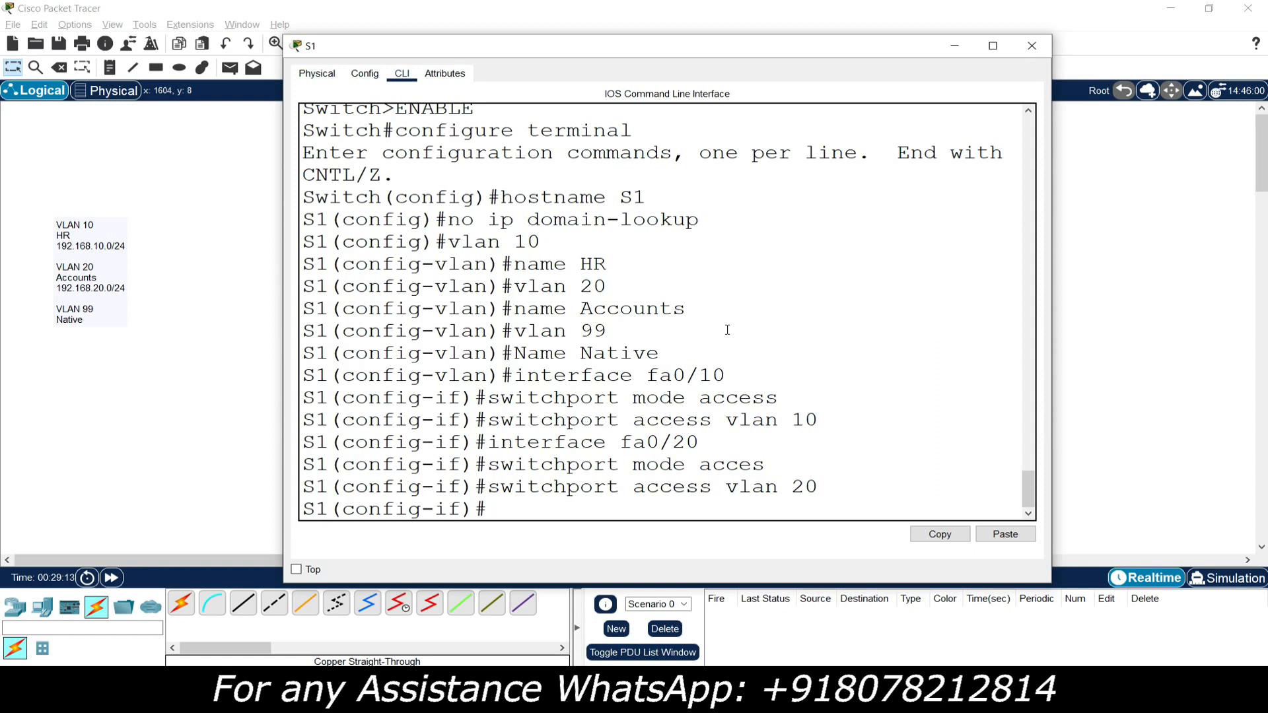
- Leave configuration mode on S1 with end, run show vlan brief, and maximize the switch's window to read the table
{"action": "type", "text": "end"}
{"action": "key", "text": "Return"}
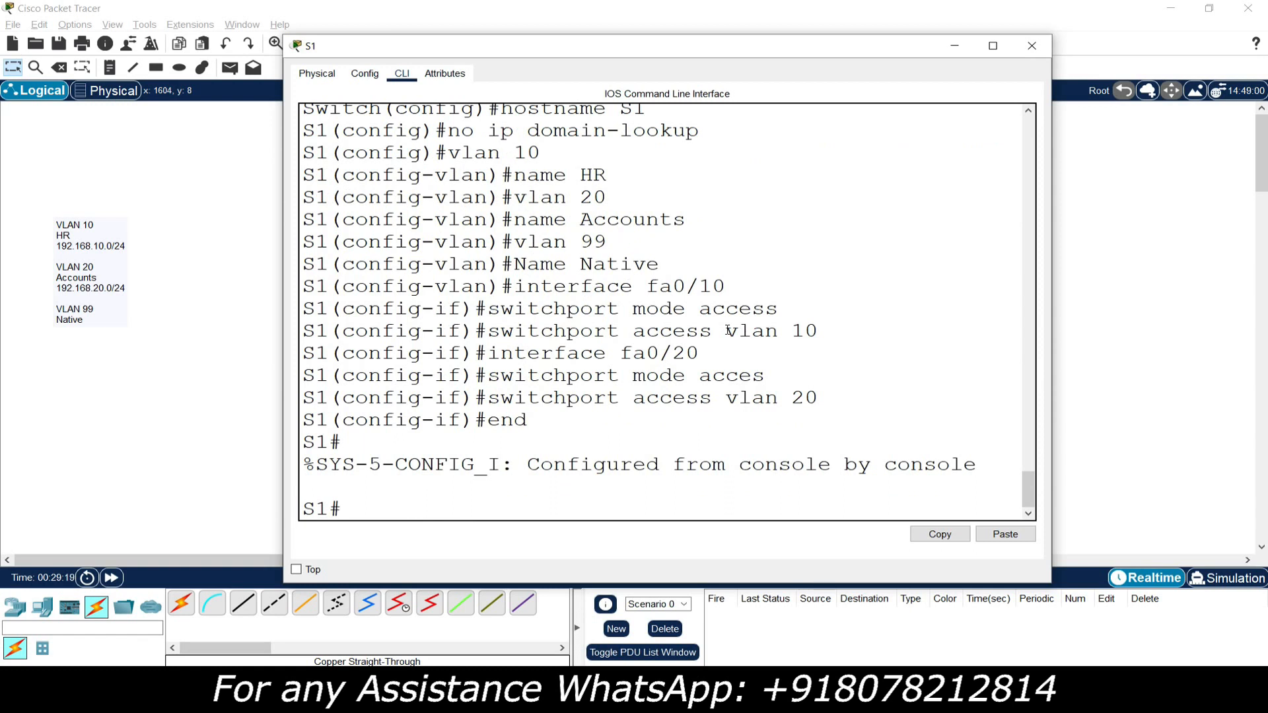
{"action": "type", "text": "show vlan brief"}
{"action": "key", "text": "Return"}
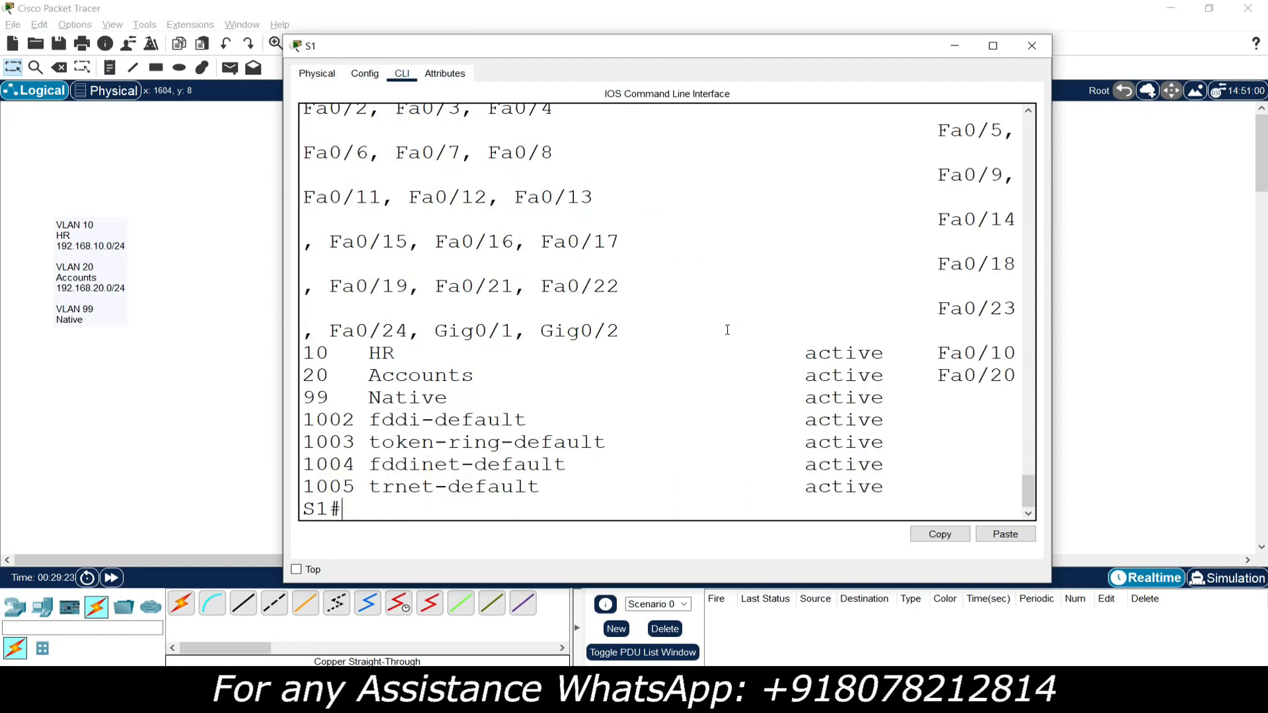
{"action": "left_click", "coordinate": [993, 45]}
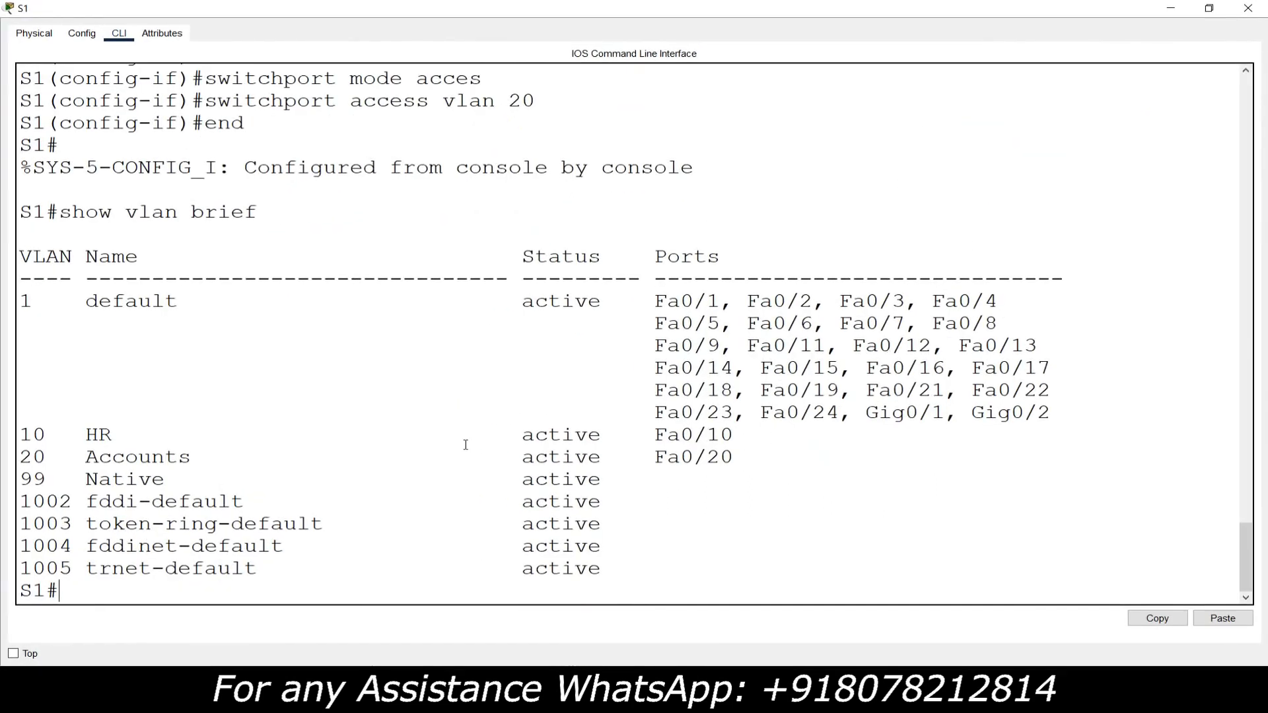
- Check the VLAN names and the ports assigned to VLANs 10 and 20 in S1's VLAN table, and close the switch's window
{"action": "left_click_drag", "start_coordinate": [22, 437], "coordinate": [111, 458]}
{"action": "left_click_drag", "start_coordinate": [33, 480], "coordinate": [99, 480]}
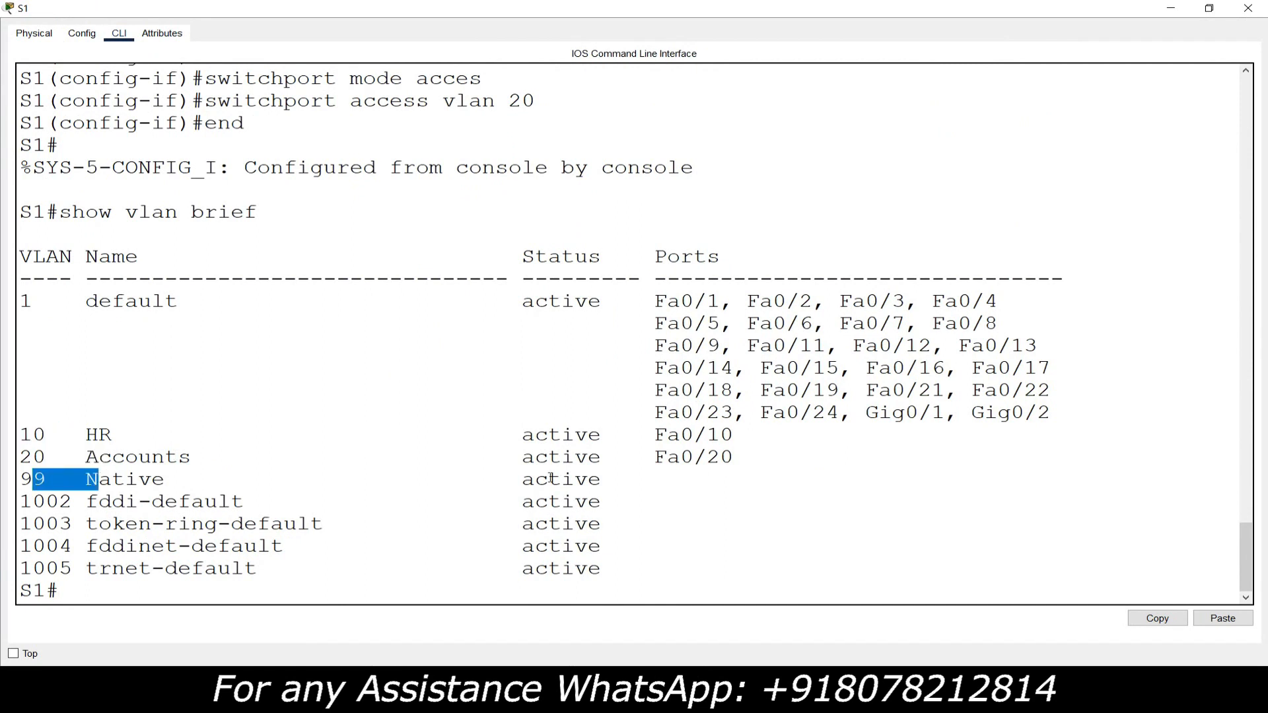
{"action": "left_click_drag", "start_coordinate": [736, 435], "coordinate": [641, 436]}
{"action": "left_click_drag", "start_coordinate": [59, 435], "coordinate": [12, 437]}
{"action": "left_click_drag", "start_coordinate": [744, 458], "coordinate": [637, 462]}
{"action": "left_click_drag", "start_coordinate": [60, 458], "coordinate": [12, 454]}
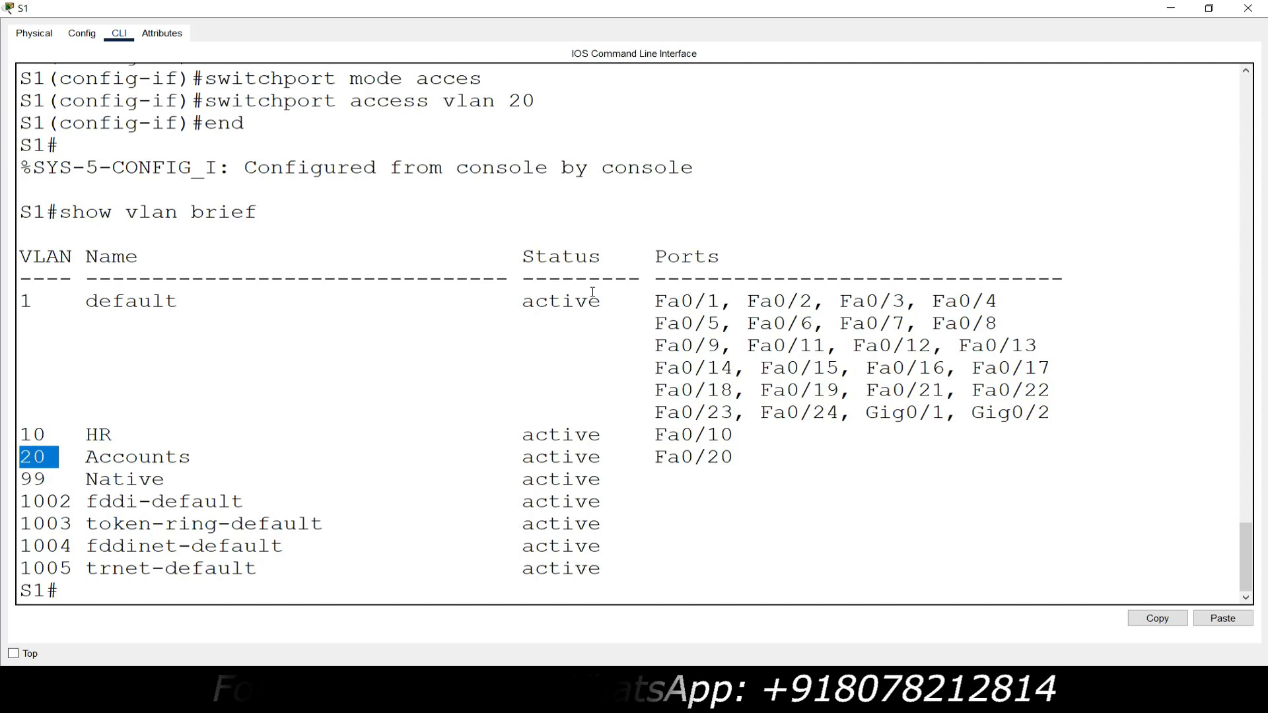
{"action": "left_click", "coordinate": [1248, 8]}
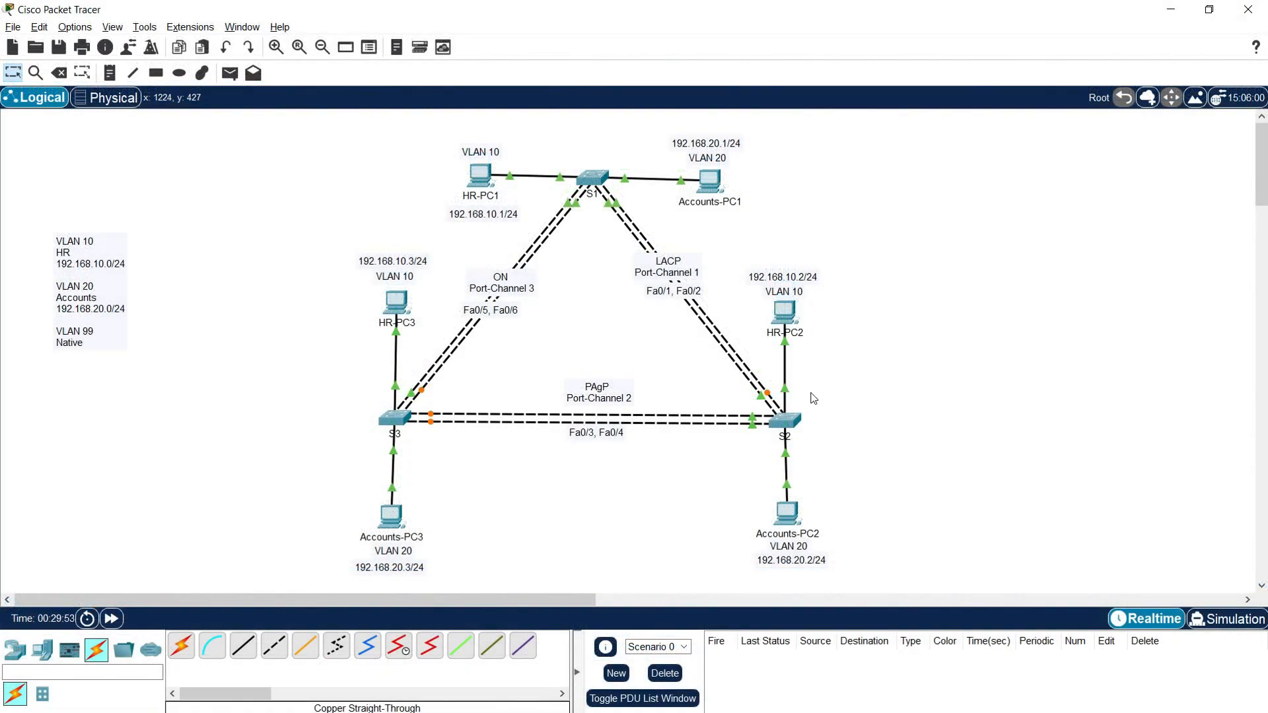
- Open switch S2's command line in an enlarged window and set interface fa0/10 to access mode with switchport mode access
{"action": "left_click", "coordinate": [786, 419]}
{"action": "left_click_drag", "start_coordinate": [692, 153], "coordinate": [482, 64]}
{"action": "left_click_drag", "start_coordinate": [819, 242], "coordinate": [1132, 242]}
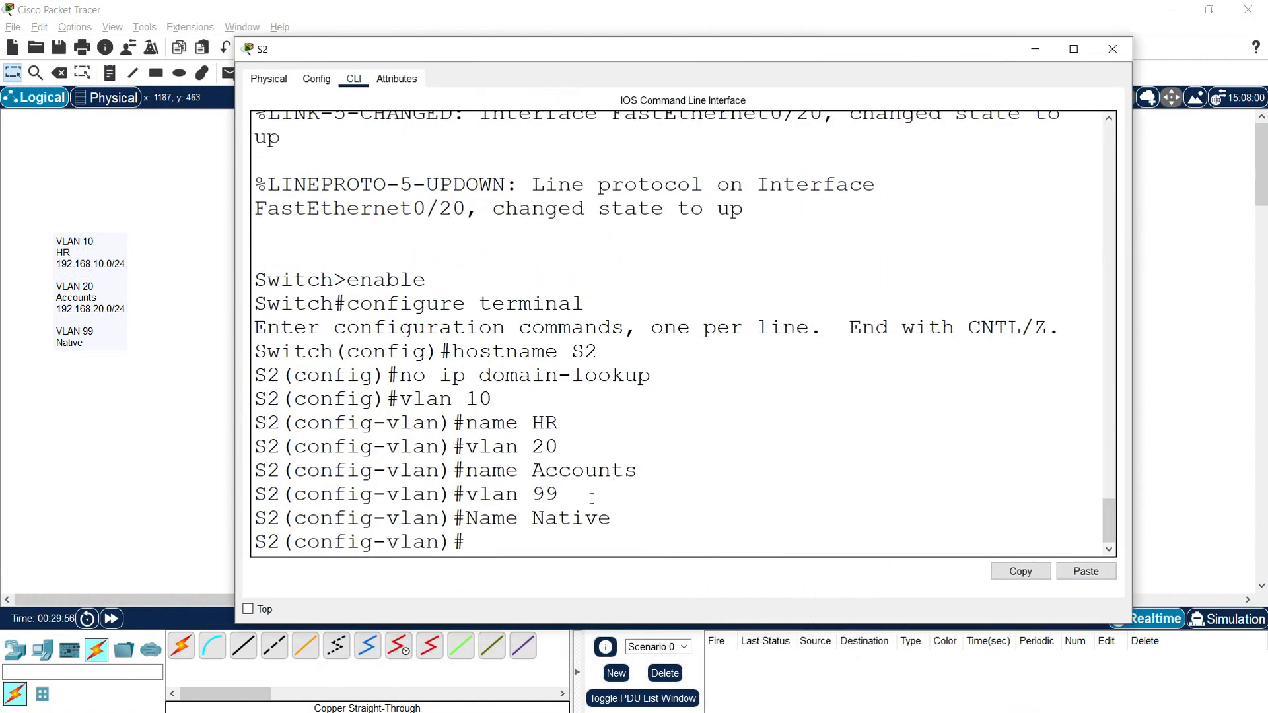
{"action": "type", "text": "interface fa0/10"}
{"action": "key", "text": "Return"}
{"action": "type", "text": "switchport mode acces"}
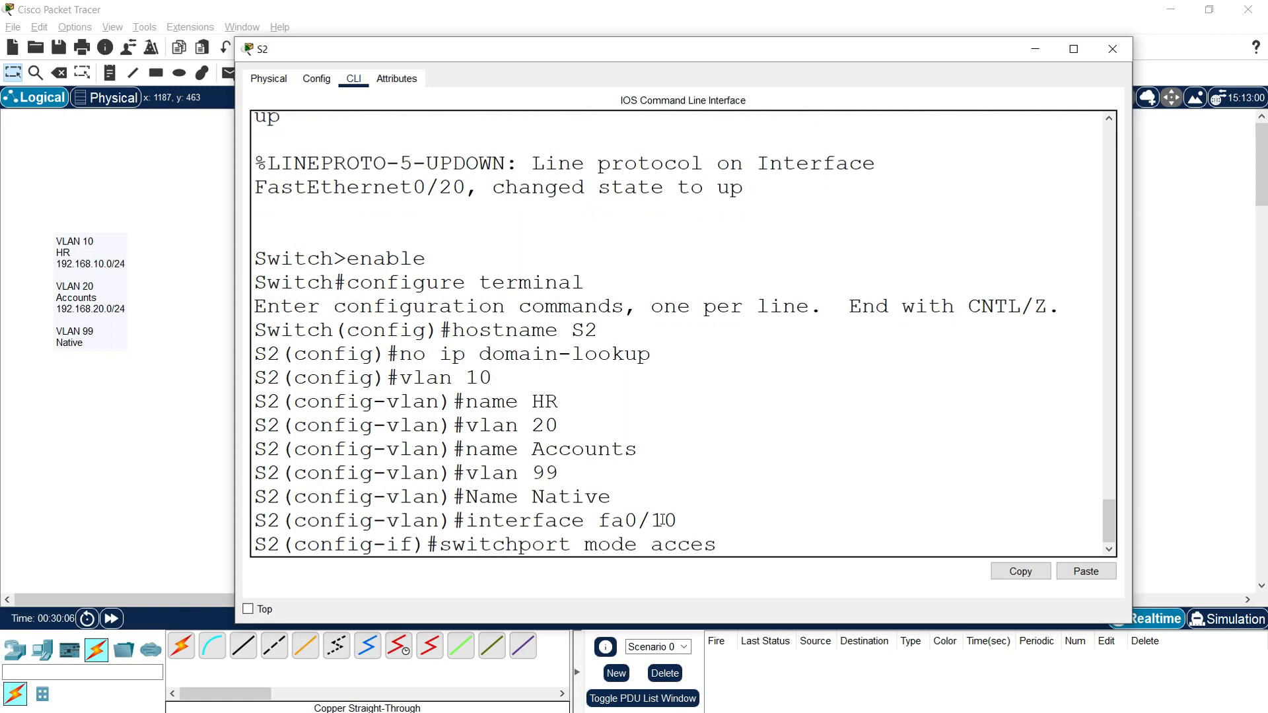
{"action": "type", "text": "s"}
{"action": "key", "text": "Return"}
- Assign S2's interface fa0/10 to VLAN 10 with switchport access vlan 10
{"action": "type", "text": "switchport"}
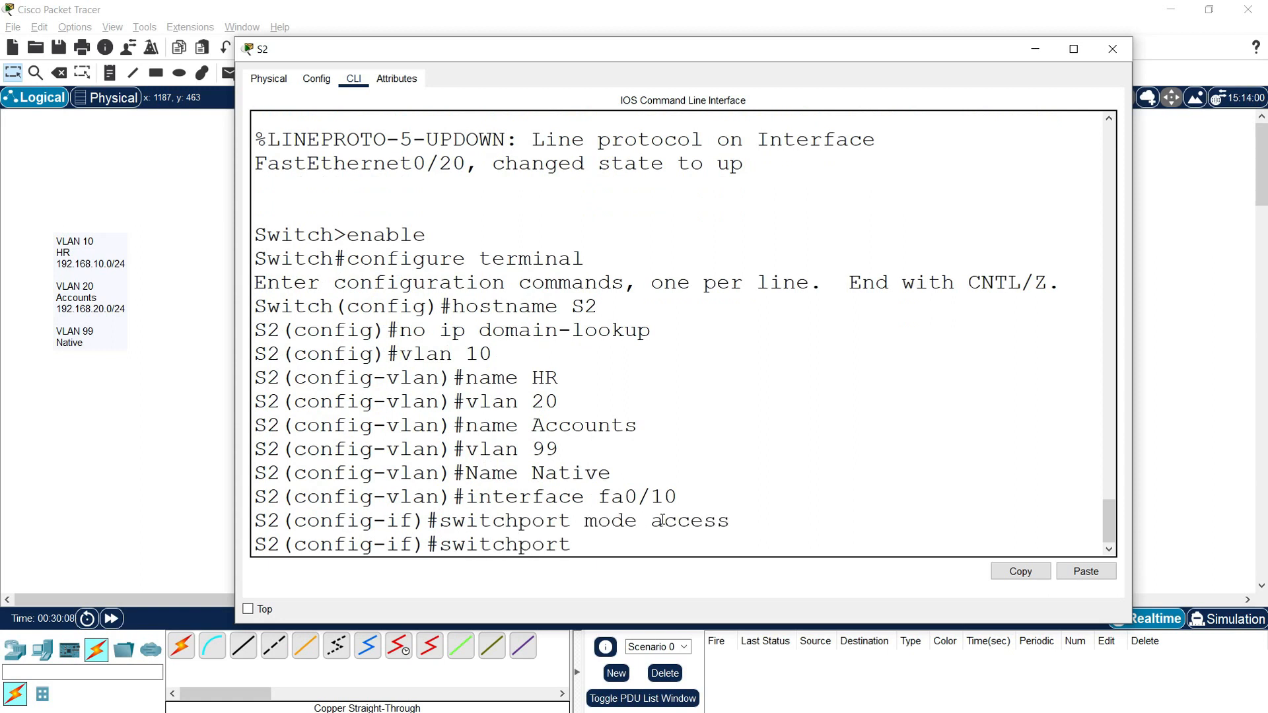
{"action": "type", "text": " access vlan 10"}
{"action": "key", "text": "Return"}
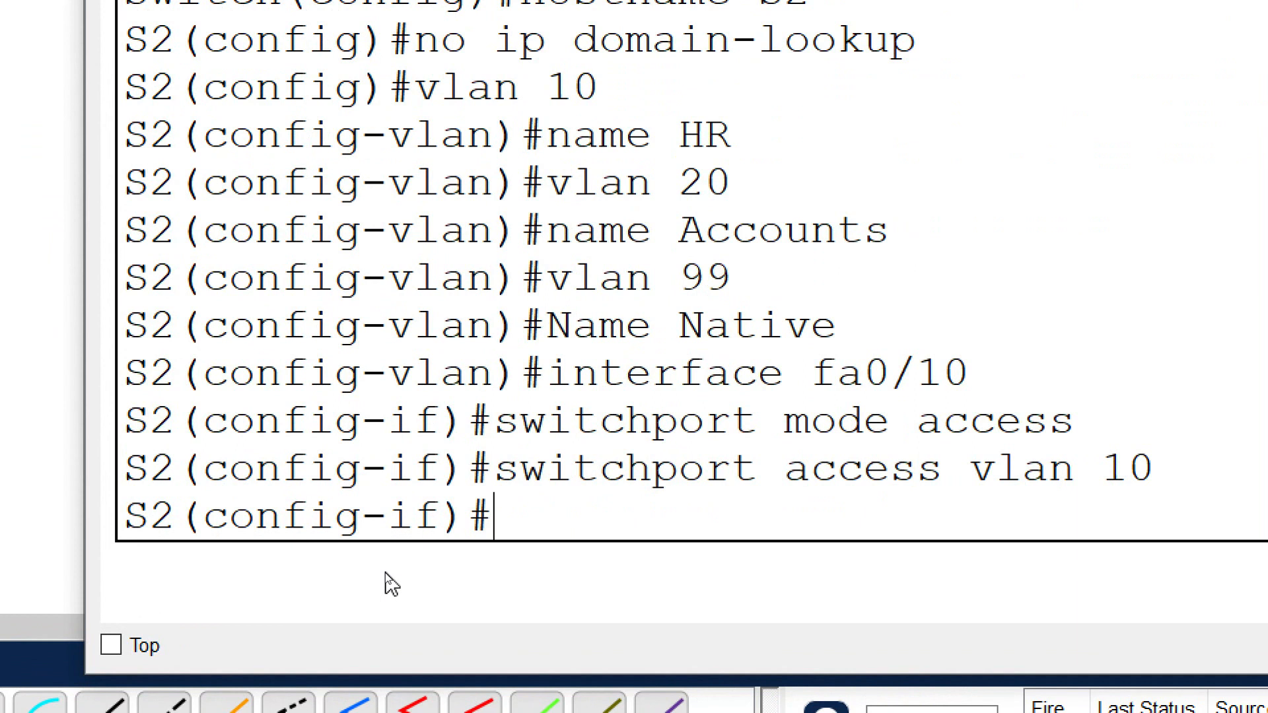
- Configure interface fa0/20 on switch S2 as an access port and assign it to VLAN 20
{"action": "type", "text": "interf"}
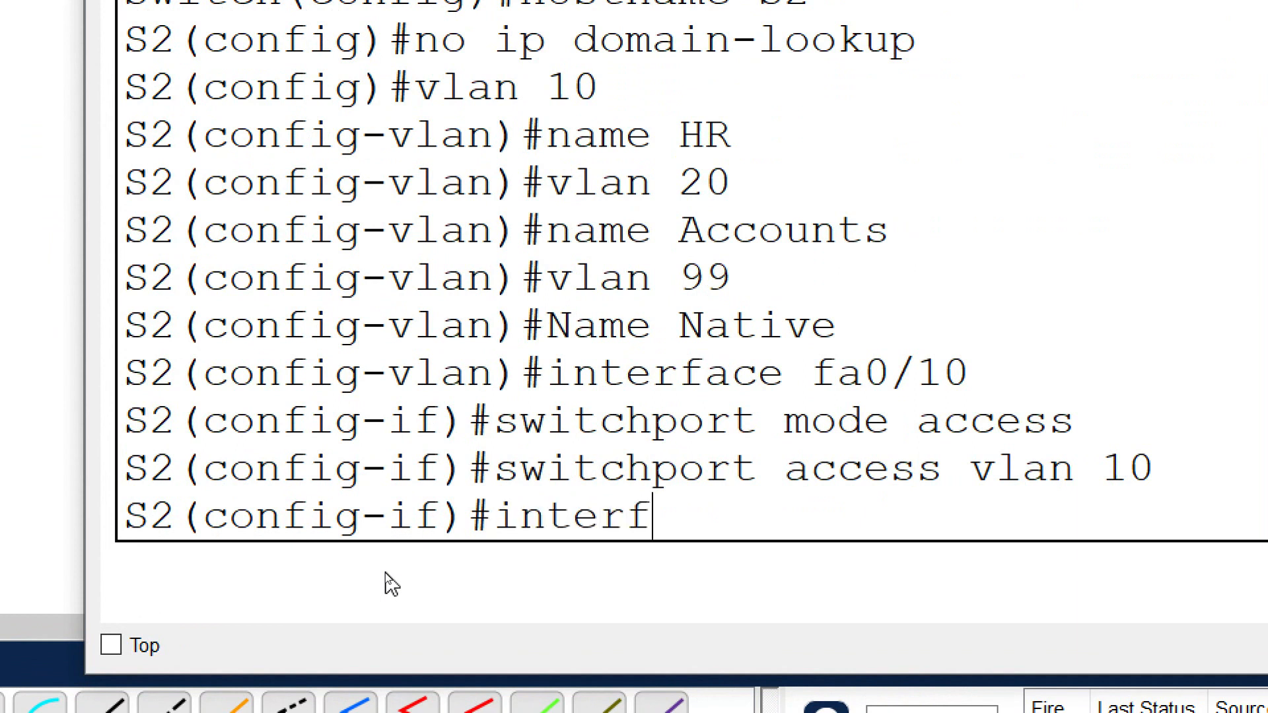
{"action": "type", "text": "ace fa0/20"}
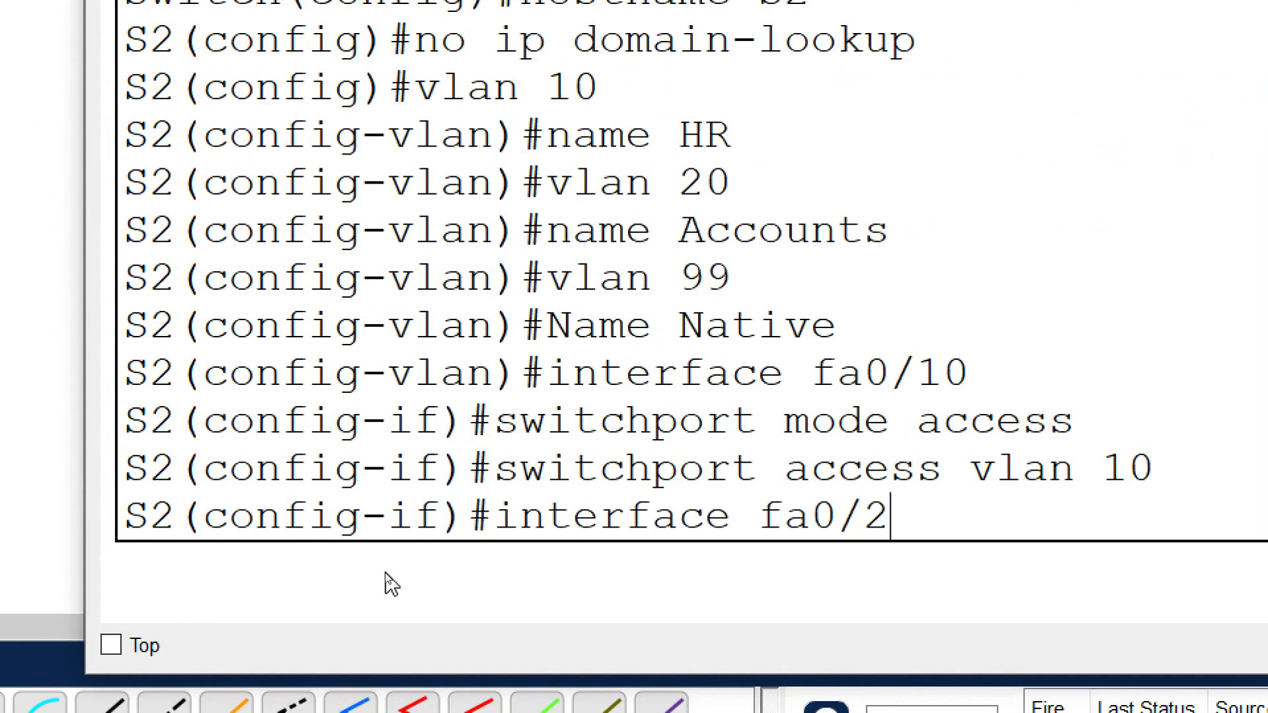
{"action": "key", "text": "Return"}
{"action": "type", "text": "switchp"}
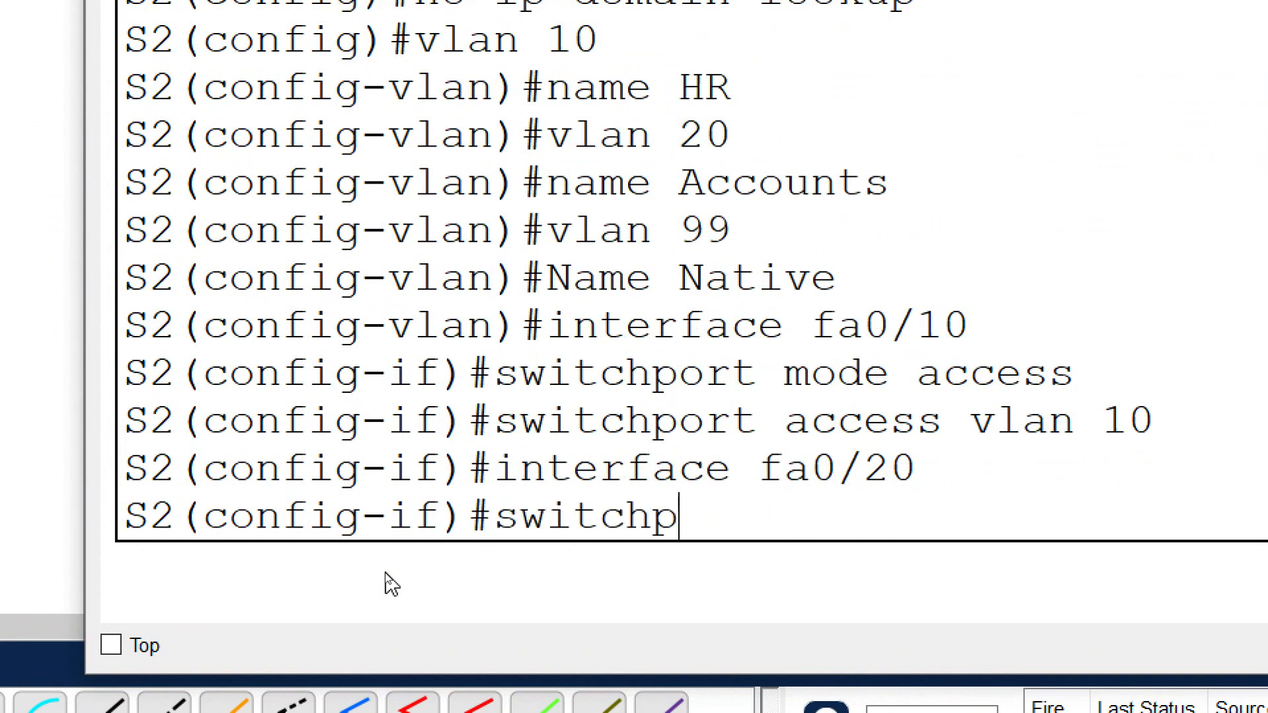
{"action": "type", "text": "ort mode access"}
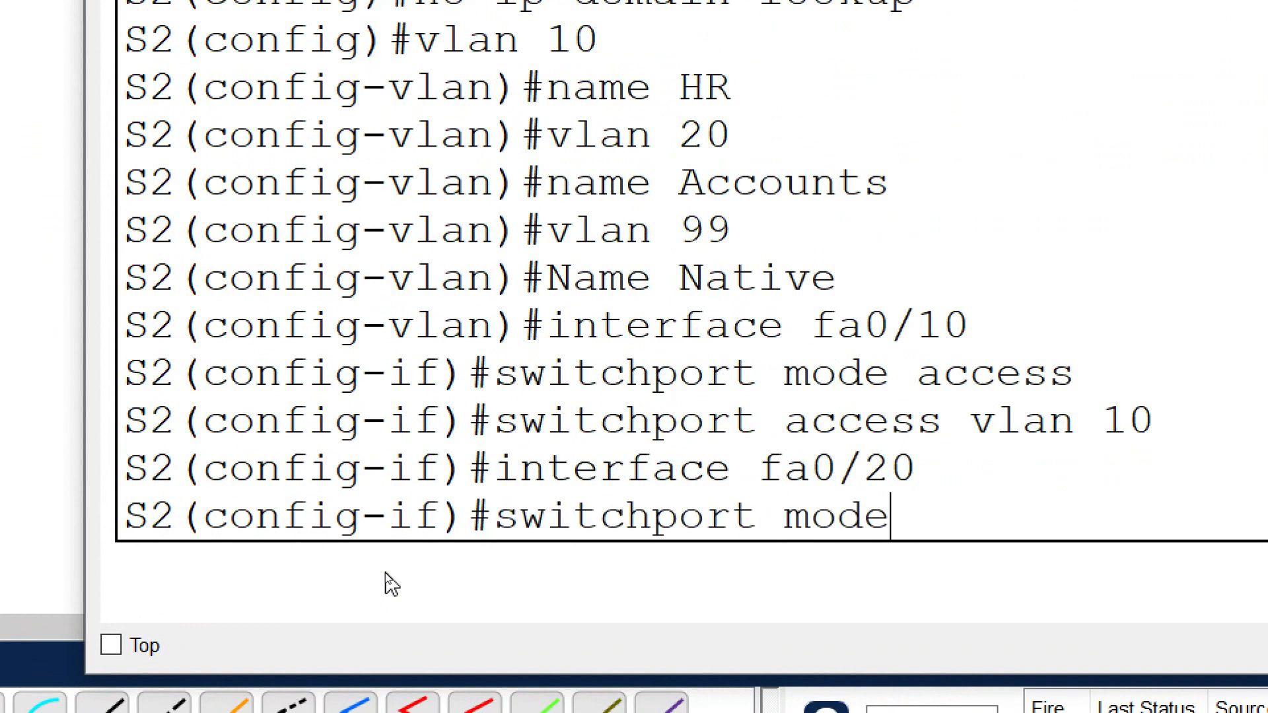
{"action": "key", "text": "Return"}
{"action": "type", "text": "swit"}
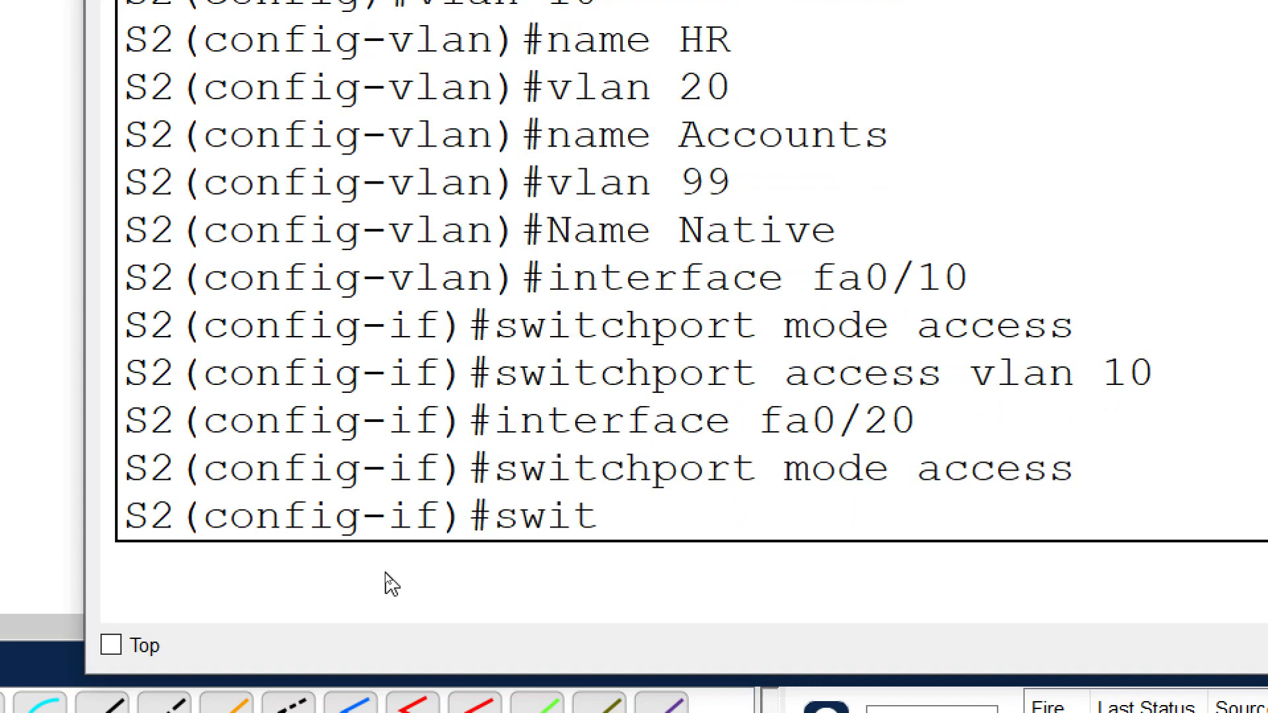
{"action": "type", "text": "chport ac"}
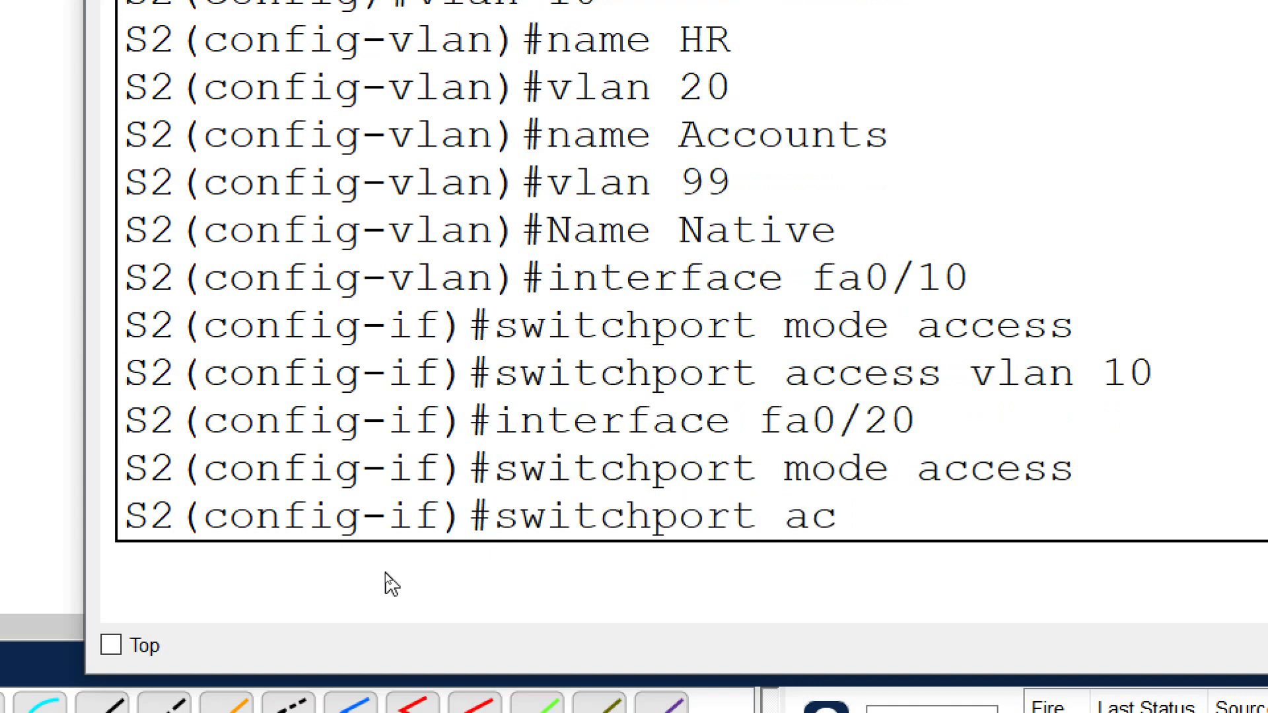
{"action": "type", "text": "cess vlan 20"}
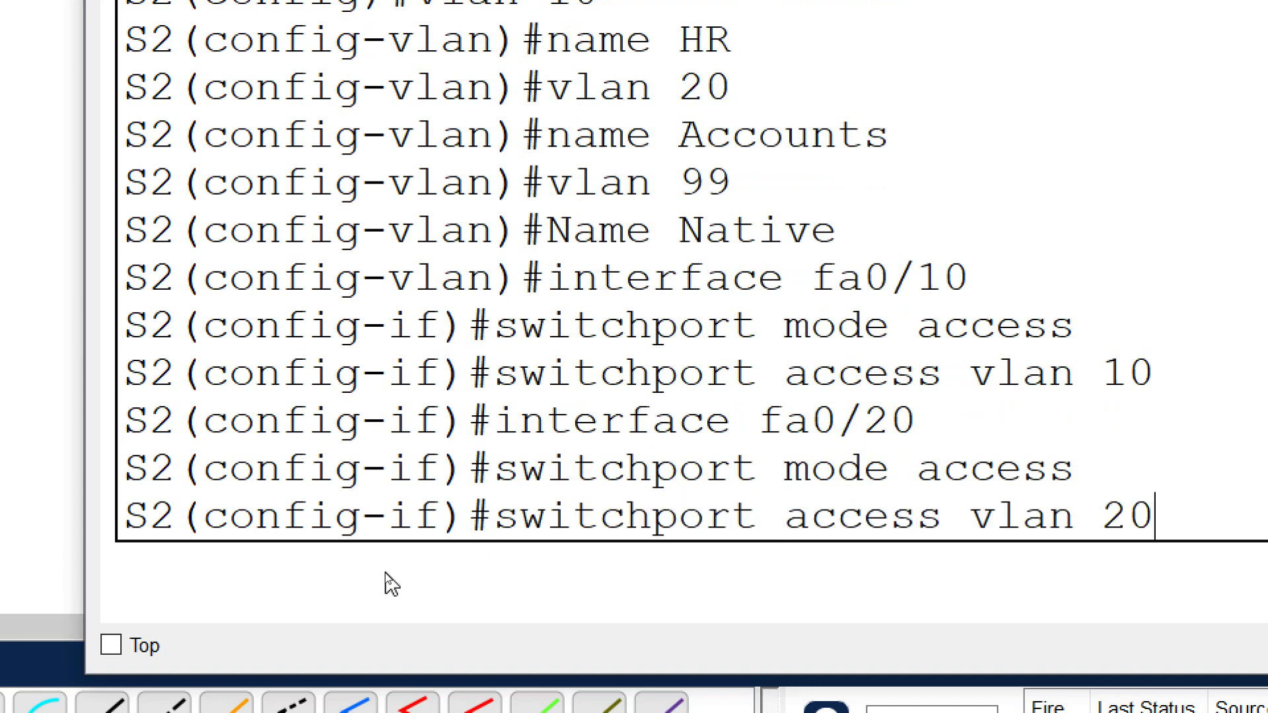
{"action": "key", "text": "Return"}
- Leave configuration mode on S2, check the HR and Accounts port assignments in the brief VLAN listing, and close the switch window
{"action": "type", "text": "end"}
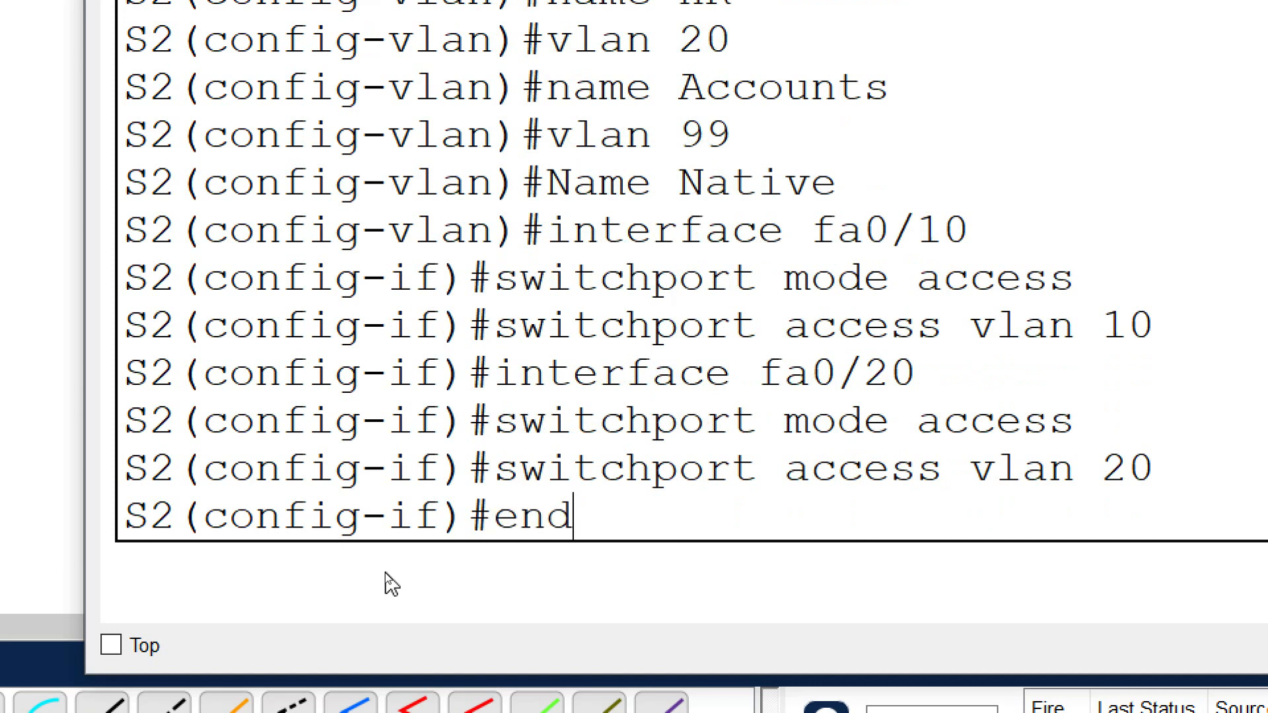
{"action": "key", "text": "Return"}
{"action": "type", "text": "show b"}
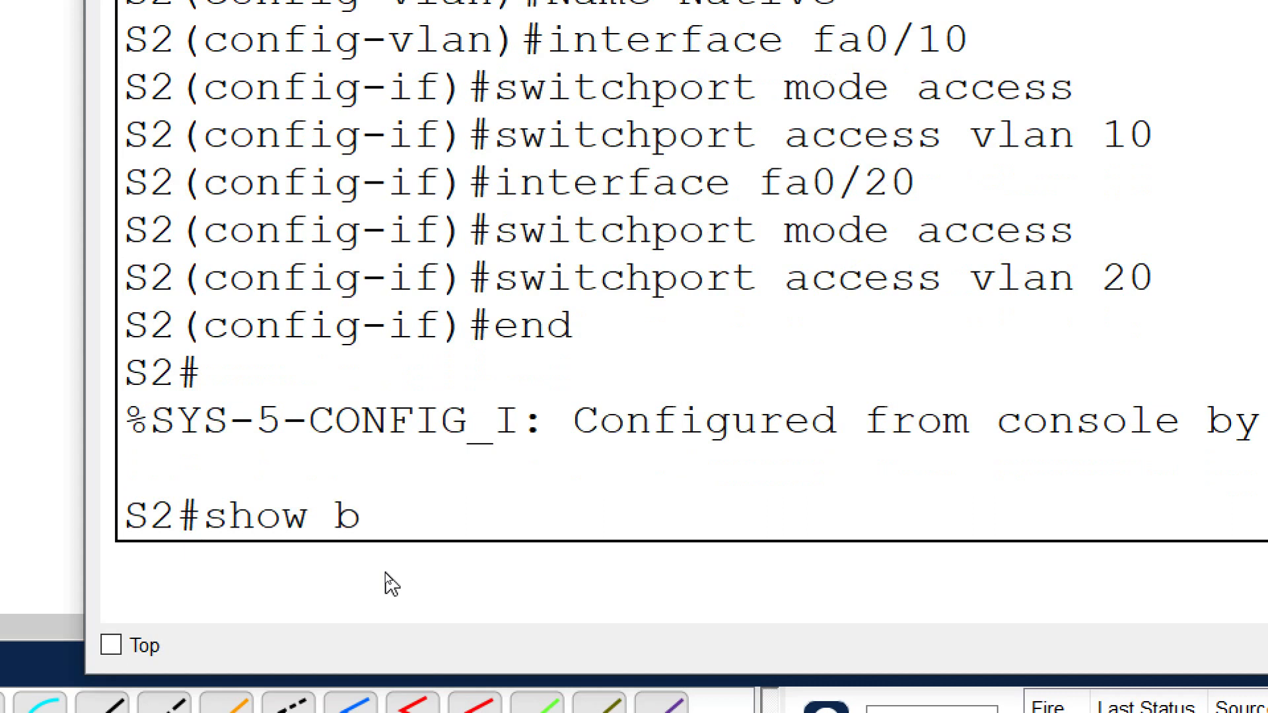
{"action": "key", "text": "BackSpace"}
{"action": "type", "text": "vlan brief"}
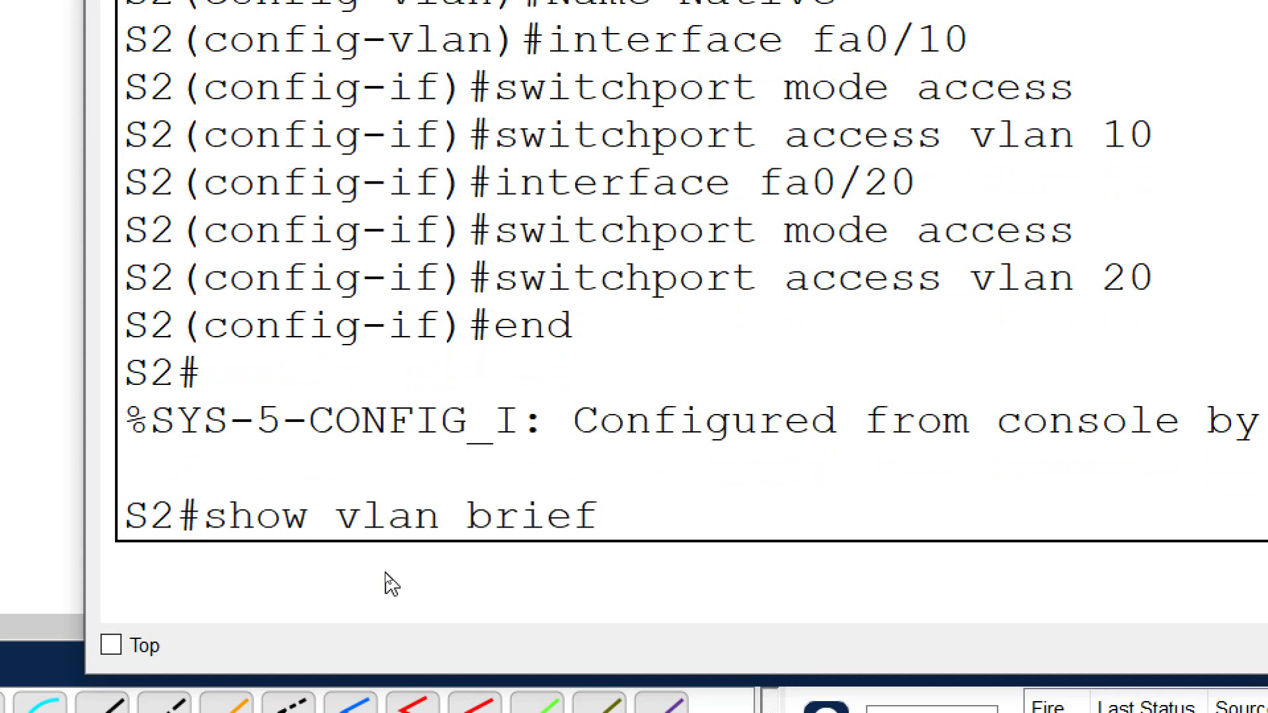
{"action": "key", "text": "Return"}
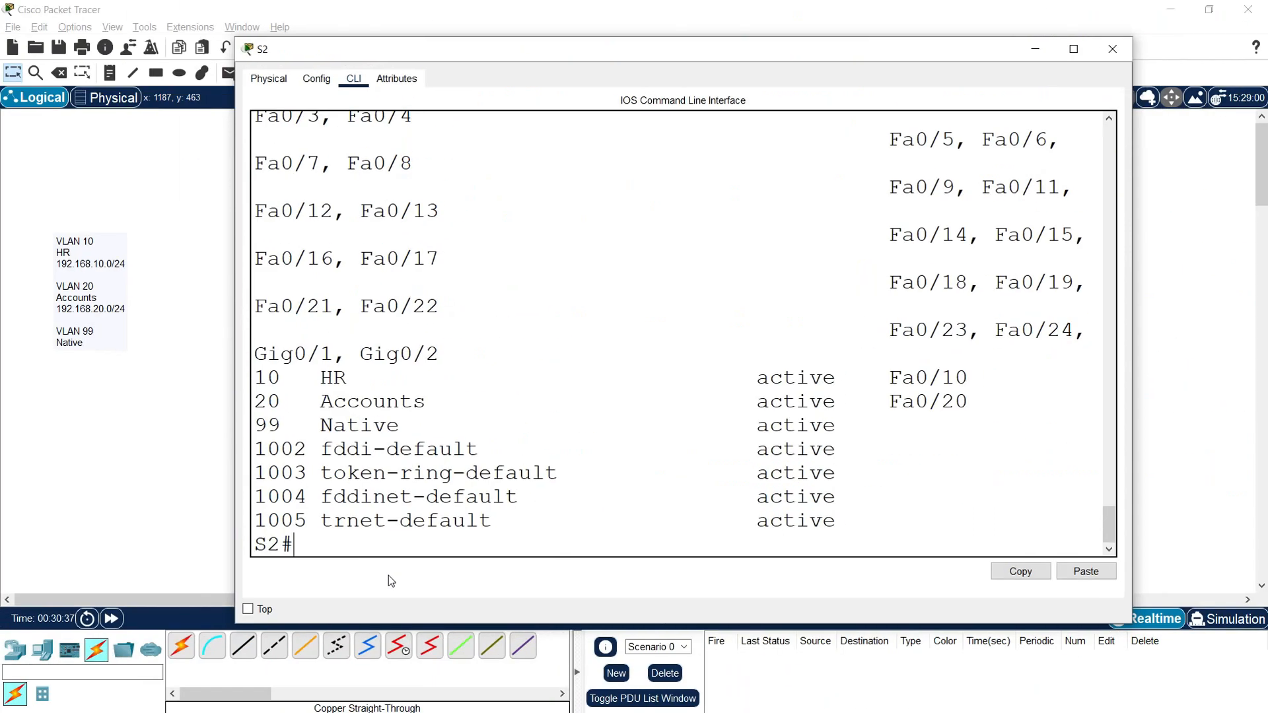
{"action": "left_click", "coordinate": [1074, 49]}
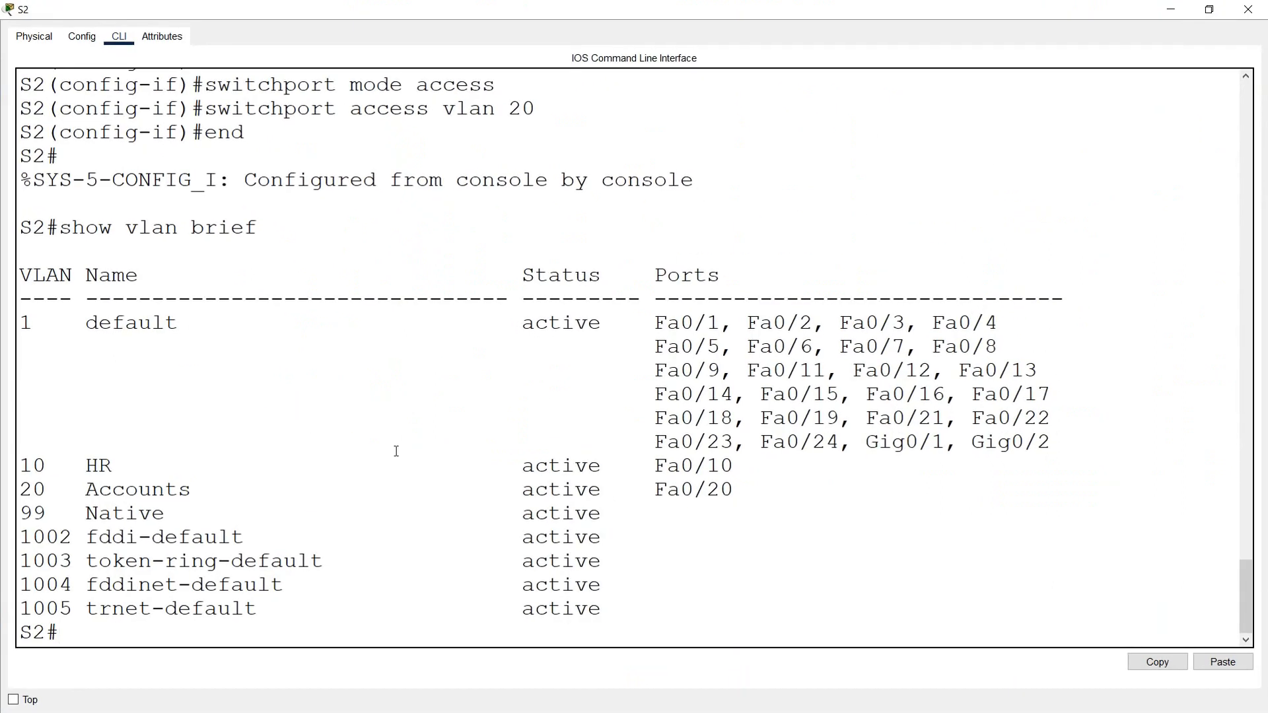
{"action": "left_click_drag", "start_coordinate": [736, 490], "coordinate": [23, 474]}
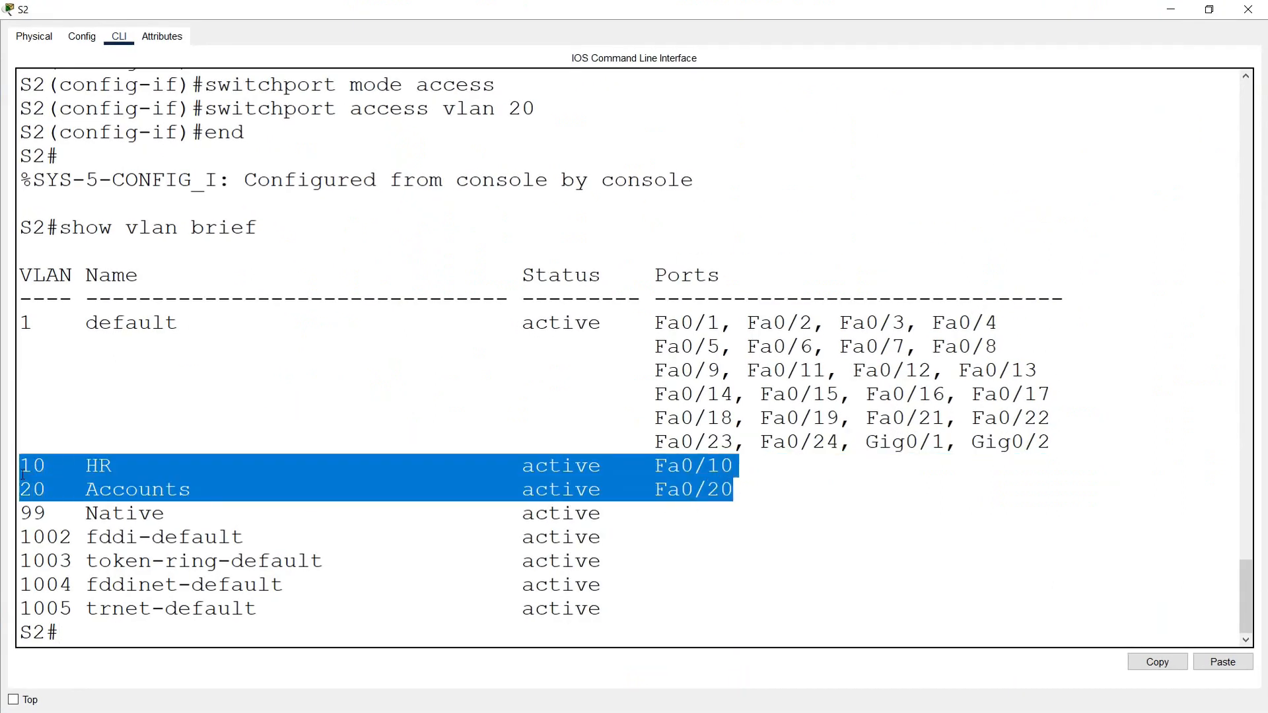
{"action": "key", "text": "Return"}
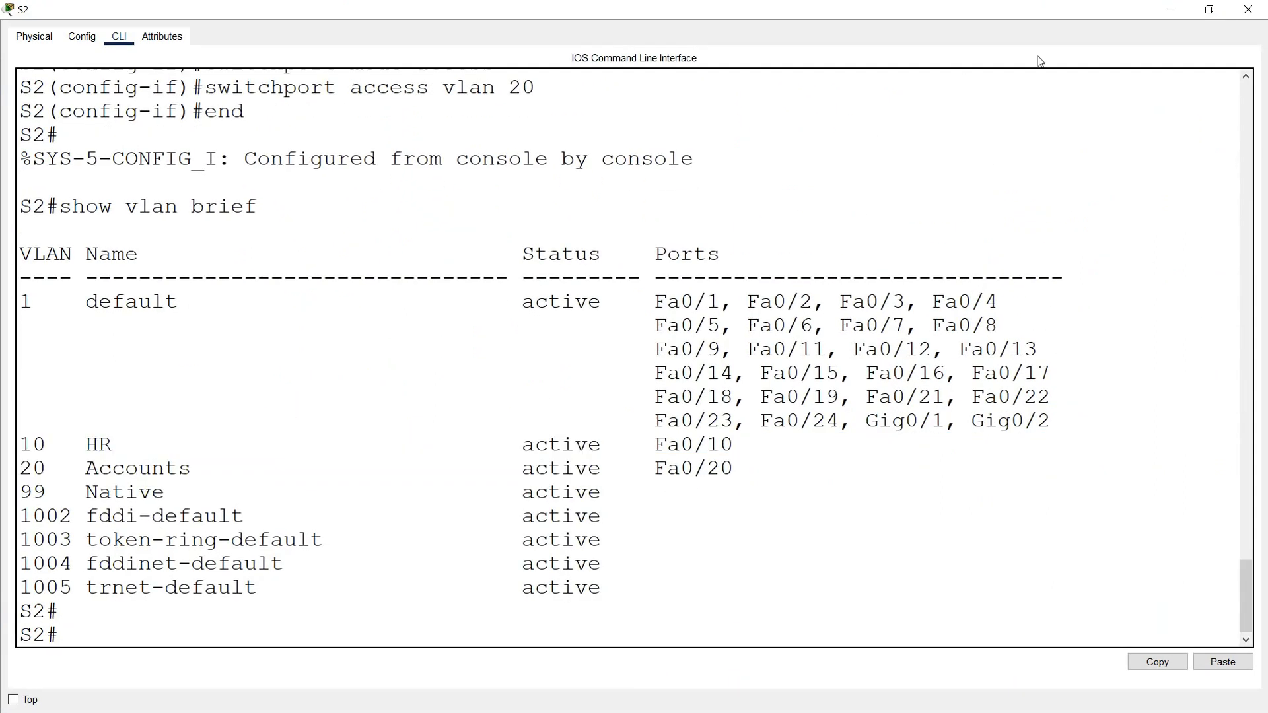
{"action": "left_click", "coordinate": [1248, 9]}
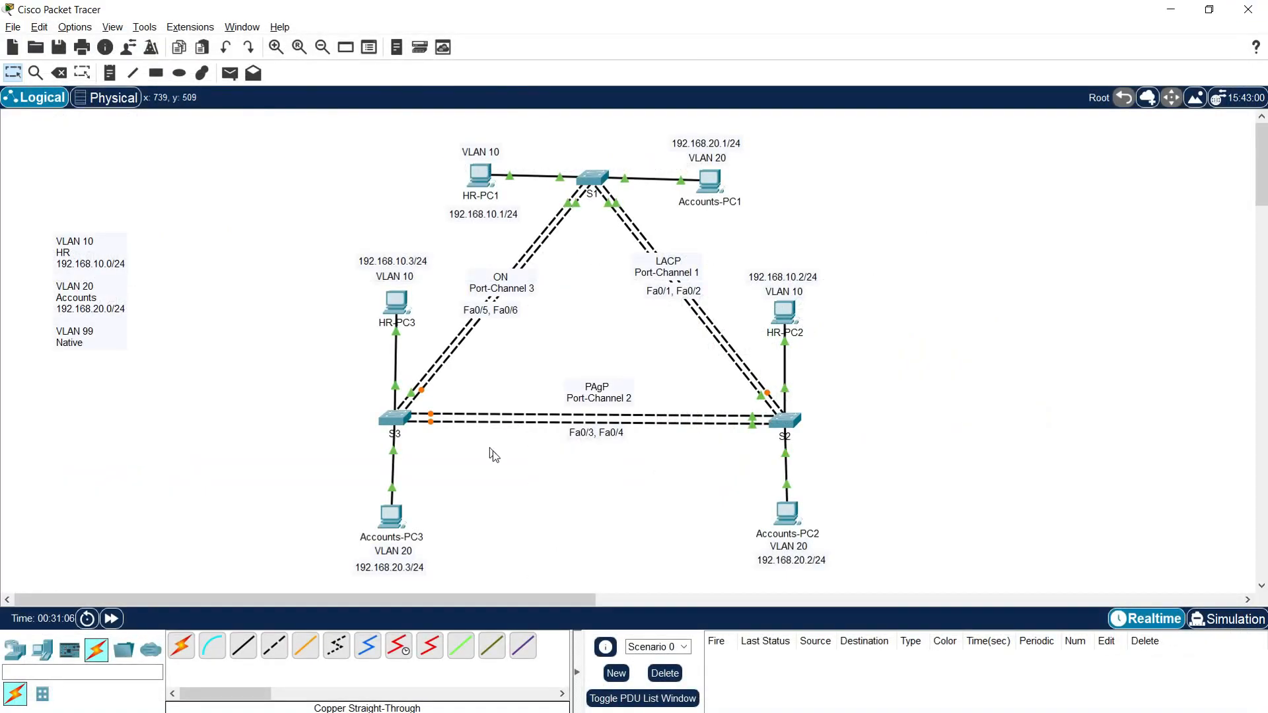
- Open switch S3's command line in an enlarged window and set interface fa0/10 to access mode
{"action": "left_click", "coordinate": [396, 418]}
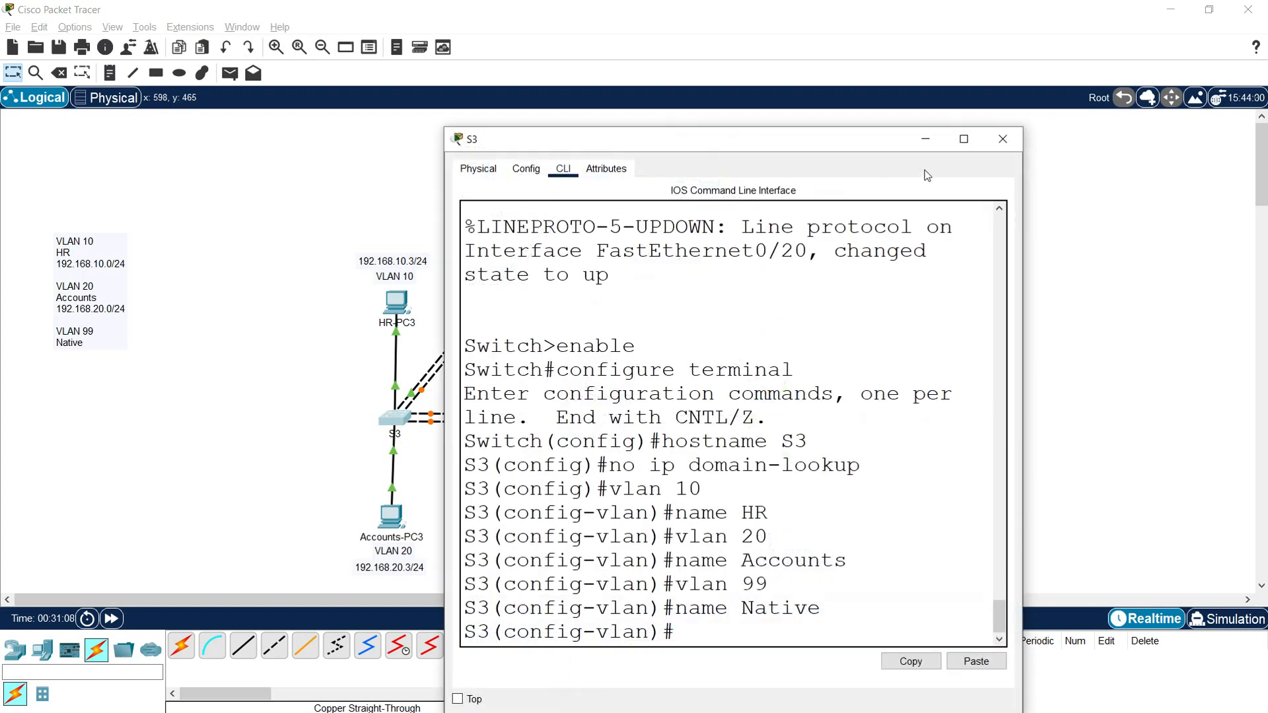
{"action": "left_click", "coordinate": [952, 142]}
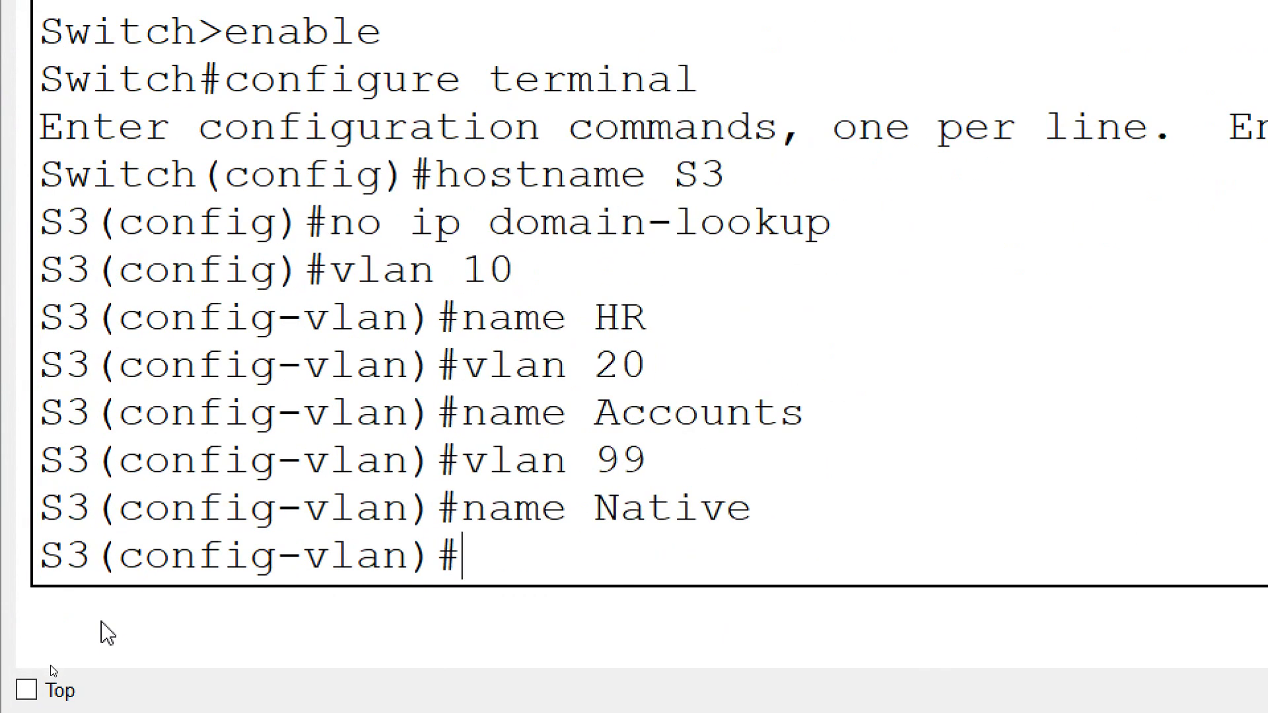
{"action": "type", "text": "intef"}
{"action": "key", "text": "BackSpace"}
{"action": "type", "text": "rface"}
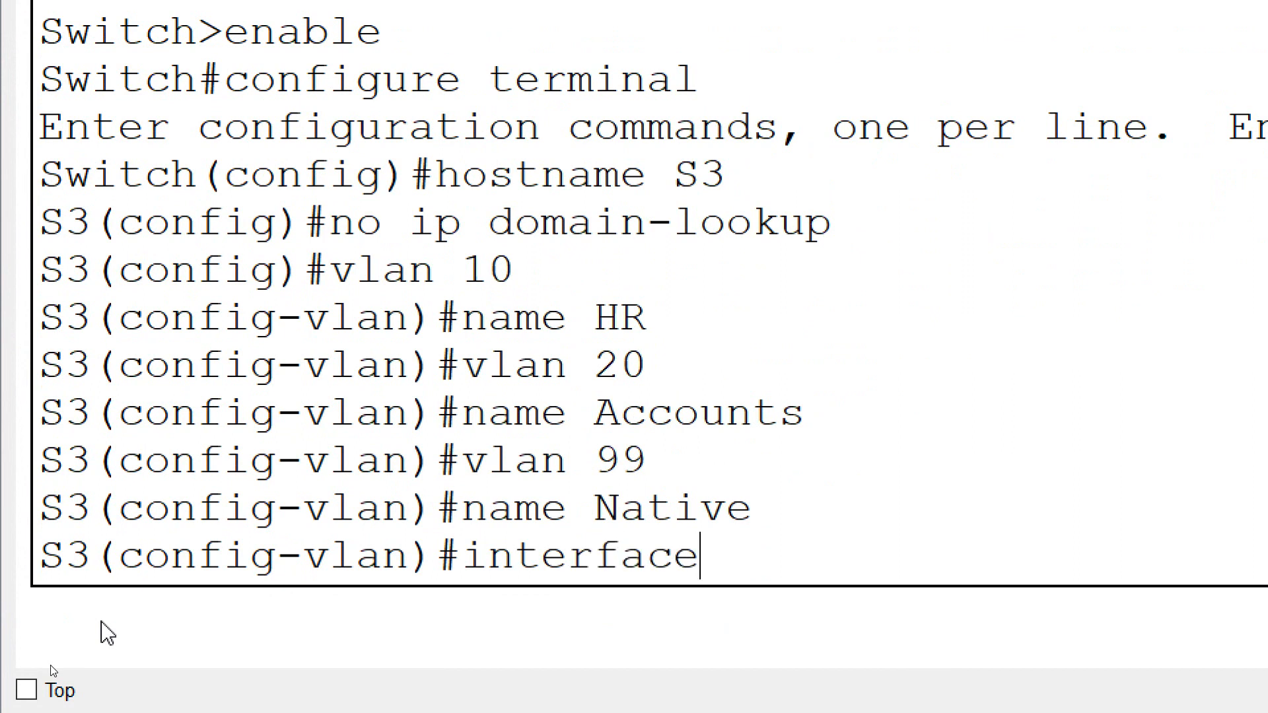
{"action": "type", "text": " fa0/10"}
{"action": "key", "text": "Return"}
{"action": "type", "text": "swhi"}
{"action": "key", "text": "BackSpace"}
{"action": "key", "text": "BackSpace"}
{"action": "type", "text": "itchport mode access"}
{"action": "key", "text": "Return"}
- Assign S3's access port fa0/10 to VLAN 10
{"action": "type", "text": "switch"}
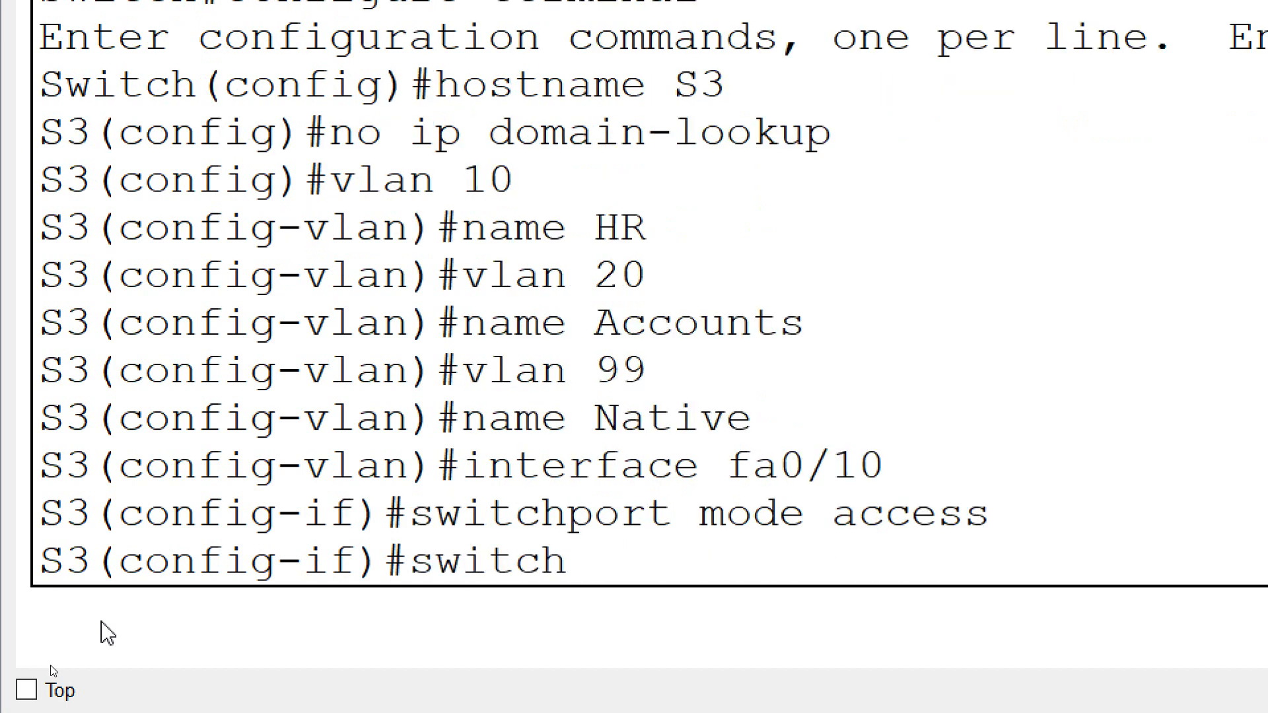
{"action": "type", "text": "port accesss"}
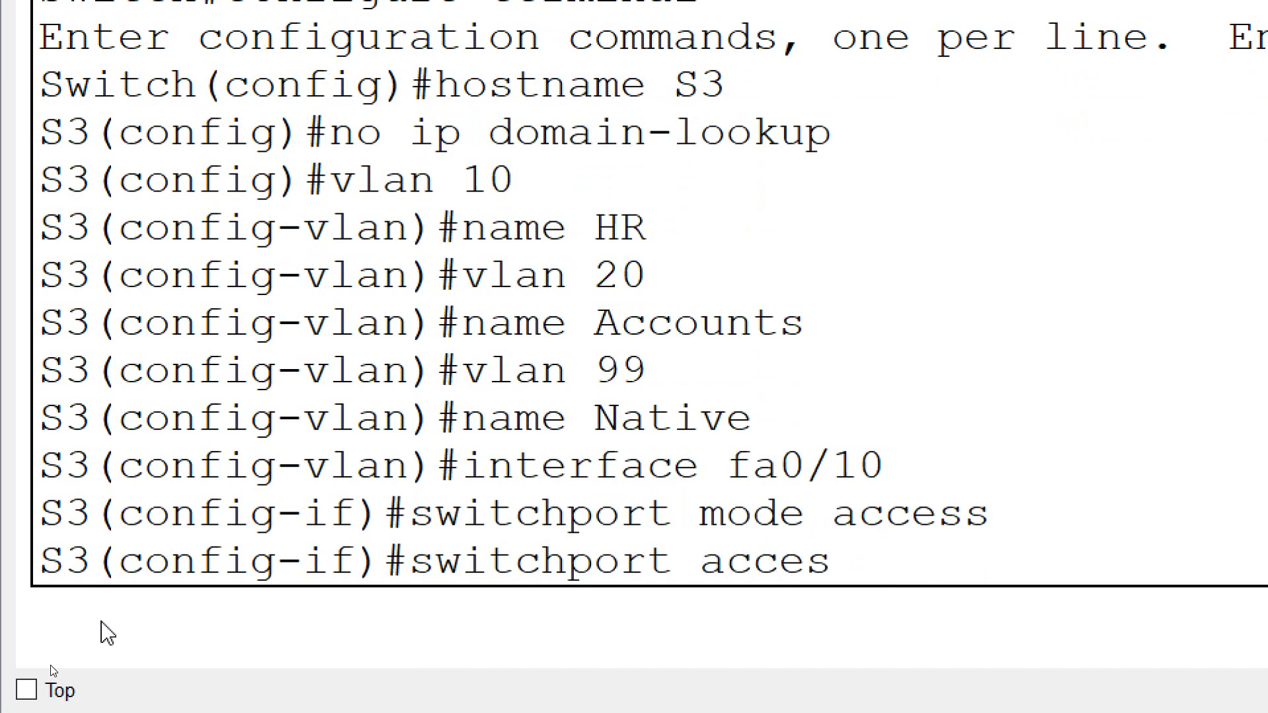
{"action": "key", "text": "BackSpace"}
{"action": "type", "text": "vlan 10"}
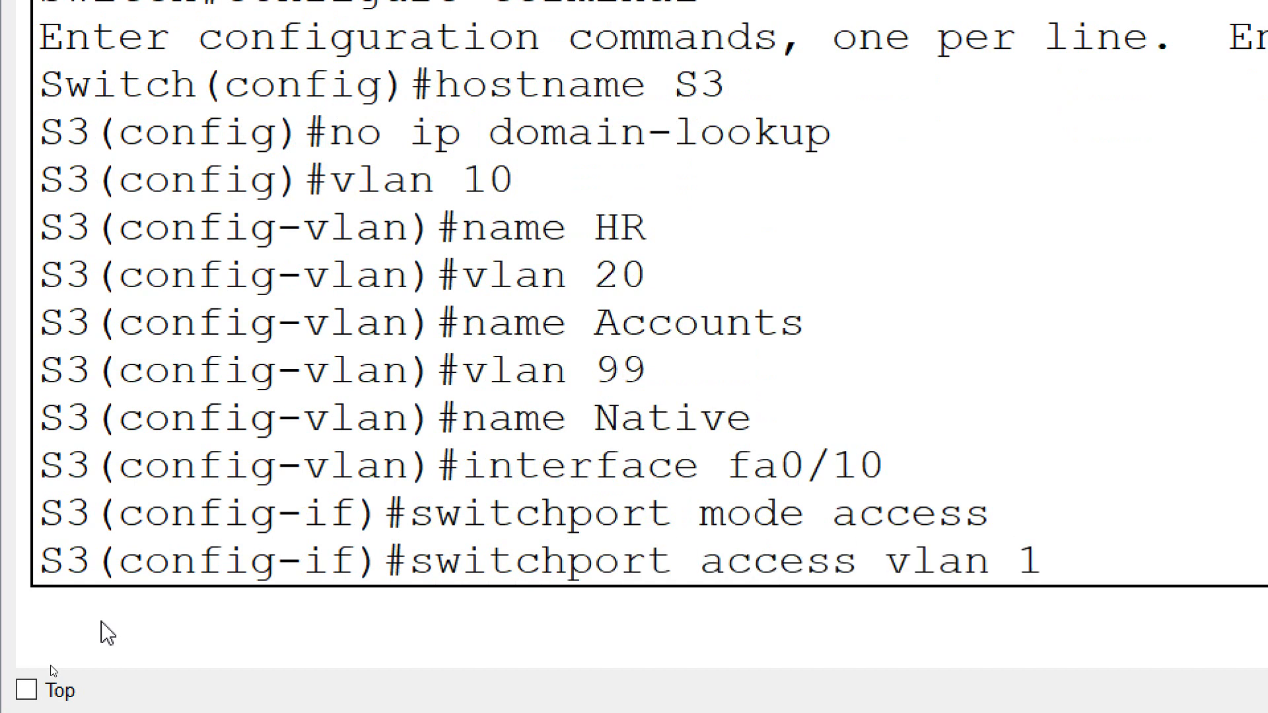
{"action": "key", "text": "Return"}
- Configure interface fa0/20 on switch S3 as an access port and assign it to VLAN 20
{"action": "type", "text": "interfa"}
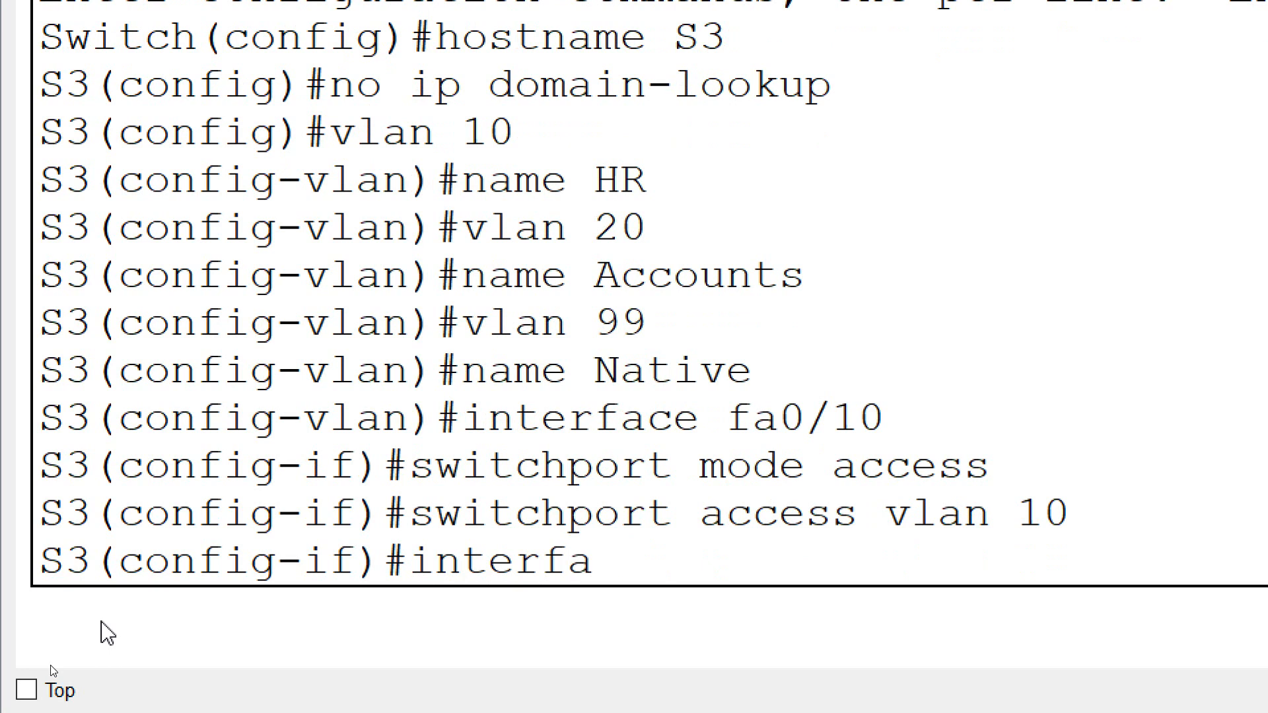
{"action": "type", "text": "ce fa0/20"}
{"action": "key", "text": "Return"}
{"action": "type", "text": "switchport"}
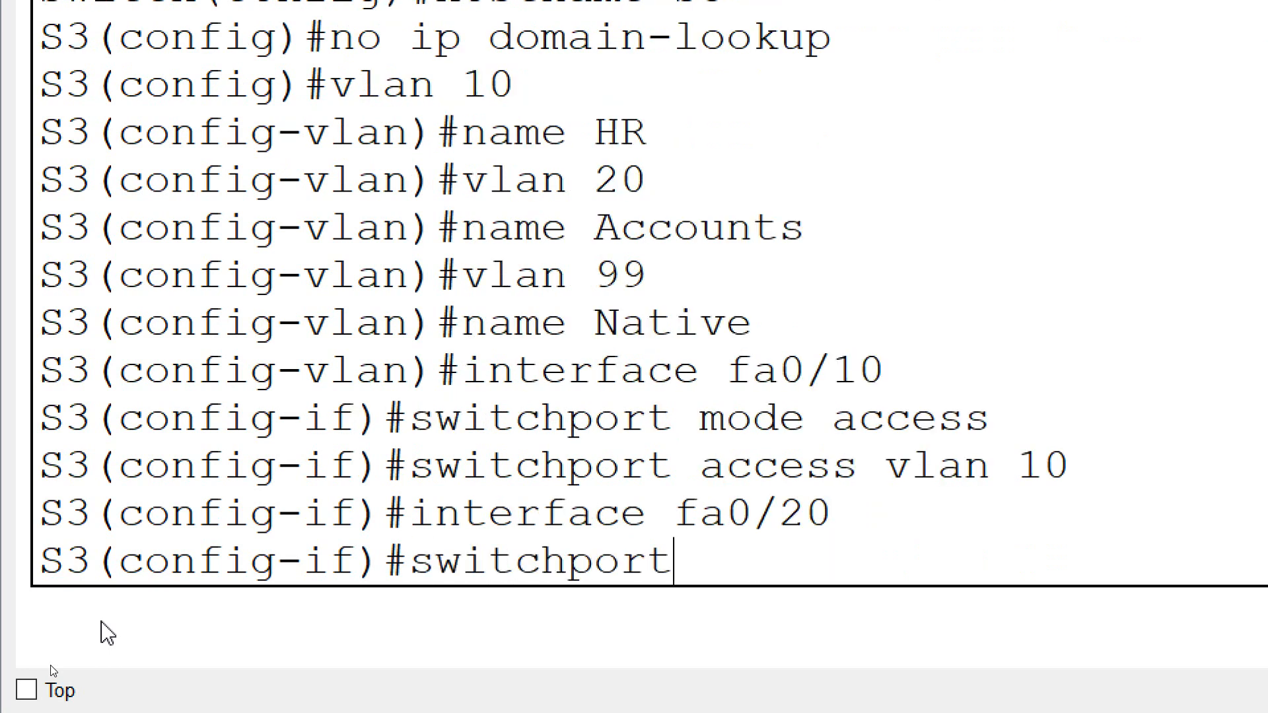
{"action": "type", "text": " mode access"}
{"action": "key", "text": "Return"}
{"action": "type", "text": "s"}
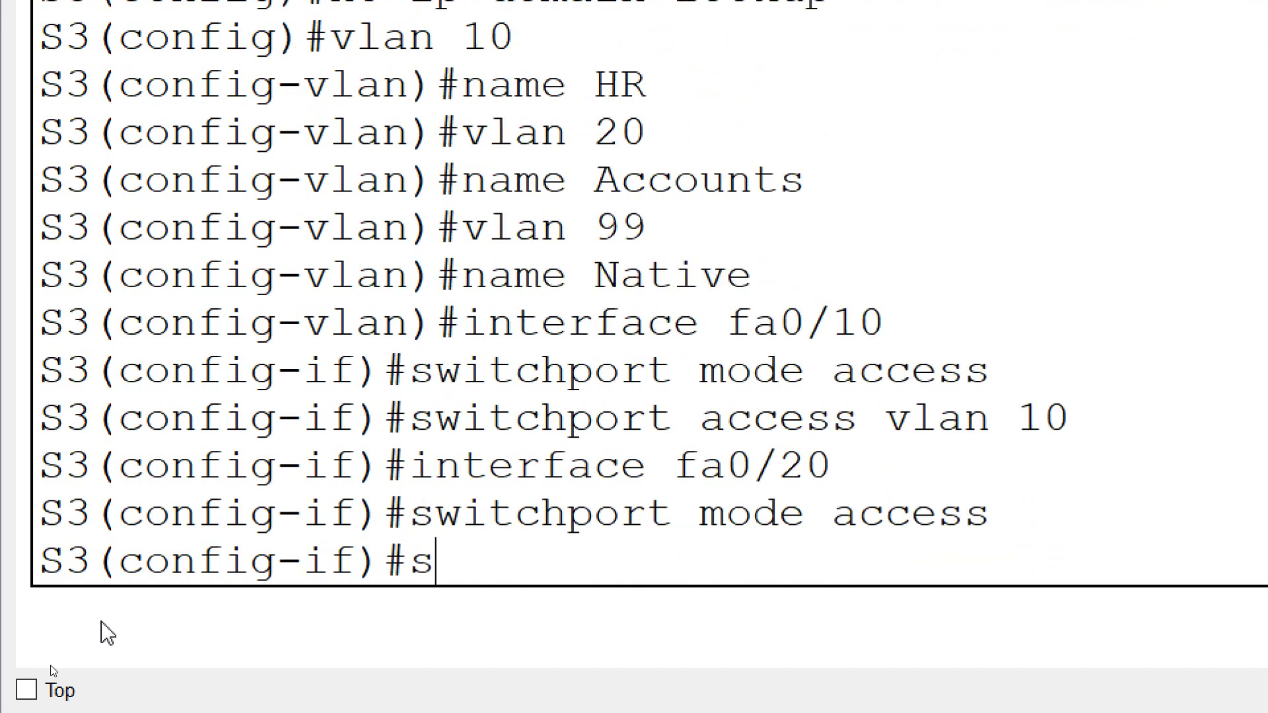
{"action": "type", "text": "witchpor"}
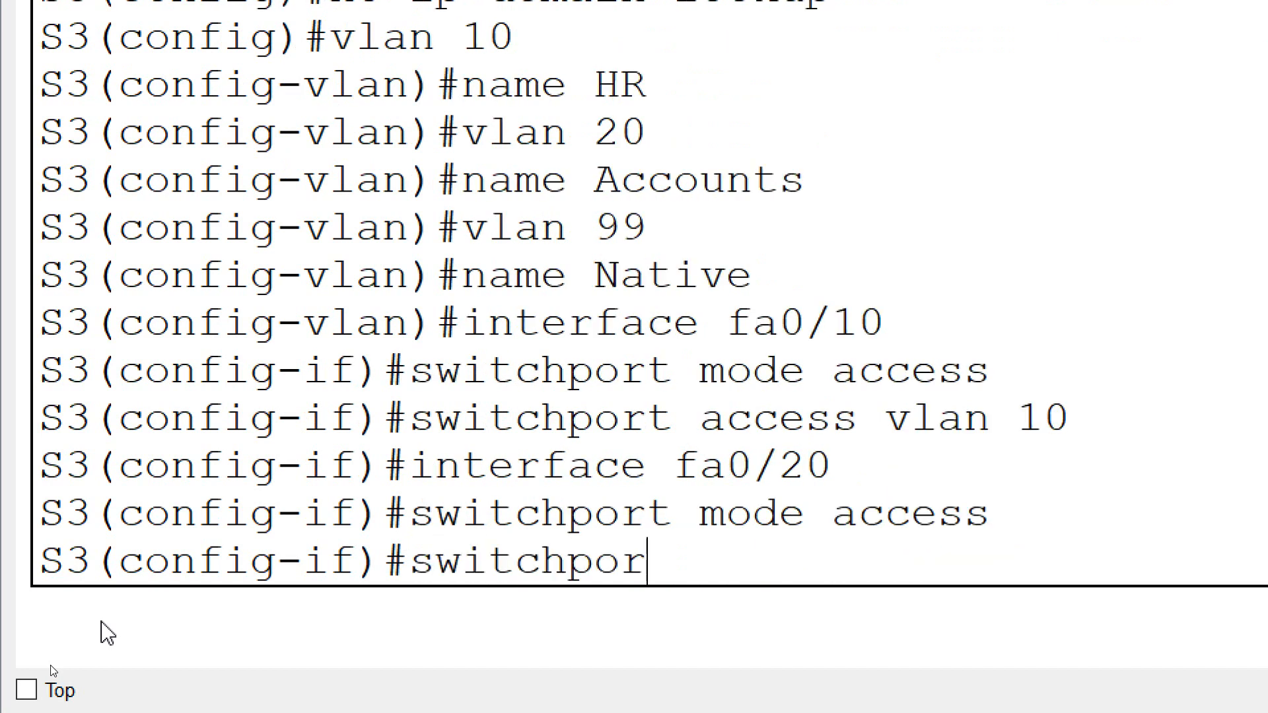
{"action": "type", "text": "t access vlan 20"}
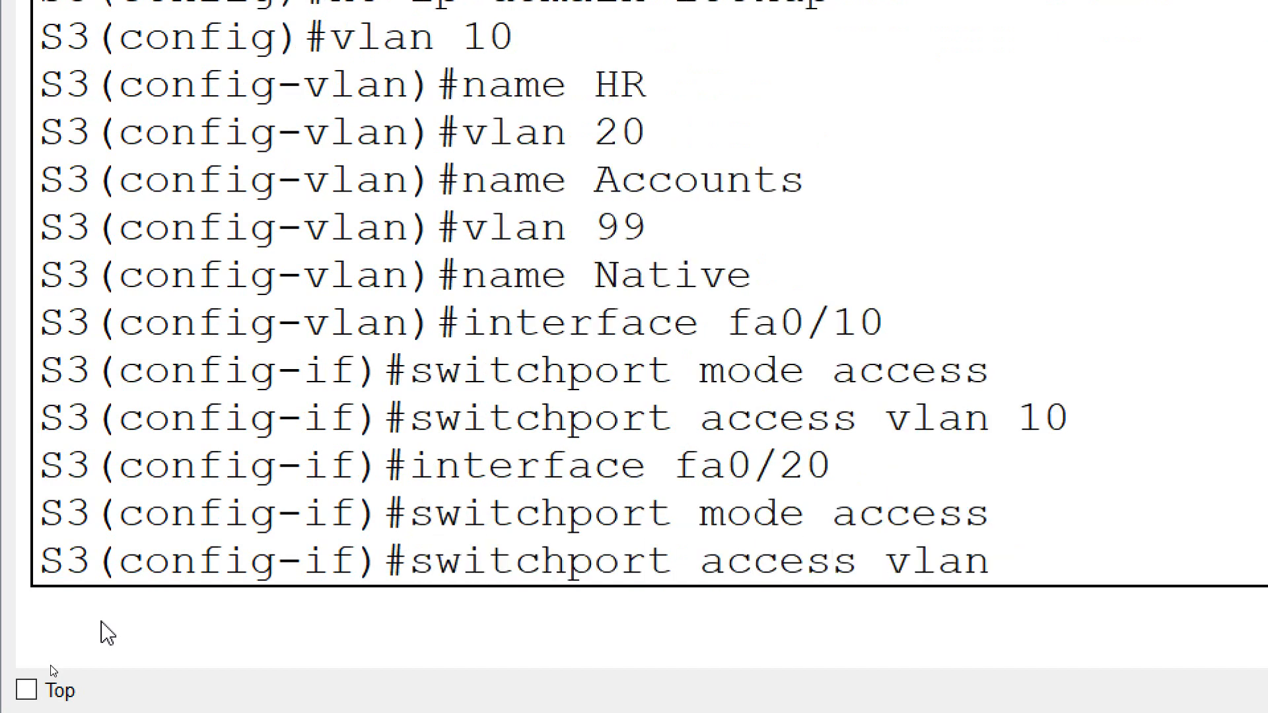
{"action": "key", "text": "Return"}
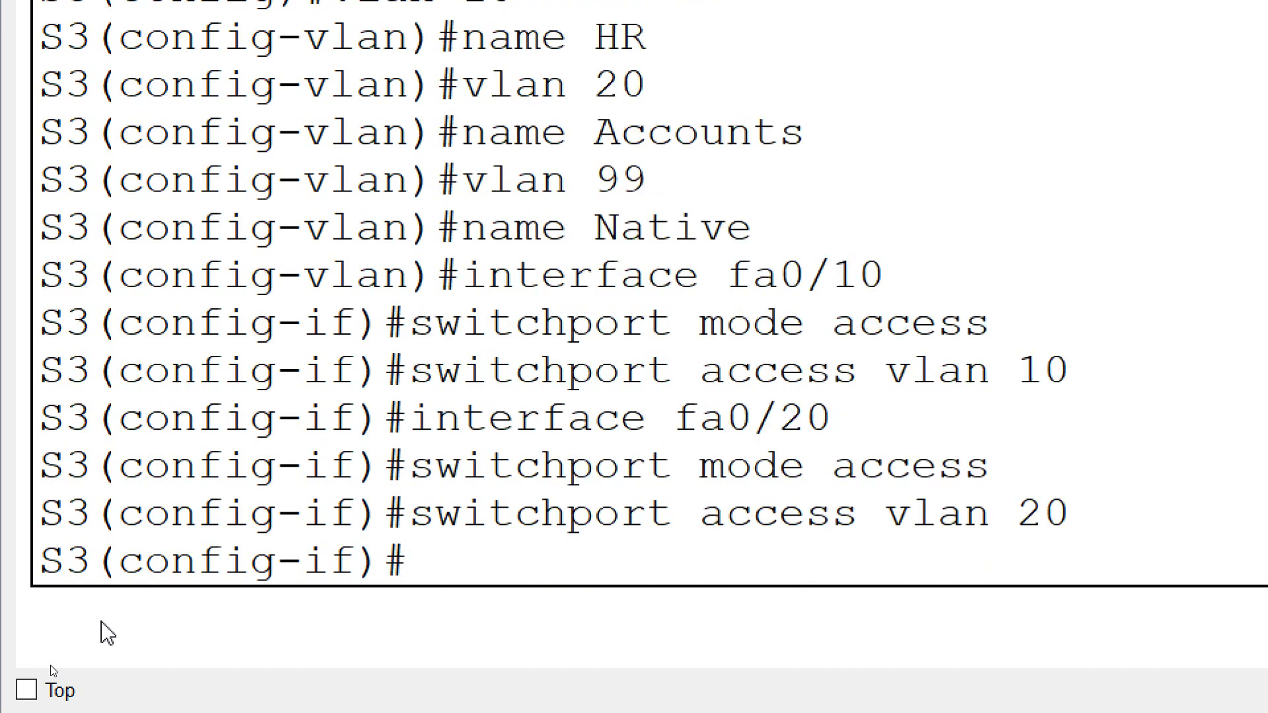
- Leave configuration mode on S3, check the VLAN 10 and 20 port assignments in the brief VLAN listing, and close the switch window
{"action": "type", "text": "end"}
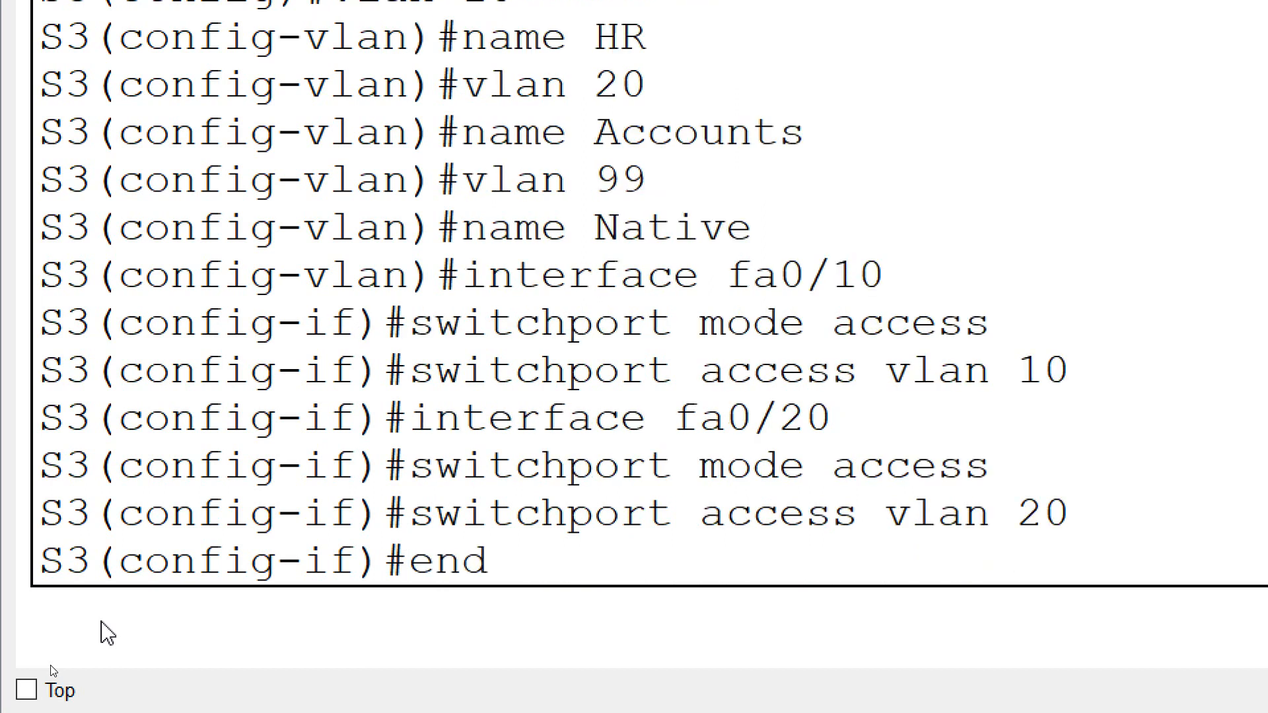
{"action": "key", "text": "Return"}
{"action": "type", "text": "show vlan brief"}
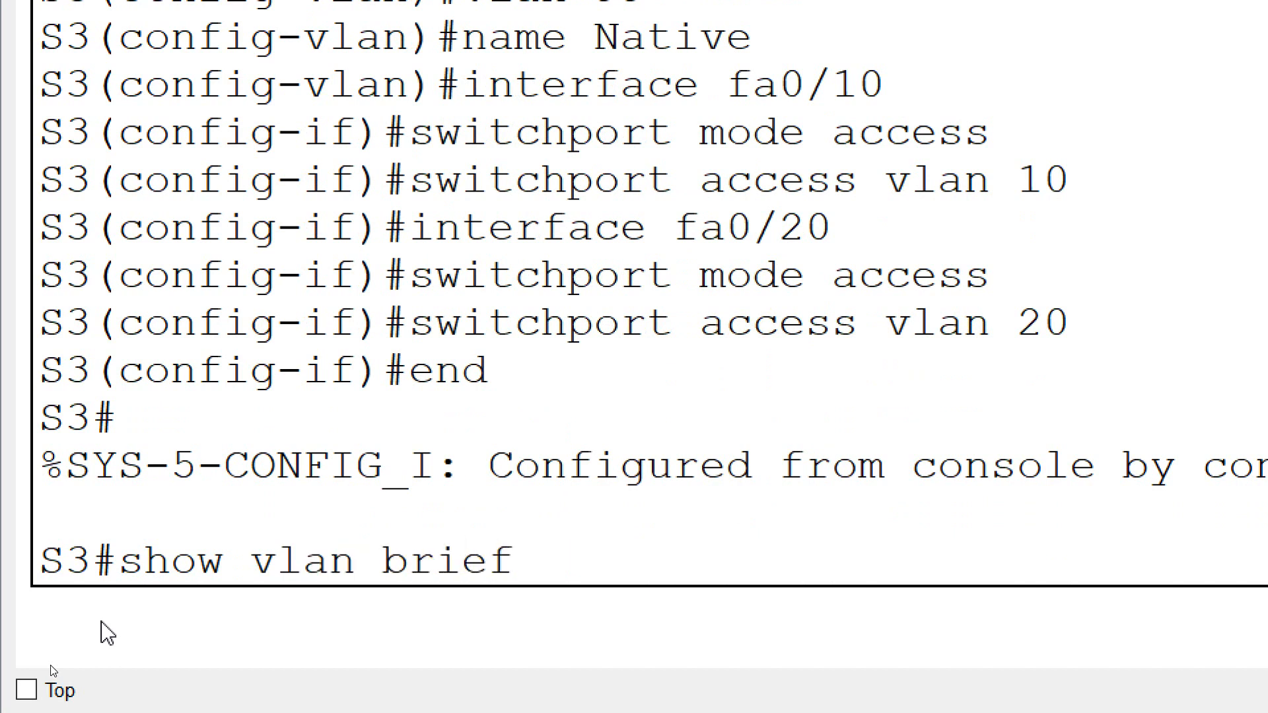
{"action": "key", "text": "Return"}
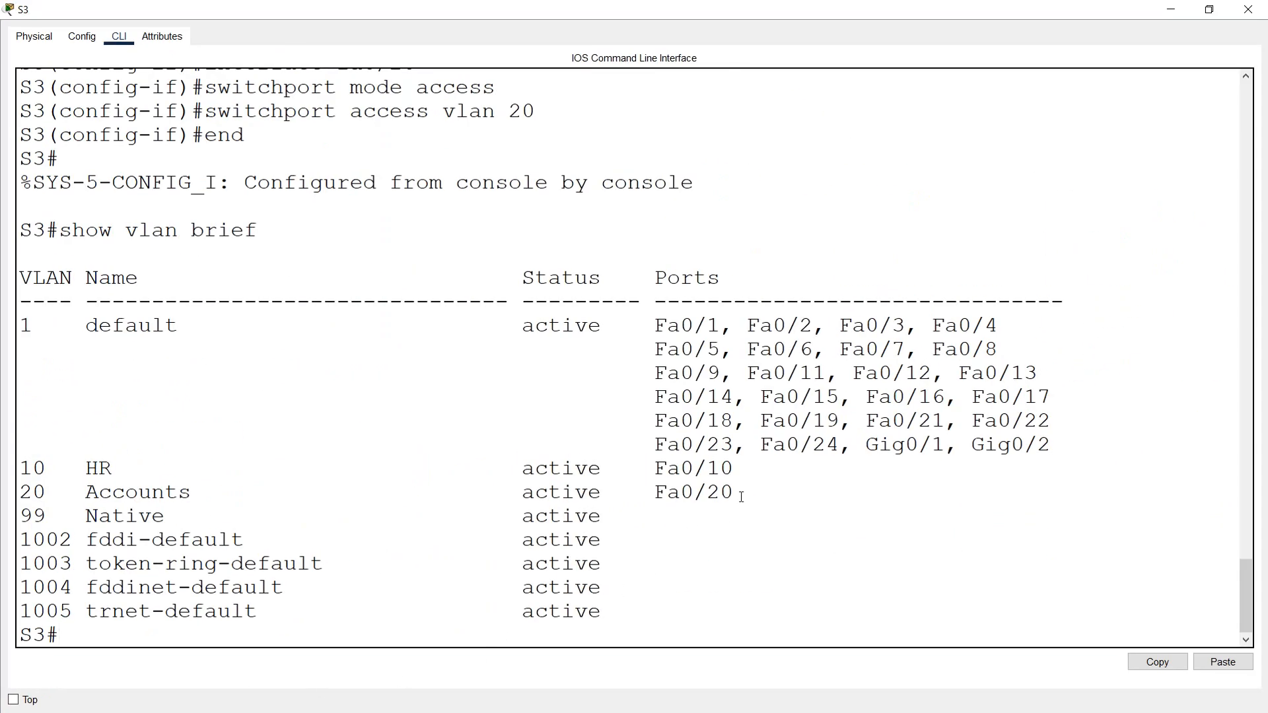
{"action": "left_click_drag", "start_coordinate": [741, 497], "coordinate": [19, 466]}
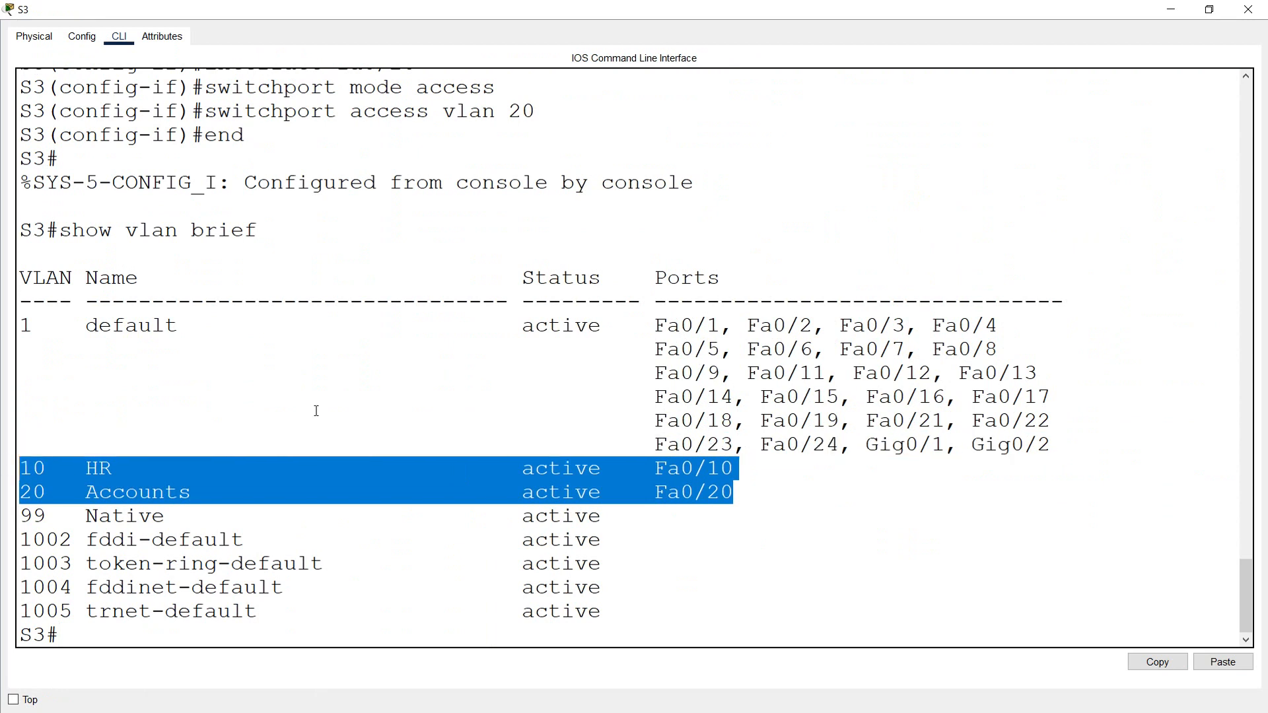
{"action": "left_click", "coordinate": [1249, 9]}
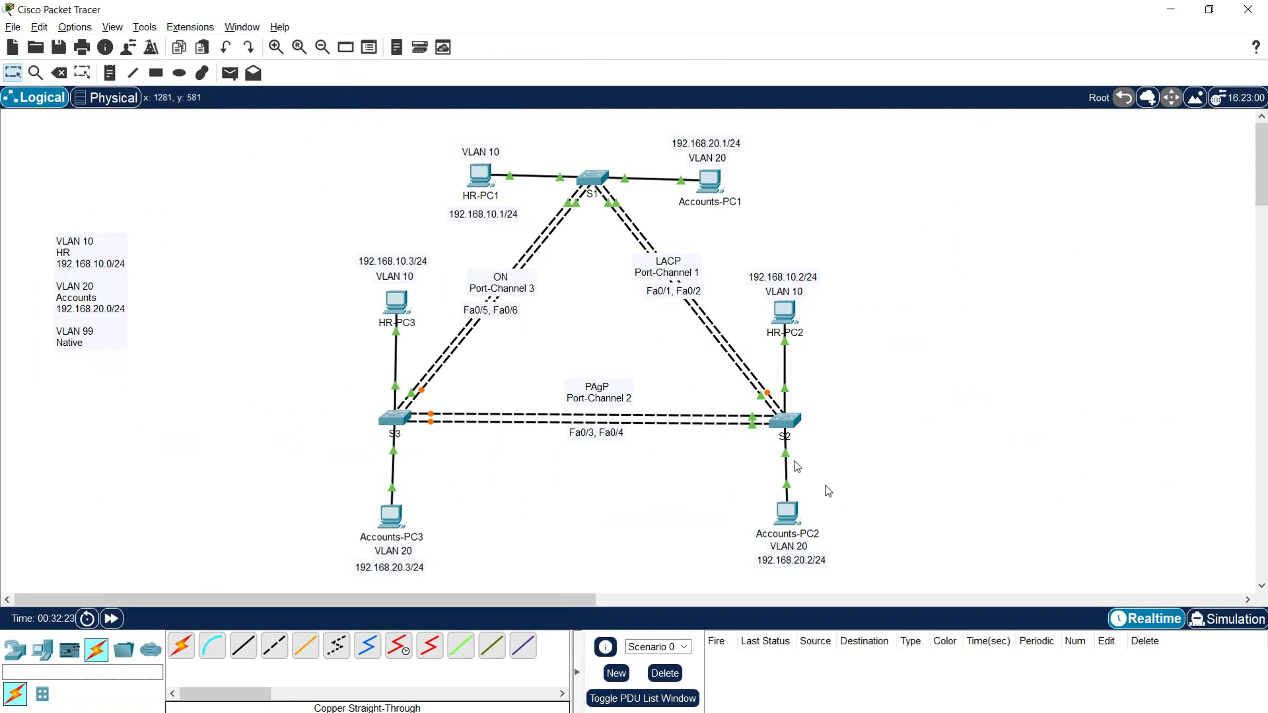
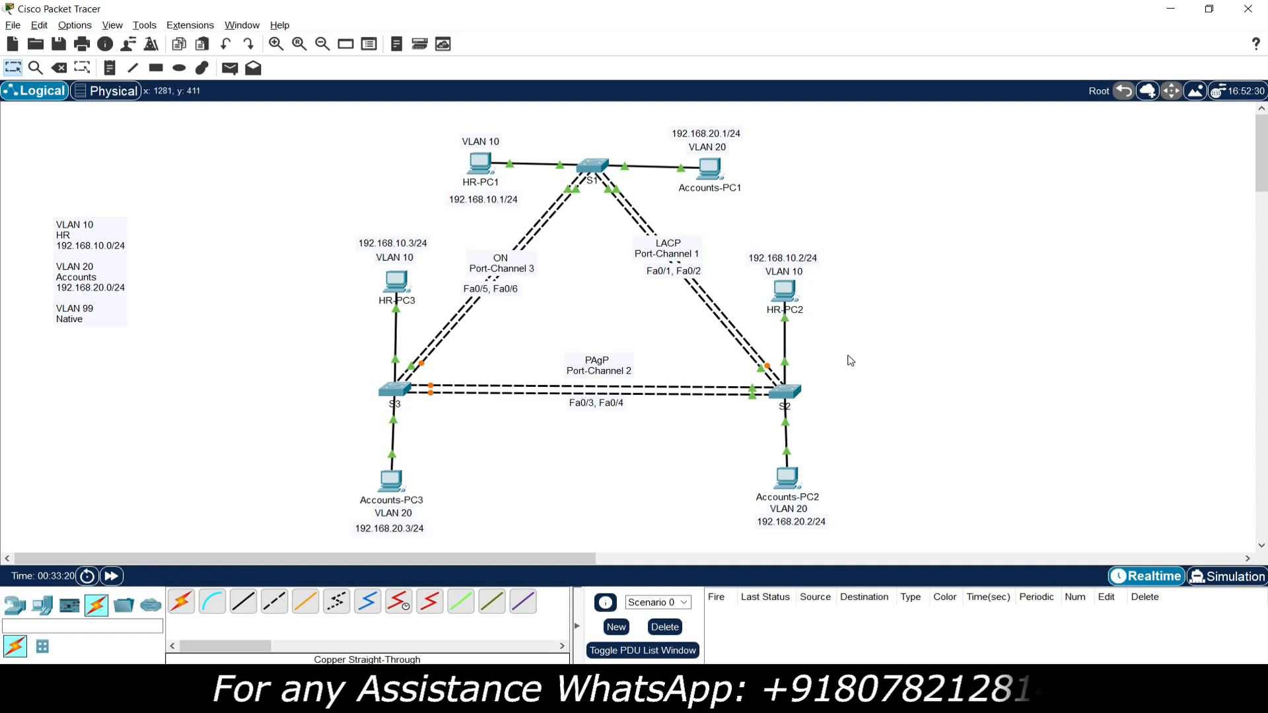
- Open switch S1's command line, reposition its window and widen it for entering commands
{"action": "left_click", "coordinate": [592, 165]}
{"action": "left_click_drag", "start_coordinate": [440, 81], "coordinate": [372, 43]}
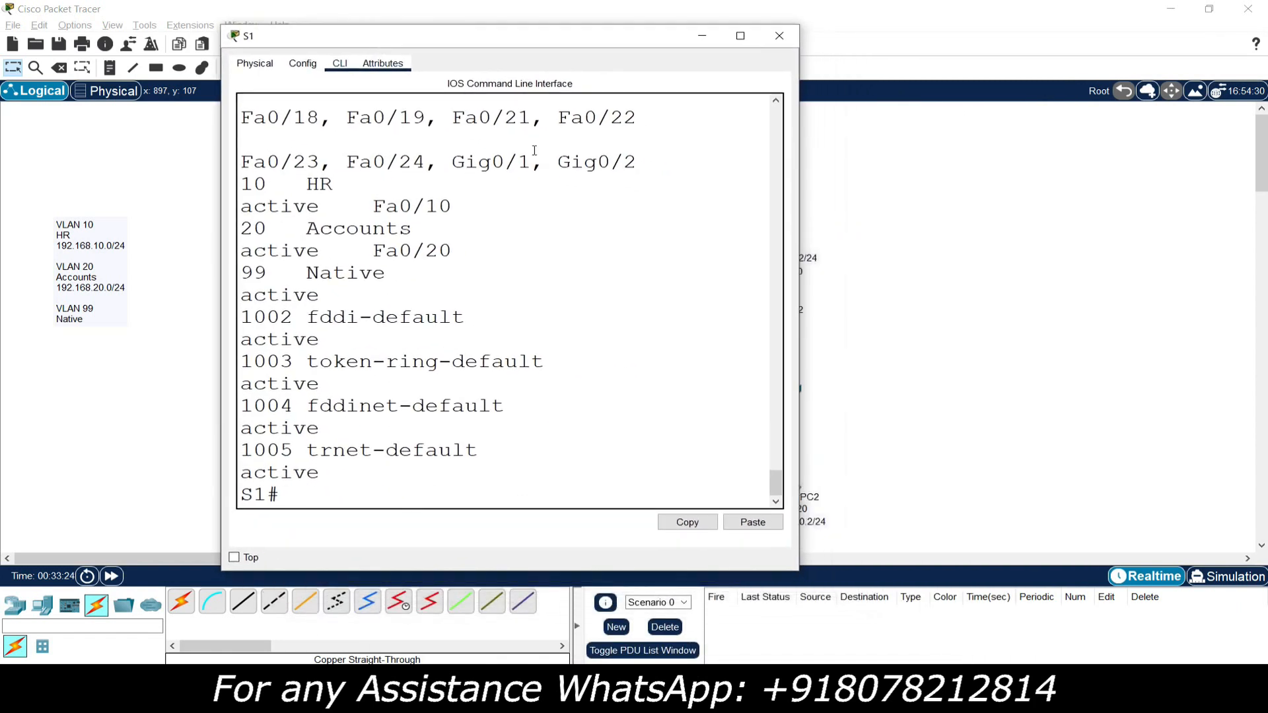
{"action": "left_click_drag", "start_coordinate": [801, 235], "coordinate": [1090, 223]}
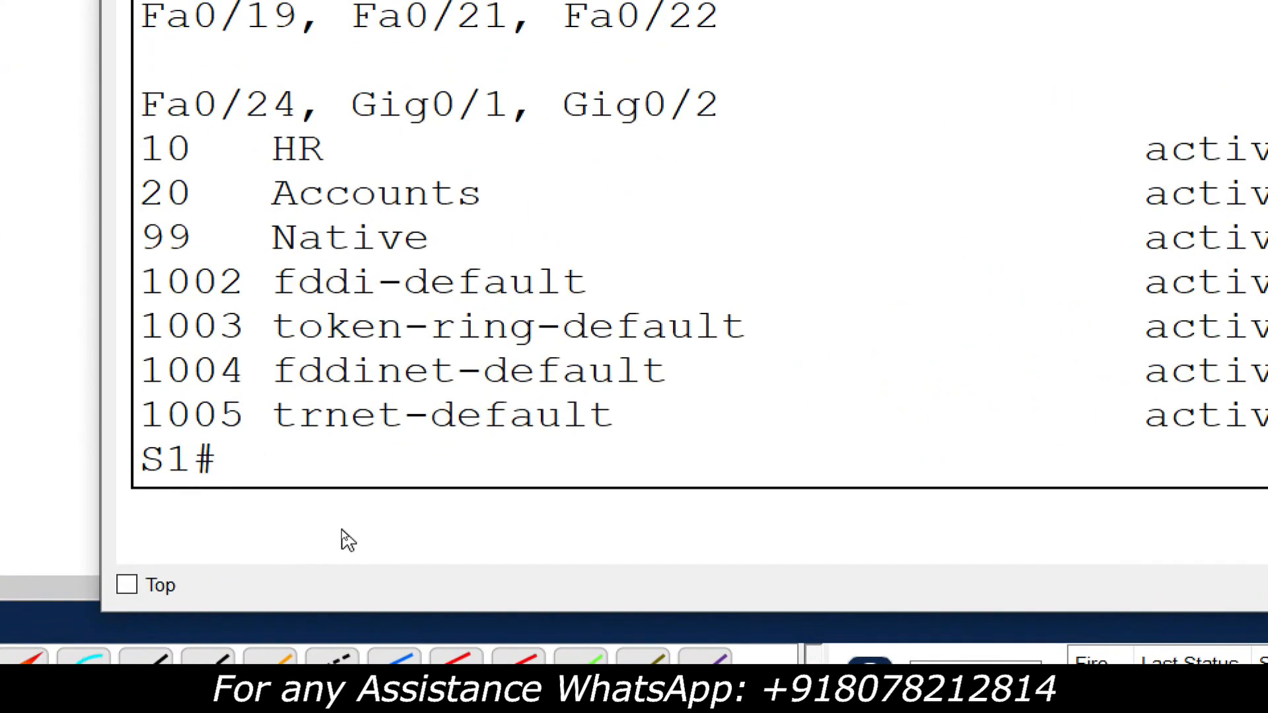
- Enter global configuration mode on S1 and shut down the interface range fa0/1-2
{"action": "type", "text": "confi"}
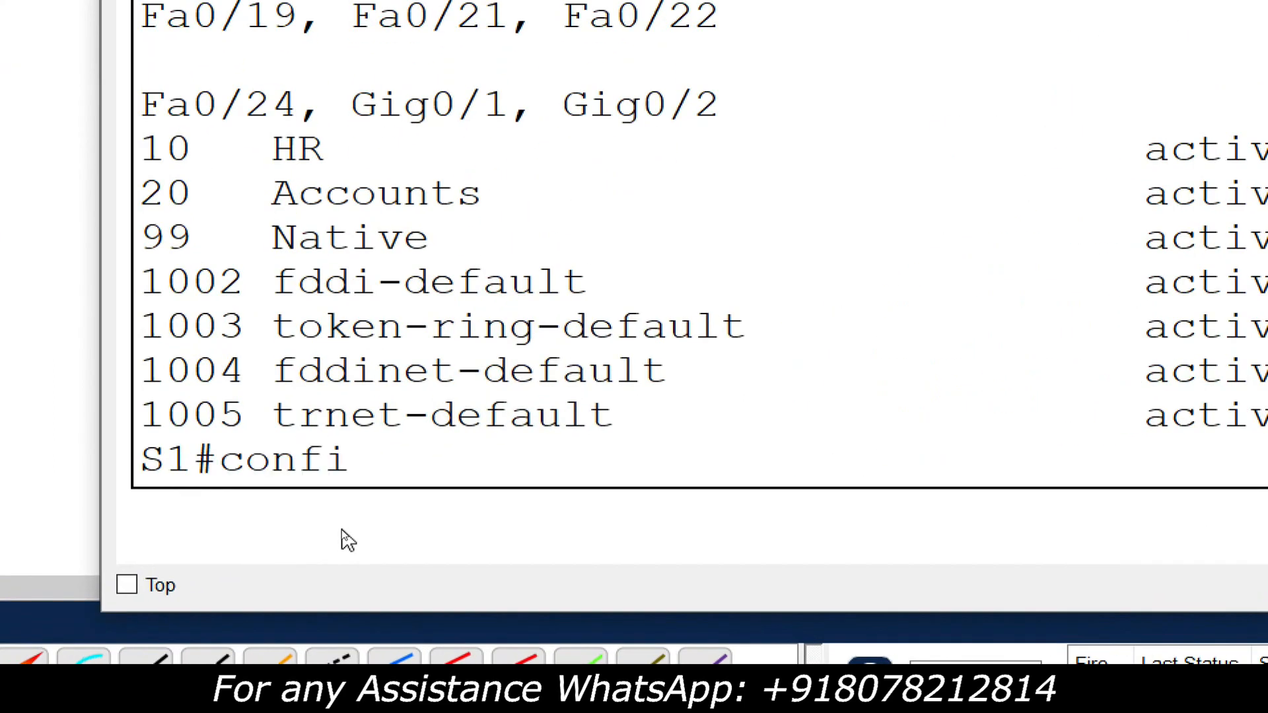
{"action": "type", "text": "gure term"}
{"action": "key", "text": "BackSpace"}
{"action": "key", "text": "BackSpace"}
{"action": "key", "text": "BackSpace"}
{"action": "type", "text": "terminal"}
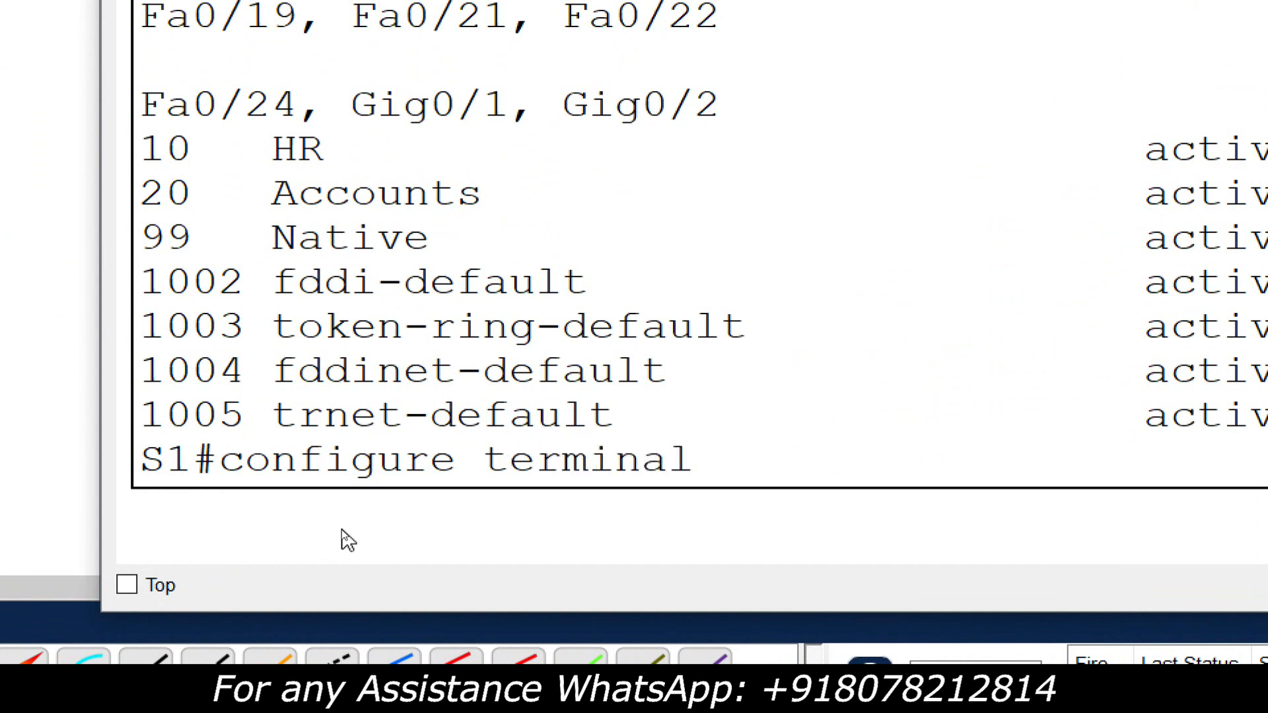
{"action": "key", "text": "Return"}
{"action": "type", "text": "inter"}
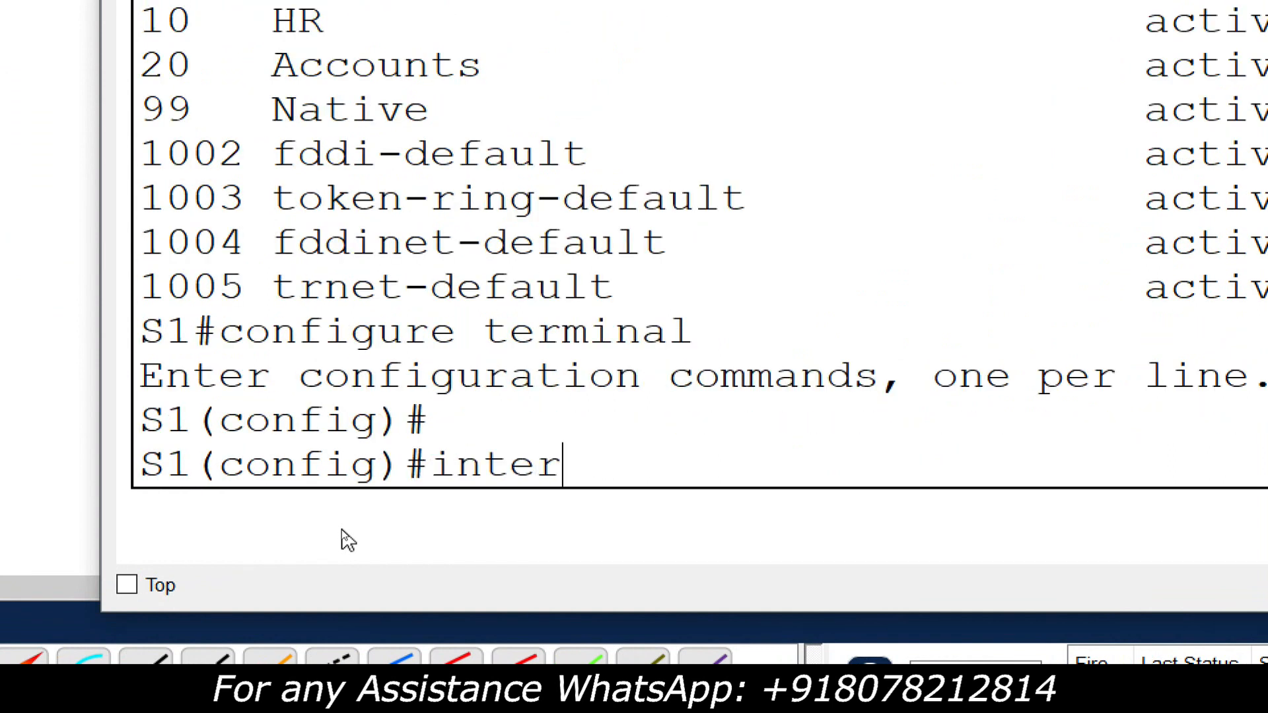
{"action": "type", "text": "face range "}
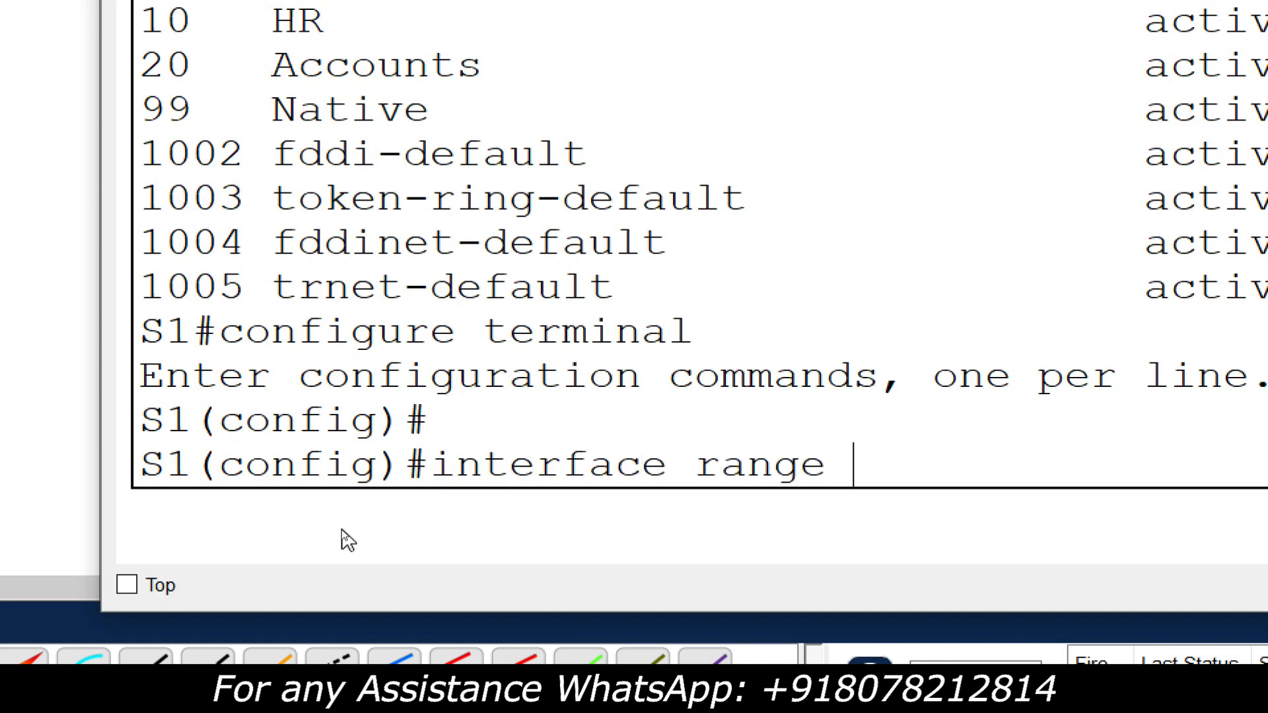
{"action": "type", "text": "fa0/1-2"}
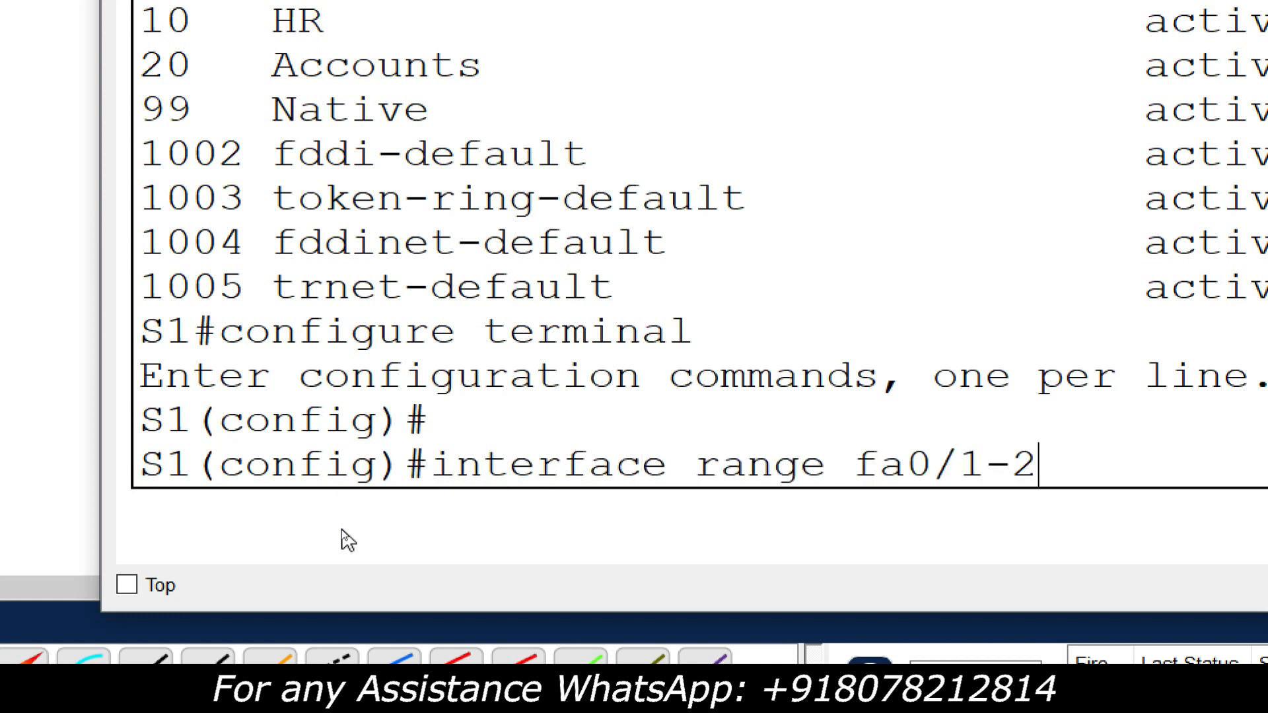
{"action": "key", "text": "Return"}
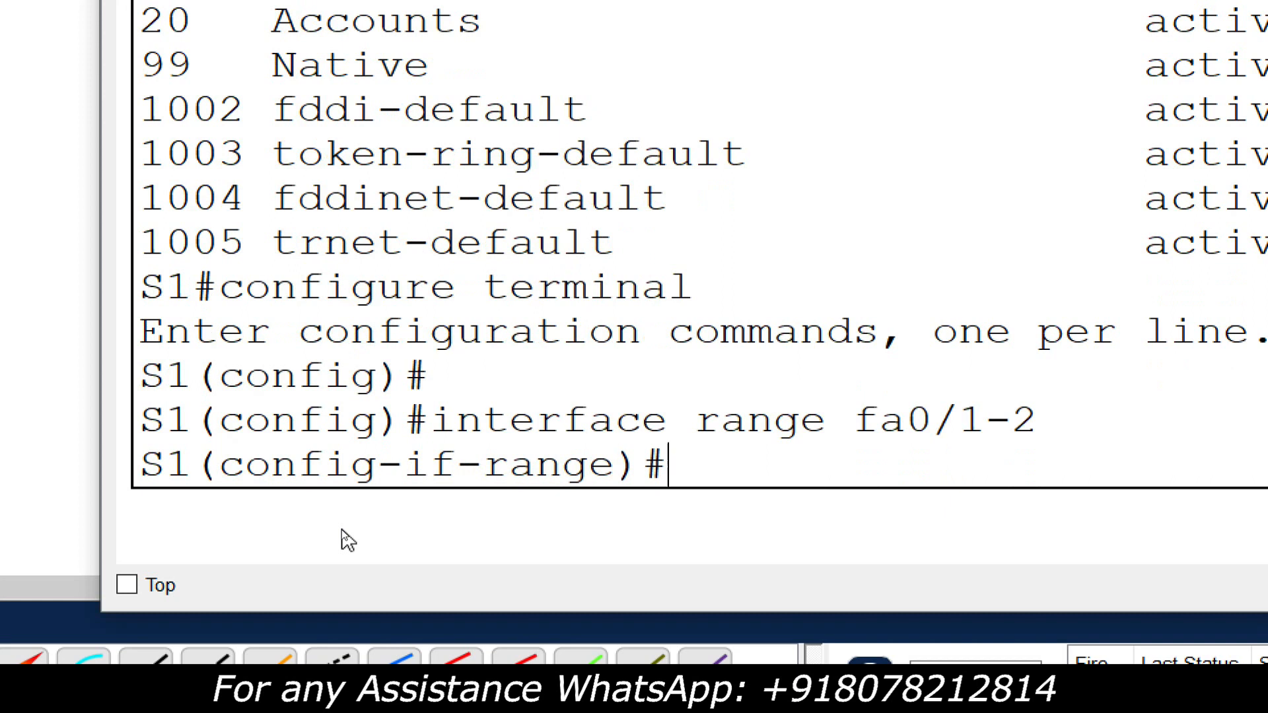
{"action": "type", "text": "shu"}
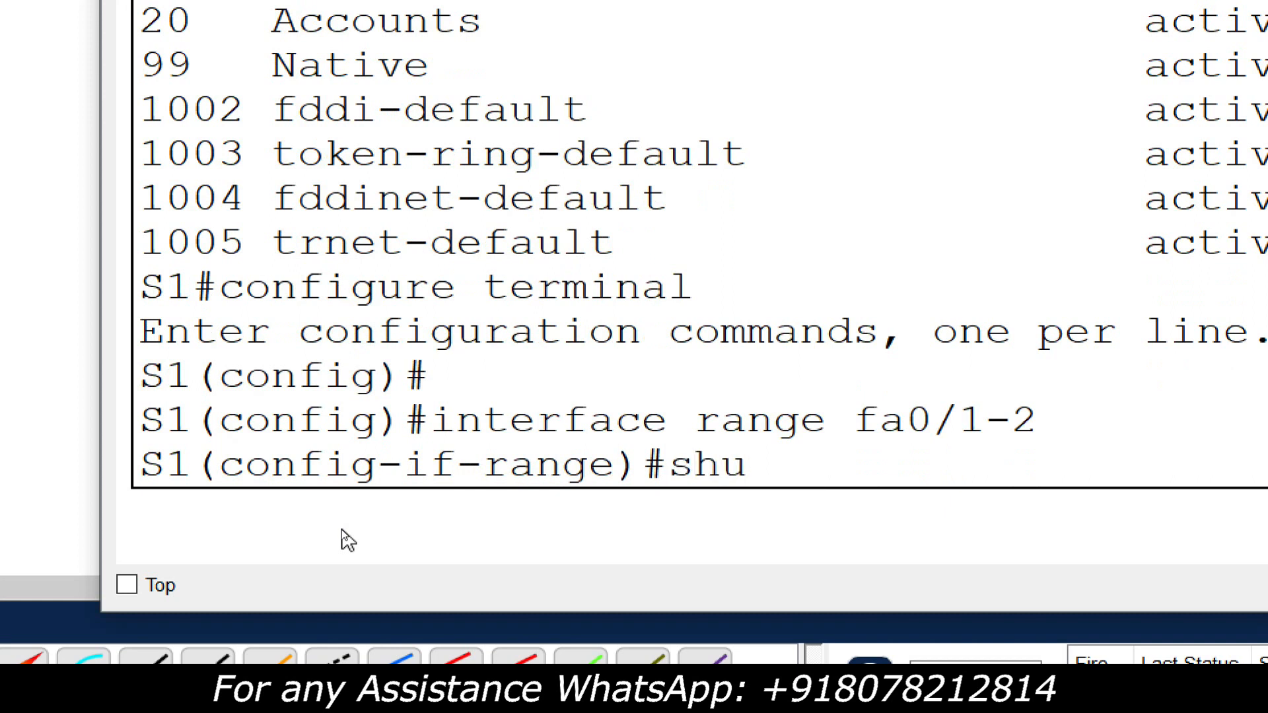
{"action": "type", "text": "tdown"}
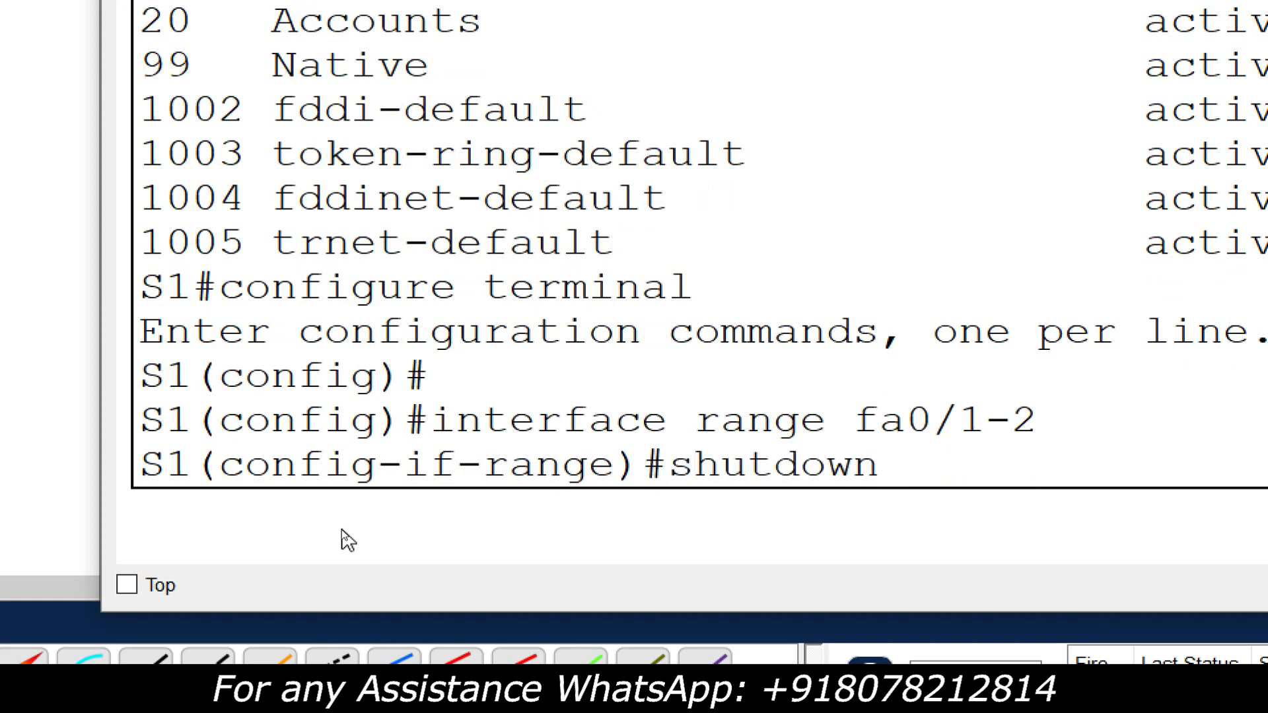
{"action": "key", "text": "Return"}
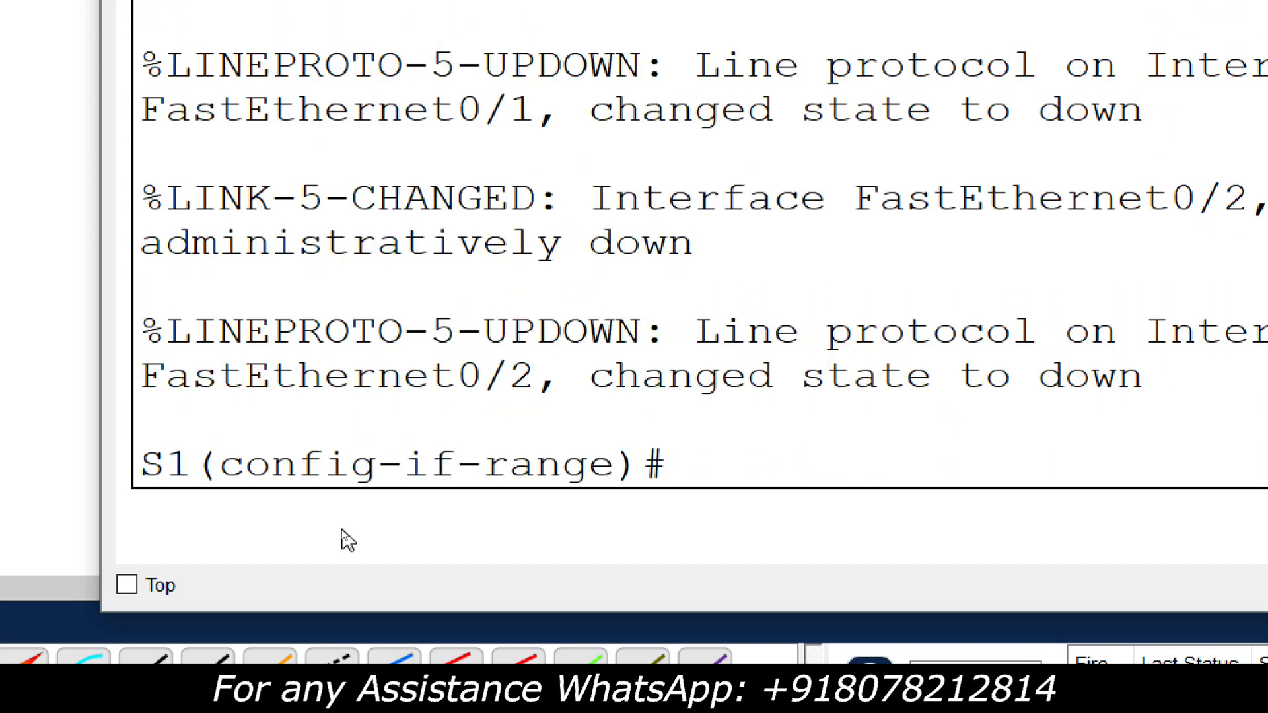
- Add S1's interfaces fa0/1-2 to channel group 1 in LACP active mode
{"action": "type", "text": "channel-"}
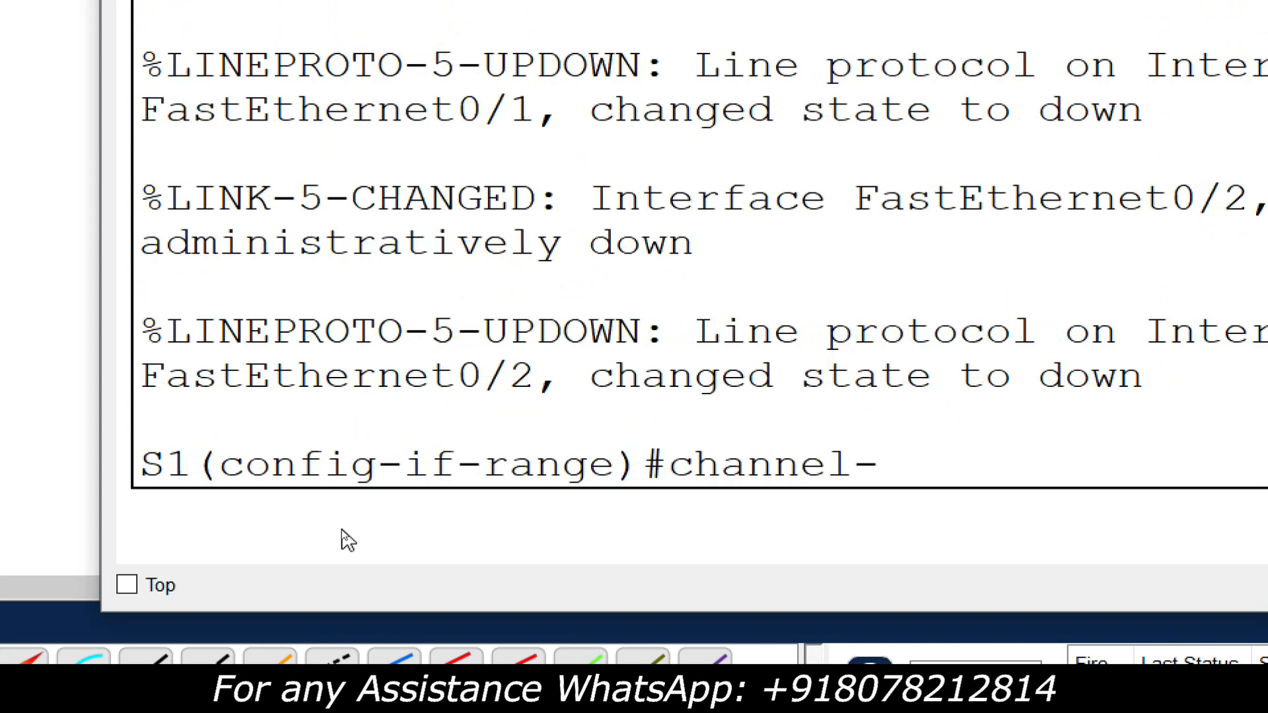
{"action": "type", "text": "group 1"}
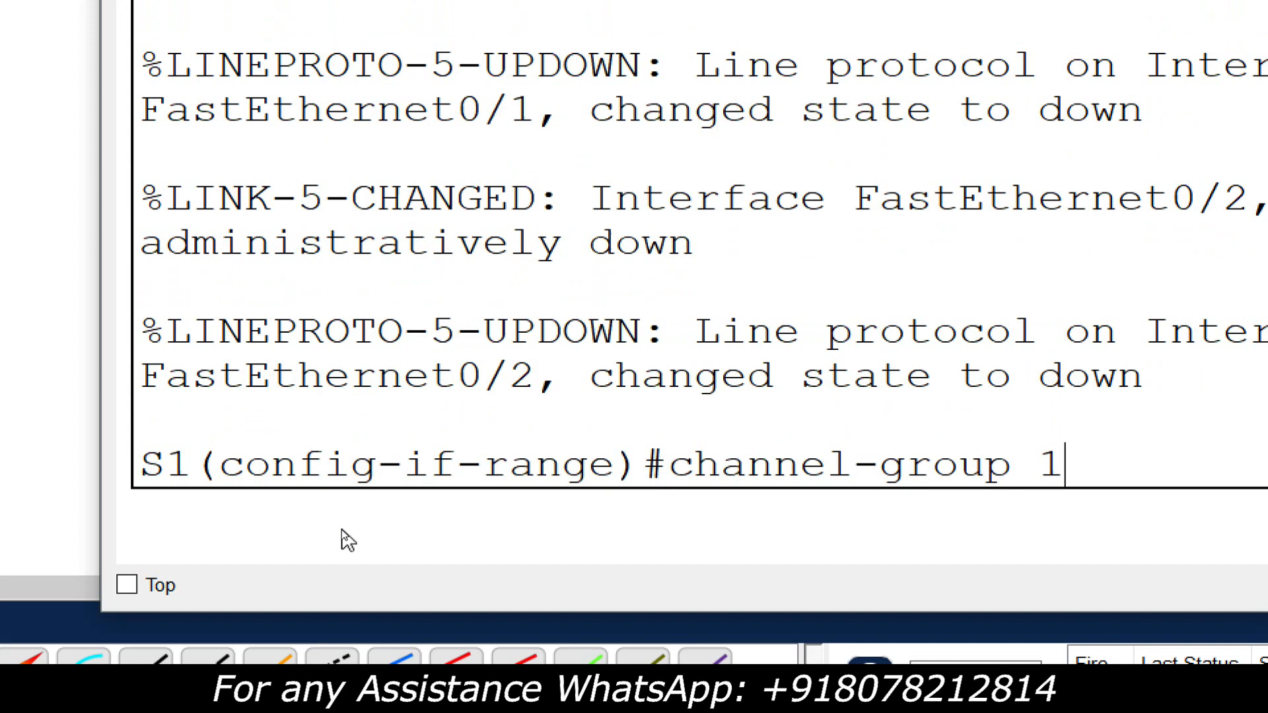
{"action": "type", "text": " mode "}
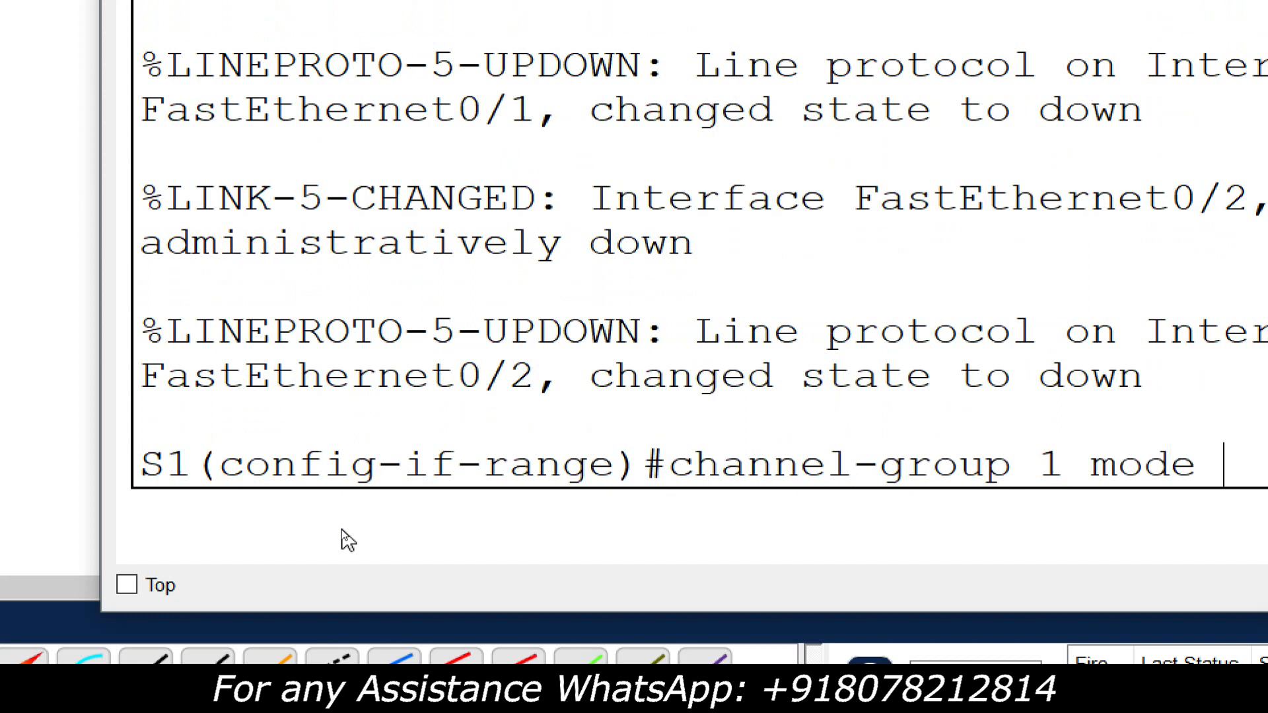
{"action": "type", "text": "ac"}
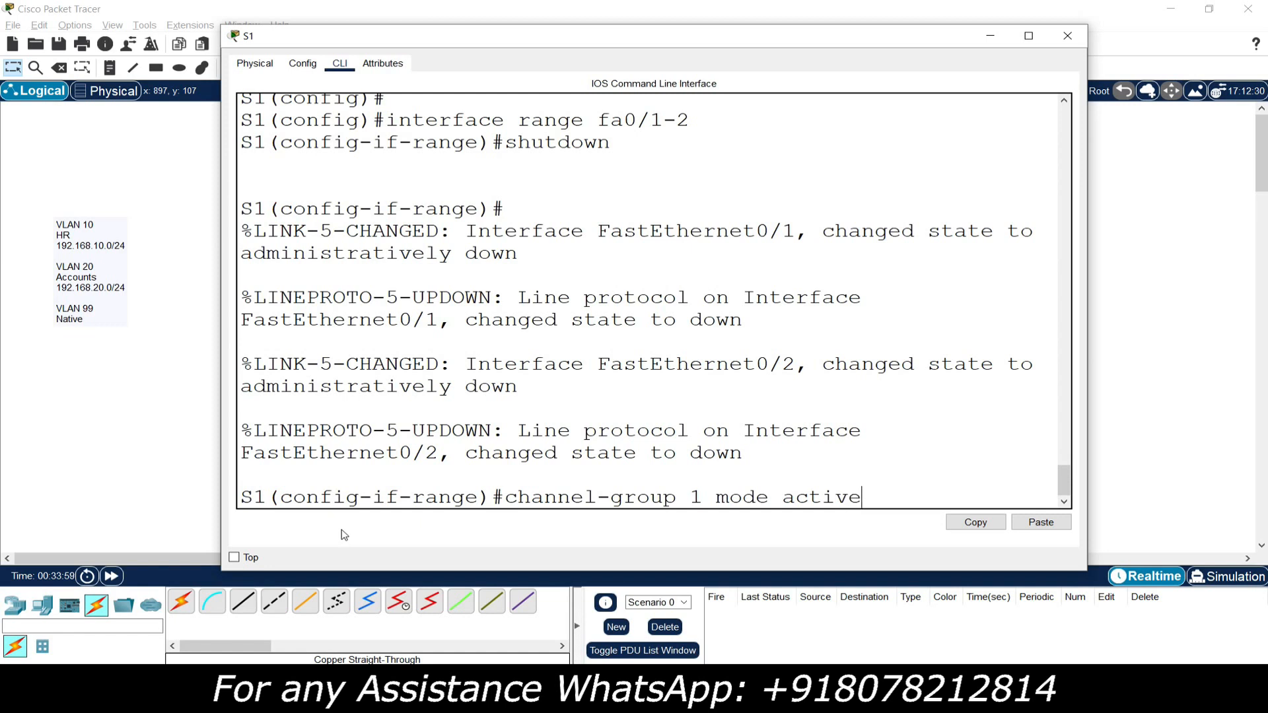
{"action": "type", "text": "tive"}
{"action": "key", "text": "Return"}
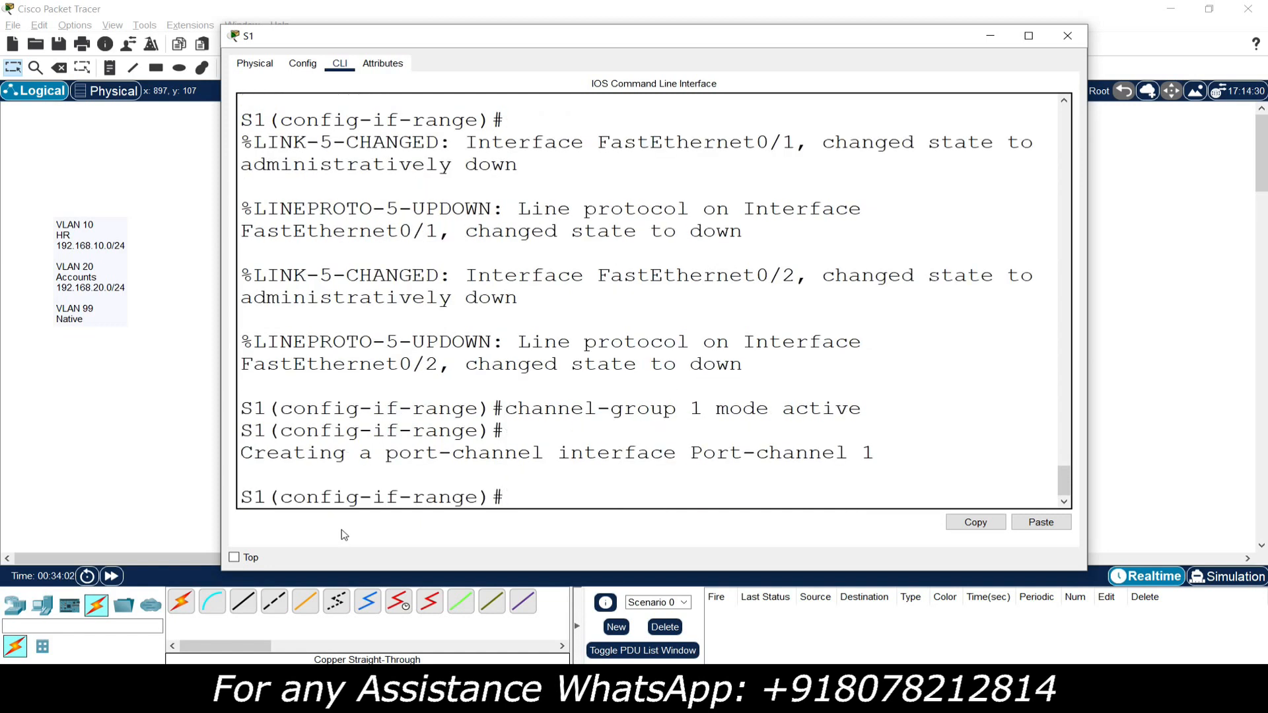
- Configure port-channel 1 on S1 as a trunk with native VLAN 99, and close the switch window
{"action": "type", "text": "interface port-channel"}
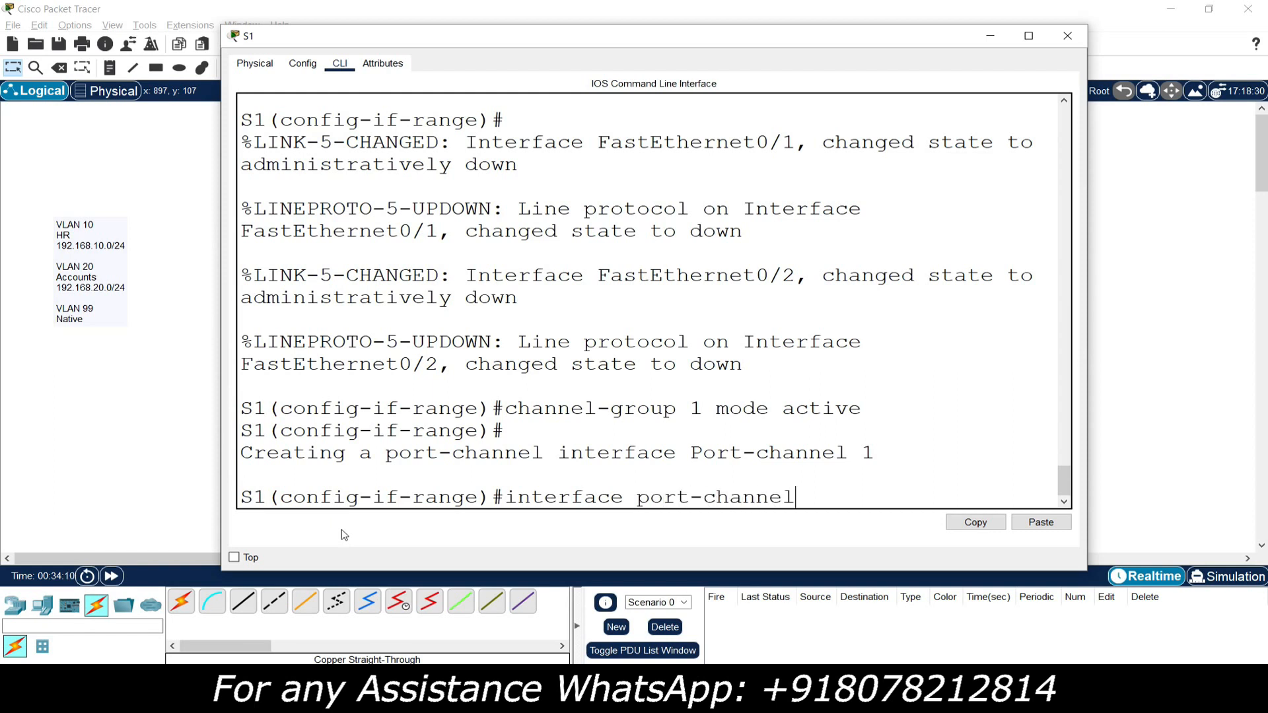
{"action": "type", "text": " 1"}
{"action": "key", "text": "Return"}
{"action": "type", "text": "switchport mode trunk"}
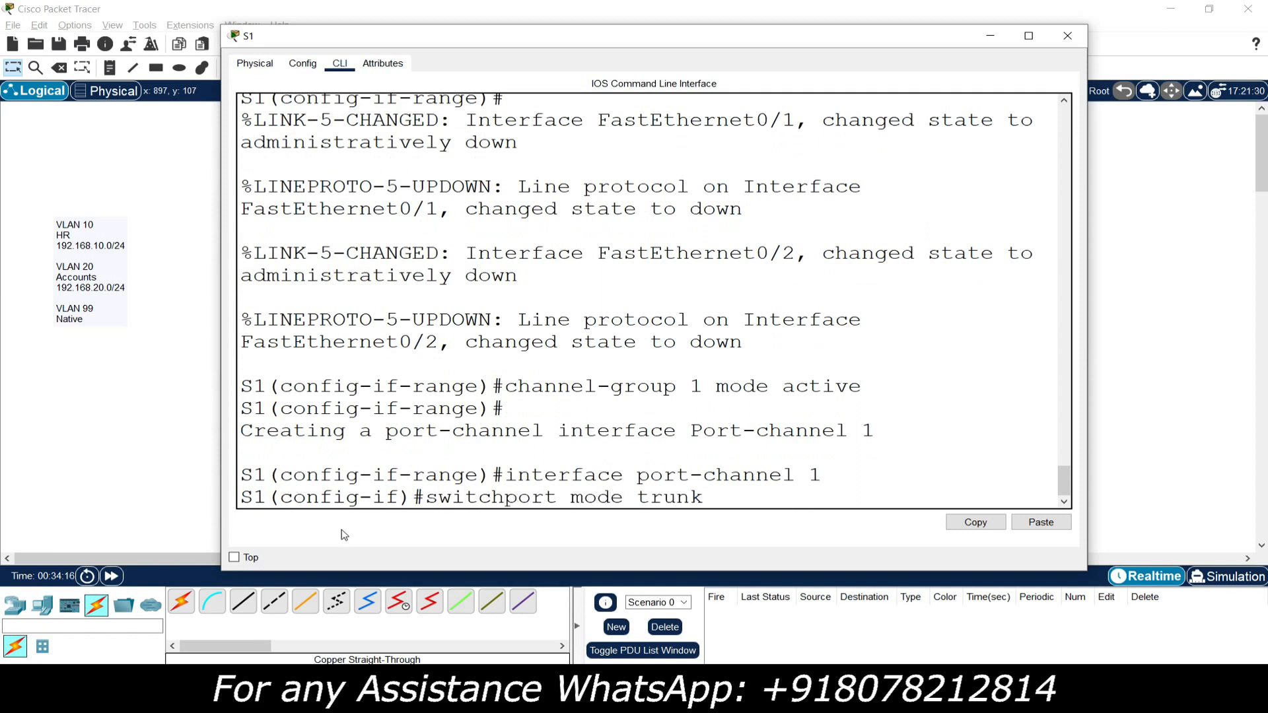
{"action": "key", "text": "Return"}
{"action": "type", "text": "switchport trunk native vlan 99"}
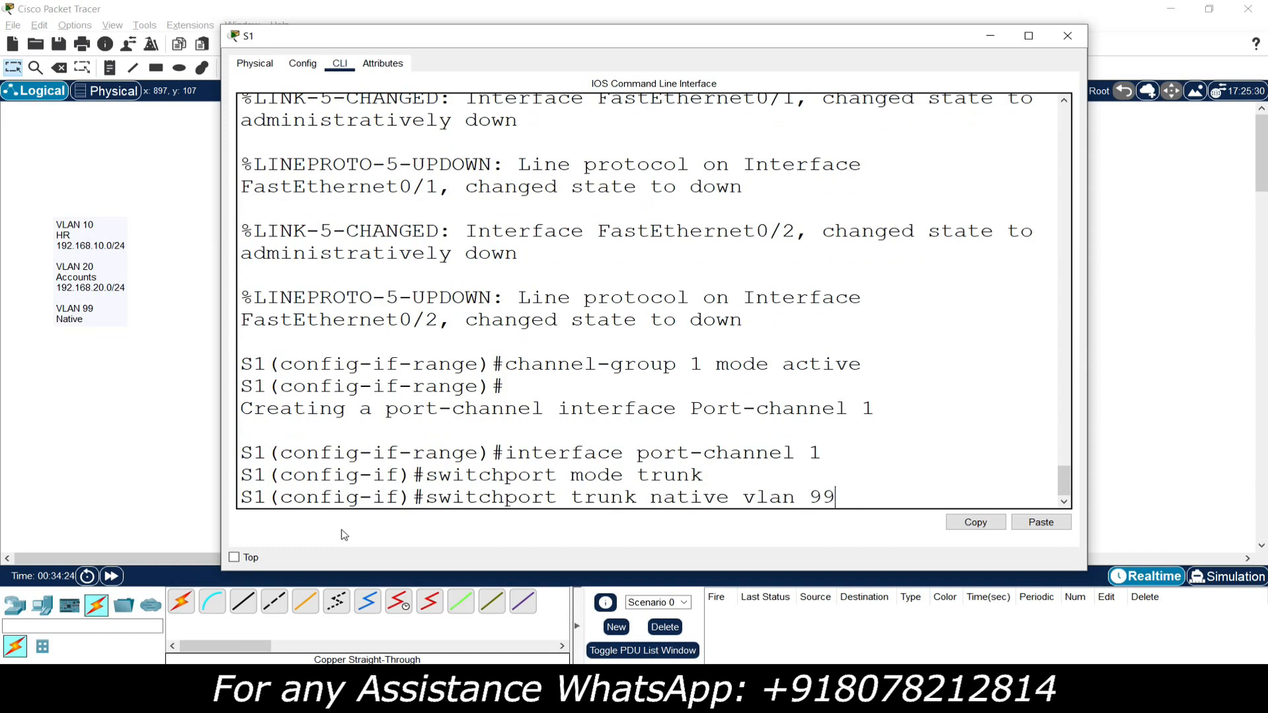
{"action": "key", "text": "Return"}
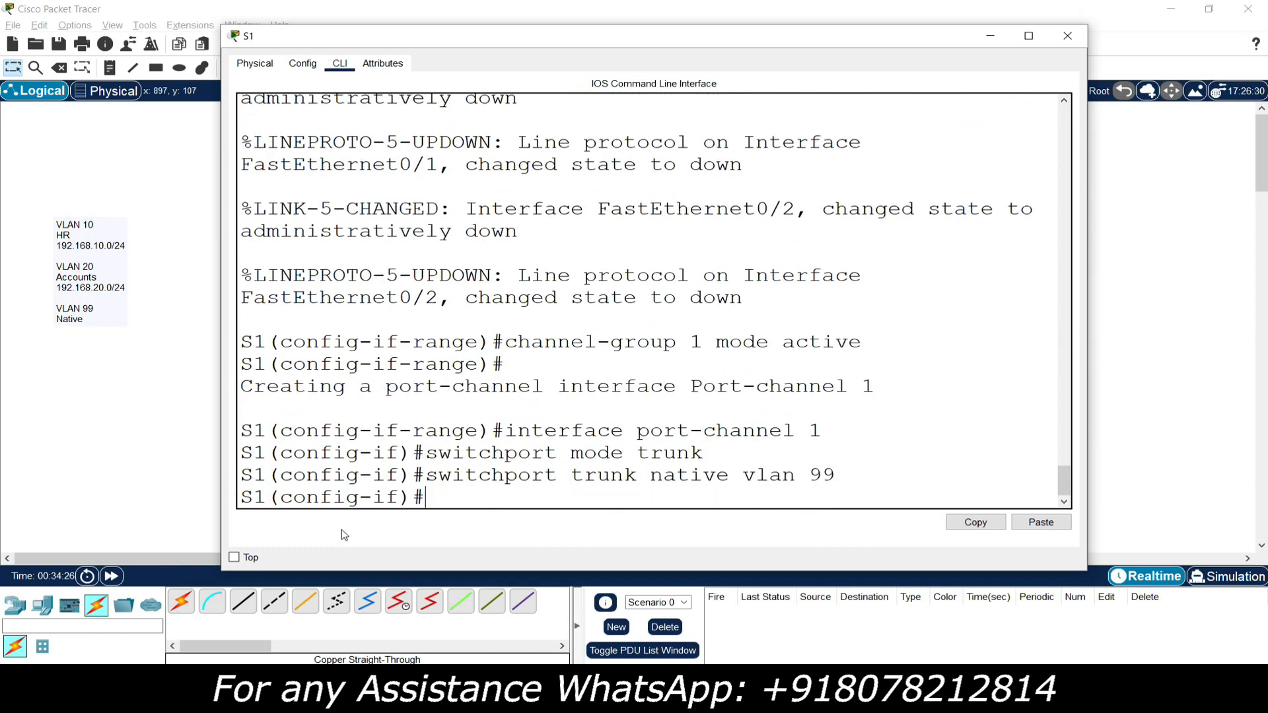
{"action": "key", "text": "Return"}
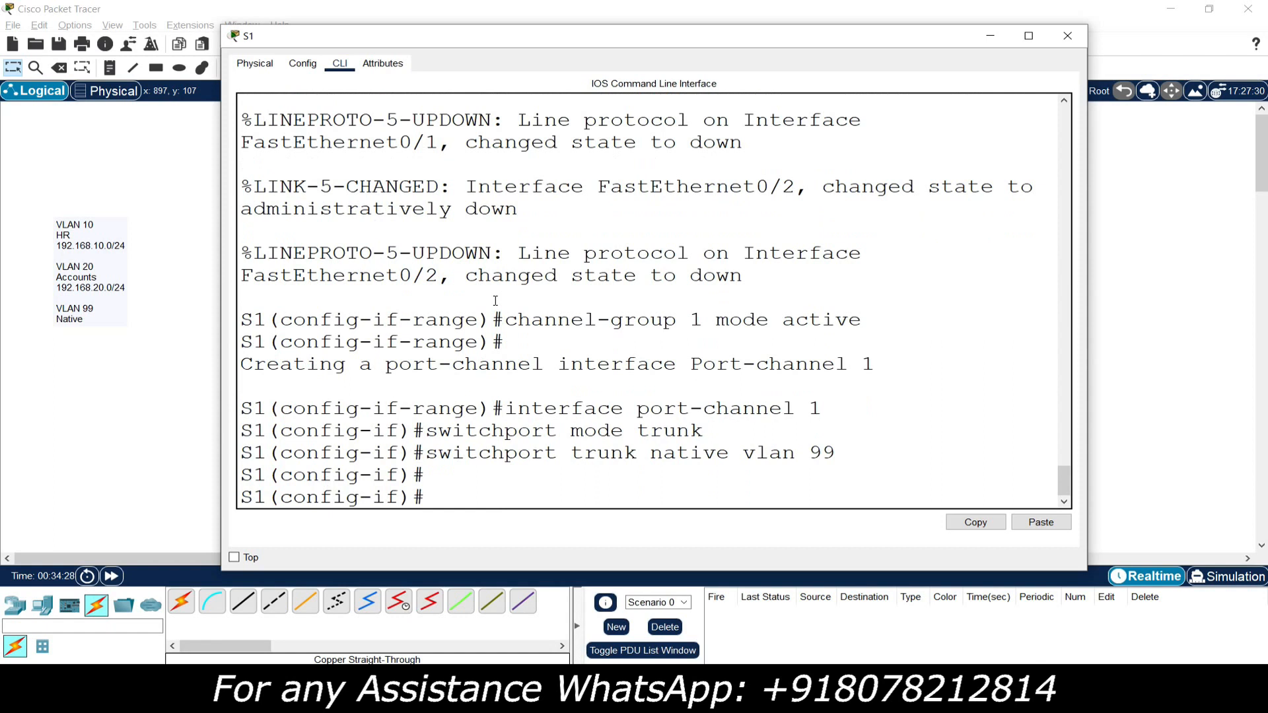
{"action": "left_click", "coordinate": [1067, 35]}
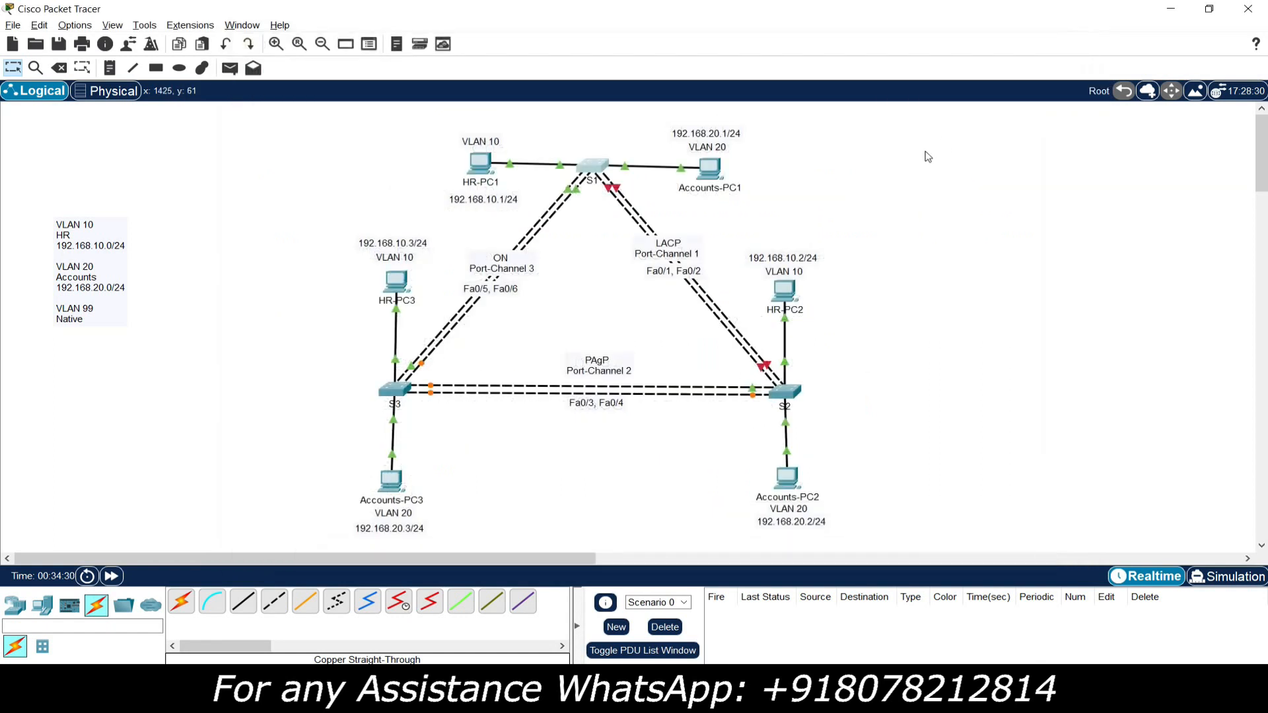
- Open switch S2's command line, reposition and widen its window, and bring up a fresh prompt
{"action": "left_click", "coordinate": [789, 398]}
{"action": "left_click_drag", "start_coordinate": [830, 137], "coordinate": [628, 57]}
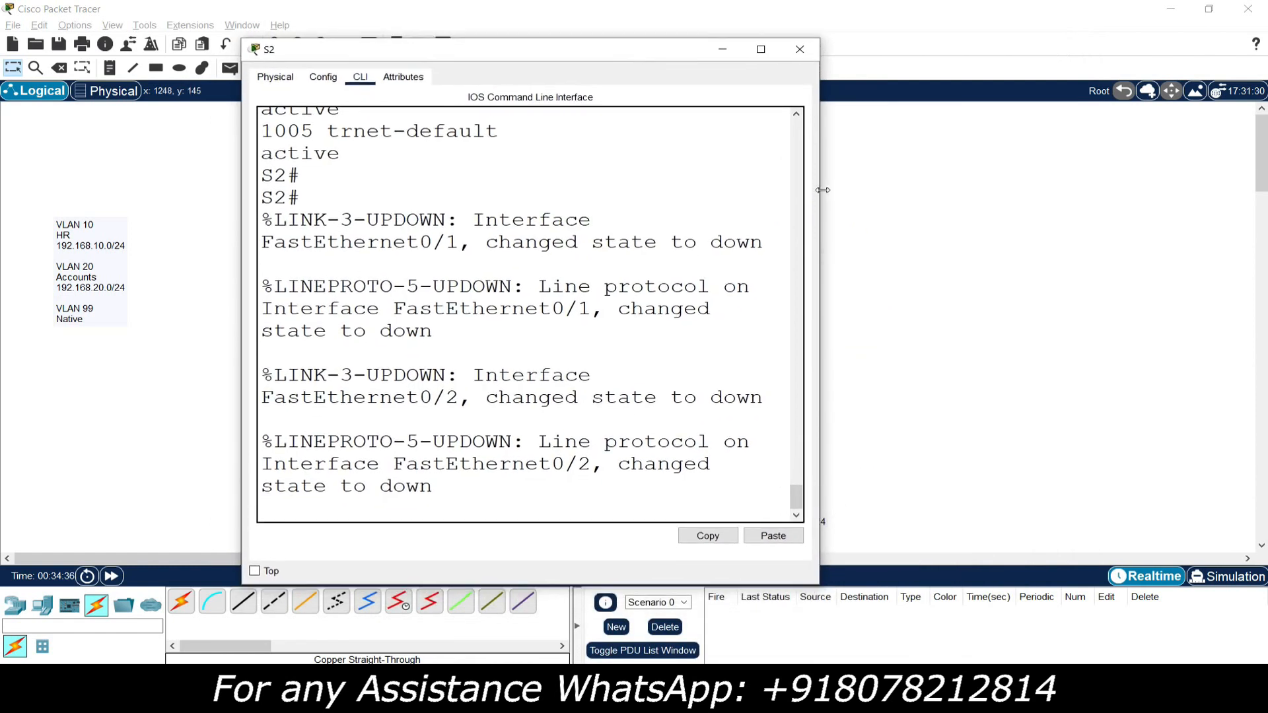
{"action": "left_click_drag", "start_coordinate": [823, 189], "coordinate": [1150, 191]}
{"action": "key", "text": "Return"}
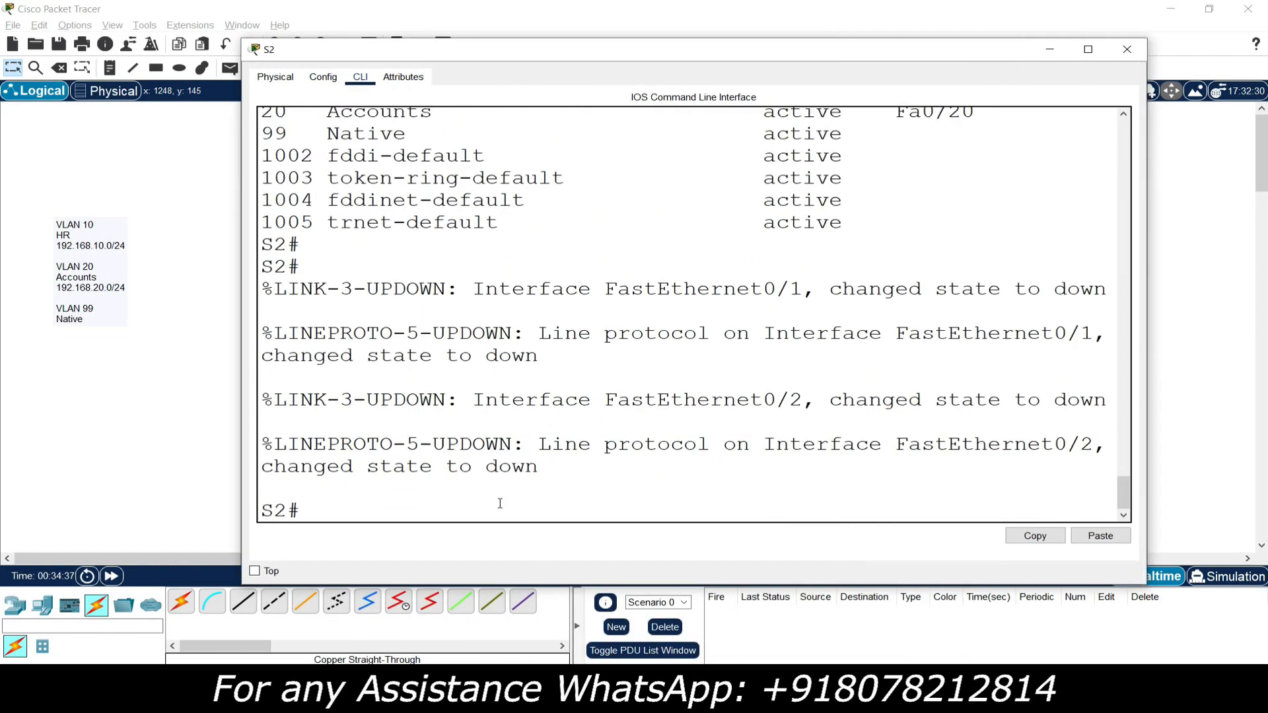
- Enter global configuration mode on S2 and shut down the interface range fa0/1-2
{"action": "type", "text": "configure terminal"}
{"action": "key", "text": "Return"}
{"action": "type", "text": "interface fa"}
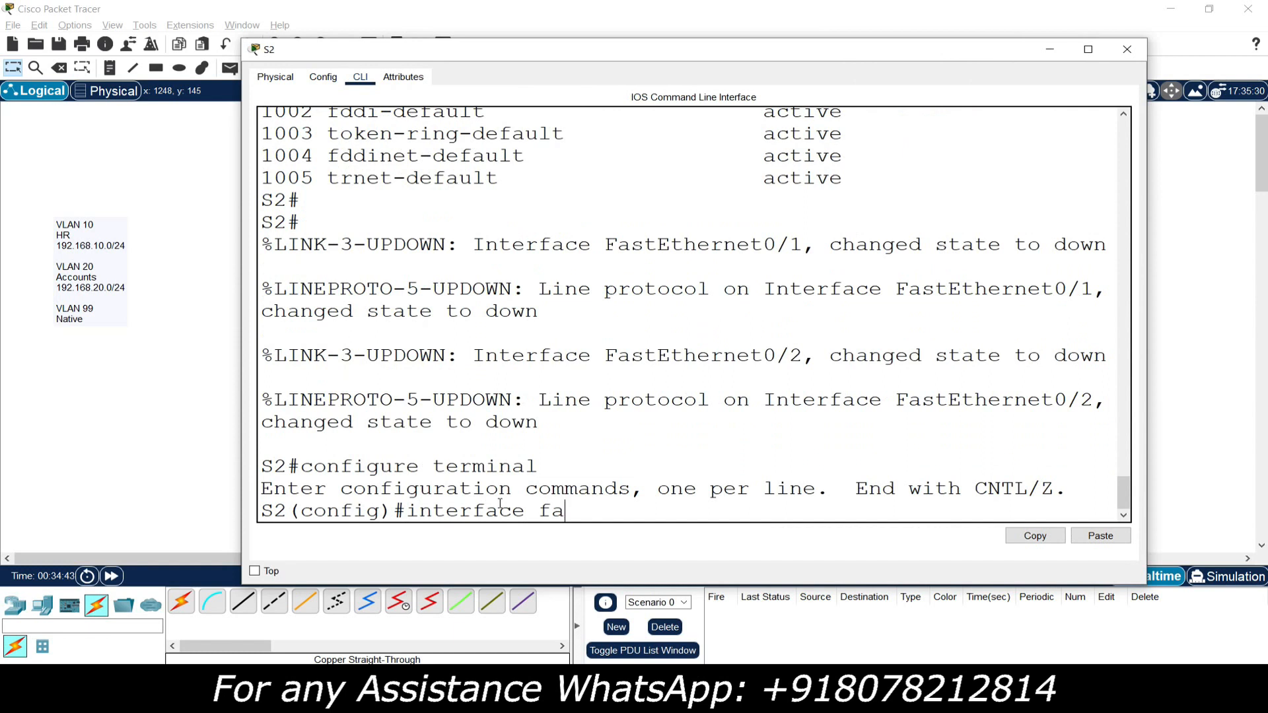
{"action": "type", "text": "0"}
{"action": "key", "text": "BackSpace"}
{"action": "key", "text": "BackSpace"}
{"action": "key", "text": "BackSpace"}
{"action": "type", "text": "range fa0/1-2"}
{"action": "key", "text": "Return"}
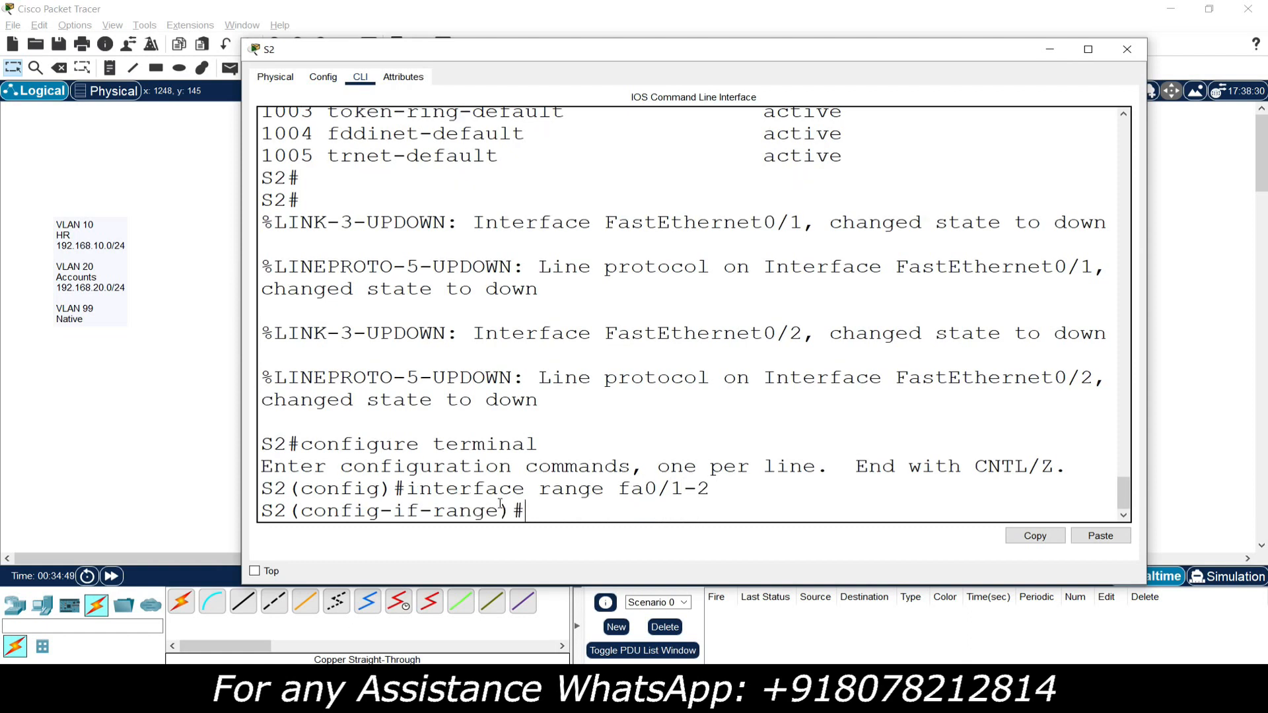
{"action": "type", "text": "shutdown"}
{"action": "key", "text": "Return"}
{"action": "key", "text": "Return"}
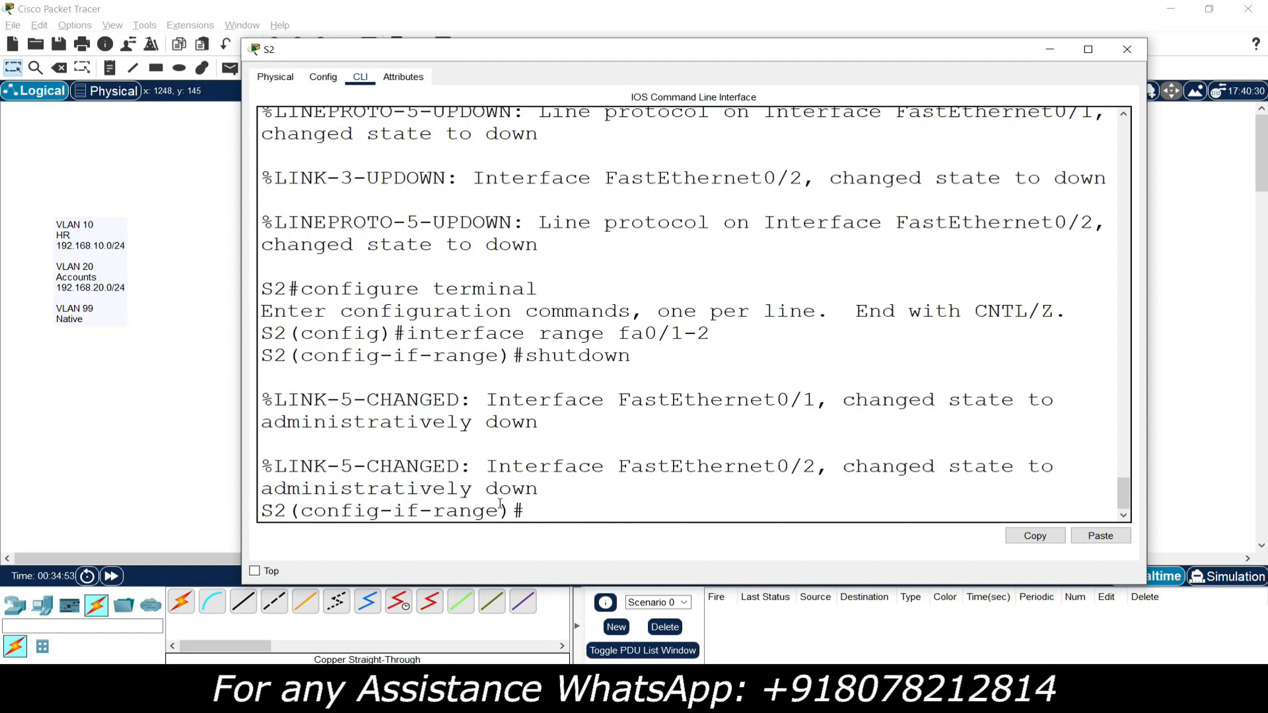
- Add S2's interfaces fa0/1-2 to channel group 1 in LACP active mode
{"action": "type", "text": "chann"}
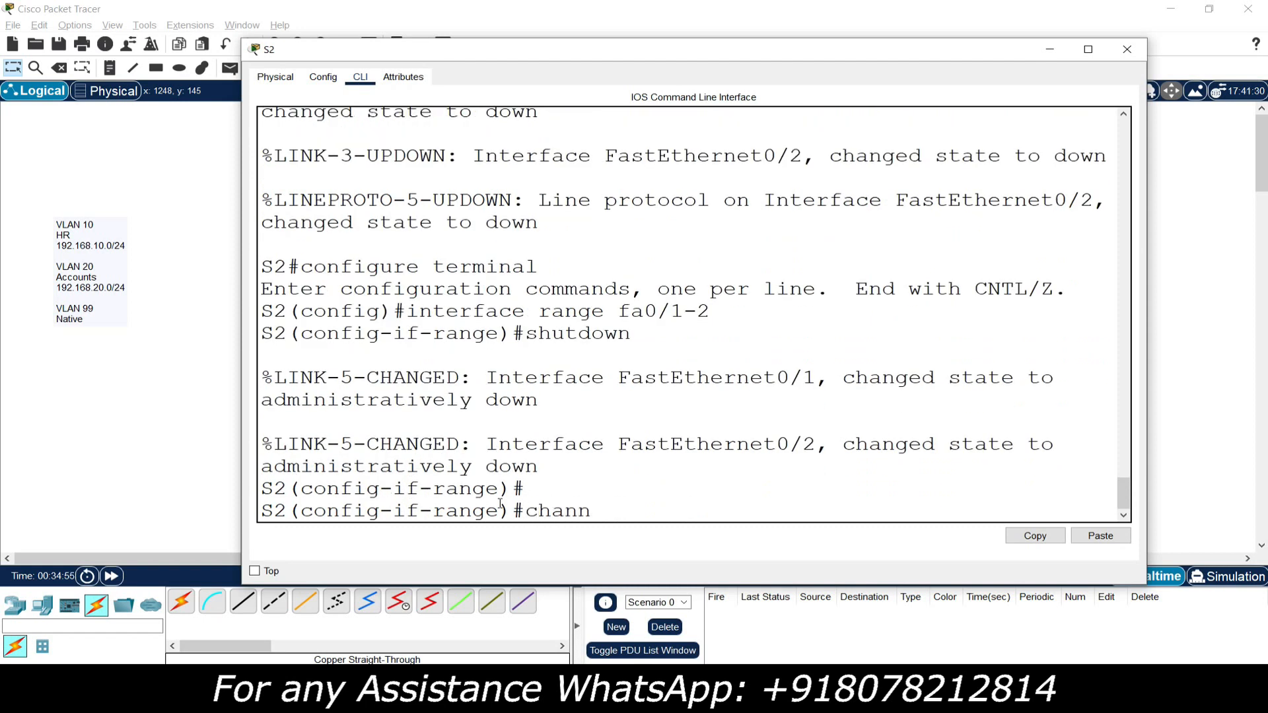
{"action": "type", "text": "el-group 1 mode"}
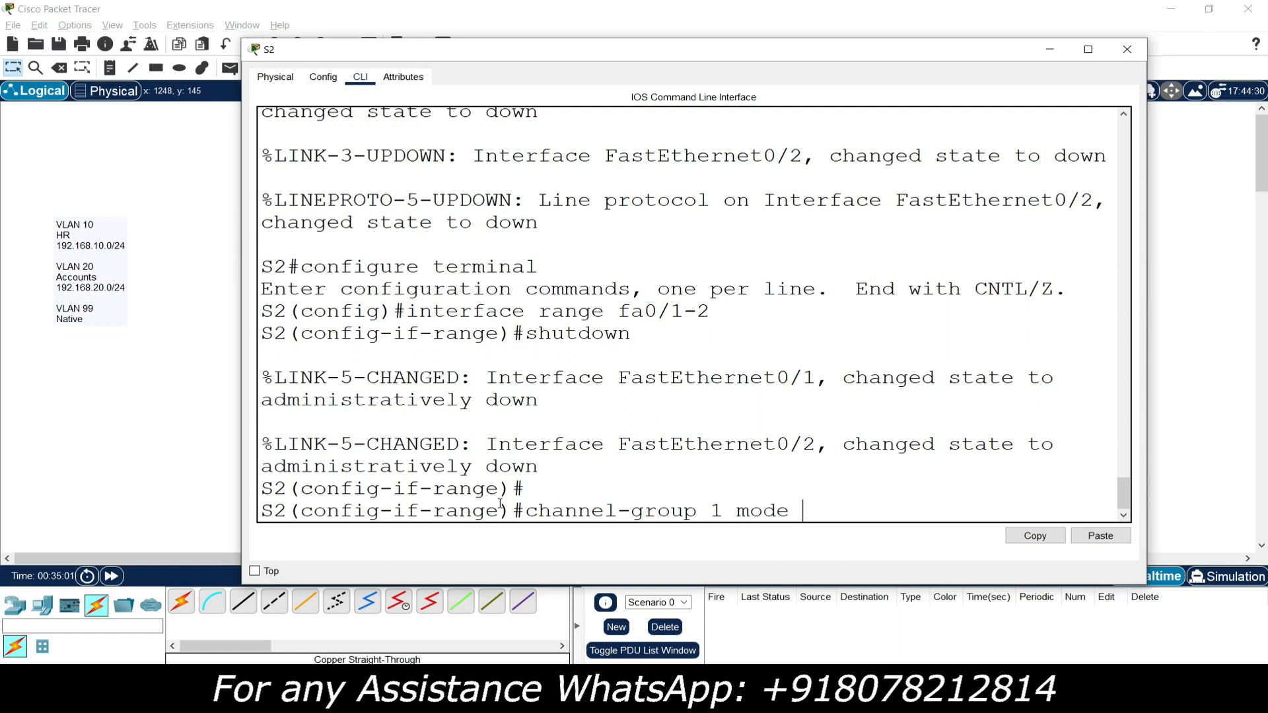
{"action": "type", "text": " active"}
{"action": "key", "text": "Return"}
- Configure port-channel 1 on S2 as a trunk with native VLAN 99
{"action": "type", "text": "interface po"}
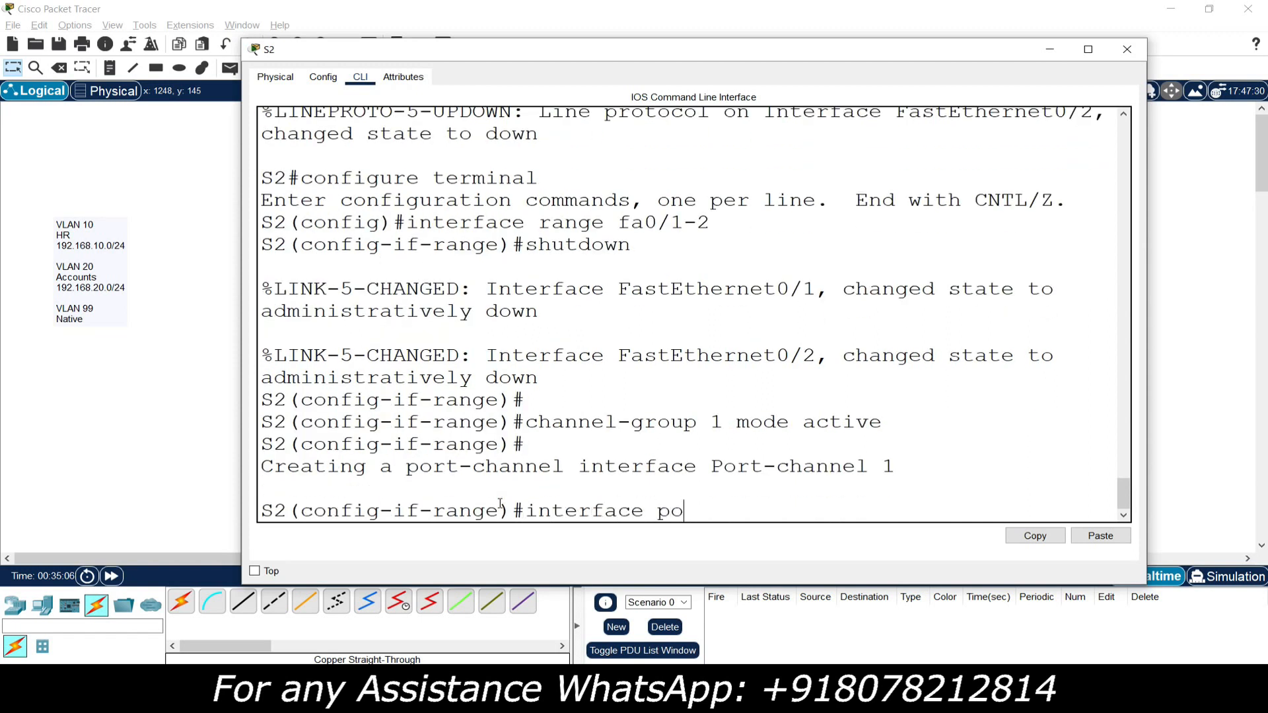
{"action": "type", "text": "rt-channel 1"}
{"action": "key", "text": "Return"}
{"action": "type", "text": "s"}
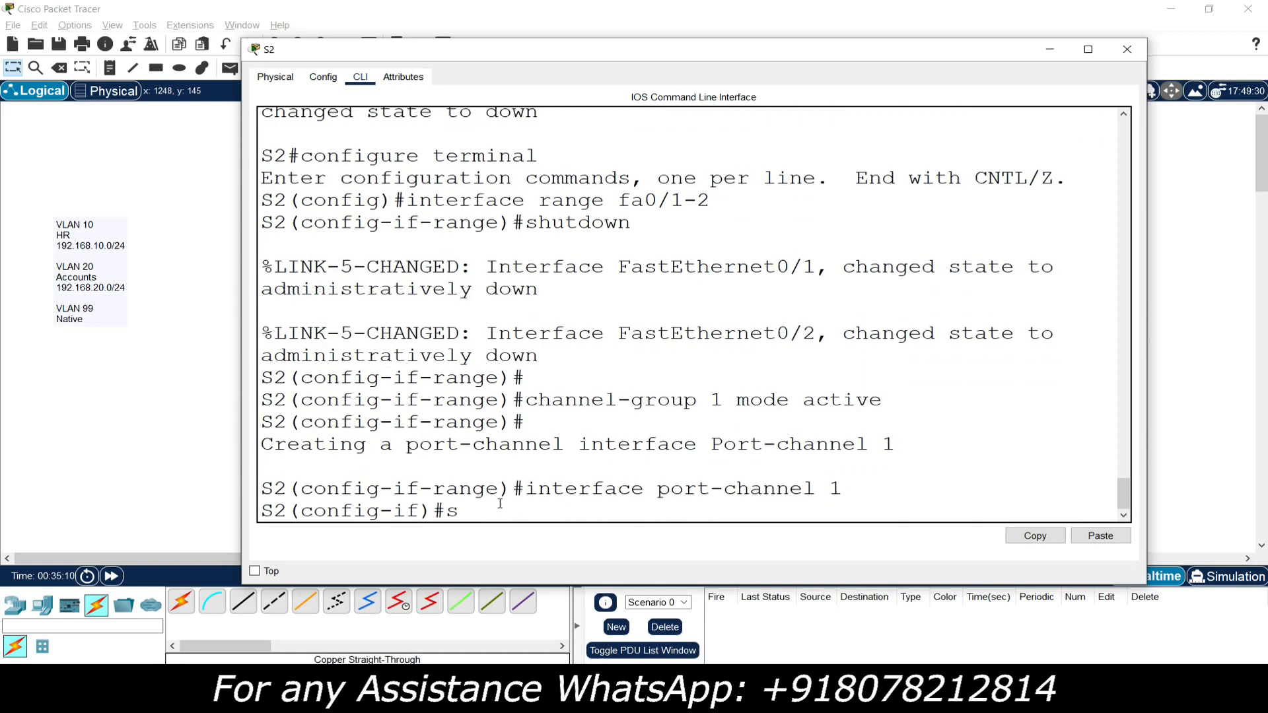
{"action": "type", "text": "witchport mode trunk"}
{"action": "key", "text": "Return"}
{"action": "key", "text": "Return"}
{"action": "type", "text": "switchport trunk native vlan 99"}
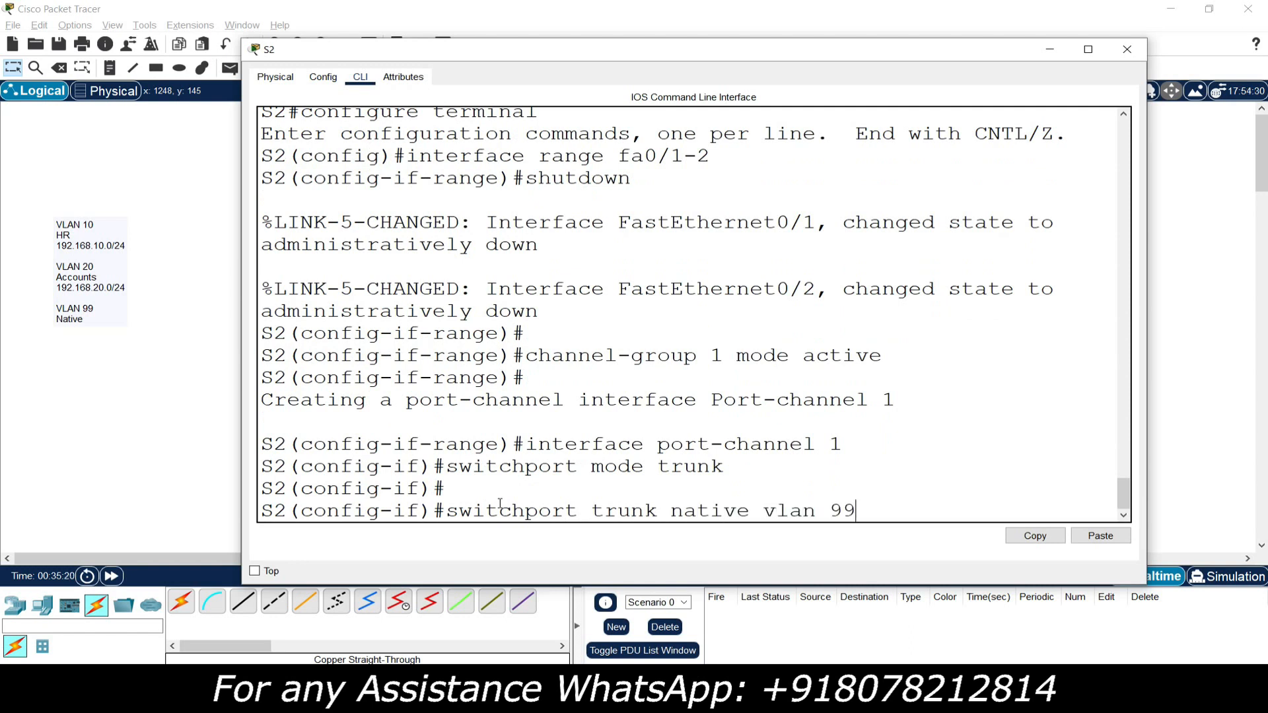
{"action": "key", "text": "Return"}
{"action": "key", "text": "Return"}
{"action": "key", "text": "Return"}
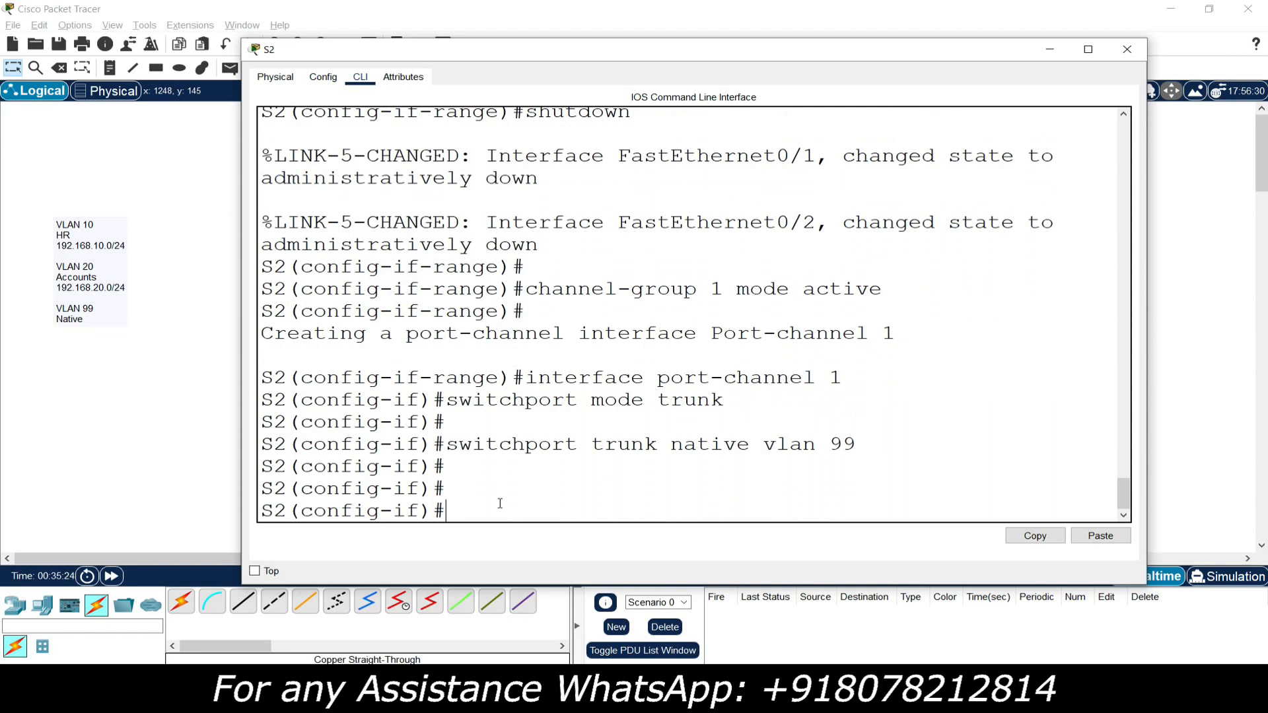
- Re-enable the interface range fa0/1-2 on S2 with no shutdown
{"action": "type", "text": "interfa"}
{"action": "type", "text": "e"}
{"action": "key", "text": "BackSpace"}
{"action": "key", "text": "BackSpace"}
{"action": "type", "text": "ce faange fa0/"}
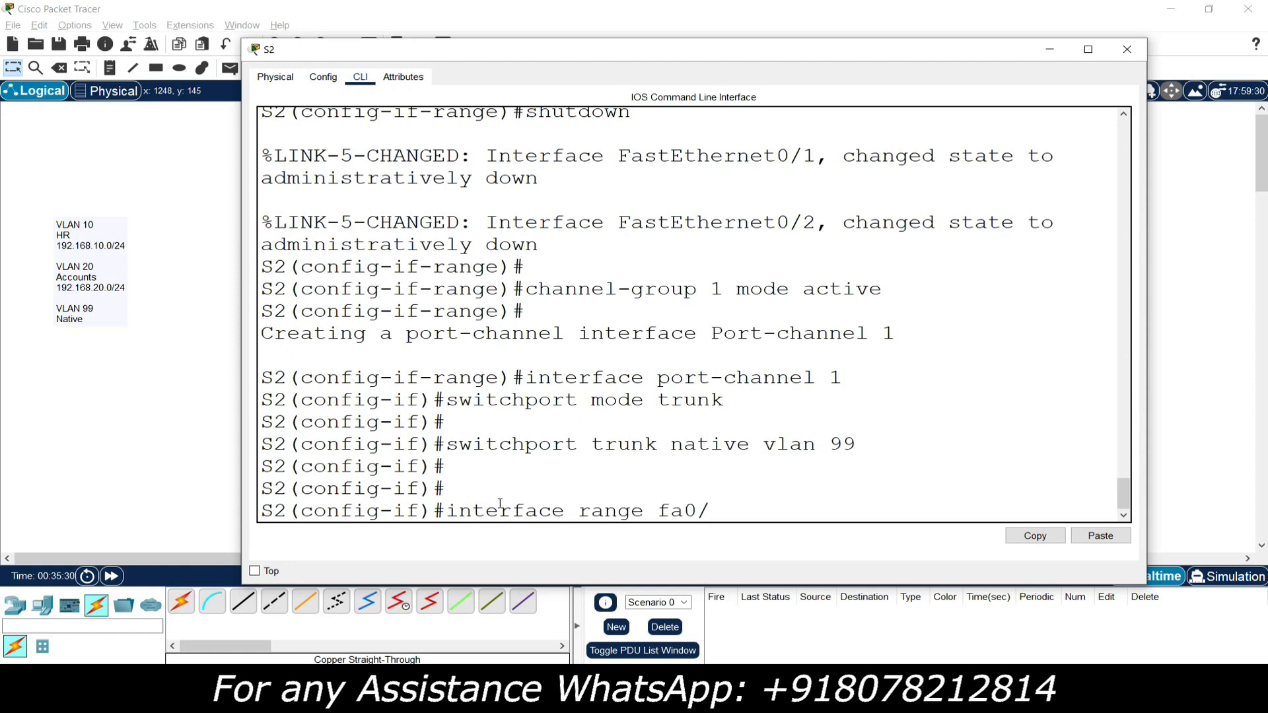
{"action": "type", "text": "1-2"}
{"action": "key", "text": "Return"}
{"action": "type", "text": "no shutdown"}
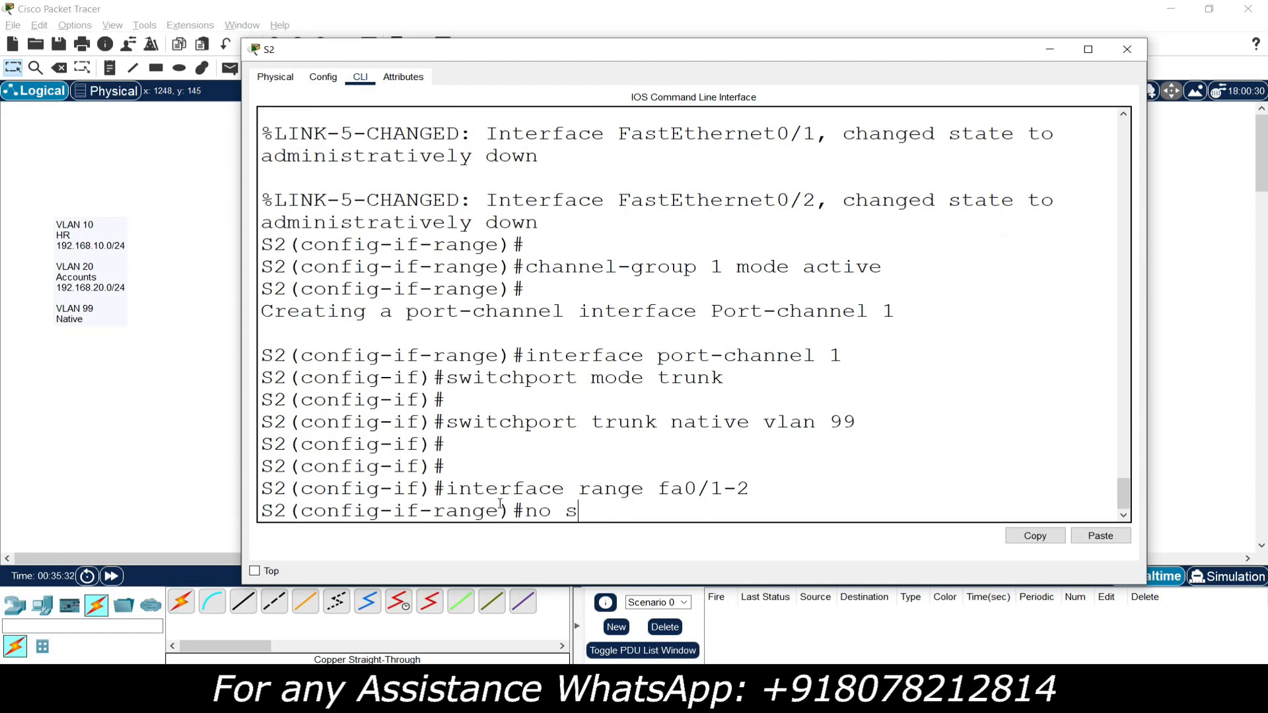
{"action": "key", "text": "Return"}
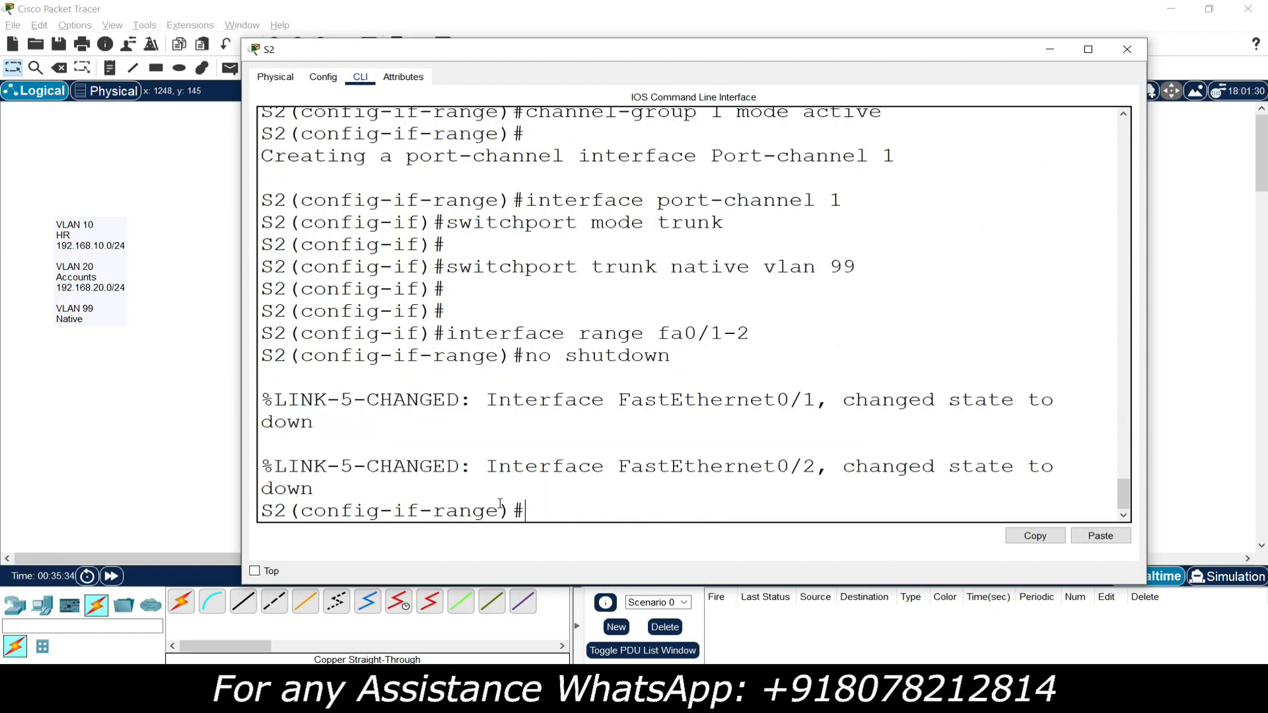
{"action": "key", "text": "Return"}
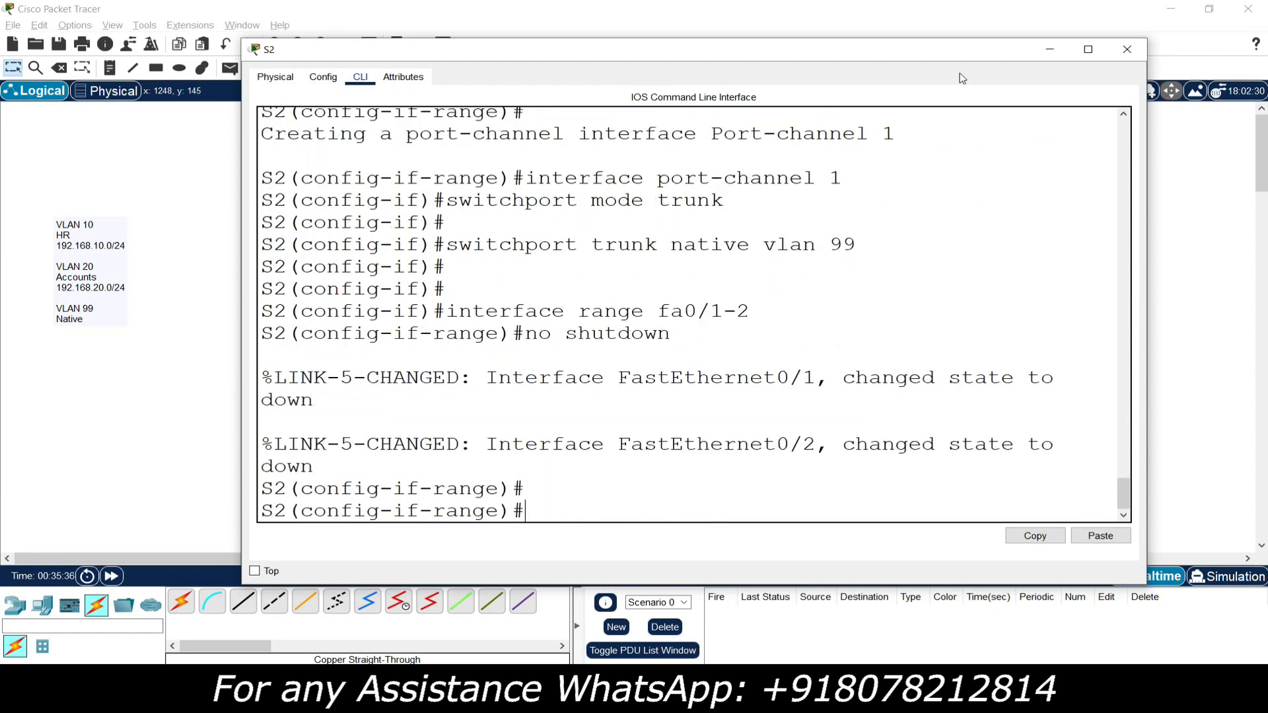
- Re-enable the interface range fa0/1-2 on S1 with no shutdown, then close its window
{"action": "left_click", "coordinate": [1128, 49]}
{"action": "left_click", "coordinate": [598, 168]}
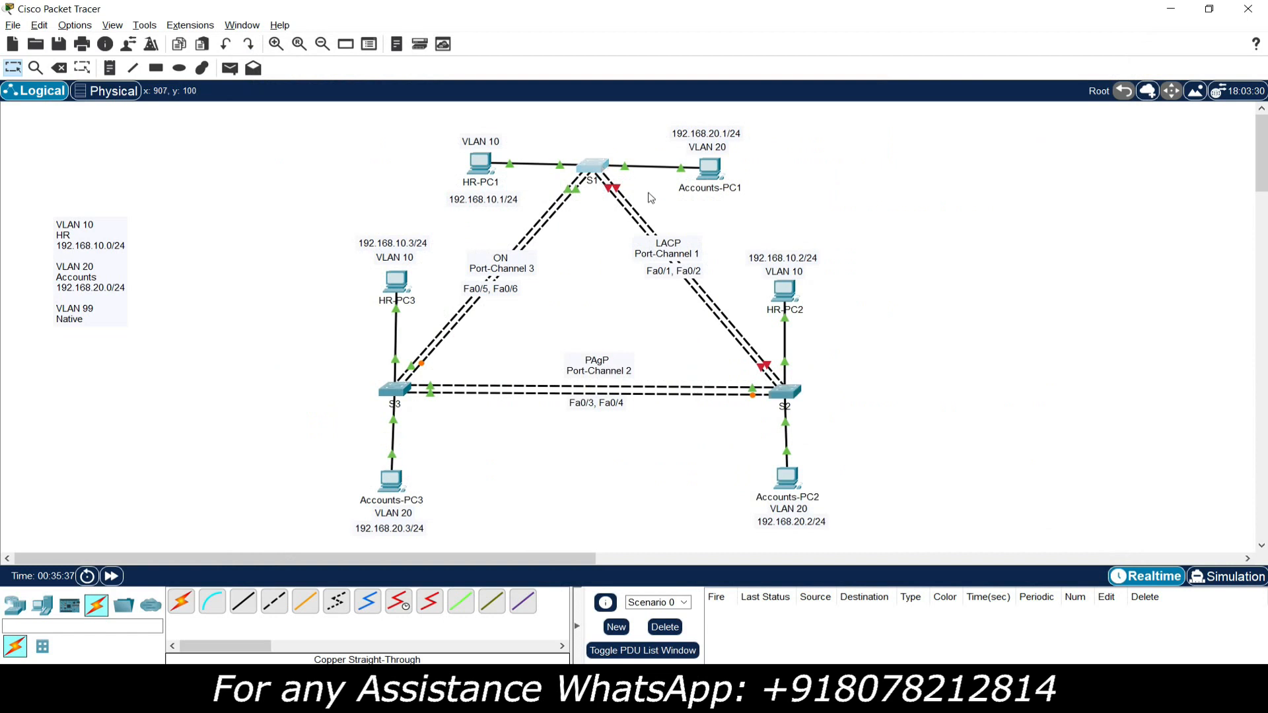
{"action": "left_click_drag", "start_coordinate": [843, 131], "coordinate": [667, 71]}
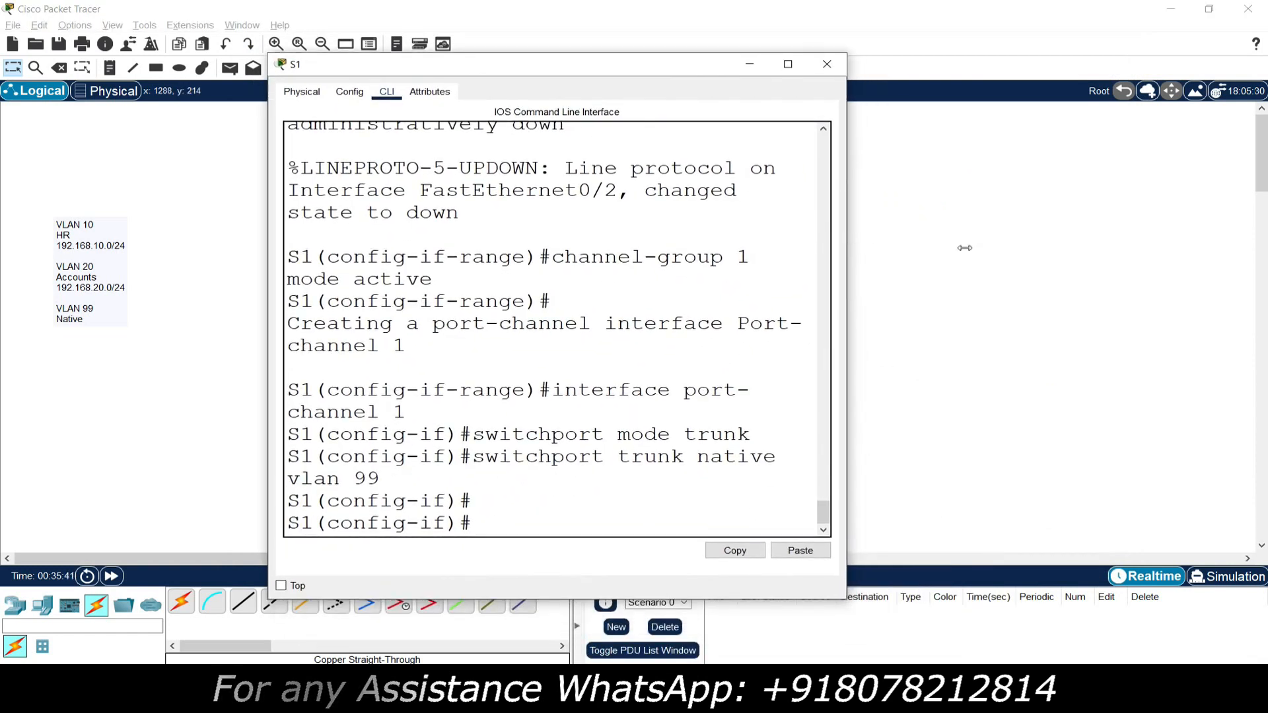
{"action": "left_click_drag", "start_coordinate": [851, 247], "coordinate": [1107, 247]}
{"action": "type", "text": "i"}
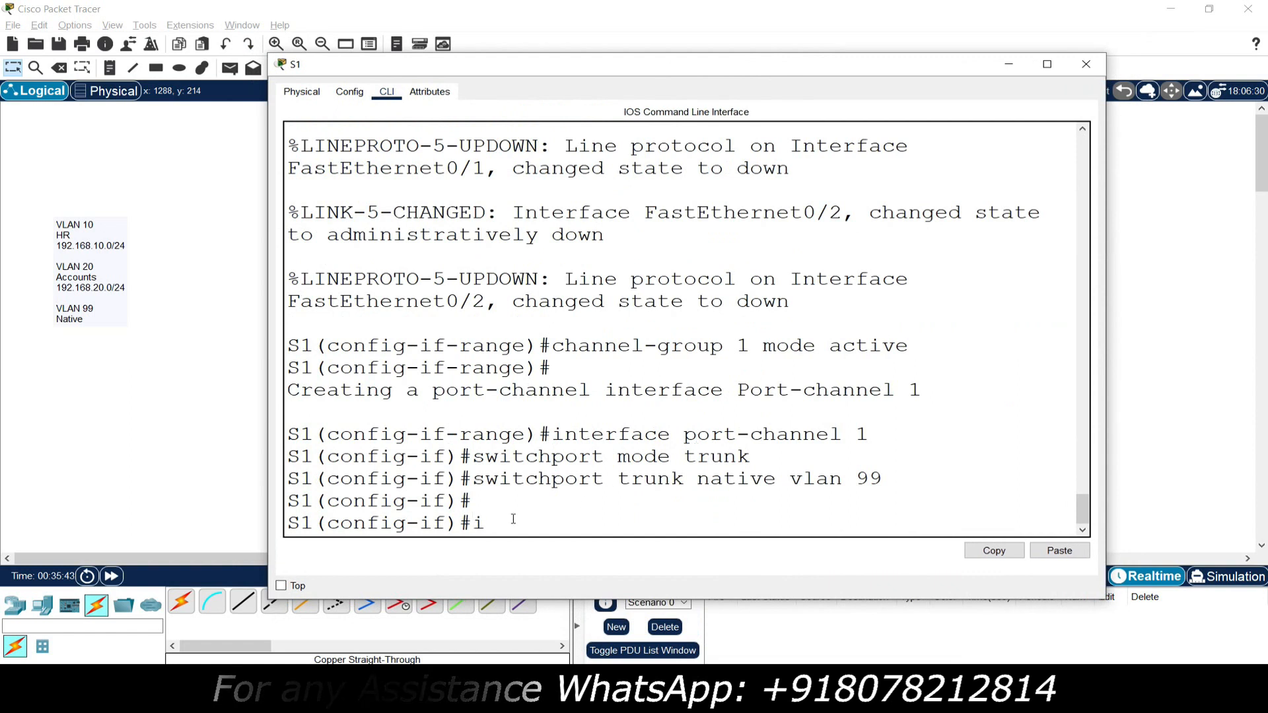
{"action": "type", "text": "nterface range fa0/1-2"}
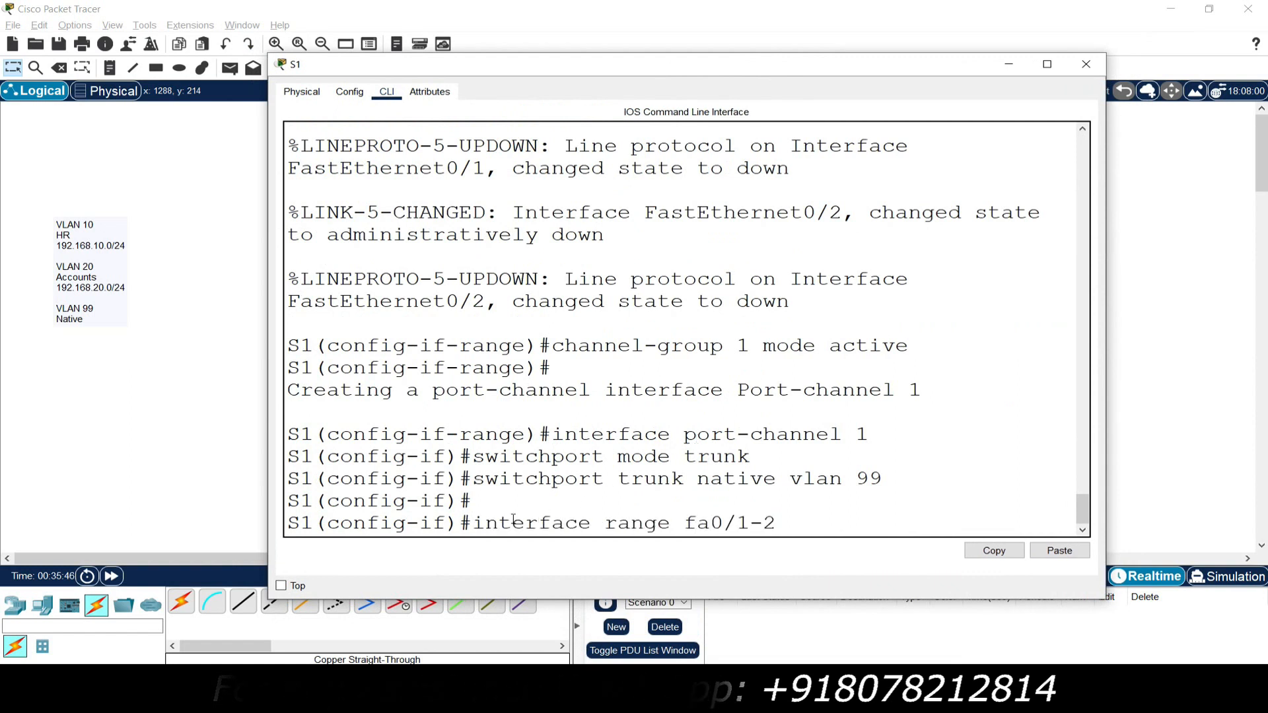
{"action": "key", "text": "Return"}
{"action": "type", "text": "no shutdown"}
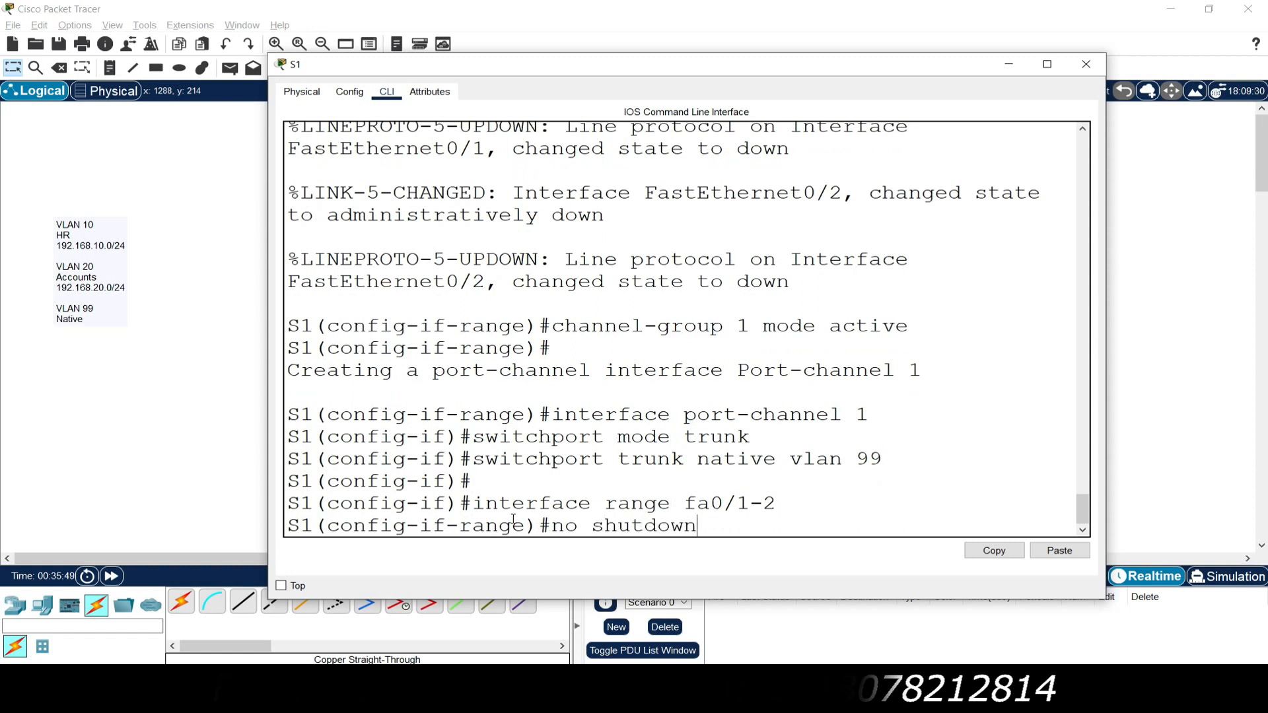
{"action": "key", "text": "Return"}
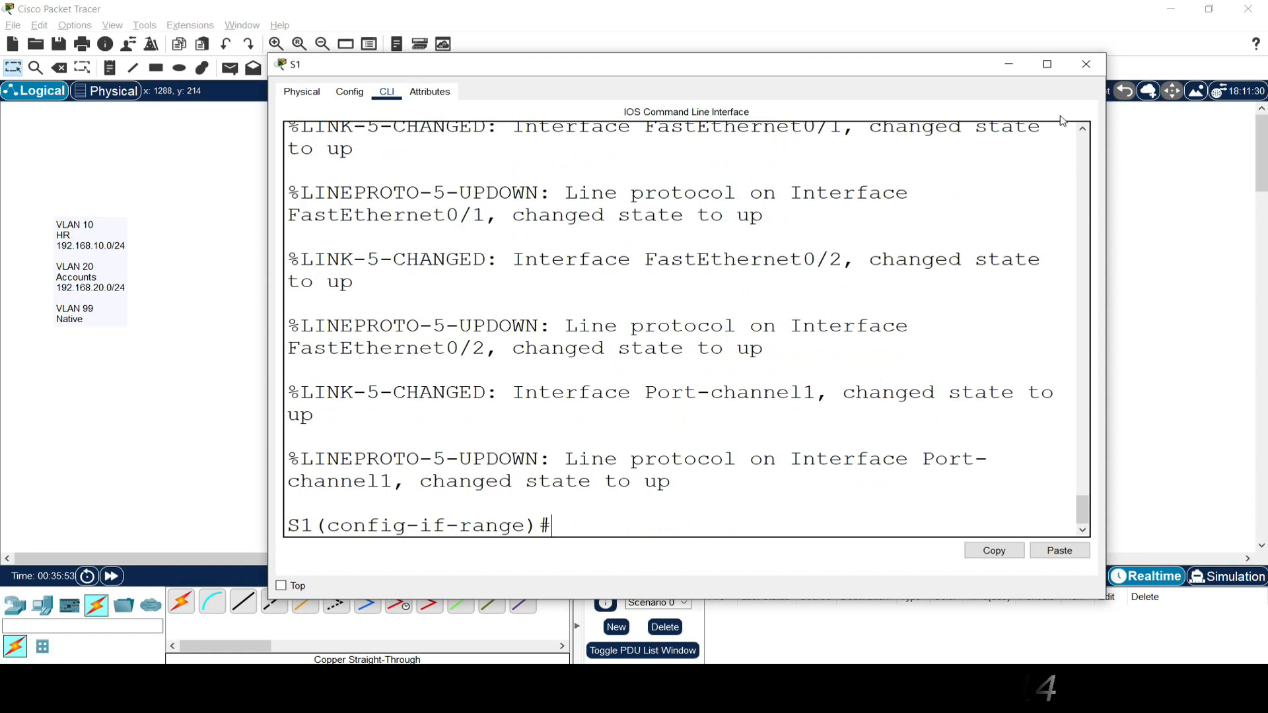
{"action": "left_click", "coordinate": [1084, 64]}
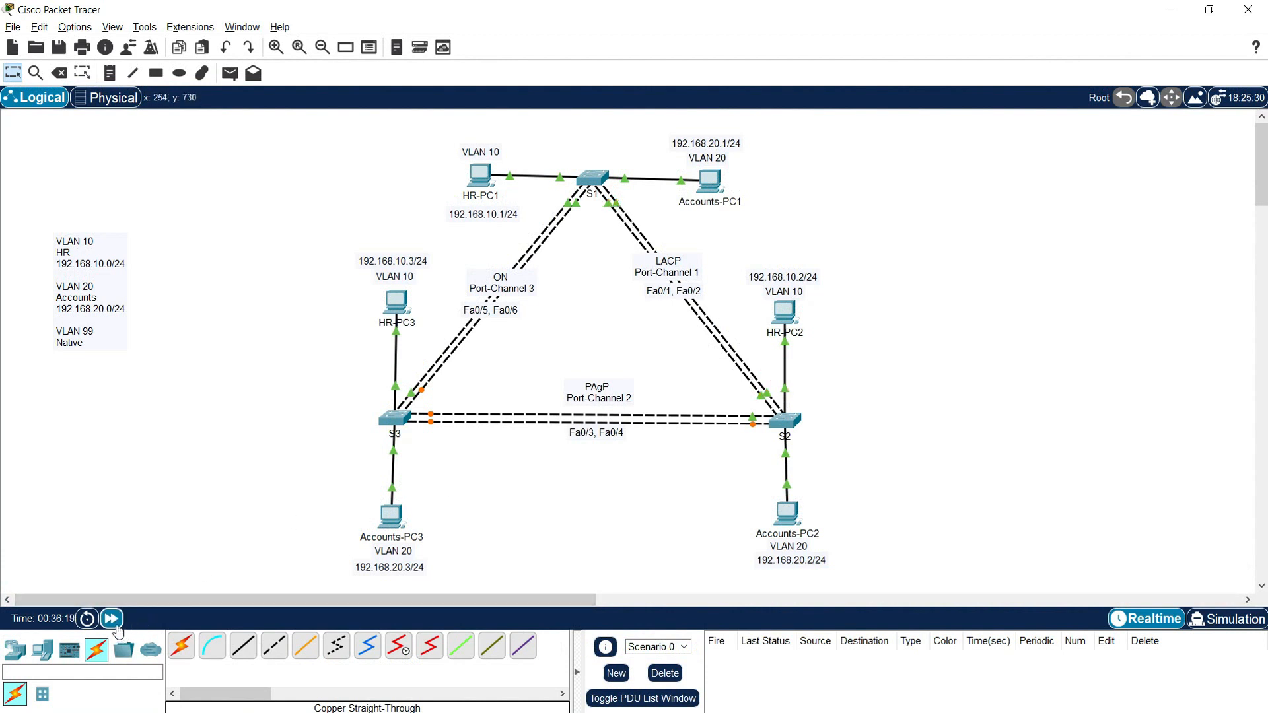
- Fast-forward the network simulation time three times
{"action": "left_click", "coordinate": [113, 619]}
{"action": "left_click", "coordinate": [112, 619]}
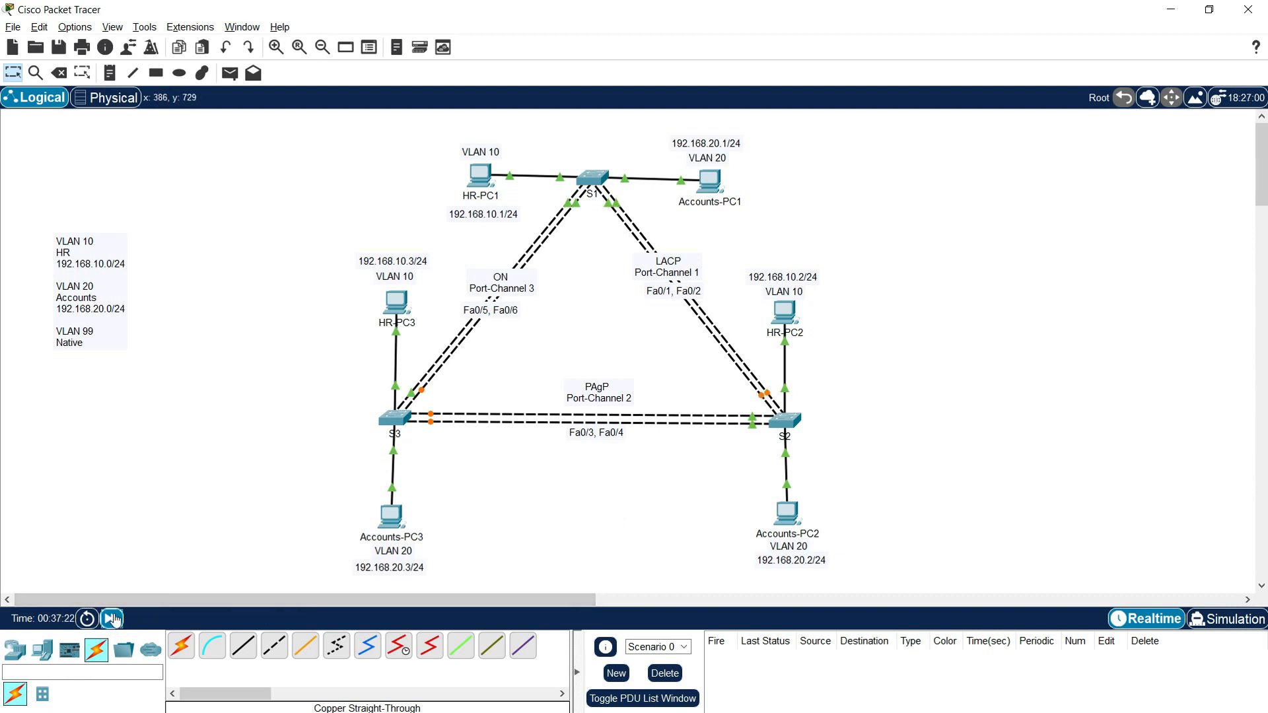
{"action": "left_click", "coordinate": [112, 619]}
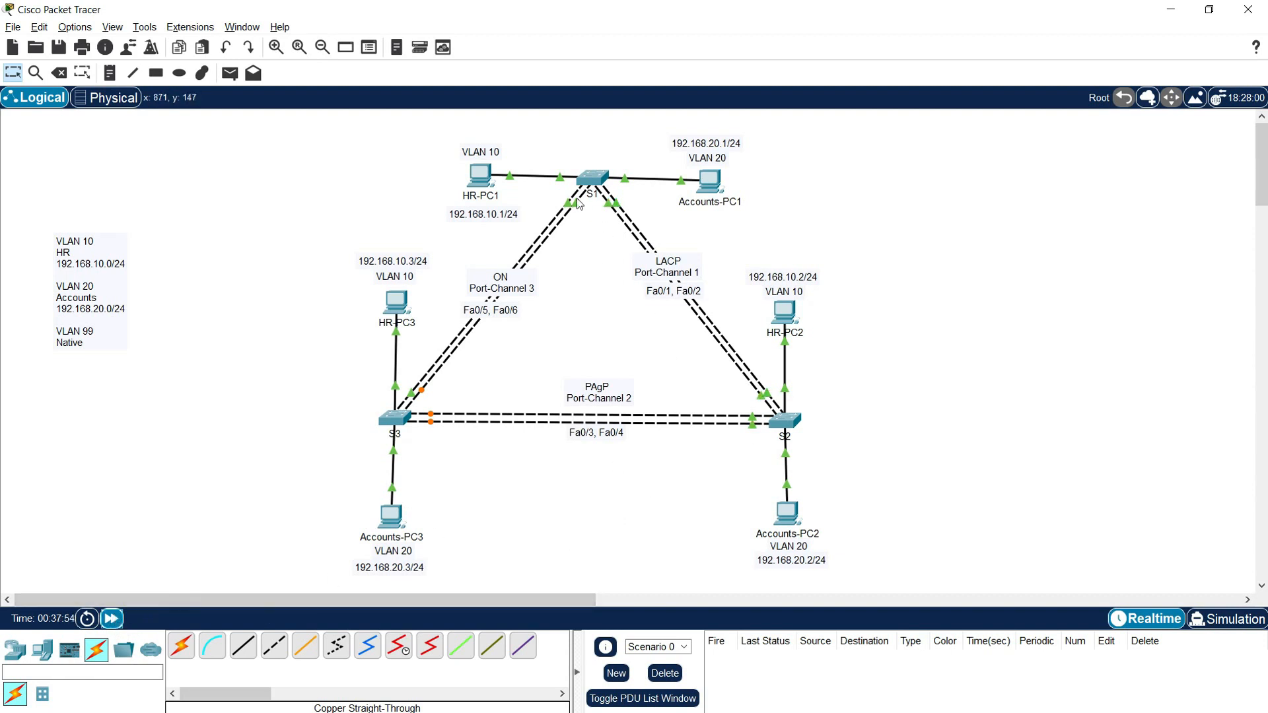
- Leave configuration mode on S1 and show its EtherChannel summary
{"action": "left_click", "coordinate": [592, 177]}
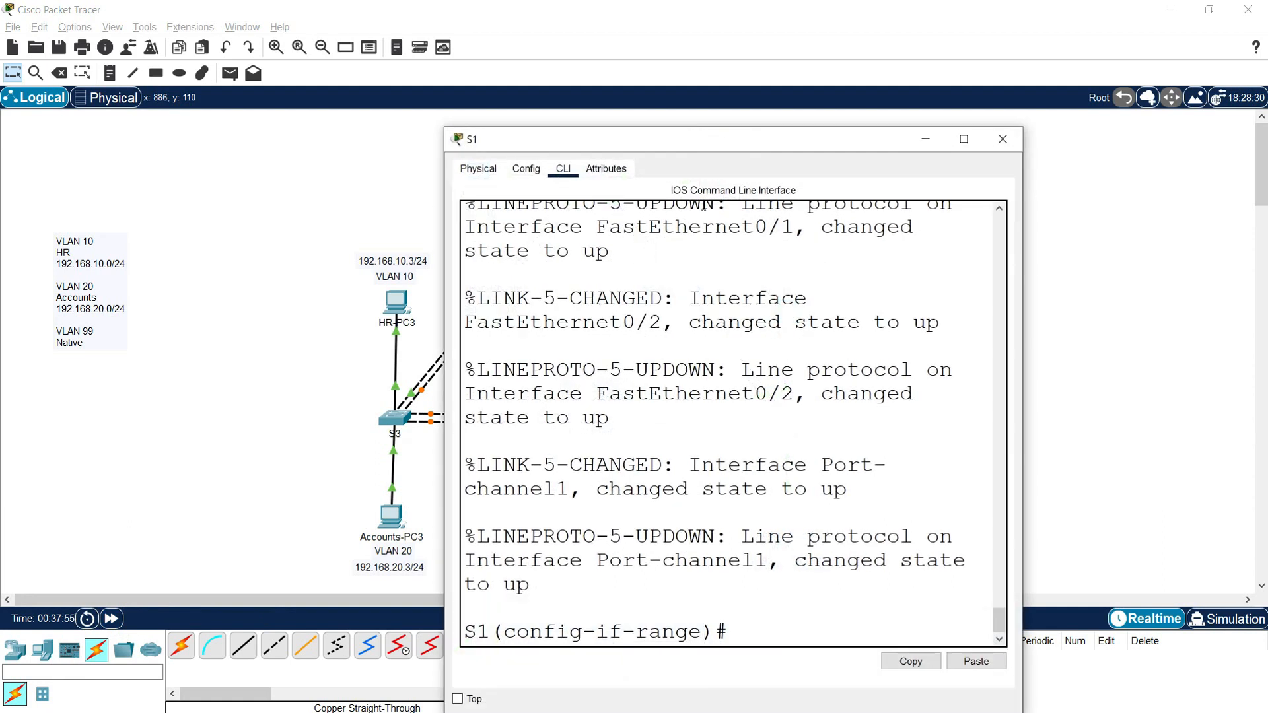
{"action": "left_click_drag", "start_coordinate": [685, 140], "coordinate": [517, 24]}
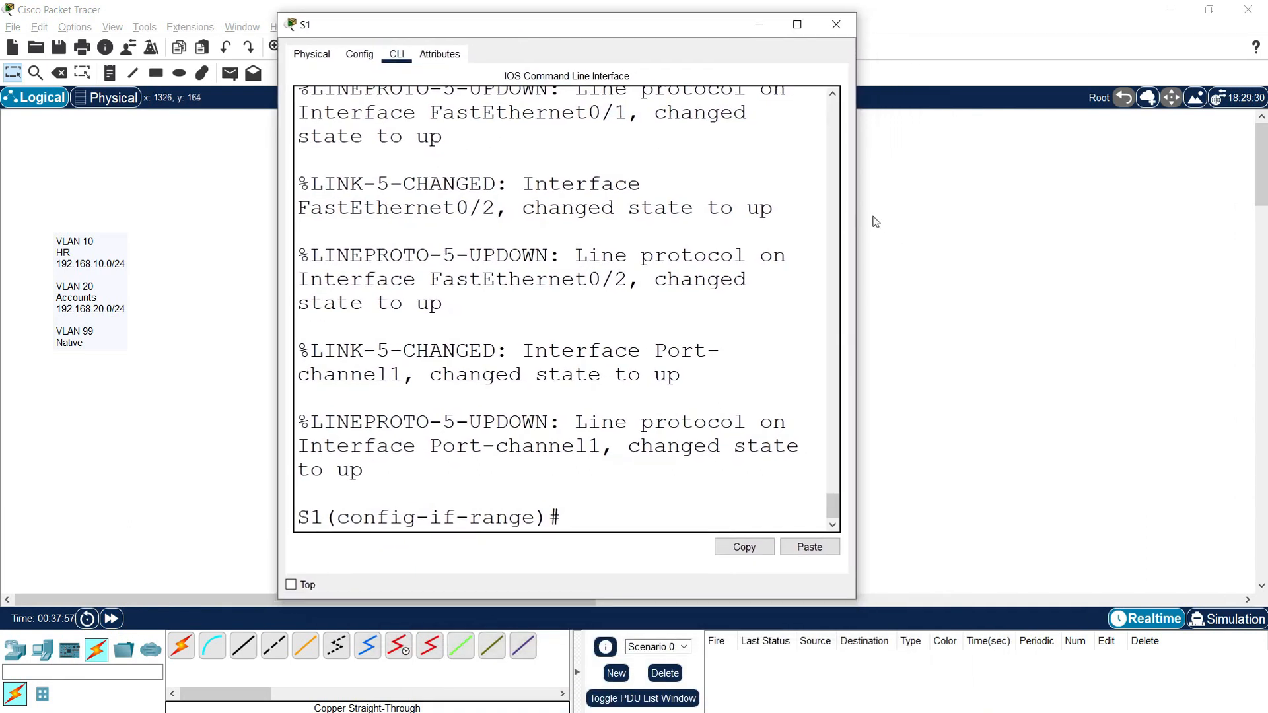
{"action": "left_click_drag", "start_coordinate": [856, 210], "coordinate": [1187, 210]}
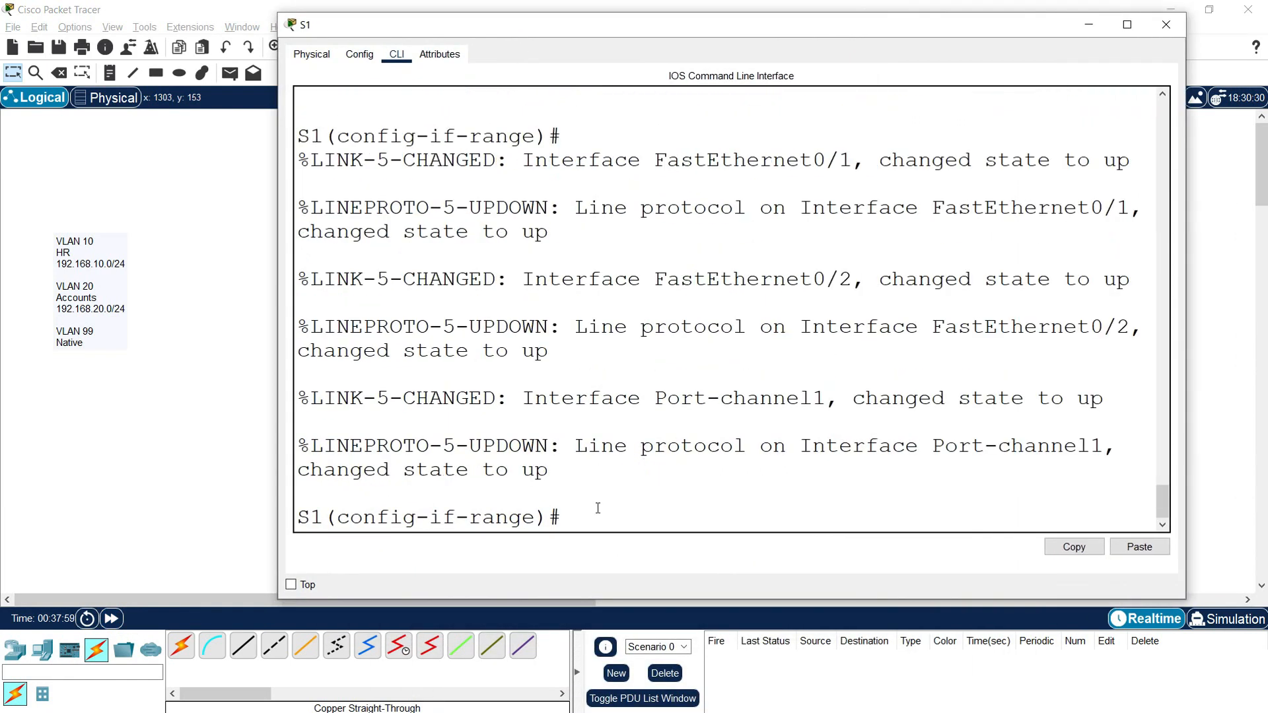
{"action": "type", "text": "end"}
{"action": "key", "text": "Return"}
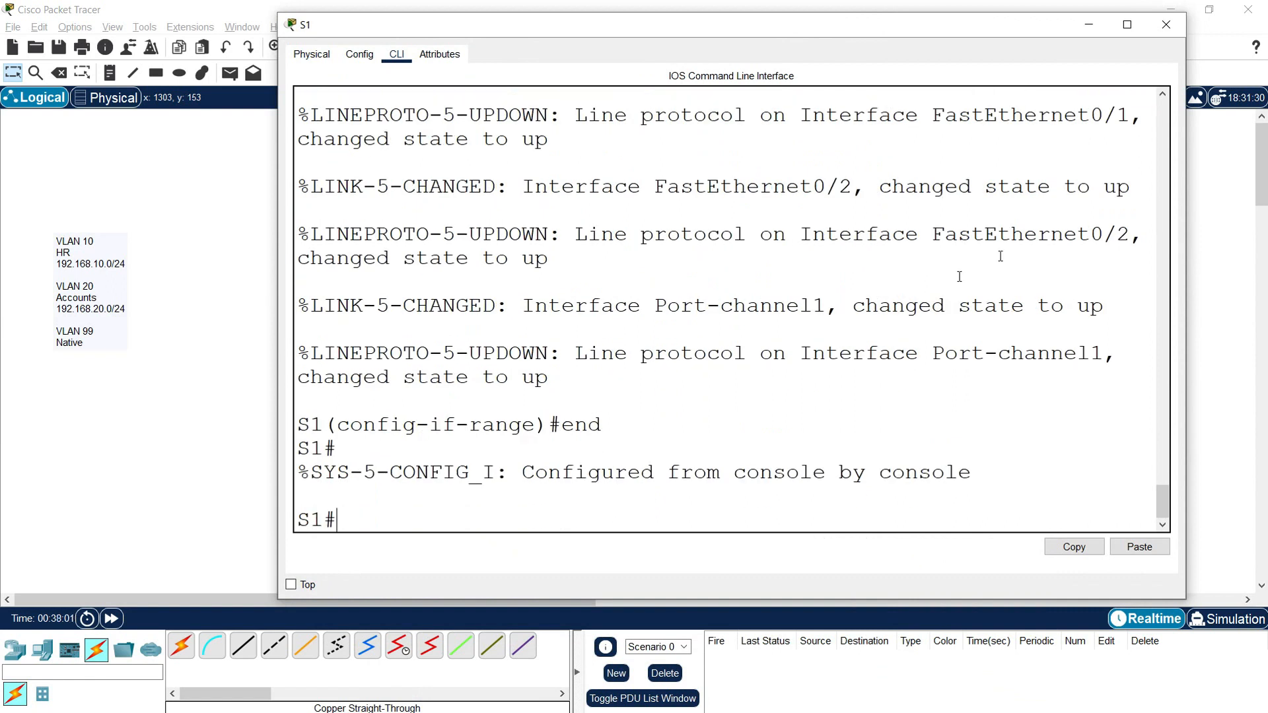
{"action": "left_click", "coordinate": [1128, 27]}
{"action": "type", "text": "show etherchannel"}
{"action": "type", "text": "summm"}
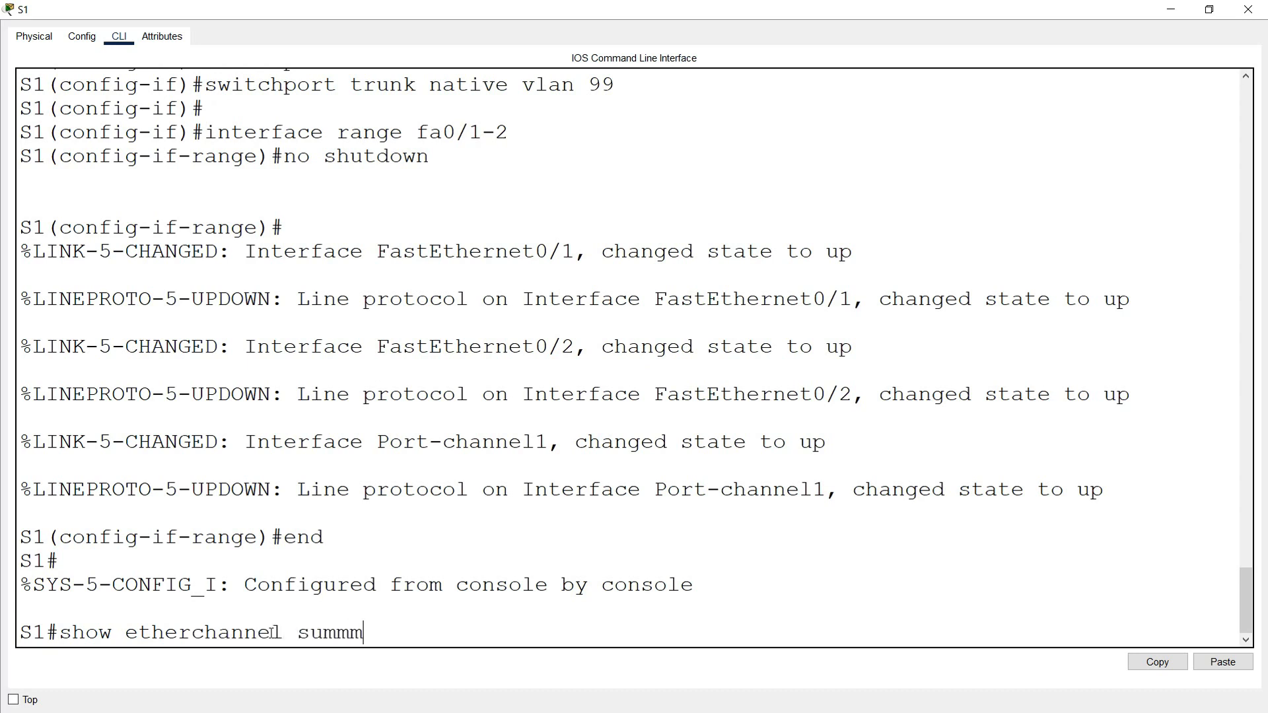
{"action": "key", "text": "BackSpace"}
{"action": "type", "text": "ary"}
{"action": "key", "text": "Return"}
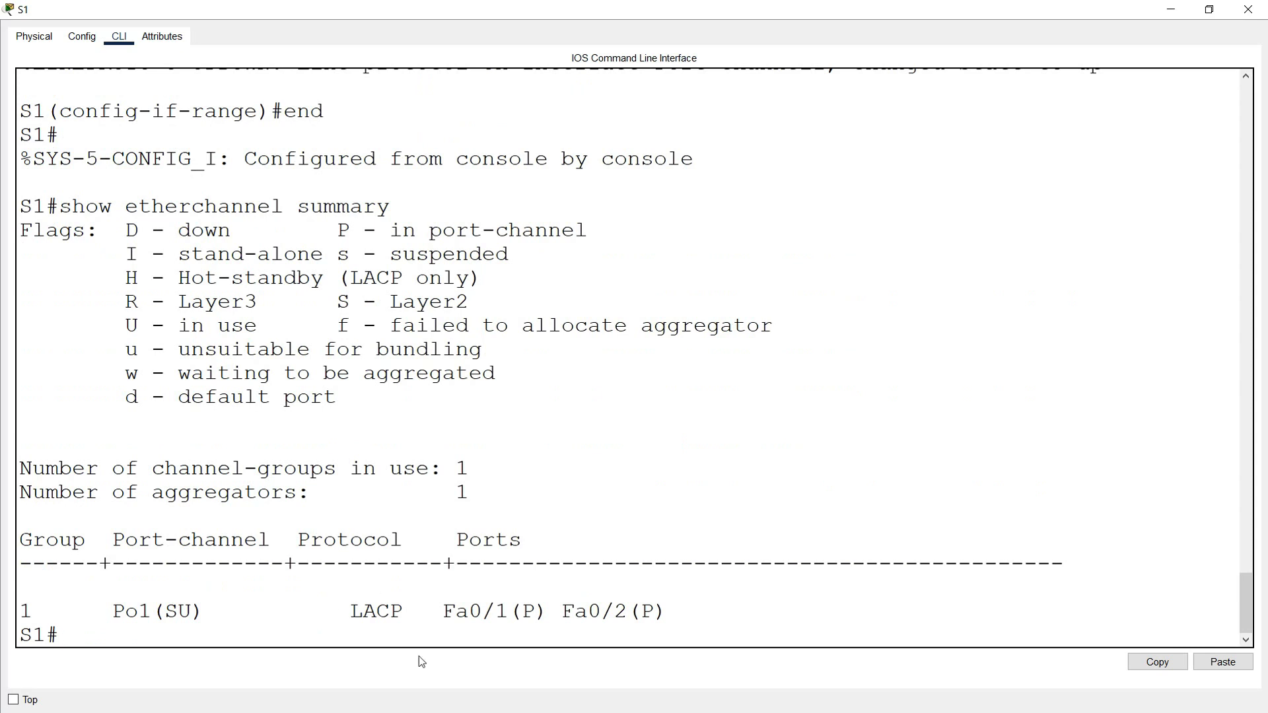
- Examine the protocol, group, port-channel and member ports in S1's EtherChannel summary
{"action": "left_click_drag", "start_coordinate": [351, 611], "coordinate": [404, 611]}
{"action": "left_click_drag", "start_coordinate": [86, 543], "coordinate": [20, 542]}
{"action": "left_click_drag", "start_coordinate": [32, 606], "coordinate": [21, 607]}
{"action": "left_click_drag", "start_coordinate": [113, 543], "coordinate": [244, 542]}
{"action": "left_click_drag", "start_coordinate": [110, 611], "coordinate": [153, 611]}
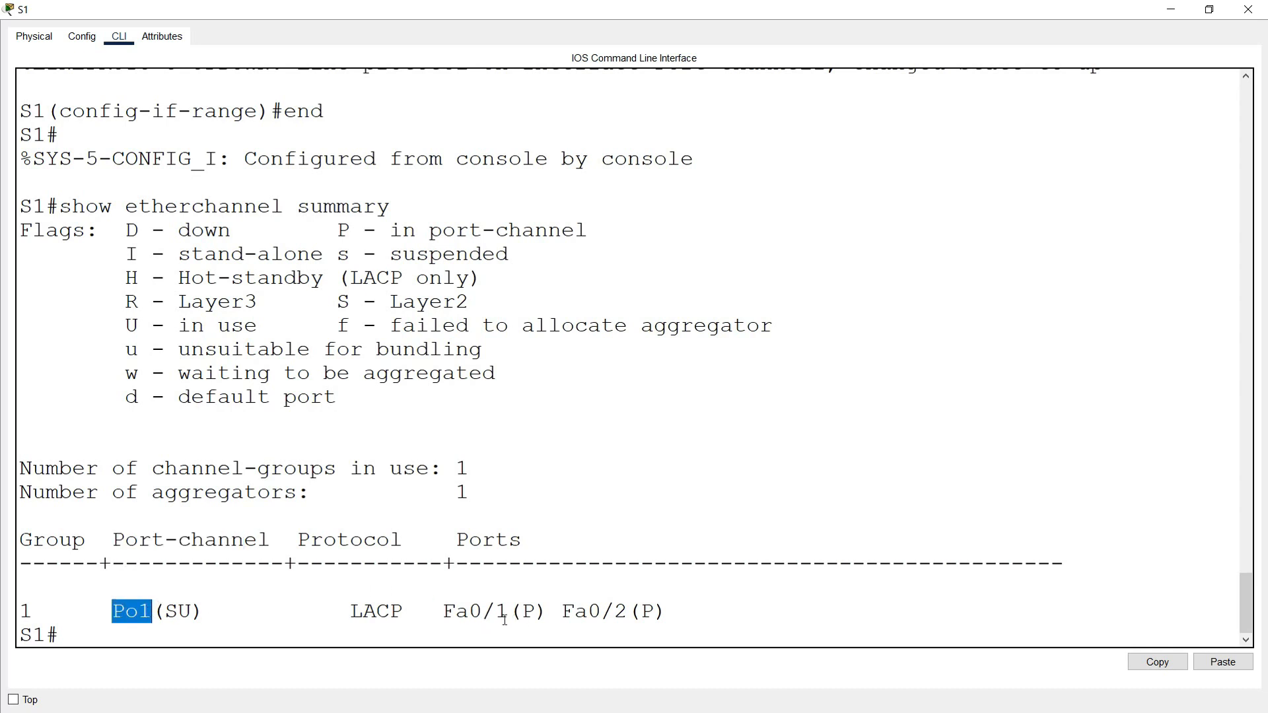
{"action": "left_click_drag", "start_coordinate": [444, 613], "coordinate": [661, 611]}
{"action": "left_click", "coordinate": [305, 628]}
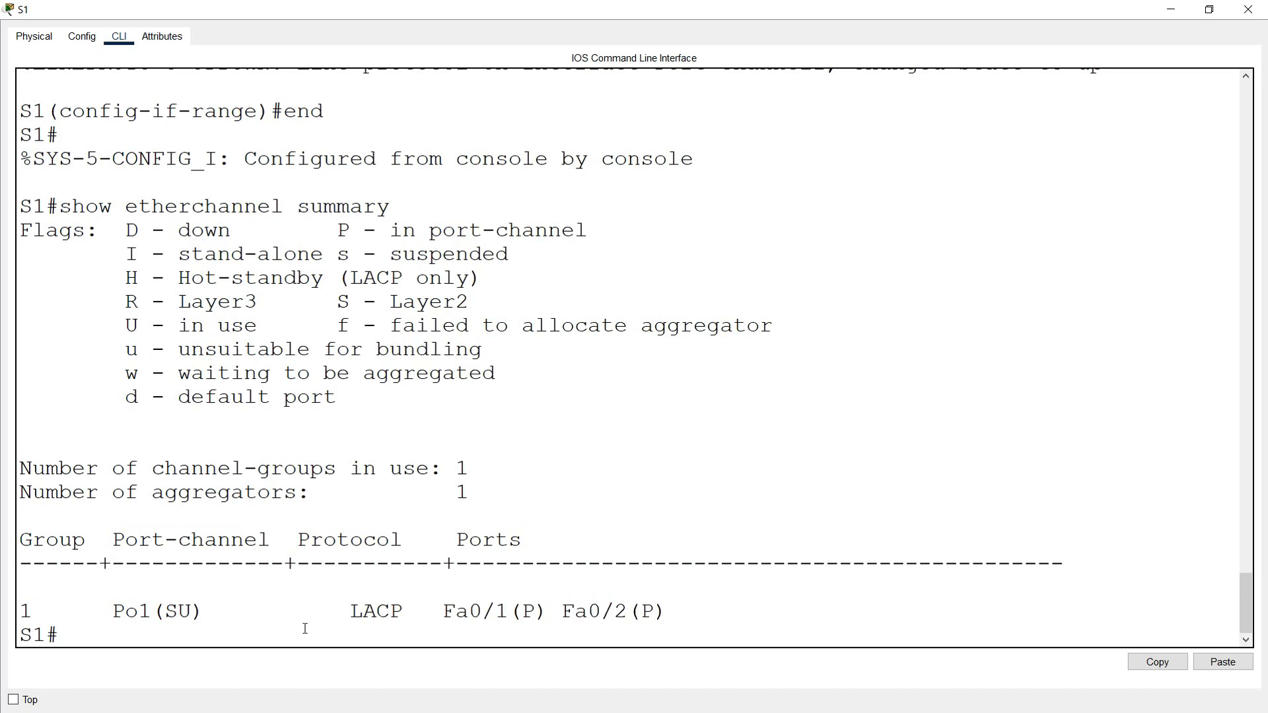
- Show the trunk interfaces on S1 and check the port-channel's mode, status and native VLAN
{"action": "type", "text": "show interf"}
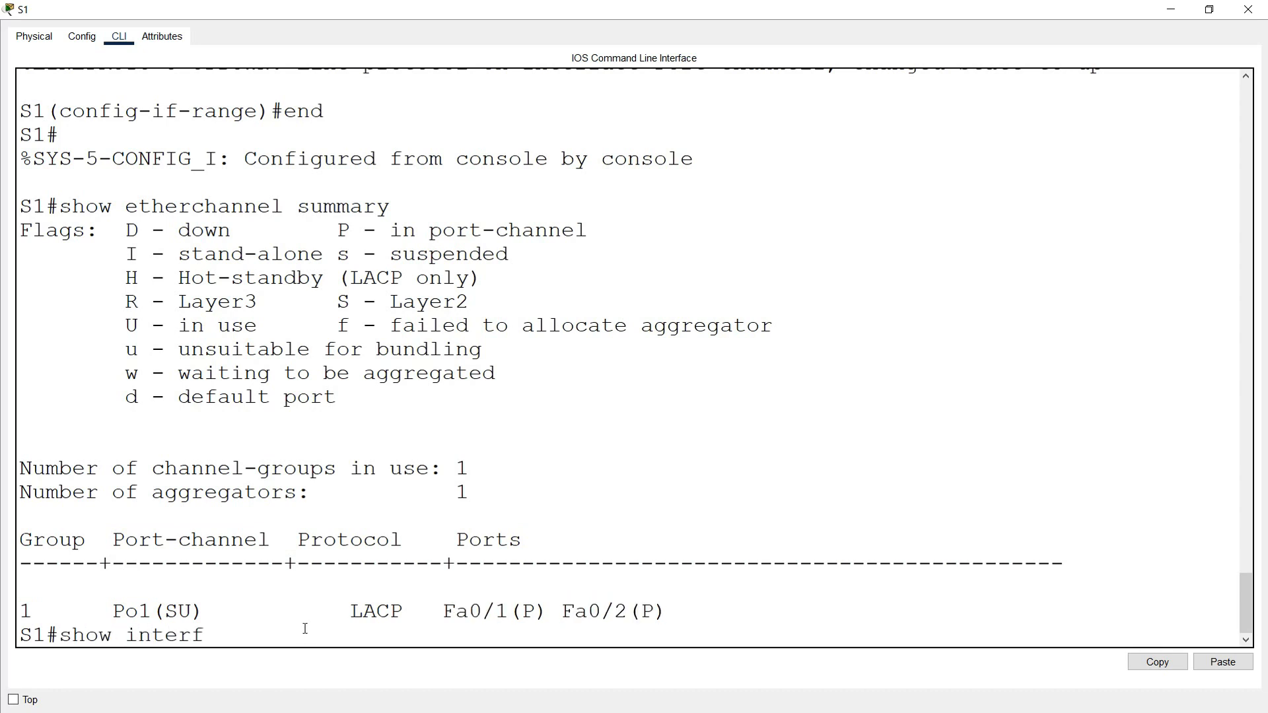
{"action": "type", "text": "aces trunk"}
{"action": "key", "text": "Return"}
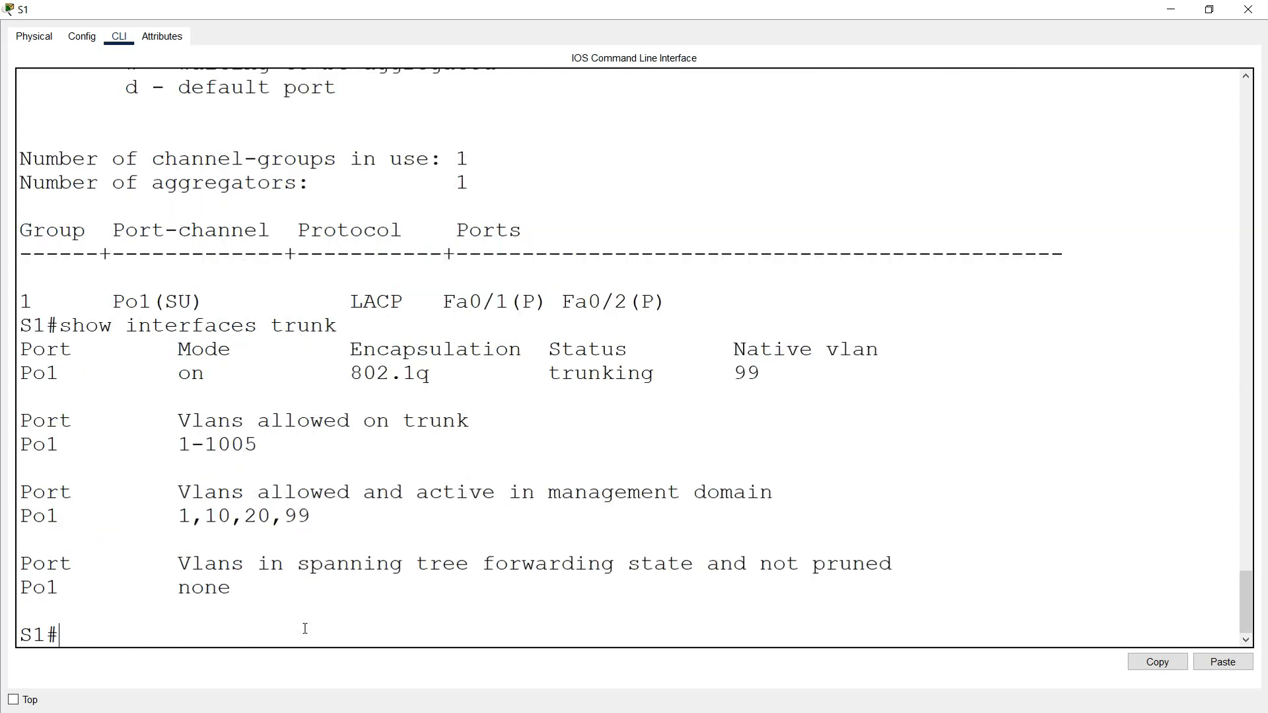
{"action": "double_click", "coordinate": [52, 374]}
{"action": "left_click_drag", "start_coordinate": [543, 374], "coordinate": [766, 374]}
{"action": "left_click_drag", "start_coordinate": [218, 374], "coordinate": [150, 378]}
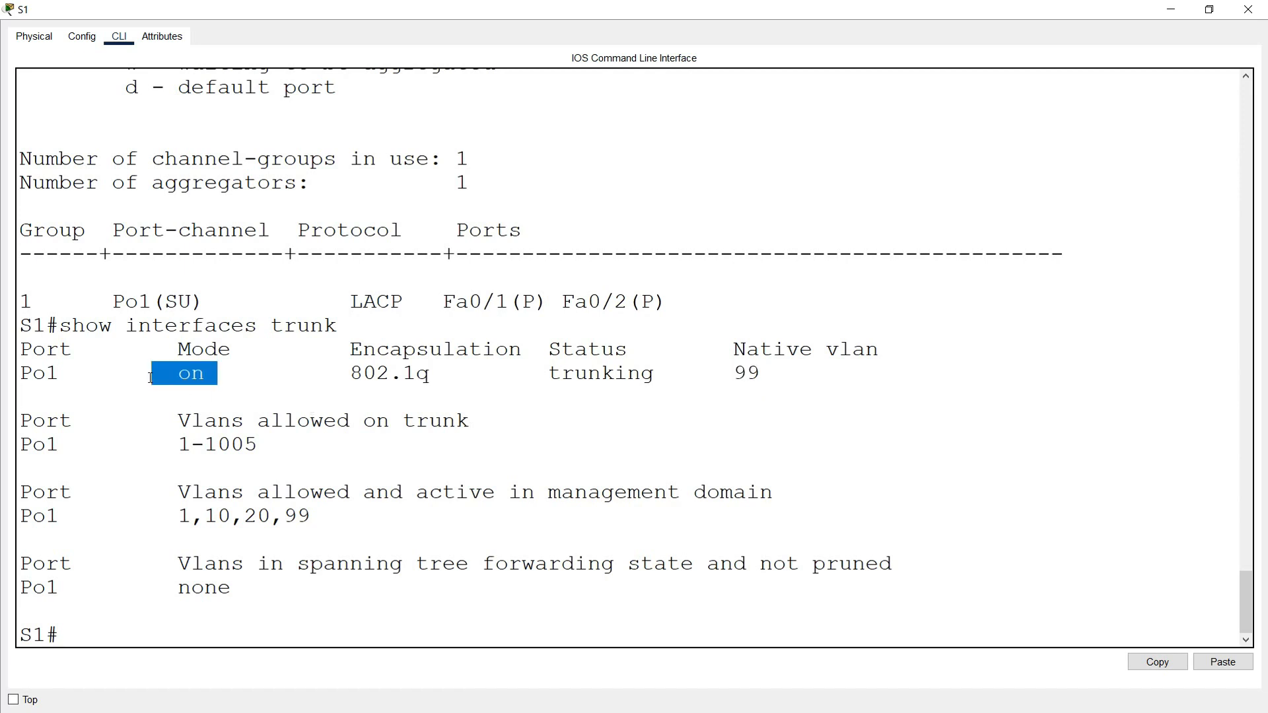
{"action": "left_click", "coordinate": [313, 510]}
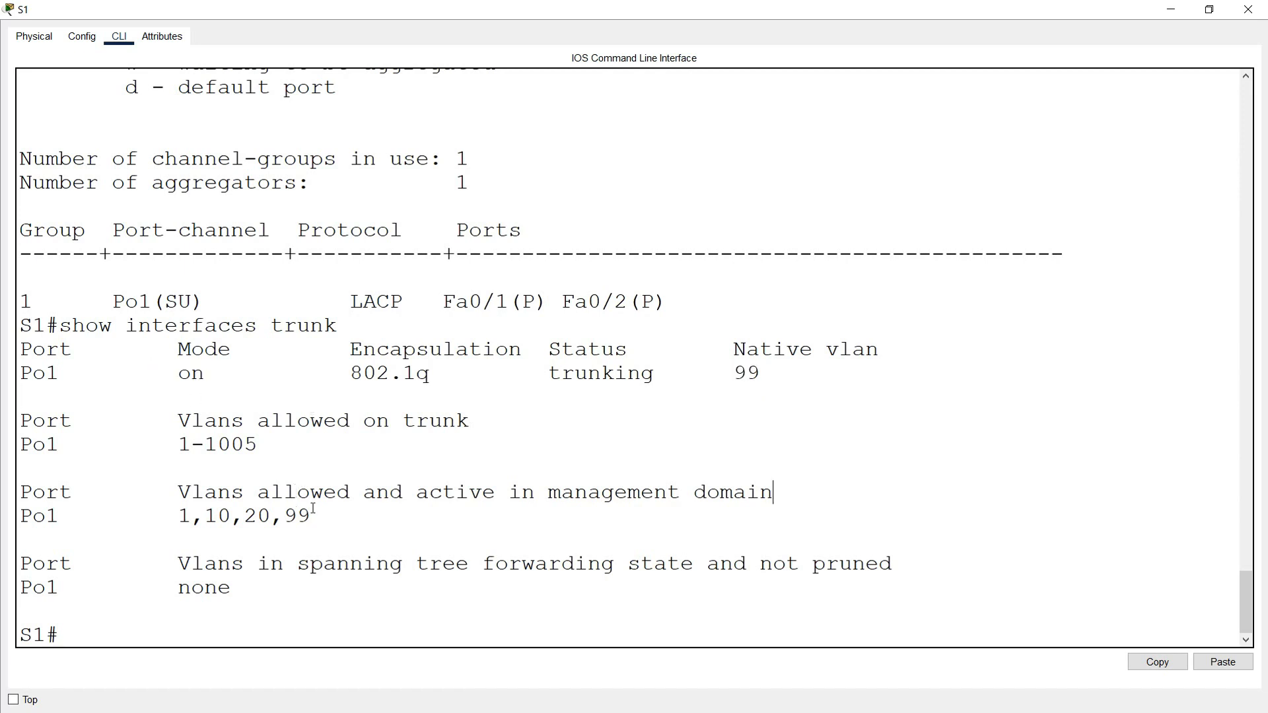
{"action": "left_click", "coordinate": [1252, 16]}
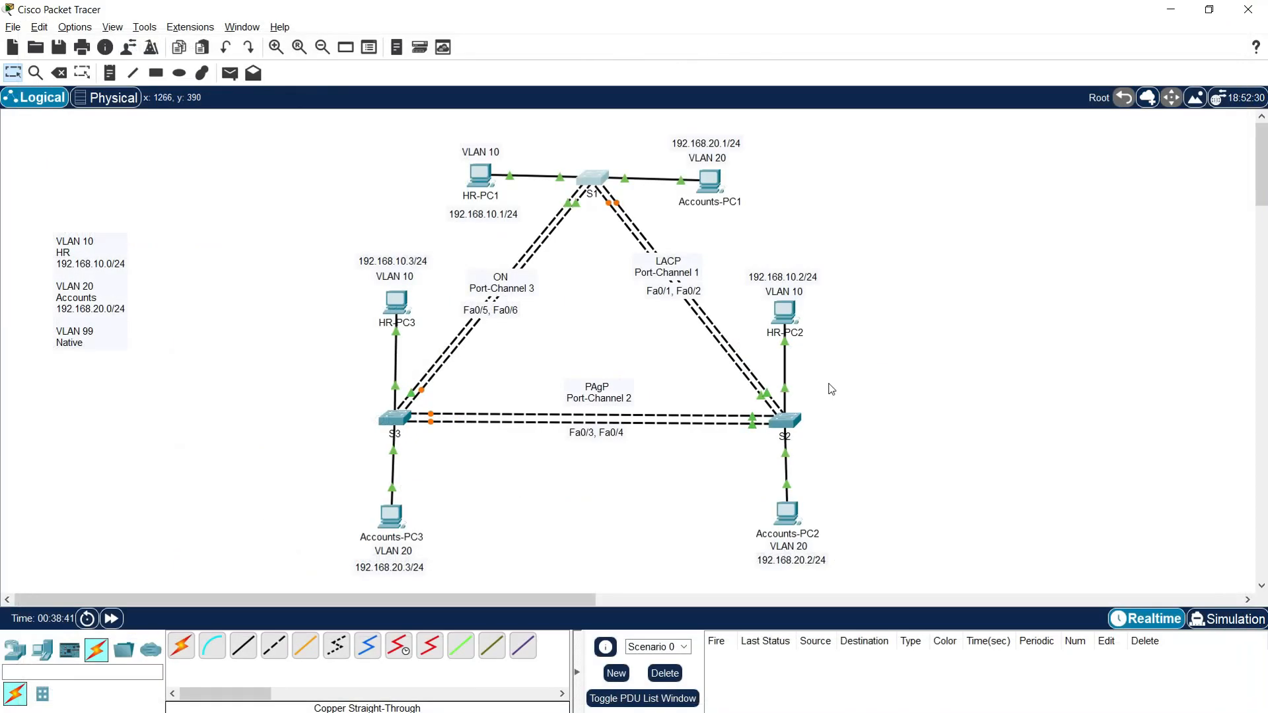
- Leave configuration mode on S2 and check the port-channel entry in its EtherChannel summary
{"action": "left_click", "coordinate": [789, 415]}
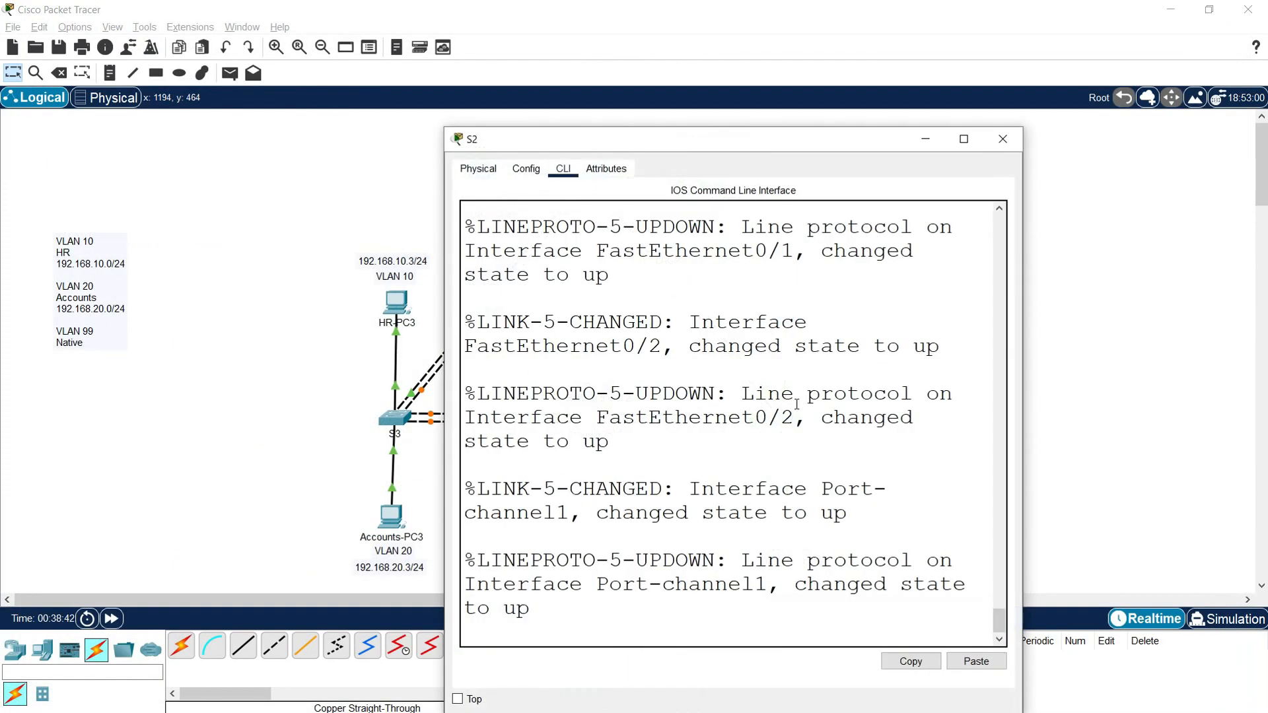
{"action": "left_click", "coordinate": [964, 138]}
{"action": "key", "text": "Return"}
{"action": "type", "text": "end"}
{"action": "key", "text": "Return"}
{"action": "type", "text": "show etherchannel summary"}
{"action": "key", "text": "Return"}
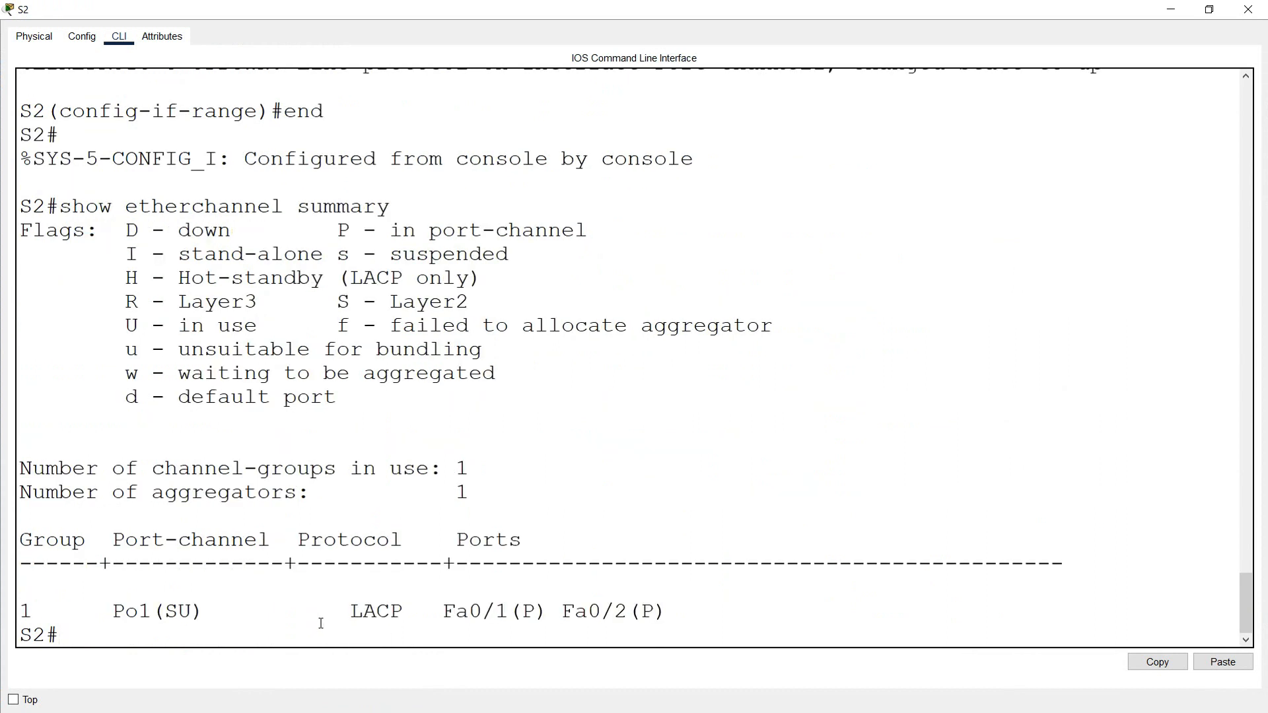
{"action": "left_click_drag", "start_coordinate": [179, 614], "coordinate": [630, 596]}
{"action": "left_click", "coordinate": [266, 630]}
- Show the trunk interfaces on S2 and check the port-channel's encapsulation and native VLAN
{"action": "type", "text": "show interf"}
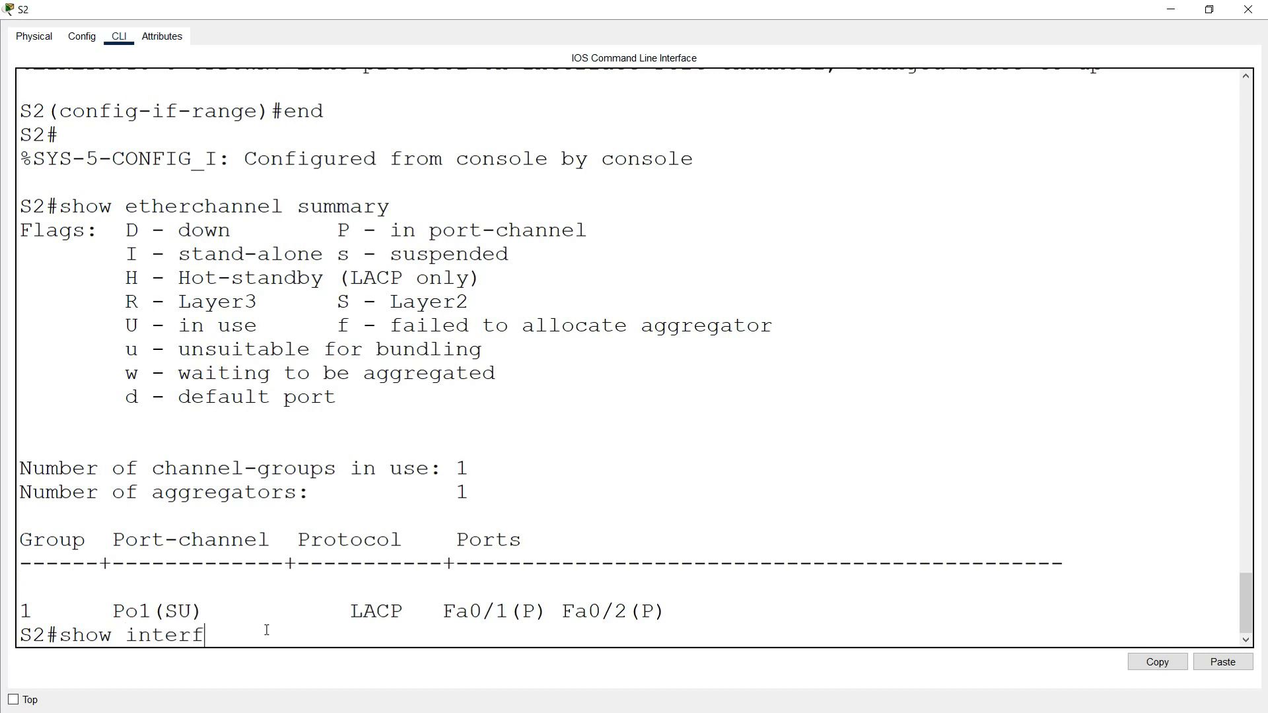
{"action": "type", "text": "aces trunk"}
{"action": "key", "text": "Return"}
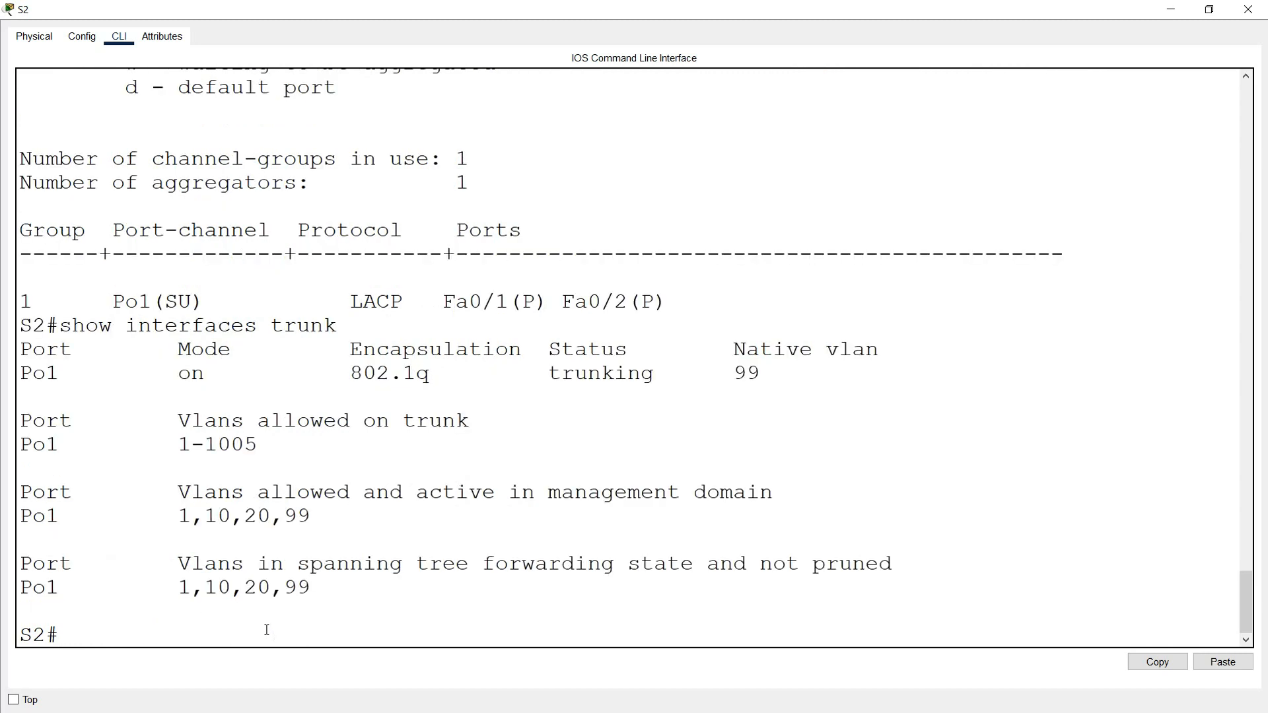
{"action": "left_click_drag", "start_coordinate": [345, 372], "coordinate": [537, 373]}
{"action": "left_click_drag", "start_coordinate": [707, 373], "coordinate": [761, 373]}
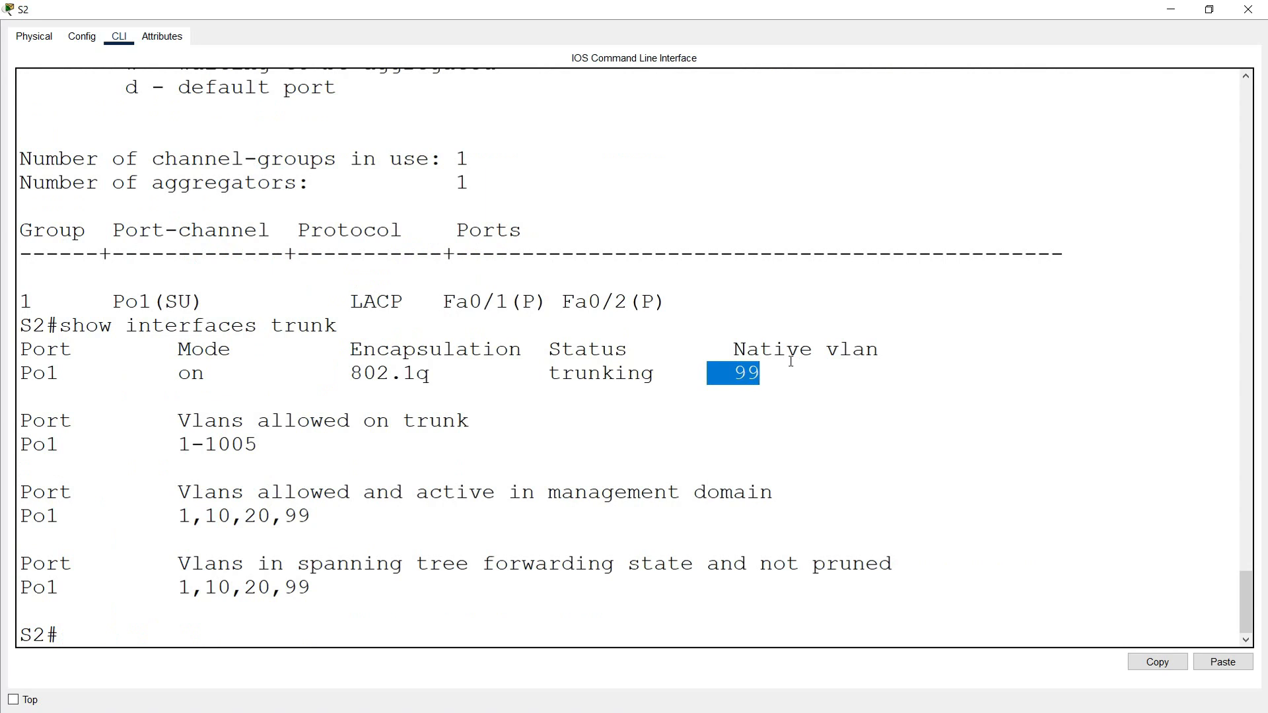
{"action": "left_click", "coordinate": [1248, 10]}
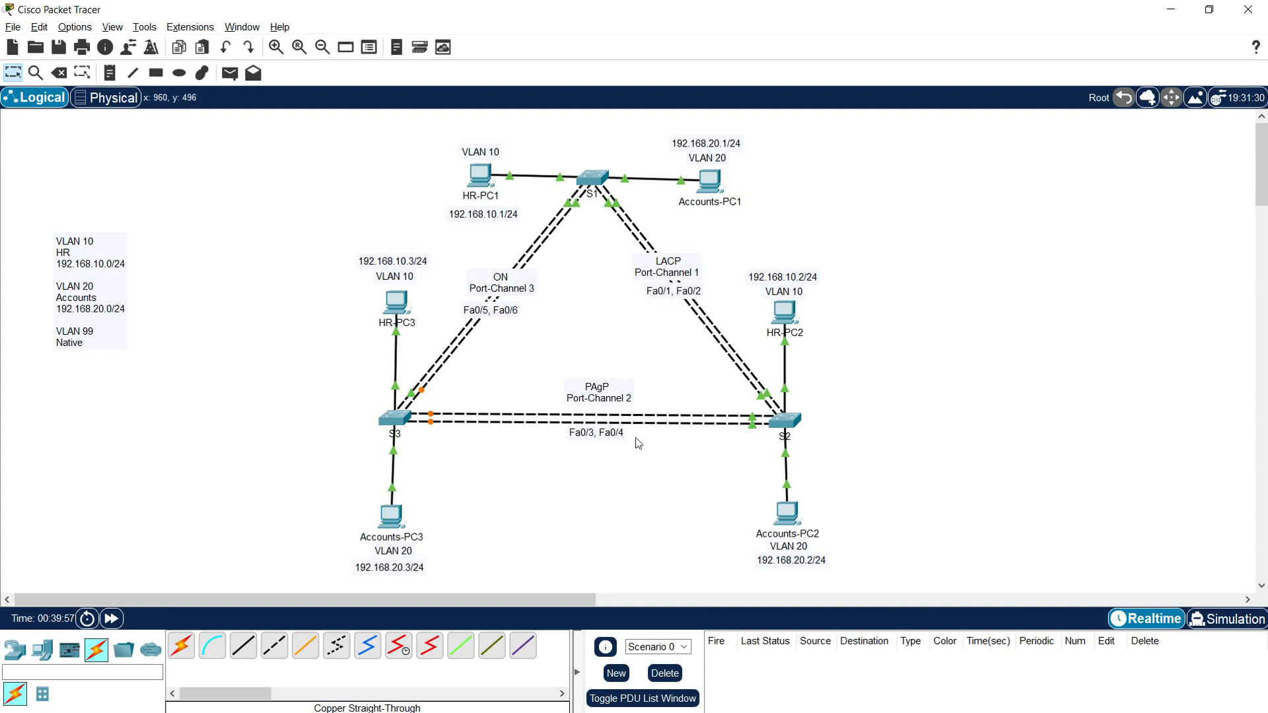
- Enter global configuration mode on S2 and shut down the interface range fa0/3-4
{"action": "left_click", "coordinate": [786, 423]}
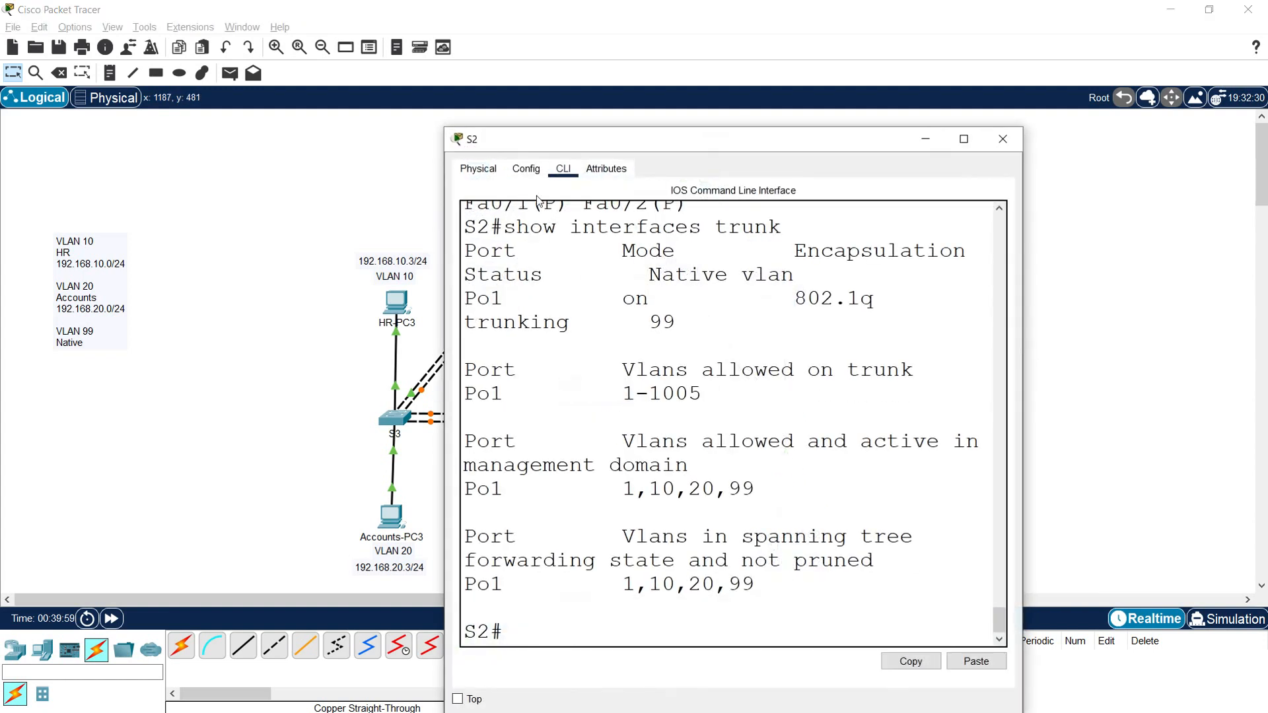
{"action": "left_click_drag", "start_coordinate": [597, 143], "coordinate": [477, 47]}
{"action": "left_click_drag", "start_coordinate": [905, 197], "coordinate": [1144, 196]}
{"action": "type", "text": "configure terminal"}
{"action": "key", "text": "Return"}
{"action": "key", "text": "Return"}
{"action": "type", "text": "interface"}
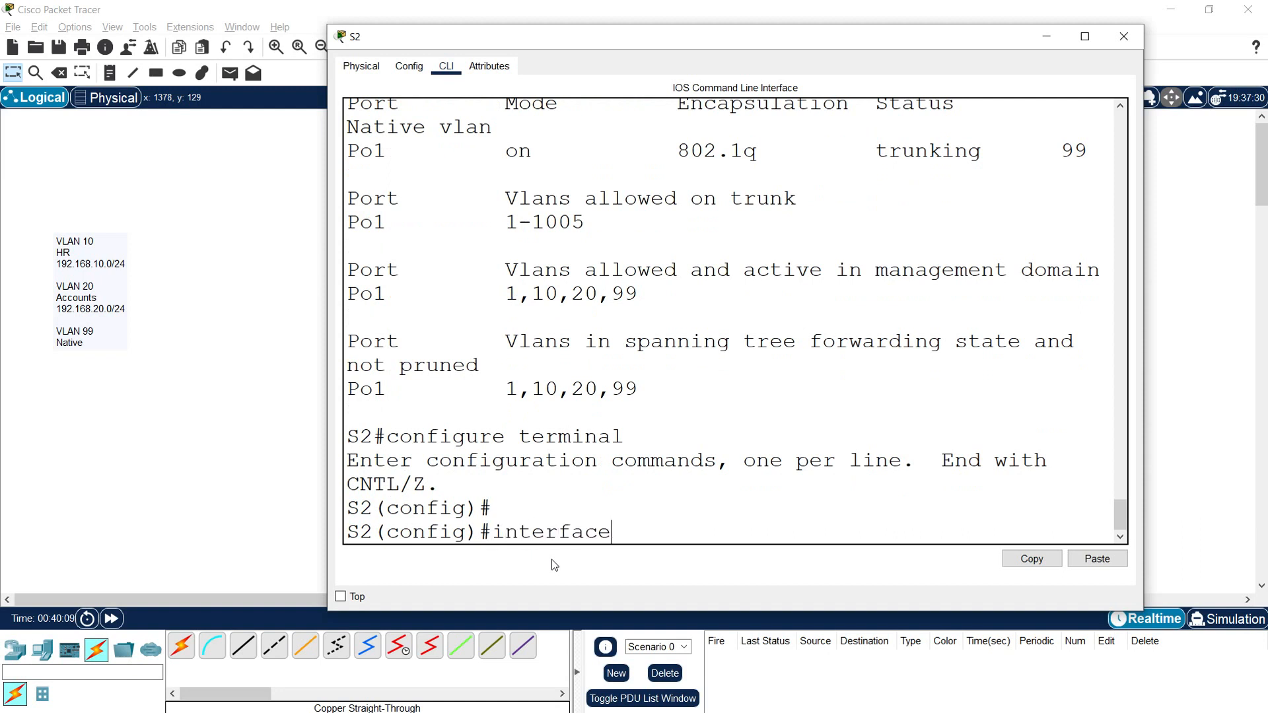
{"action": "type", "text": " range fa0/"}
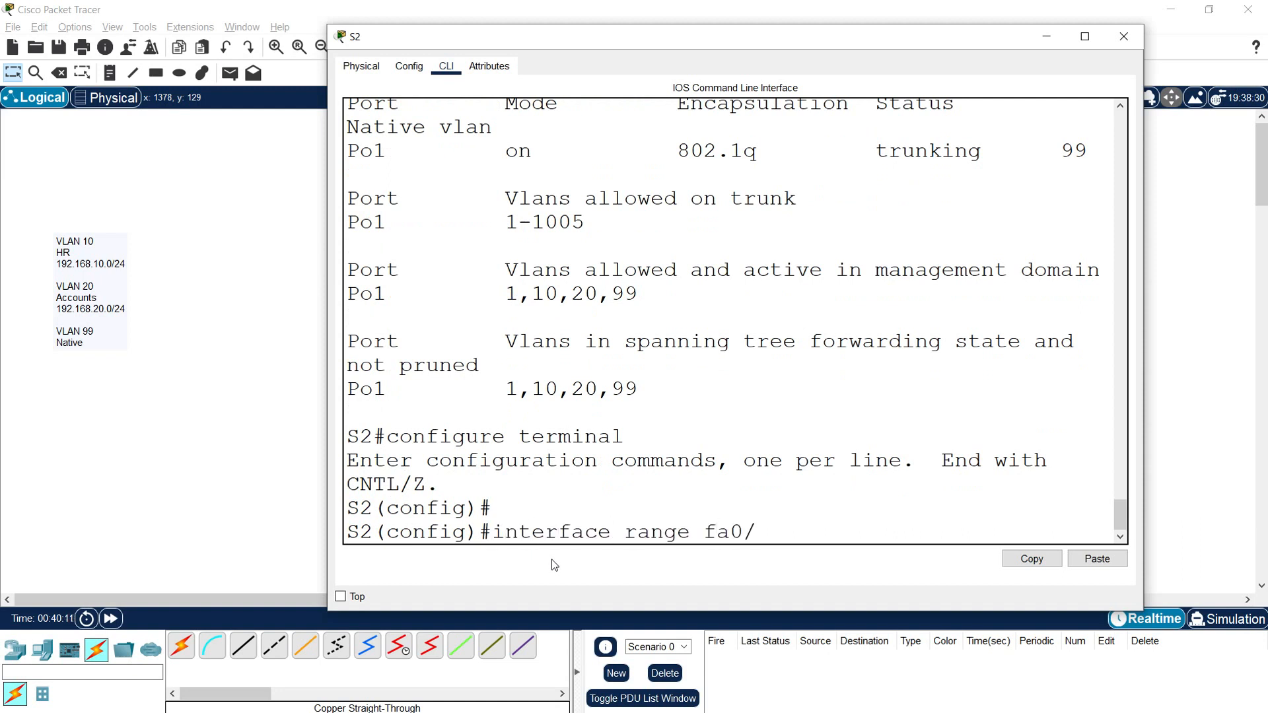
{"action": "type", "text": "3-4"}
{"action": "key", "text": "Return"}
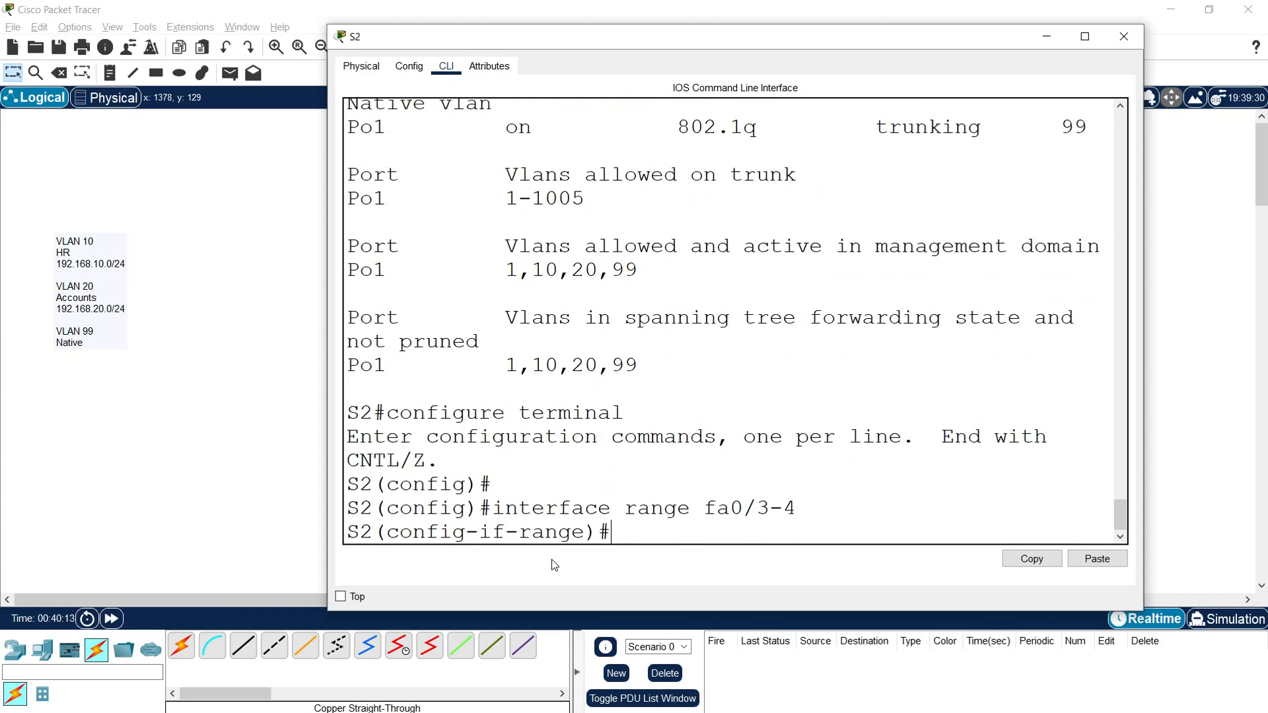
{"action": "type", "text": "shutdown"}
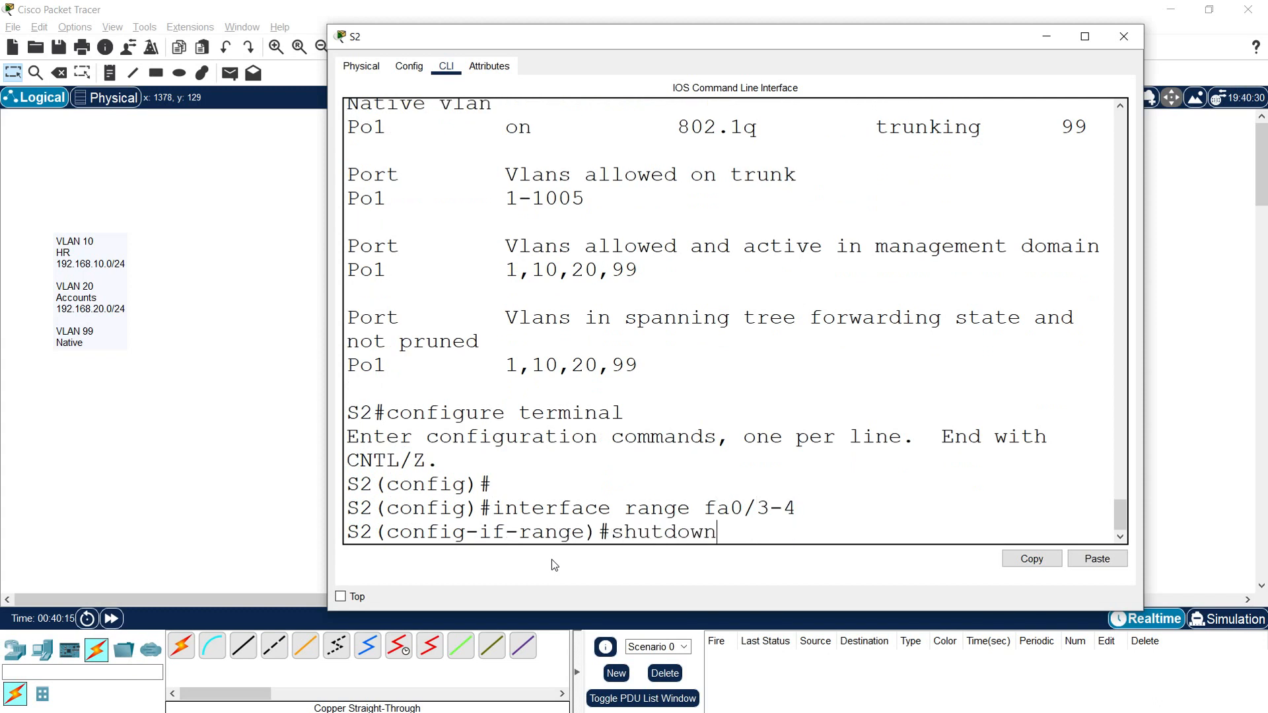
{"action": "key", "text": "Return"}
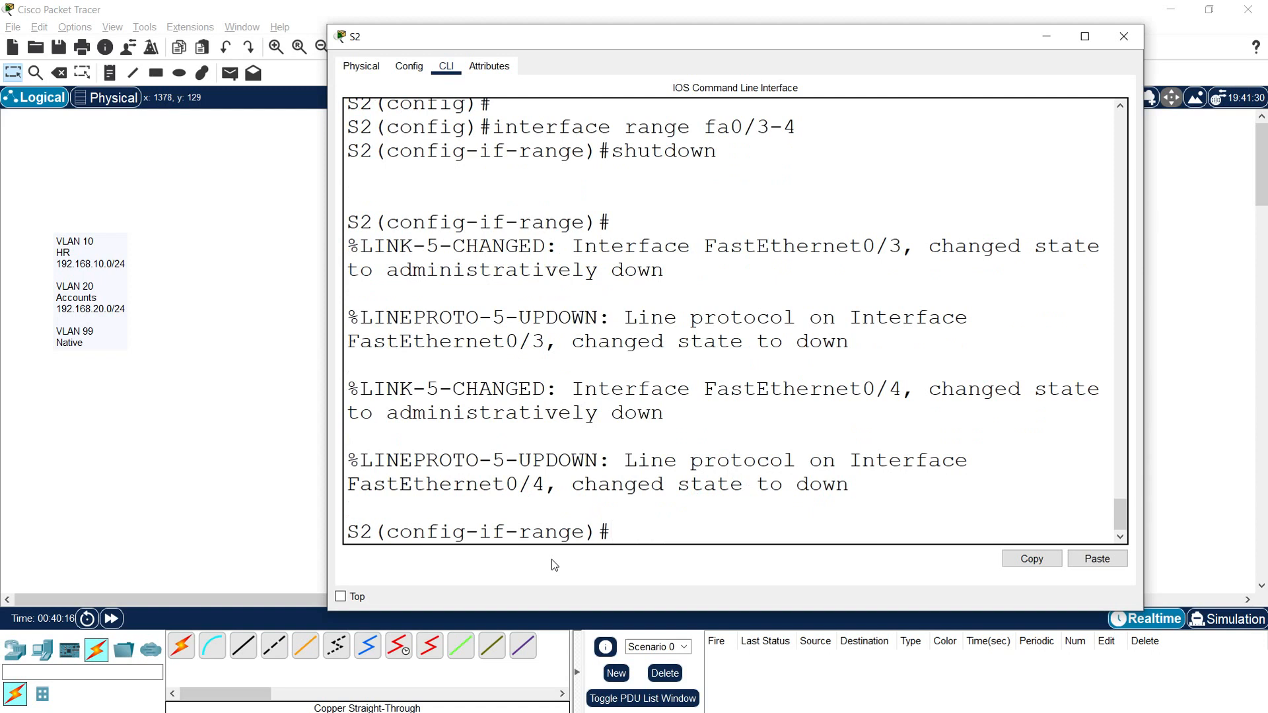
- Assign S2's interface range fa0/3-4 to channel group 2 in desirable mode
{"action": "type", "text": "channel-group"}
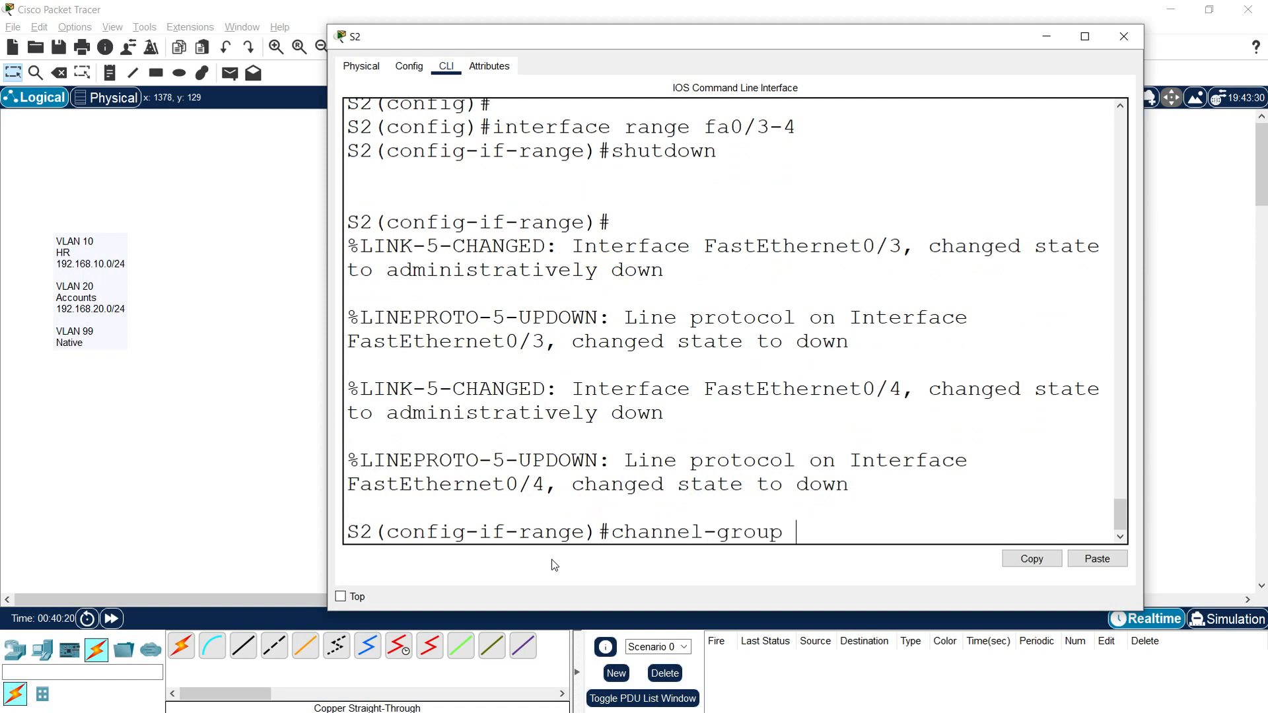
{"action": "left_click", "coordinate": [280, 422]}
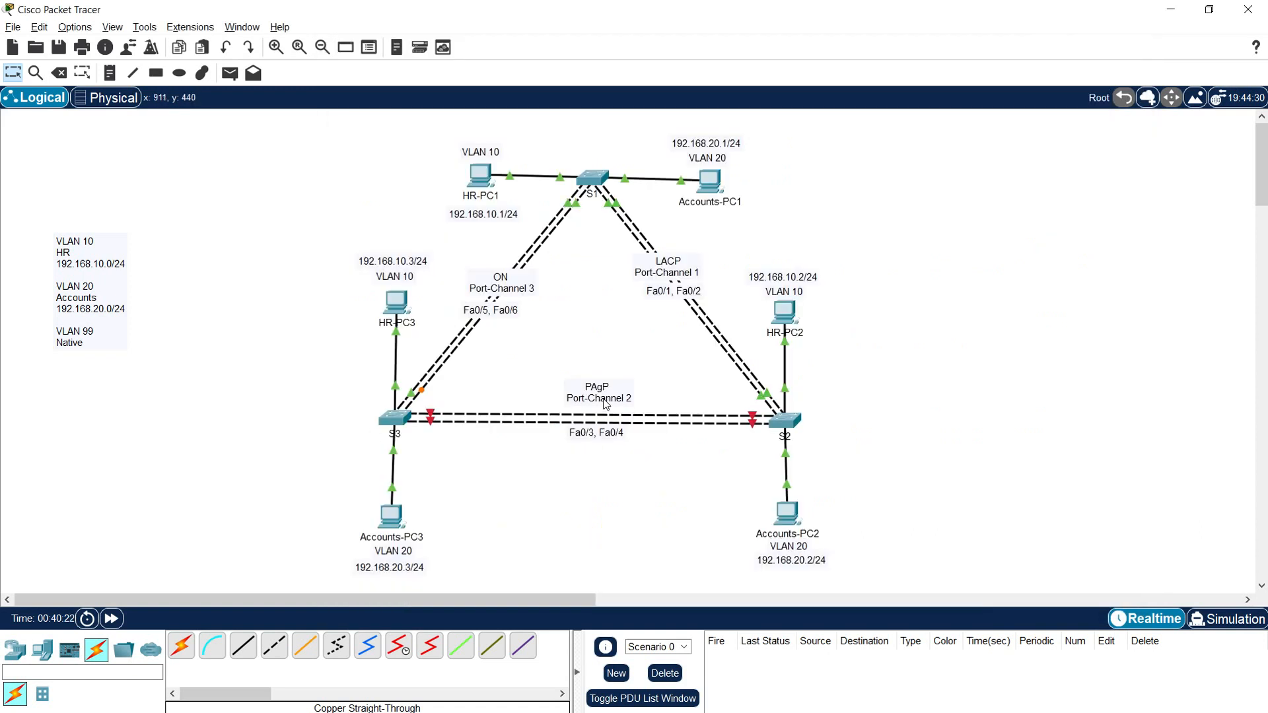
{"action": "left_click", "coordinate": [786, 421]}
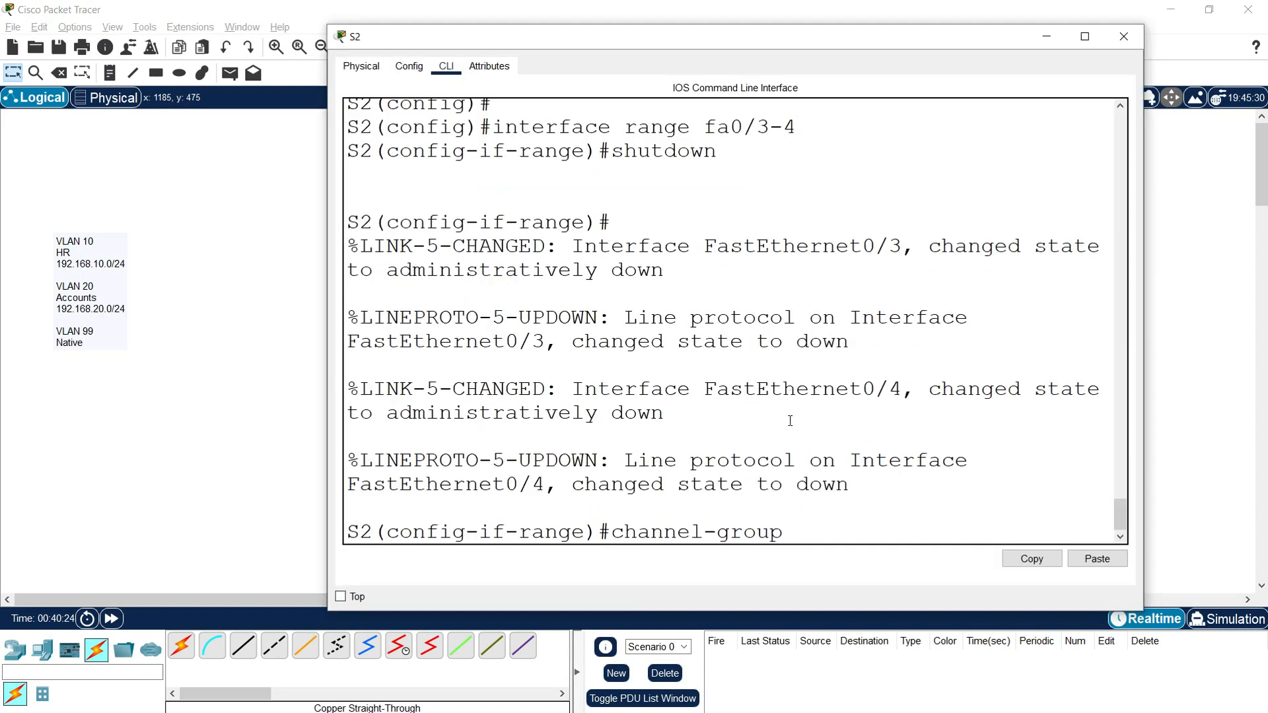
{"action": "type", "text": "2 mode"}
{"action": "left_click", "coordinate": [298, 405]}
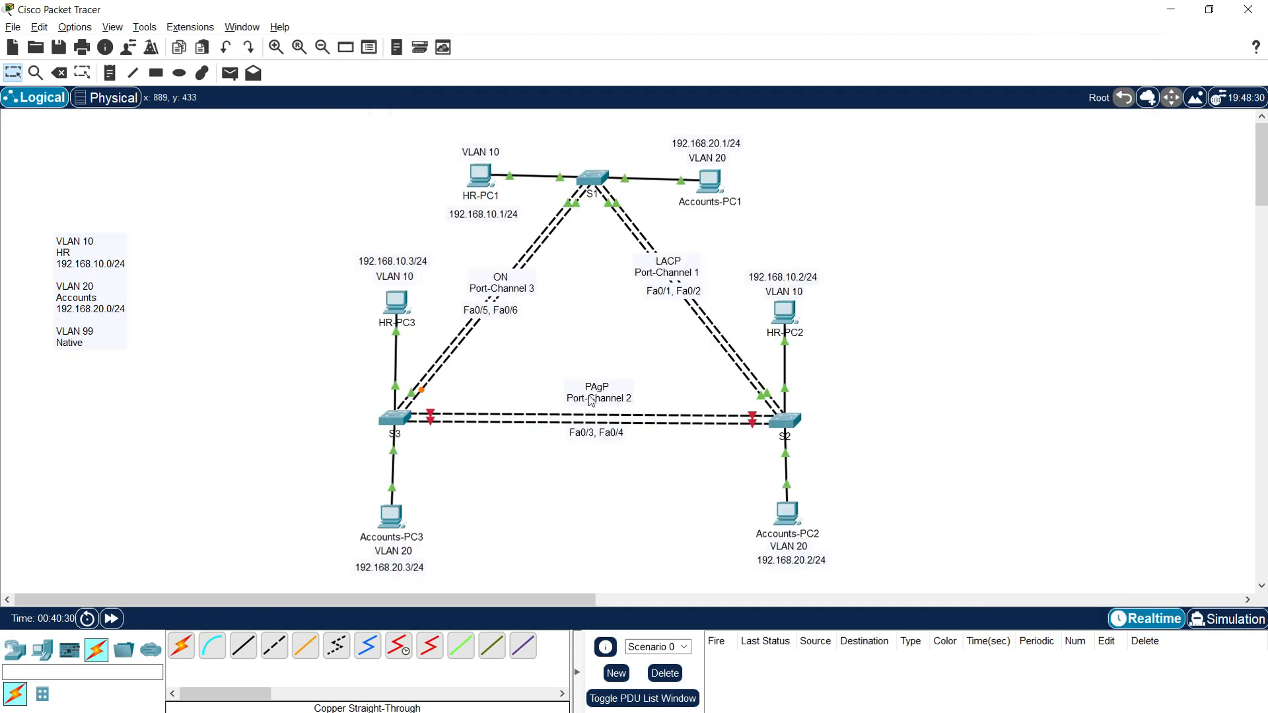
{"action": "left_click", "coordinate": [785, 421]}
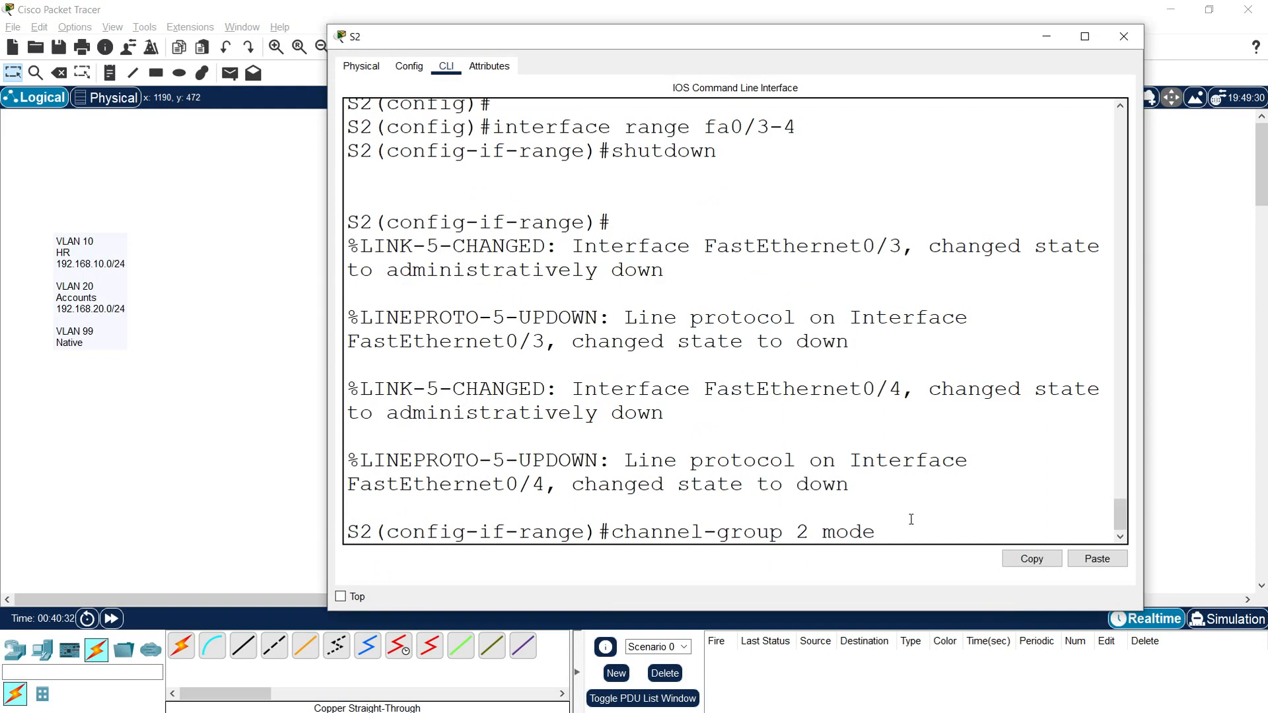
{"action": "type", "text": "desirable"}
{"action": "key", "text": "Return"}
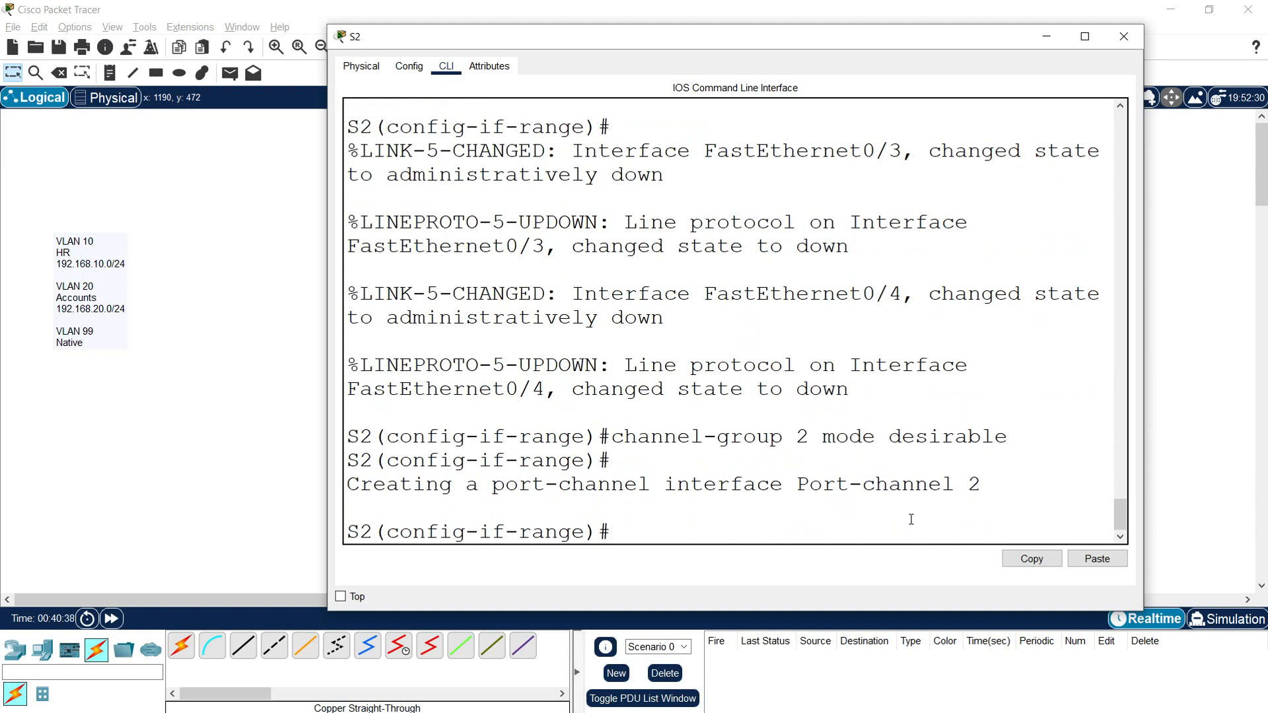
- Configure port-channel 2 on S2 as a trunk with native VLAN 99
{"action": "type", "text": "interface por"}
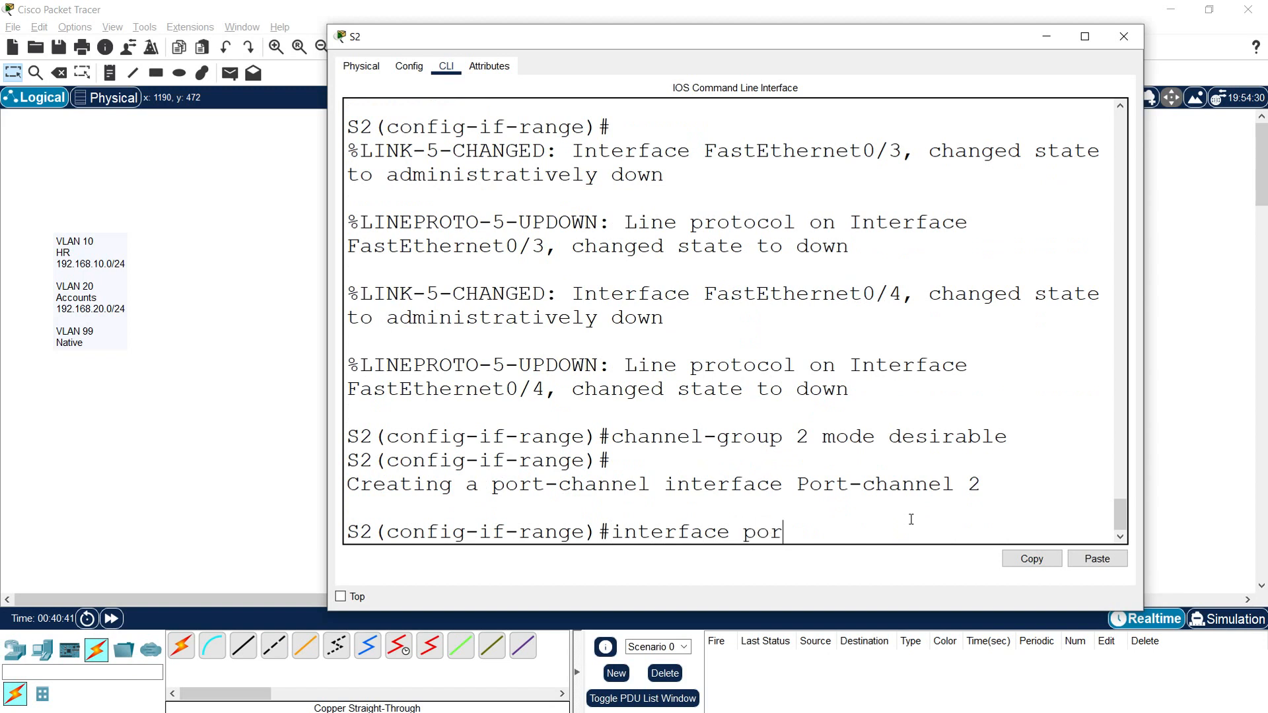
{"action": "type", "text": "t-channel 2"}
{"action": "key", "text": "Return"}
{"action": "type", "text": "switchport mode trunk"}
{"action": "key", "text": "Return"}
{"action": "key", "text": "Return"}
{"action": "type", "text": "switchport trunk native vlan 99"}
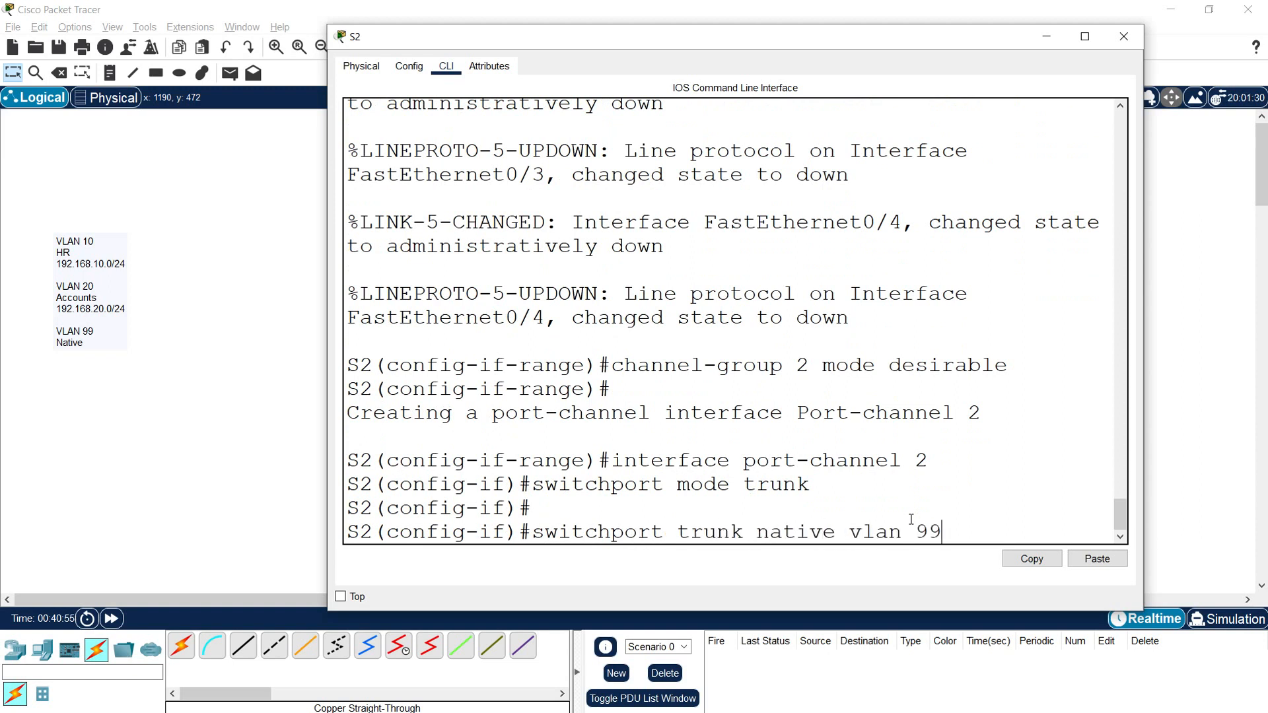
{"action": "key", "text": "Return"}
{"action": "key", "text": "Return"}
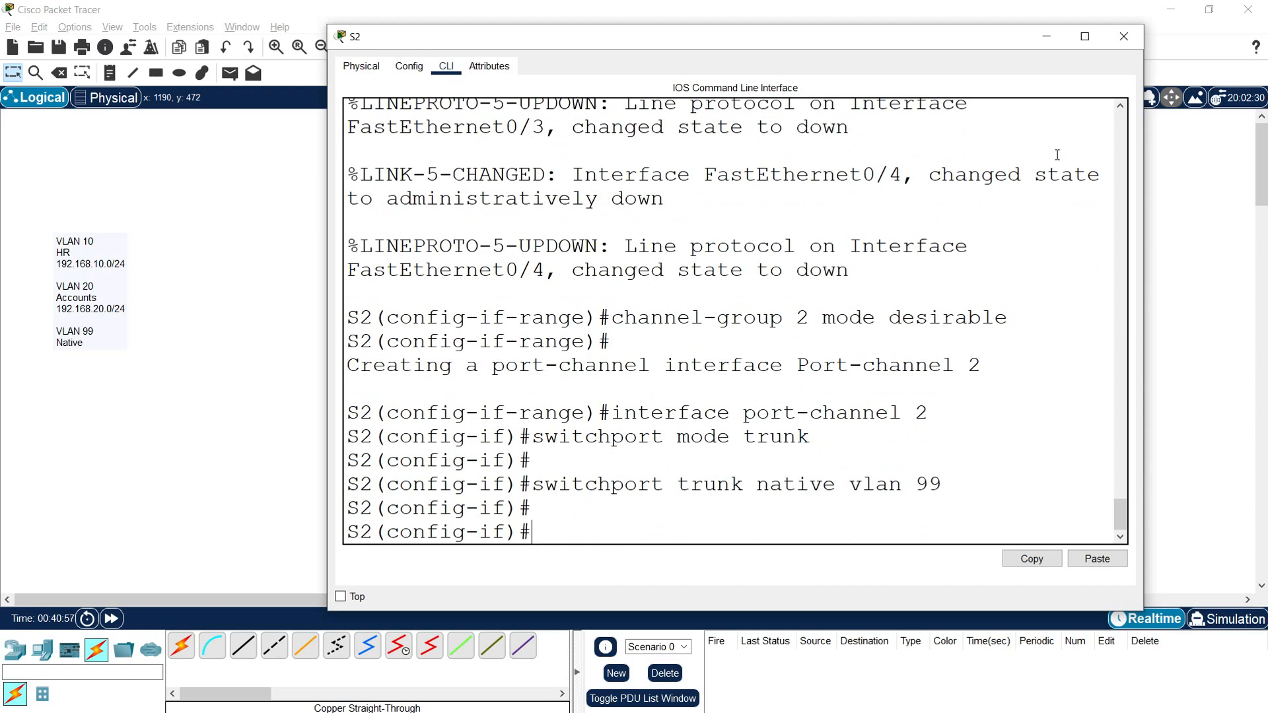
{"action": "left_click", "coordinate": [1123, 40]}
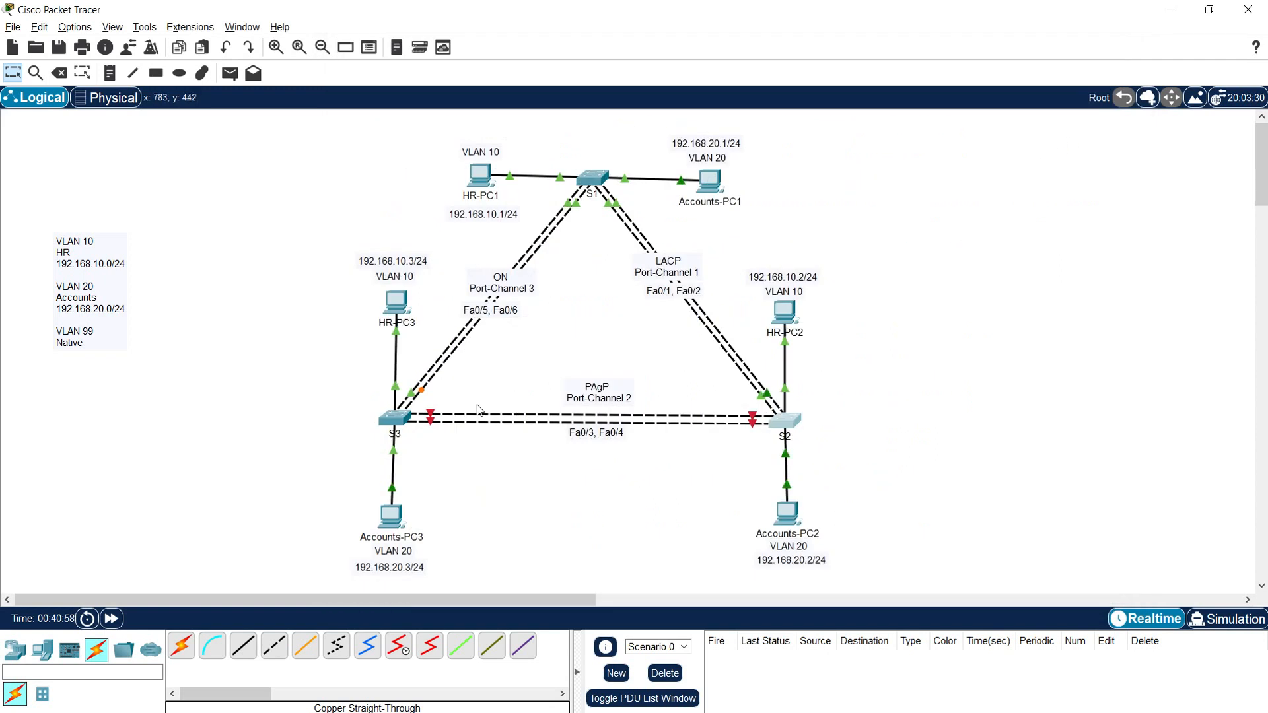
- Open switch S3's command line in a widened window and enter global configuration mode
{"action": "left_click", "coordinate": [401, 422]}
{"action": "left_click_drag", "start_coordinate": [684, 146], "coordinate": [490, 54]}
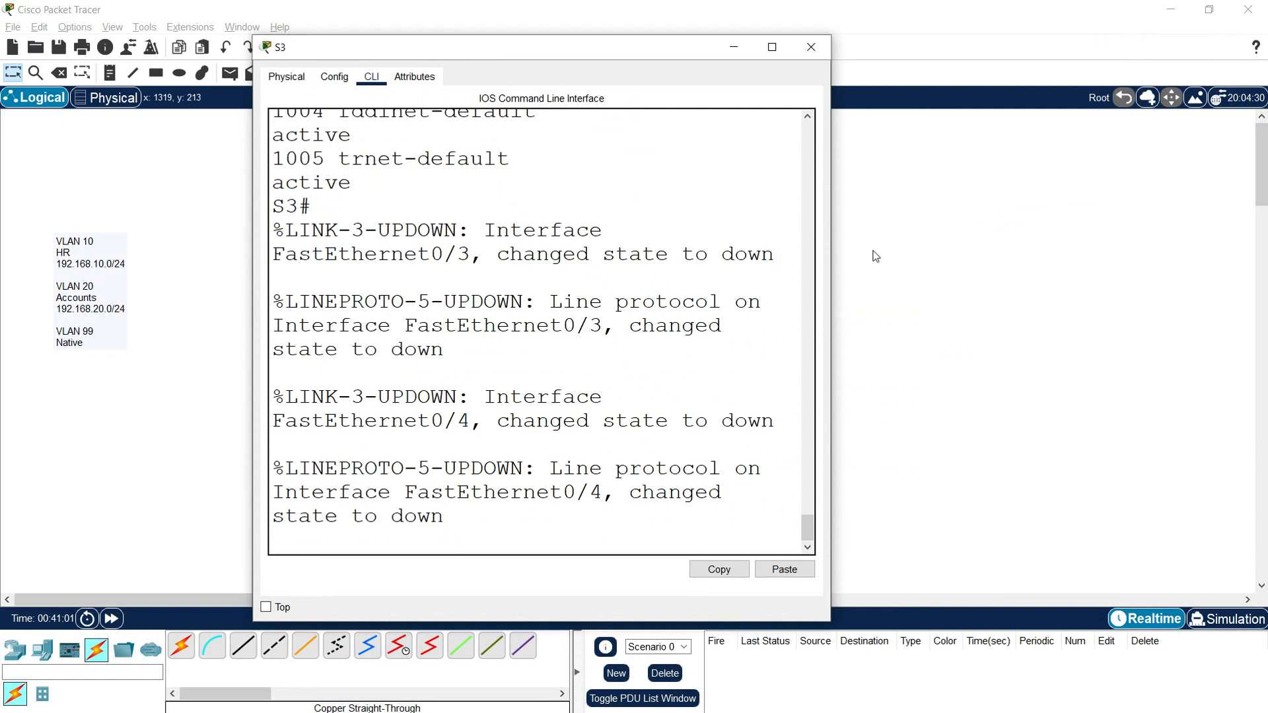
{"action": "left_click_drag", "start_coordinate": [831, 246], "coordinate": [1139, 245]}
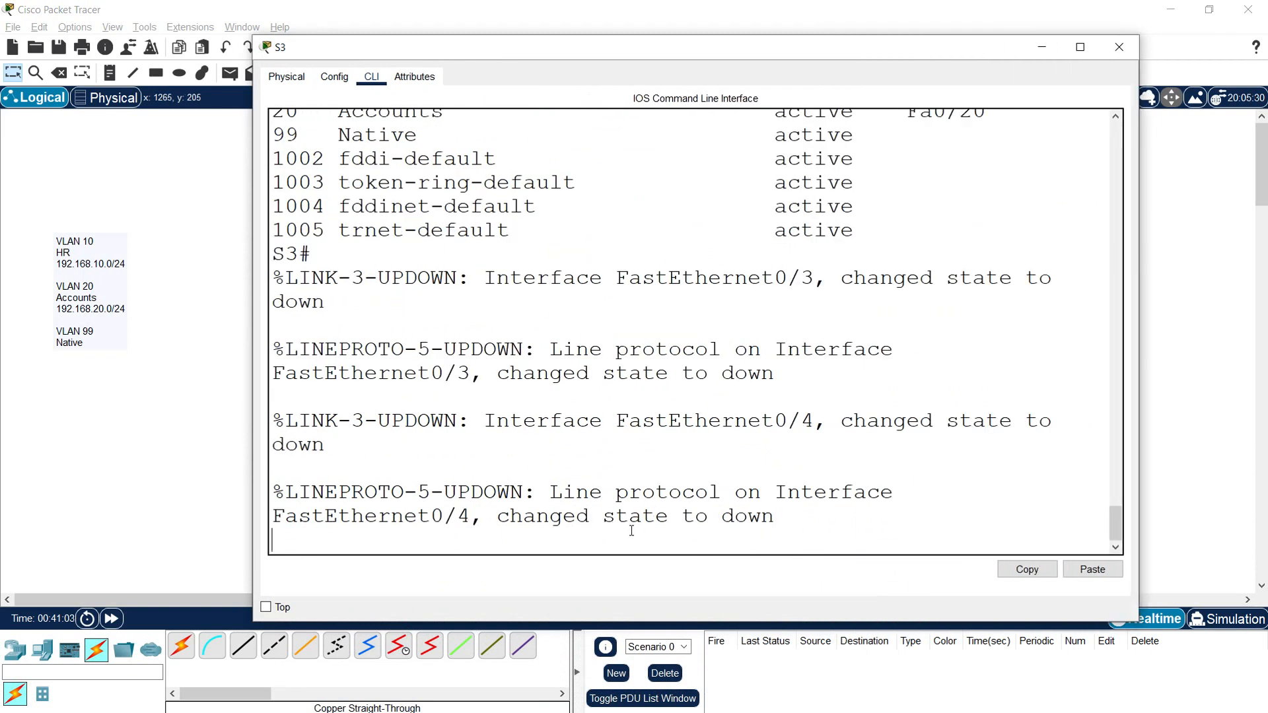
{"action": "key", "text": "Return"}
{"action": "type", "text": "config"}
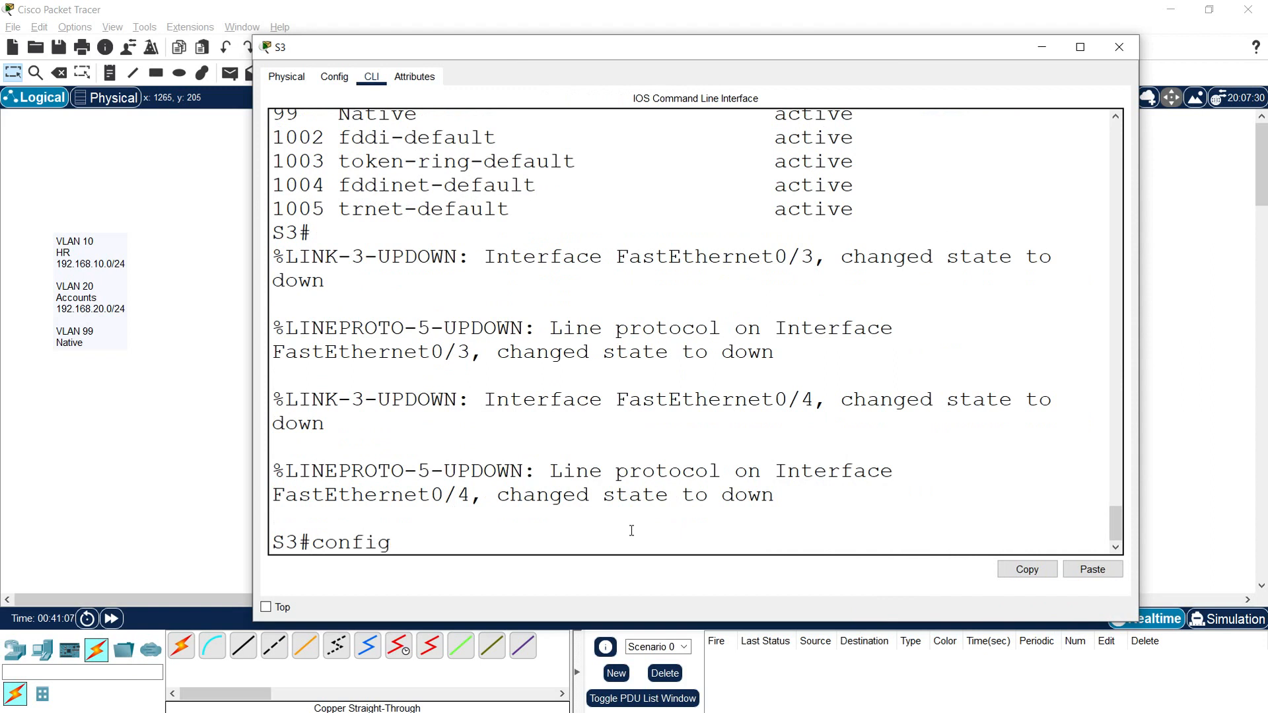
{"action": "type", "text": "ure terminal"}
{"action": "key", "text": "Return"}
- Shut down the interface range fa0/3-4 on S3
{"action": "type", "text": "interface range"}
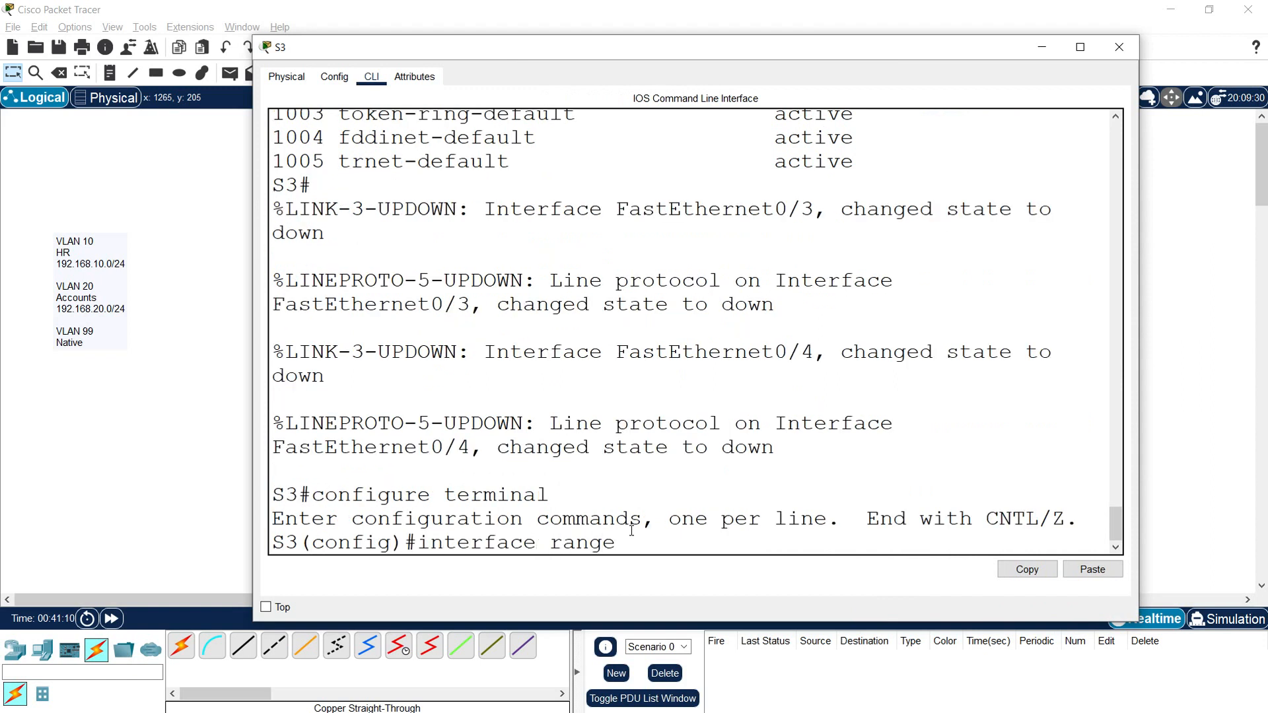
{"action": "type", "text": " fa0/3-4"}
{"action": "key", "text": "Return"}
{"action": "type", "text": "shutdown"}
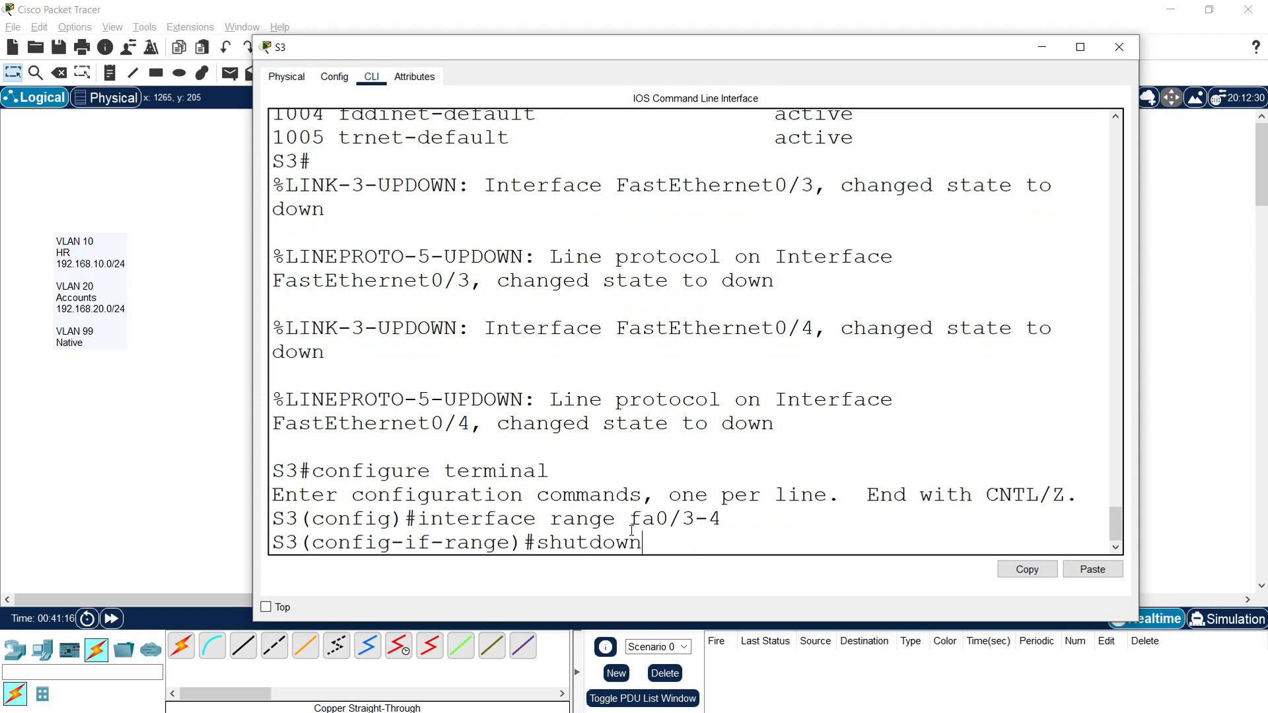
{"action": "key", "text": "Return"}
{"action": "key", "text": "Return"}
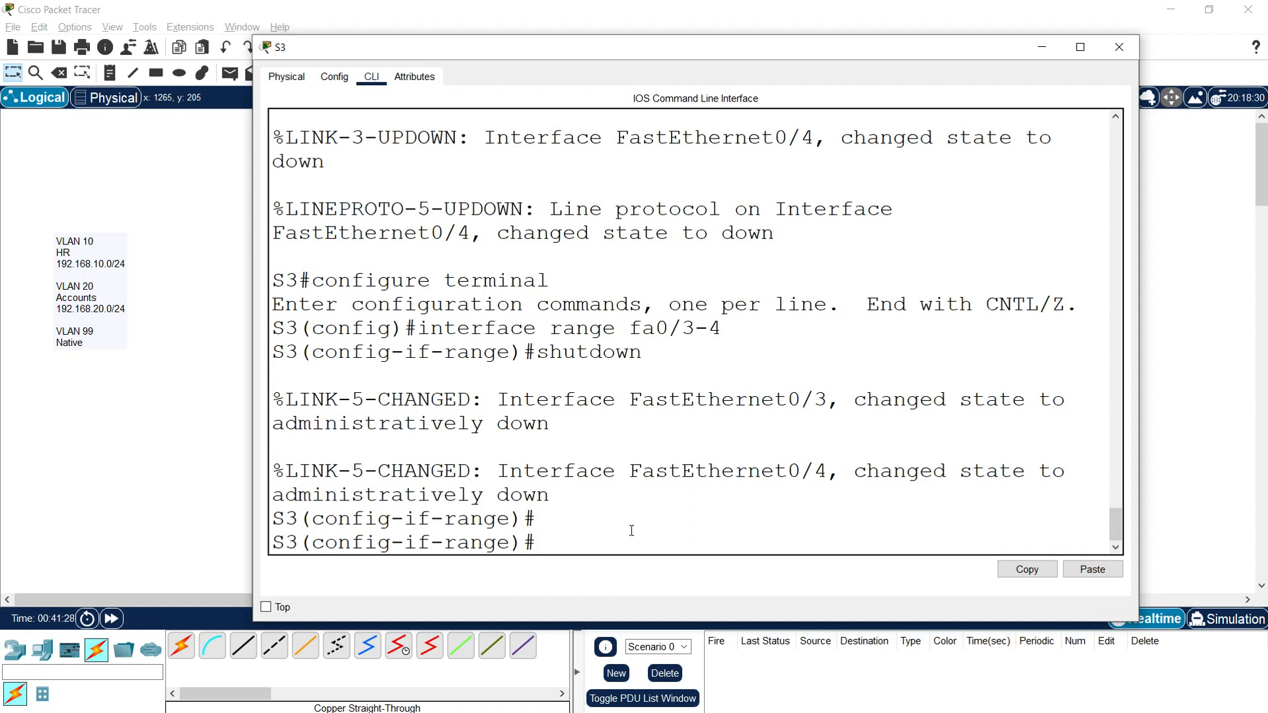
- Assign S3's interface range fa0/3-4 to channel group 2 in desirable mode
{"action": "type", "text": "channel-group 2"}
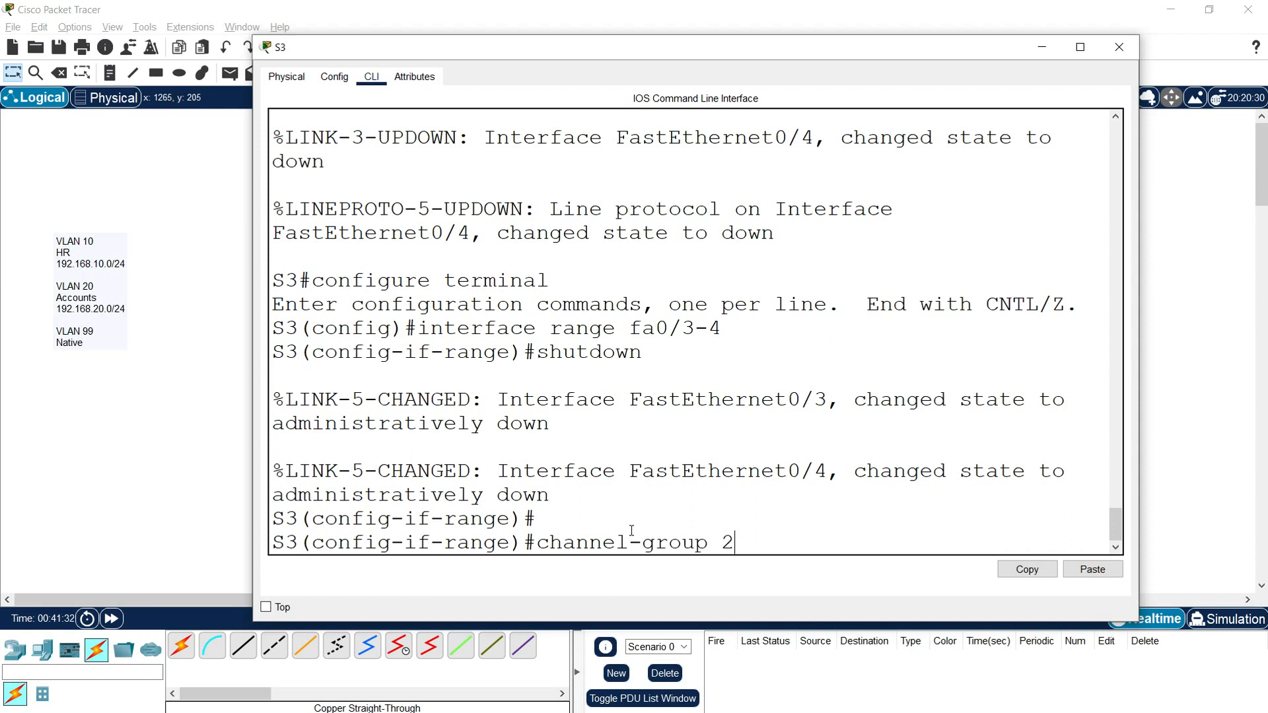
{"action": "type", "text": " mode desirable"}
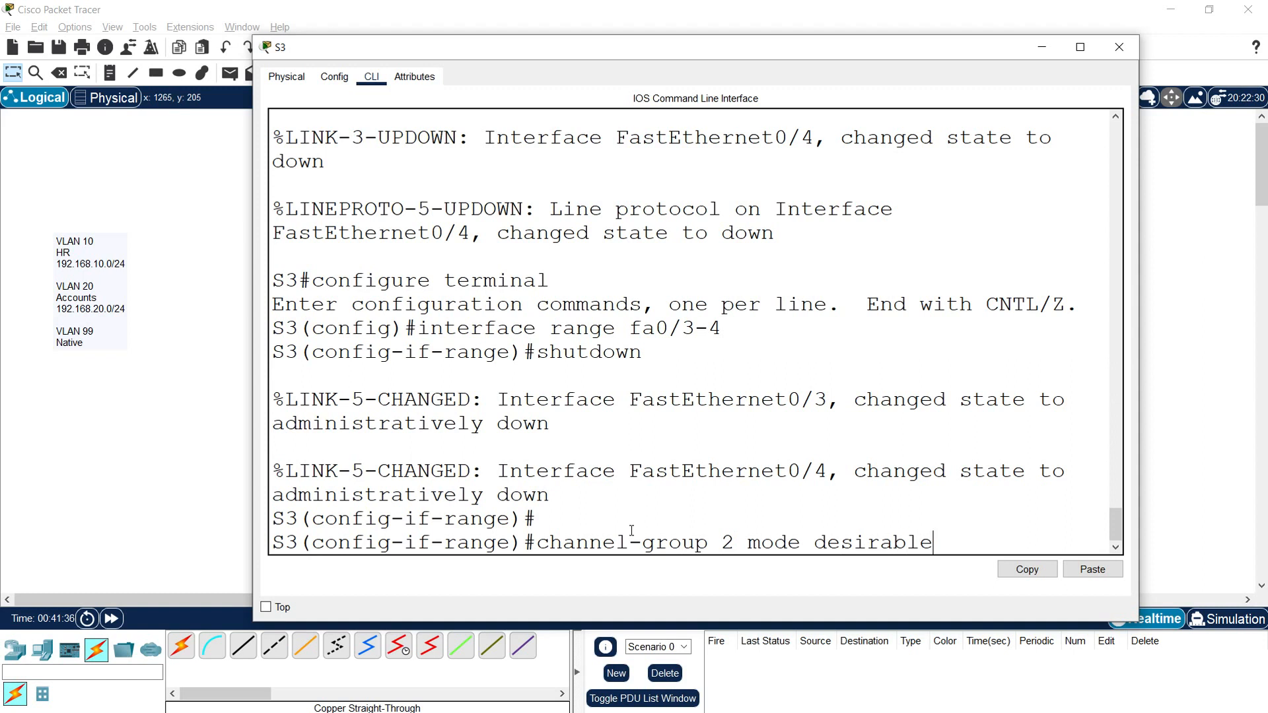
{"action": "key", "text": "Return"}
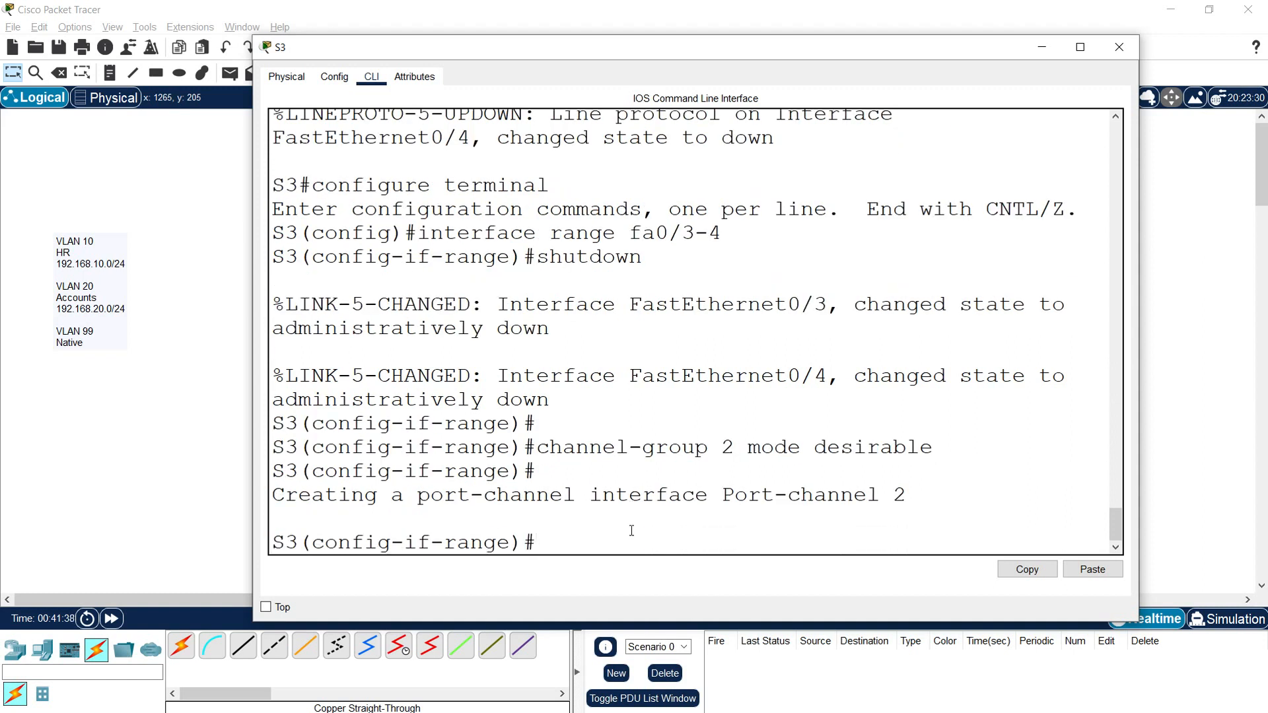
- Configure port-channel 2 on S3 as a trunk with native VLAN 99
{"action": "type", "text": "interface port-channel 2"}
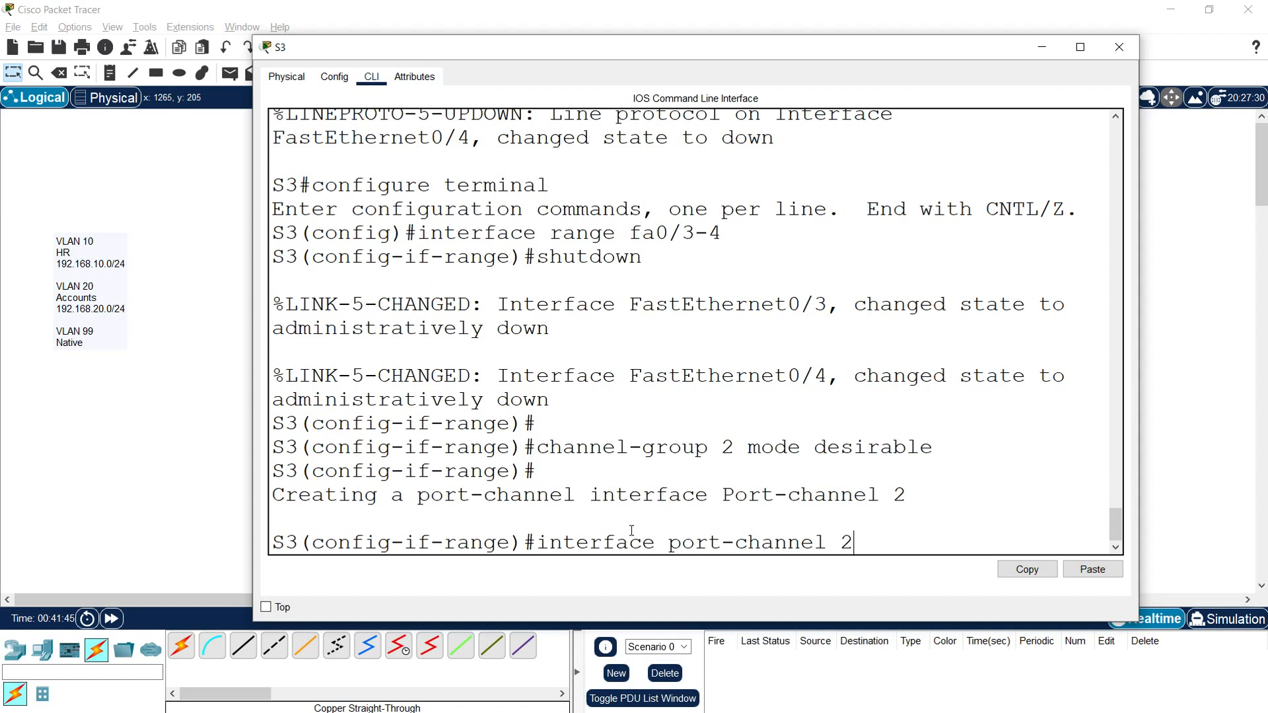
{"action": "key", "text": "Return"}
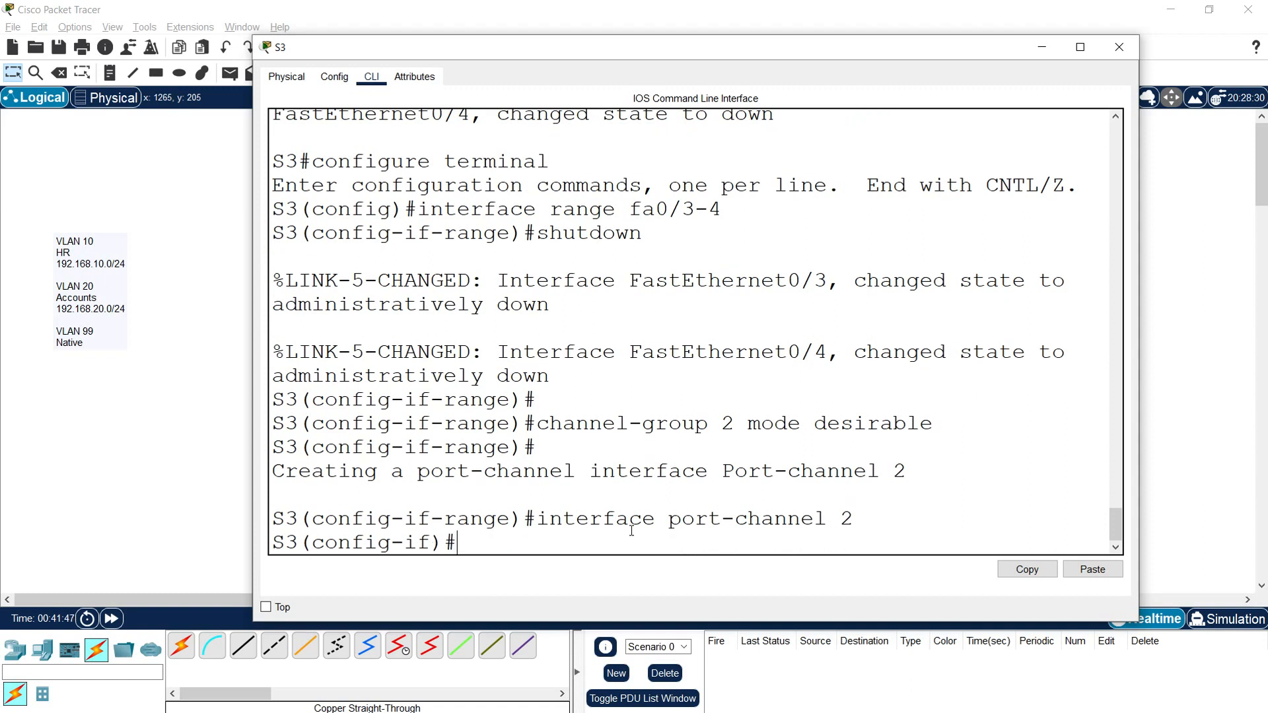
{"action": "type", "text": "switchport mode trunk"}
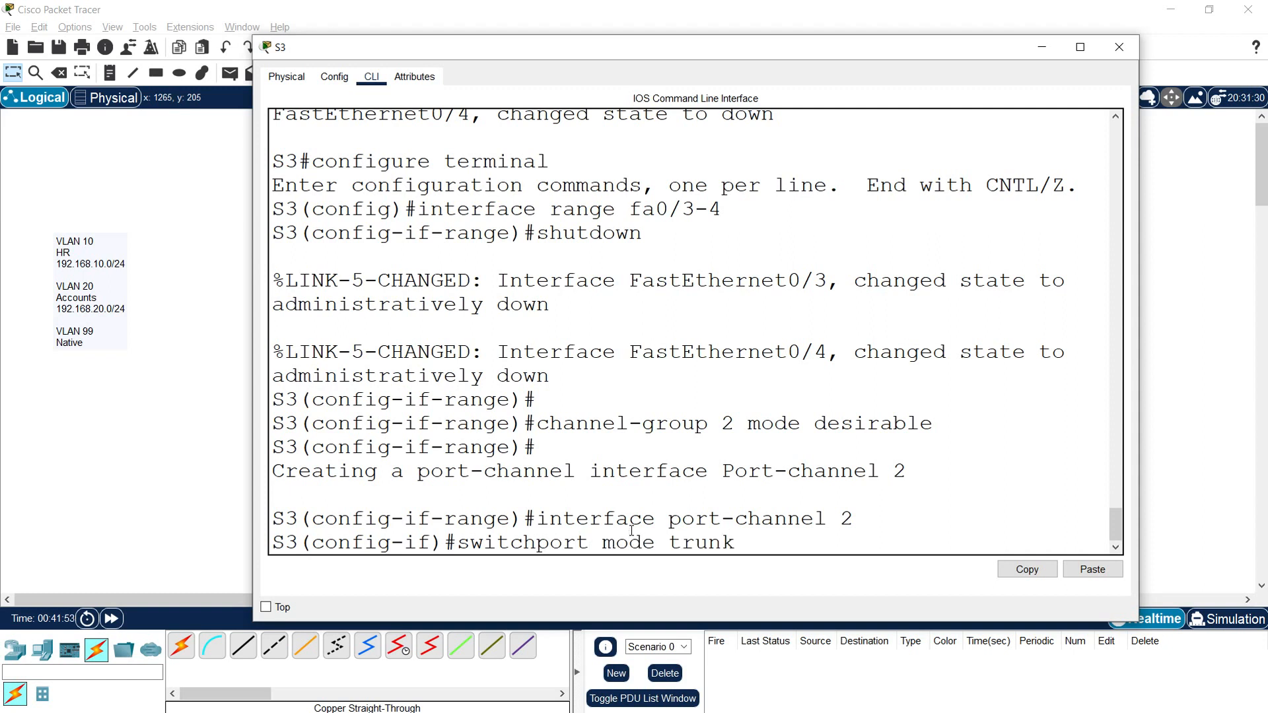
{"action": "key", "text": "Return"}
{"action": "key", "text": "Return"}
{"action": "type", "text": "switchport trunk native vlan 99"}
{"action": "key", "text": "Return"}
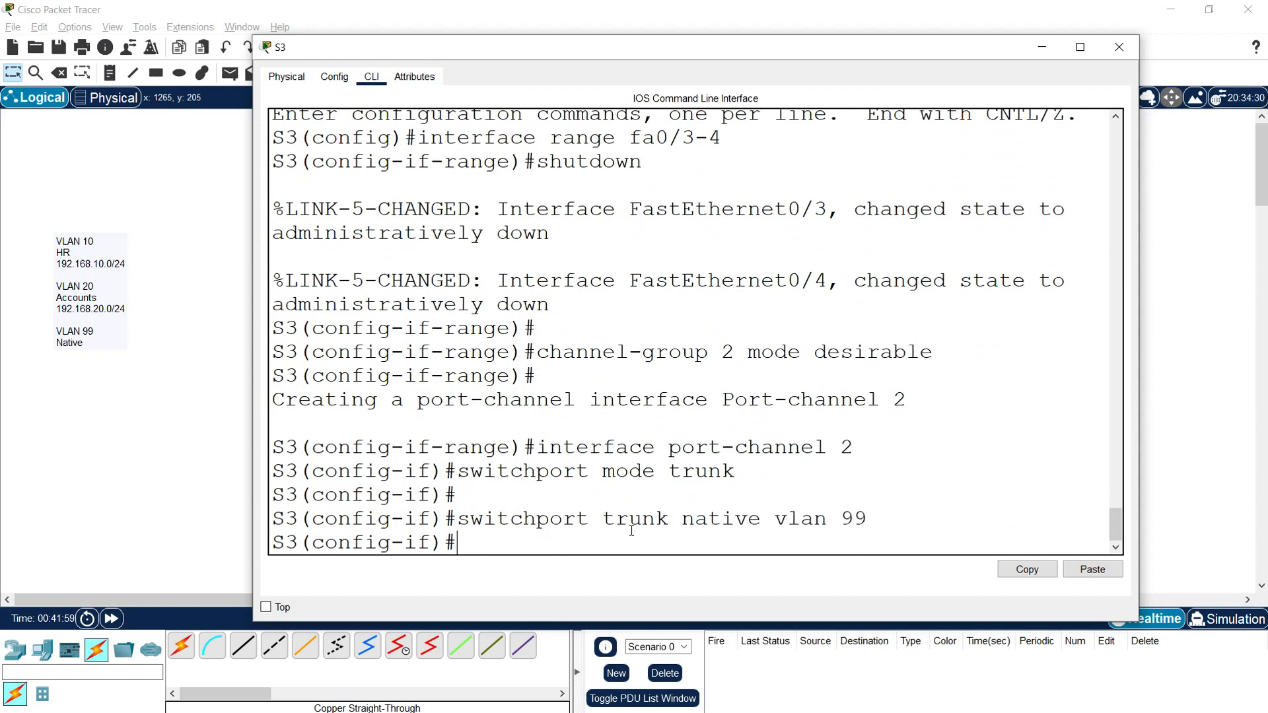
- Bring the interface range fa0/3-4 on S3 back up with no shutdown
{"action": "type", "text": "inte"}
{"action": "type", "text": "e range fa0"}
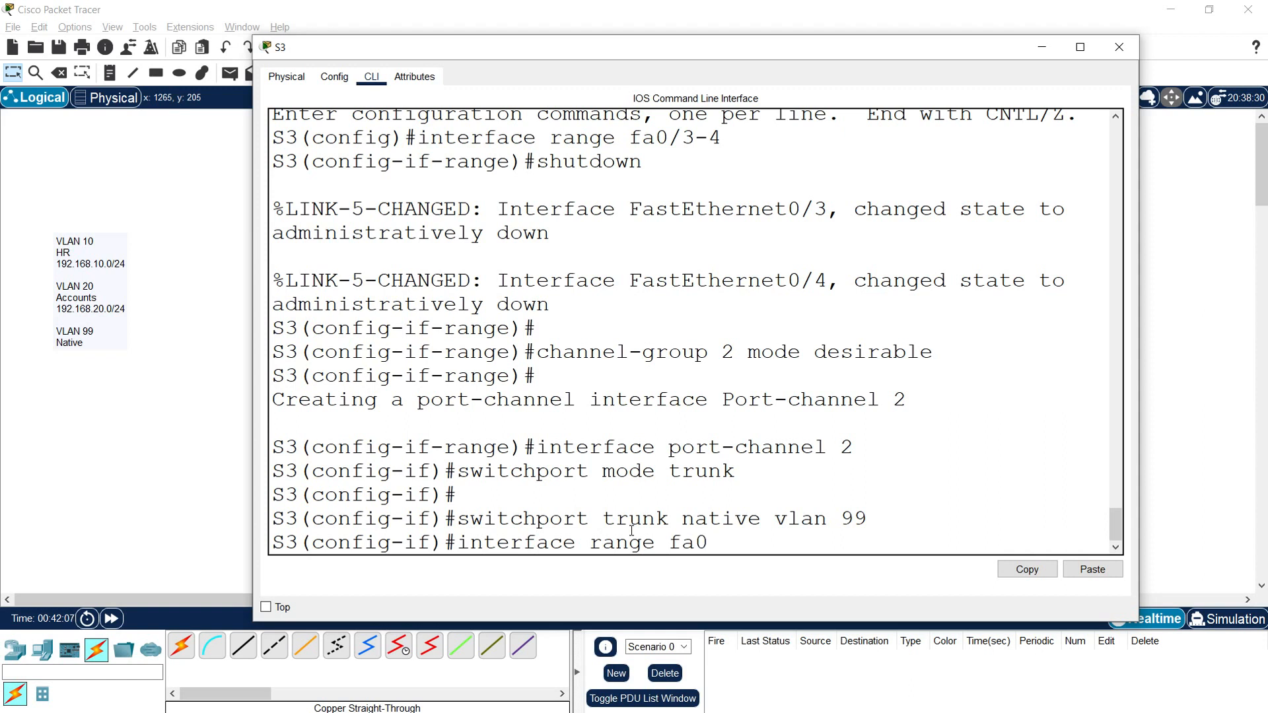
{"action": "type", "text": "/3-4"}
{"action": "key", "text": "Return"}
{"action": "type", "text": "no shutdown"}
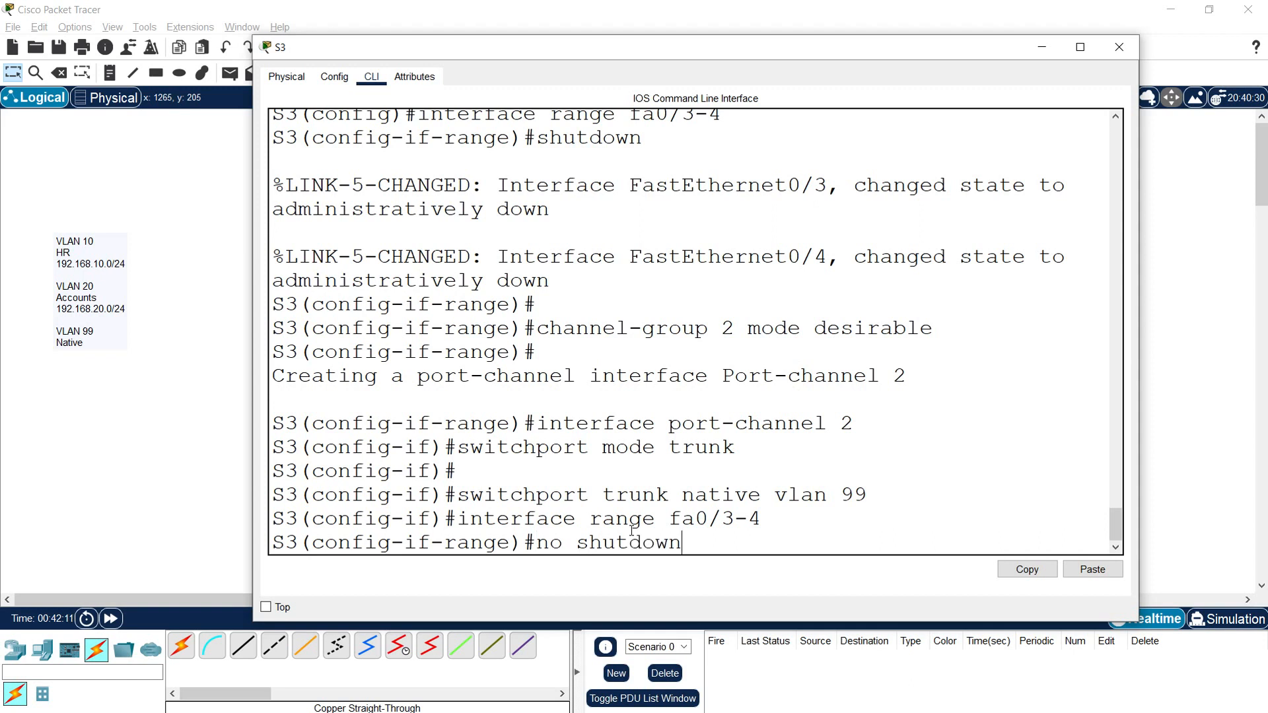
{"action": "key", "text": "Return"}
{"action": "key", "text": "Return"}
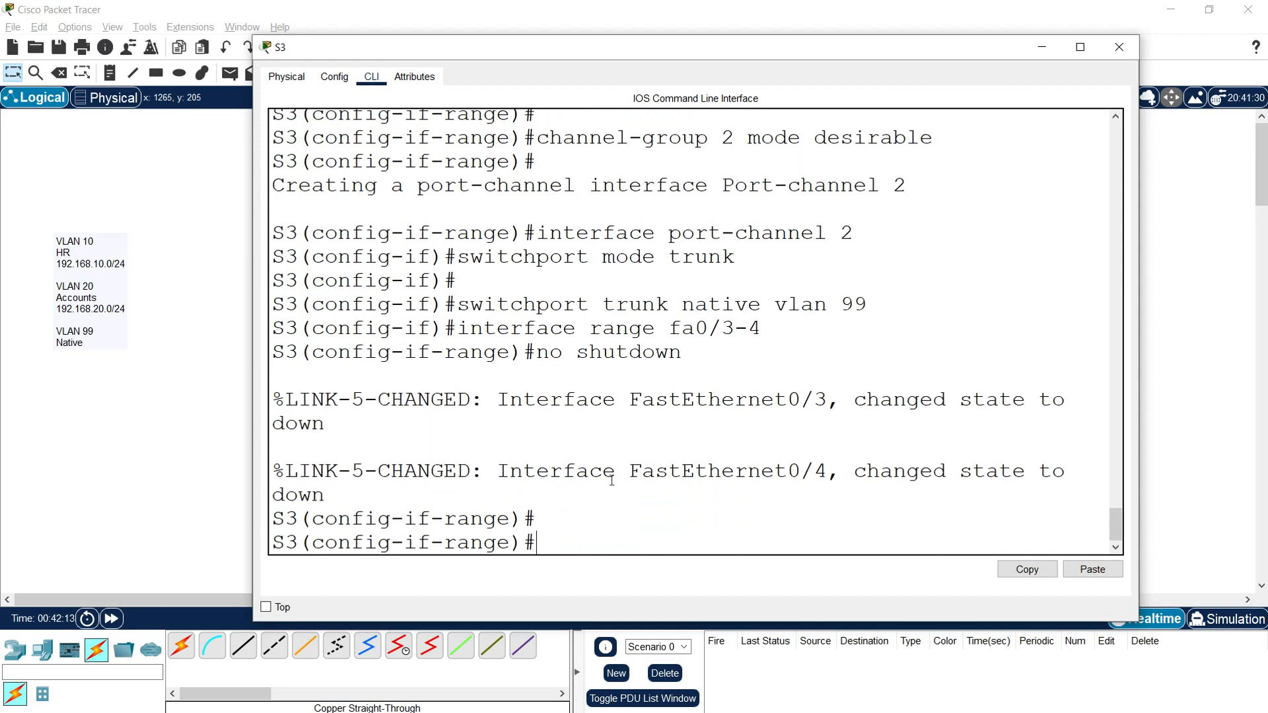
{"action": "left_click", "coordinate": [1114, 55]}
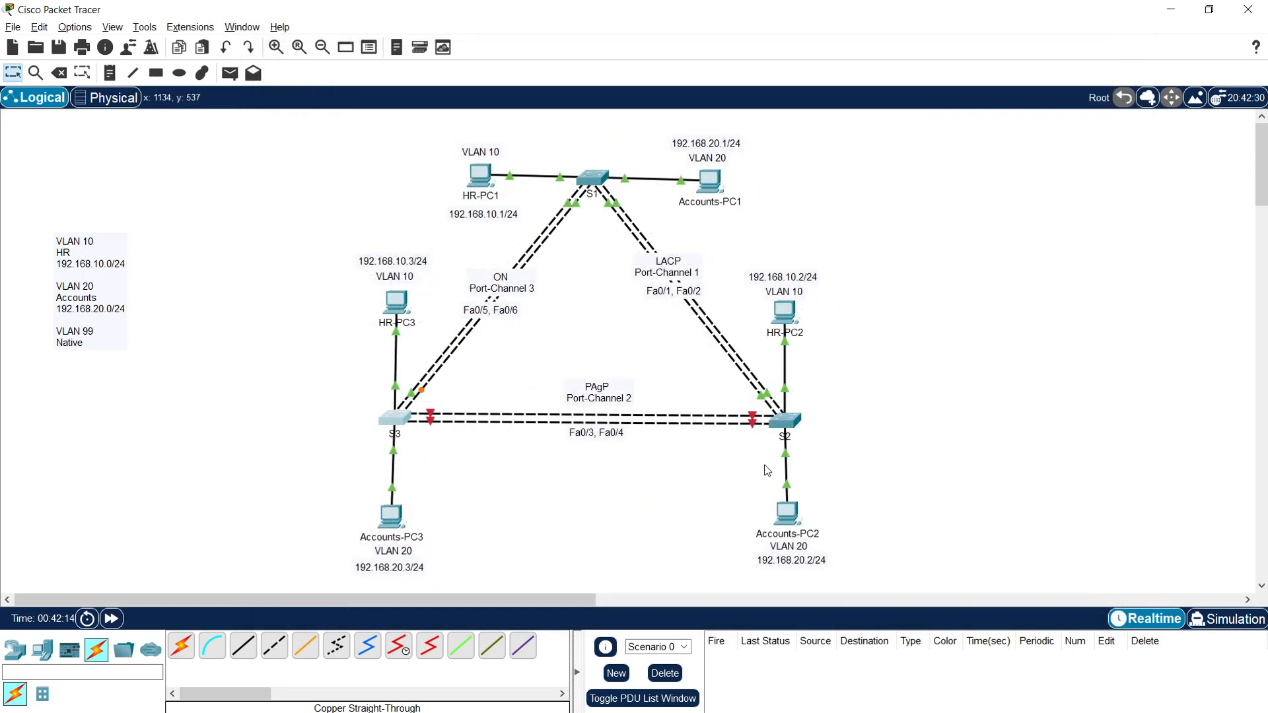
- Reopen S2's command line and re-enable its interface range fa0/3-4 with no shutdown
{"action": "left_click", "coordinate": [783, 422]}
{"action": "left_click_drag", "start_coordinate": [717, 140], "coordinate": [543, 54]}
{"action": "left_click_drag", "start_coordinate": [849, 225], "coordinate": [1058, 277]}
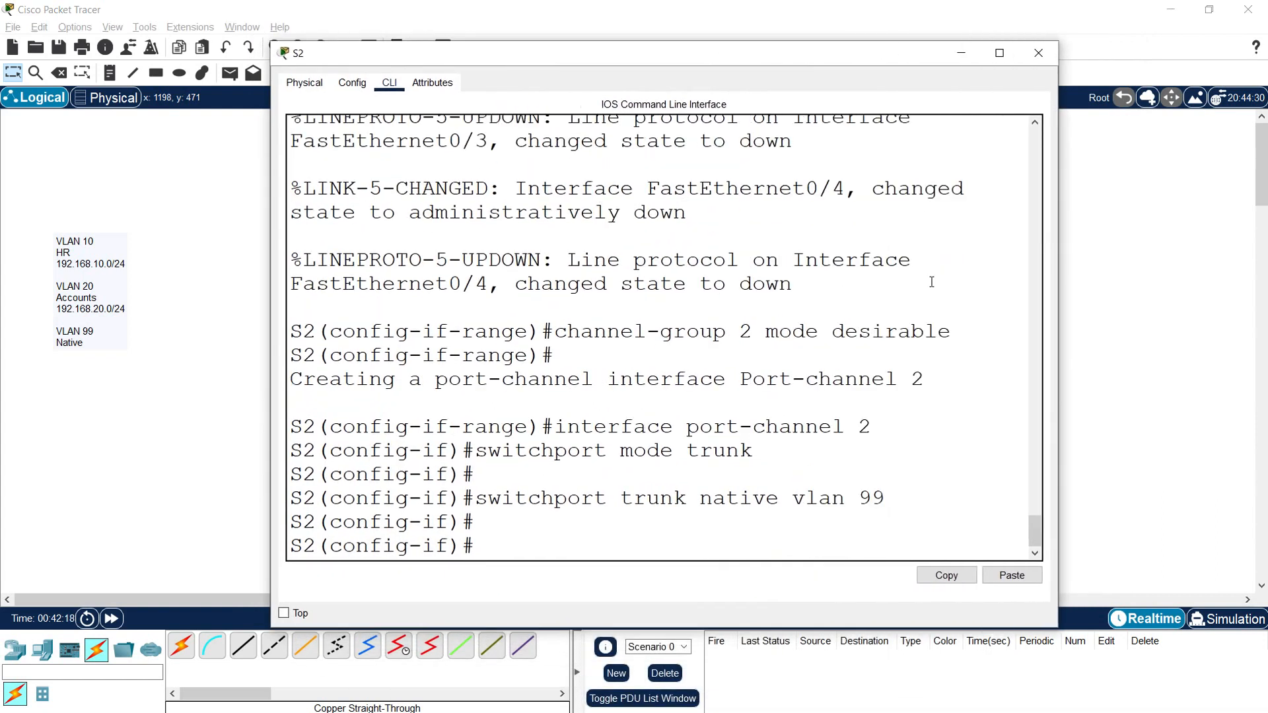
{"action": "type", "text": "interface range fa0/3-4"}
{"action": "key", "text": "Return"}
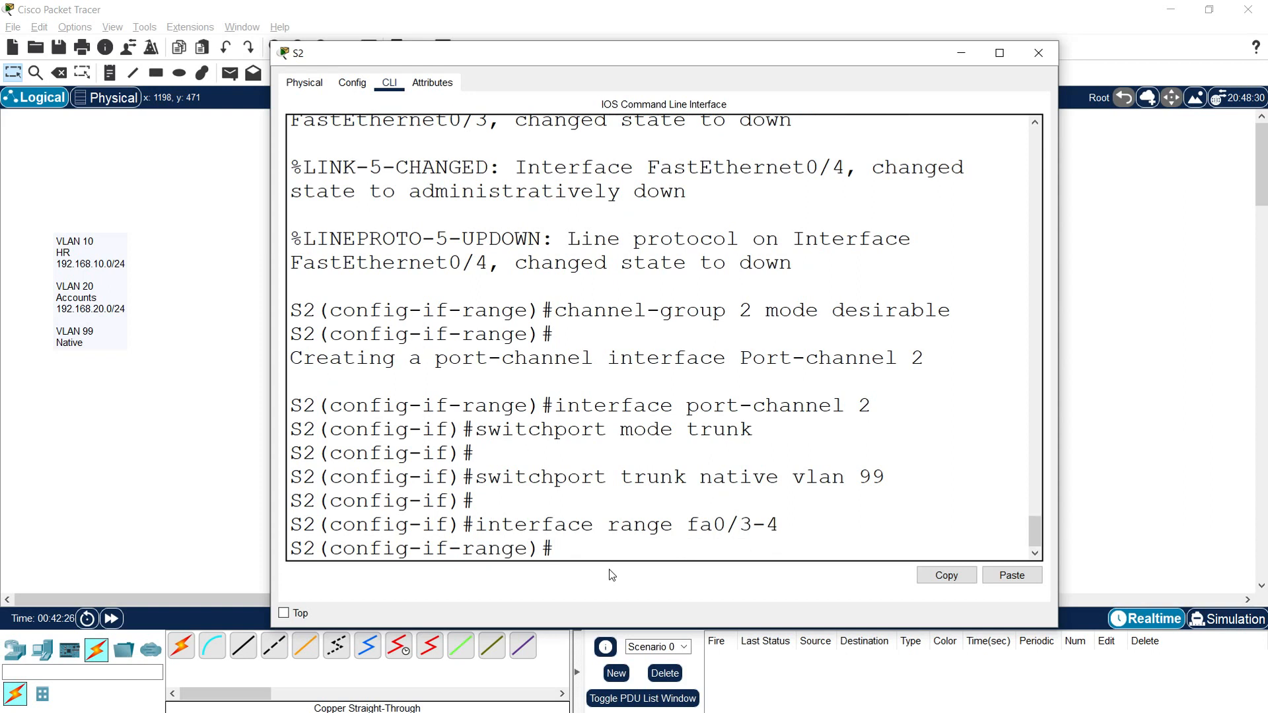
{"action": "type", "text": "no shutdown"}
{"action": "key", "text": "Return"}
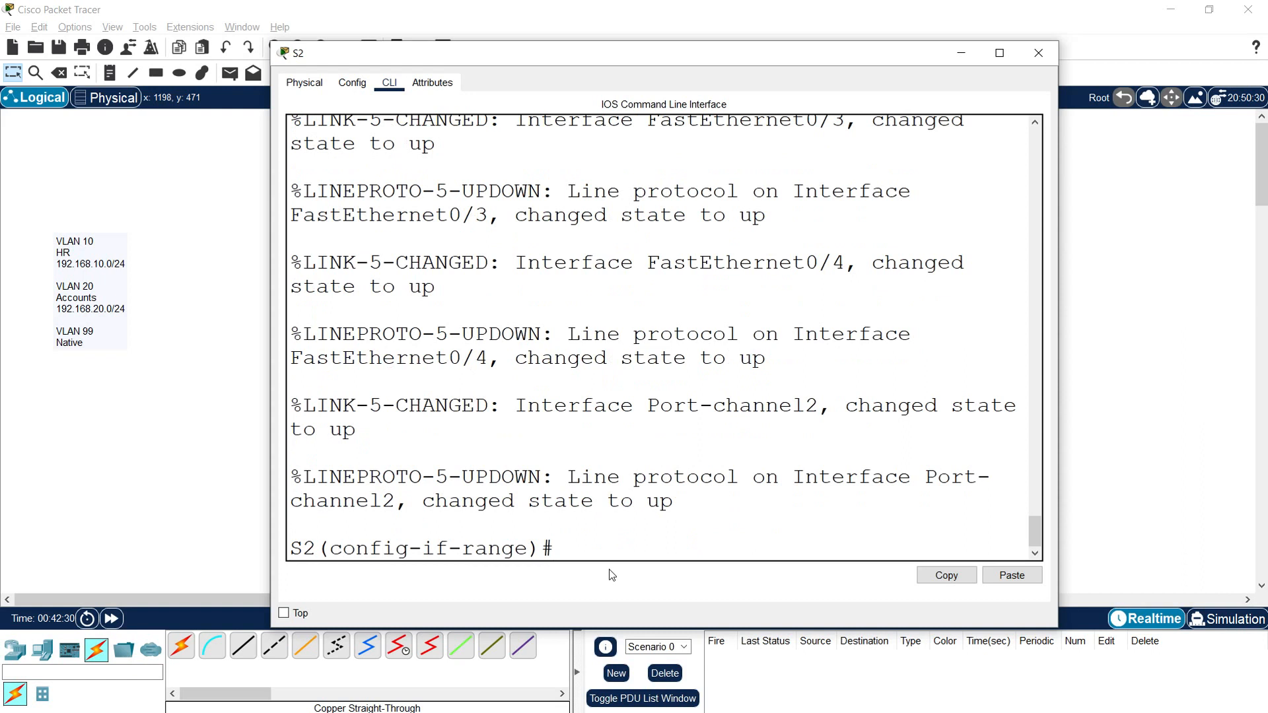
- Highlight the Port-channel 2 status messages on S2, close its window and fast-forward the simulation time
{"action": "left_click_drag", "start_coordinate": [506, 383], "coordinate": [706, 525]}
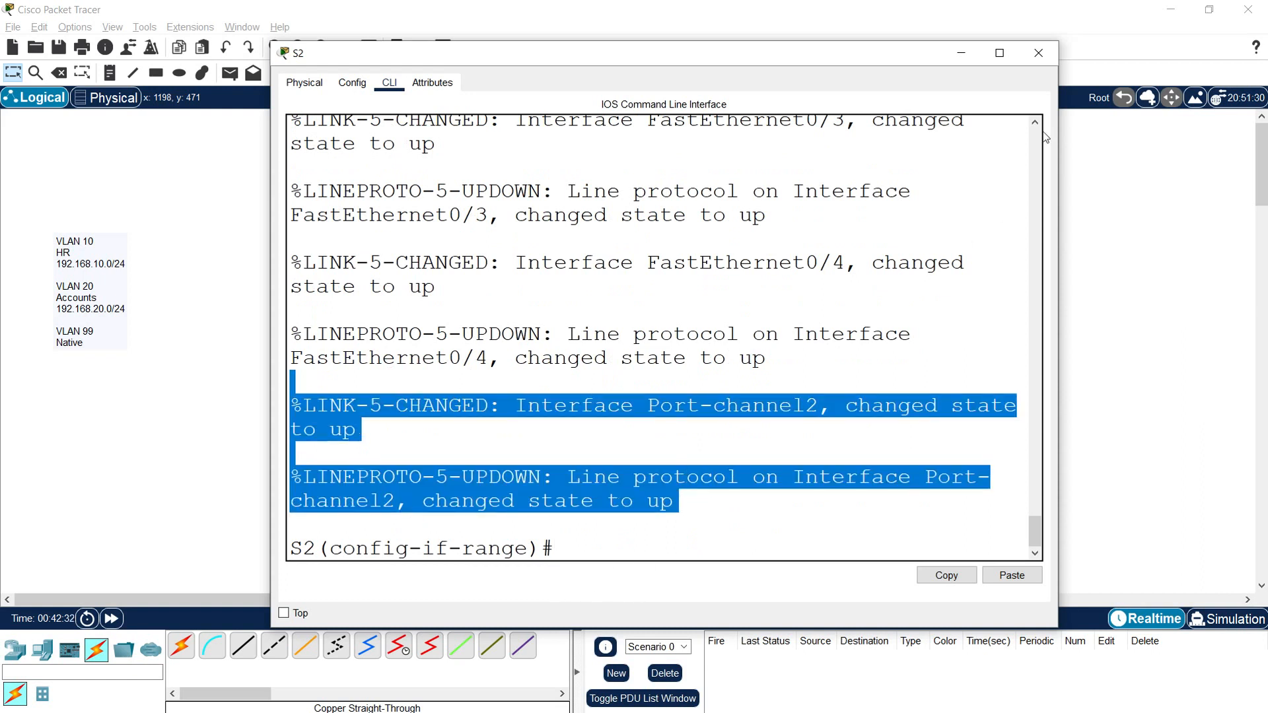
{"action": "left_click", "coordinate": [1037, 53]}
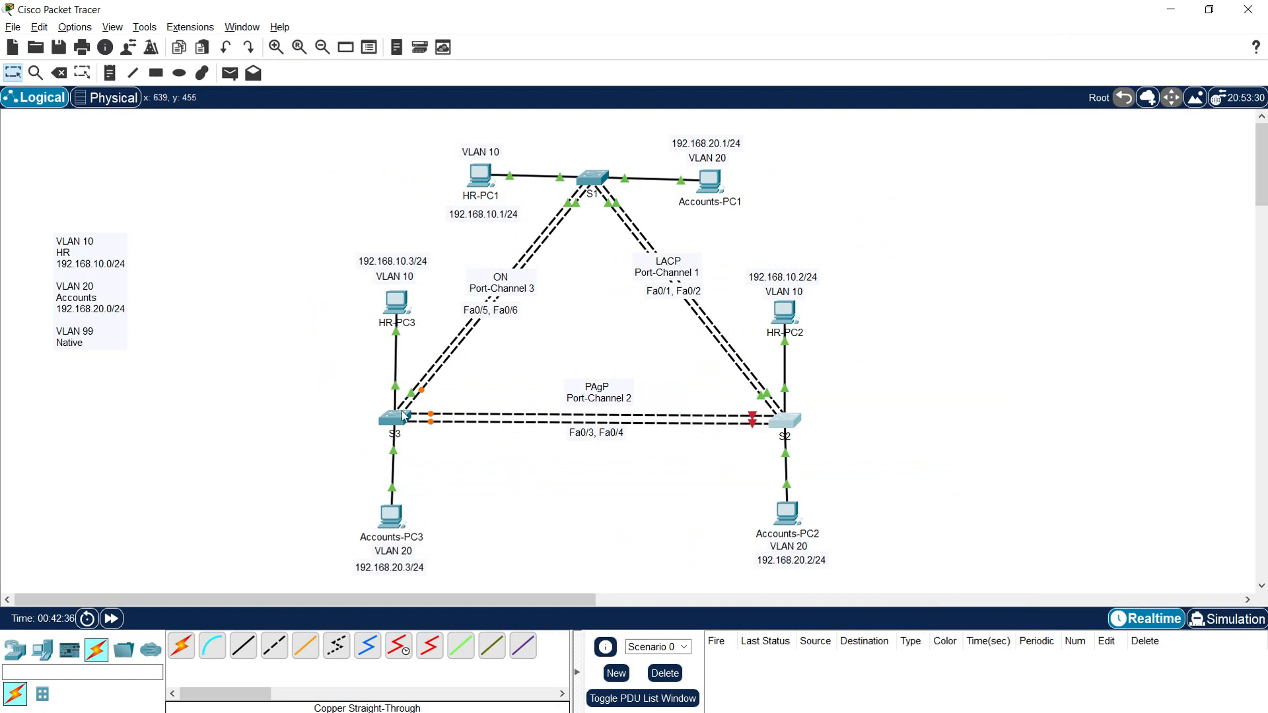
{"action": "left_click", "coordinate": [111, 619]}
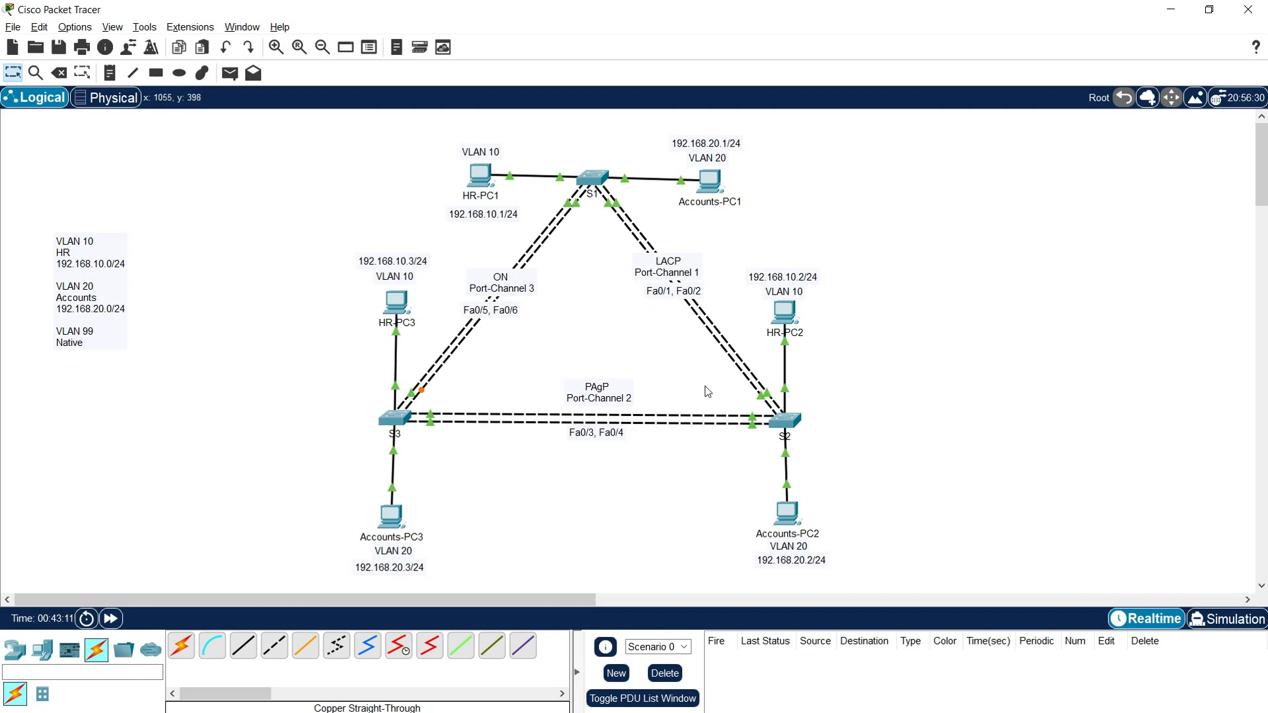
- Reopen S2's command line in a maximized window and leave configuration mode with end
{"action": "left_click", "coordinate": [782, 426]}
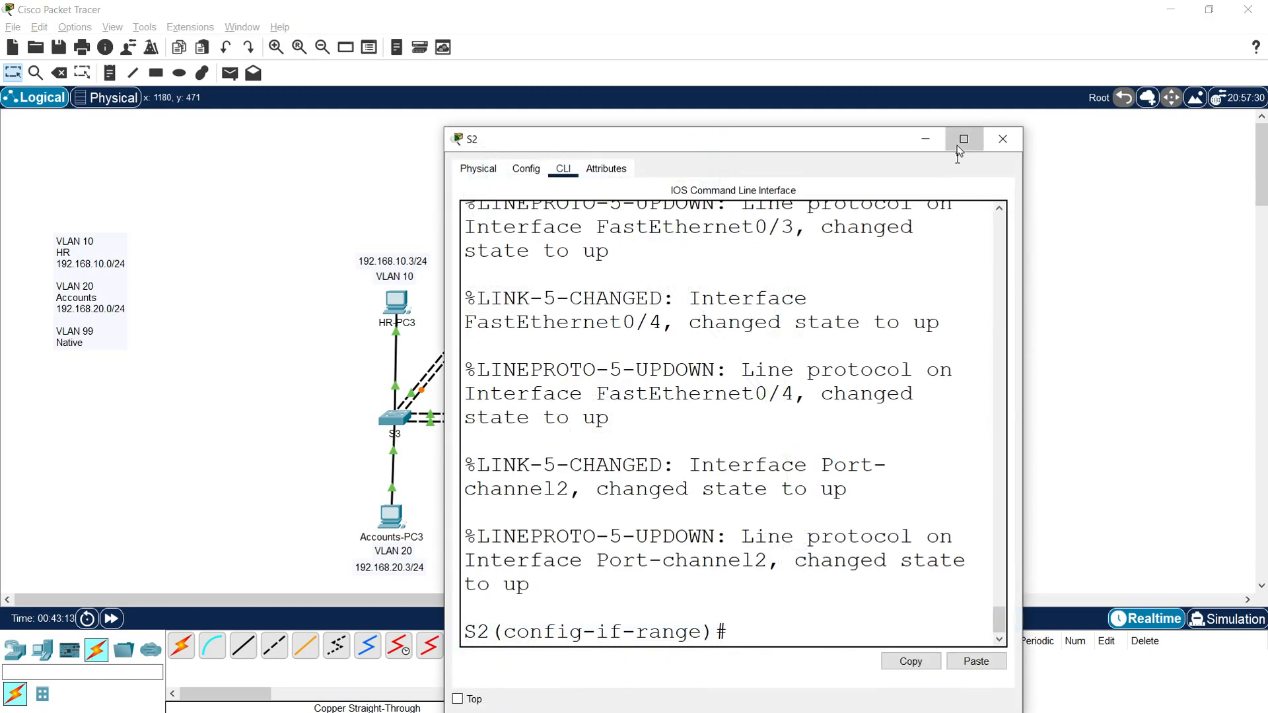
{"action": "left_click", "coordinate": [963, 141]}
{"action": "type", "text": "end"}
{"action": "key", "text": "Return"}
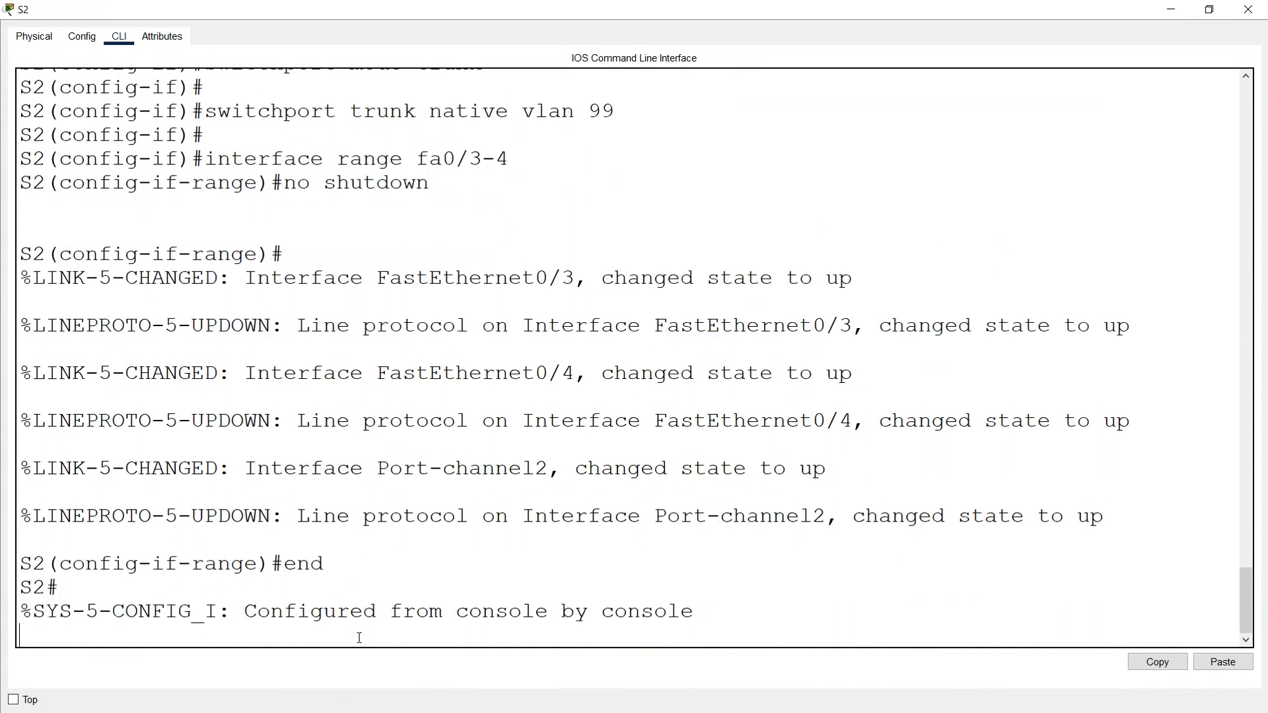
- Run show etherchannel summary on S2 and highlight the ports, protocol and status in the port-channel 2 row
{"action": "type", "text": "show etherchannel summar"}
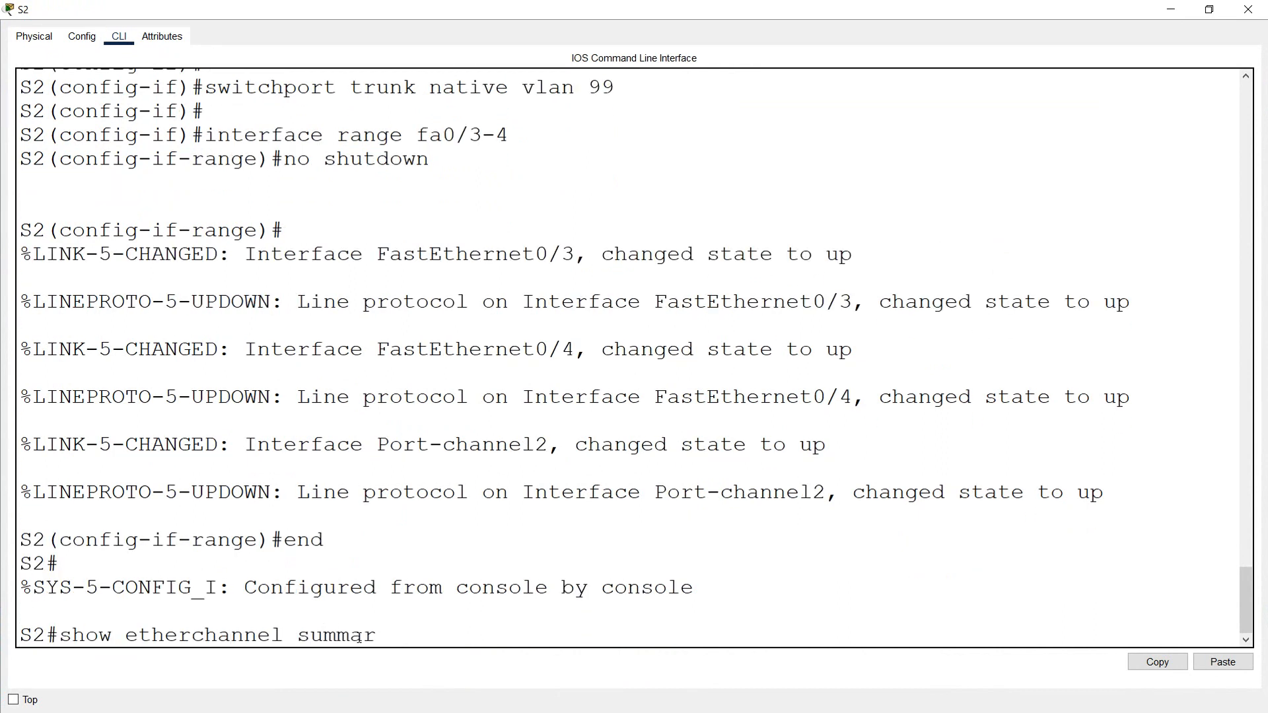
{"action": "type", "text": "y"}
{"action": "key", "text": "Return"}
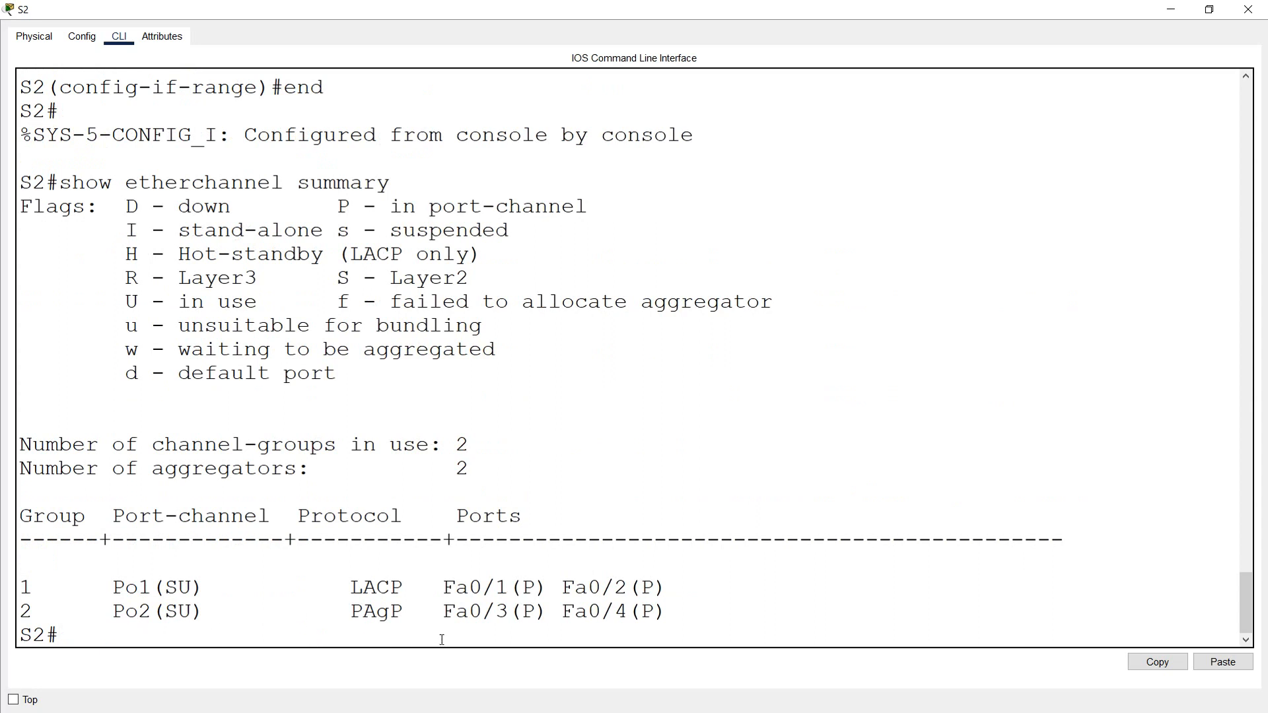
{"action": "left_click_drag", "start_coordinate": [443, 613], "coordinate": [667, 613]}
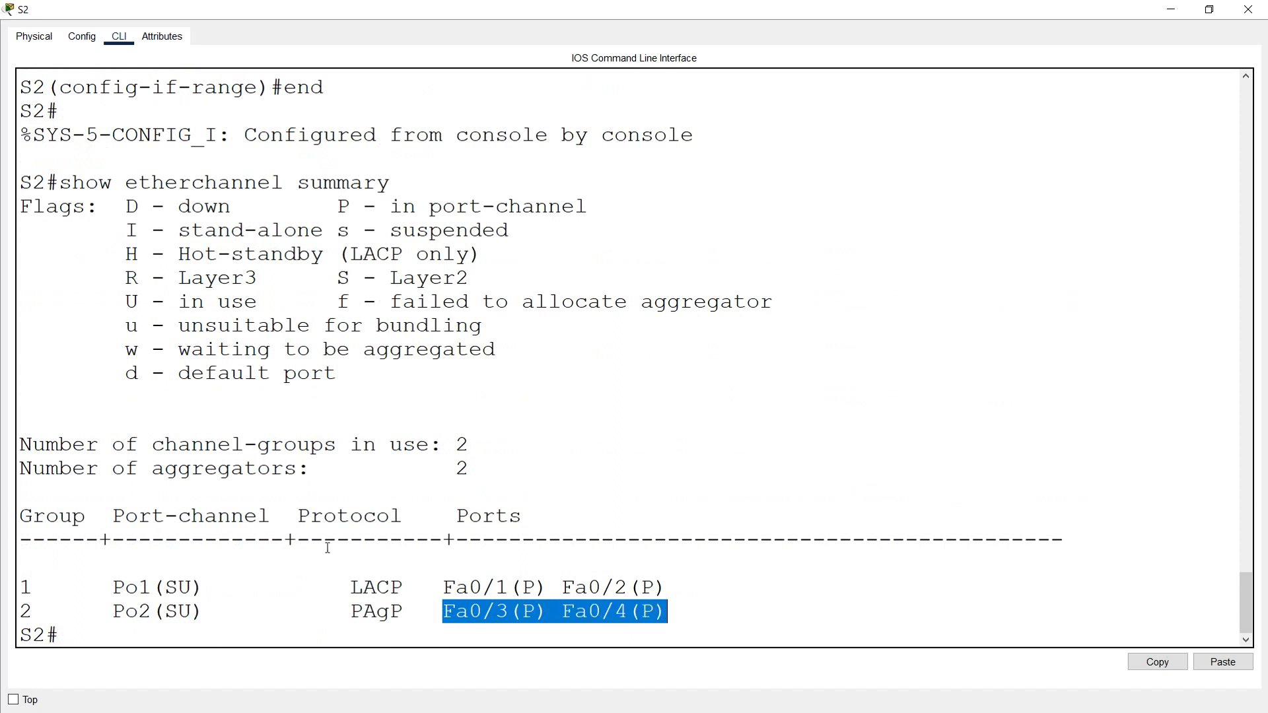
{"action": "left_click_drag", "start_coordinate": [336, 609], "coordinate": [406, 611]}
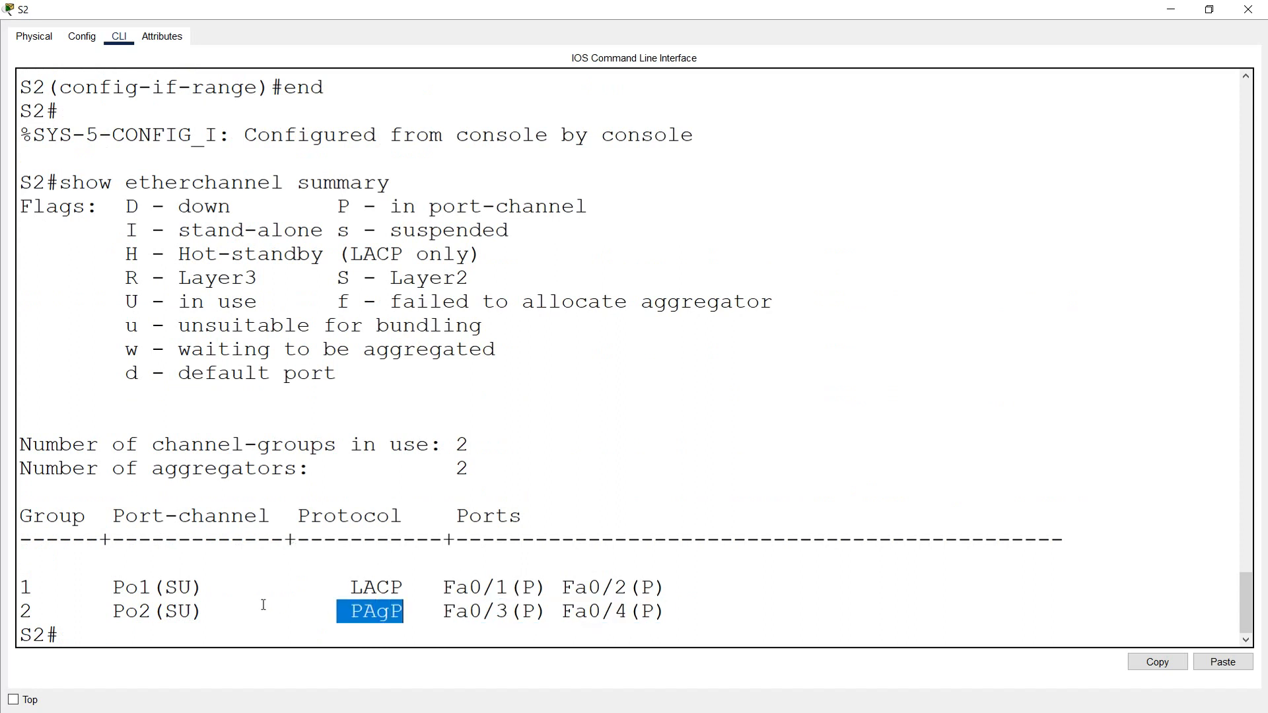
{"action": "left_click_drag", "start_coordinate": [114, 612], "coordinate": [218, 611]}
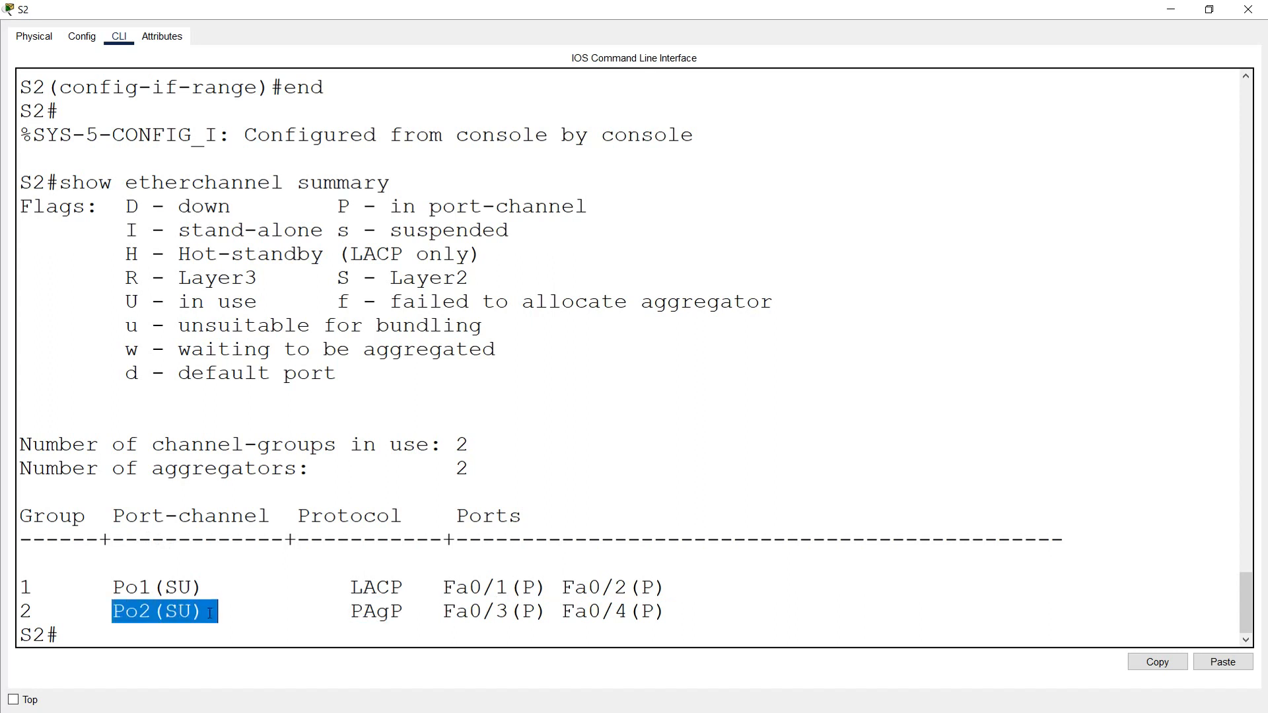
- Run show interfaces trunk on S2, highlight the Po2 trunk details and close the switch's window
{"action": "left_click", "coordinate": [158, 638]}
{"action": "type", "text": "show interfac"}
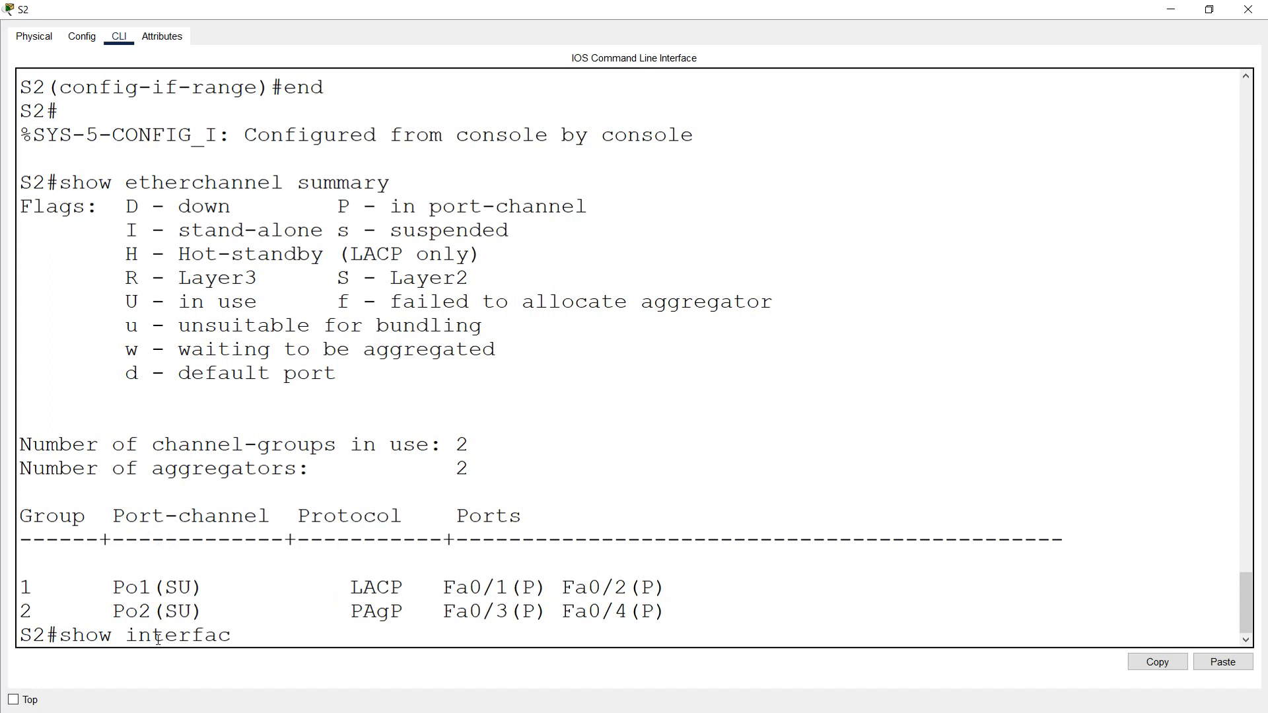
{"action": "type", "text": "es trunk"}
{"action": "key", "text": "Return"}
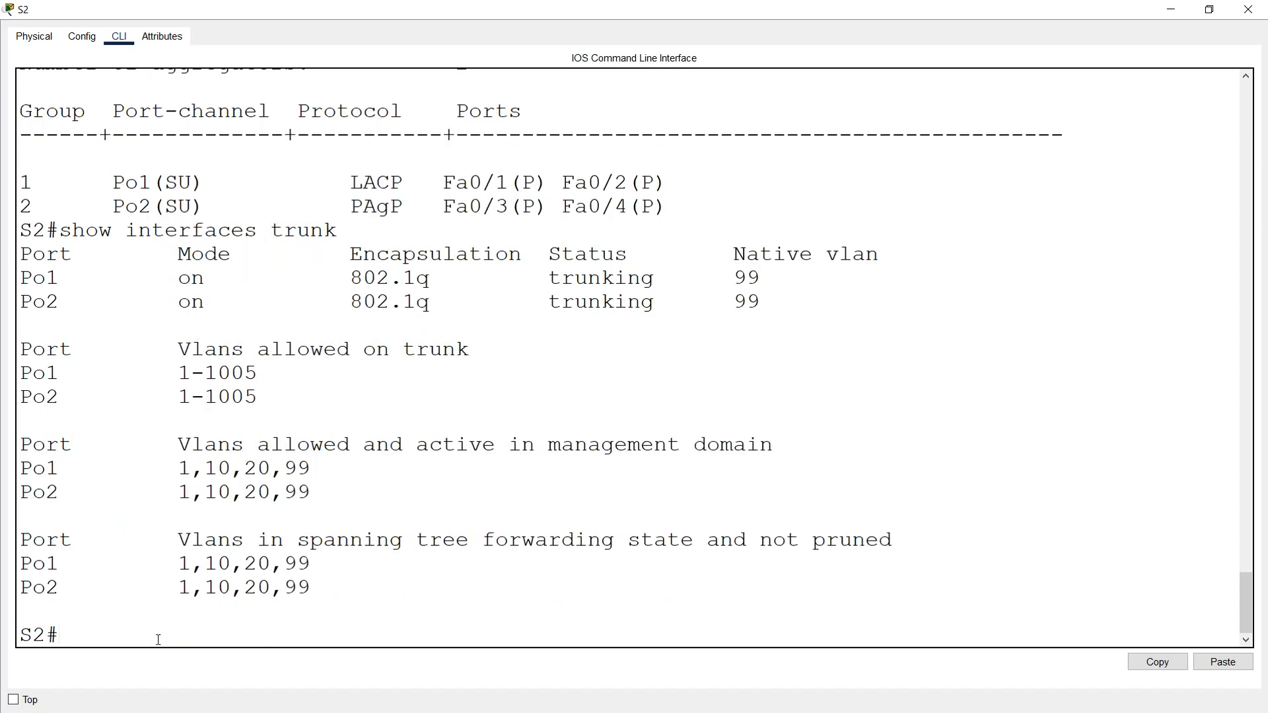
{"action": "left_click_drag", "start_coordinate": [19, 302], "coordinate": [59, 304]}
{"action": "left_click_drag", "start_coordinate": [549, 303], "coordinate": [759, 304]}
{"action": "left_click_drag", "start_coordinate": [246, 302], "coordinate": [190, 304]}
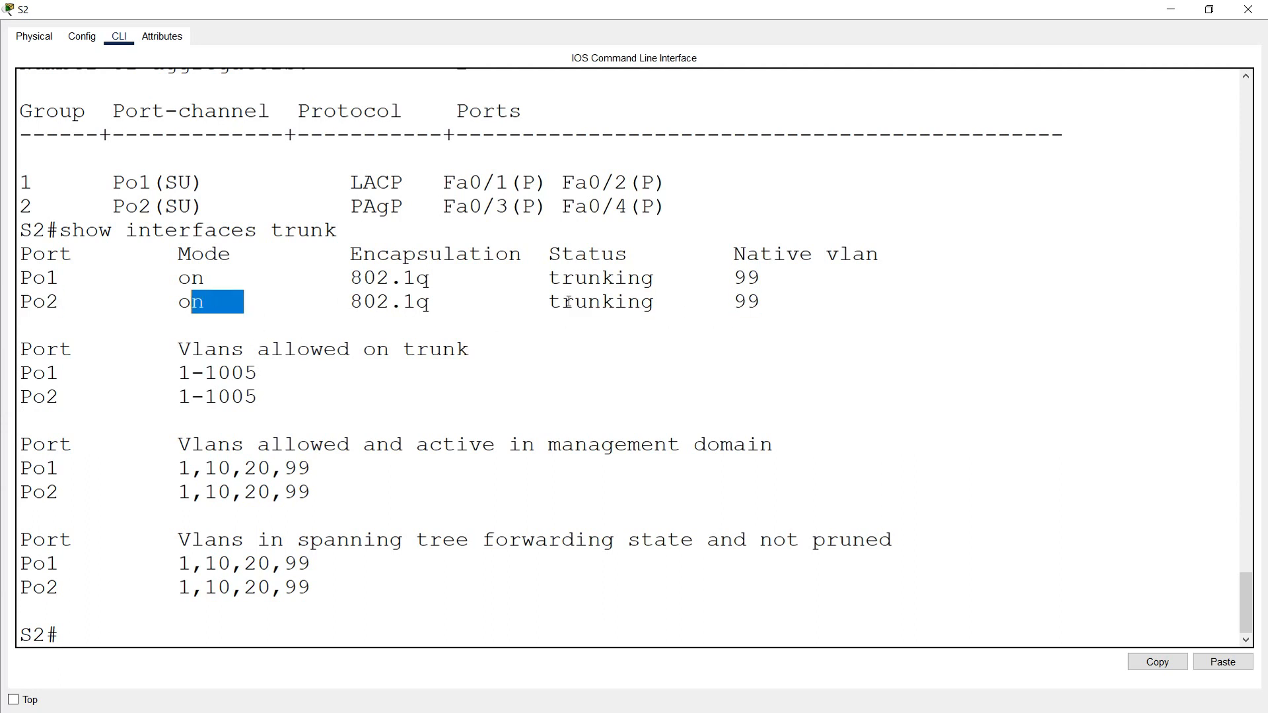
{"action": "left_click", "coordinate": [1249, 9]}
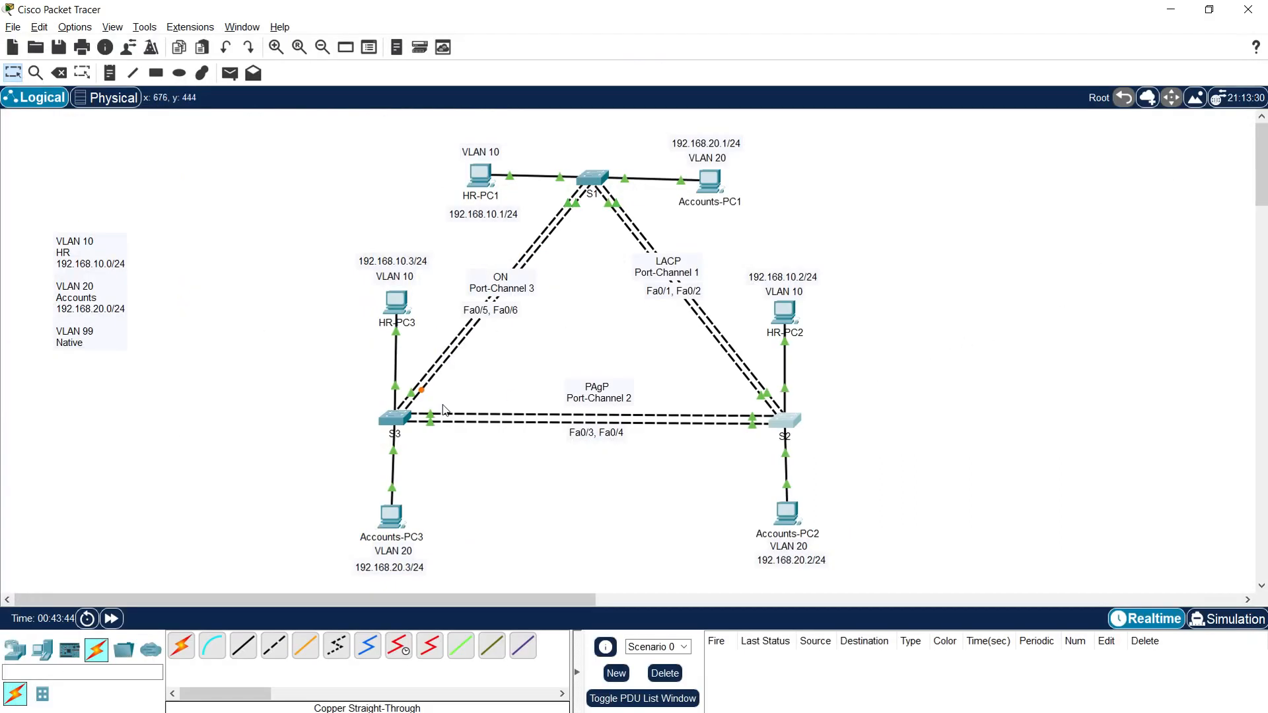
- Open S3's command line in a maximized window and leave configuration mode with end
{"action": "left_click", "coordinate": [395, 417]}
{"action": "left_click", "coordinate": [963, 139]}
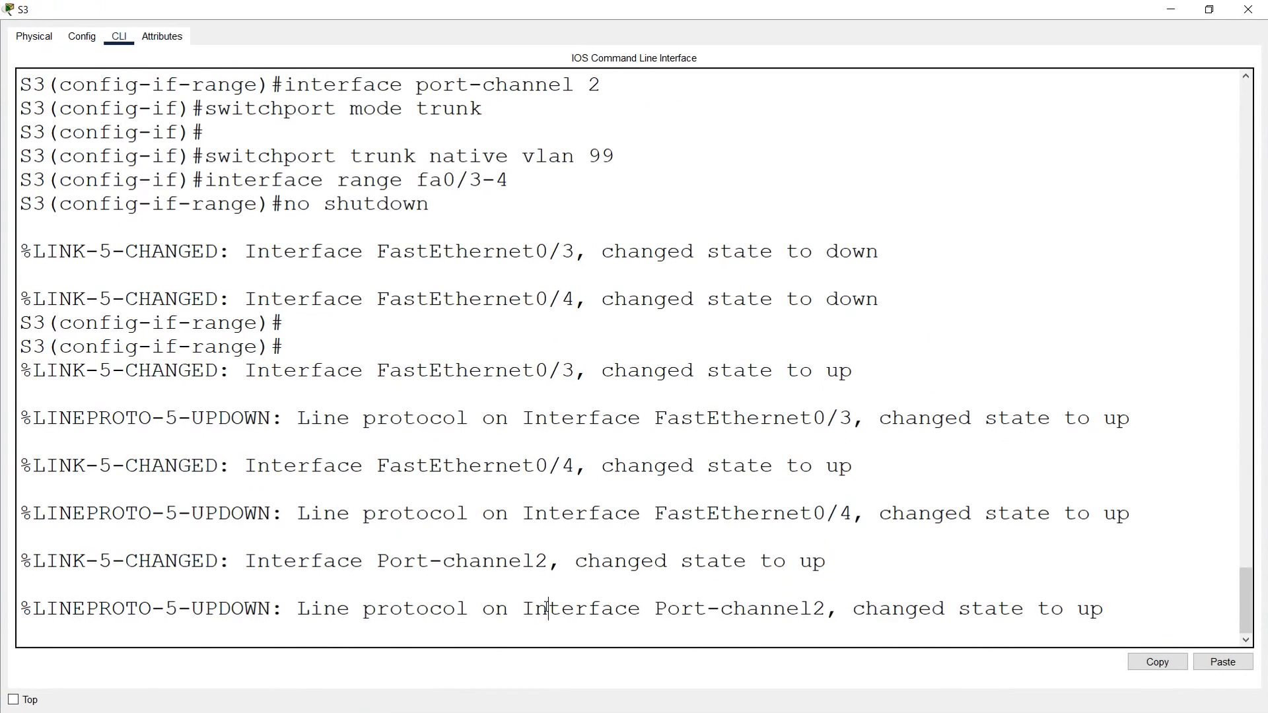
{"action": "type", "text": "end"}
{"action": "key", "text": "Return"}
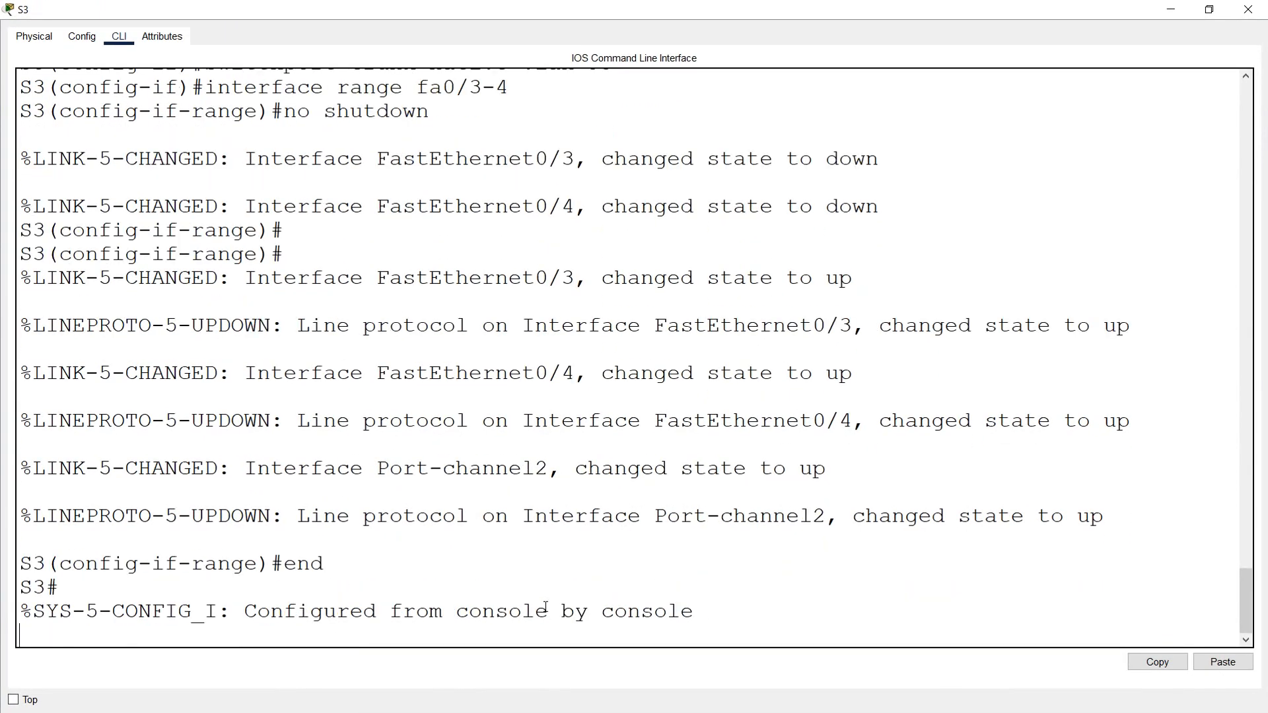
- Run show etherchannel summary on S3 and check the port-channel 2 entry
{"action": "type", "text": "show etherchannel summary"}
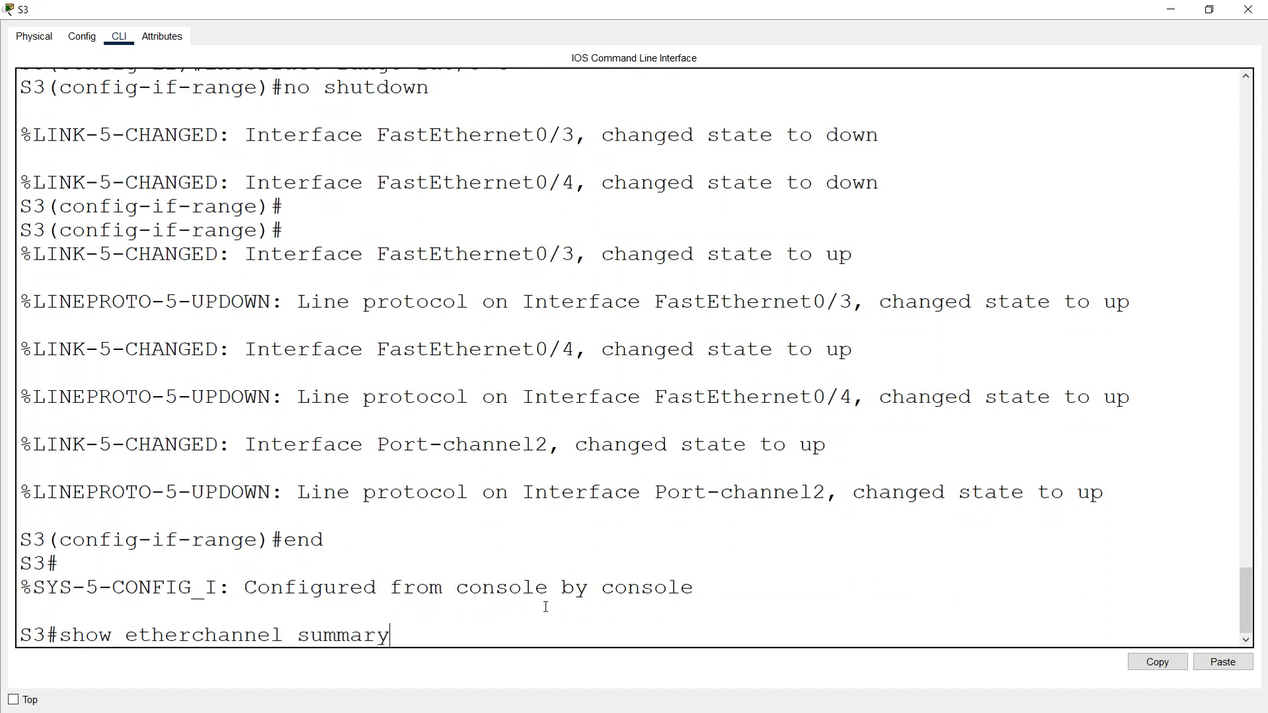
{"action": "key", "text": "Return"}
{"action": "left_click_drag", "start_coordinate": [127, 611], "coordinate": [422, 611]}
{"action": "left_click", "coordinate": [439, 611]}
- Run show interfaces trunk on S3, highlight Po2's native VLAN and close the switch's window
{"action": "type", "text": "show"}
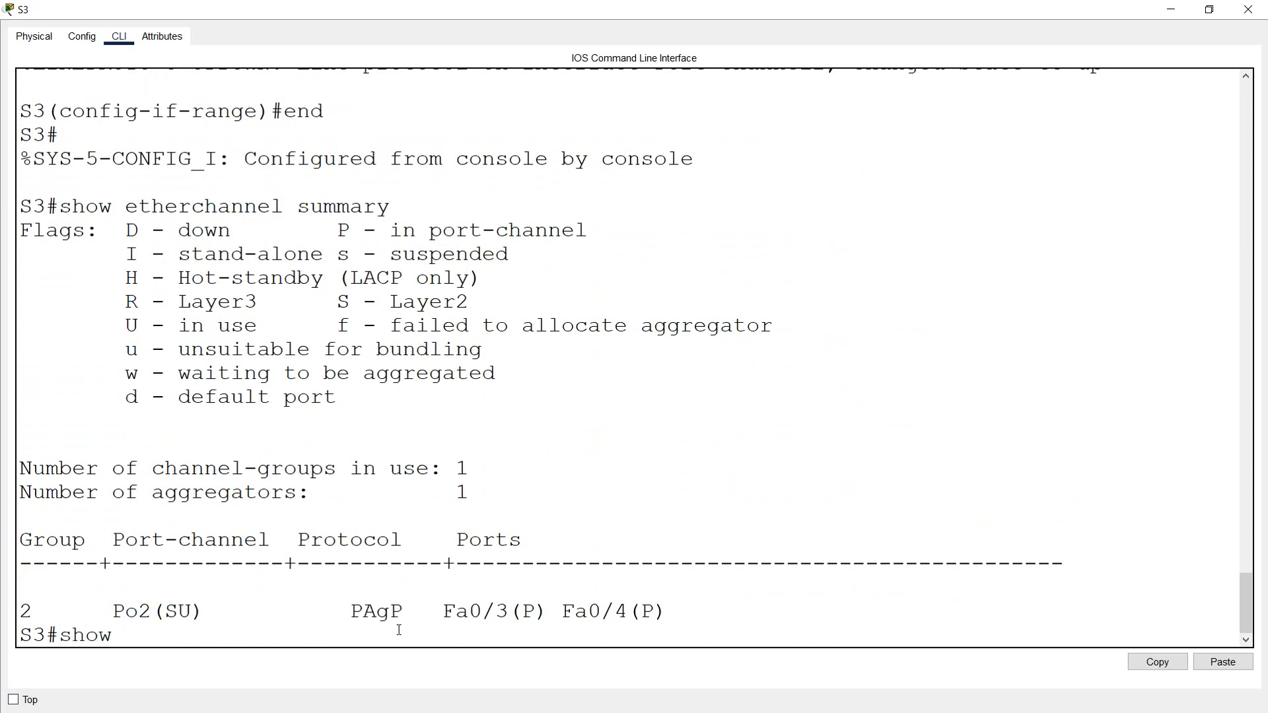
{"action": "type", "text": " interfaces trunk"}
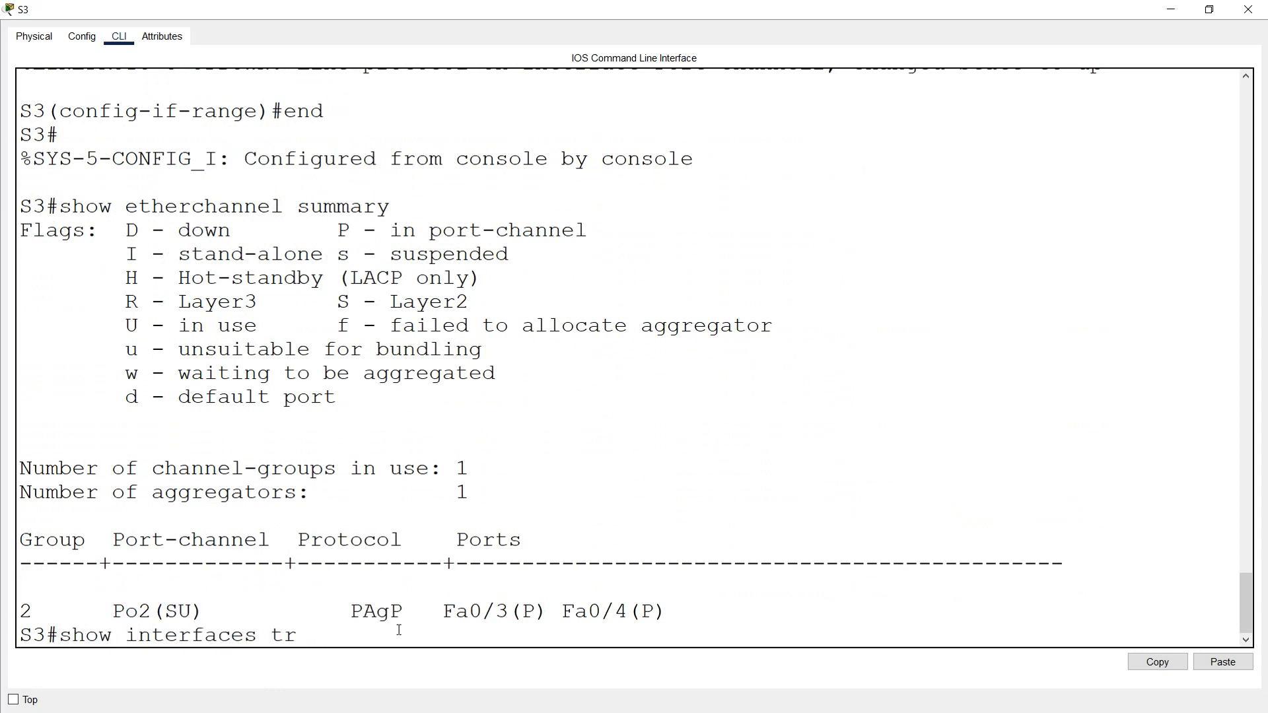
{"action": "key", "text": "Return"}
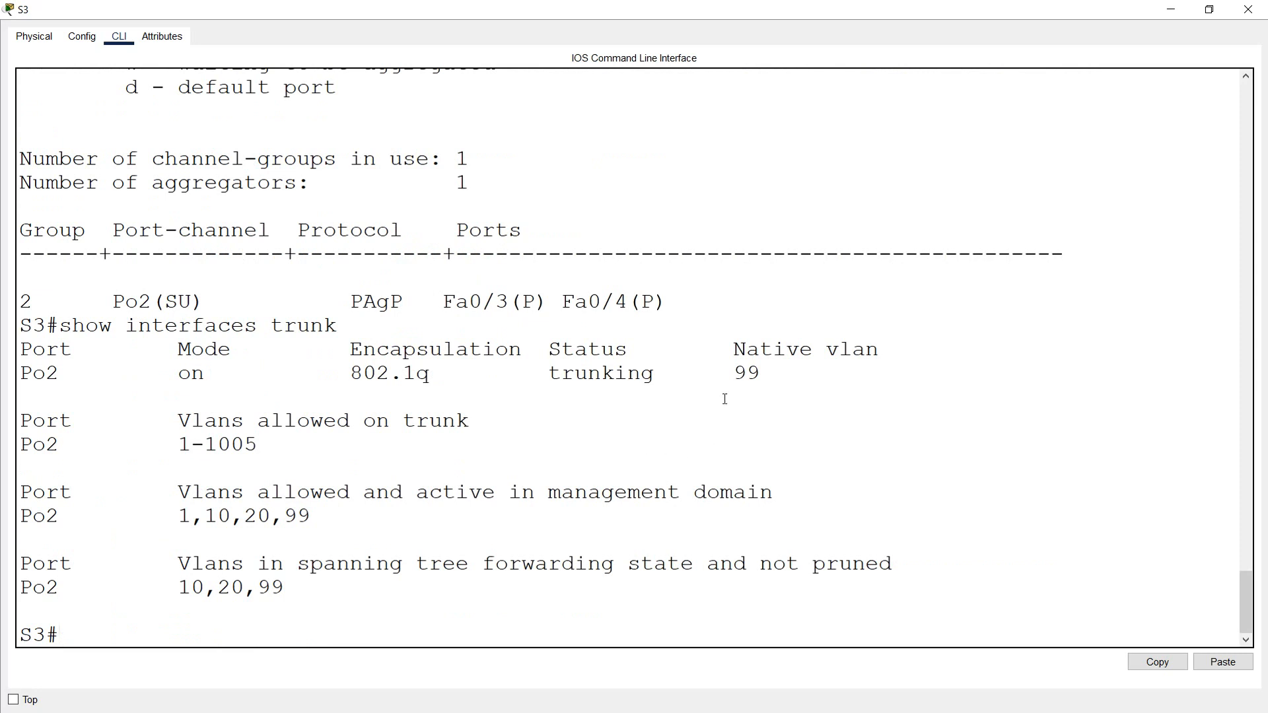
{"action": "left_click_drag", "start_coordinate": [725, 399], "coordinate": [628, 396]}
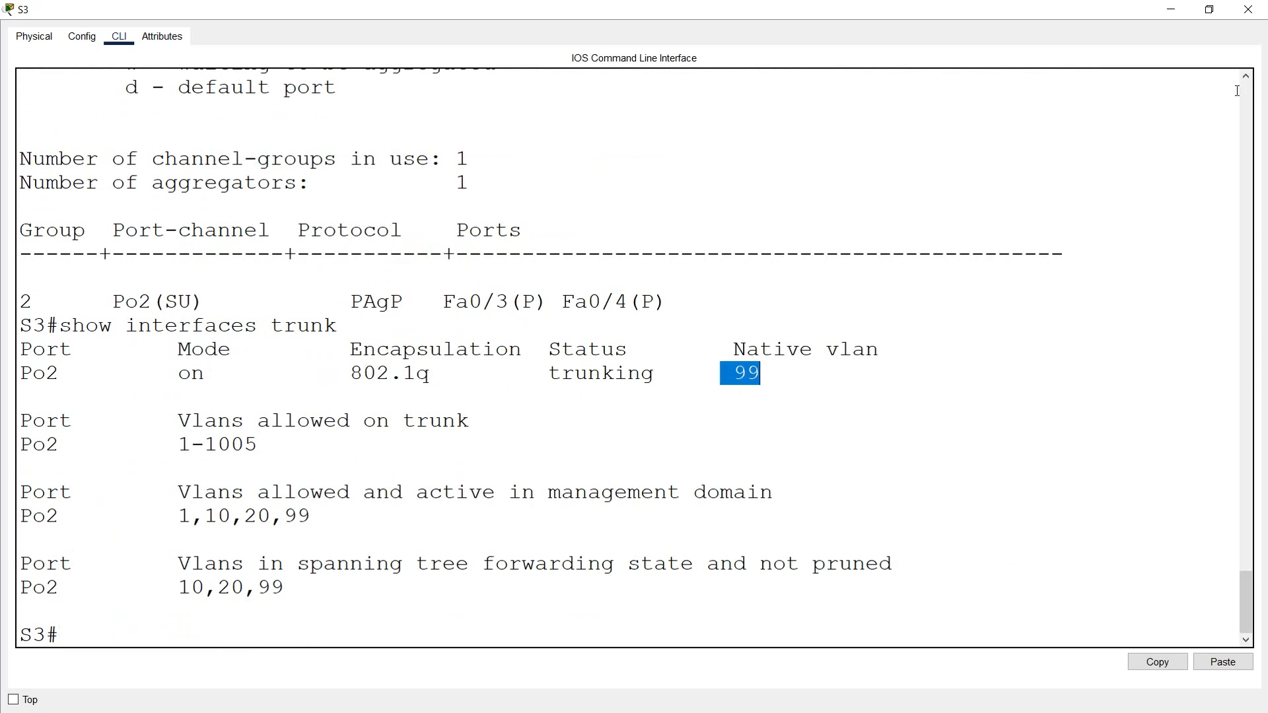
{"action": "left_click", "coordinate": [1248, 9]}
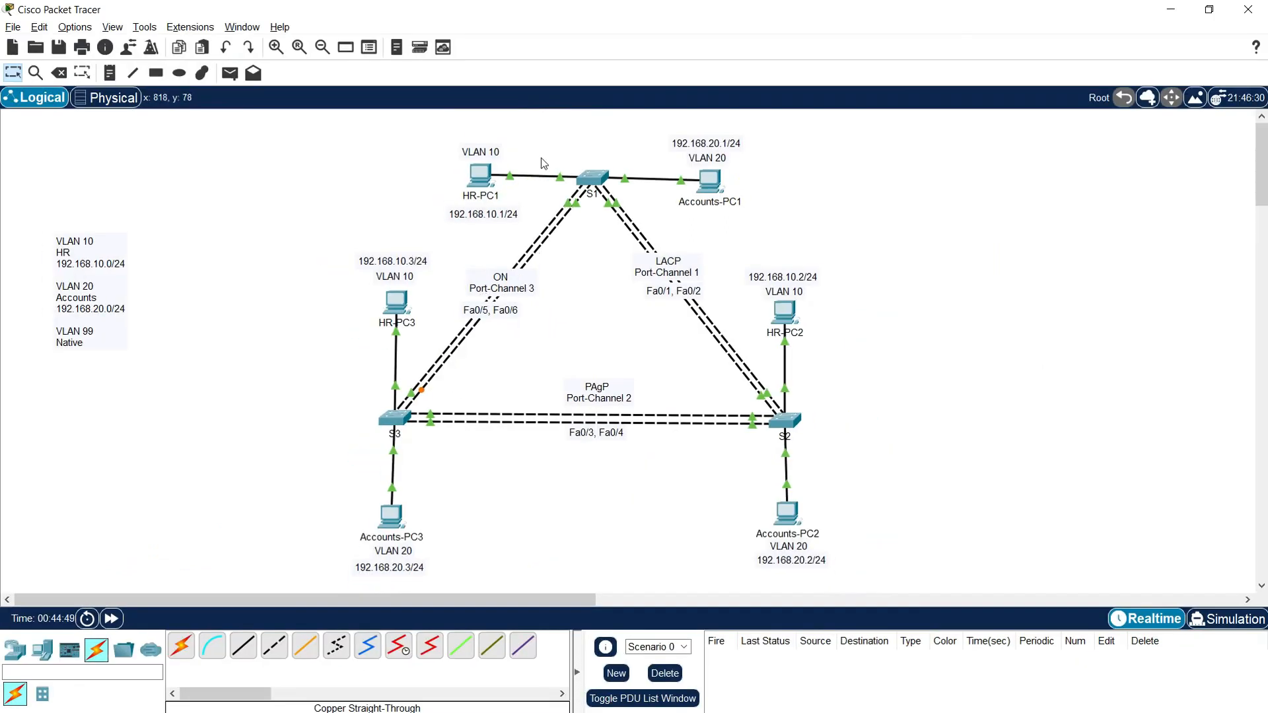
- Open S1's command line and reposition and widen its window before returning to the topology
{"action": "left_click", "coordinate": [589, 178]}
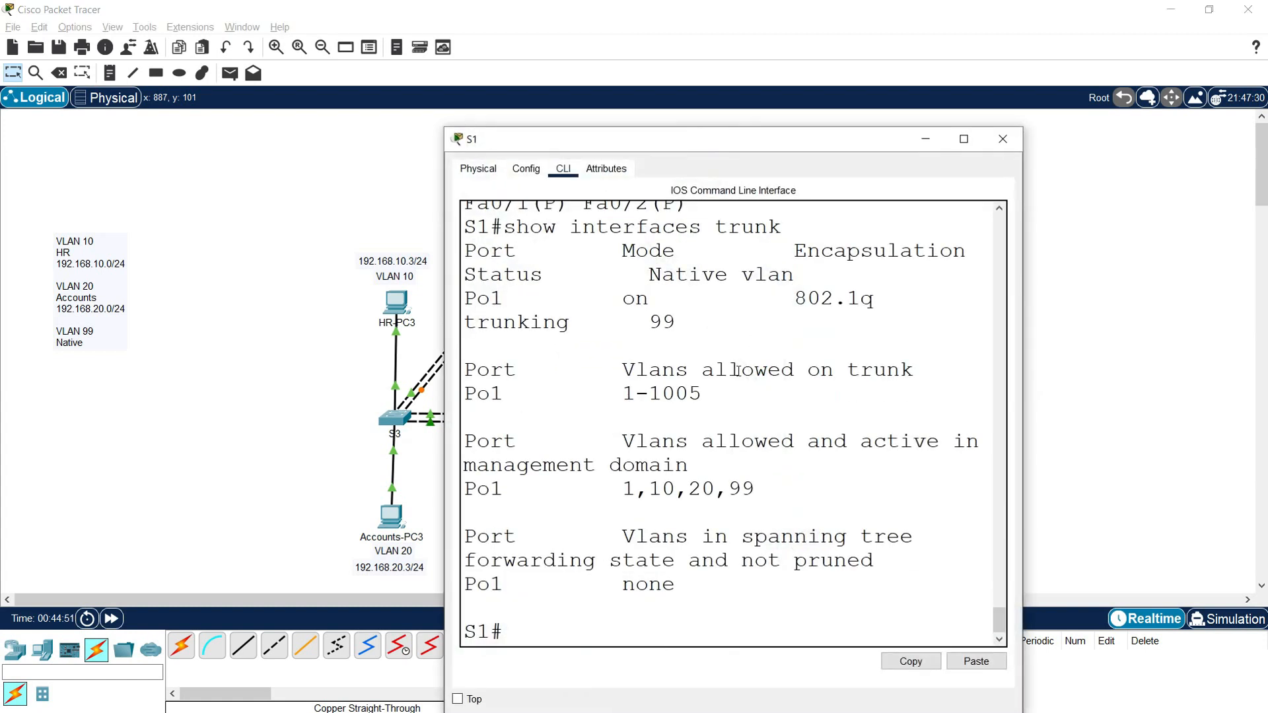
{"action": "left_click_drag", "start_coordinate": [796, 140], "coordinate": [613, 51]}
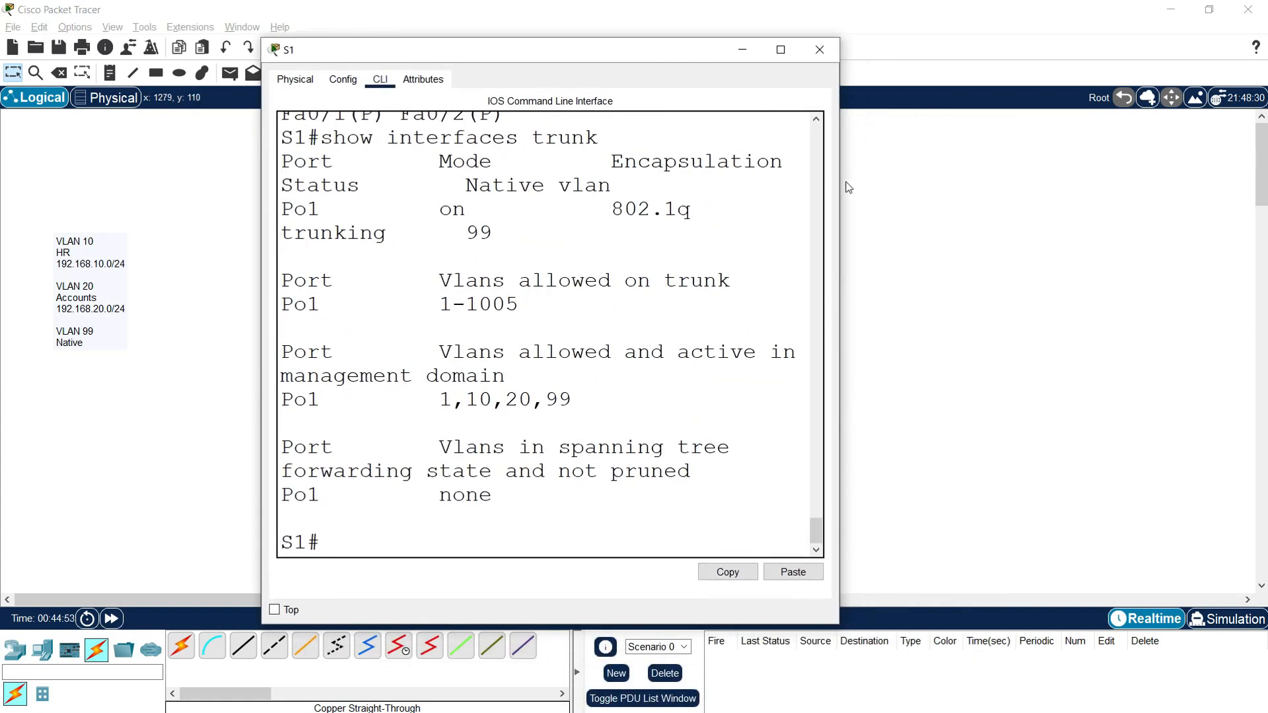
{"action": "left_click_drag", "start_coordinate": [843, 179], "coordinate": [1123, 179]}
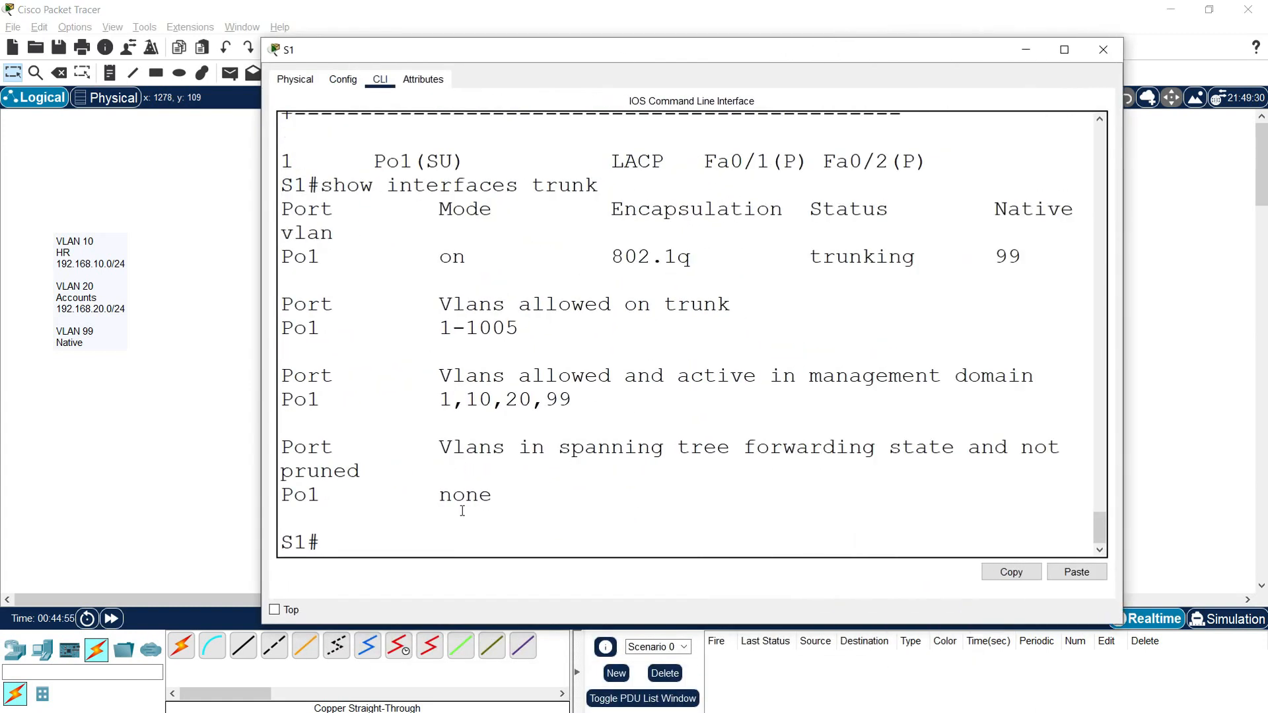
{"action": "left_click", "coordinate": [249, 502]}
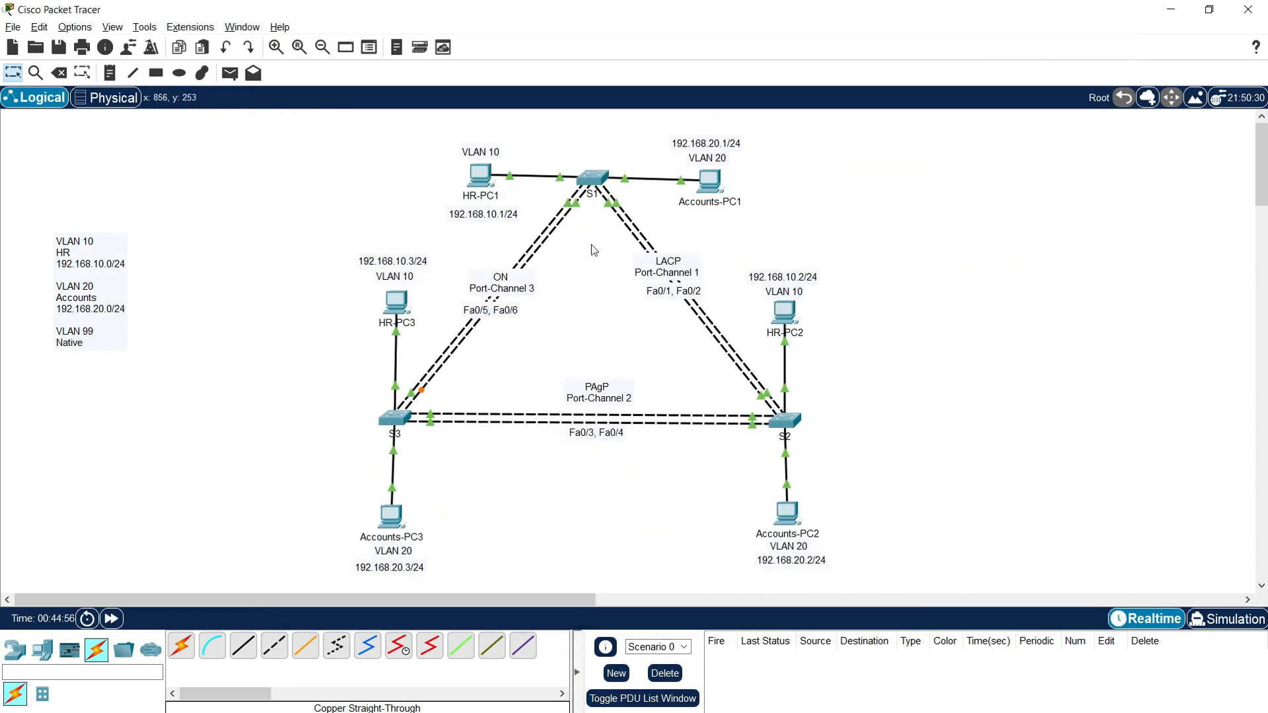
- Reopen S1's command line, enter global configuration mode and shut down interface range fa0/5-6
{"action": "left_click", "coordinate": [595, 178]}
{"action": "type", "text": "configure terminal"}
{"action": "key", "text": "Return"}
{"action": "type", "text": "interf"}
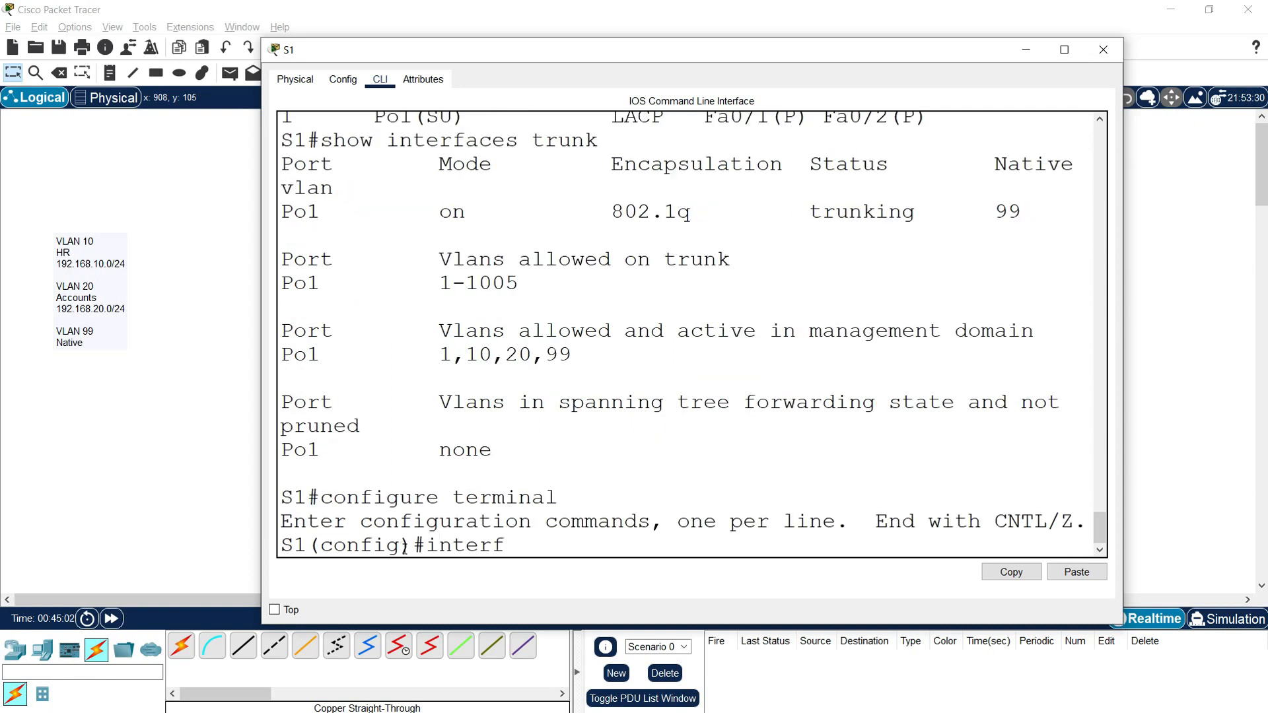
{"action": "type", "text": "ace range fa0/5-6"}
{"action": "key", "text": "Return"}
{"action": "type", "text": "shutdown"}
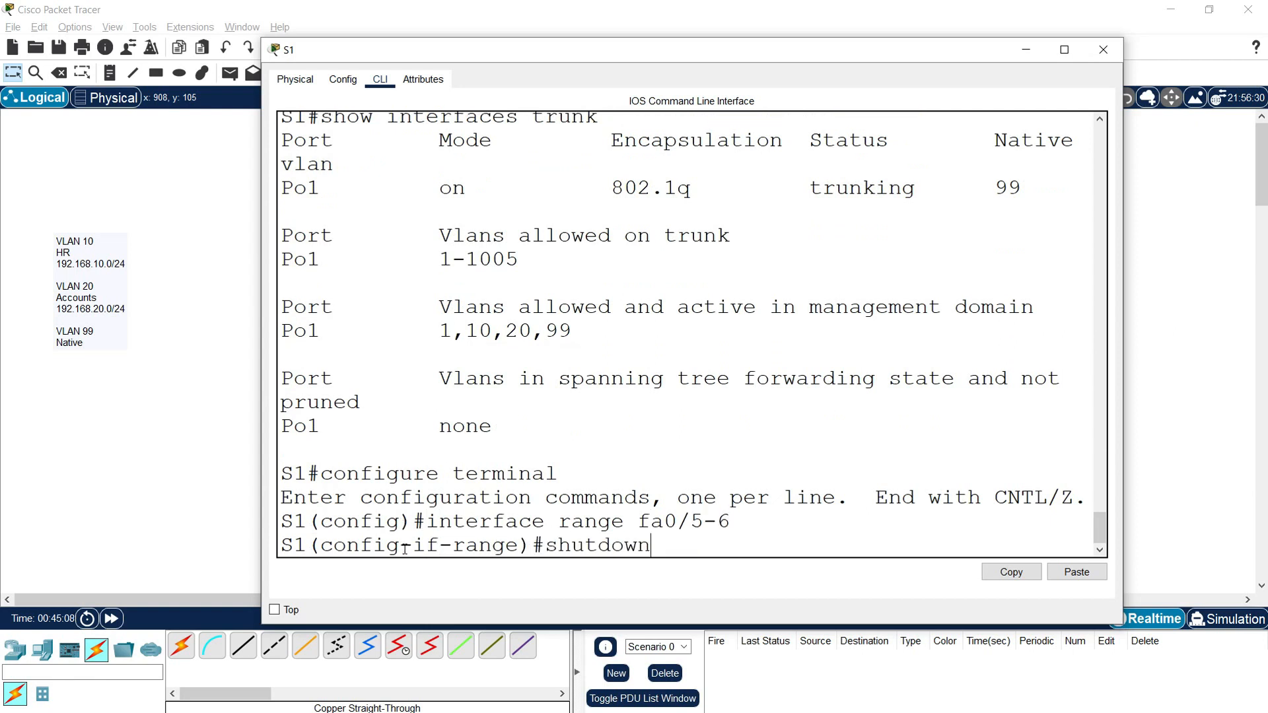
{"action": "key", "text": "Return"}
- Assign S1's interface range fa0/5-6 to an unnegotiated EtherChannel with channel-group 3 mode on
{"action": "type", "text": "channel-group"}
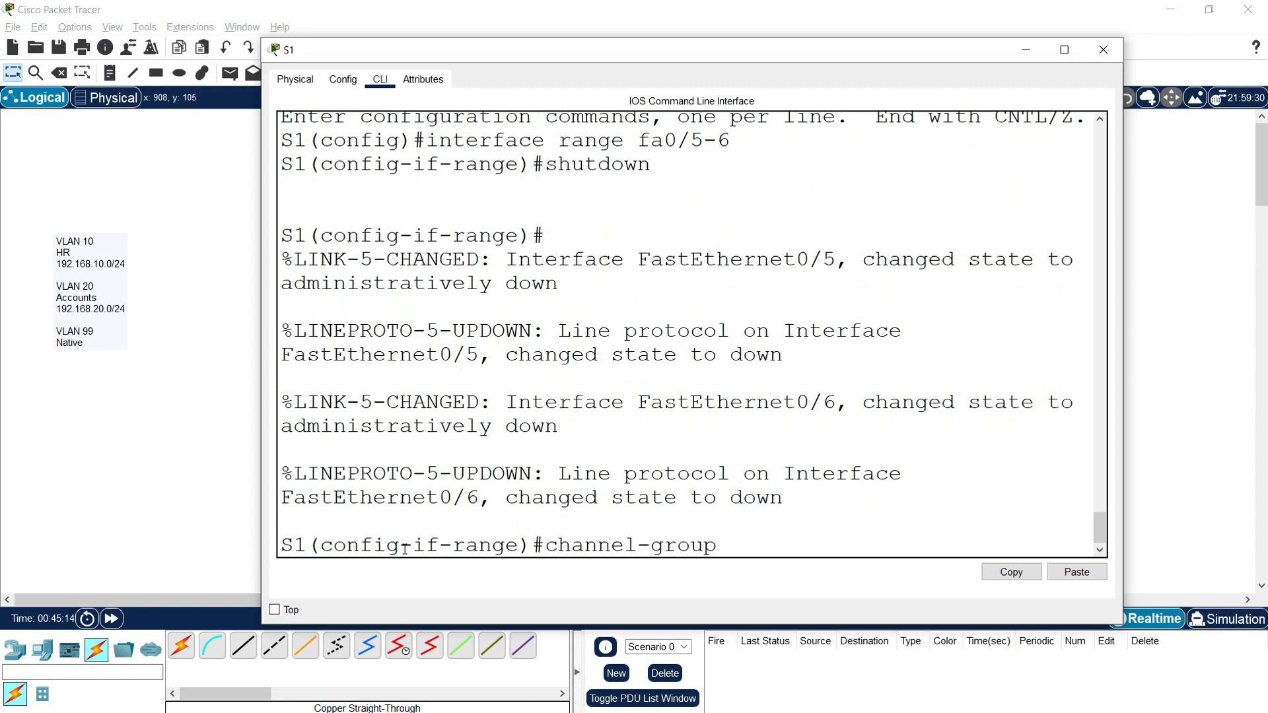
{"action": "type", "text": " 3 mode"}
{"action": "key", "text": "BackSpace"}
{"action": "key", "text": "BackSpace"}
{"action": "key", "text": "BackSpace"}
{"action": "key", "text": "BackSpace"}
{"action": "type", "text": "mode on"}
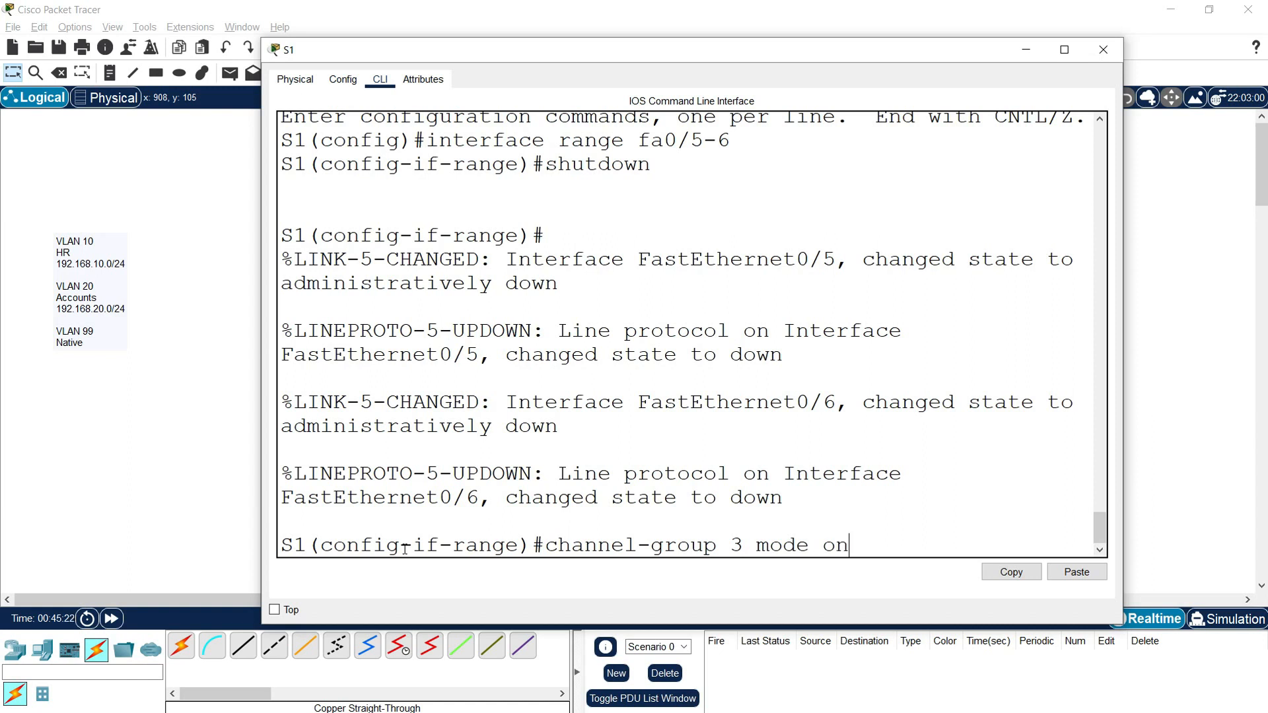
{"action": "key", "text": "Return"}
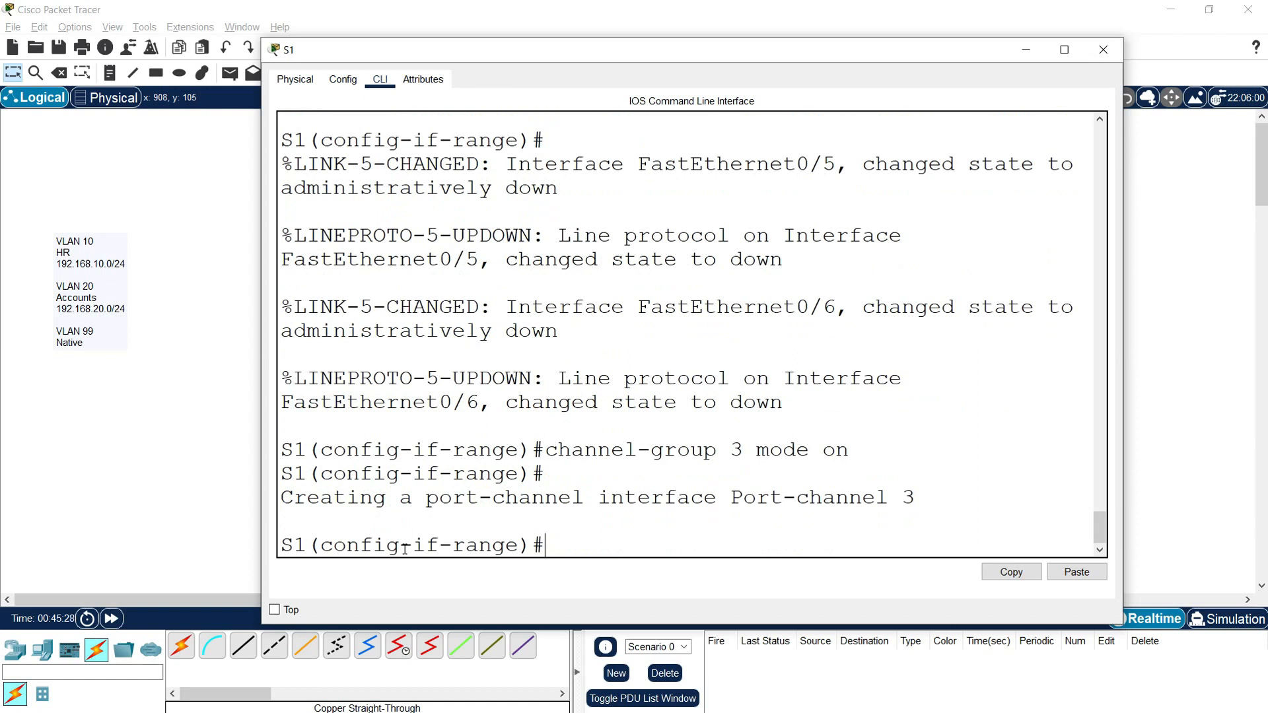
- Enter interface port-channel 3 on S1 and make it a trunk with switchport mode trunk
{"action": "type", "text": "interface"}
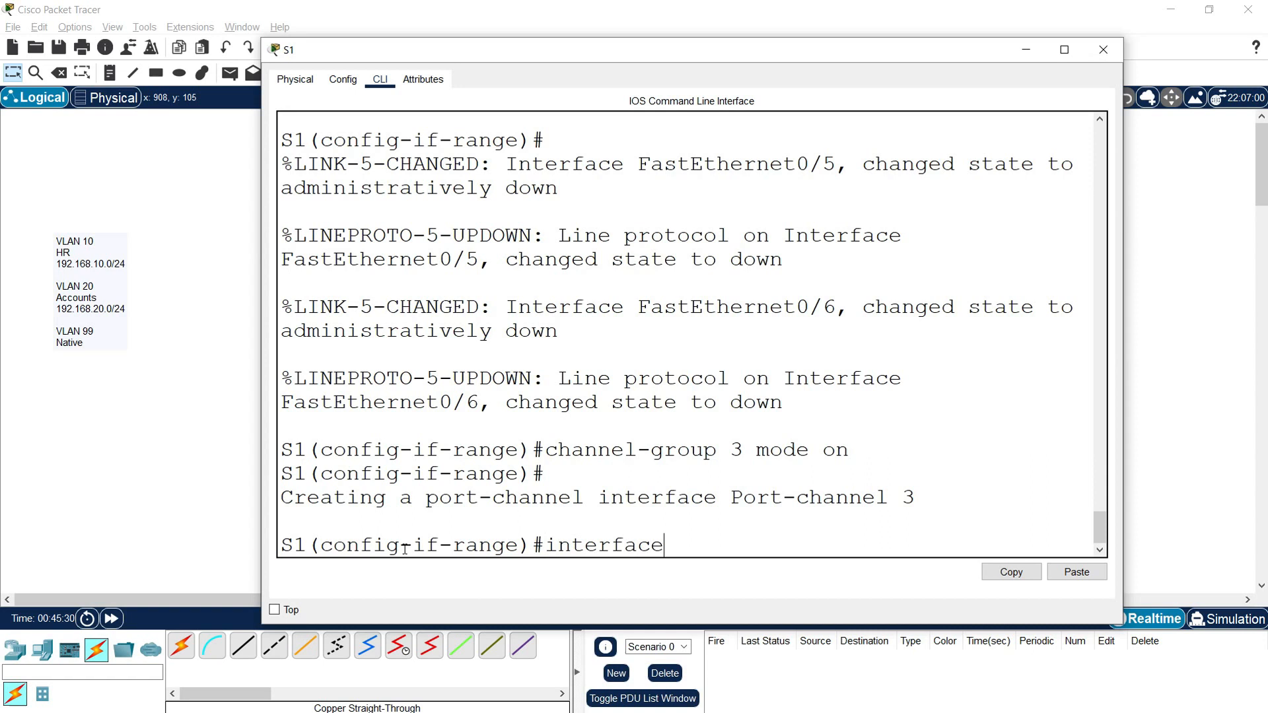
{"action": "type", "text": " port-channel 3"}
{"action": "key", "text": "Return"}
{"action": "type", "text": "switchport mode trunk"}
{"action": "key", "text": "Return"}
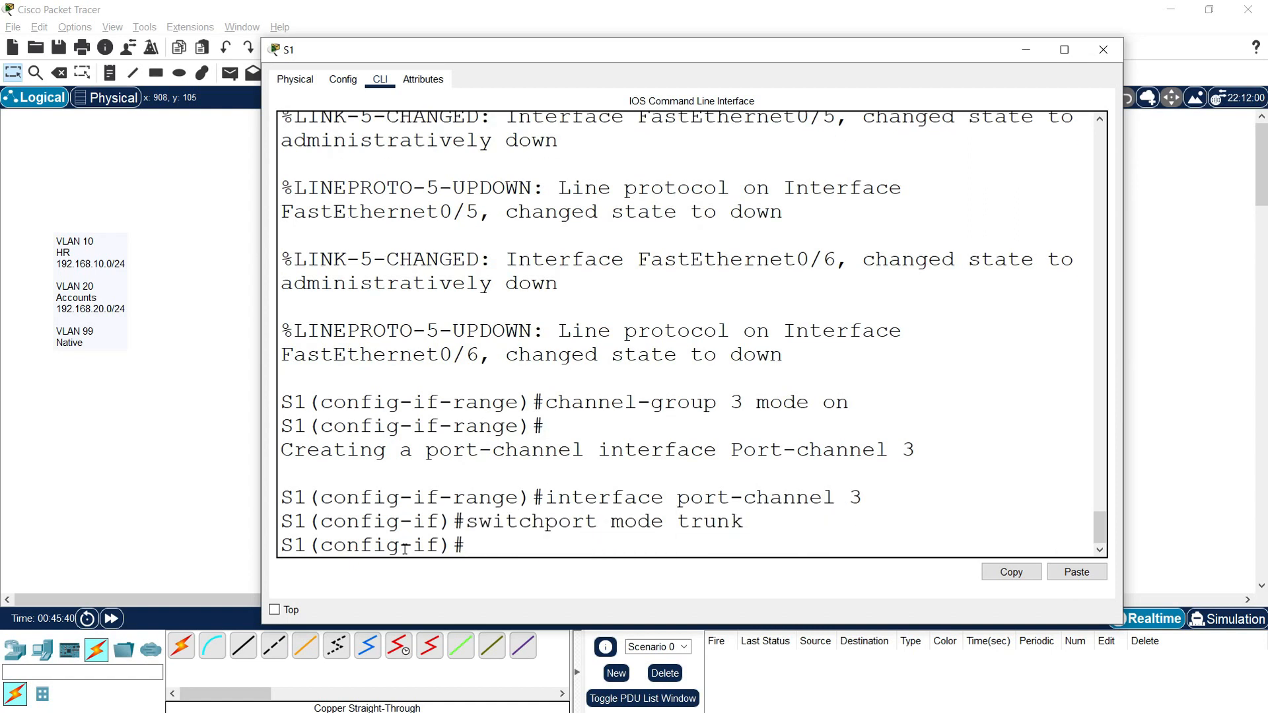
- Set port-channel 3's trunk native VLAN to 99 on S1 and close the switch's window
{"action": "key", "text": "Return"}
{"action": "type", "text": "switchport"}
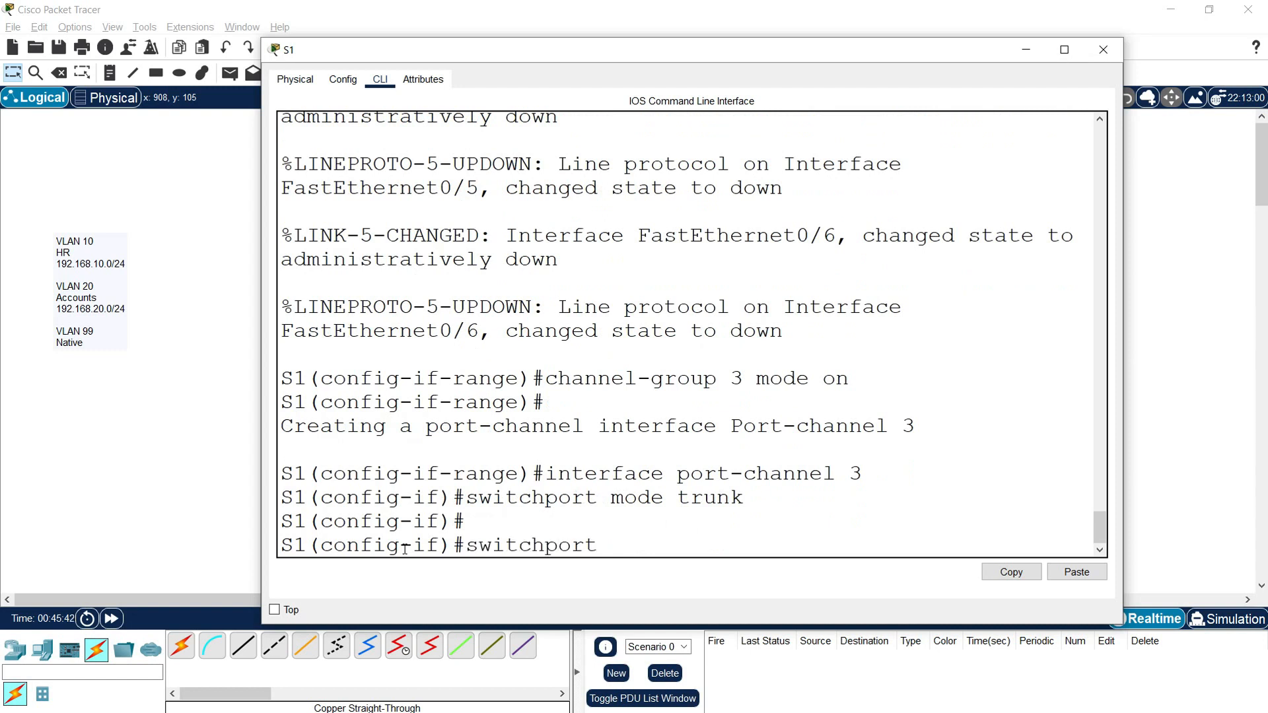
{"action": "type", "text": " trunk native vl"}
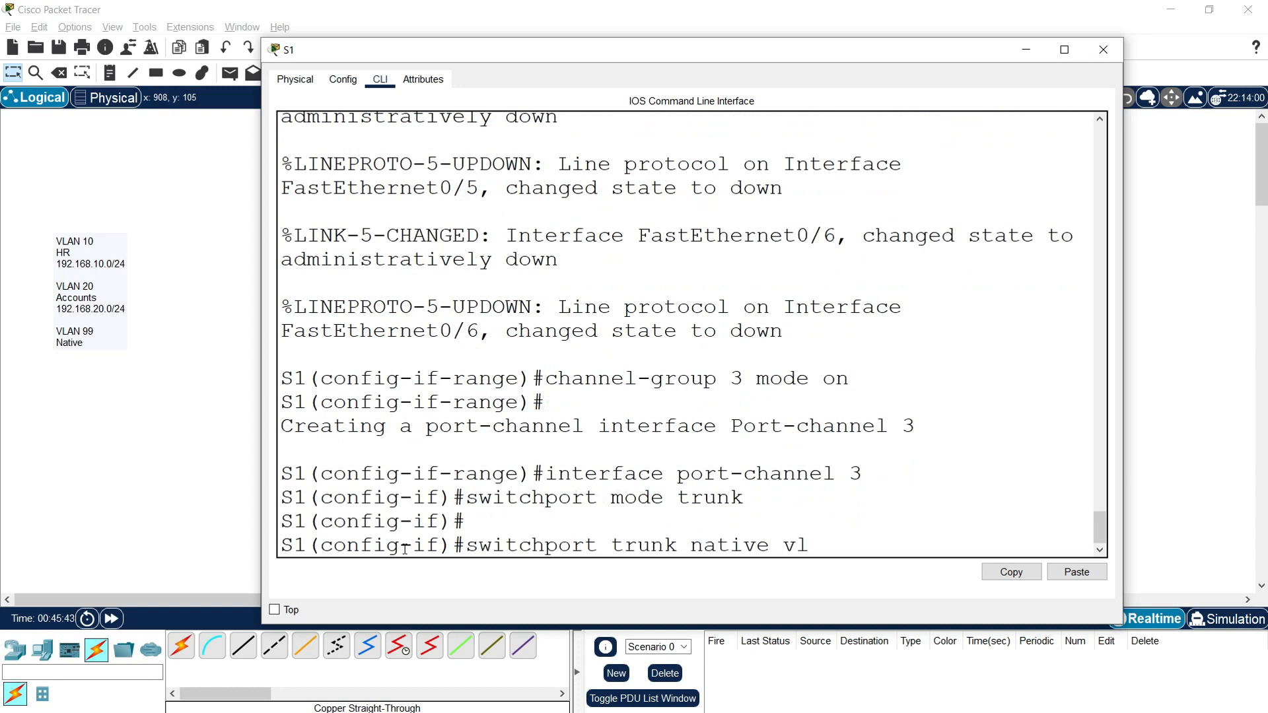
{"action": "type", "text": "an 99"}
{"action": "key", "text": "Return"}
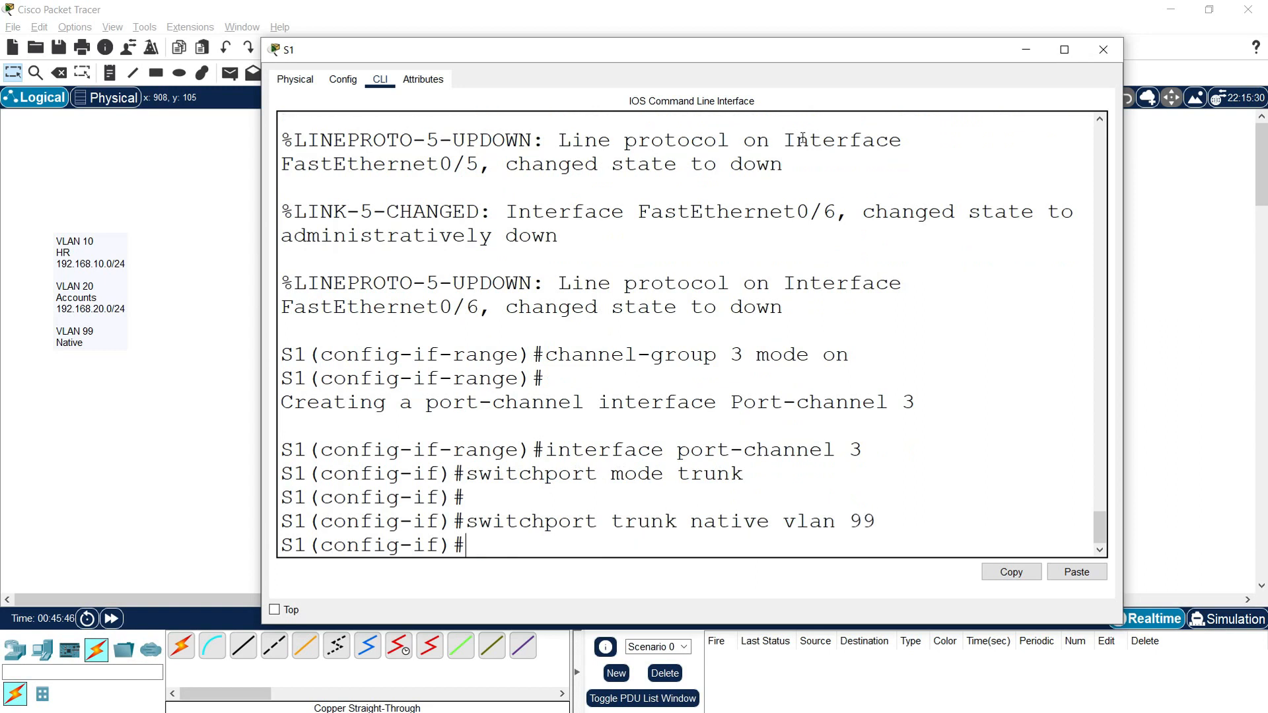
{"action": "left_click", "coordinate": [1103, 50]}
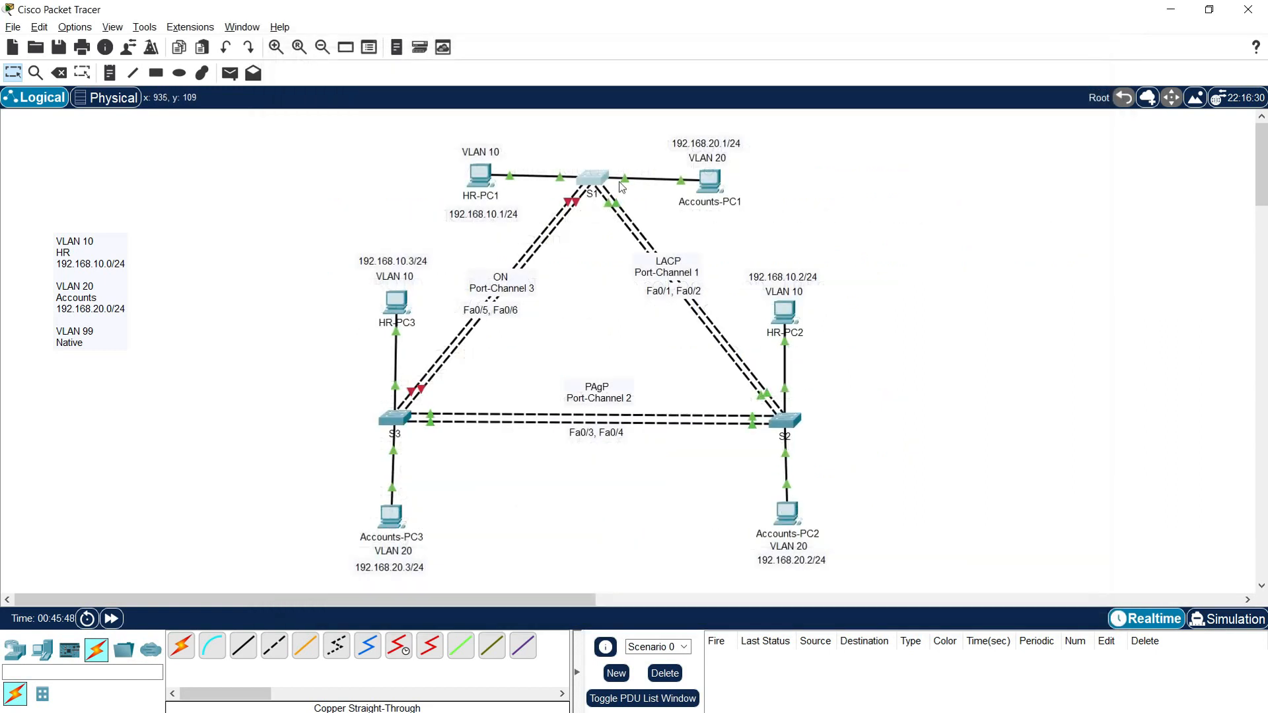
- Open S3's command line and reposition and widen its window
{"action": "left_click", "coordinate": [398, 421]}
{"action": "left_click_drag", "start_coordinate": [674, 124], "coordinate": [422, 49]}
{"action": "left_click_drag", "start_coordinate": [794, 196], "coordinate": [1131, 197]}
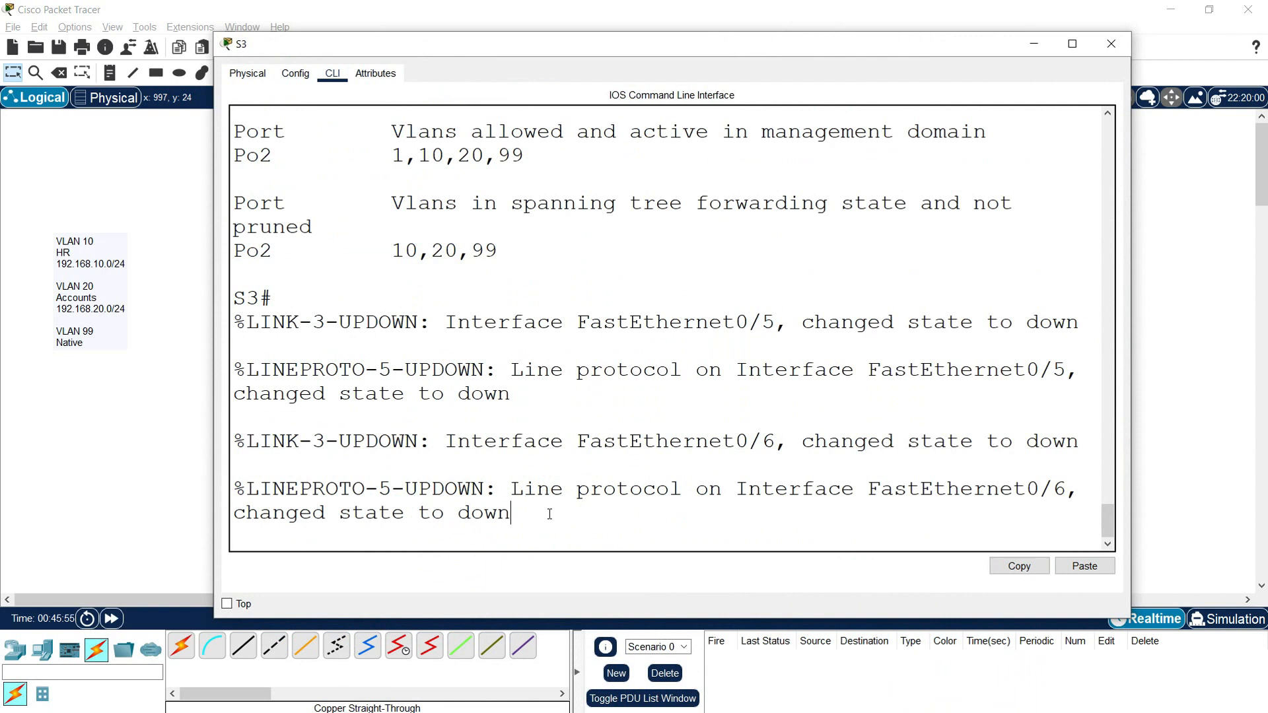
- Enter global configuration mode on S3 and select interface range fa0/5-6
{"action": "key", "text": "Return"}
{"action": "type", "text": "configur"}
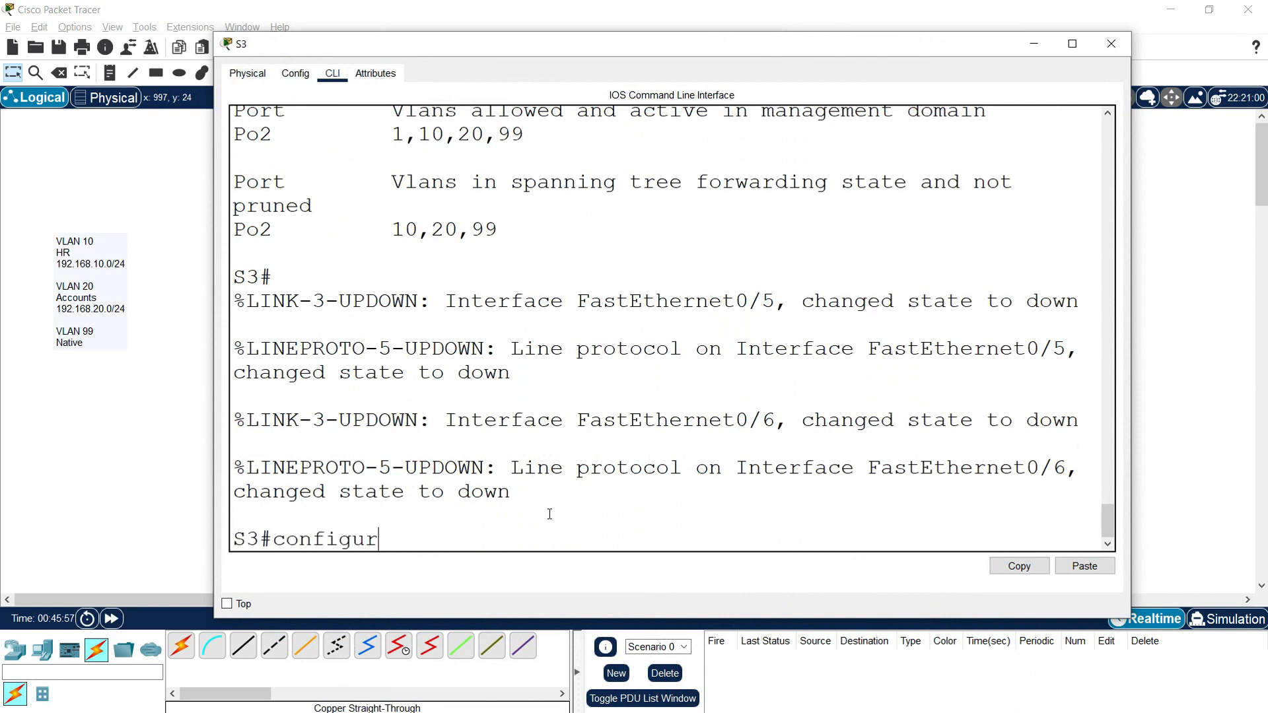
{"action": "type", "text": "e terminal"}
{"action": "key", "text": "Return"}
{"action": "type", "text": "i"}
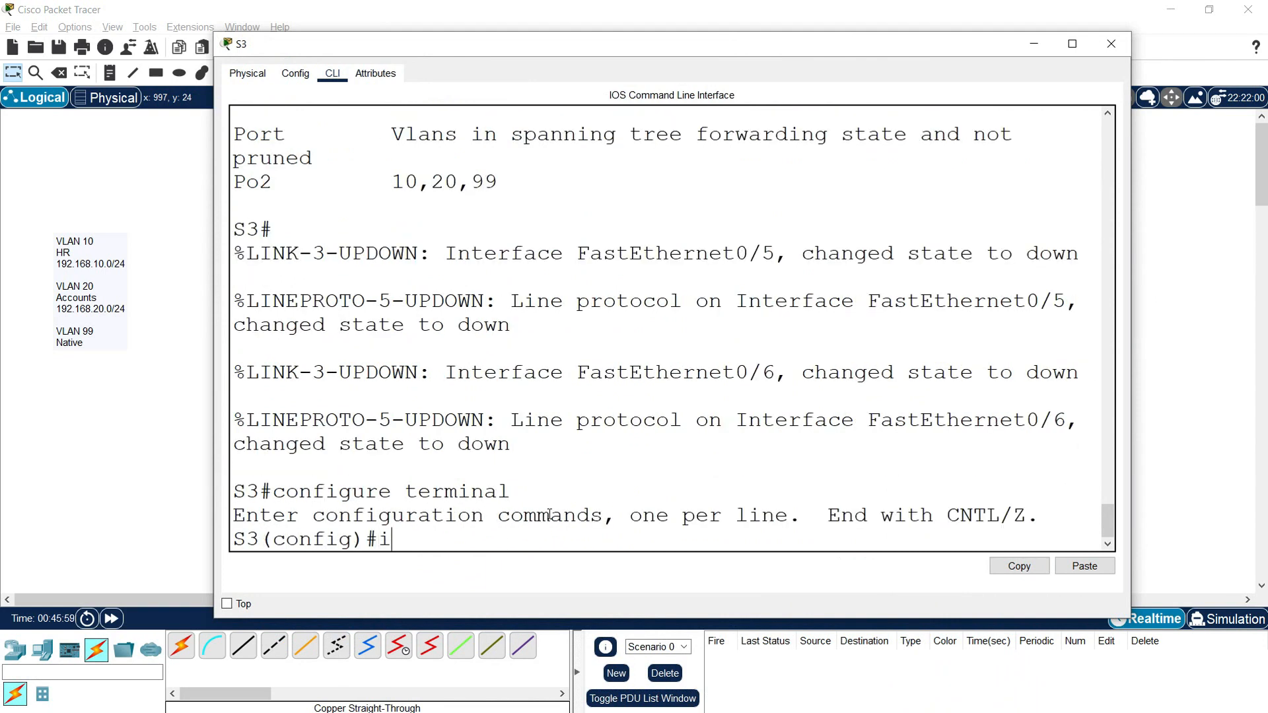
{"action": "type", "text": "nterface range "}
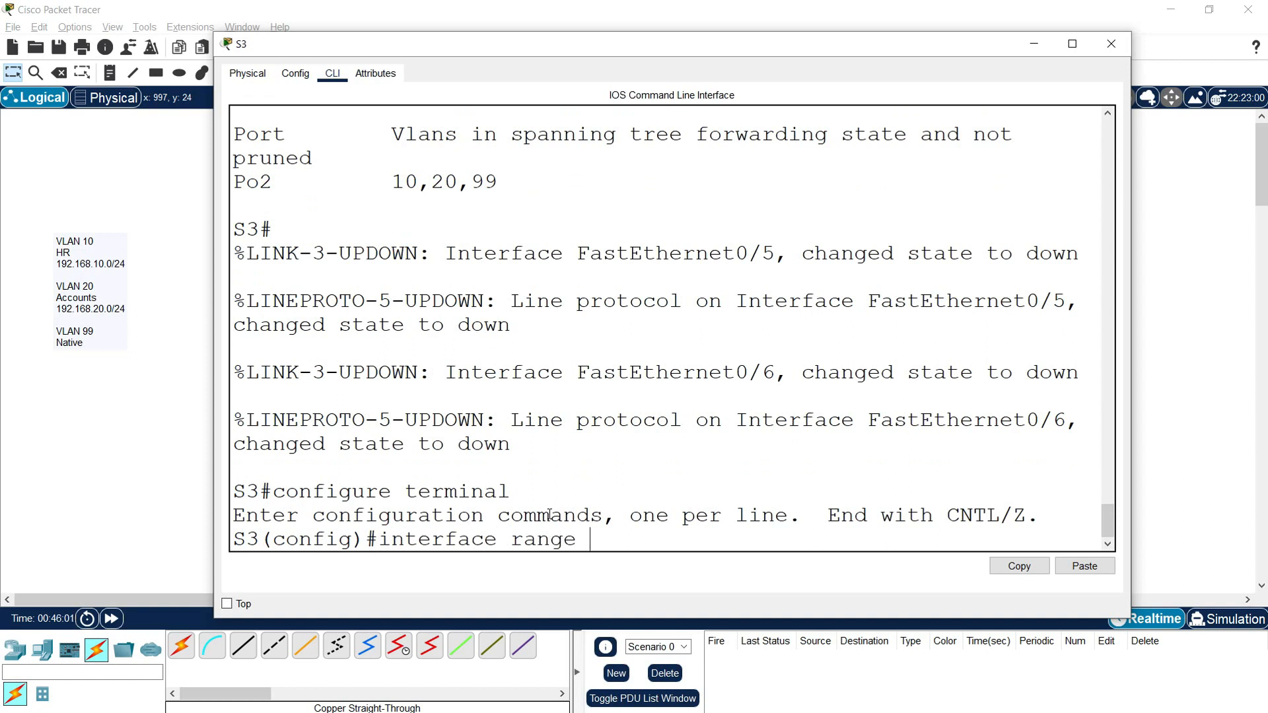
{"action": "type", "text": "fa"}
{"action": "type", "text": "0/5-6"}
{"action": "key", "text": "Return"}
- Shut down S3's selected interface range and assign it to an unnegotiated EtherChannel with channel-group 3 mode on
{"action": "type", "text": "s"}
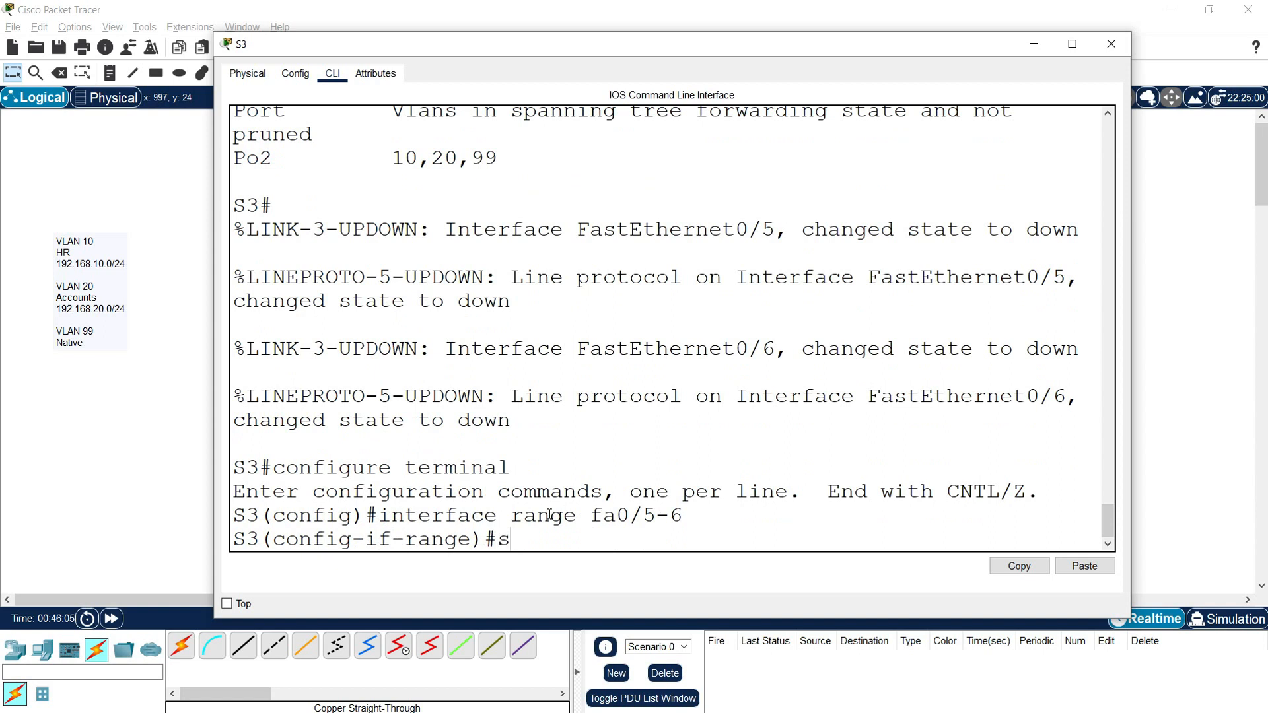
{"action": "type", "text": "hutdown"}
{"action": "key", "text": "Return"}
{"action": "key", "text": "Return"}
{"action": "type", "text": "chanenel-group 3 mode on"}
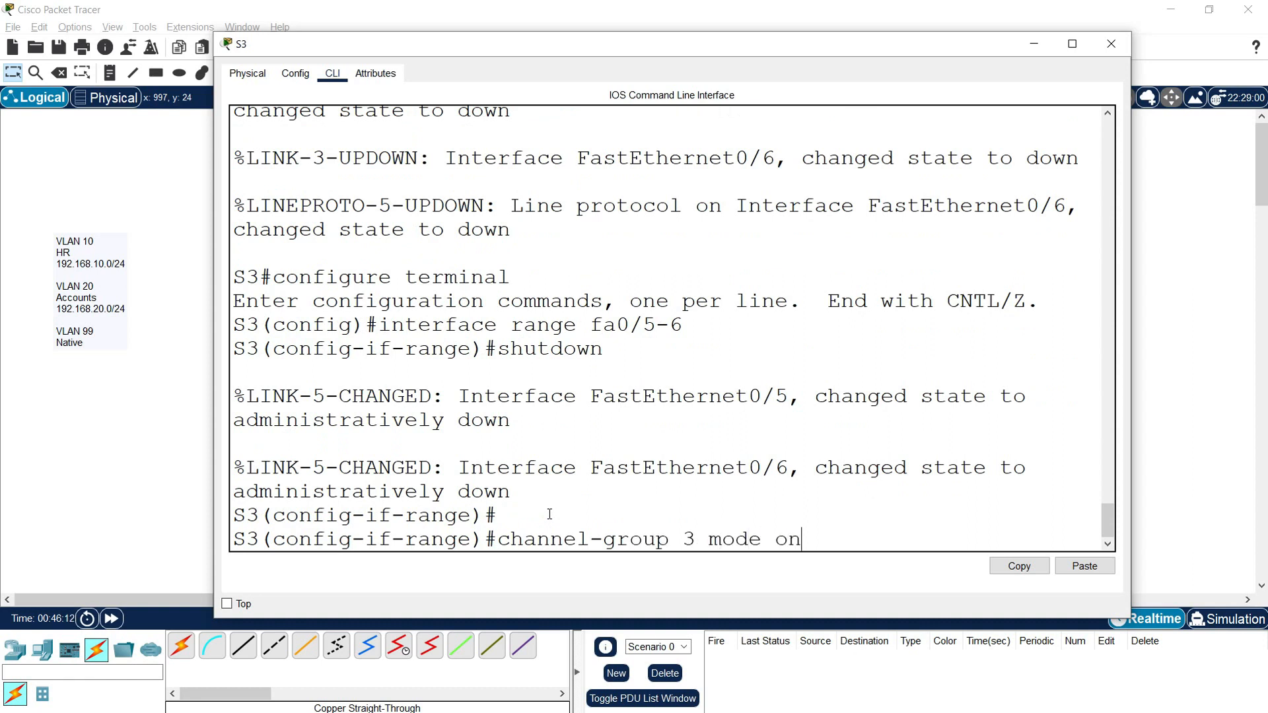
{"action": "key", "text": "Return"}
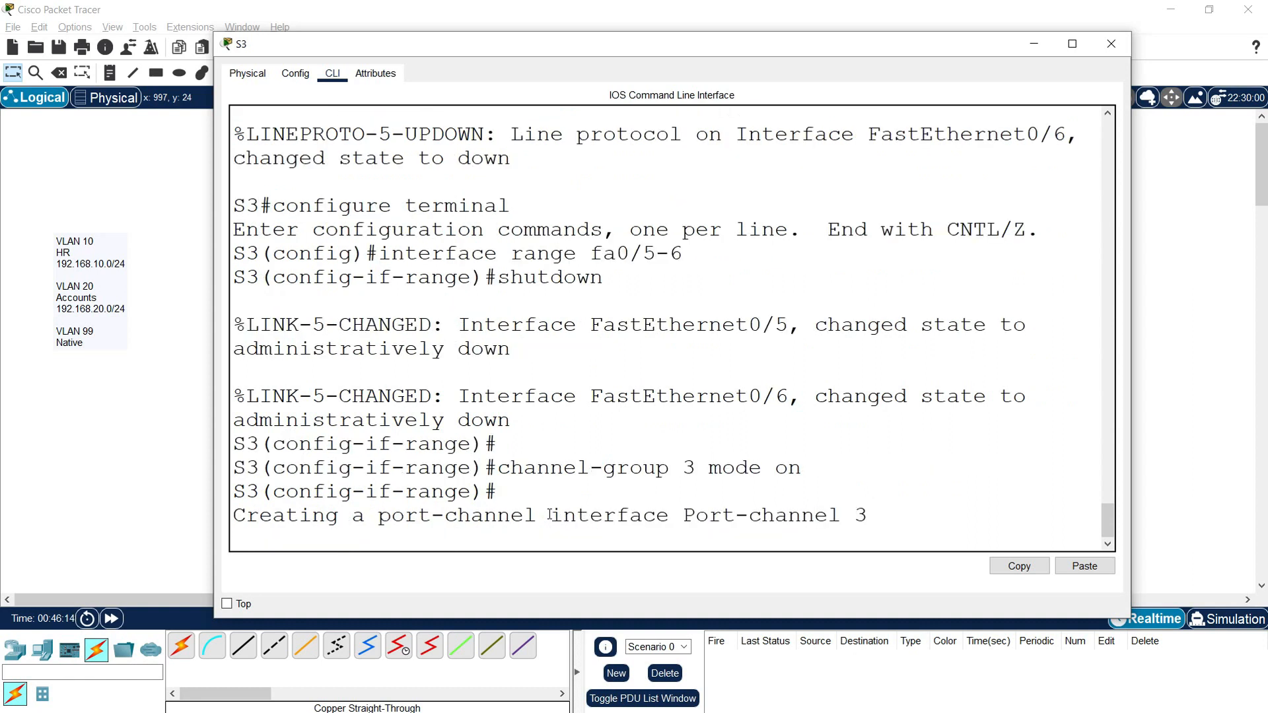
- Enter interface port-channel 3 on S3 and make it a trunk with switchport mode trunk
{"action": "type", "text": "interface port-channel 3"}
{"action": "key", "text": "Return"}
{"action": "type", "text": "switchport mode trunk"}
{"action": "key", "text": "Return"}
- Set port-channel 3's trunk native VLAN to 99 on S3
{"action": "type", "text": "switchport"}
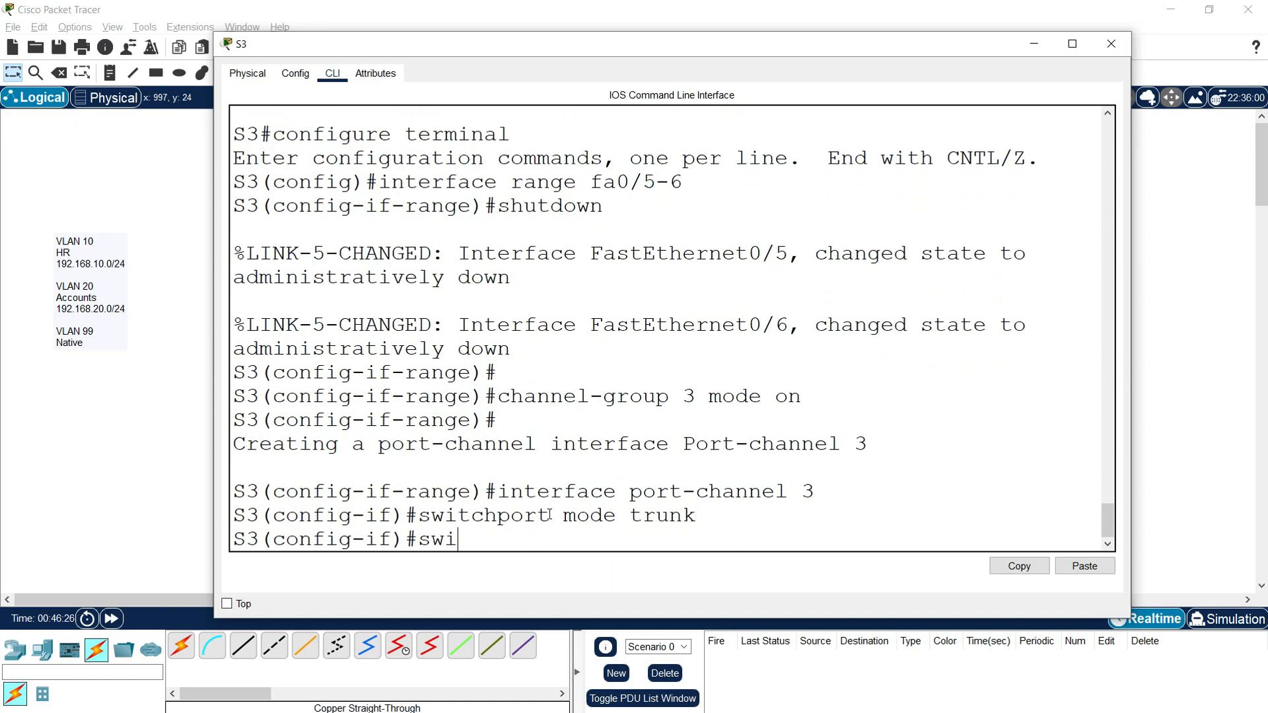
{"action": "type", "text": " tru"}
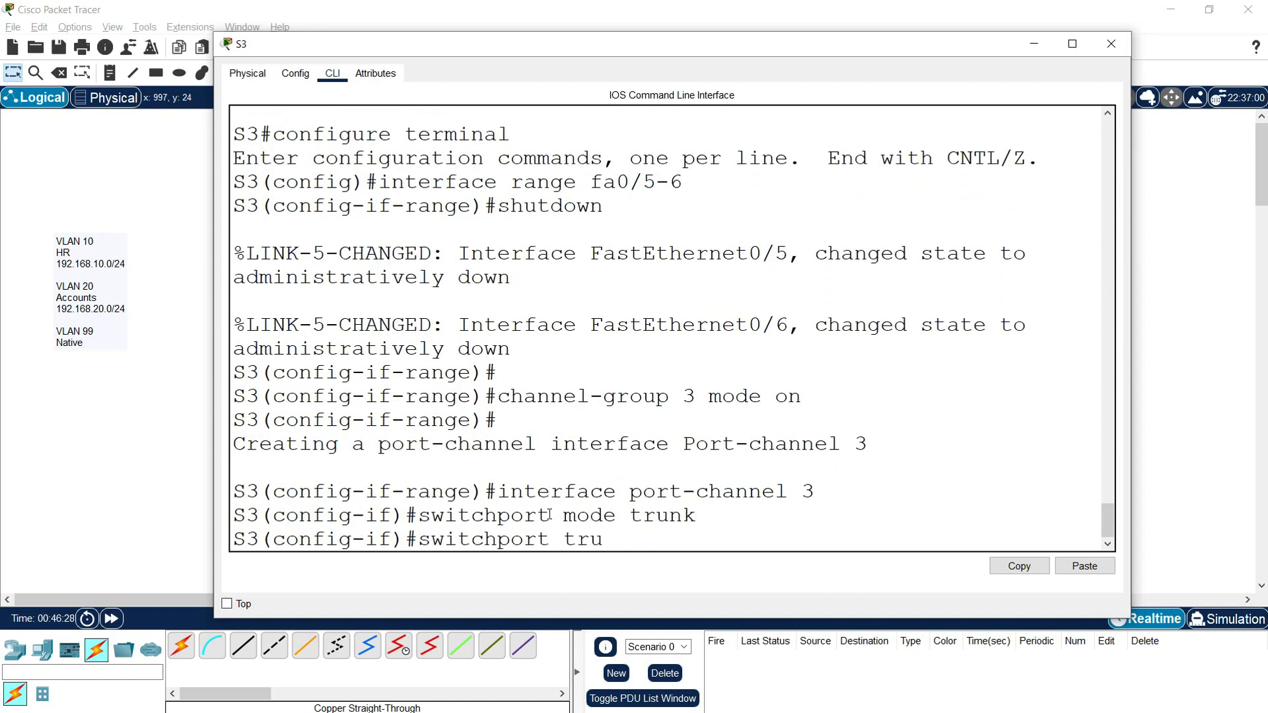
{"action": "type", "text": "nk native vlan 99"}
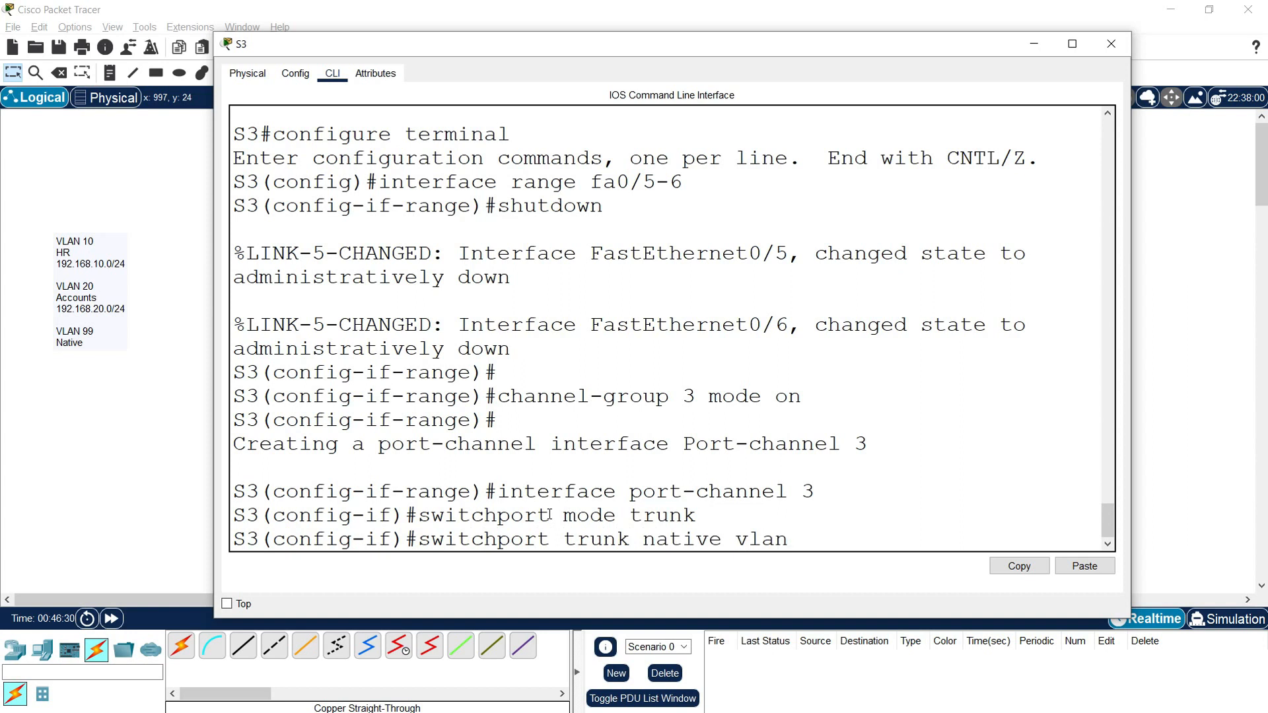
{"action": "key", "text": "Return"}
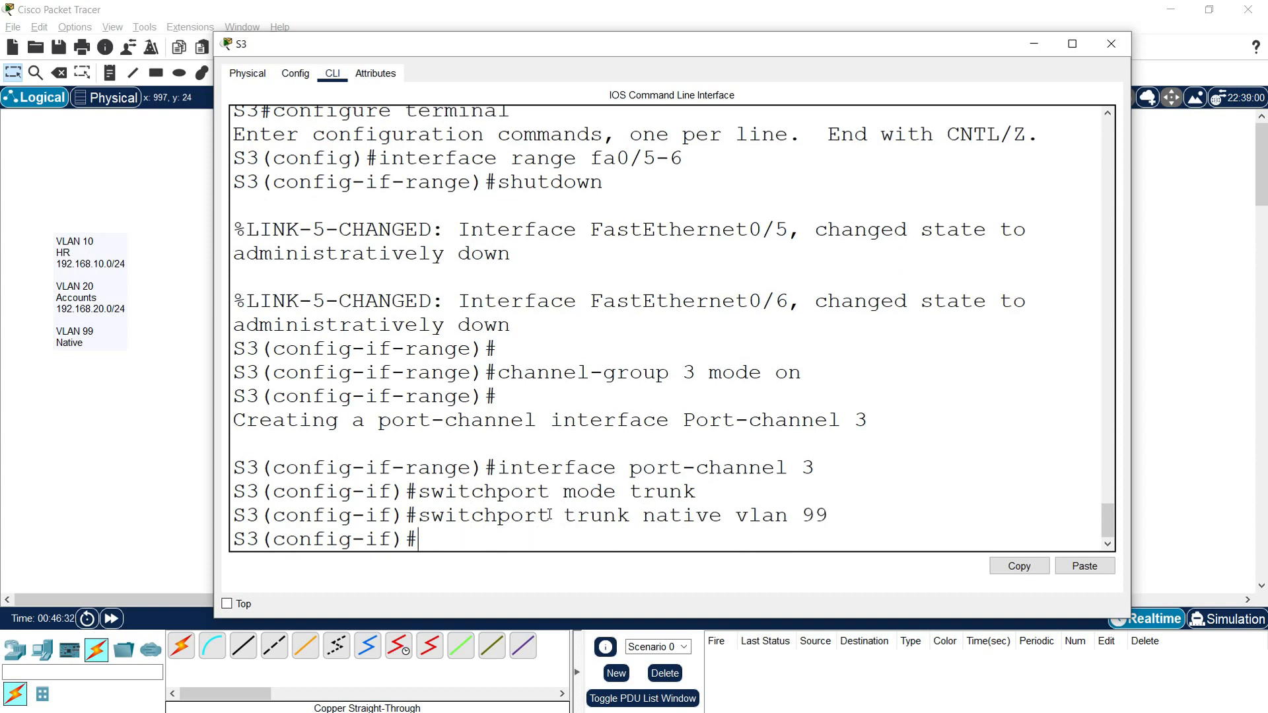
{"action": "key", "text": "Return"}
- Re-enable S3's interface range fa0/5-6 with no shutdown and close the switch's window
{"action": "type", "text": "interface range fa0/5-6"}
{"action": "key", "text": "Return"}
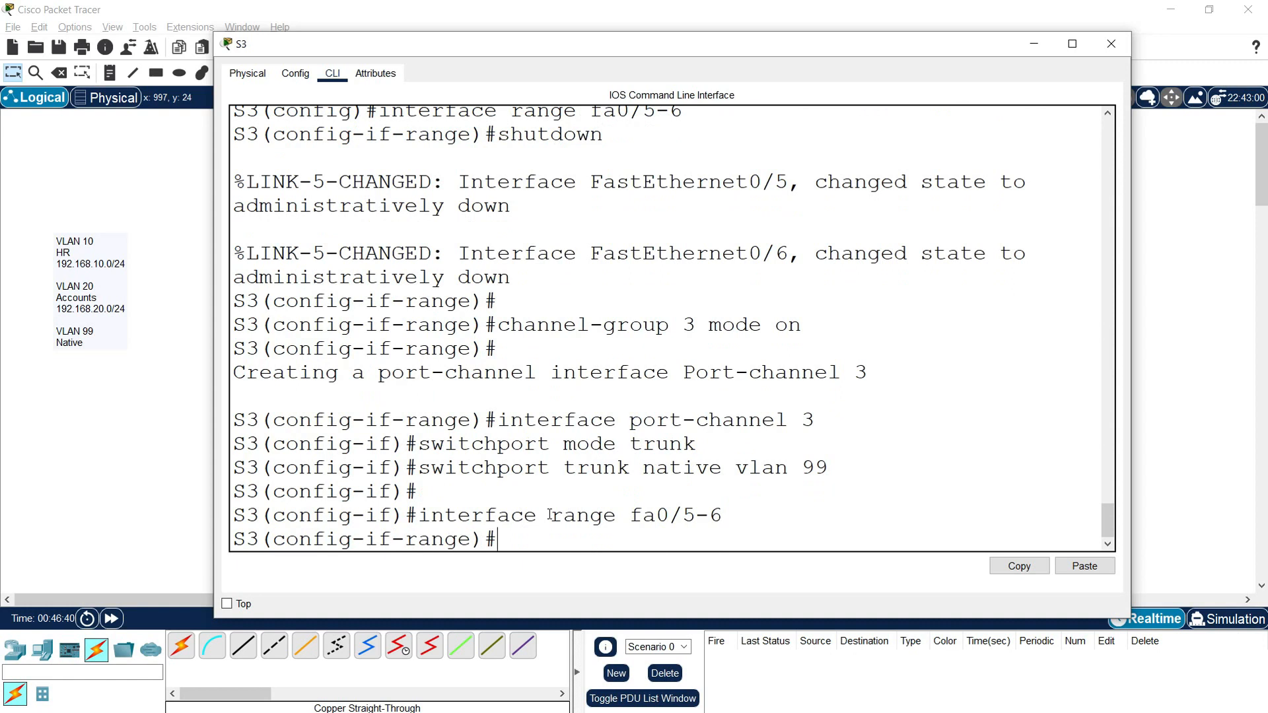
{"action": "type", "text": "no shutdown"}
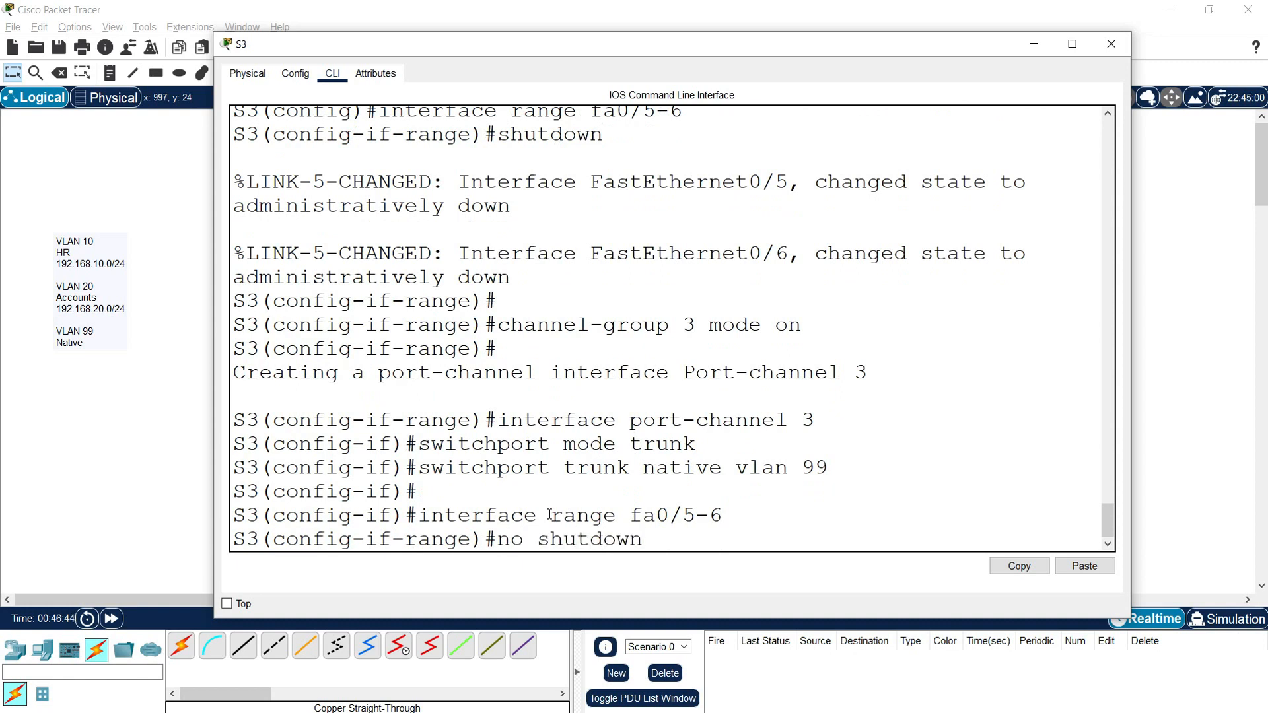
{"action": "key", "text": "Return"}
{"action": "key", "text": "Return"}
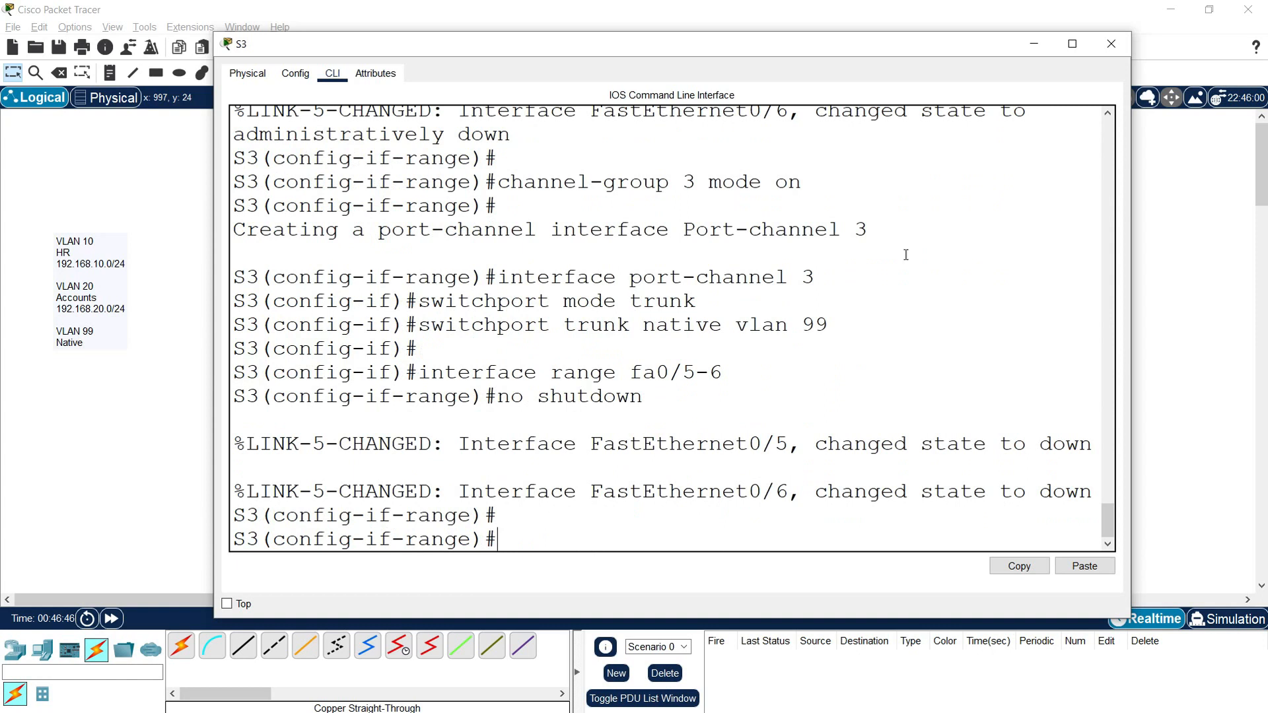
{"action": "left_click", "coordinate": [1111, 44]}
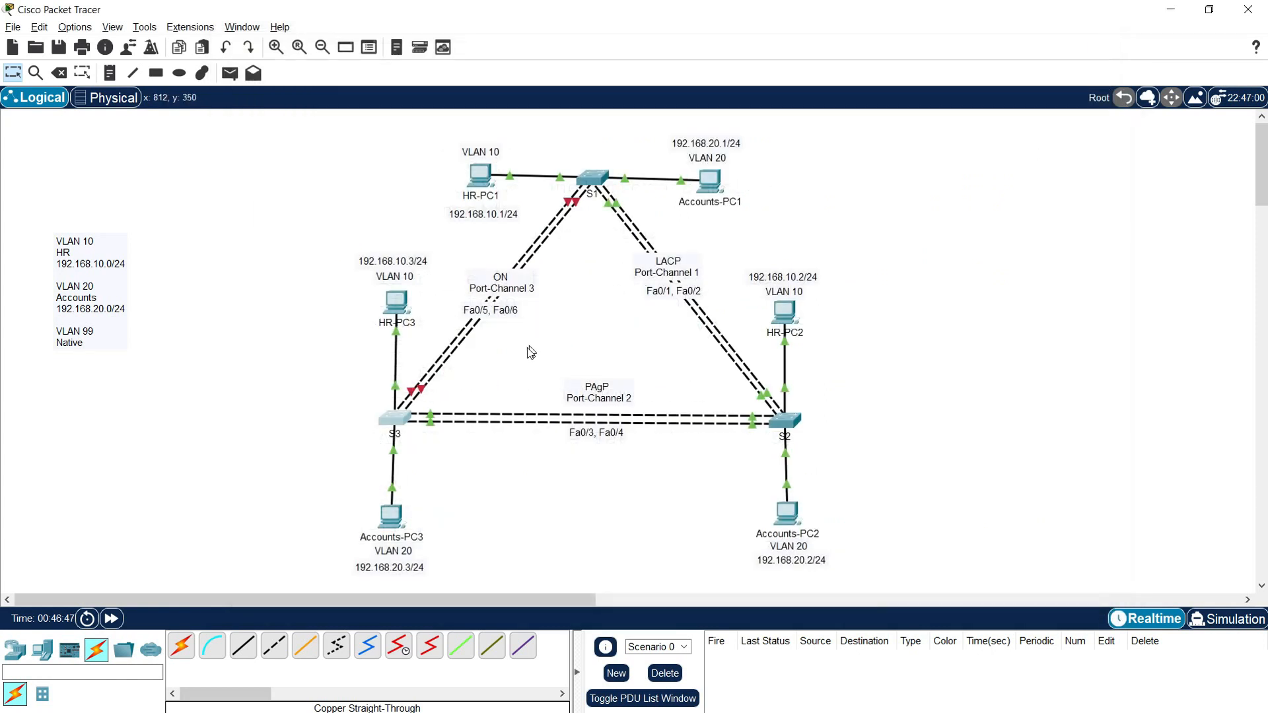
- Open S1's command line and reposition and widen its window
{"action": "left_click", "coordinate": [594, 178]}
{"action": "left_click_drag", "start_coordinate": [648, 140], "coordinate": [490, 58]}
{"action": "left_click_drag", "start_coordinate": [865, 270], "coordinate": [1128, 271]}
- Re-enable S1's interface range fa0/5-6 with no shut, then return to the topology and fast-forward the simulation time
{"action": "type", "text": "interfac"}
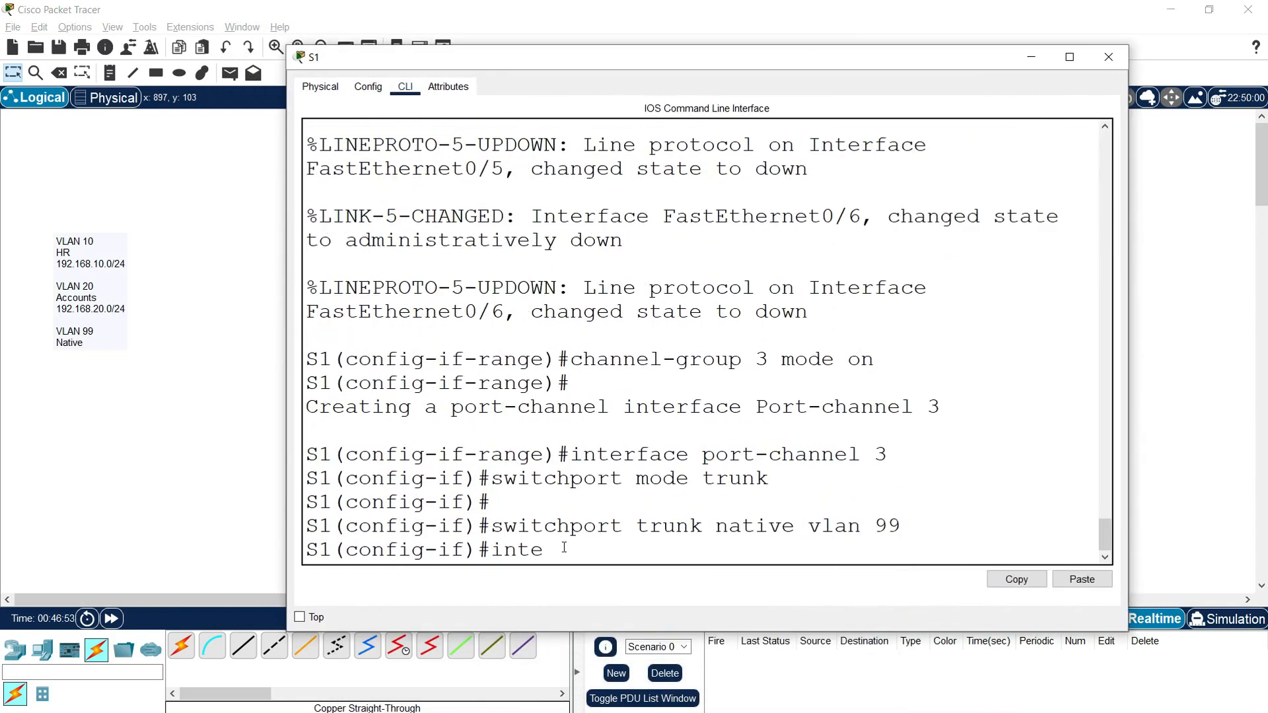
{"action": "type", "text": "e range fa"}
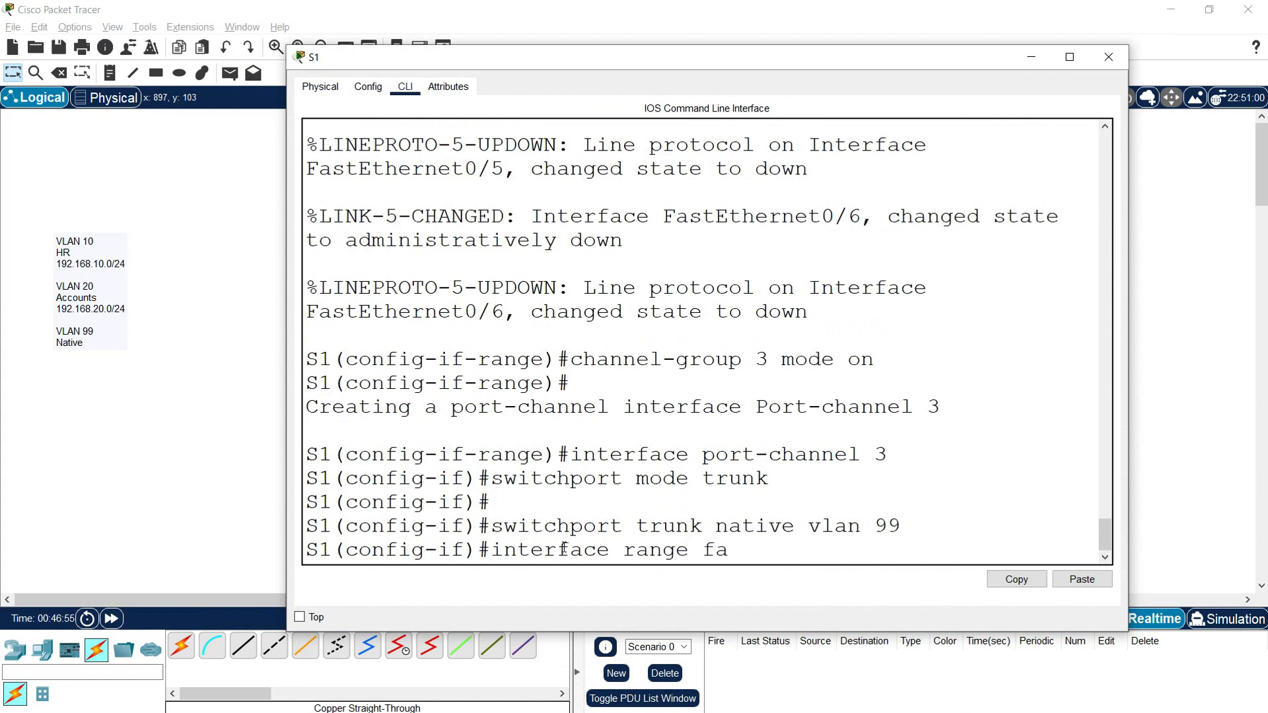
{"action": "type", "text": "0/5-6"}
{"action": "key", "text": "Return"}
{"action": "type", "text": "no shut"}
{"action": "key", "text": "Return"}
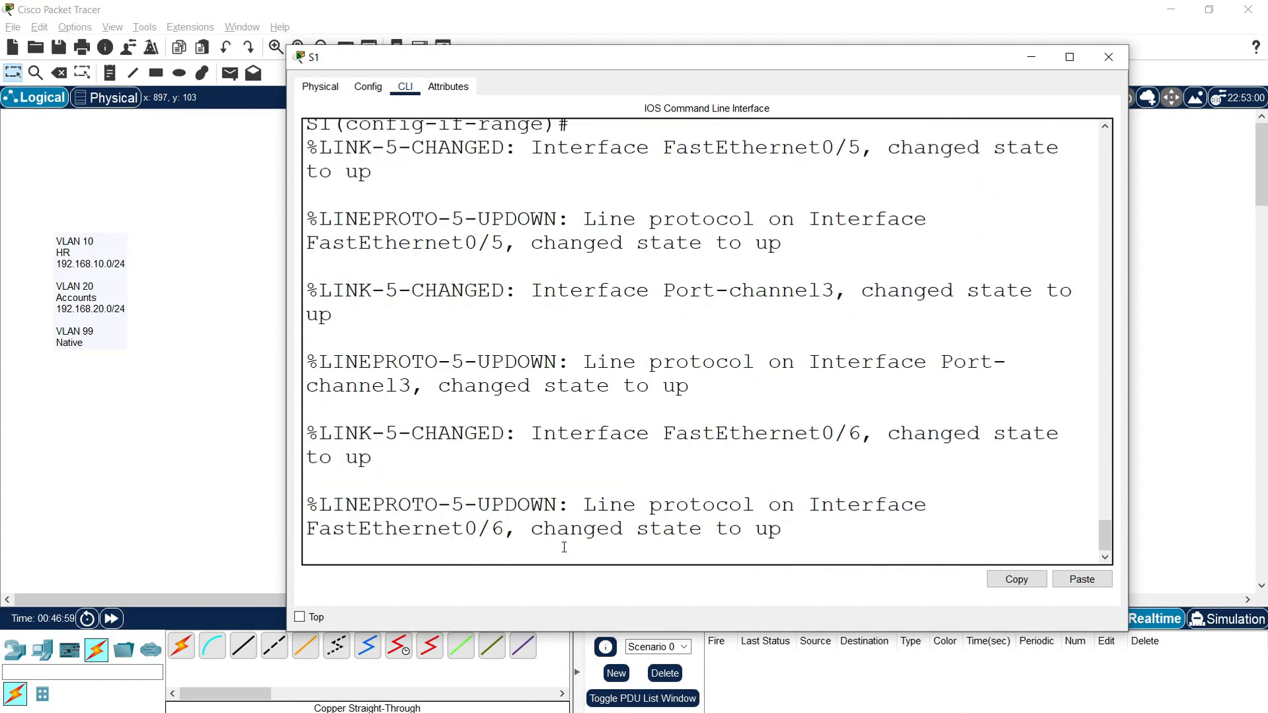
{"action": "key", "text": "Return"}
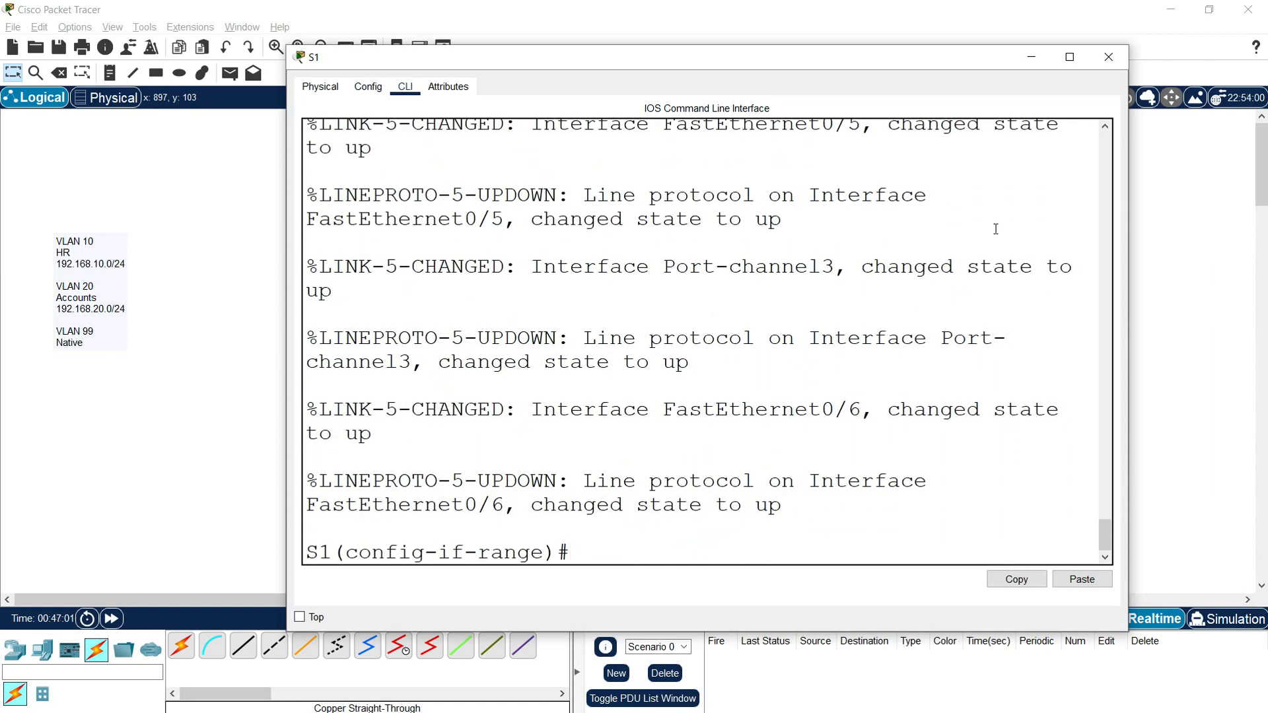
{"action": "left_click", "coordinate": [1108, 57]}
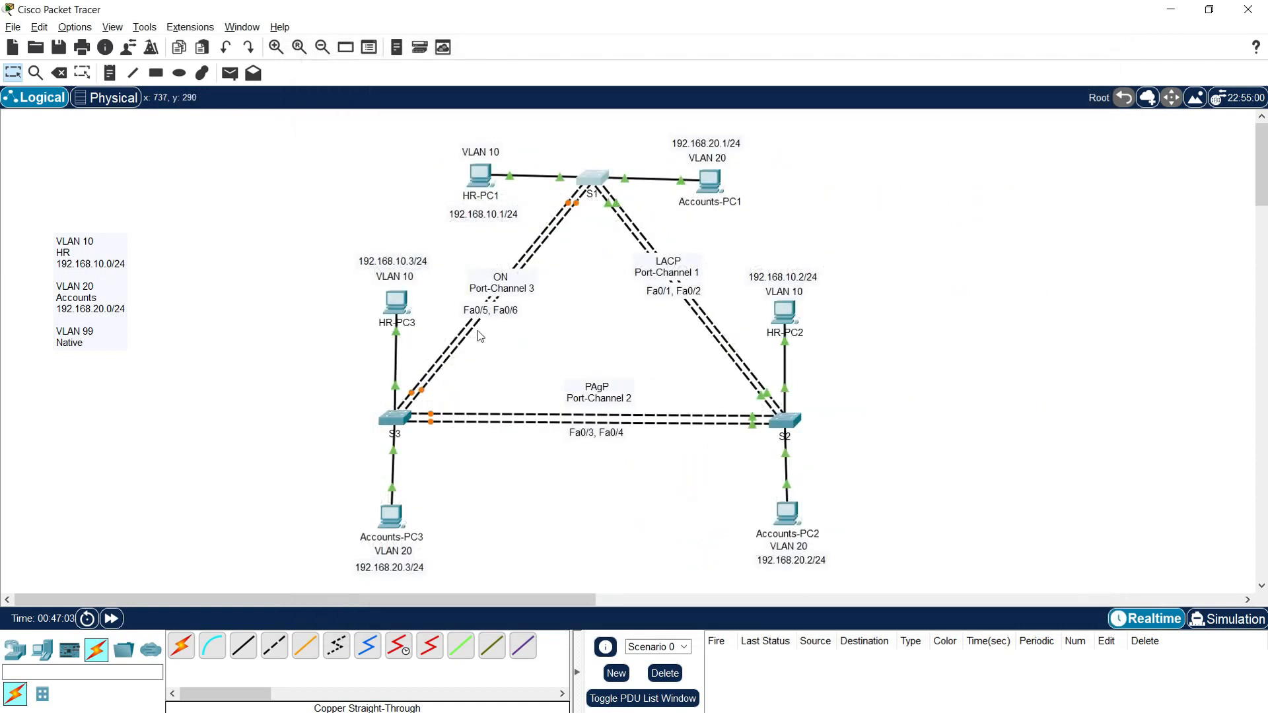
{"action": "left_click", "coordinate": [112, 619]}
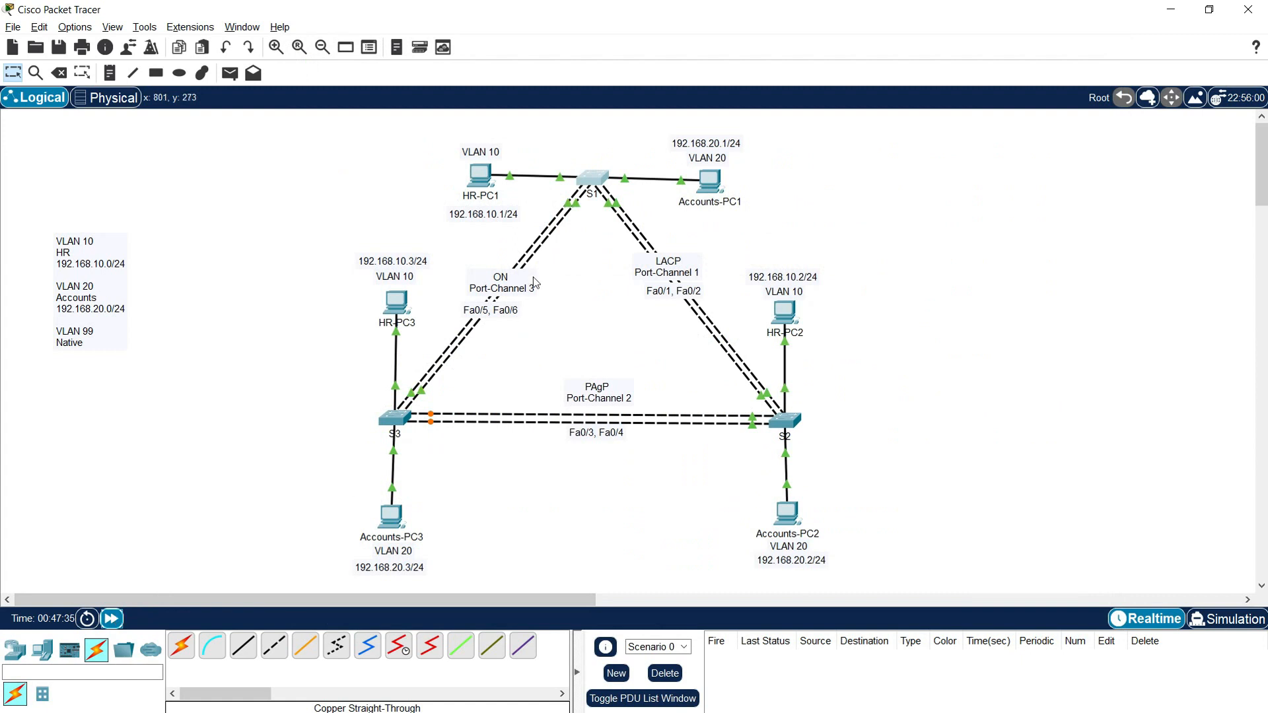
- Reopen S1 in a maximized window, leave configuration mode and check the trunk ports with show interfaces trunk
{"action": "left_click", "coordinate": [593, 178]}
{"action": "left_click", "coordinate": [961, 135]}
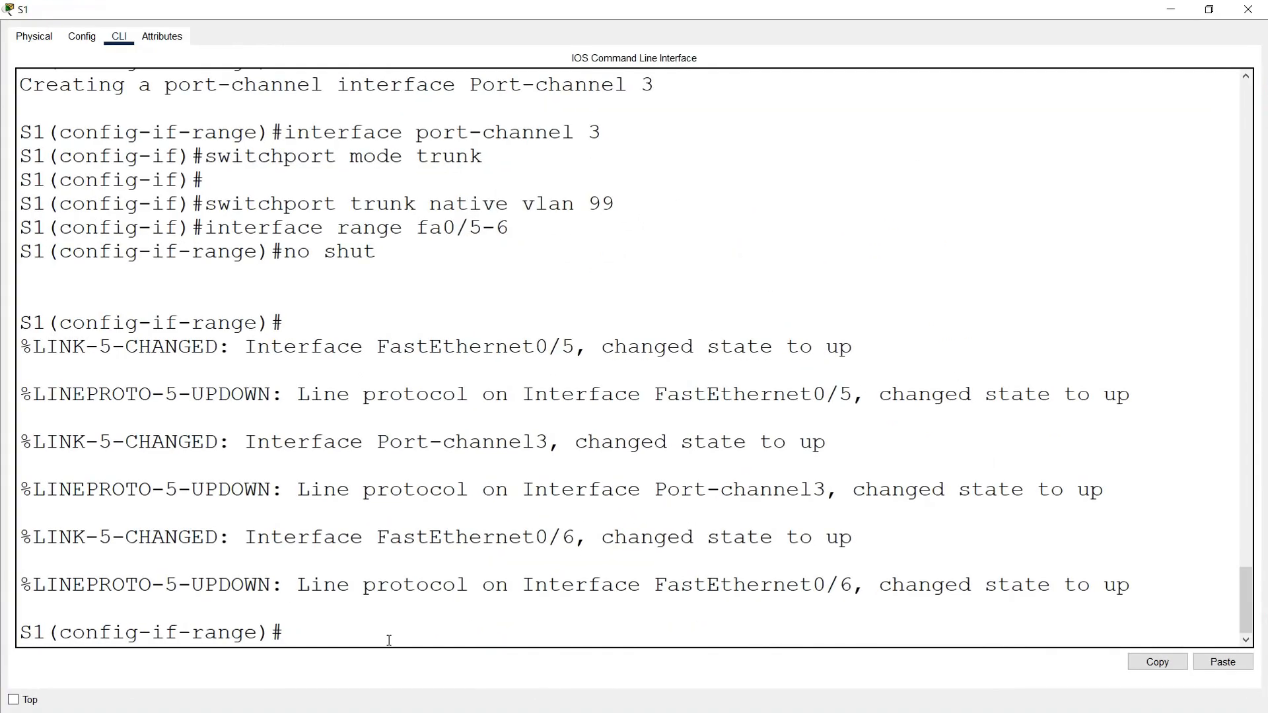
{"action": "type", "text": "end"}
{"action": "key", "text": "Return"}
{"action": "type", "text": "show"}
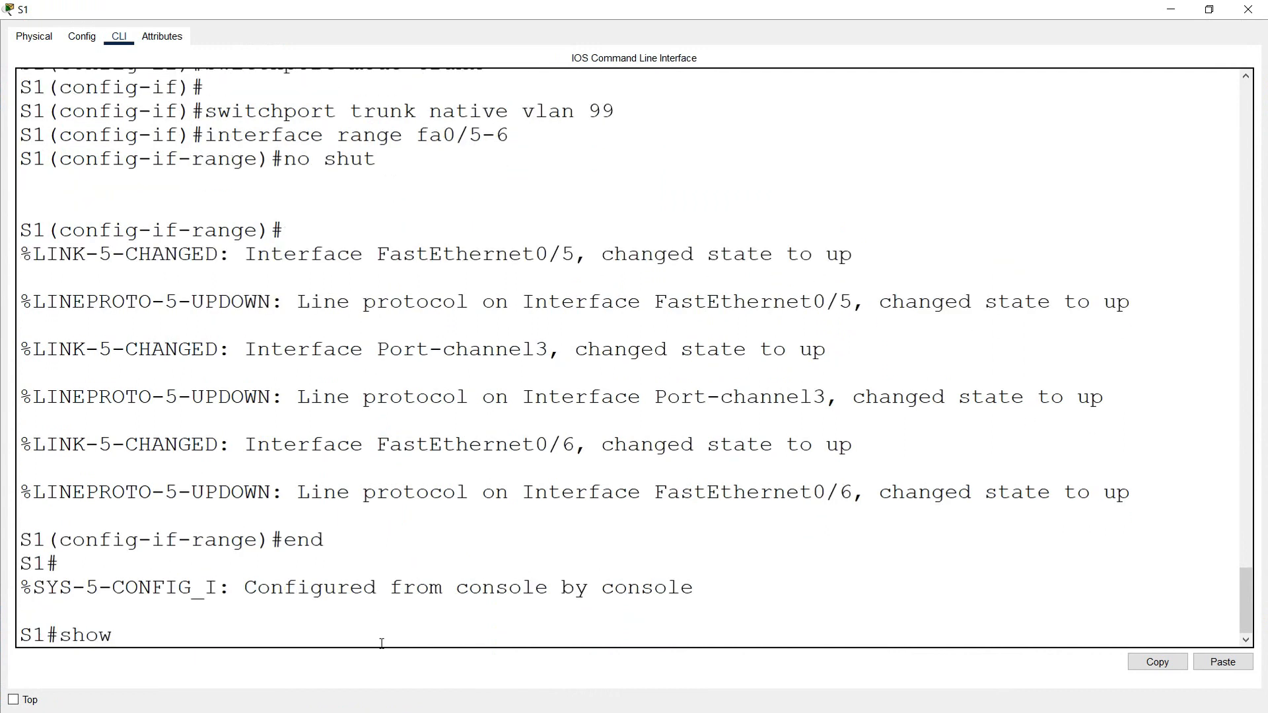
{"action": "type", "text": " interfaces trunk"}
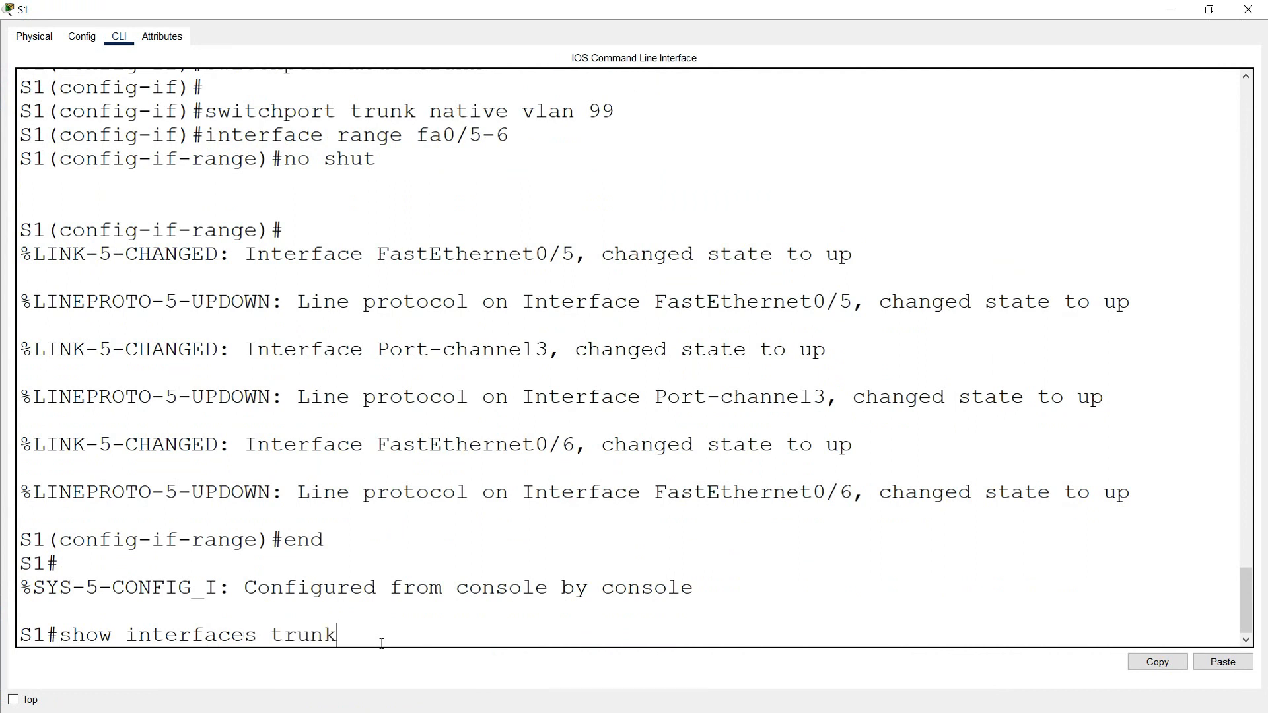
{"action": "key", "text": "Return"}
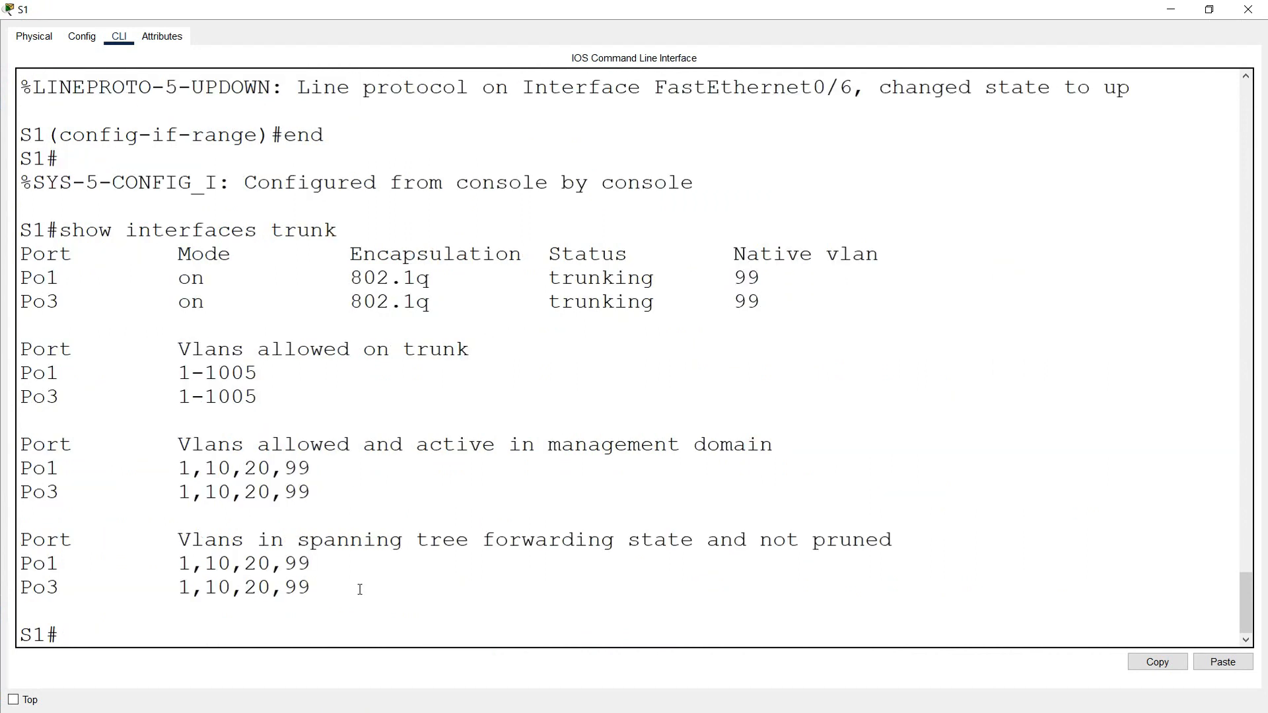
{"action": "left_click_drag", "start_coordinate": [21, 280], "coordinate": [815, 311]}
{"action": "left_click", "coordinate": [621, 412]}
- Display S1's EtherChannel status with show etherchannel summary
{"action": "type", "text": "show "}
{"action": "type", "text": "eth"}
{"action": "key", "text": "BackSpace"}
{"action": "type", "text": "therchannel-s"}
{"action": "key", "text": "BackSpace"}
{"action": "key", "text": "BackSpace"}
{"action": "type", "text": "summary"}
{"action": "key", "text": "Return"}
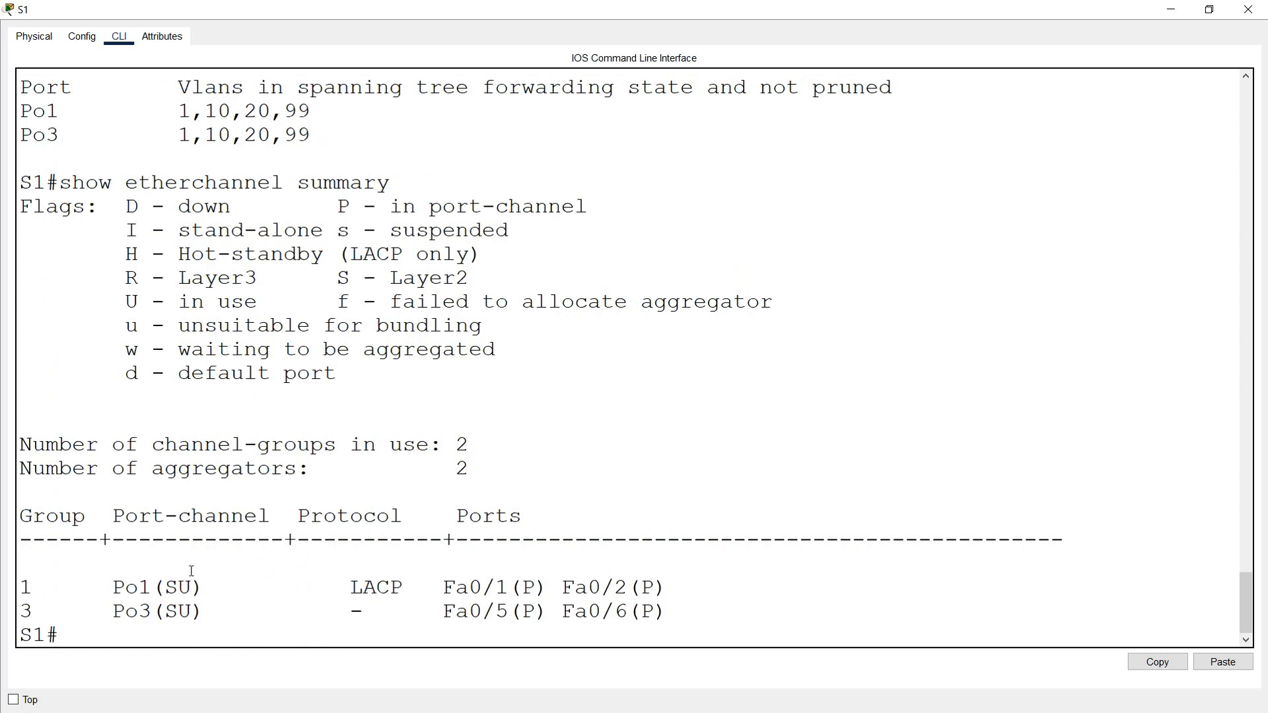
- Examine port-channel 3's status, protocol and member ports in S1's summary, and close the switch's window
{"action": "left_click_drag", "start_coordinate": [109, 612], "coordinate": [197, 610]}
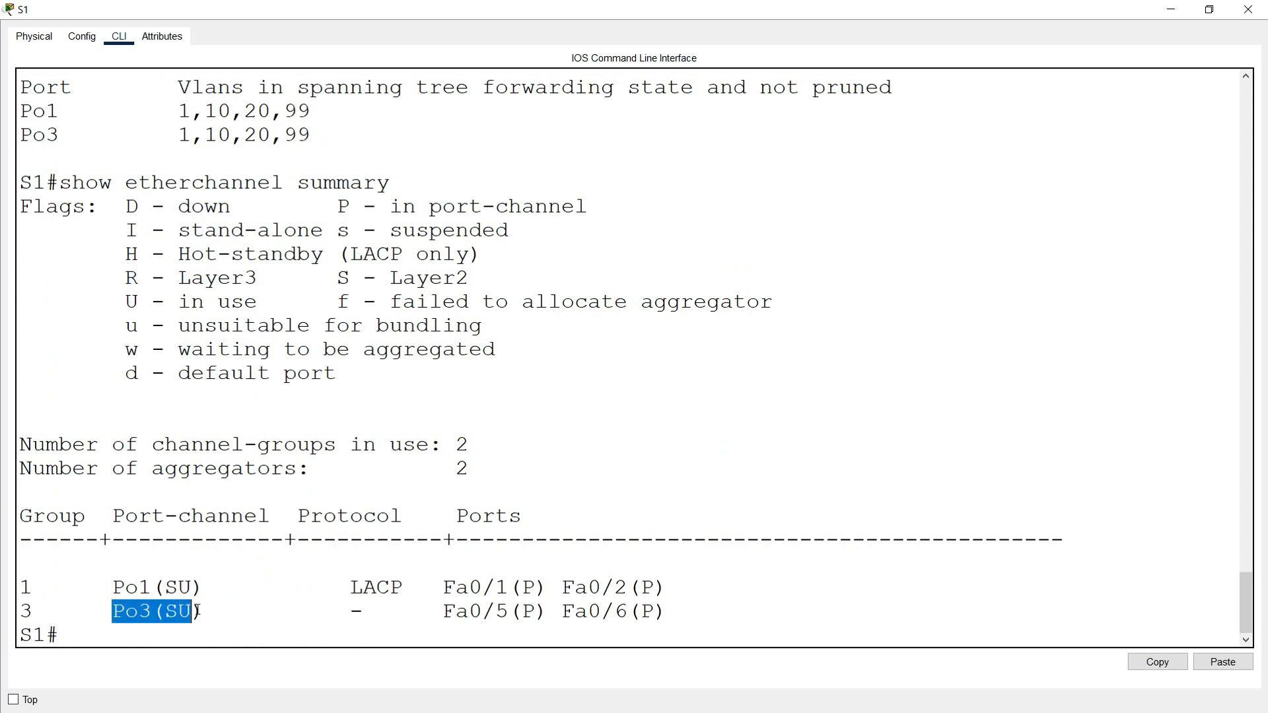
{"action": "left_click_drag", "start_coordinate": [285, 516], "coordinate": [411, 521]}
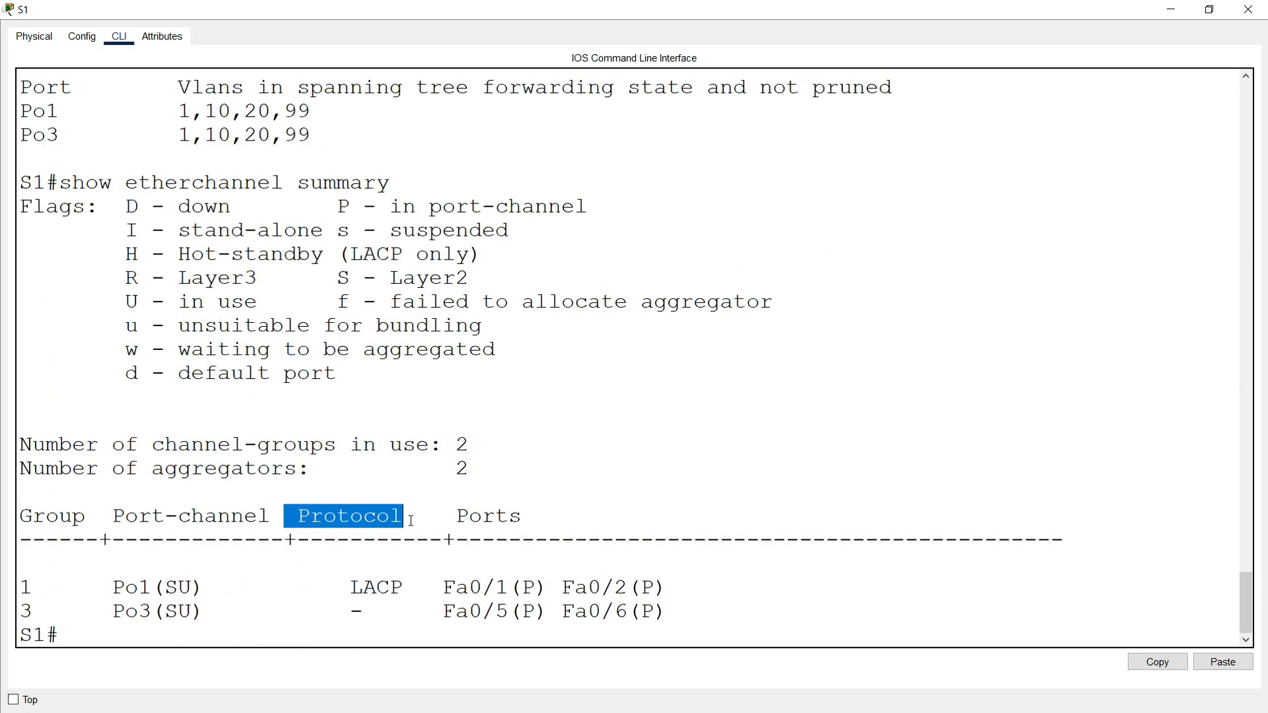
{"action": "mouse_move", "coordinate": [354, 612]}
{"action": "left_mouse_down"}
{"action": "mouse_move", "coordinate": [431, 588]}
{"action": "mouse_move", "coordinate": [352, 611]}
{"action": "left_mouse_up"}
{"action": "left_click", "coordinate": [430, 609]}
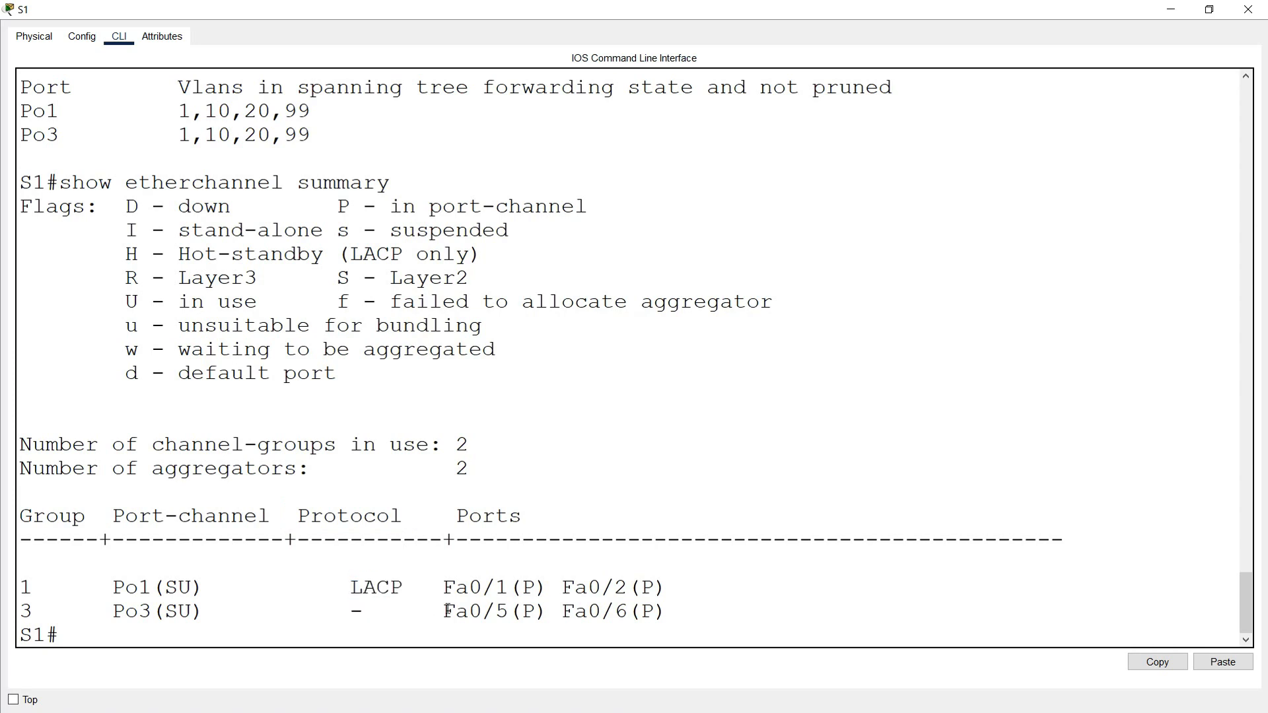
{"action": "left_click_drag", "start_coordinate": [642, 611], "coordinate": [115, 611]}
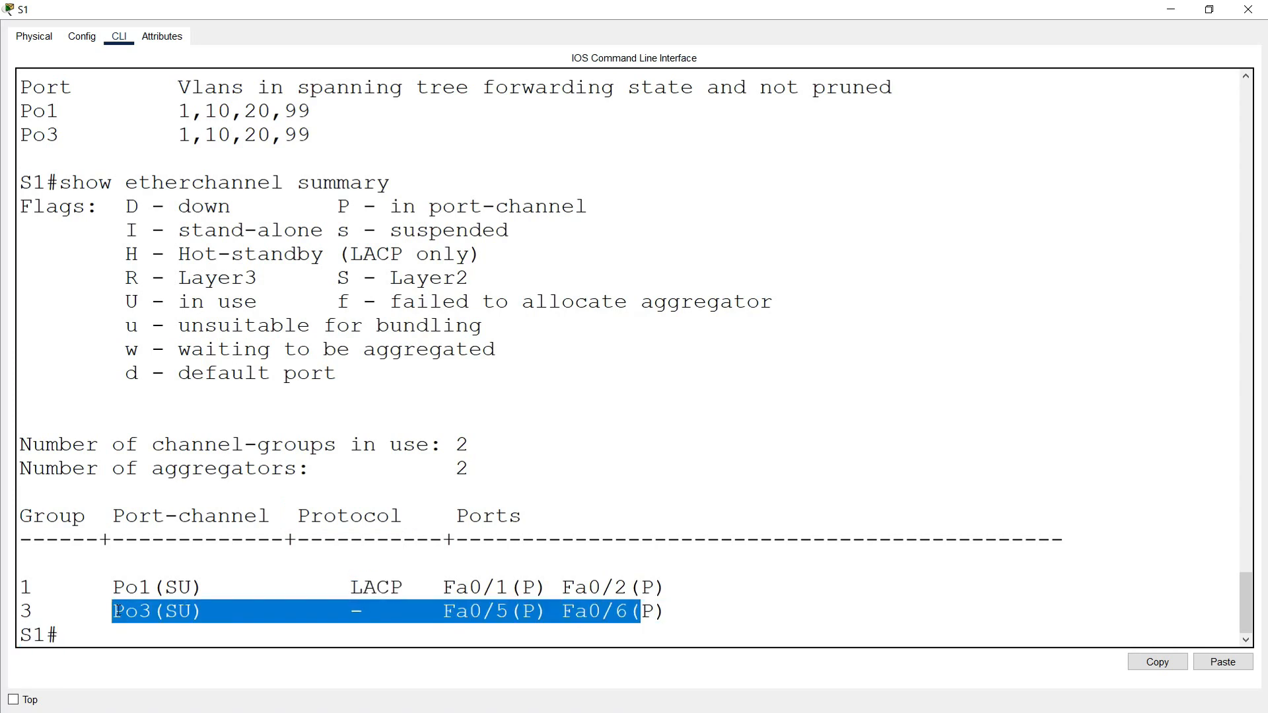
{"action": "left_click", "coordinate": [1249, 11]}
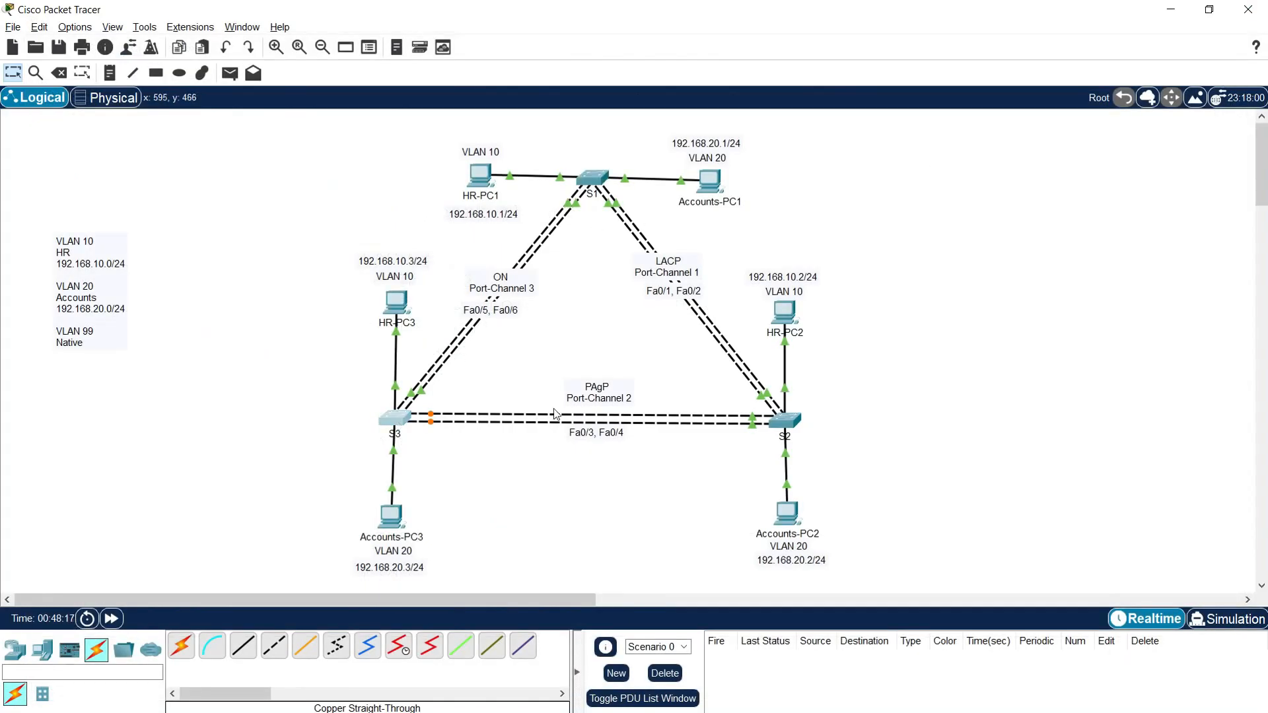
- Open S3 maximized, leave configuration mode and check port-channel 3 and its member ports with show etherchannel summary
{"action": "left_click", "coordinate": [394, 417]}
{"action": "left_click", "coordinate": [964, 140]}
{"action": "key", "text": "Return"}
{"action": "type", "text": "end"}
{"action": "key", "text": "Return"}
{"action": "type", "text": "show eht"}
{"action": "key", "text": "BackSpace"}
{"action": "key", "text": "BackSpace"}
{"action": "type", "text": "therchannel summary"}
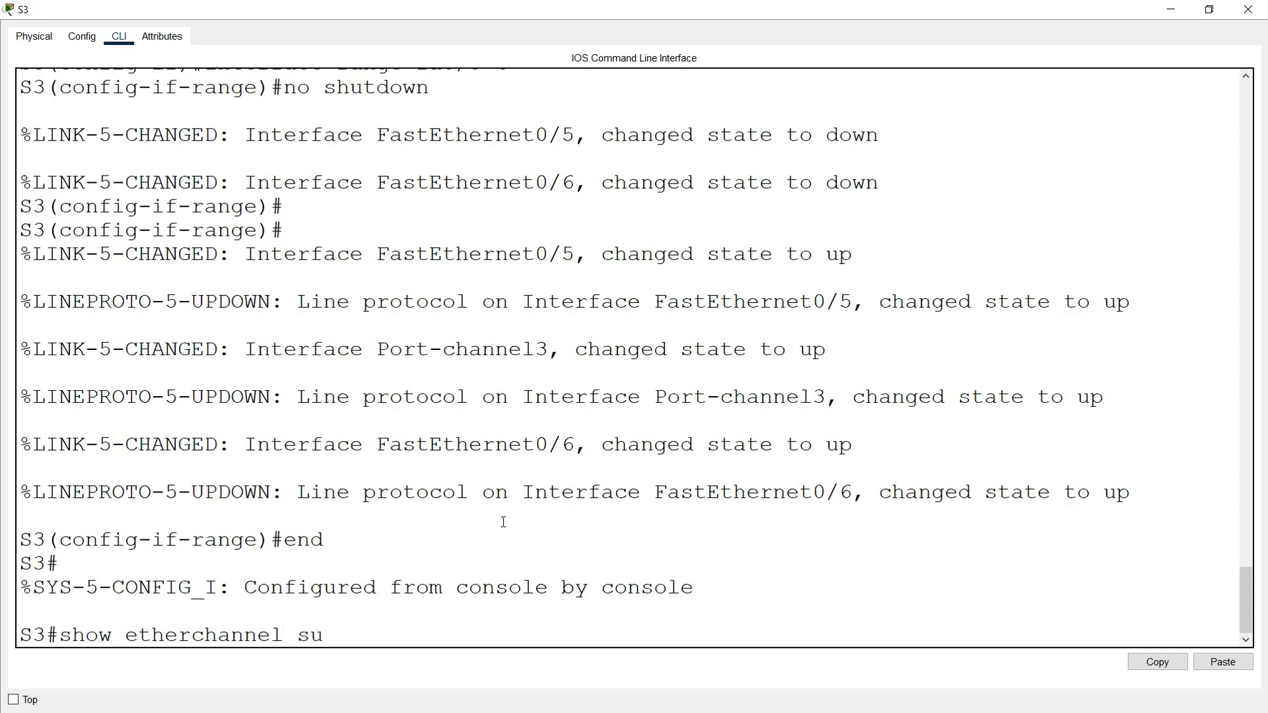
{"action": "key", "text": "Return"}
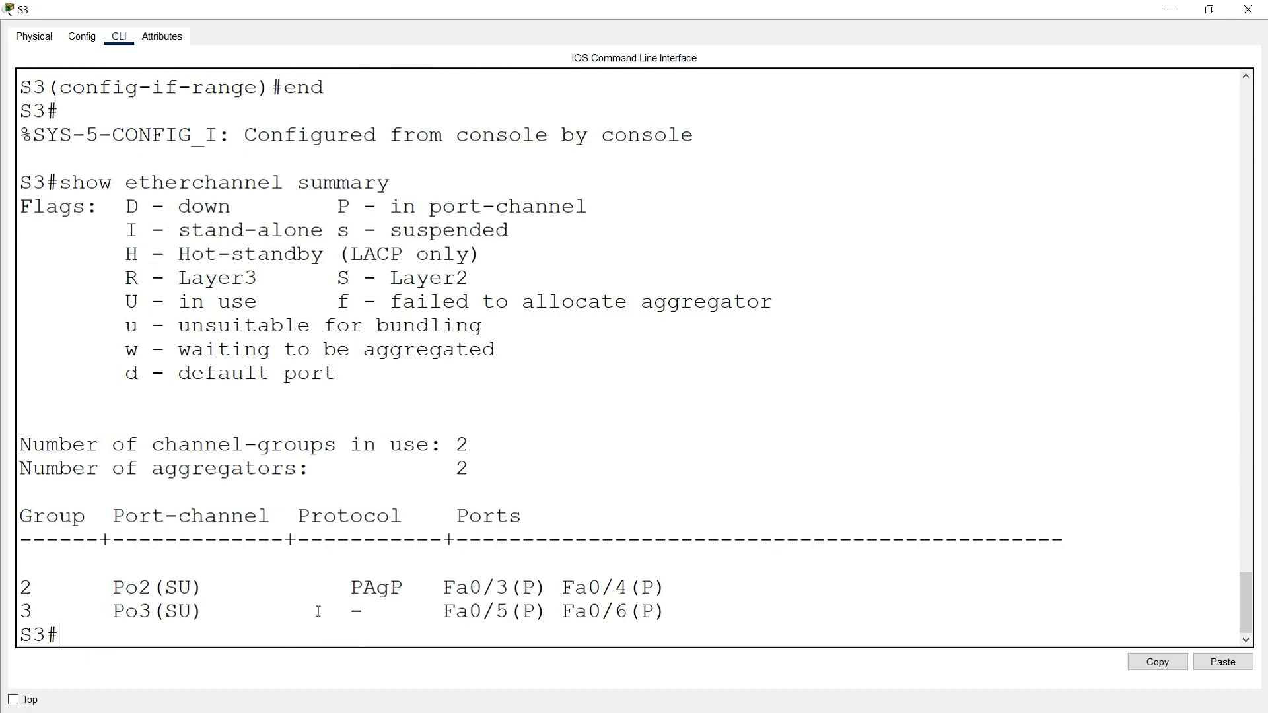
{"action": "left_click_drag", "start_coordinate": [115, 612], "coordinate": [246, 612]}
{"action": "left_click_drag", "start_coordinate": [457, 611], "coordinate": [681, 615]}
{"action": "left_click", "coordinate": [454, 638]}
- Check port-channel 3's trunk status on S3 with show interfaces trunk and close the switch's window
{"action": "type", "text": "show interfa"}
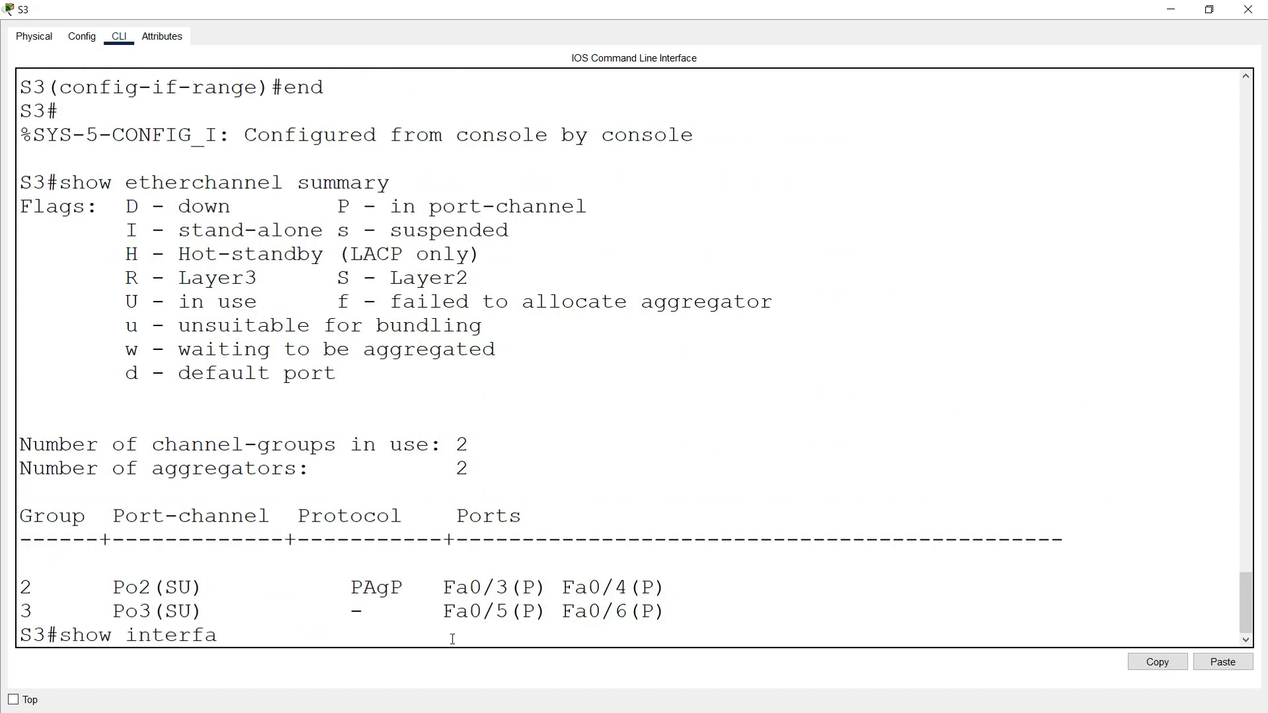
{"action": "type", "text": "ces trunk"}
{"action": "key", "text": "Return"}
{"action": "key", "text": "Return"}
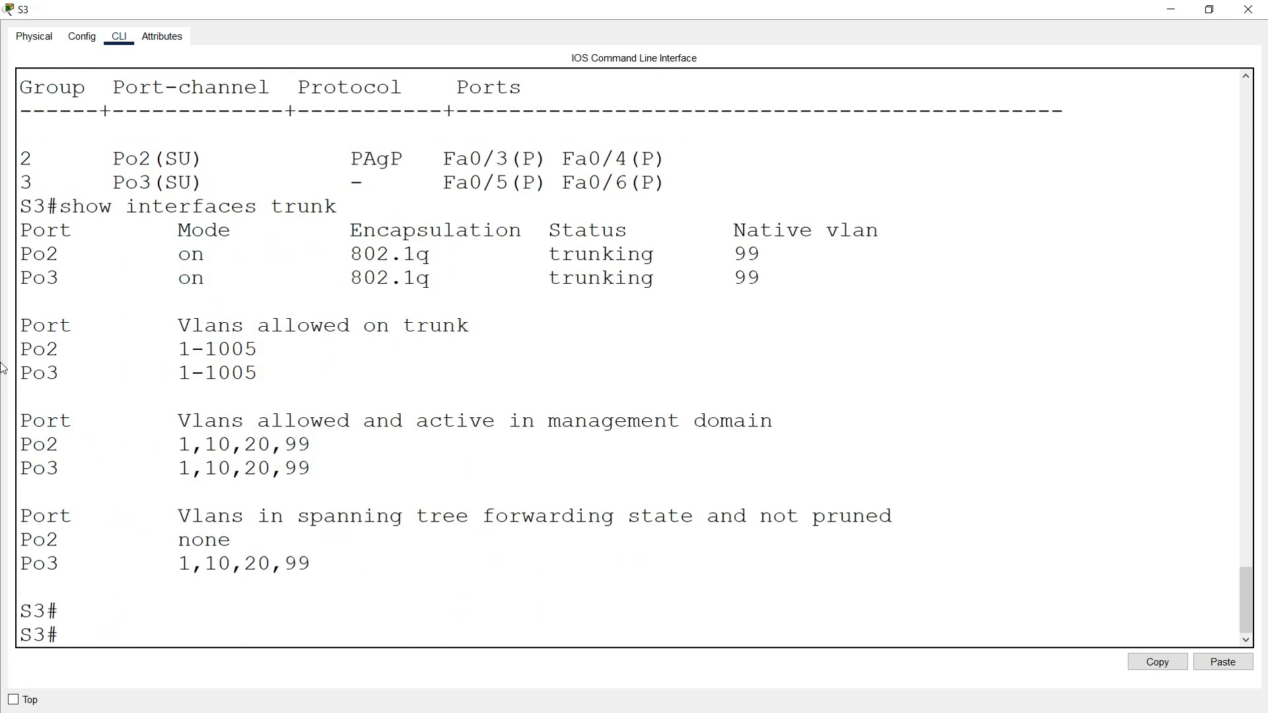
{"action": "left_click_drag", "start_coordinate": [20, 284], "coordinate": [75, 278]}
{"action": "left_click_drag", "start_coordinate": [536, 279], "coordinate": [629, 278]}
{"action": "left_click", "coordinate": [620, 296]}
{"action": "left_click", "coordinate": [1248, 11]}
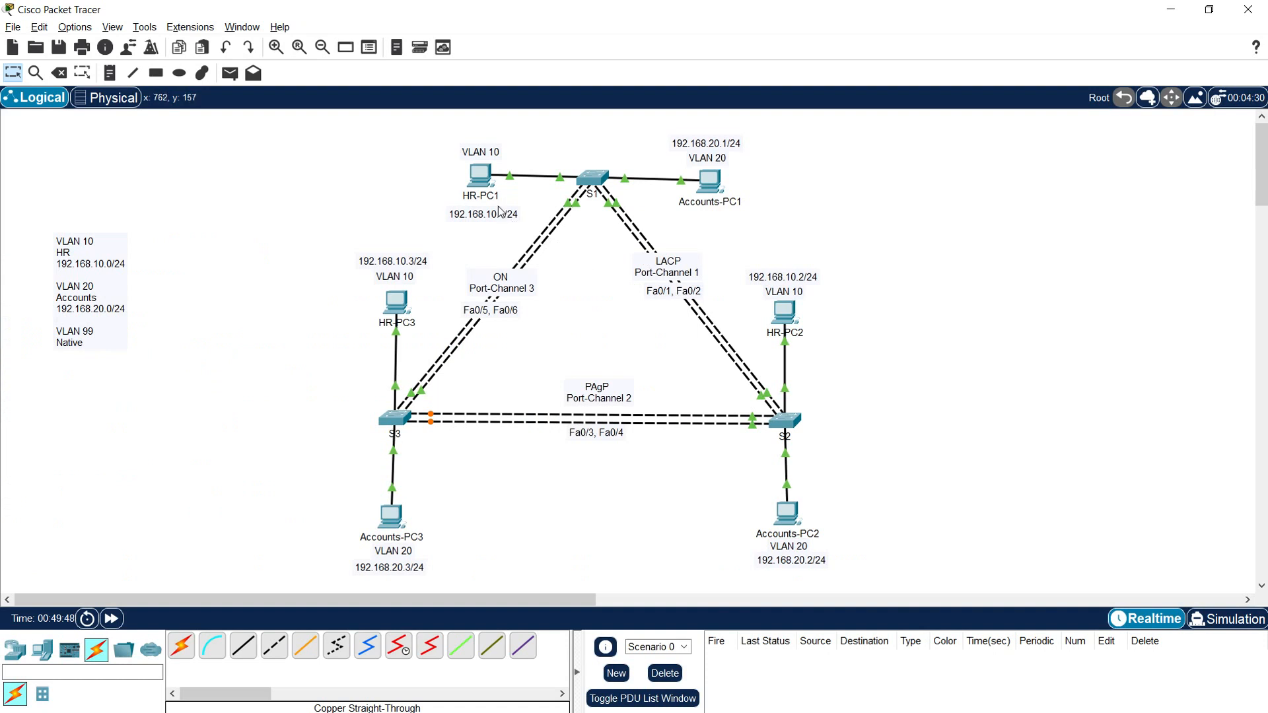
- Open HR-PC1's command prompt in a maximized window and ping HR-PC2 at 192.168.10.2
{"action": "left_click", "coordinate": [480, 177]}
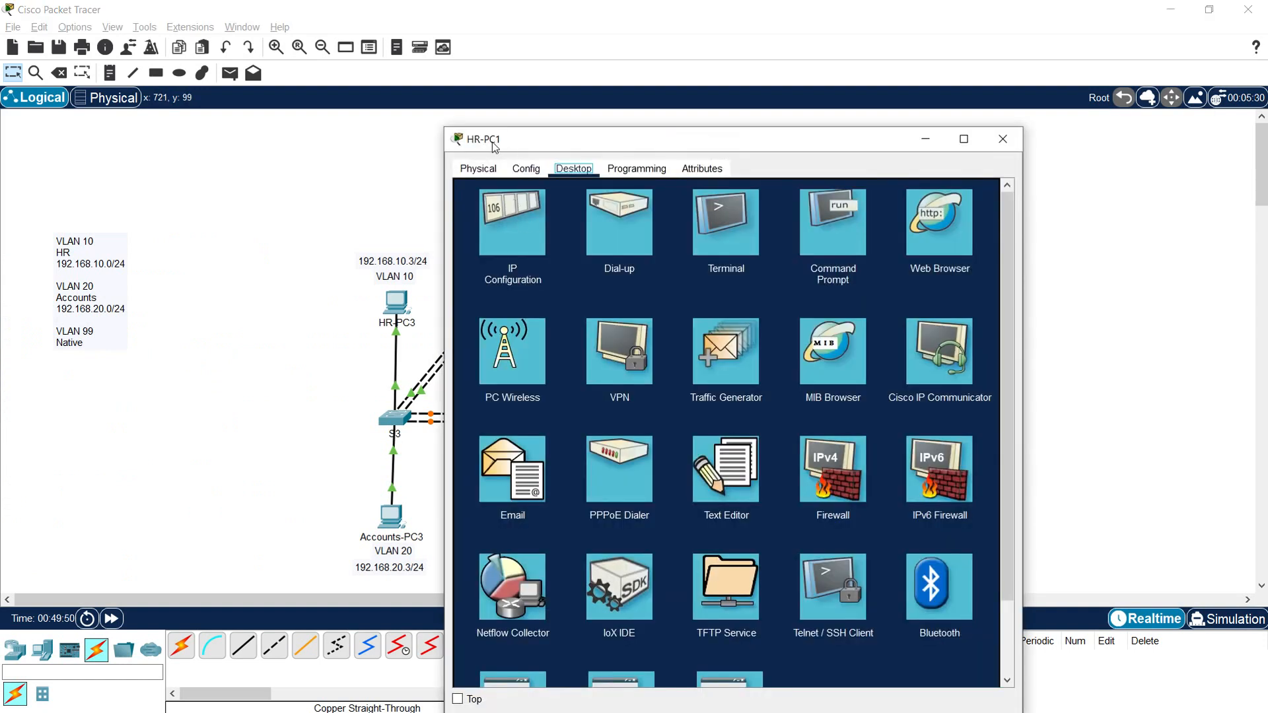
{"action": "left_click", "coordinate": [508, 228]}
{"action": "left_click", "coordinate": [1005, 192]}
{"action": "left_click", "coordinate": [854, 224]}
{"action": "type", "text": "ping"}
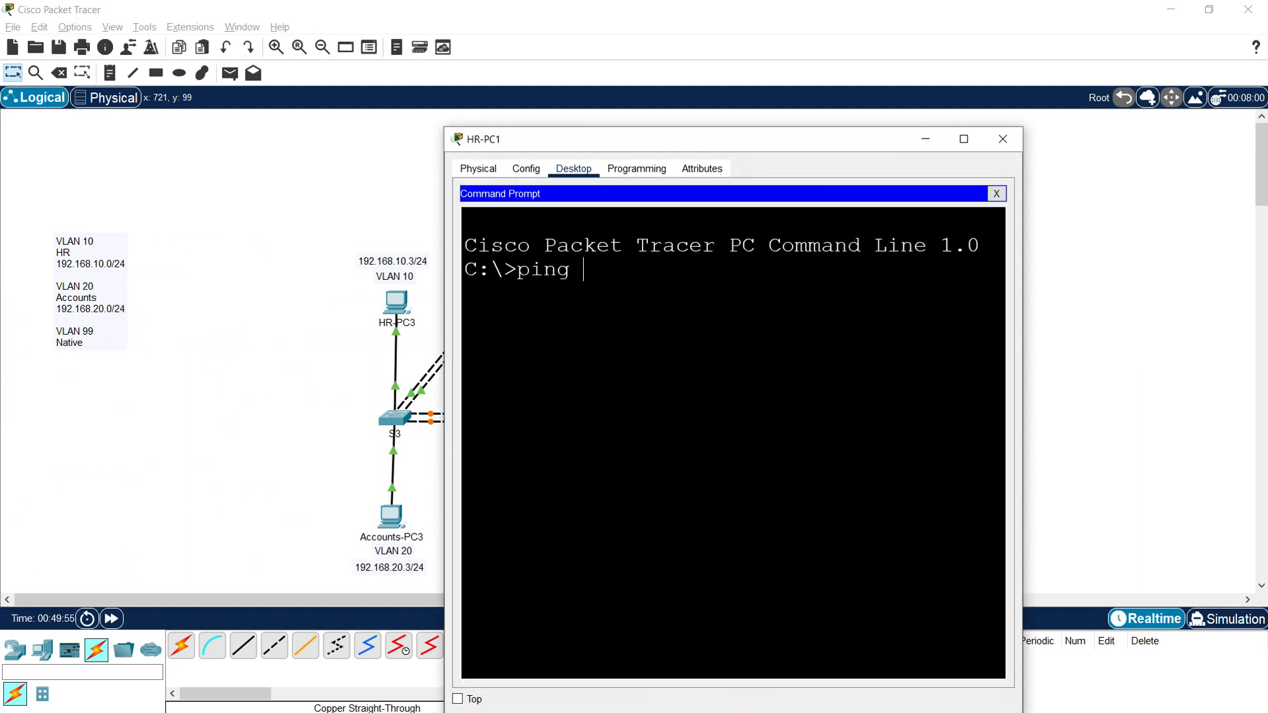
{"action": "left_click", "coordinate": [963, 139]}
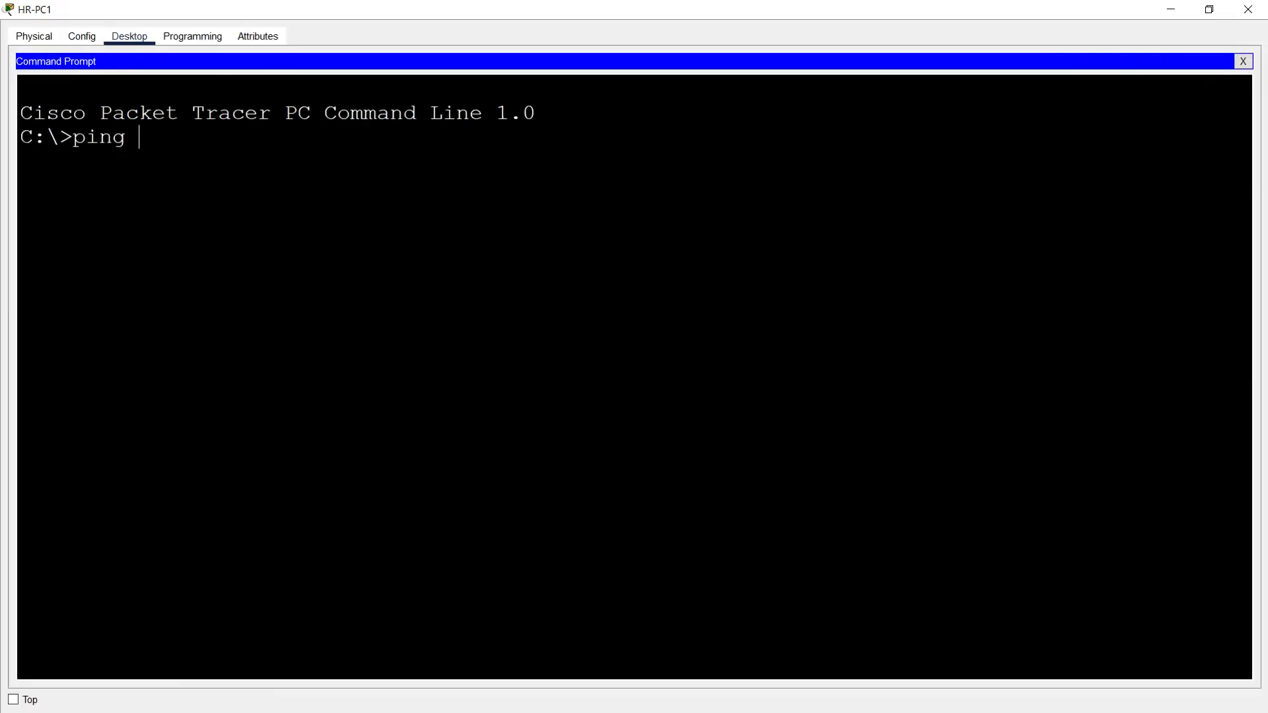
{"action": "type", "text": "192.168.10"}
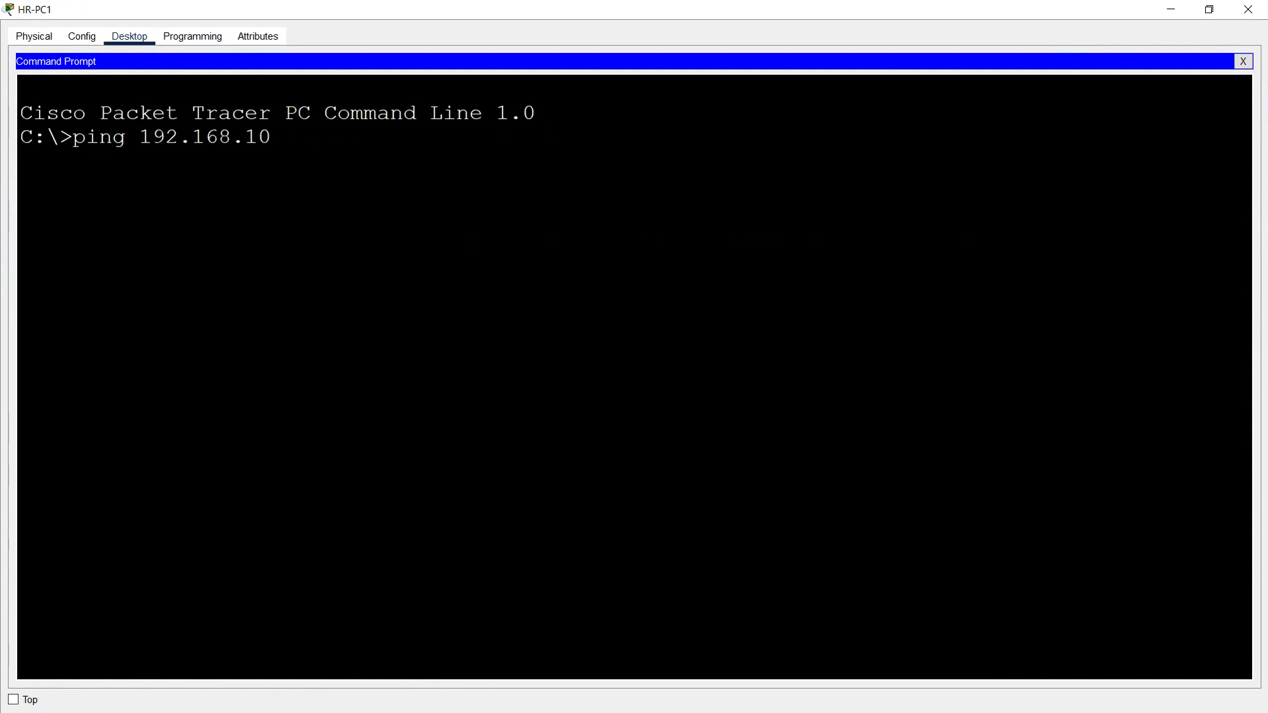
{"action": "type", "text": ".2"}
{"action": "key", "text": "Return"}
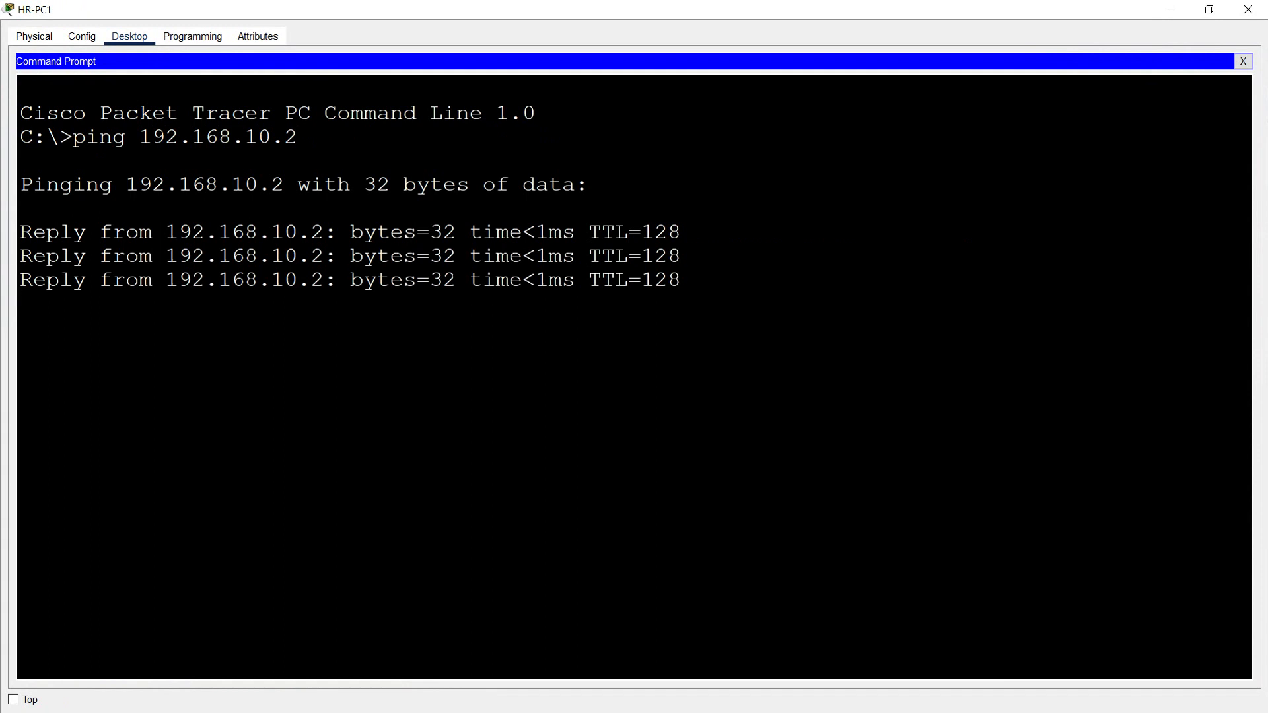
- Ping HR-PC3 at 192.168.10.3 from HR-PC1 and close the PC's window
{"action": "key", "text": "Up"}
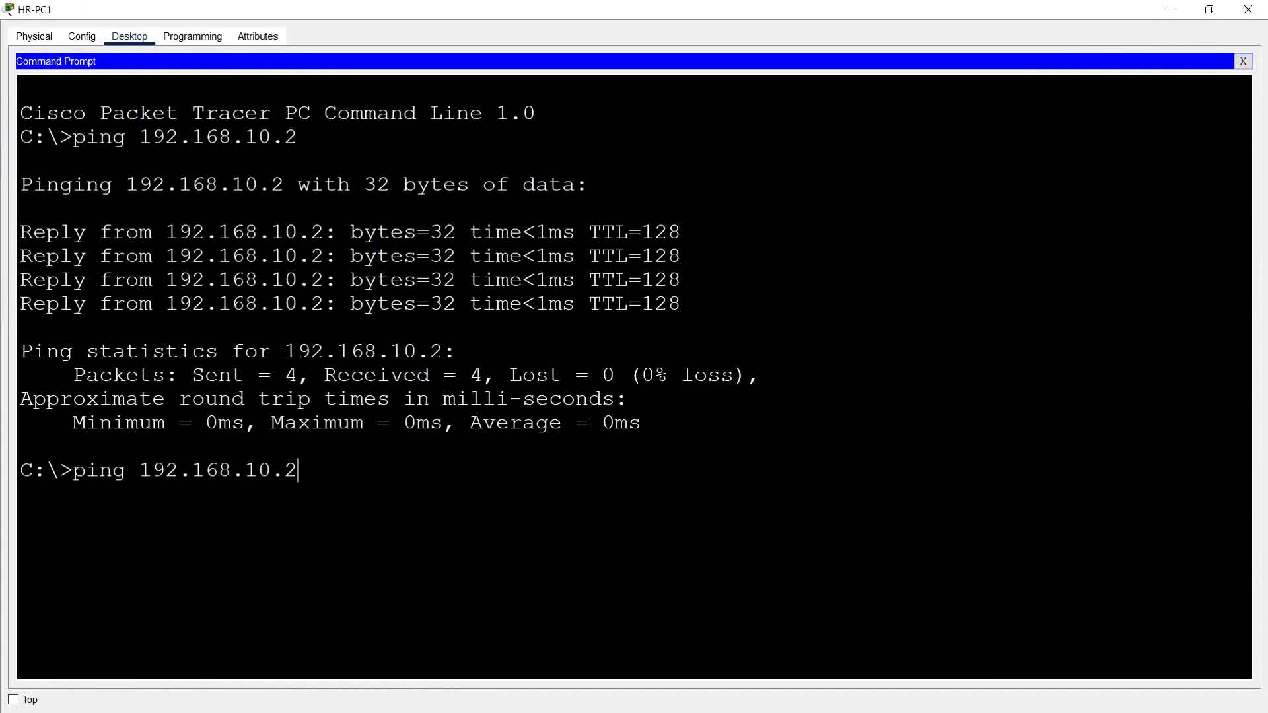
{"action": "key", "text": "BackSpace"}
{"action": "type", "text": "3"}
{"action": "key", "text": "Return"}
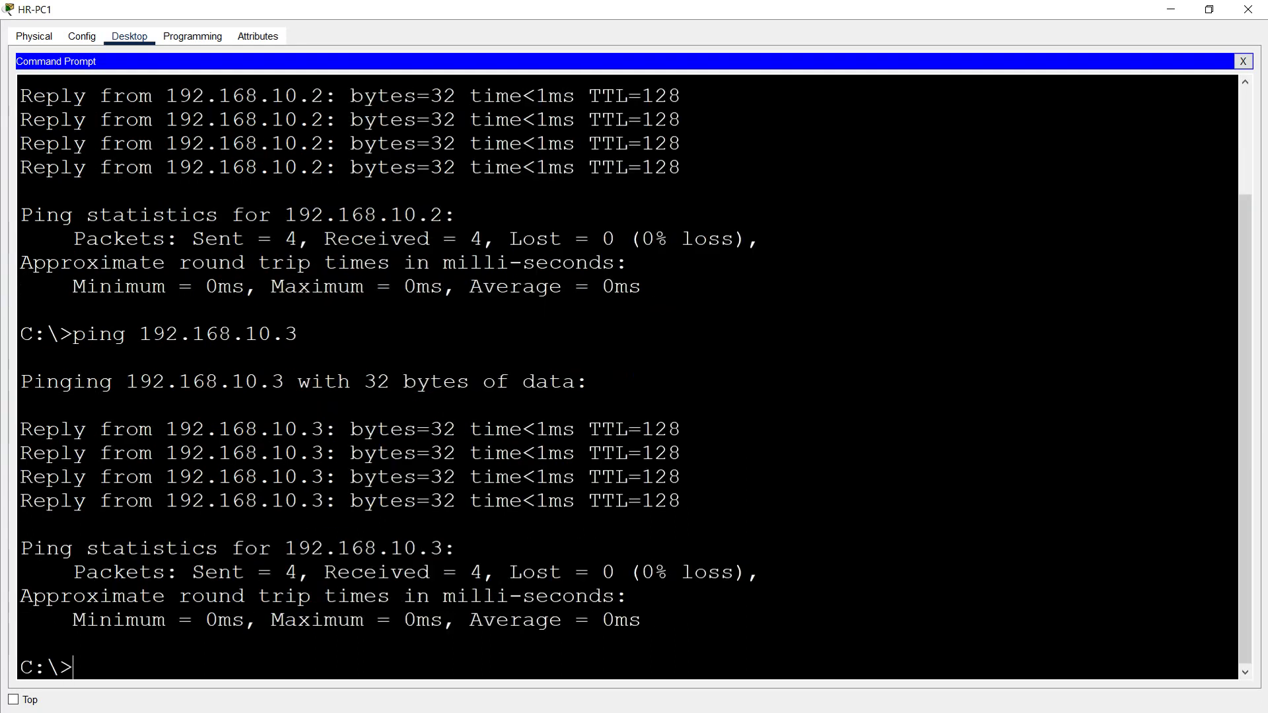
{"action": "left_click", "coordinate": [1249, 9]}
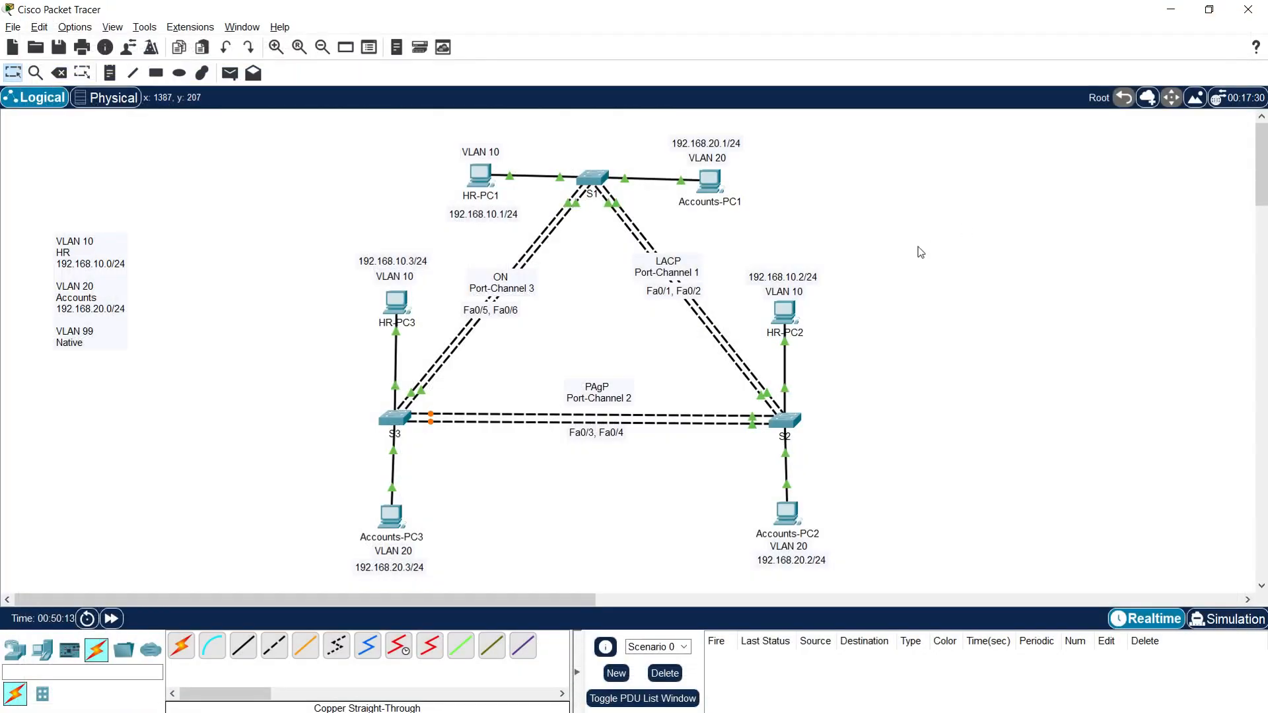
- Open Accounts-PC1's command prompt in a maximized window and ping Accounts-PC2 at 192.168.20.2
{"action": "left_click", "coordinate": [708, 178]}
{"action": "left_click", "coordinate": [830, 249]}
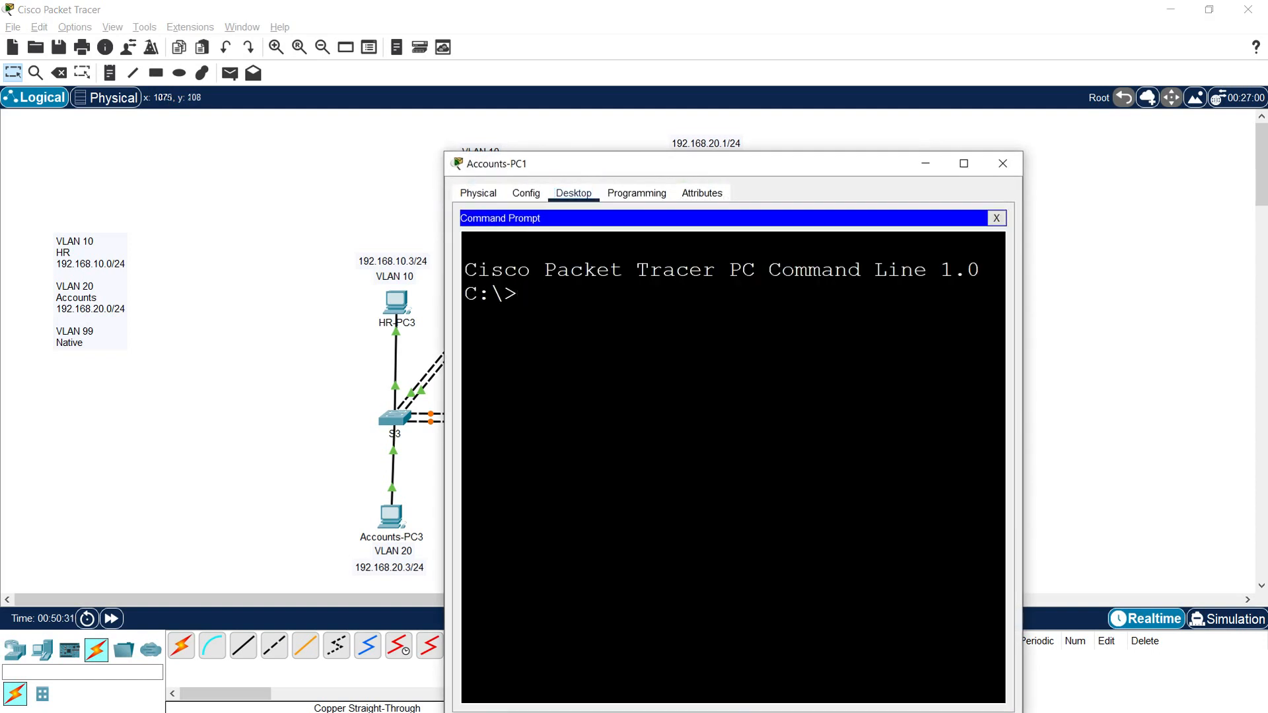
{"action": "left_click", "coordinate": [964, 163]}
{"action": "type", "text": "ping 192"}
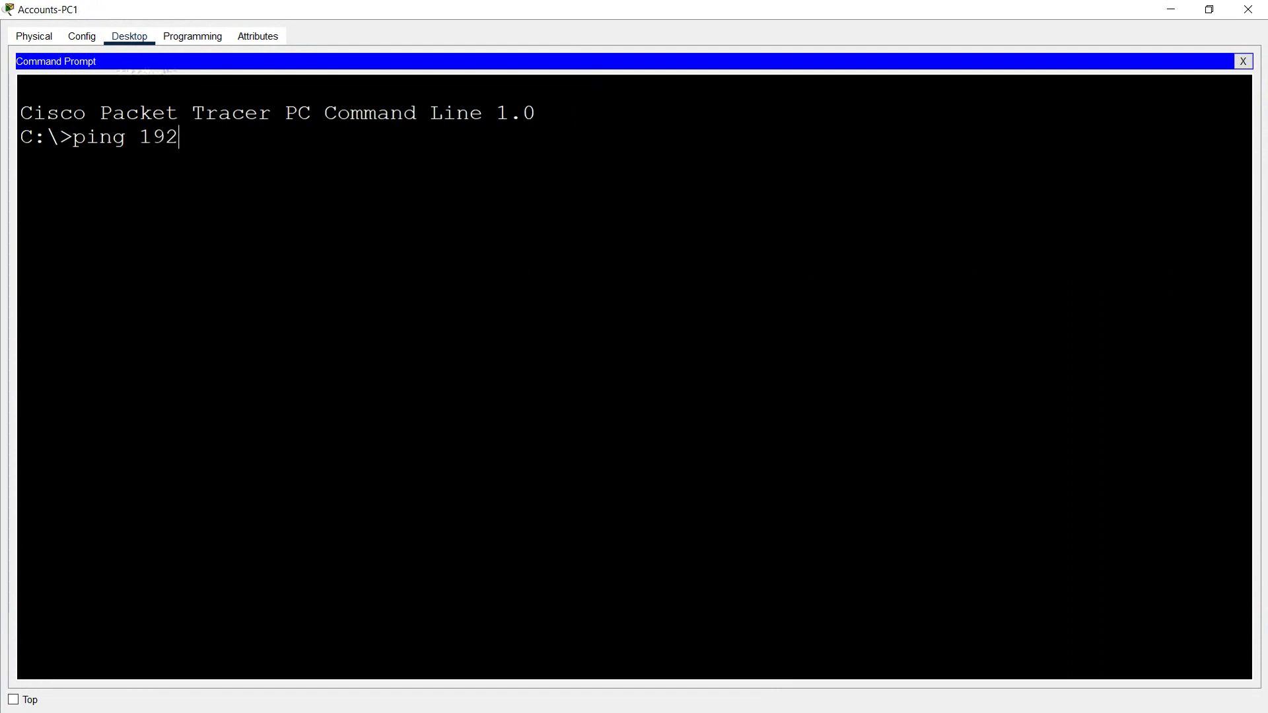
{"action": "type", "text": ".168.20.2"}
{"action": "key", "text": "Return"}
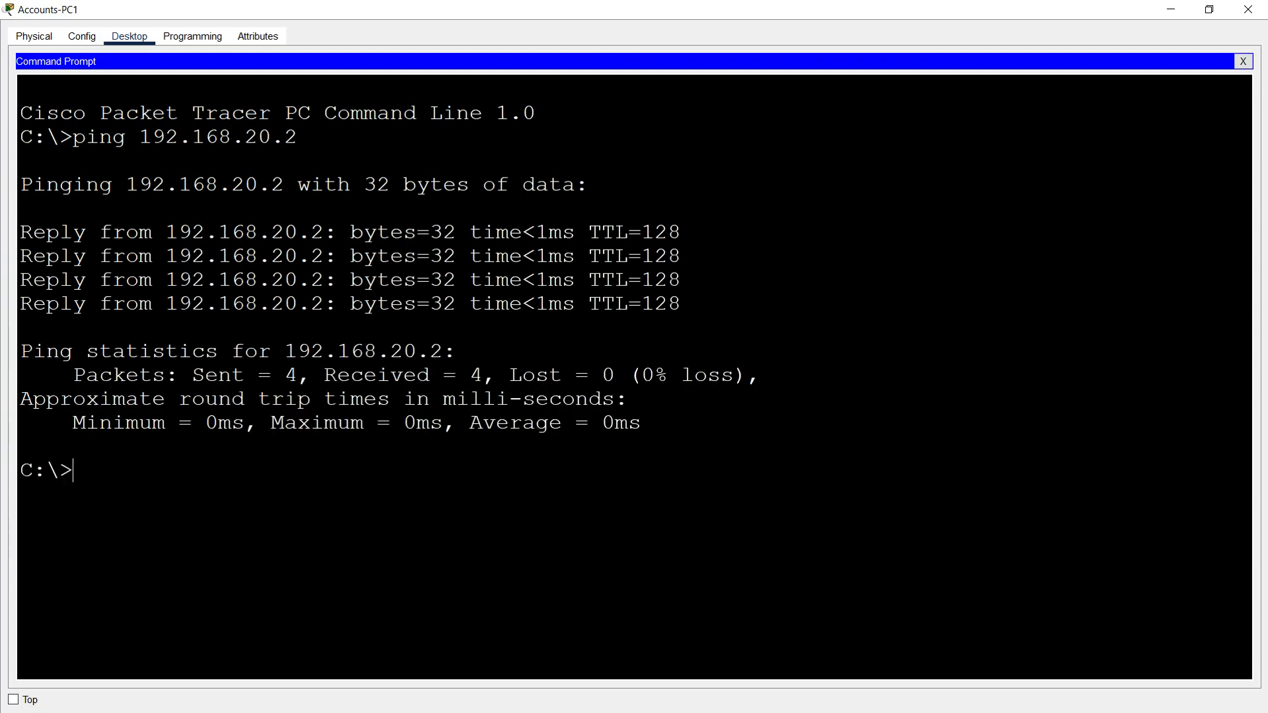
- Ping Accounts-PC3 at 192.168.20.3 from Accounts-PC1 and close the PC's window
{"action": "key", "text": "Up"}
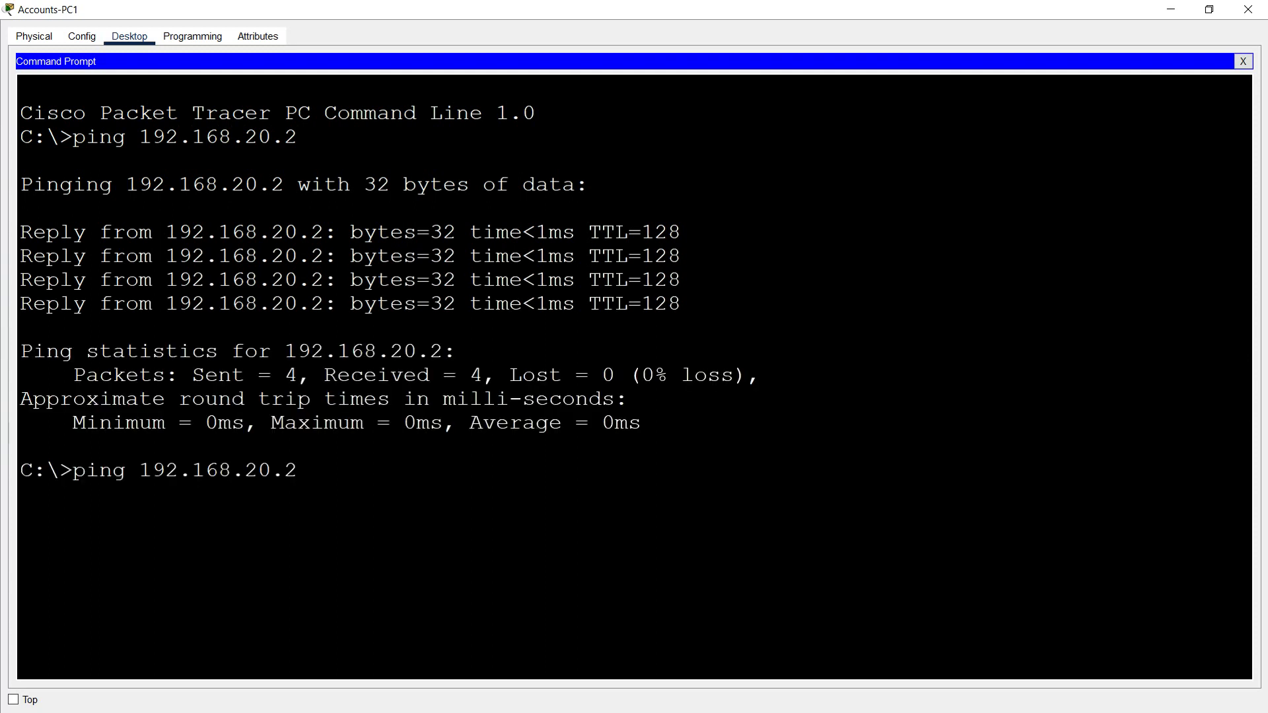
{"action": "key", "text": "BackSpace"}
{"action": "type", "text": "3"}
{"action": "key", "text": "Return"}
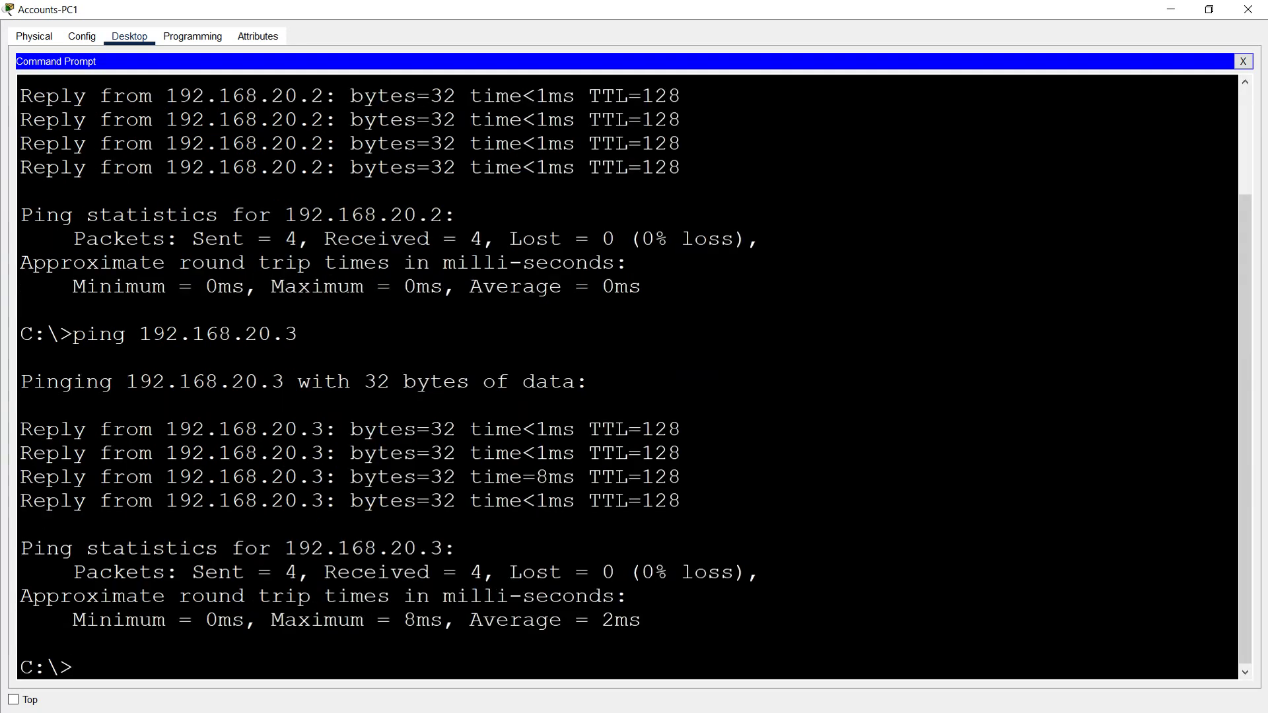
{"action": "left_click", "coordinate": [1263, 12]}
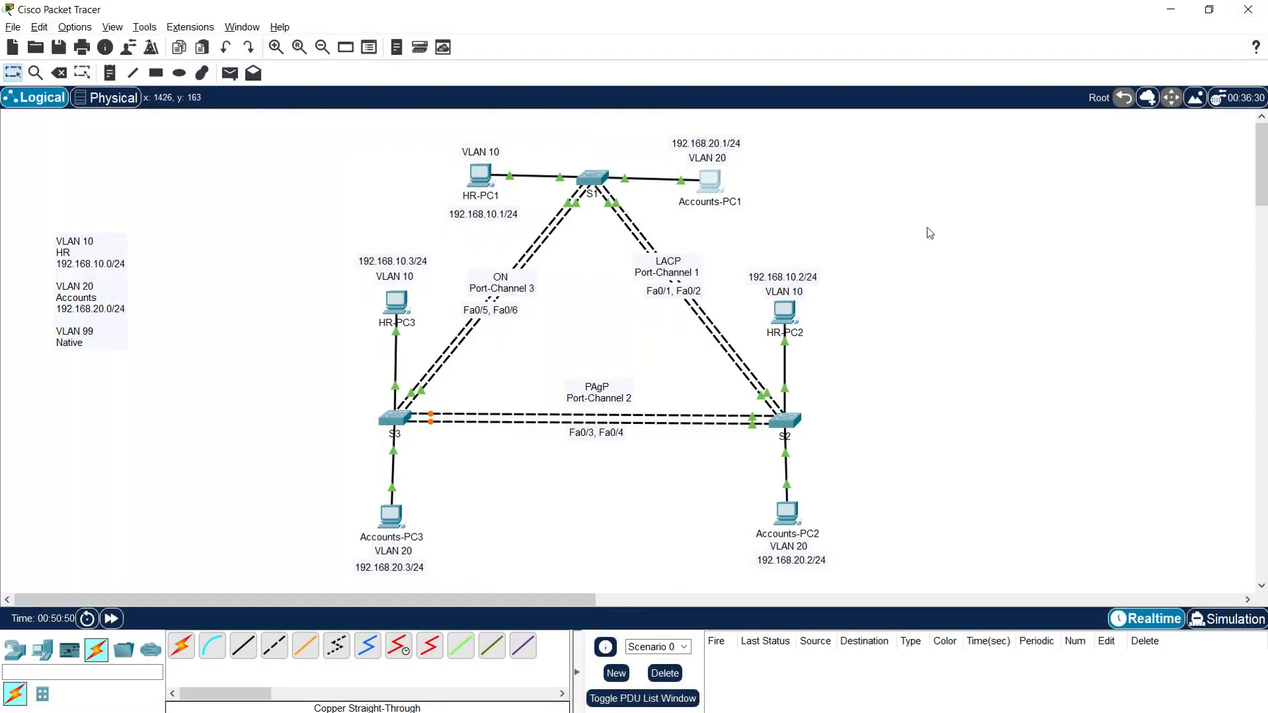